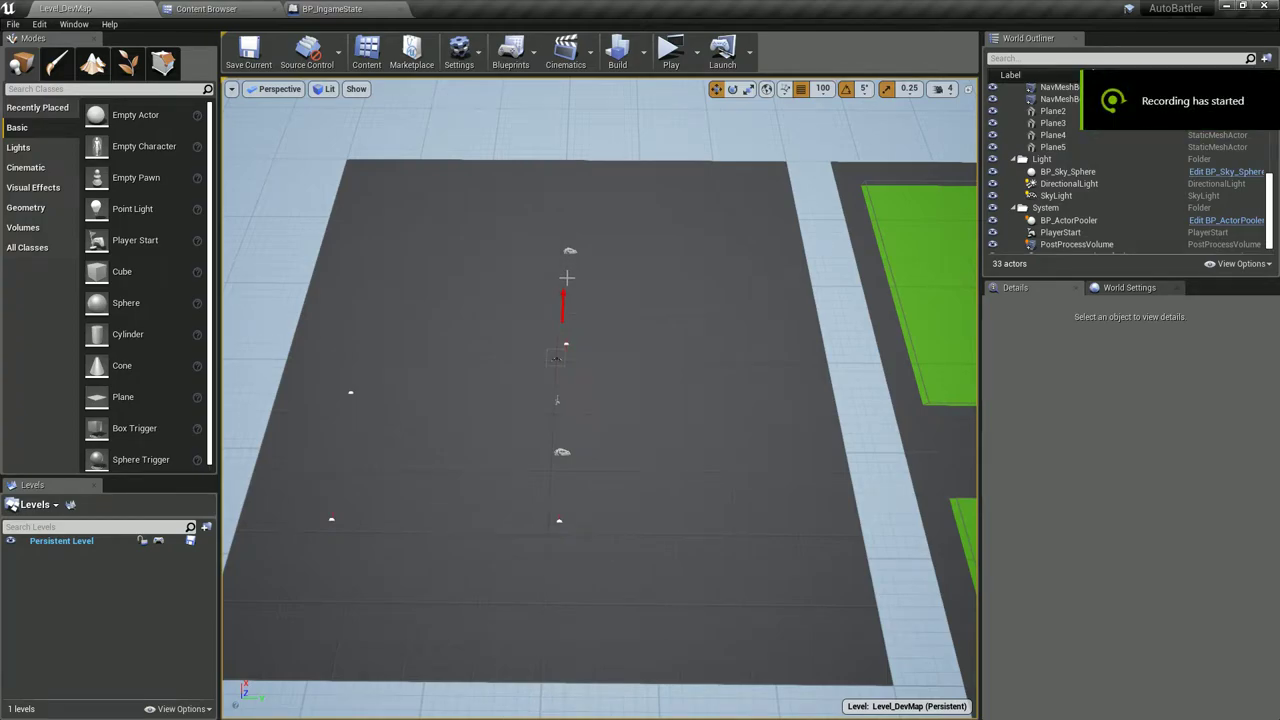
Browse the Content Browser to Blueprint/Widget/Ingame and open WGT_IngameHUD in the Designer.
click(332, 8)
click(206, 8)
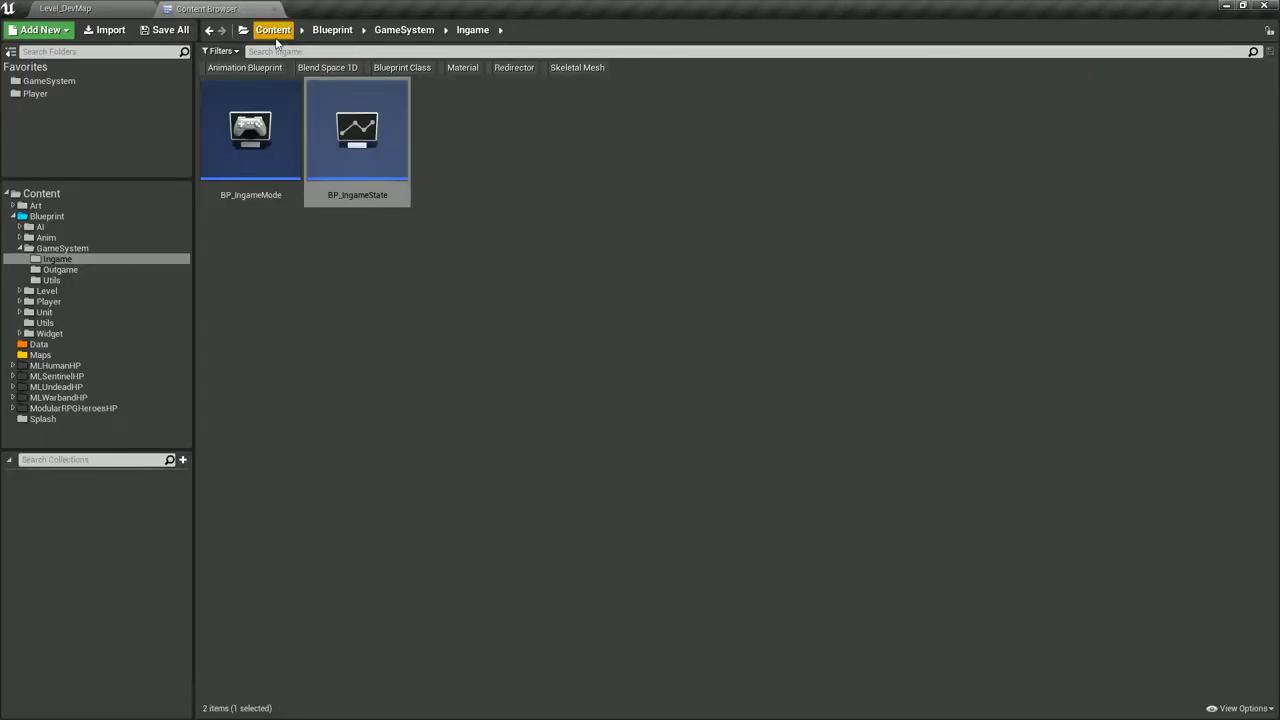
click(432, 265)
double_click(122, 335)
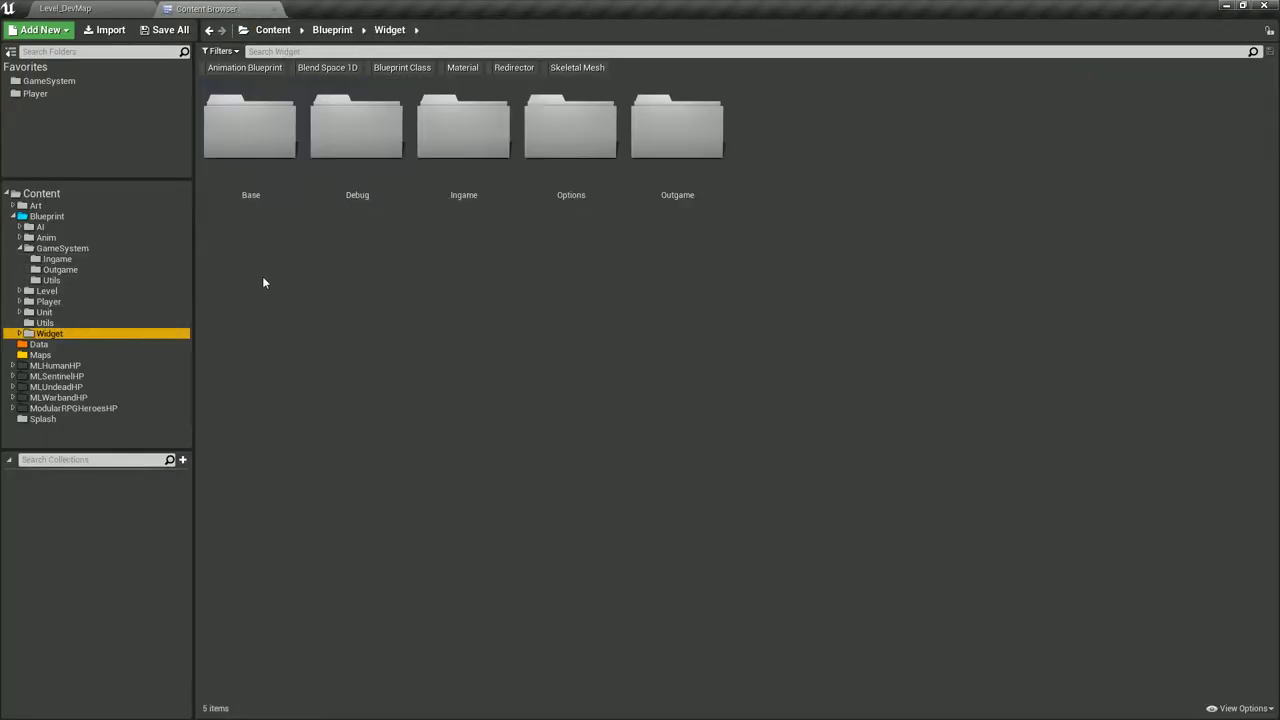
double_click(417, 204)
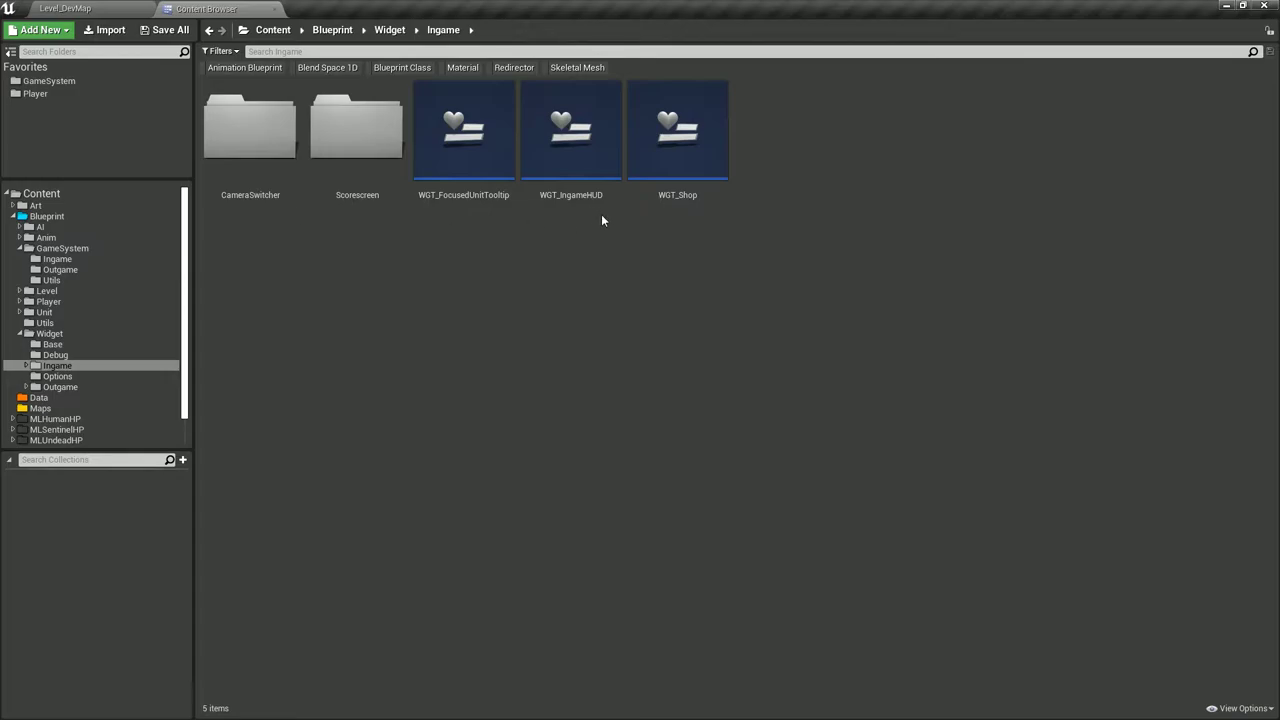
double_click(572, 135)
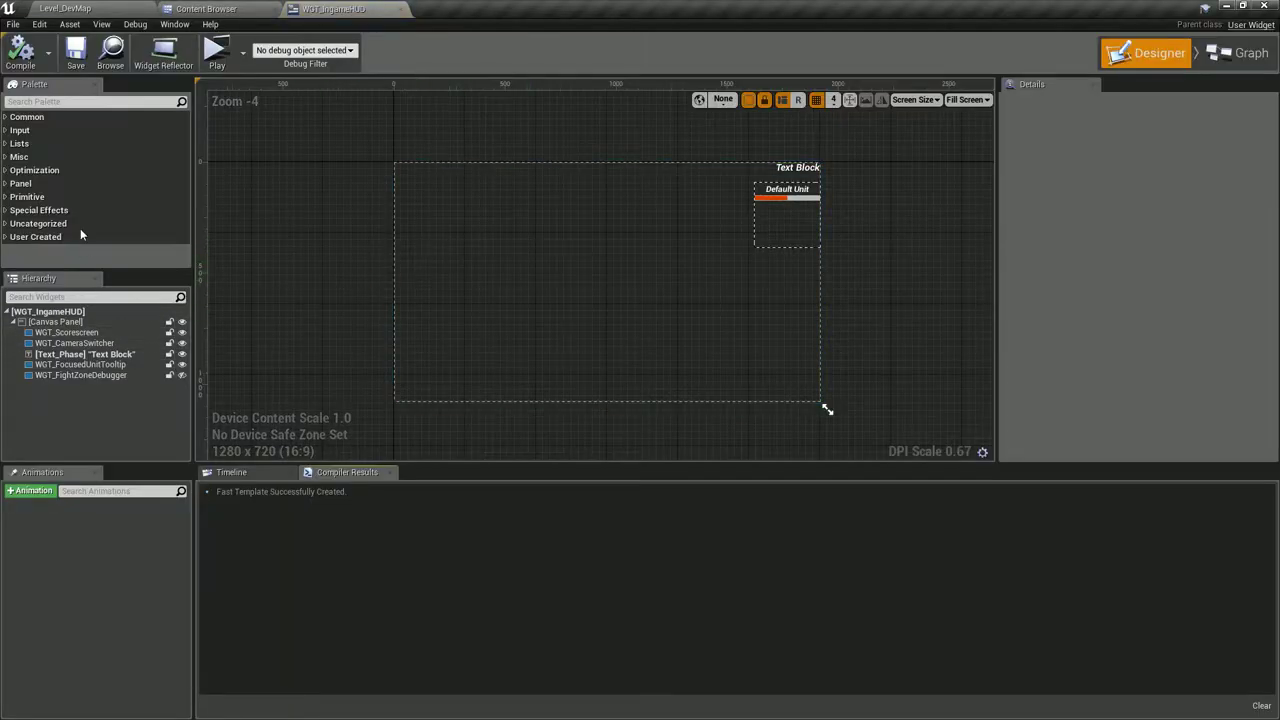
Search the Palette for Text and place a Text widget on the HUD canvas.
click(60, 102)
text(tet)
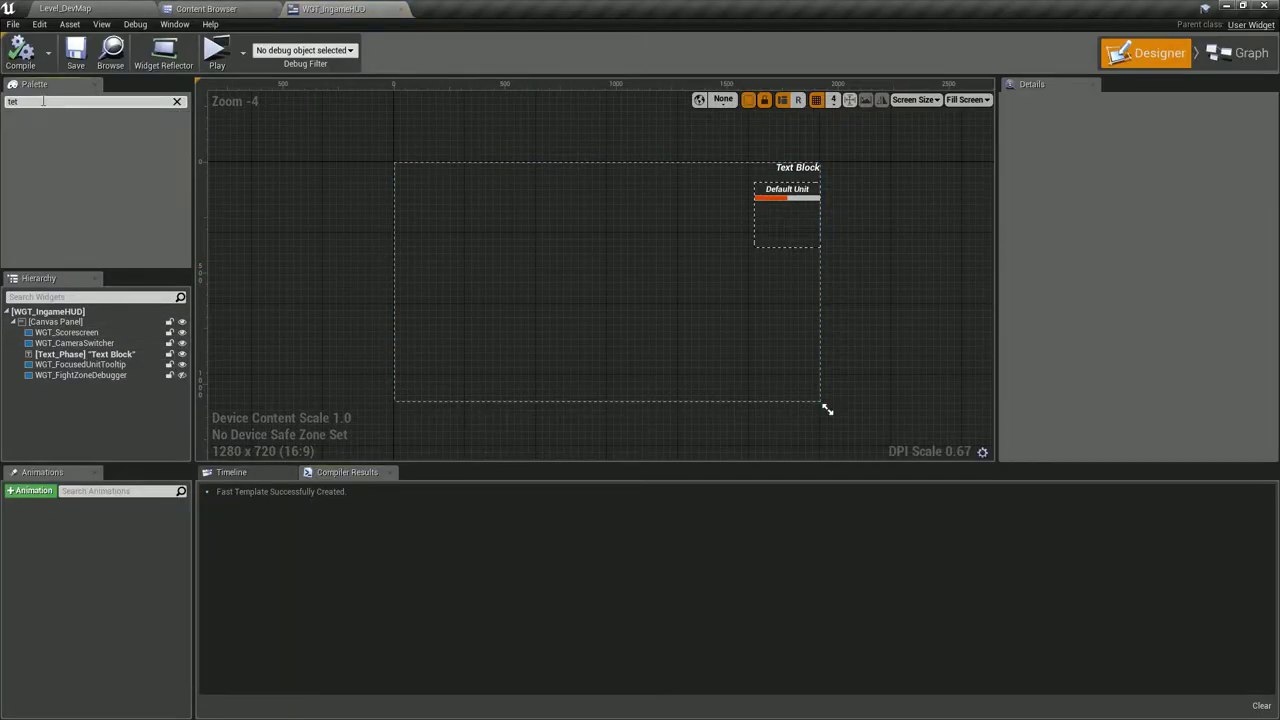
key(BackSpace)
text(x)
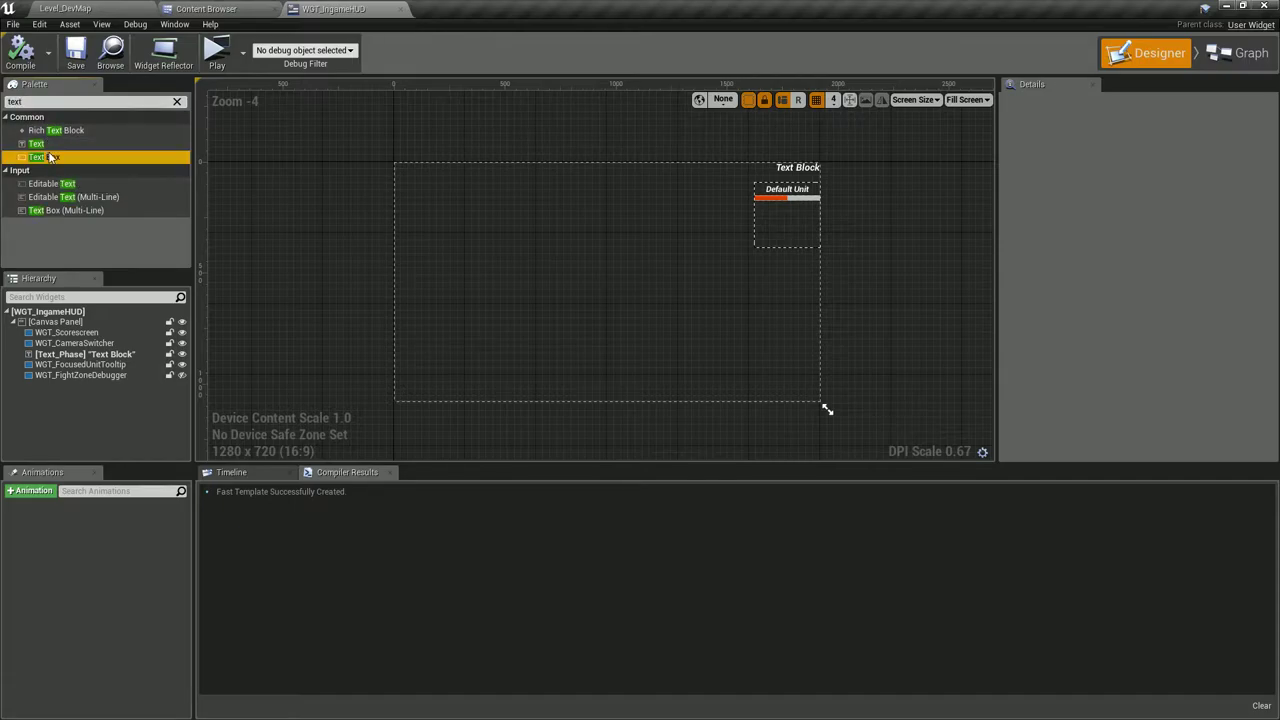
drag(36, 143, 504, 253)
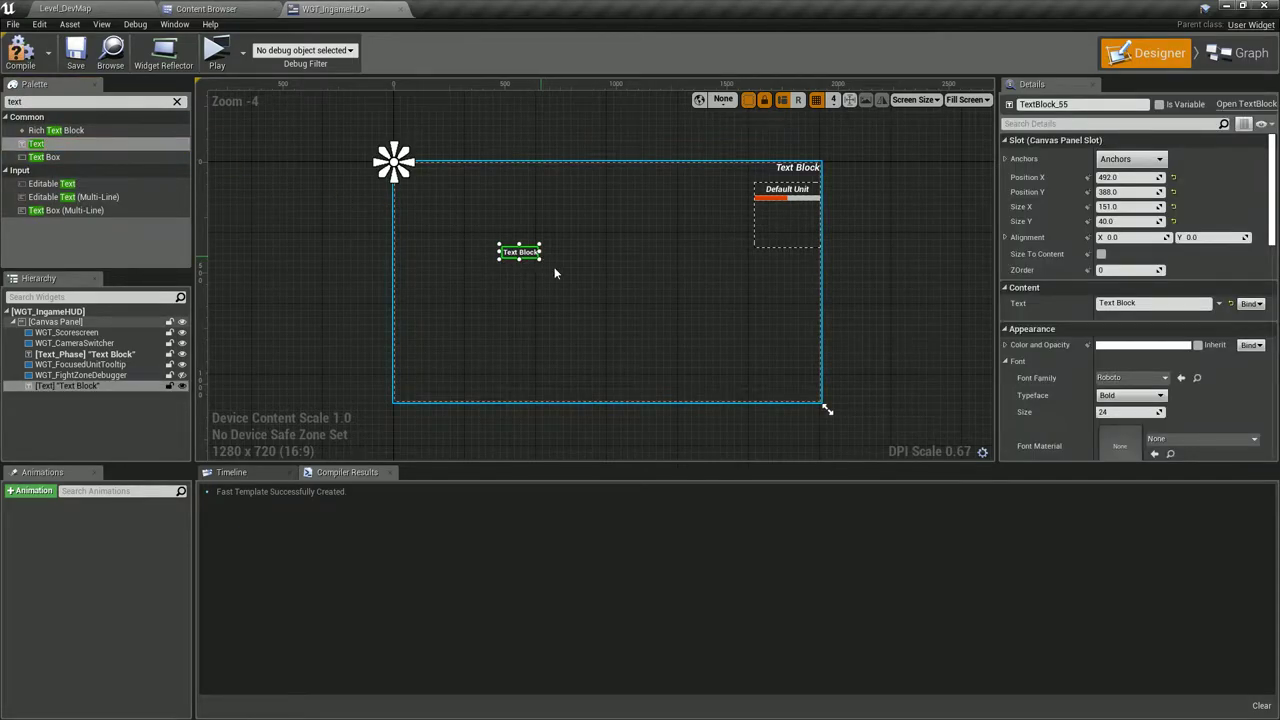
Anchor the text block to the centre with Position Y 0 and Alignment 0.5/0.5.
click(1130, 159)
click(1160, 250)
text(0)
click(1130, 240)
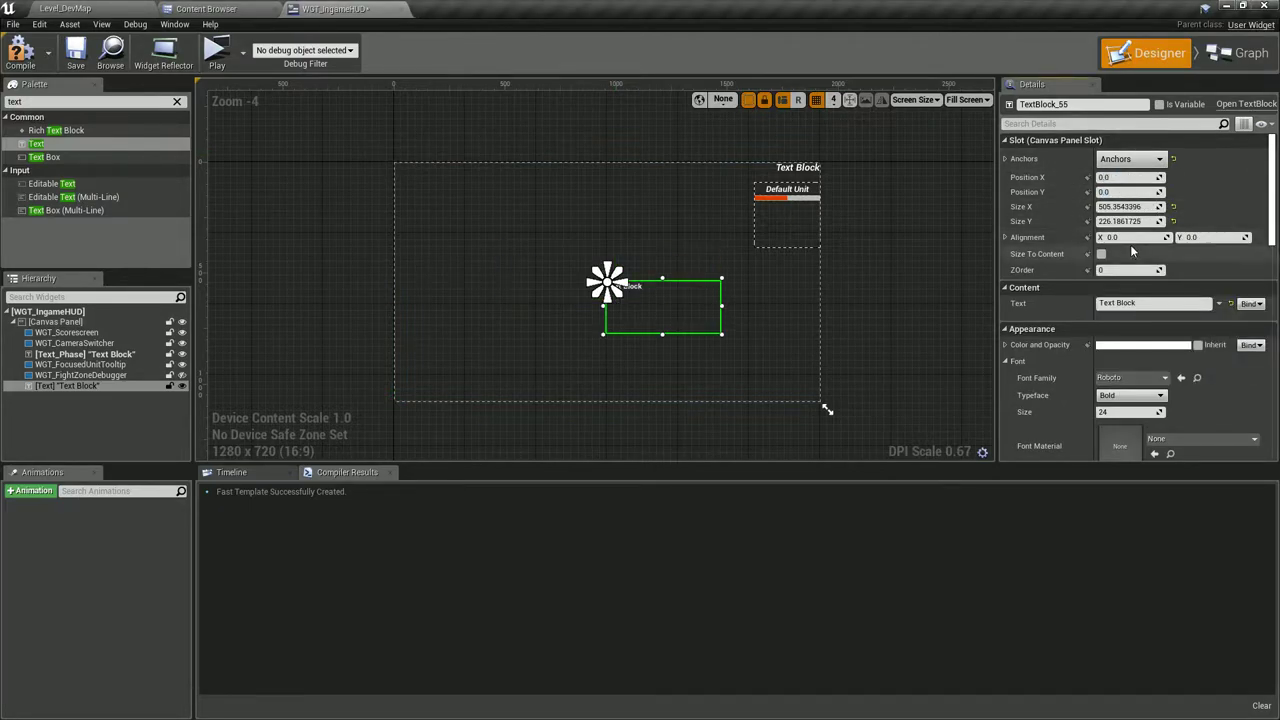
text(0.5)
key(Tab)
text(0.5)
key(Return)
Set the text block's Justification to Center.
scroll(640, 258, up, 3)
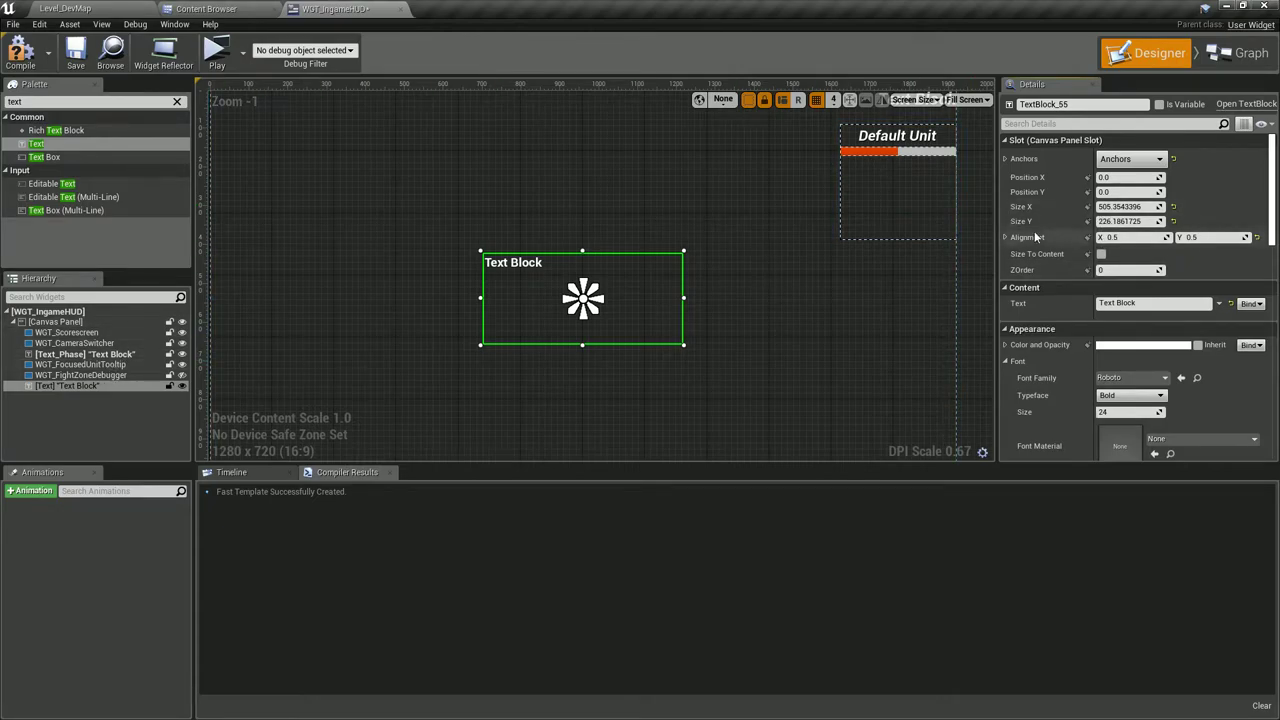
scroll(1062, 201, down, 3)
scroll(1080, 322, down, 3)
scroll(1100, 323, down, 3)
click(1124, 277)
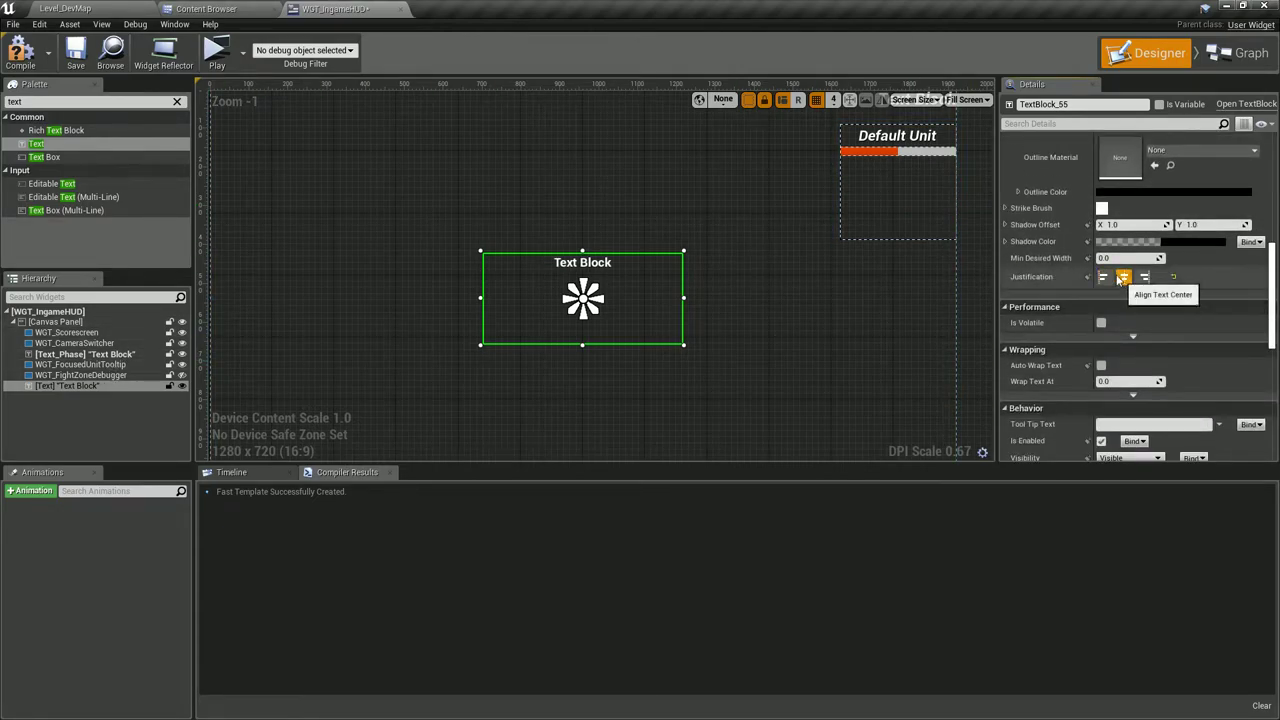
scroll(1110, 260, up, 3)
scroll(1100, 240, up, 3)
scroll(1092, 226, up, 3)
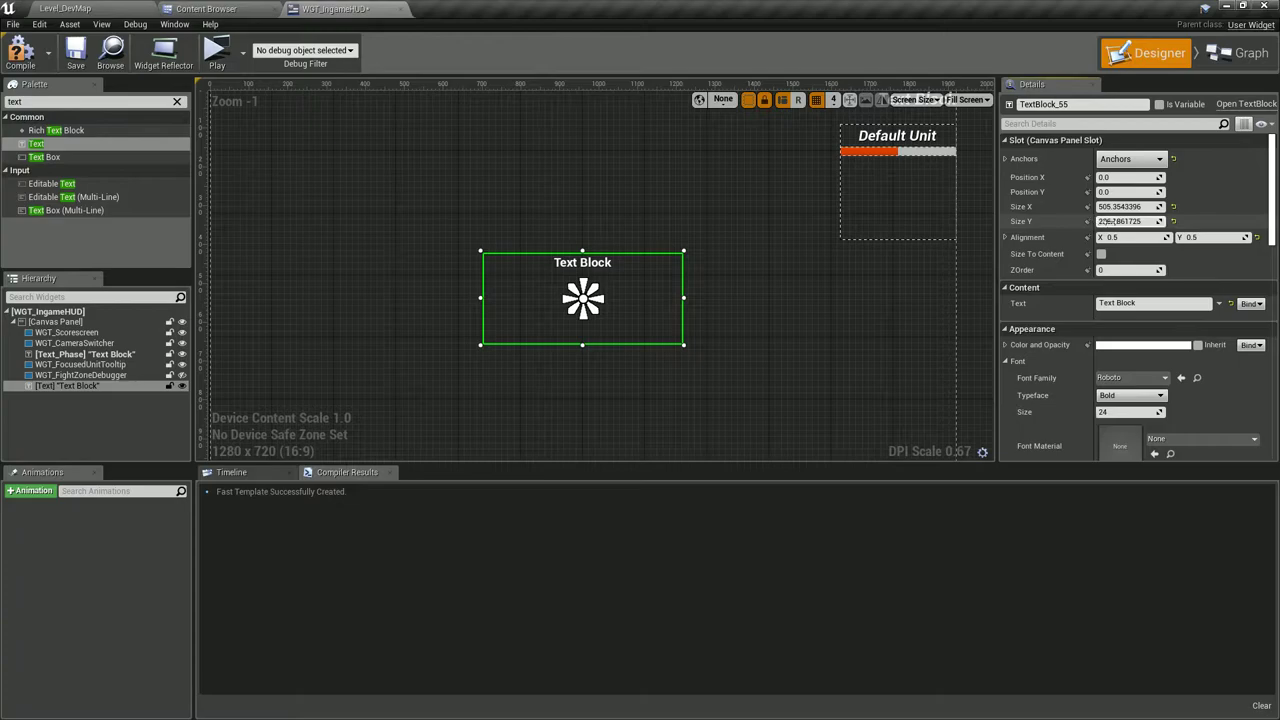
Reset the text block's Size X and Y, enable Size To Content, and compile.
click(1174, 206)
click(1174, 221)
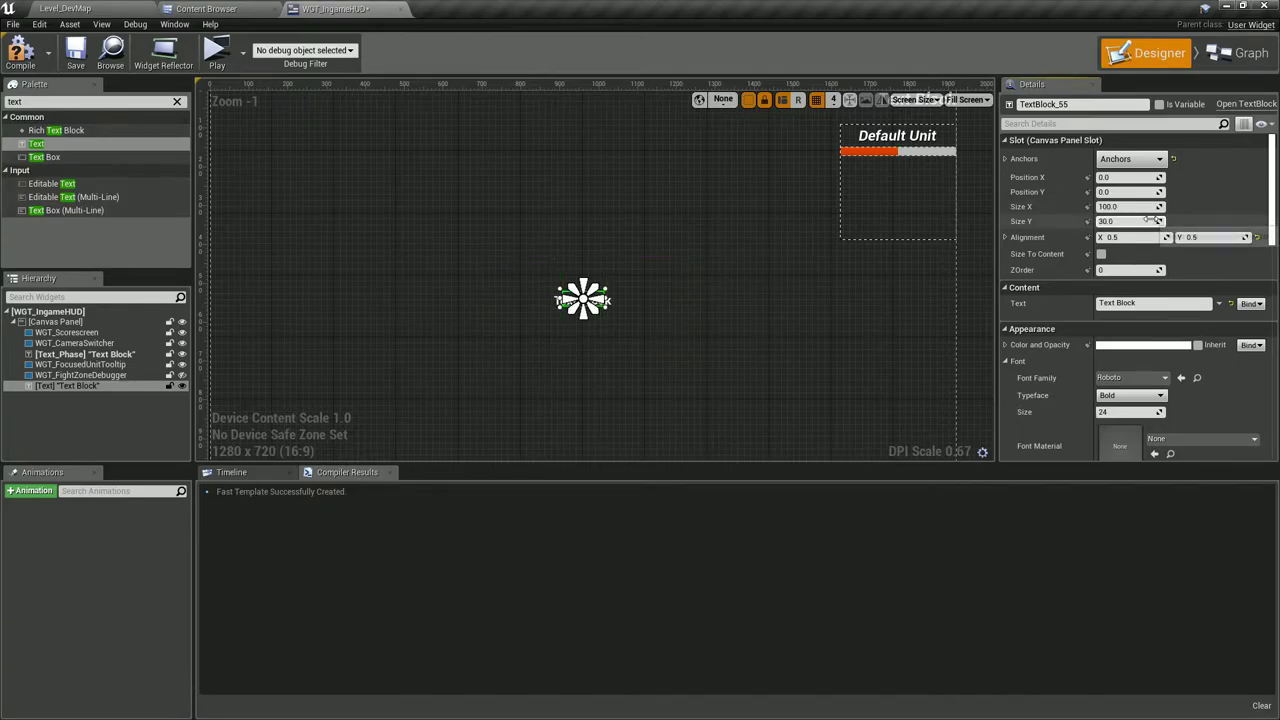
click(1101, 253)
click(20, 50)
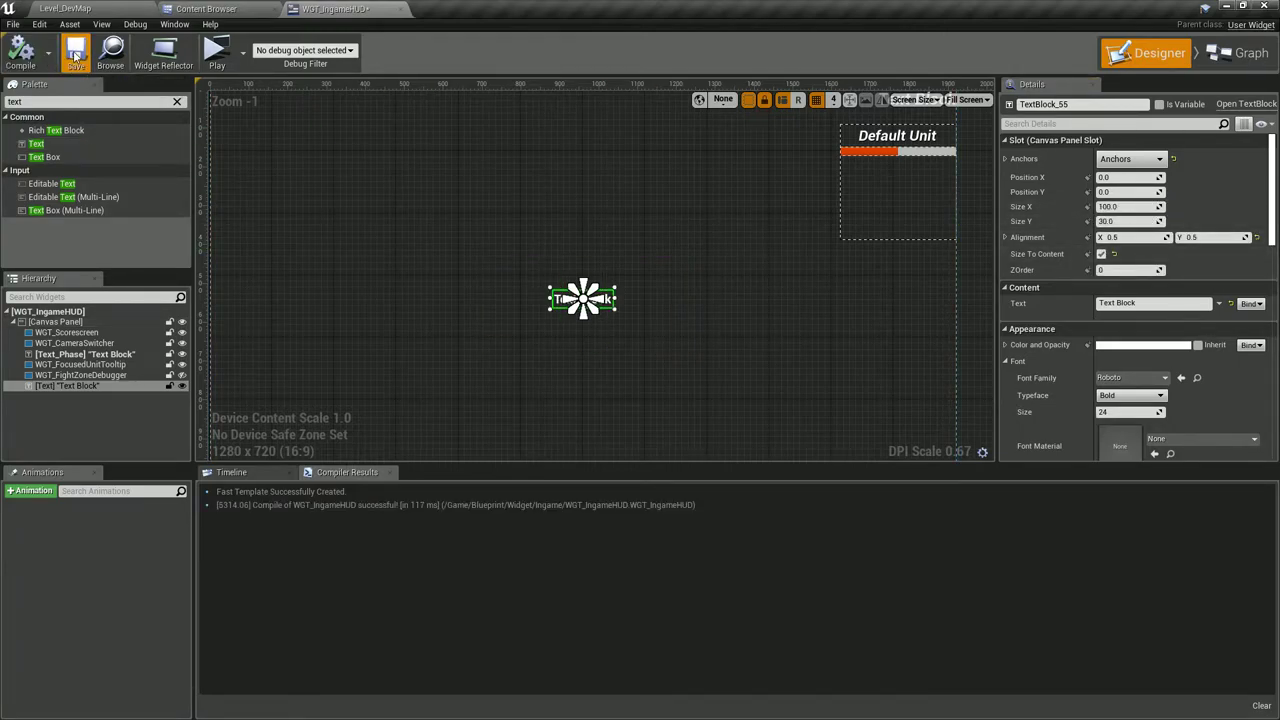
Change the text block's font typeface to Bold Italic.
scroll(642, 338, up, 2)
scroll(642, 338, up, 1)
scroll(1088, 267, down, 5)
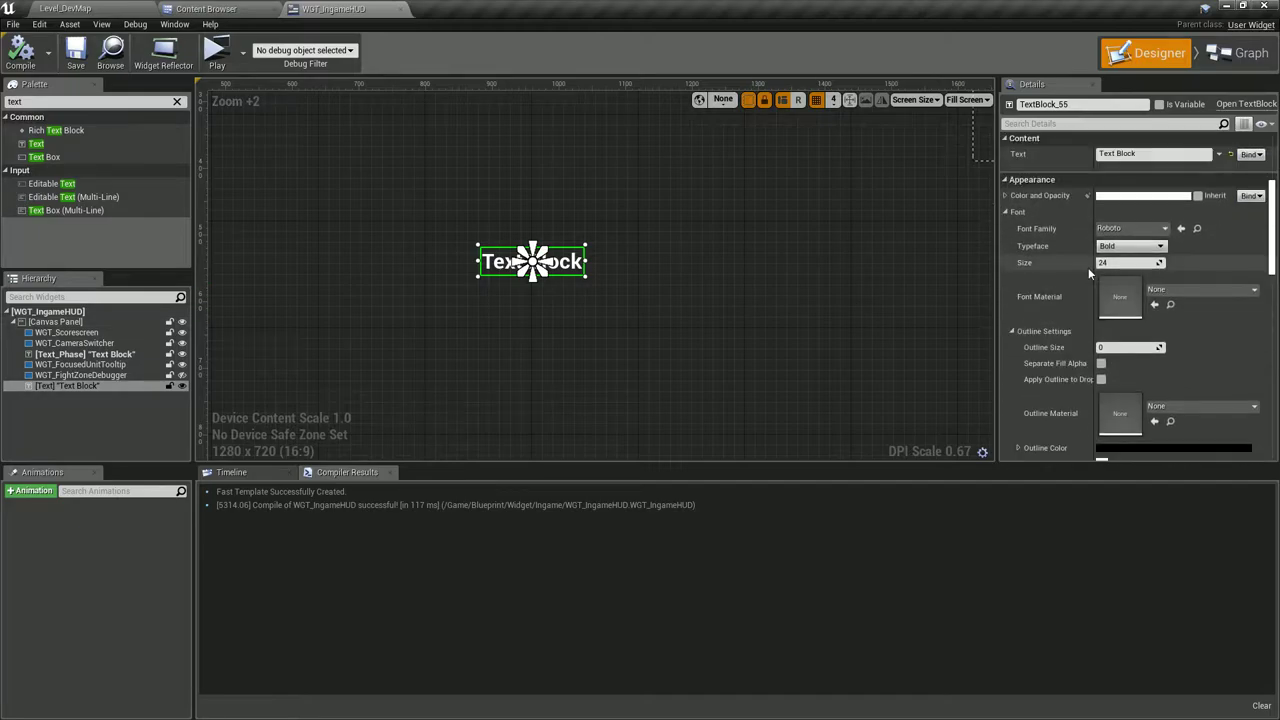
click(1130, 246)
click(1120, 268)
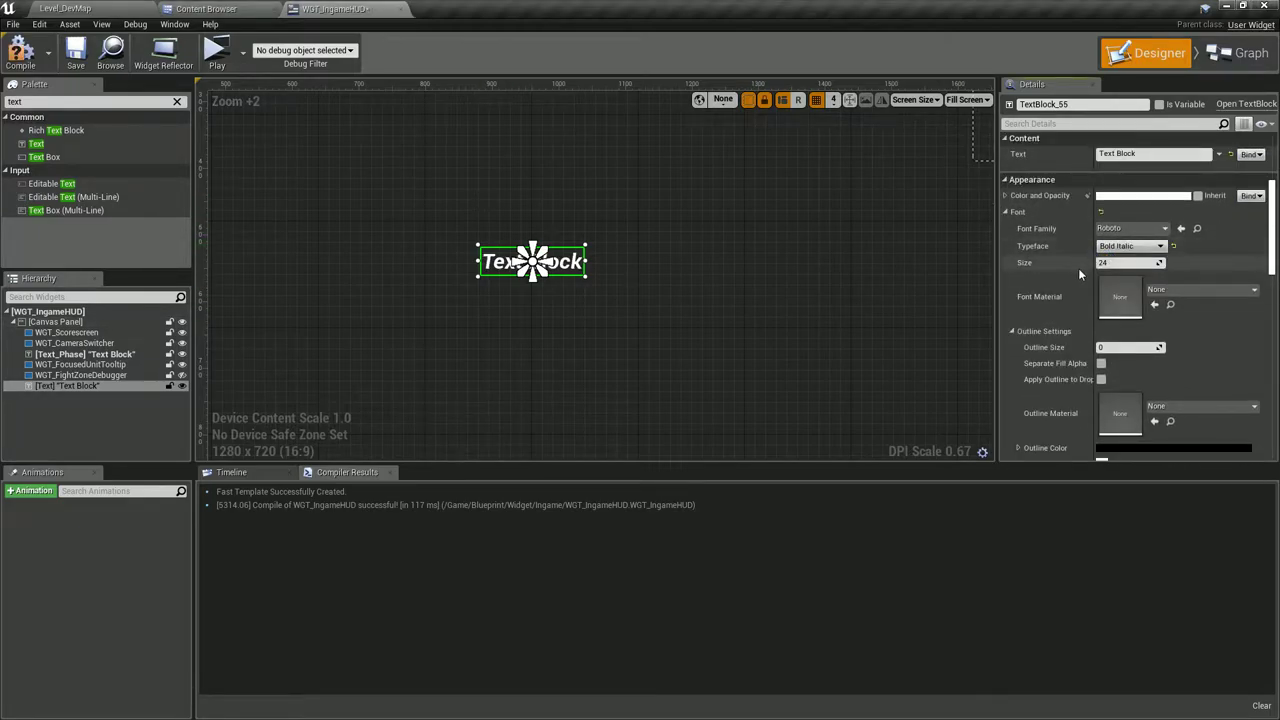
Set the font size to 60 and preview the HUD in a play session.
scroll(1079, 268, up, 2)
scroll(1086, 279, up, 1)
scroll(714, 241, down, 3)
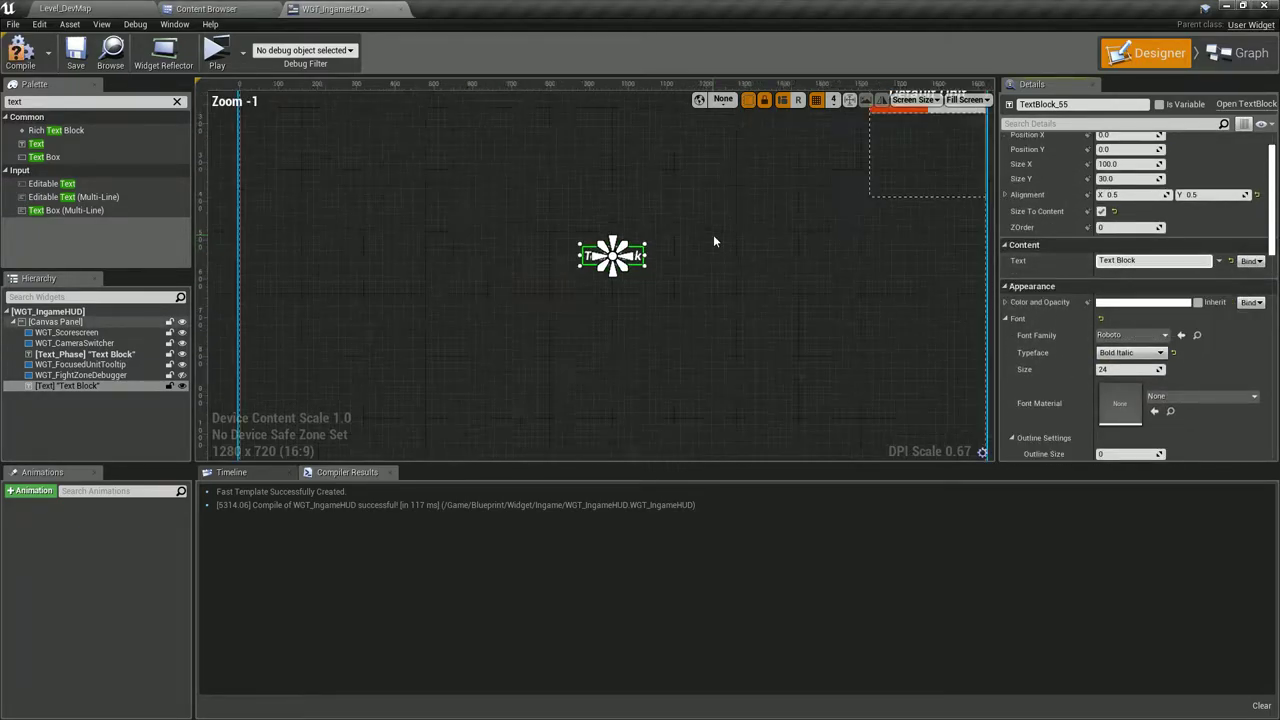
scroll(713, 241, down, 1)
scroll(500, 237, down, 1)
click(1150, 260)
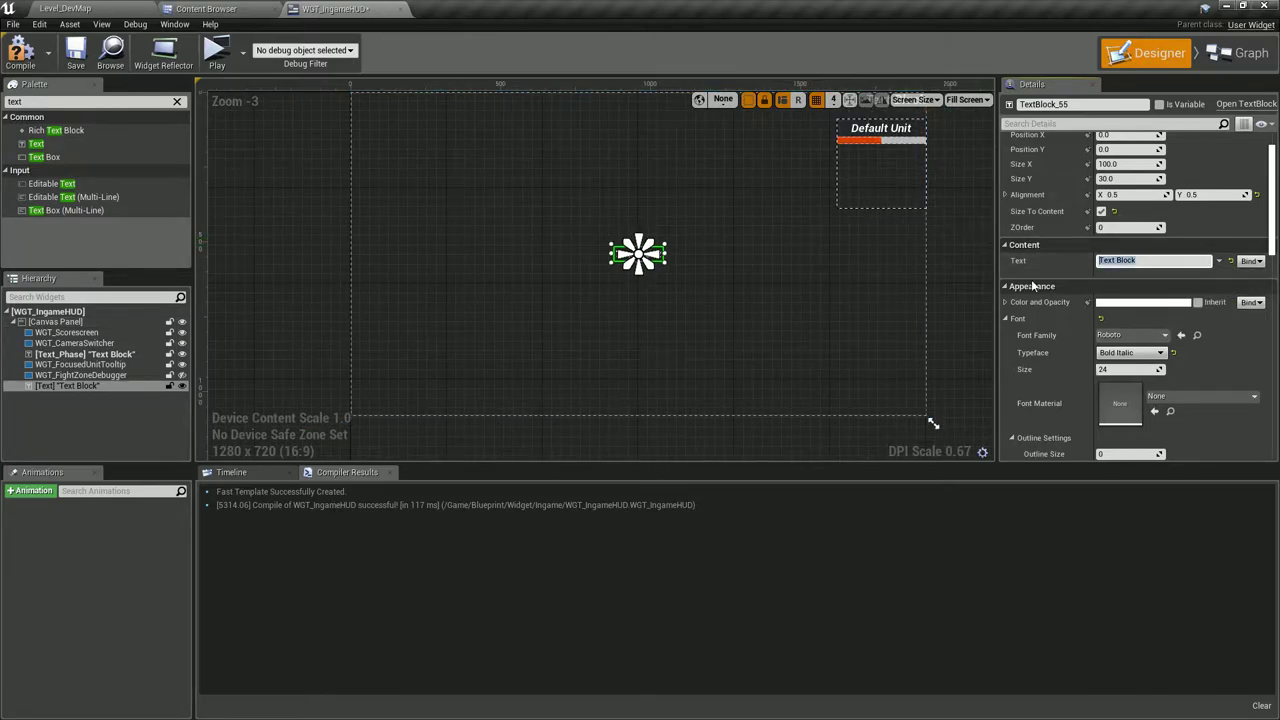
scroll(652, 222, up, 2)
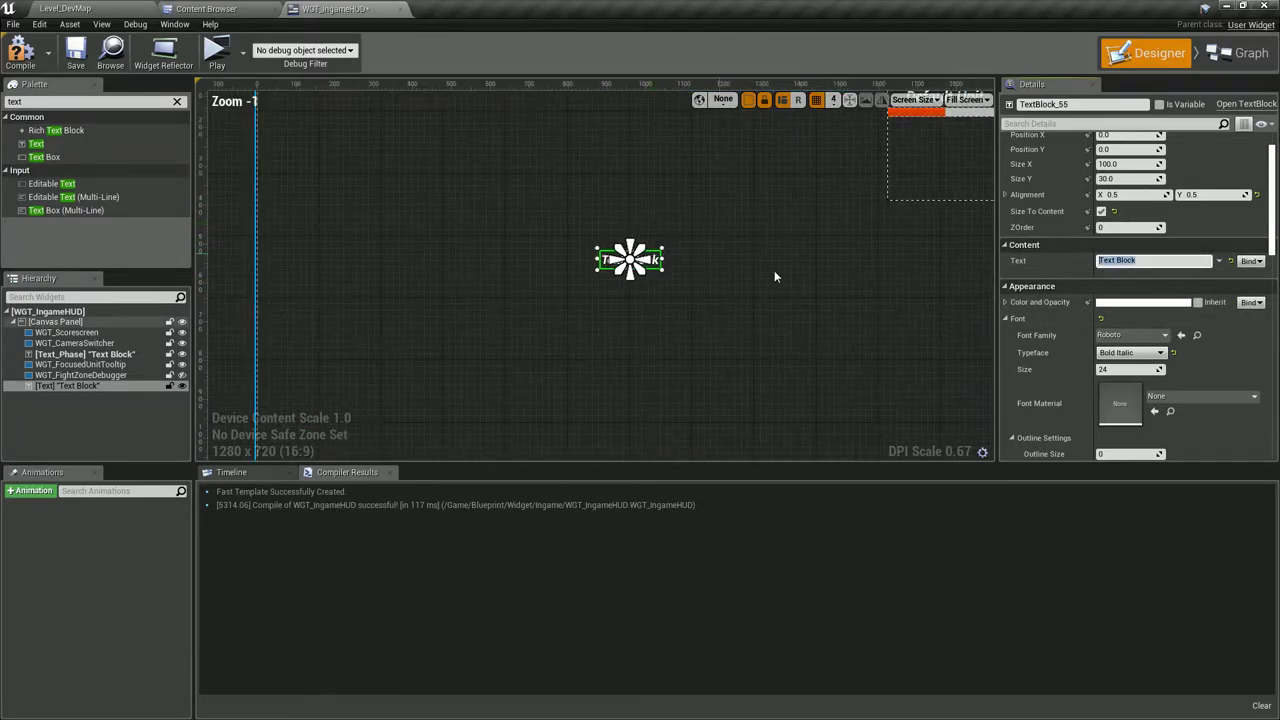
scroll(1121, 316, down, 2)
text(60)
key(Return)
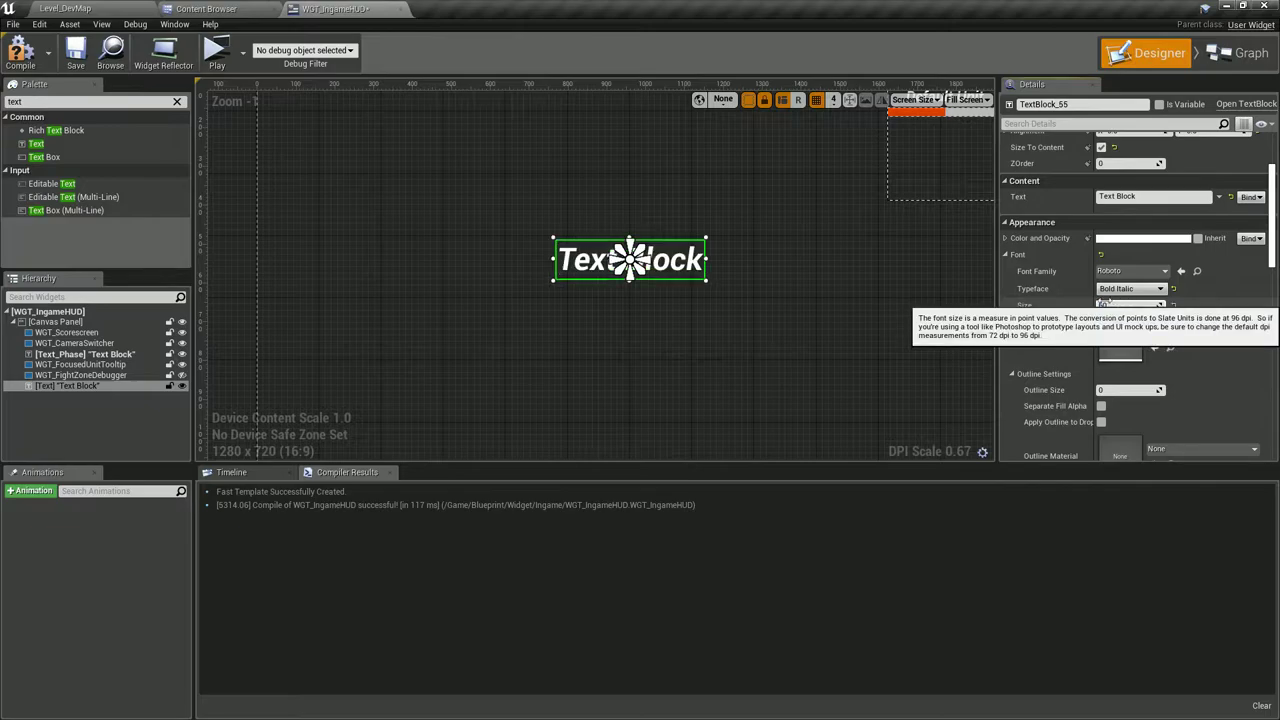
click(217, 52)
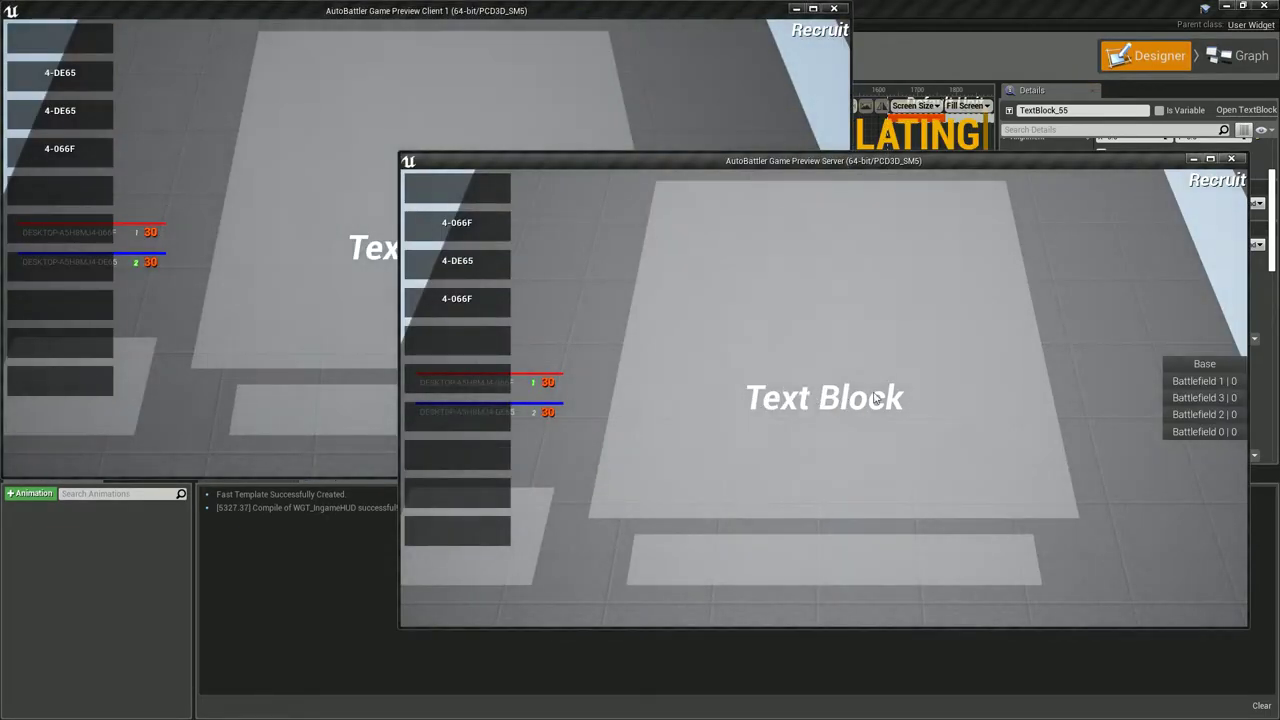
key(Escape)
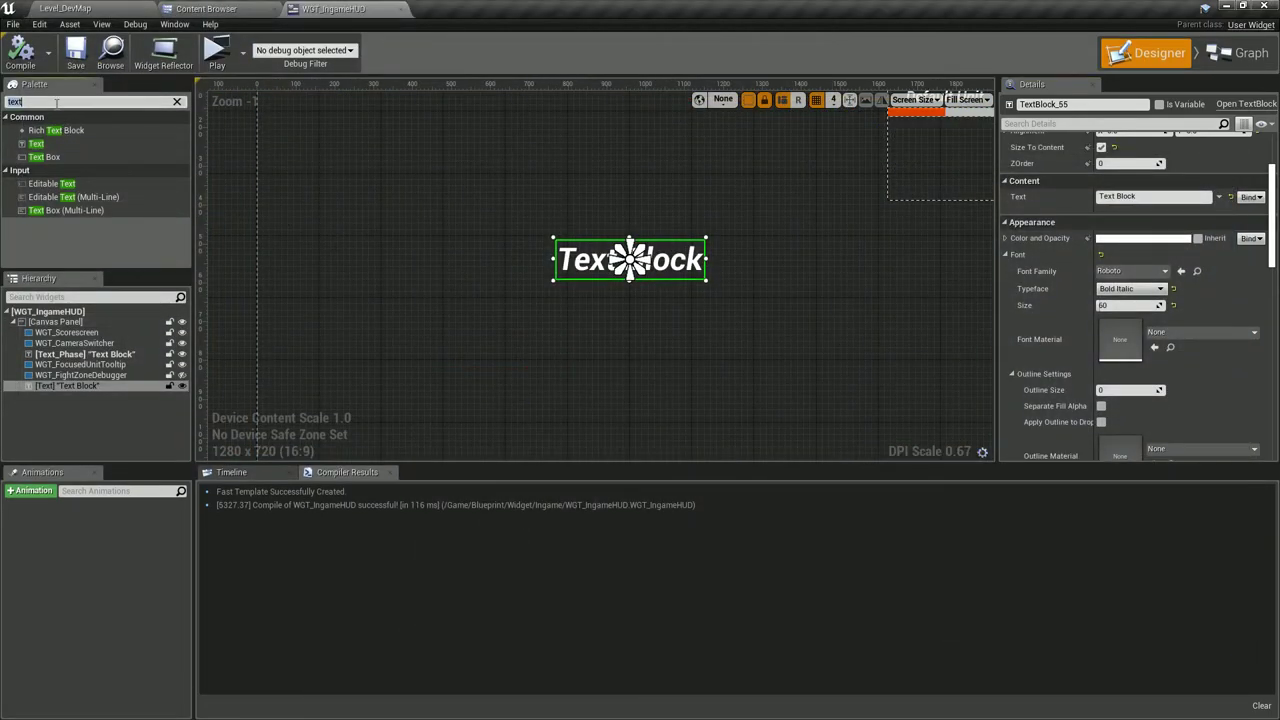
Wrap the text block in a Vertical Box and add an Image beneath it.
text(ho)
drag(55, 130, 71, 390)
click(69, 395)
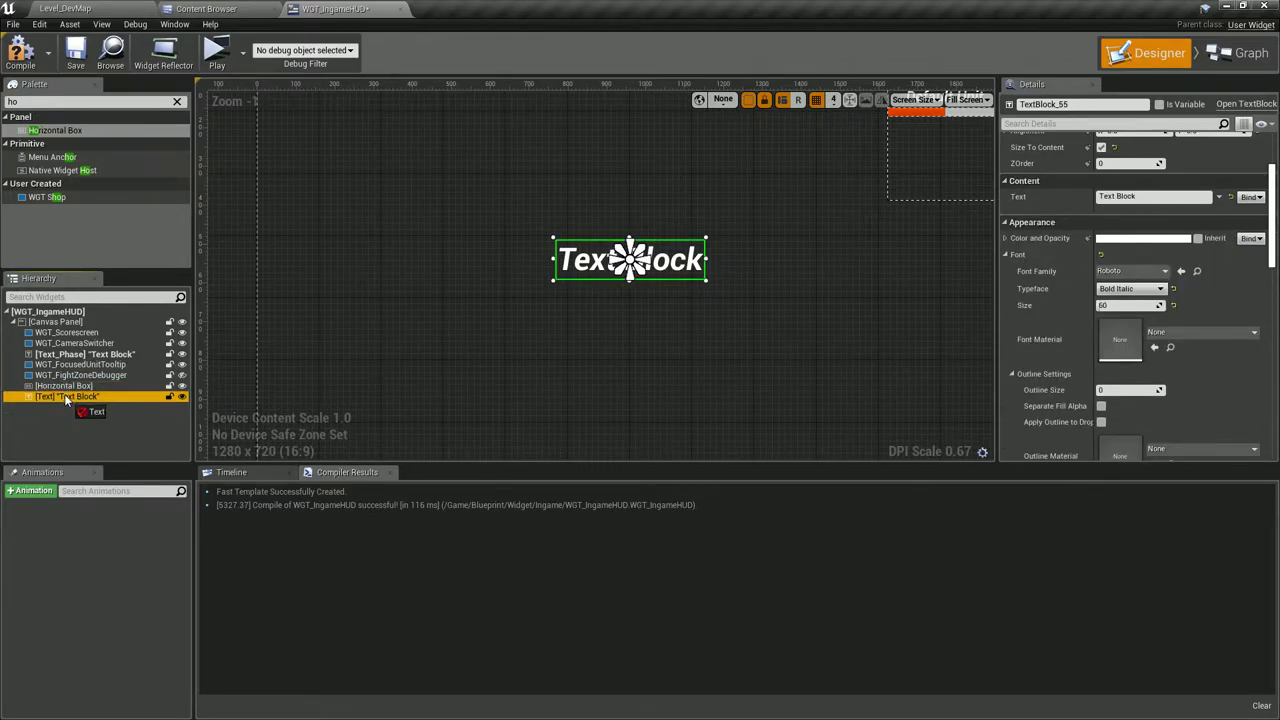
key(BackSpace)
key(BackSpace)
text(ver)
drag(50, 143, 57, 396)
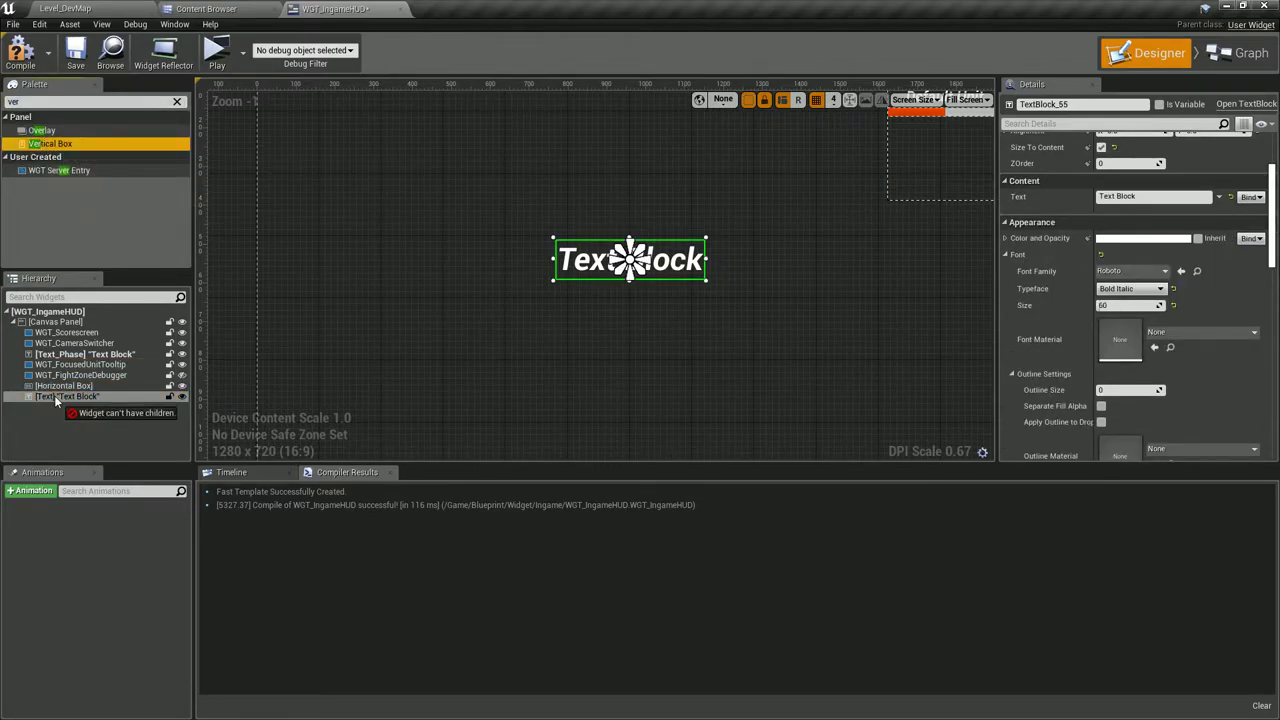
click(69, 397)
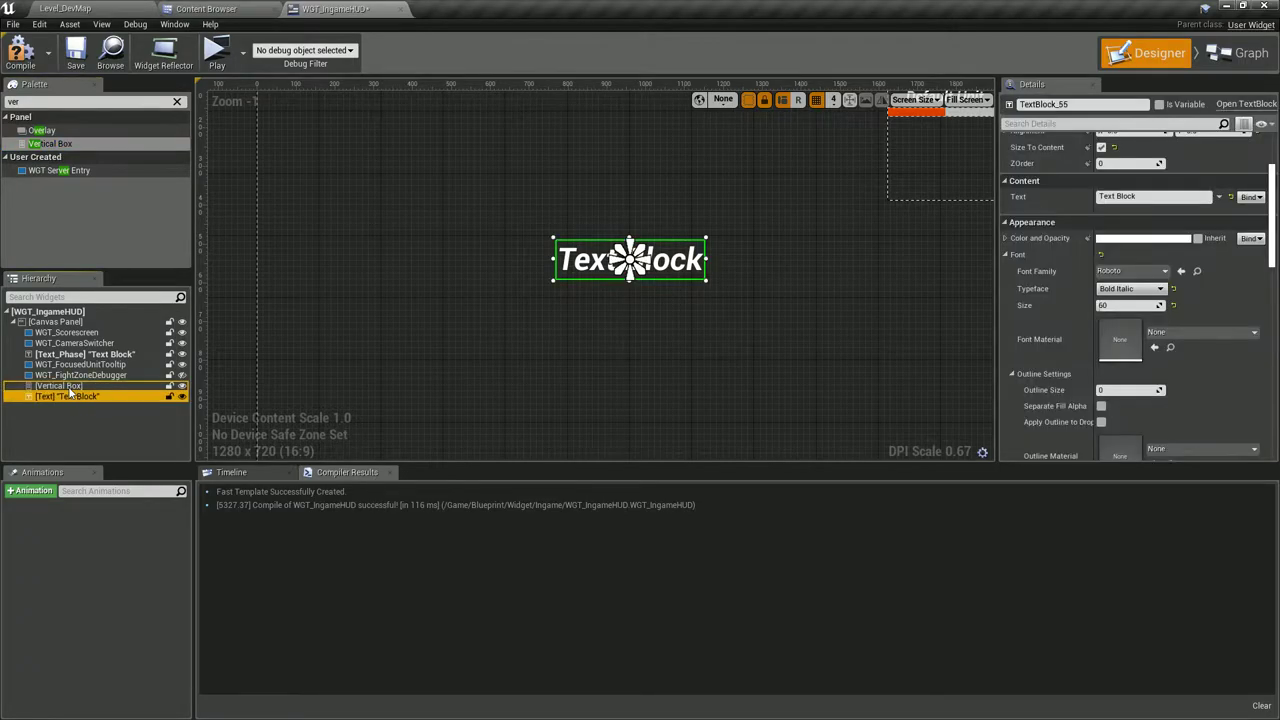
click(59, 103)
text(im)
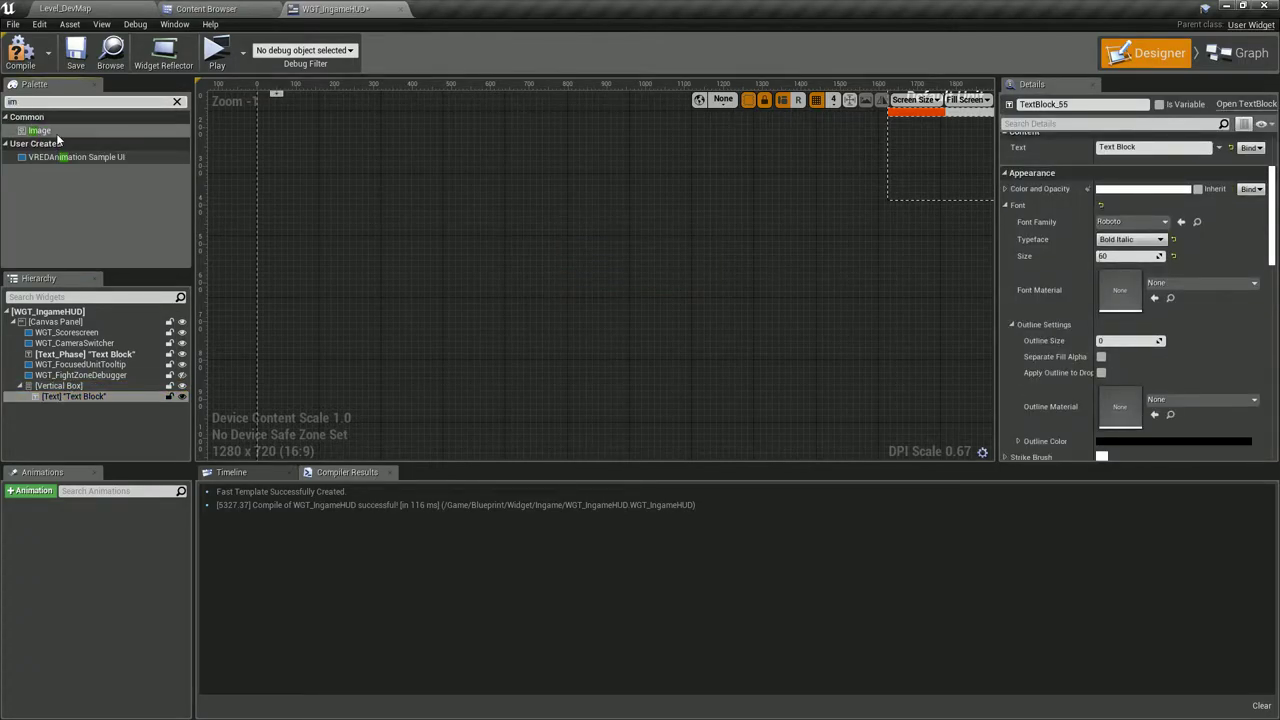
drag(38, 130, 64, 384)
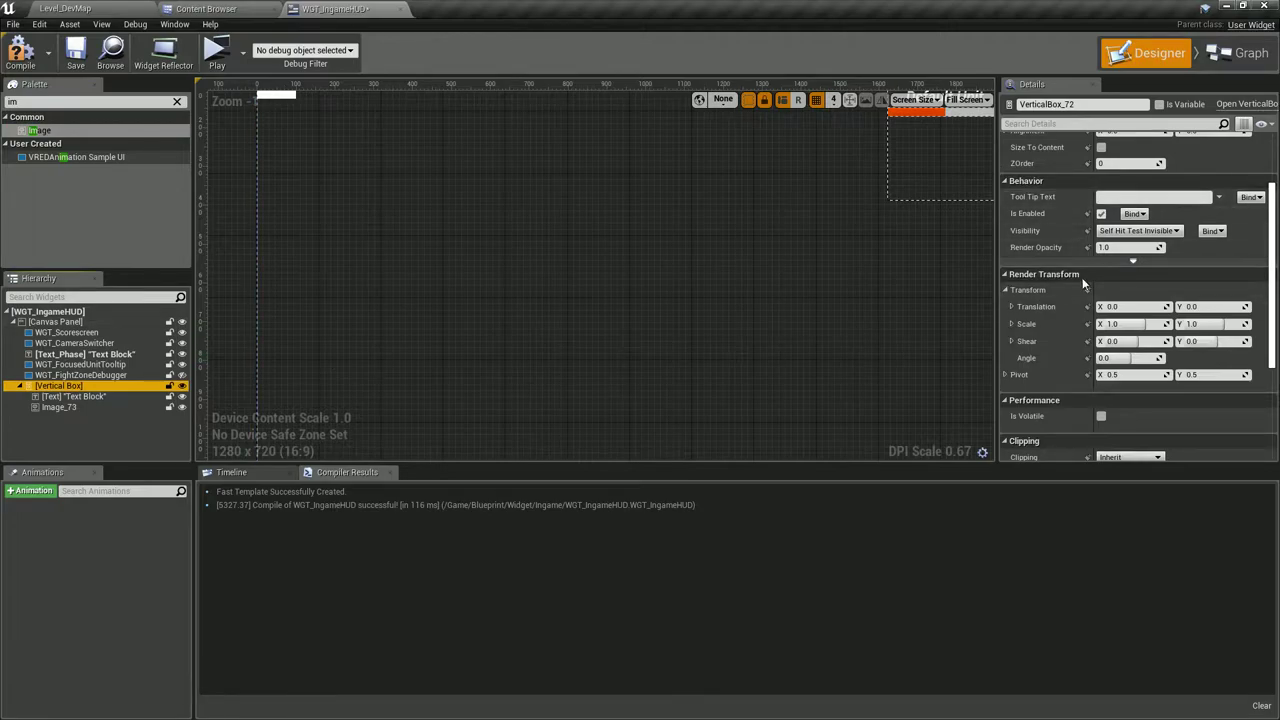
Anchor the Vertical Box to the centre at position 0,0, alignment 0.5/0.5, sized to content.
scroll(1130, 300, up, 3)
click(1131, 158)
click(1150, 255)
click(1173, 177)
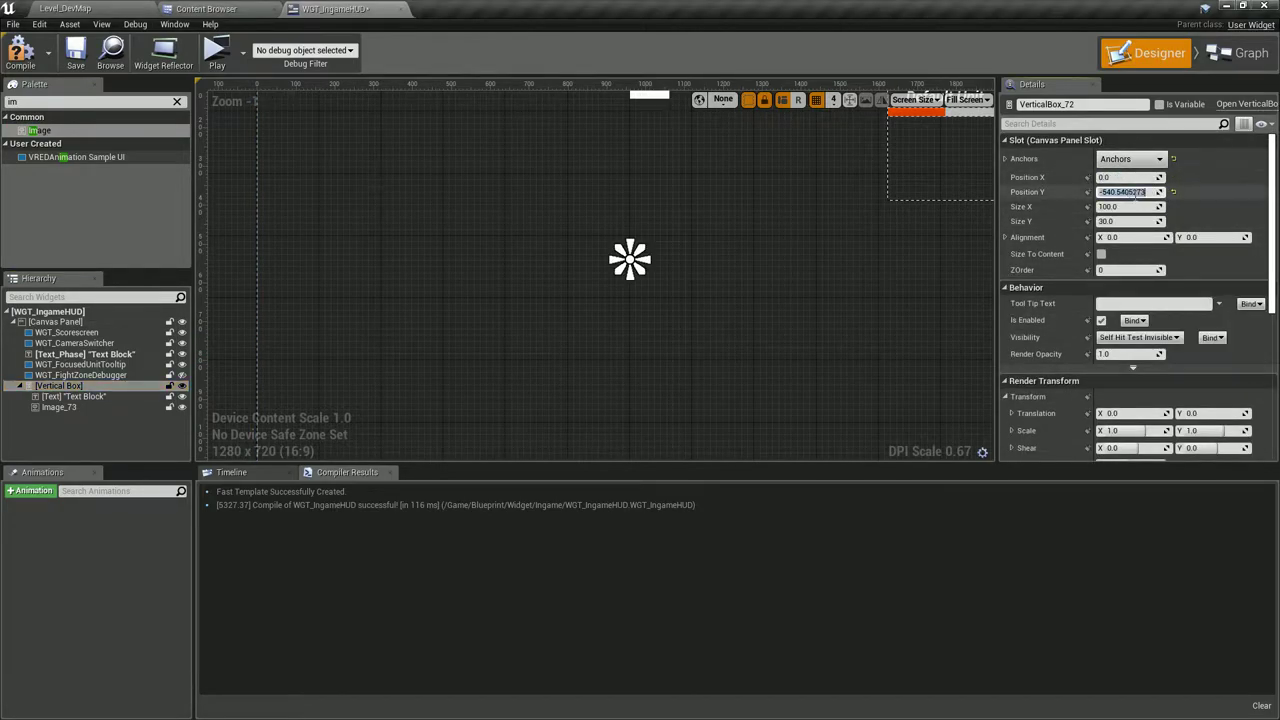
click(1173, 192)
click(1130, 237)
text(0.5)
key(Tab)
text(0.5)
click(1101, 254)
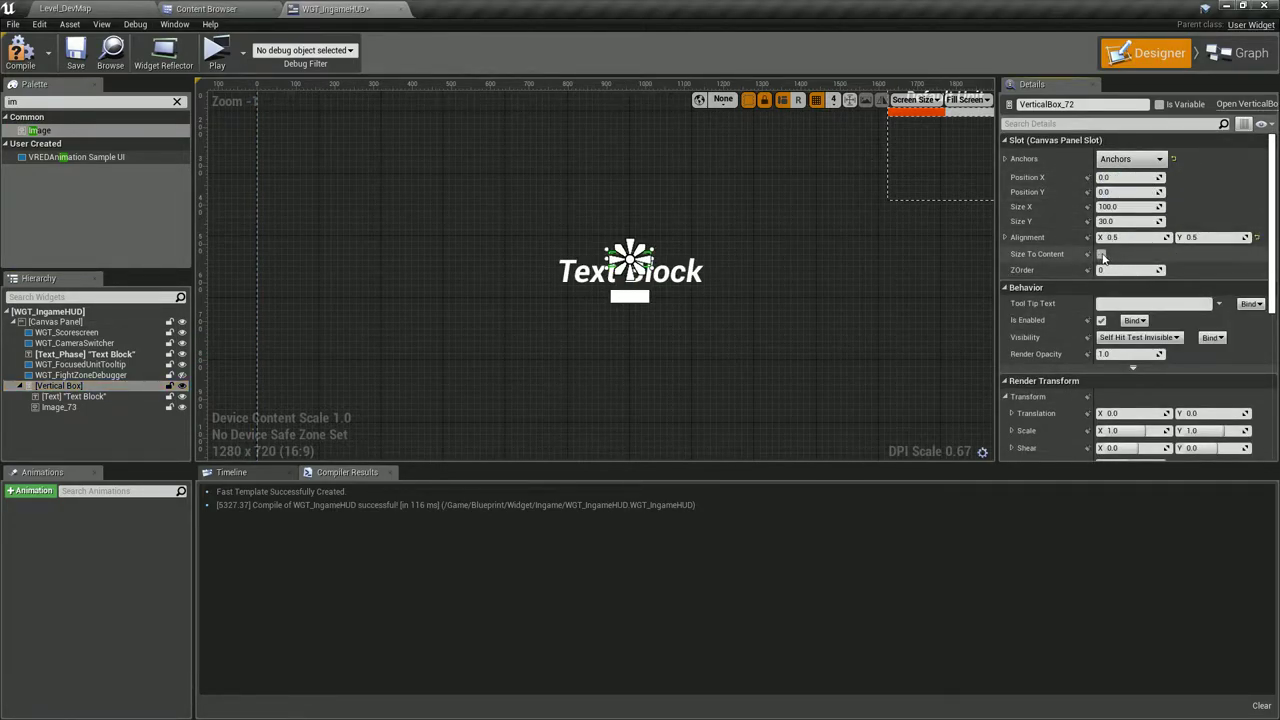
click(75, 52)
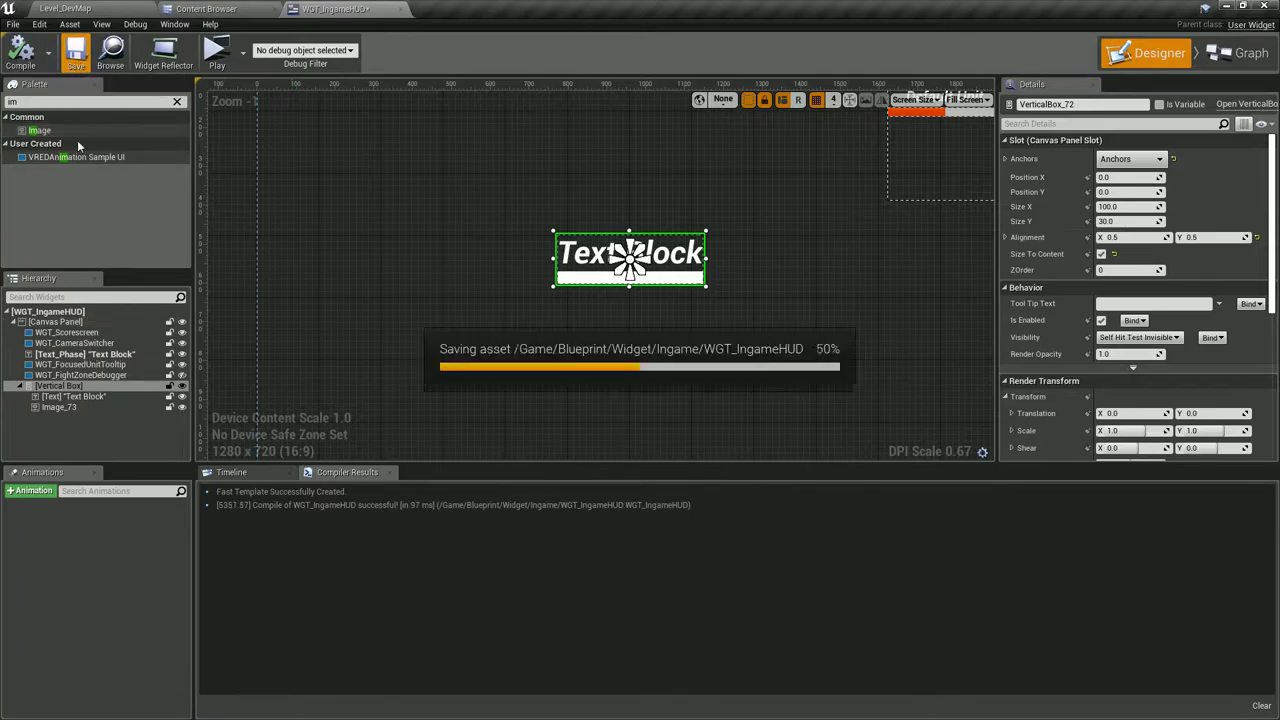
Size the image to 800 wide by 2 high as an underline.
click(76, 408)
text(1)
key(Return)
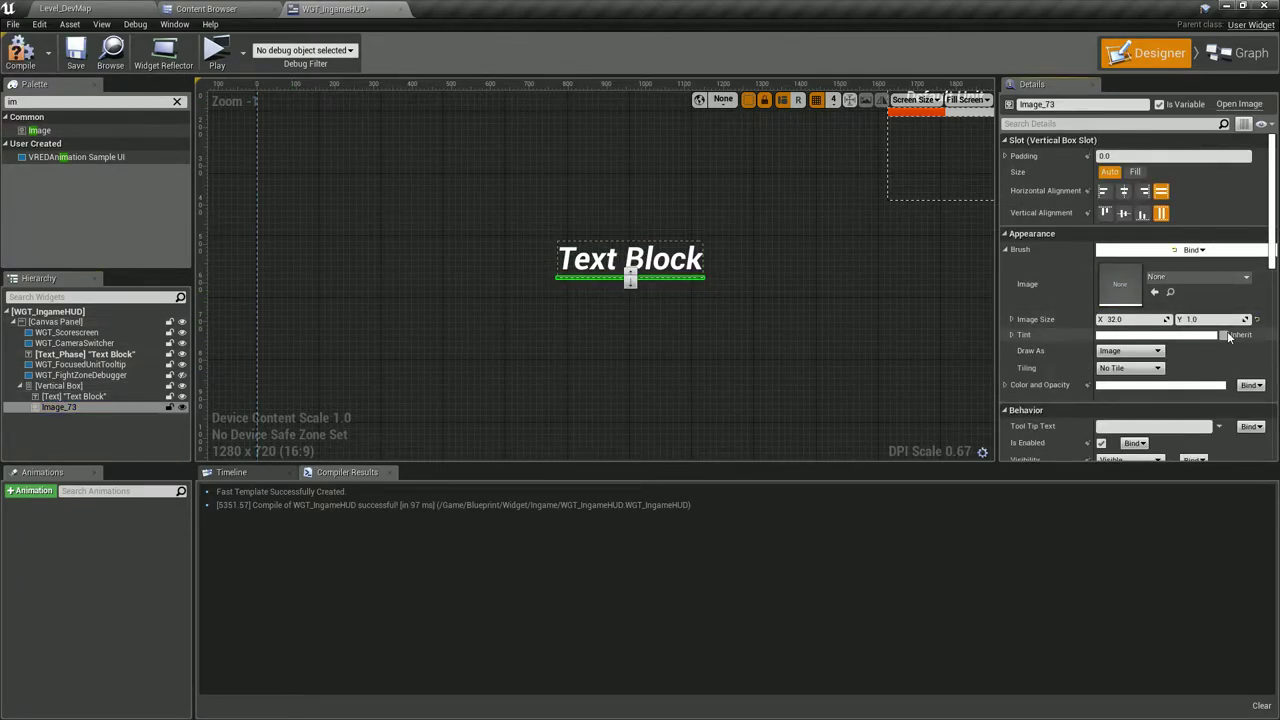
click(1200, 318)
text(2)
key(Return)
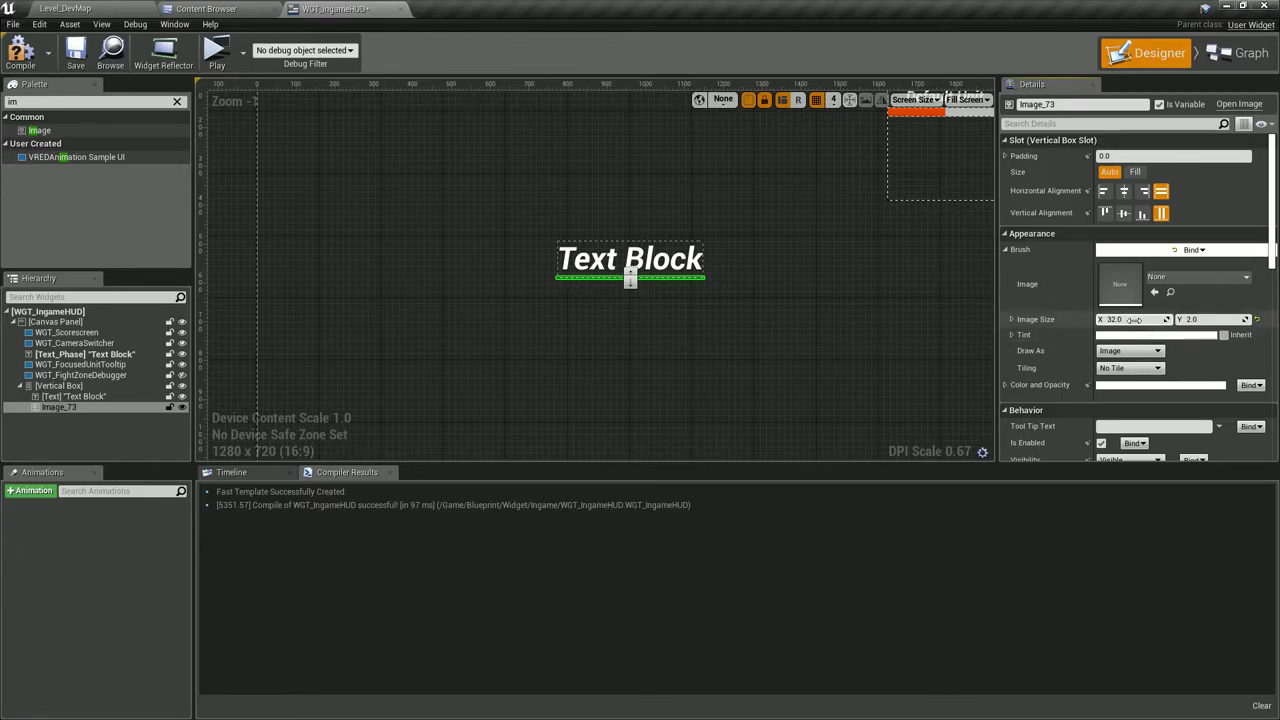
drag(1130, 319, 1180, 319)
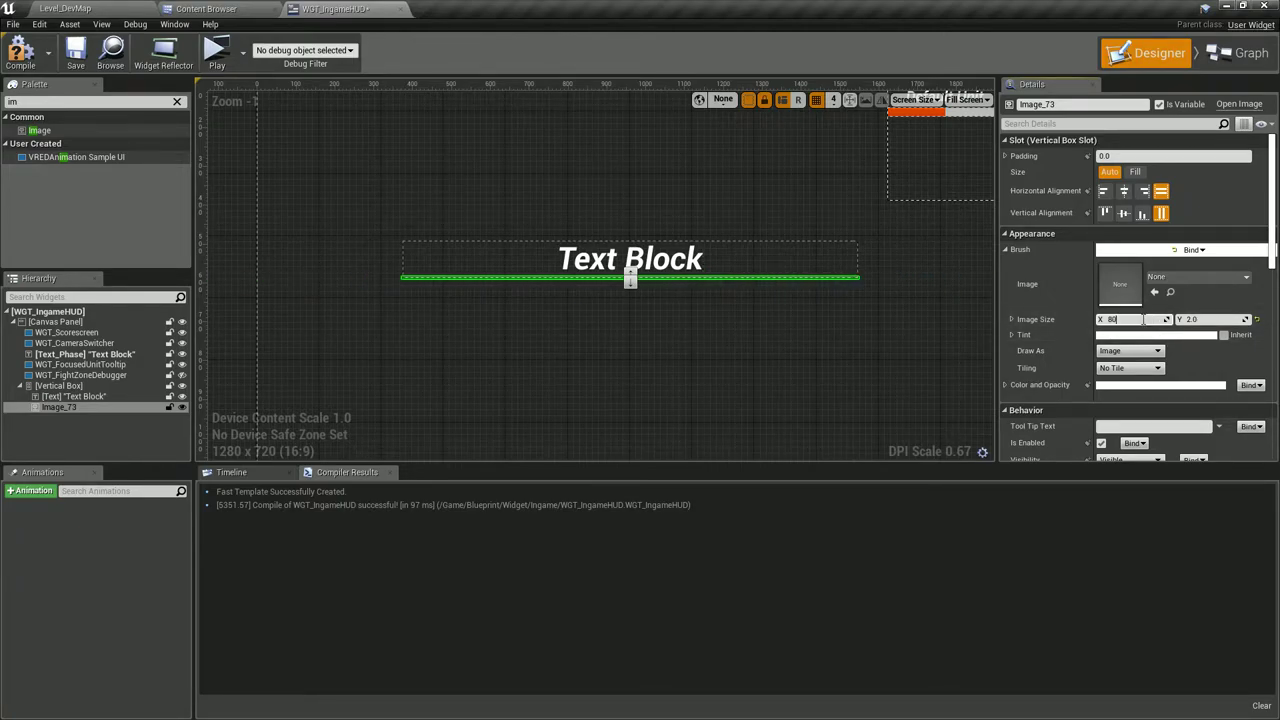
text(0)
key(Return)
Compile and save the widget, then test it in a play session.
click(20, 52)
click(75, 52)
click(216, 52)
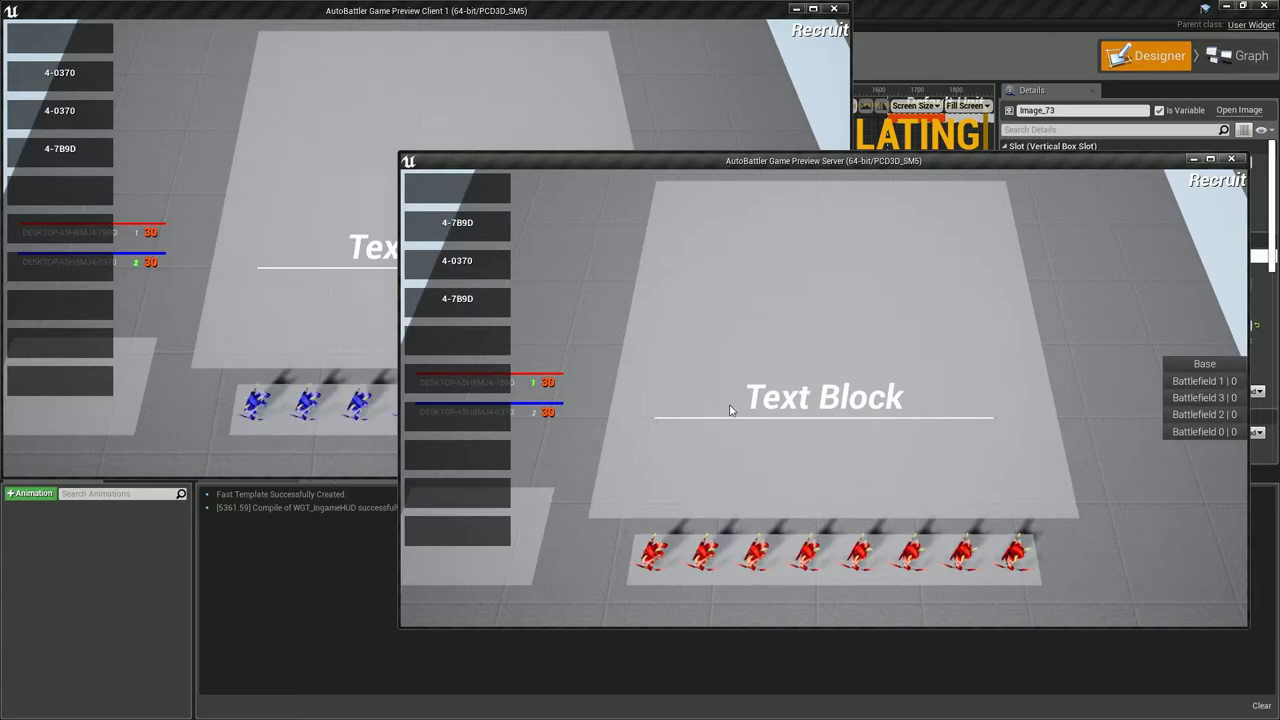
key(Escape)
scroll(554, 237, down, 1)
Rename the widgets to VBox_PhaseFeedback, Text_PhaseFeedback and Linebreak.
scroll(484, 228, down, 1)
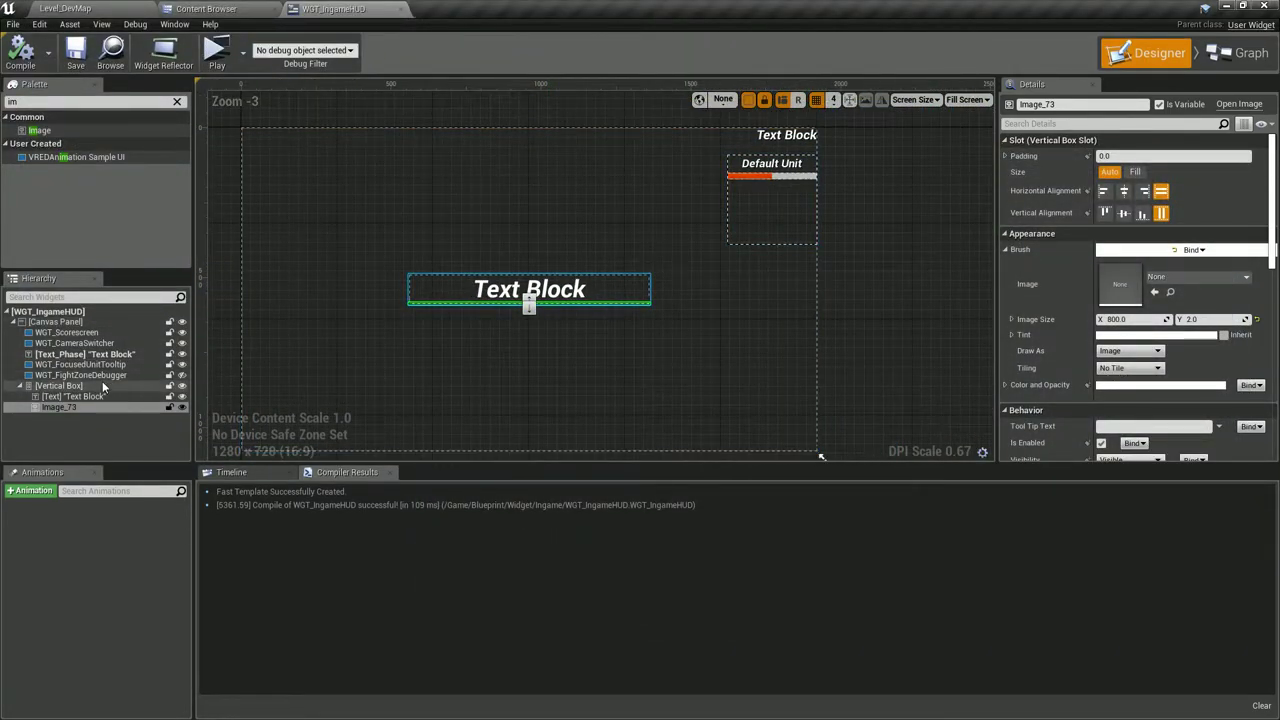
double_click(60, 385)
text(VBox_PhaseFeedb)
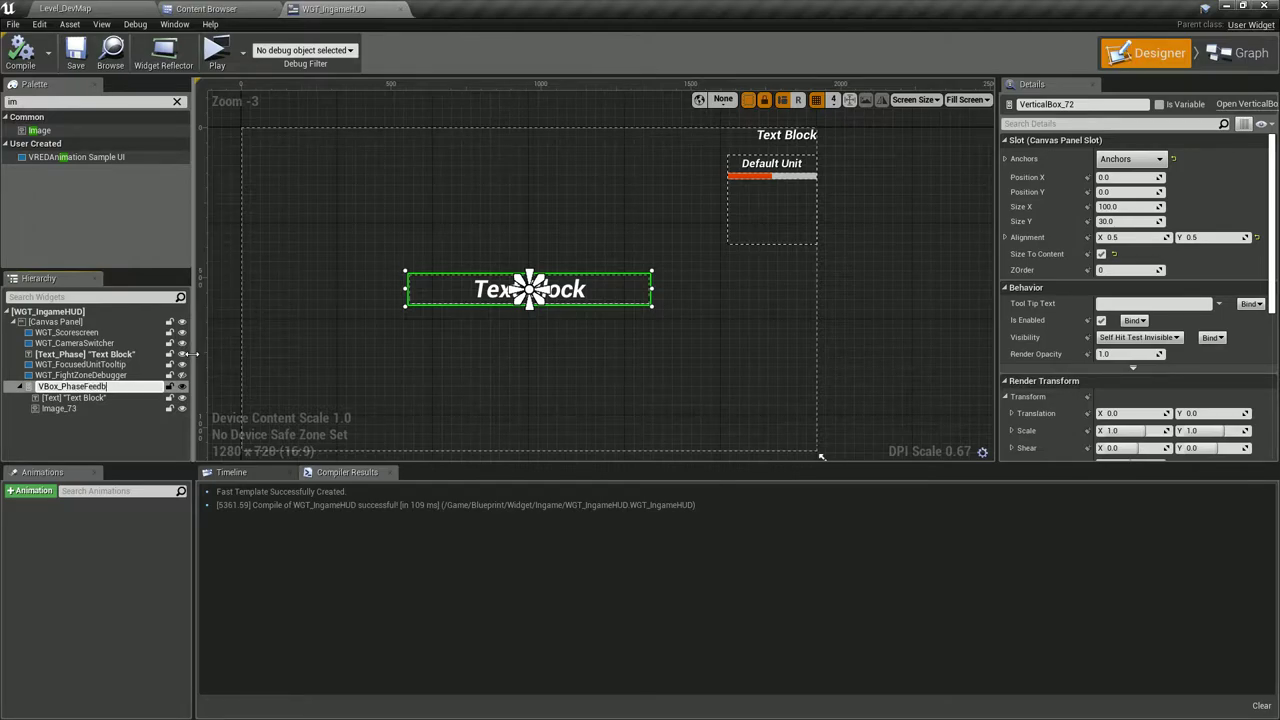
text(ack)
key(Return)
double_click(132, 397)
text(Text_PhaseFeedb)
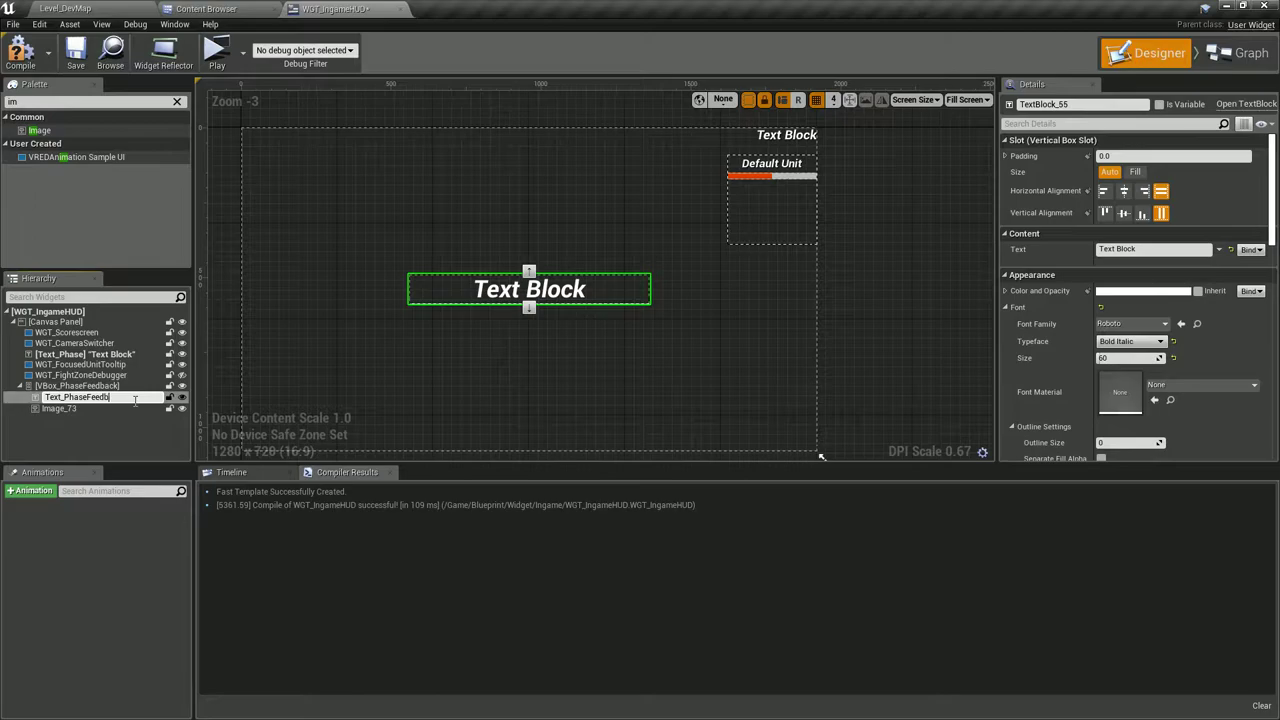
text(ack)
key(Return)
double_click(130, 408)
text(Linebre)
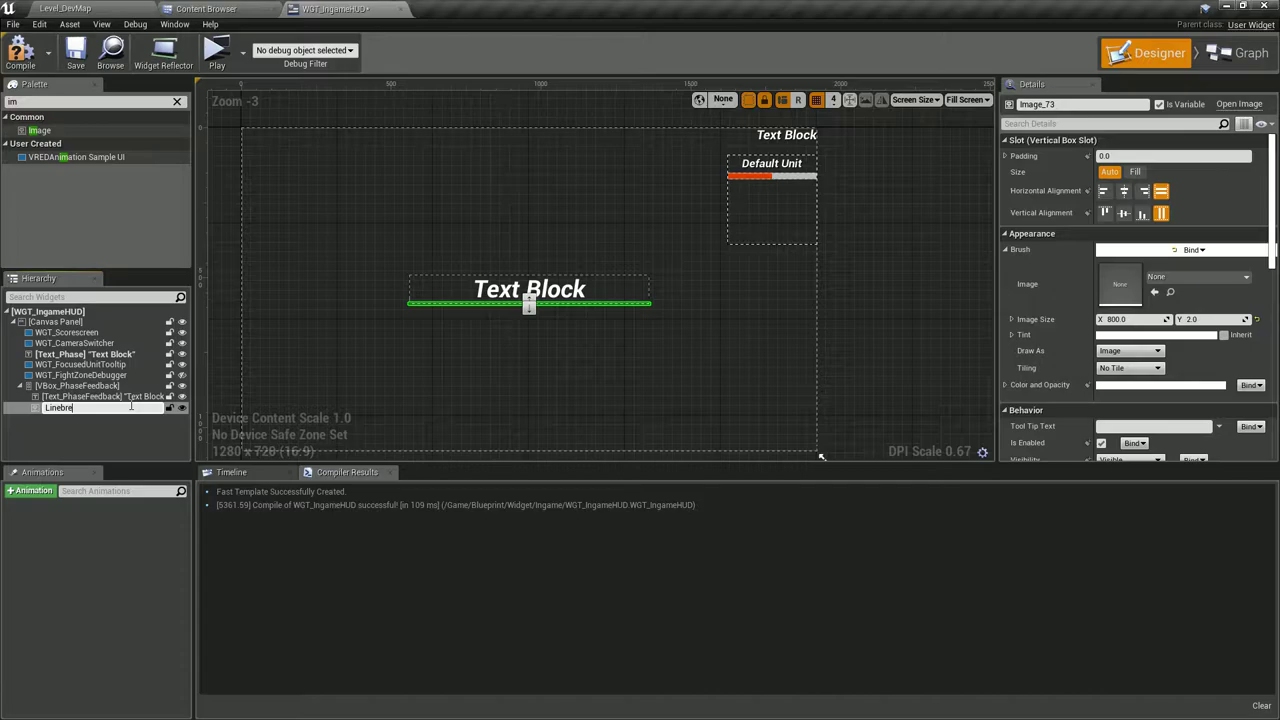
text(ak)
key(Return)
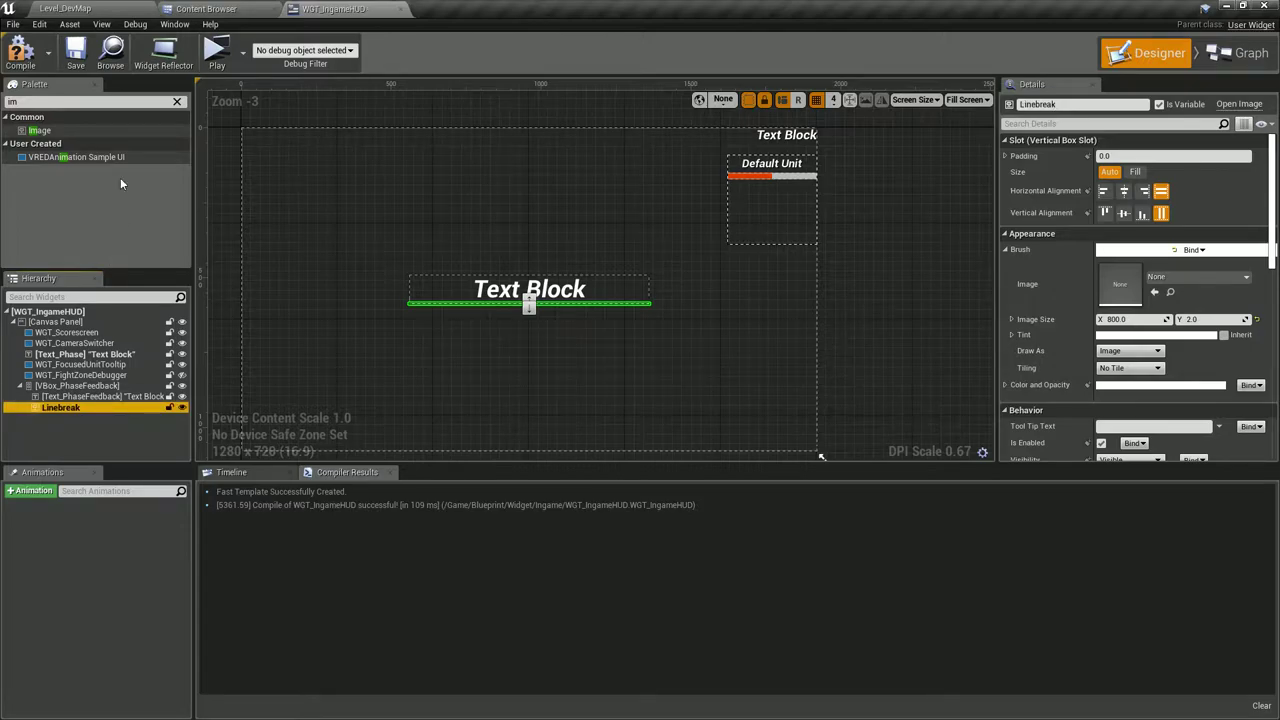
Turn off Is Variable on Linebreak, turn it on for Text_PhaseFeedback, and compile.
click(1159, 104)
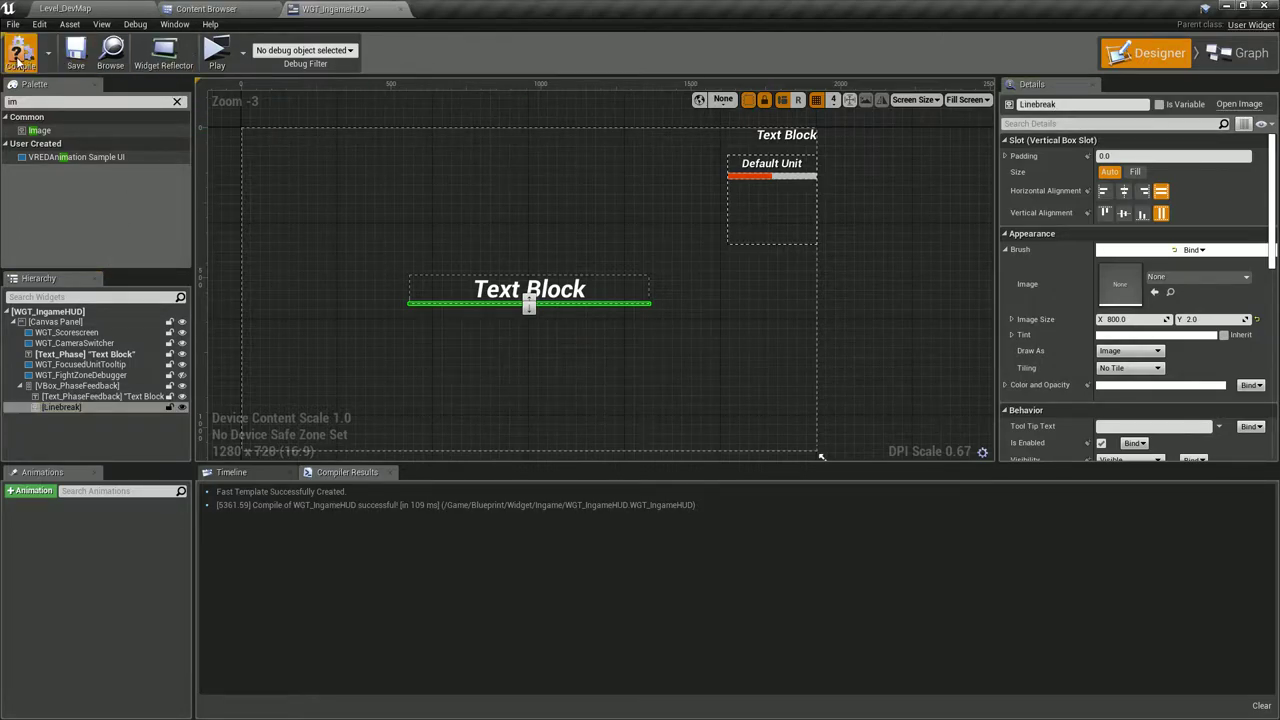
click(18, 60)
click(529, 289)
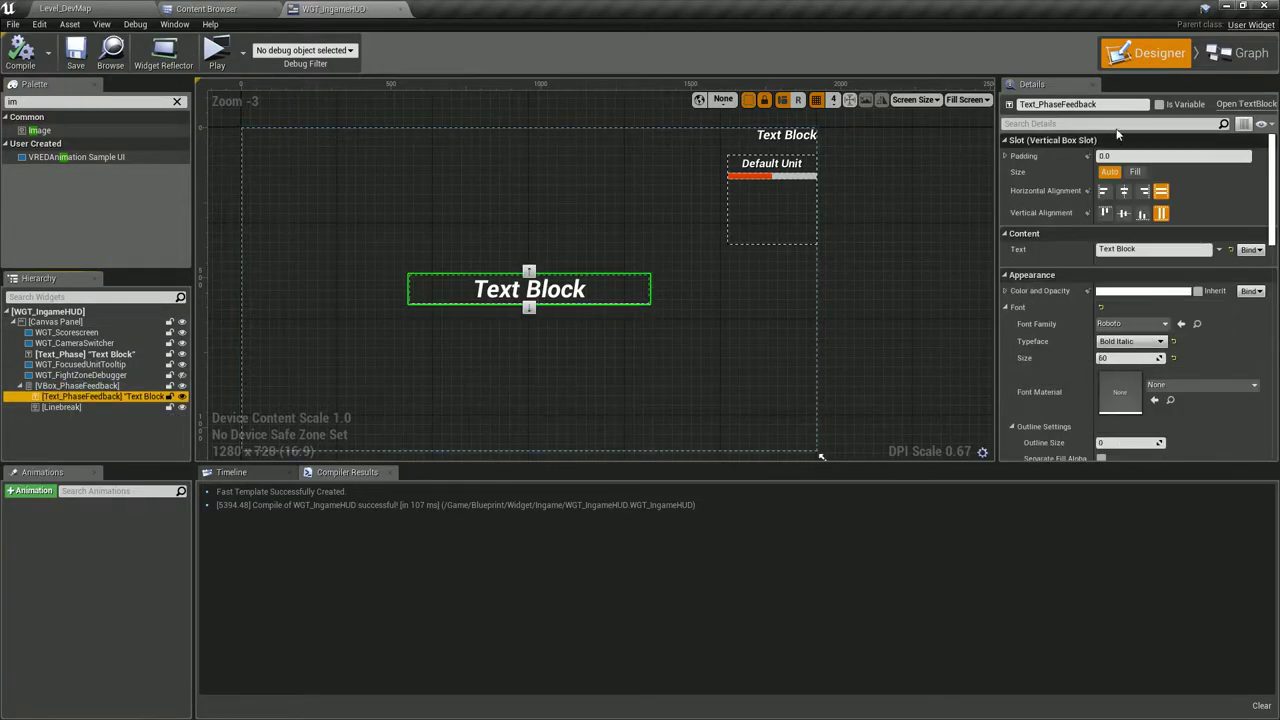
click(1159, 104)
click(18, 60)
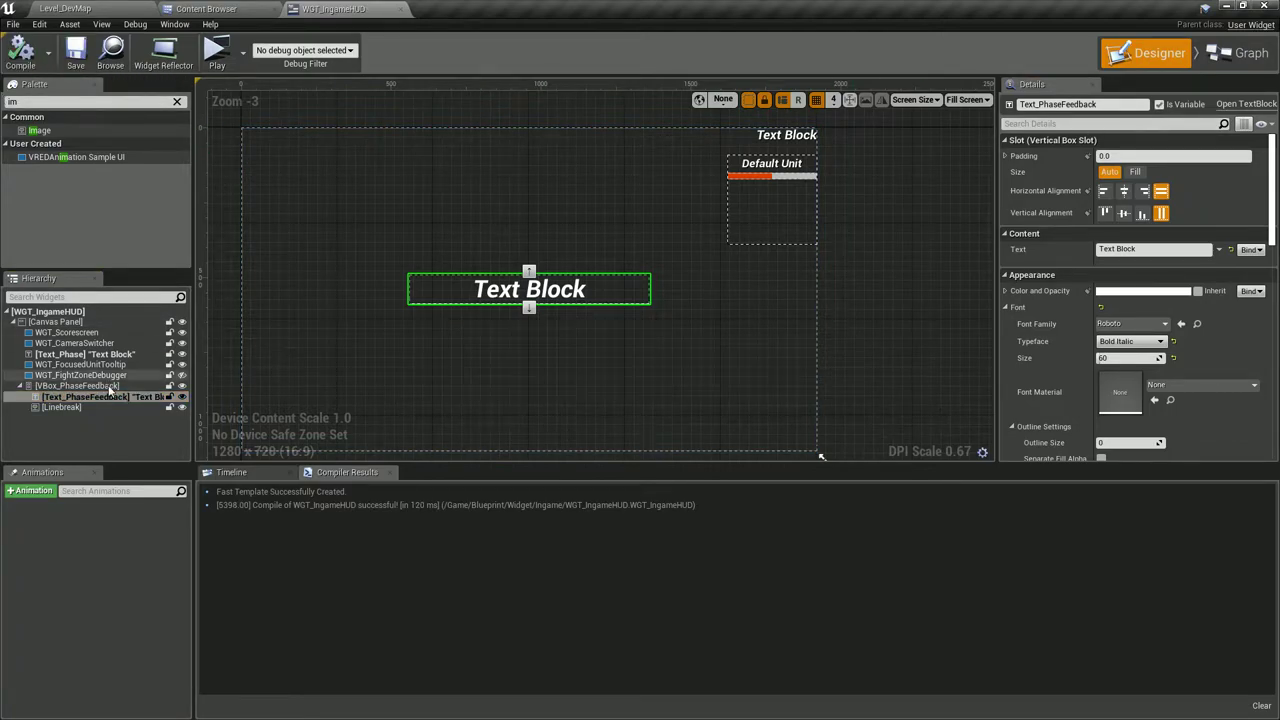
Set VBox_PhaseFeedback's Visibility to Hidden and compile.
click(110, 388)
scroll(1130, 252, down, 5)
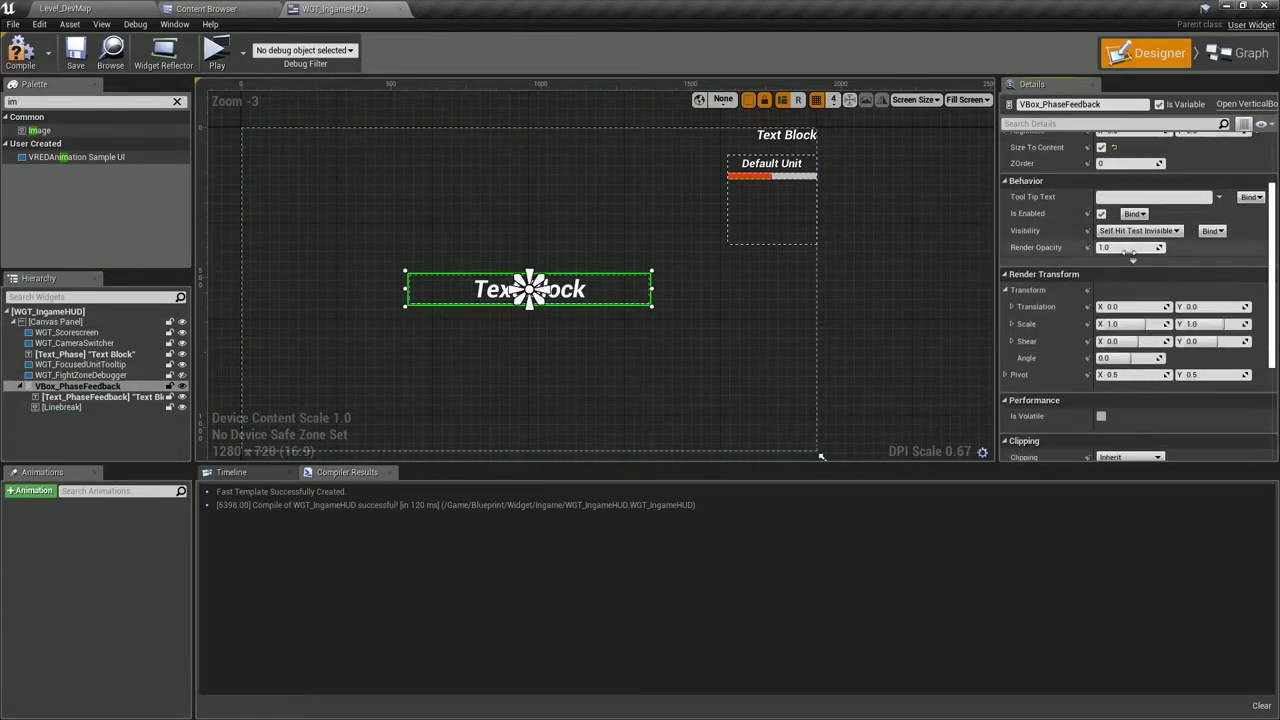
scroll(1130, 252, up, 1)
click(1130, 252)
click(1130, 300)
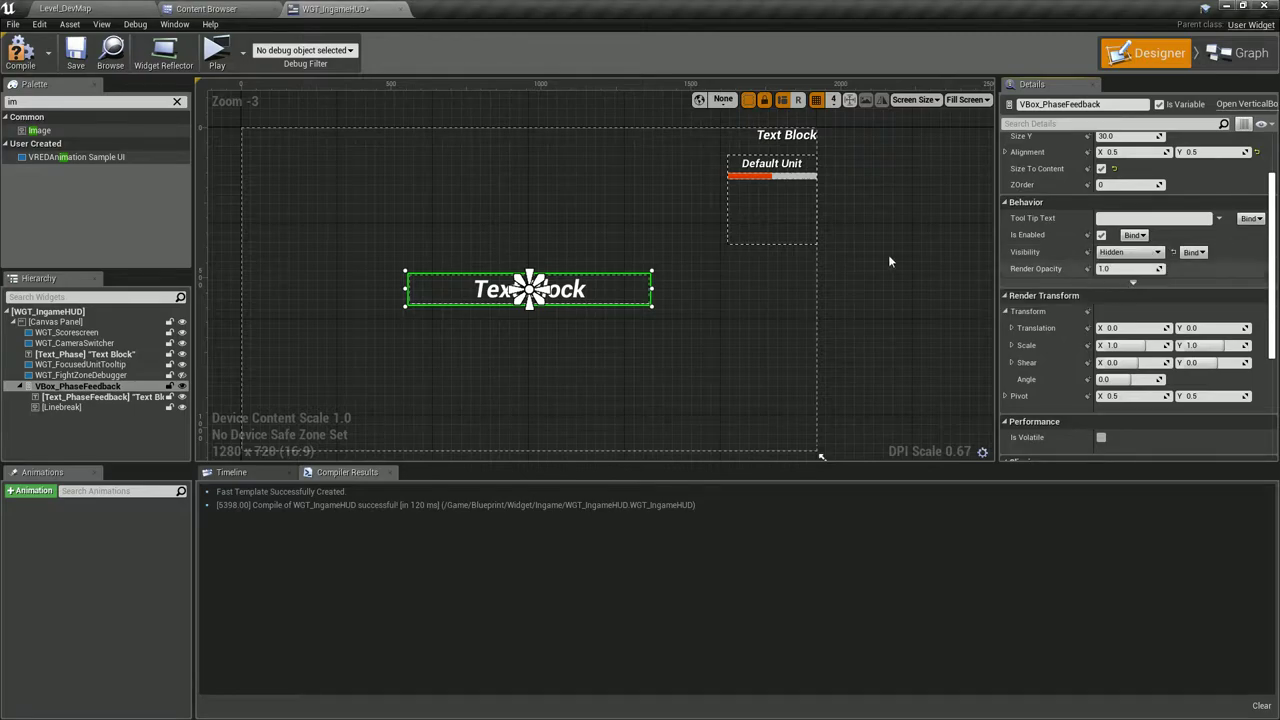
click(20, 50)
scroll(397, 215, down, 3)
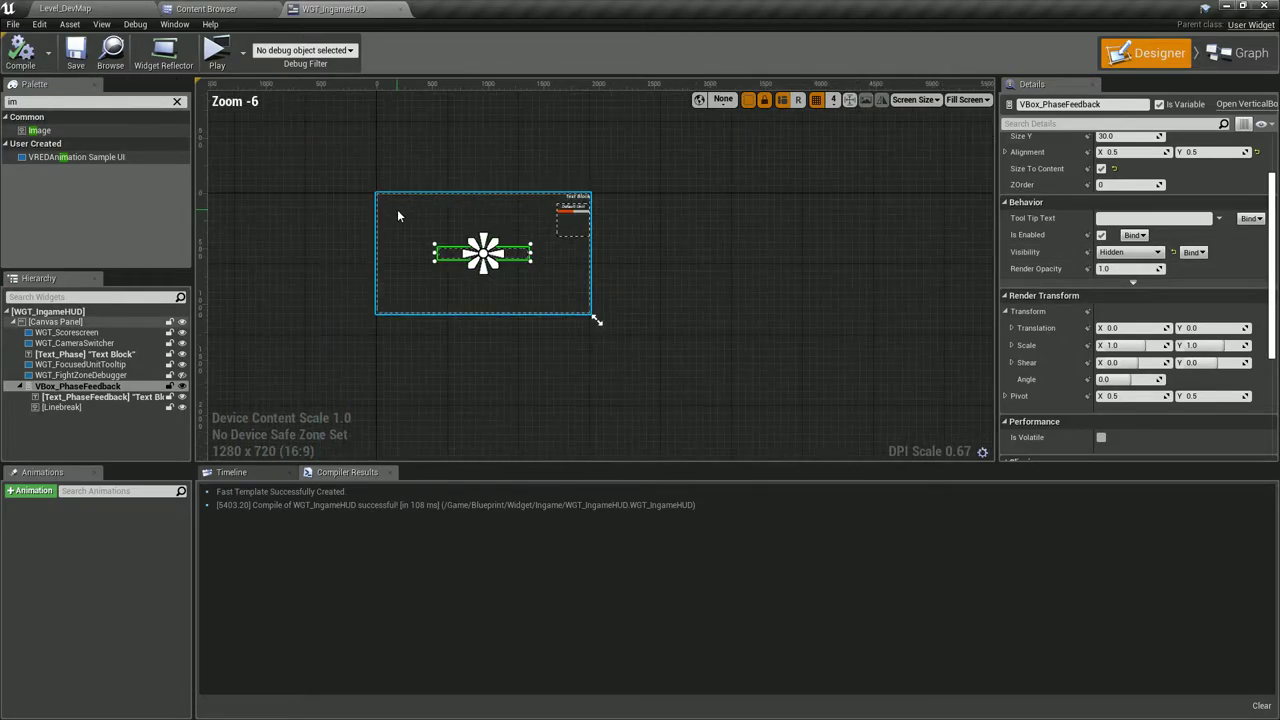
click(397, 216)
scroll(397, 216, up, 2)
click(706, 231)
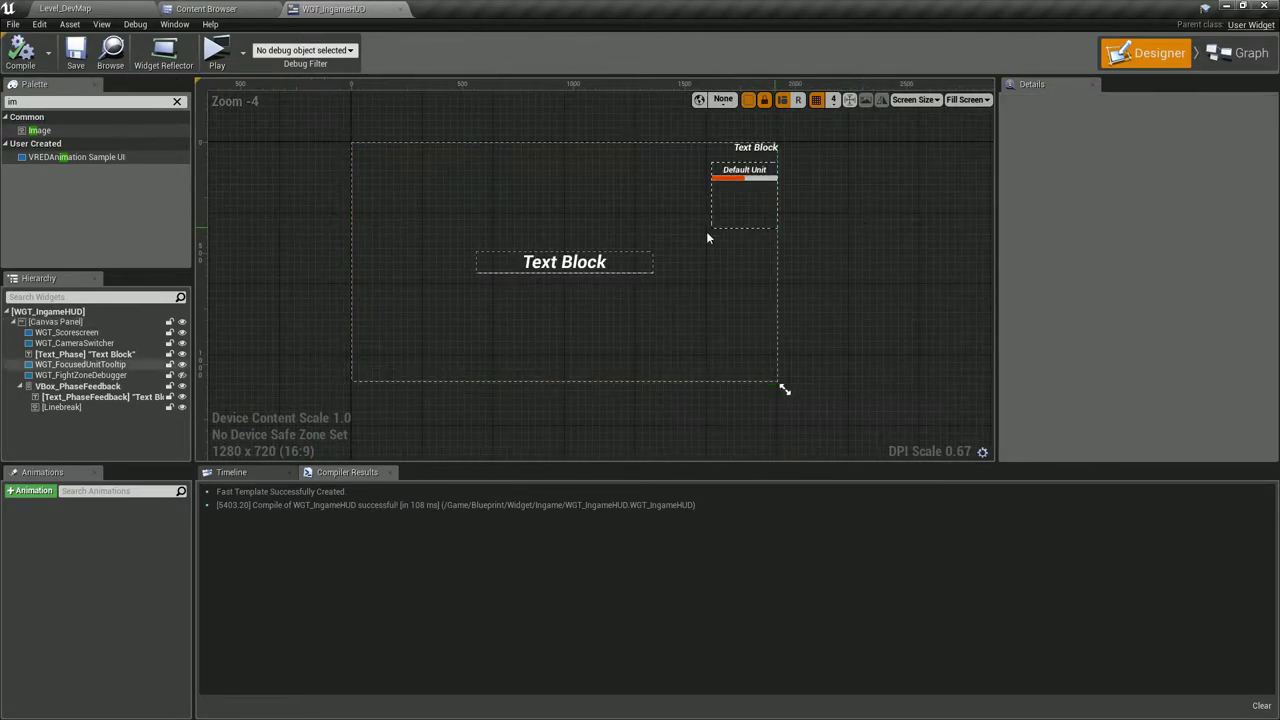
right_drag(706, 231, 759, 238)
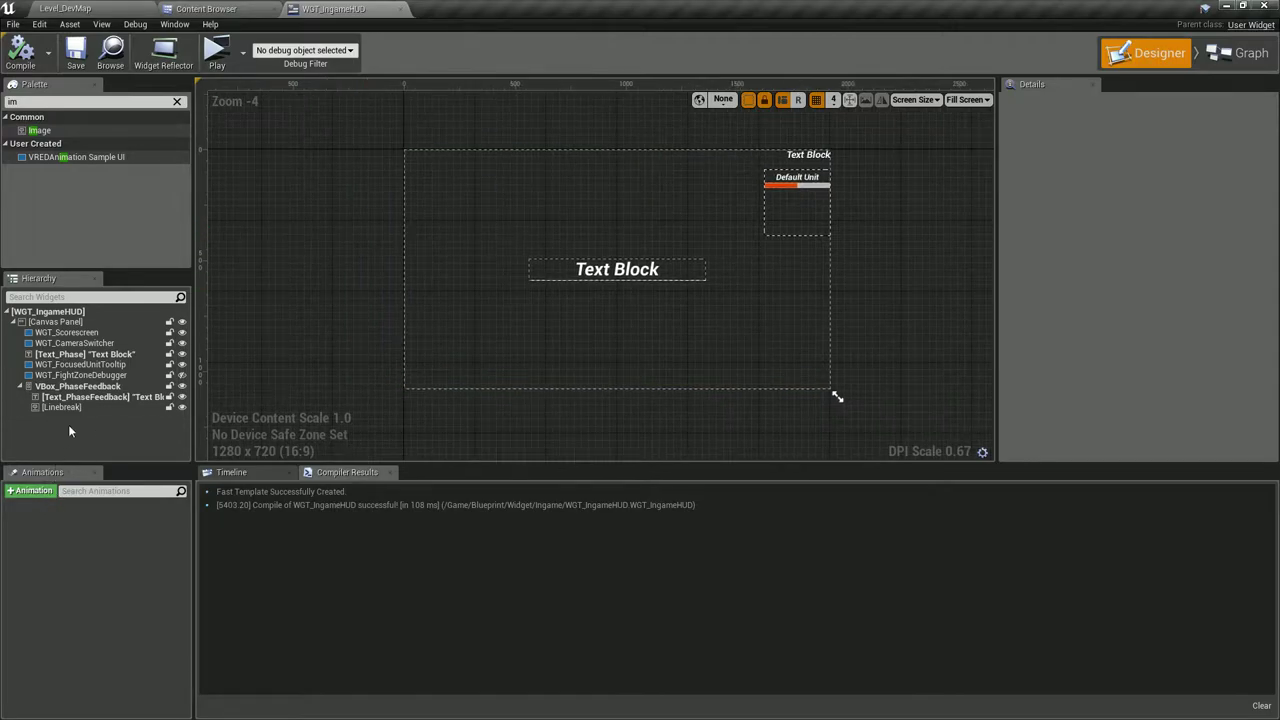
click(77, 386)
Add a new animation named PopPhaseFeedback.
click(40, 491)
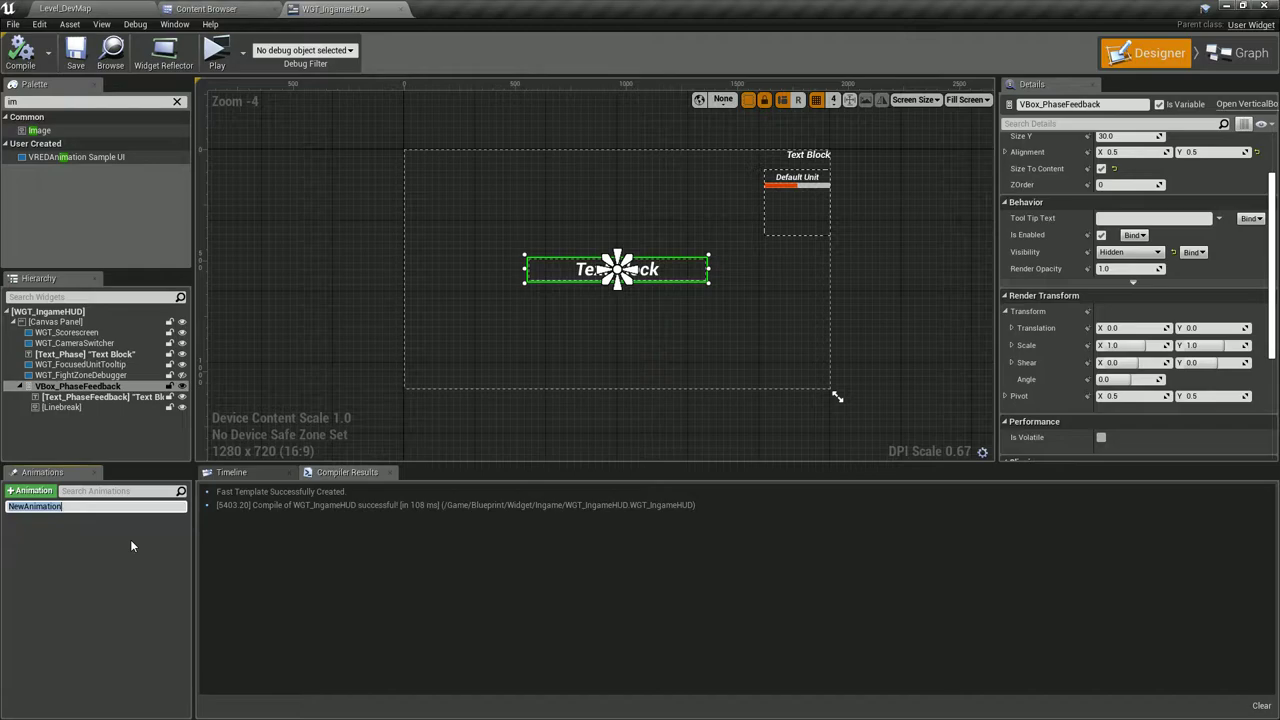
text(Pop)
text(PhaseFeed)
text(back)
key(Return)
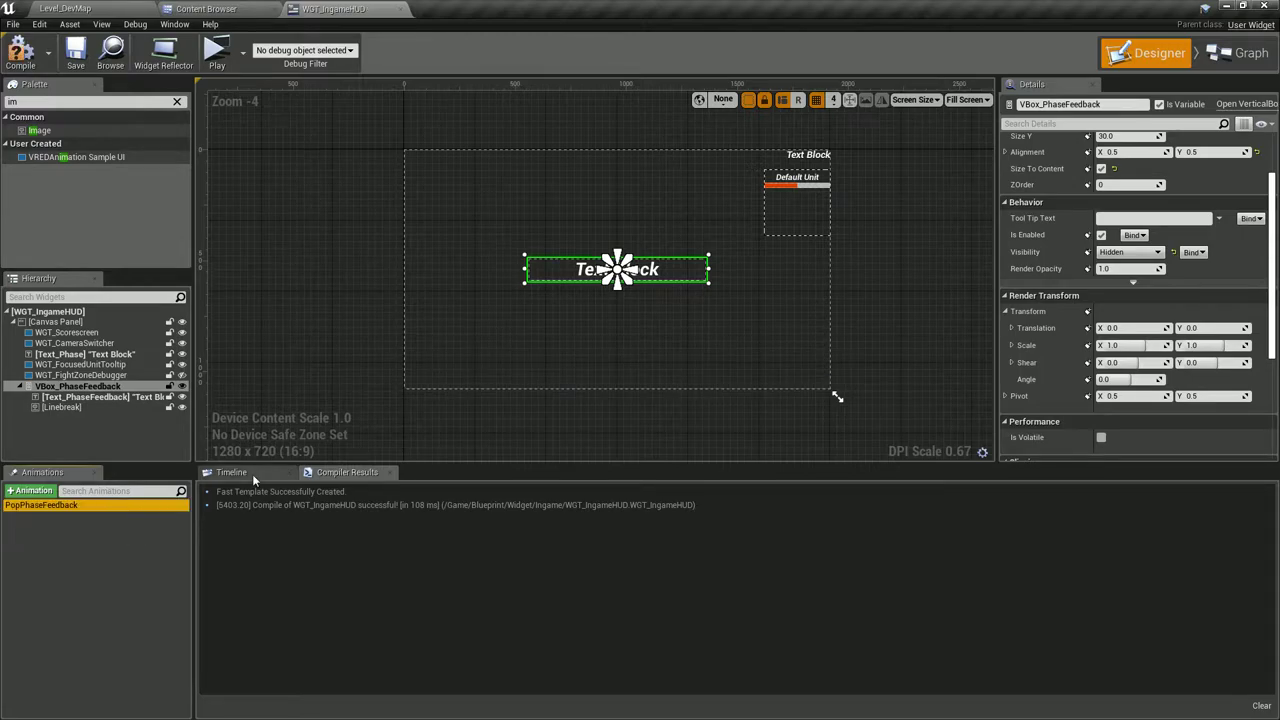
Add a VBox_PhaseFeedback track with a Transform sub-track to the animation timeline.
click(252, 474)
click(222, 511)
click(252, 527)
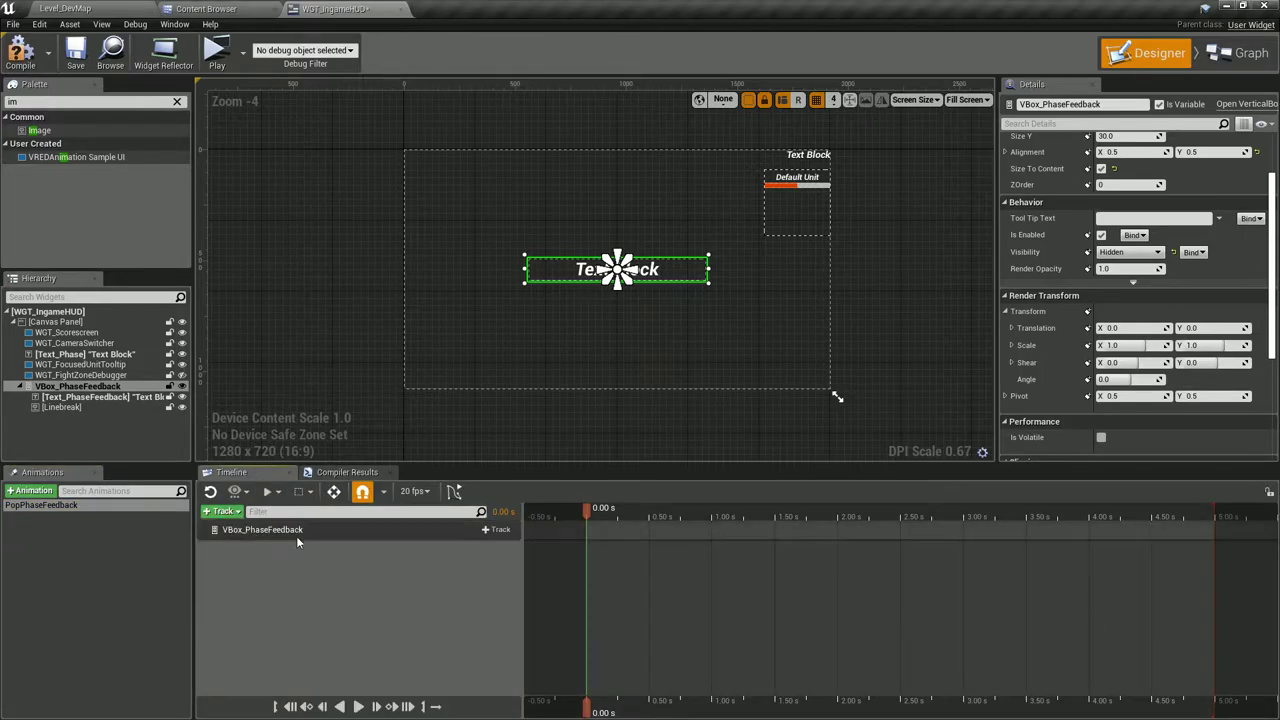
click(495, 530)
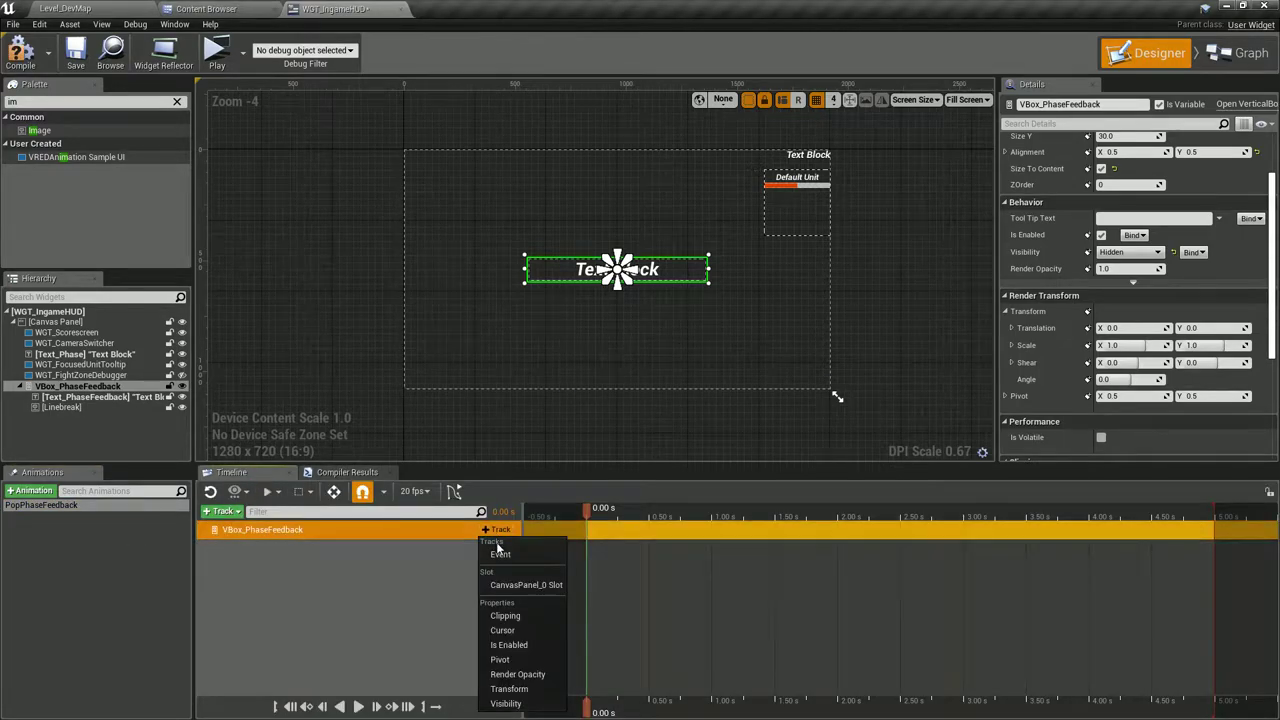
click(520, 688)
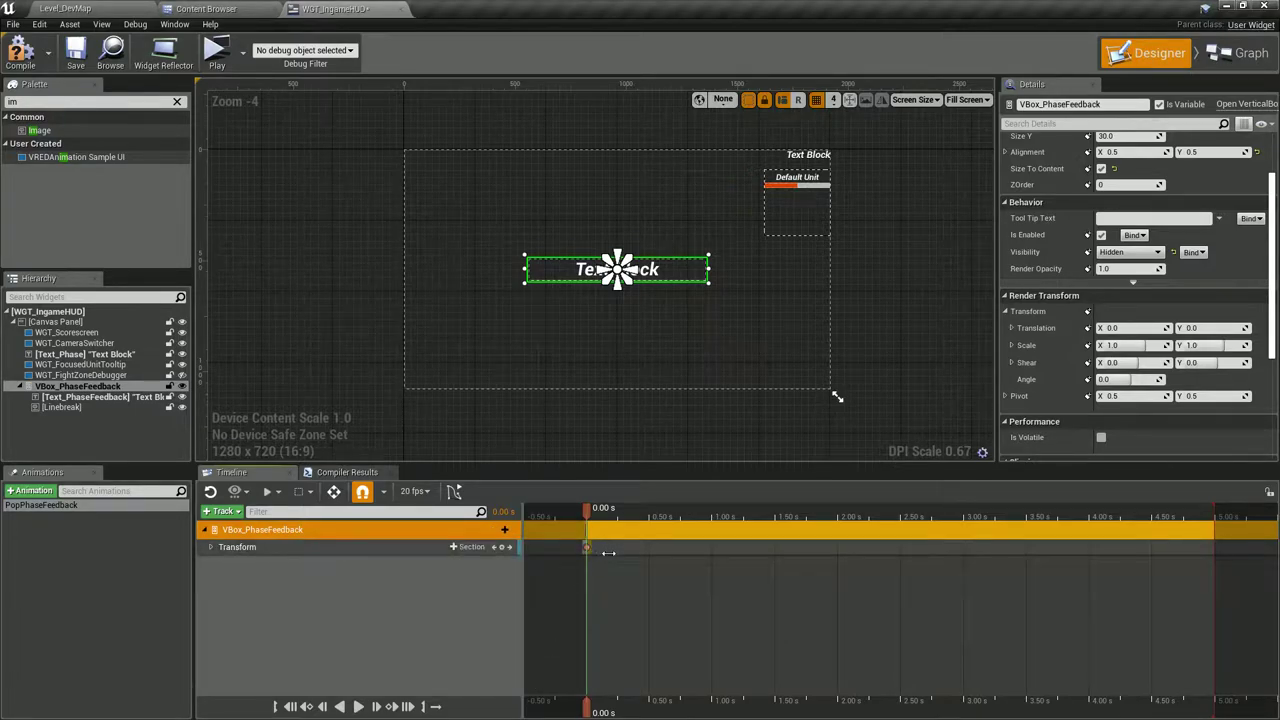
Extend the Transform section and set the starting Translation X to -2000.
drag(608, 553, 773, 548)
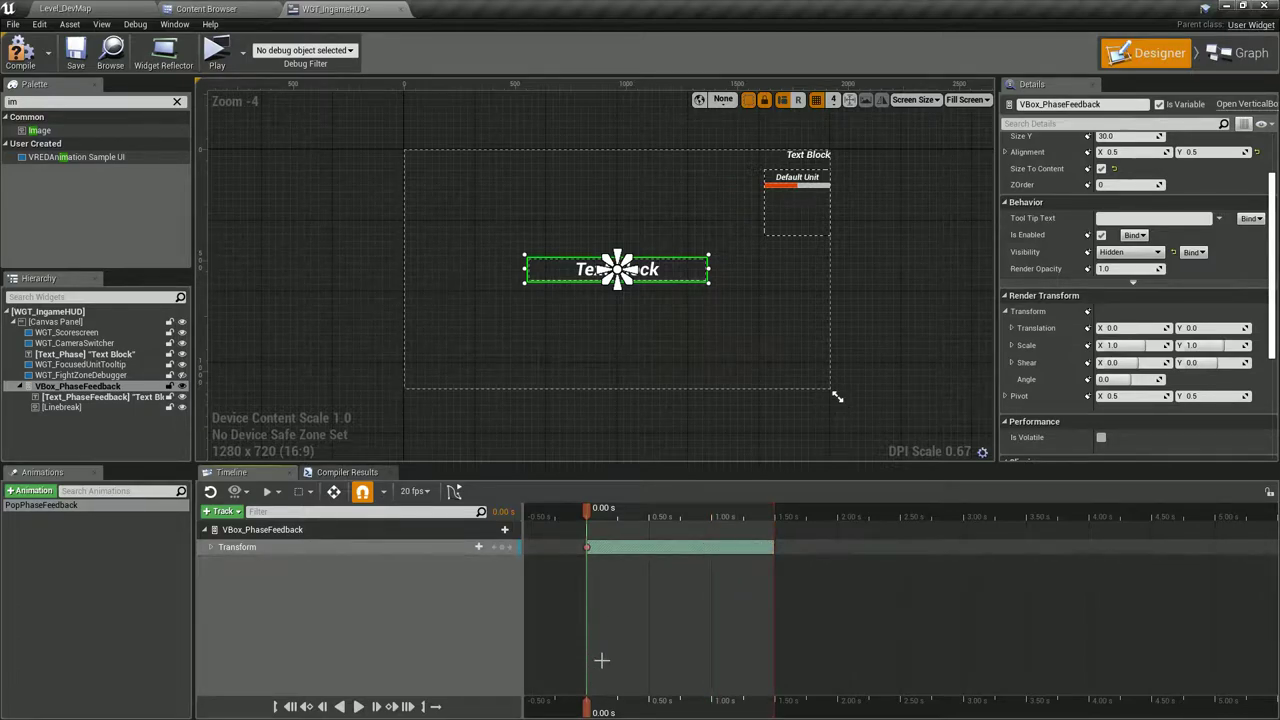
click(211, 547)
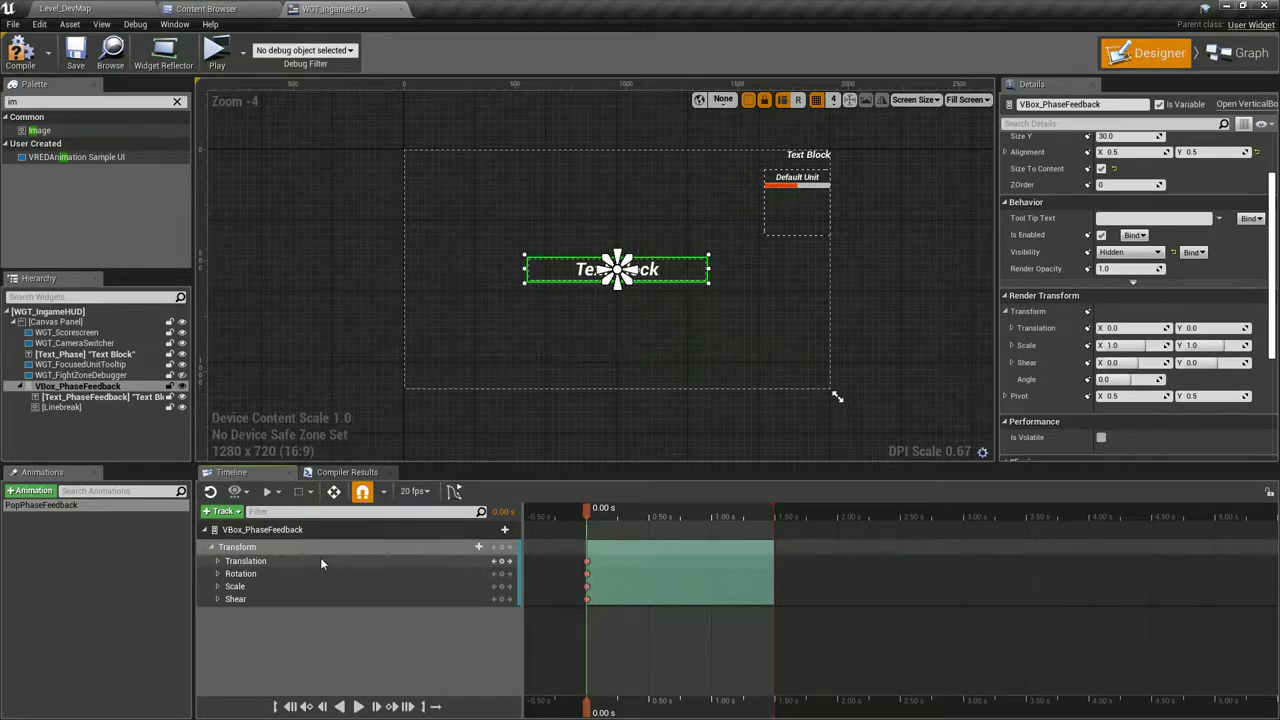
click(218, 562)
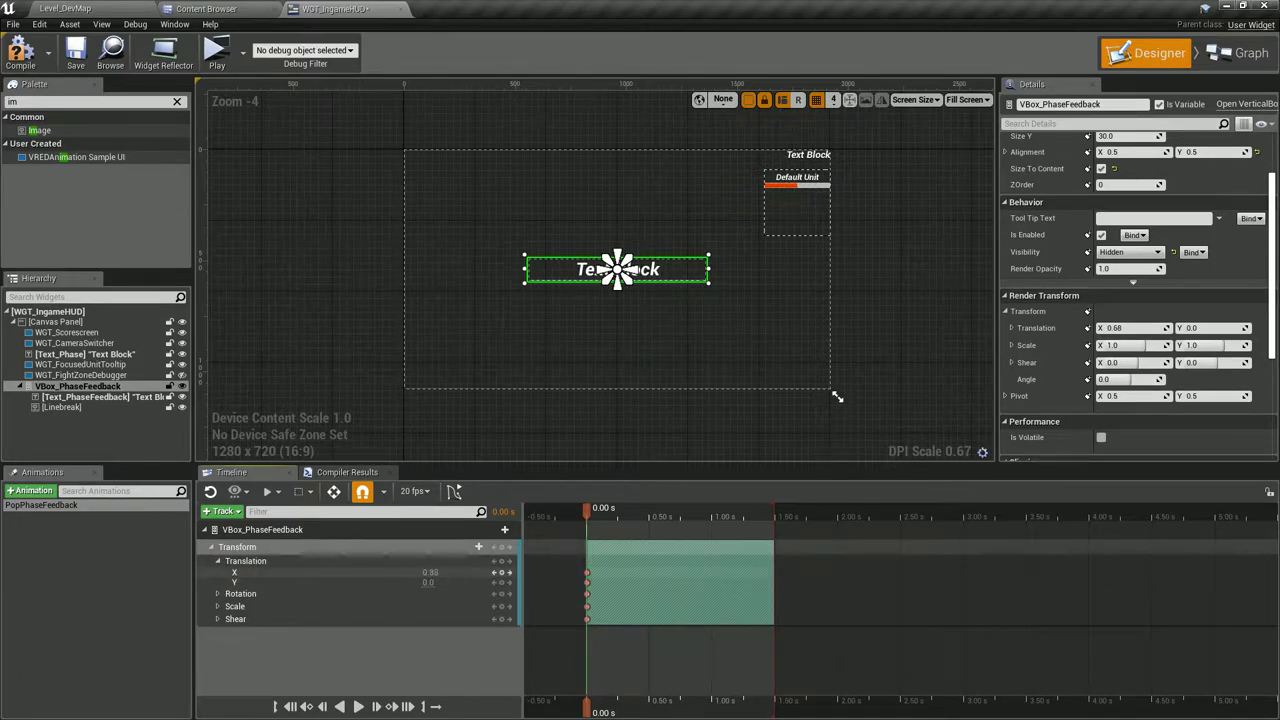
drag(440, 572, 294, 572)
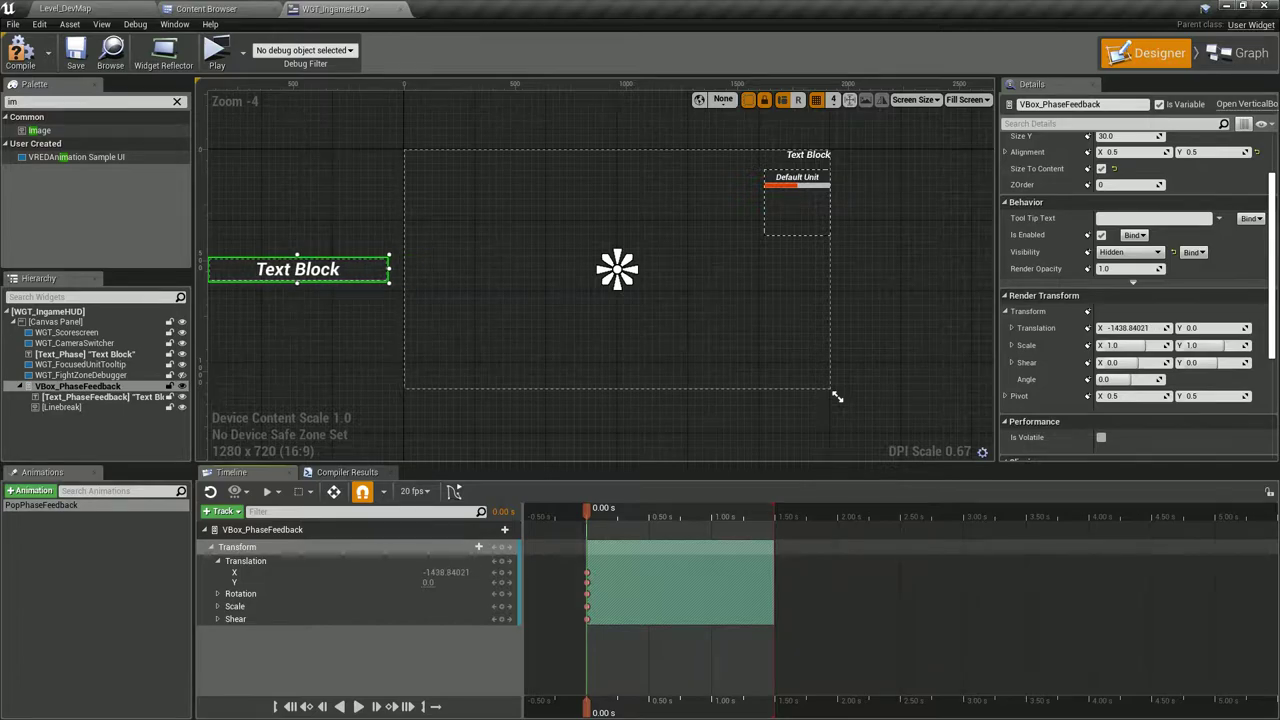
click(440, 572)
text(-2000)
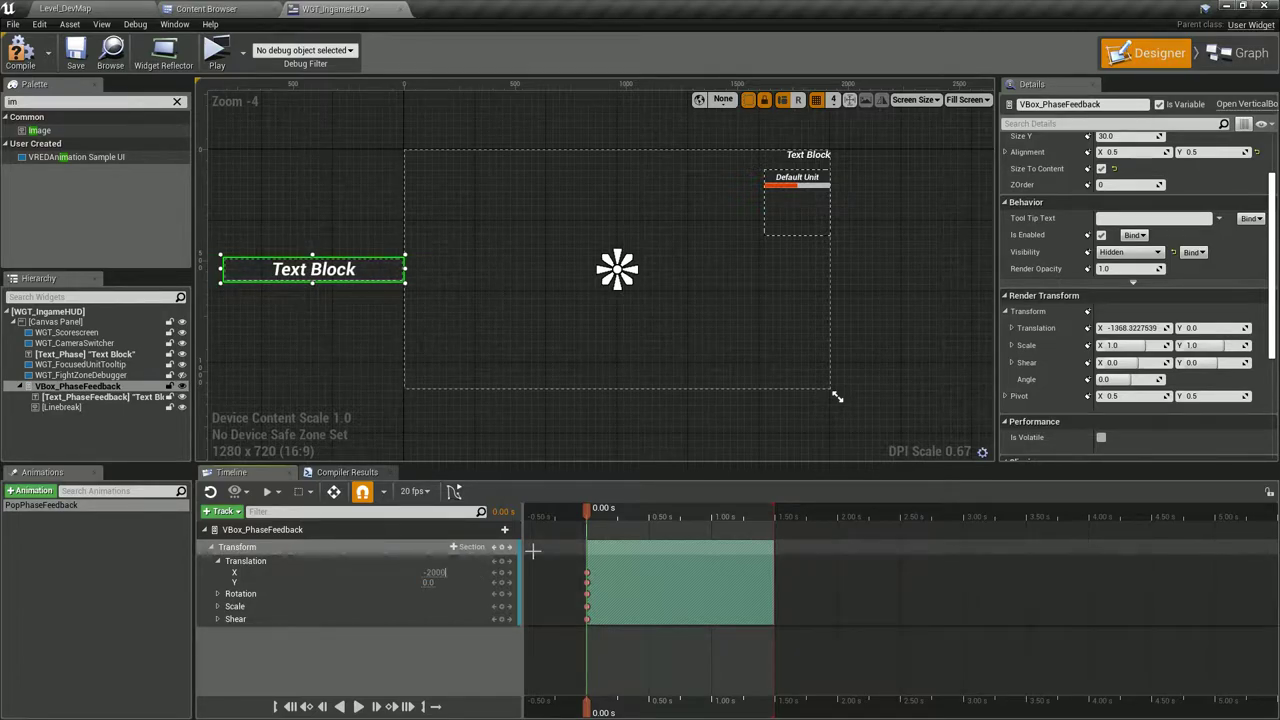
key(Return)
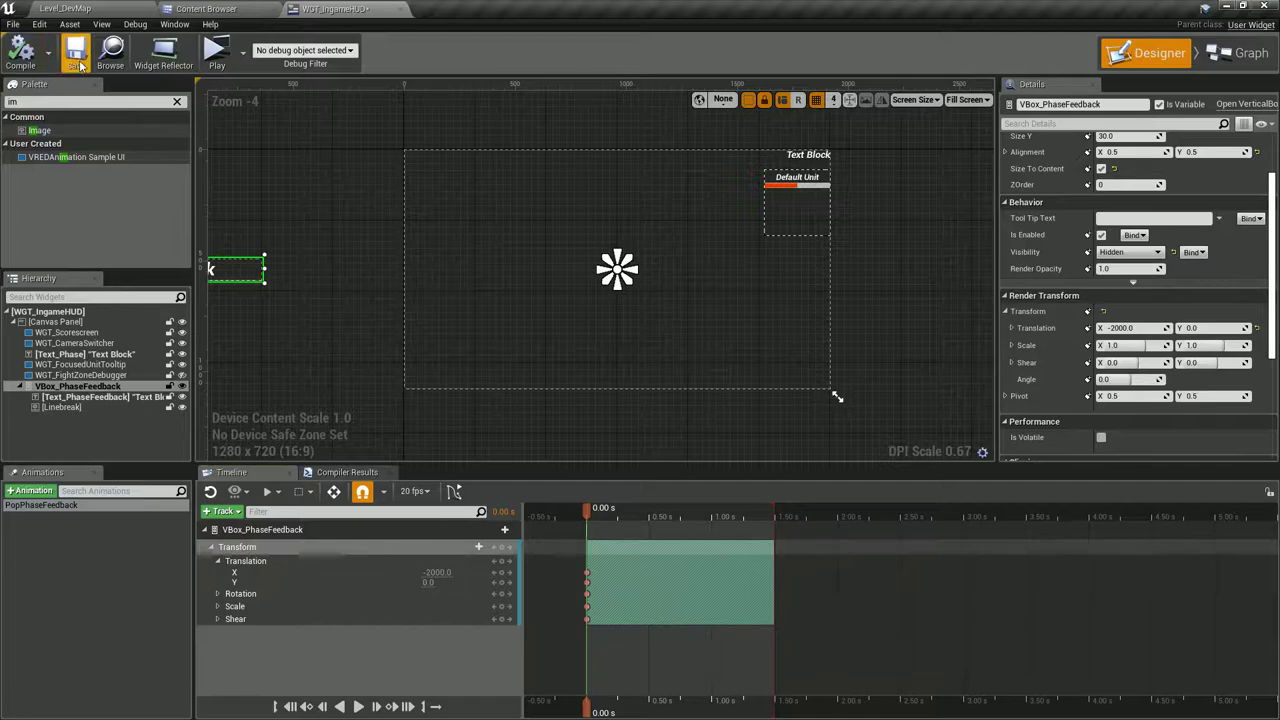
Key Translation X at 0 at 0.50 s and preview the slide-in.
drag(586, 708, 650, 710)
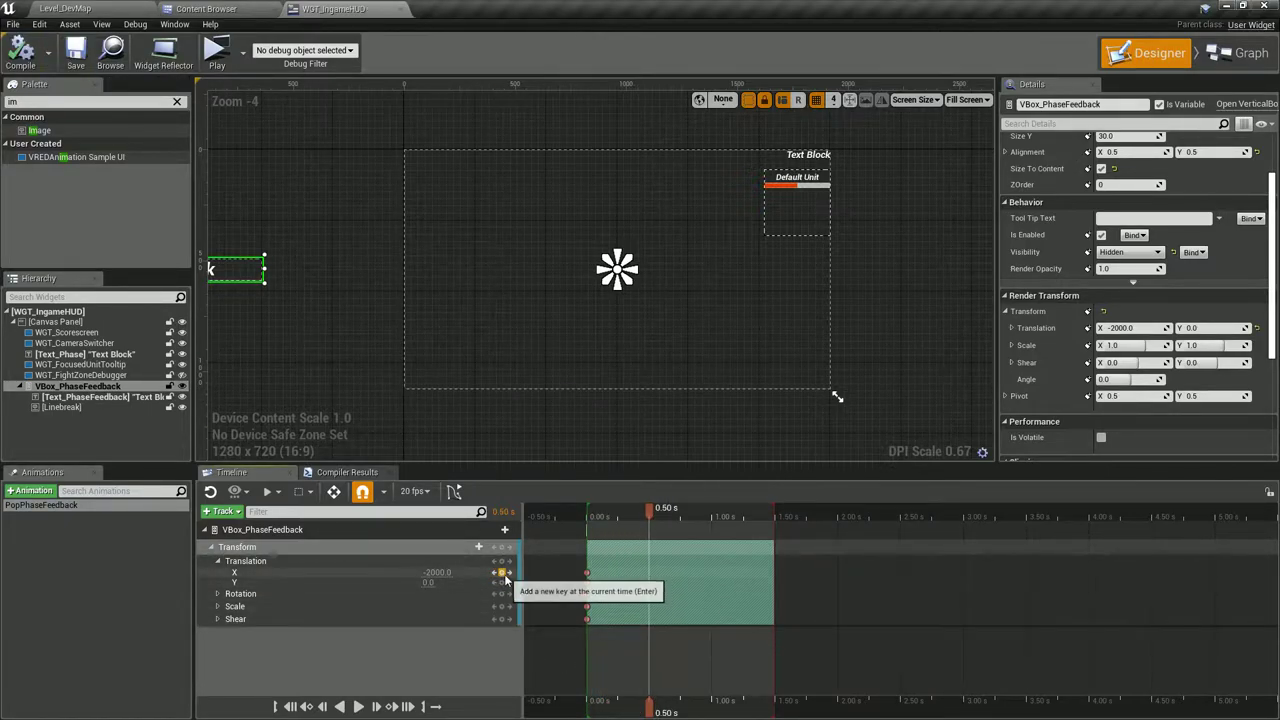
click(502, 572)
click(440, 572)
text(0)
key(Return)
click(358, 706)
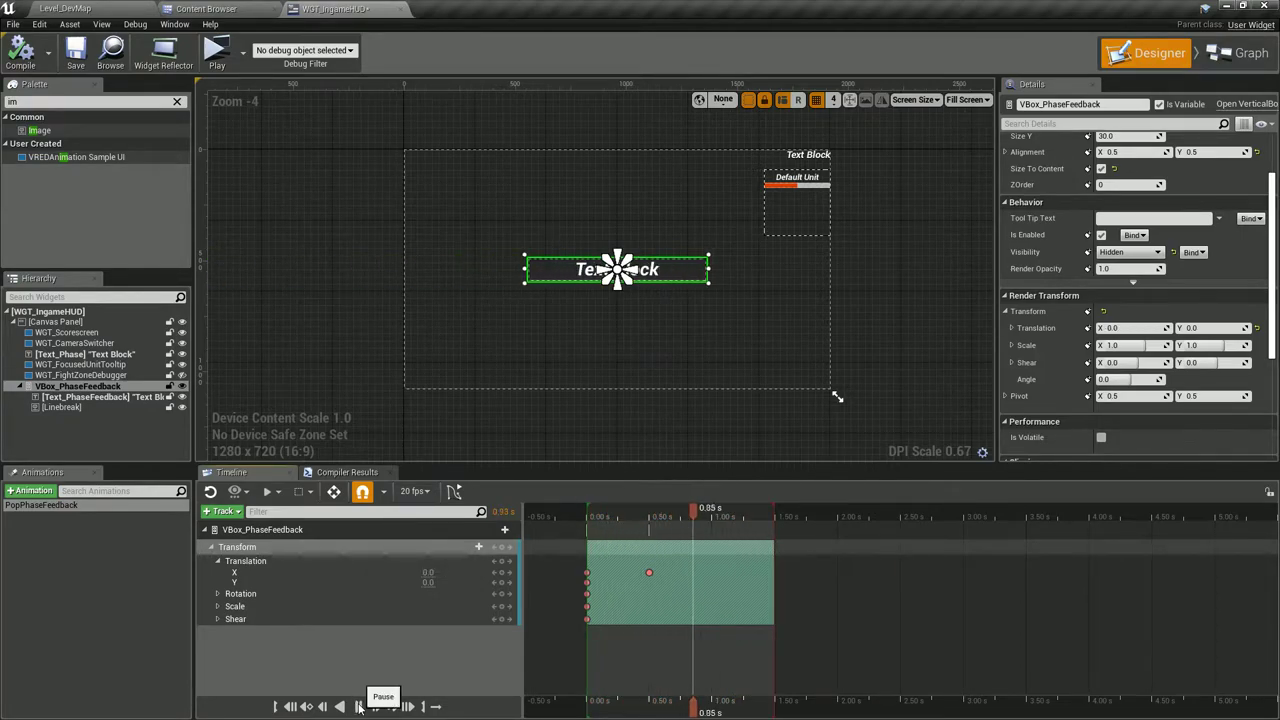
Move the Translation X key from 0.50 s to 0.25 s, preview it, and expand the Scale track.
click(360, 706)
click(360, 706)
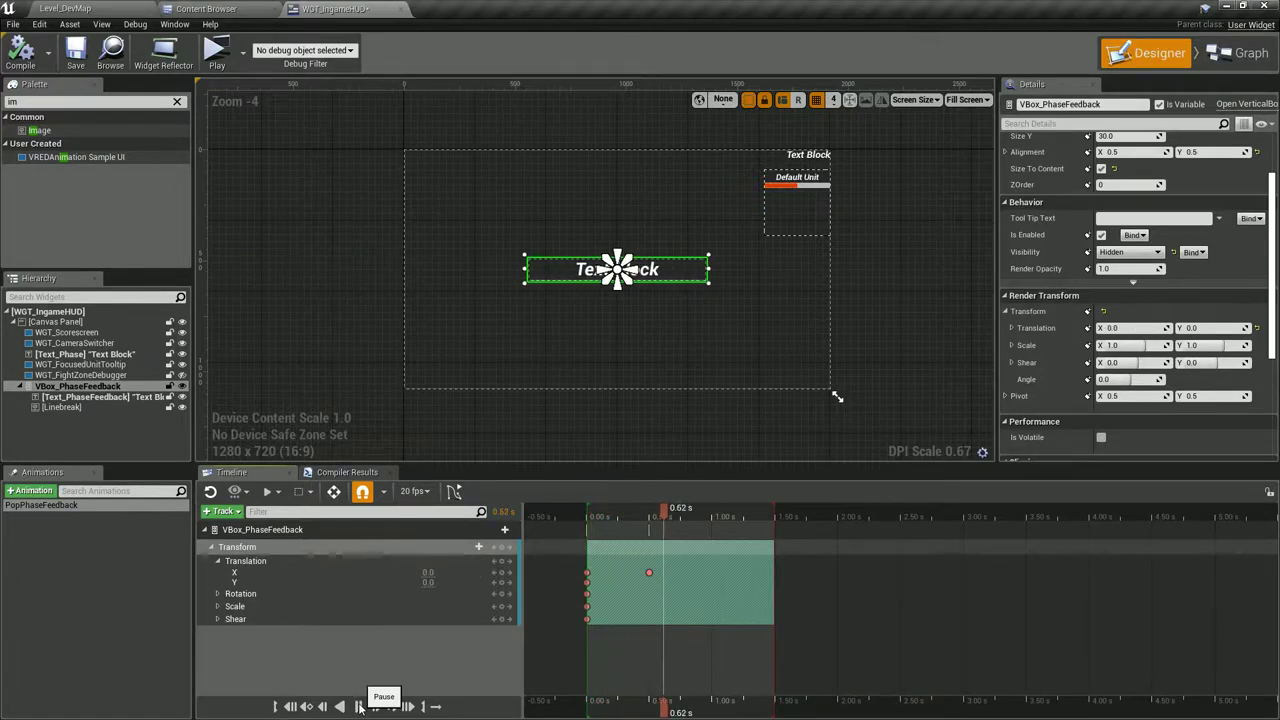
click(360, 706)
drag(649, 572, 618, 573)
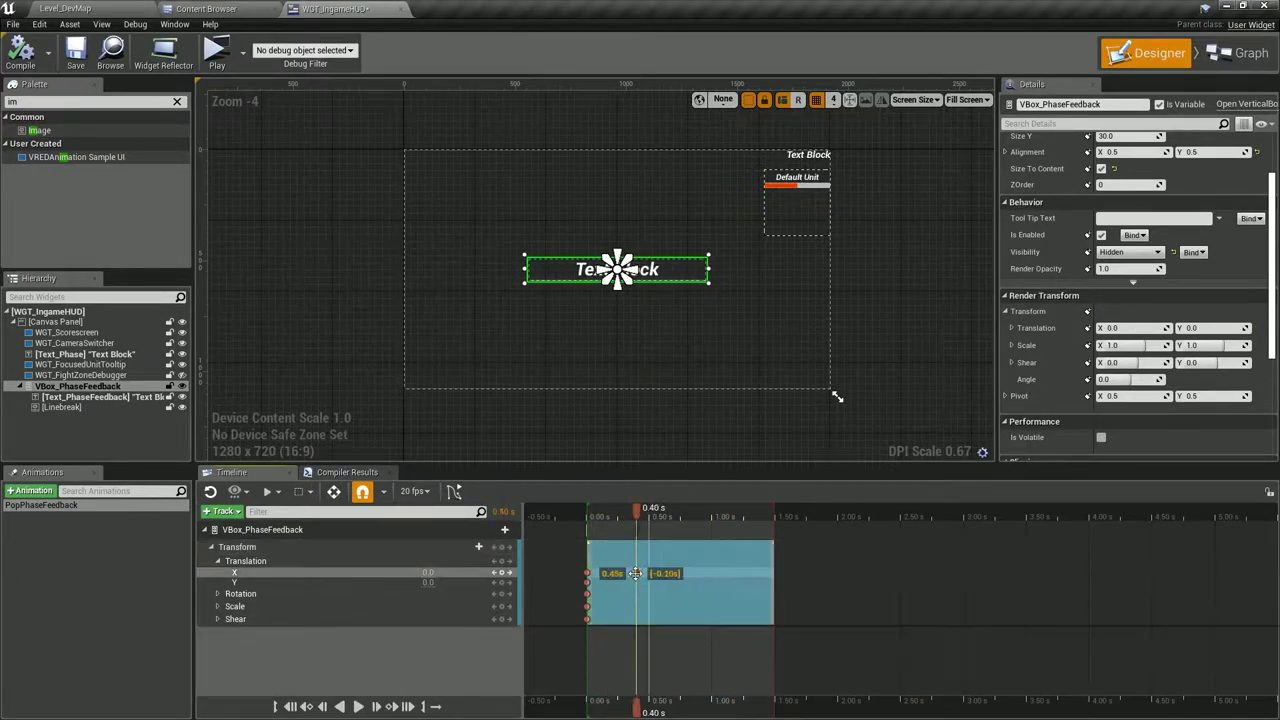
click(557, 711)
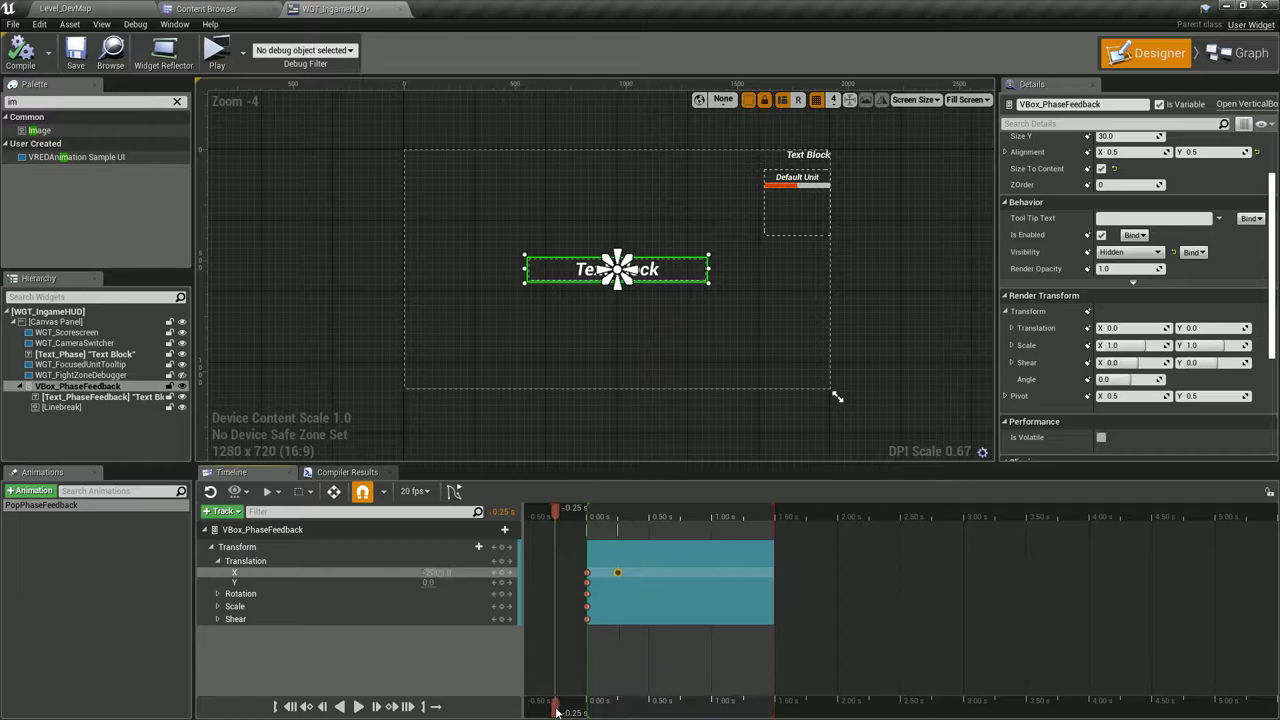
click(358, 708)
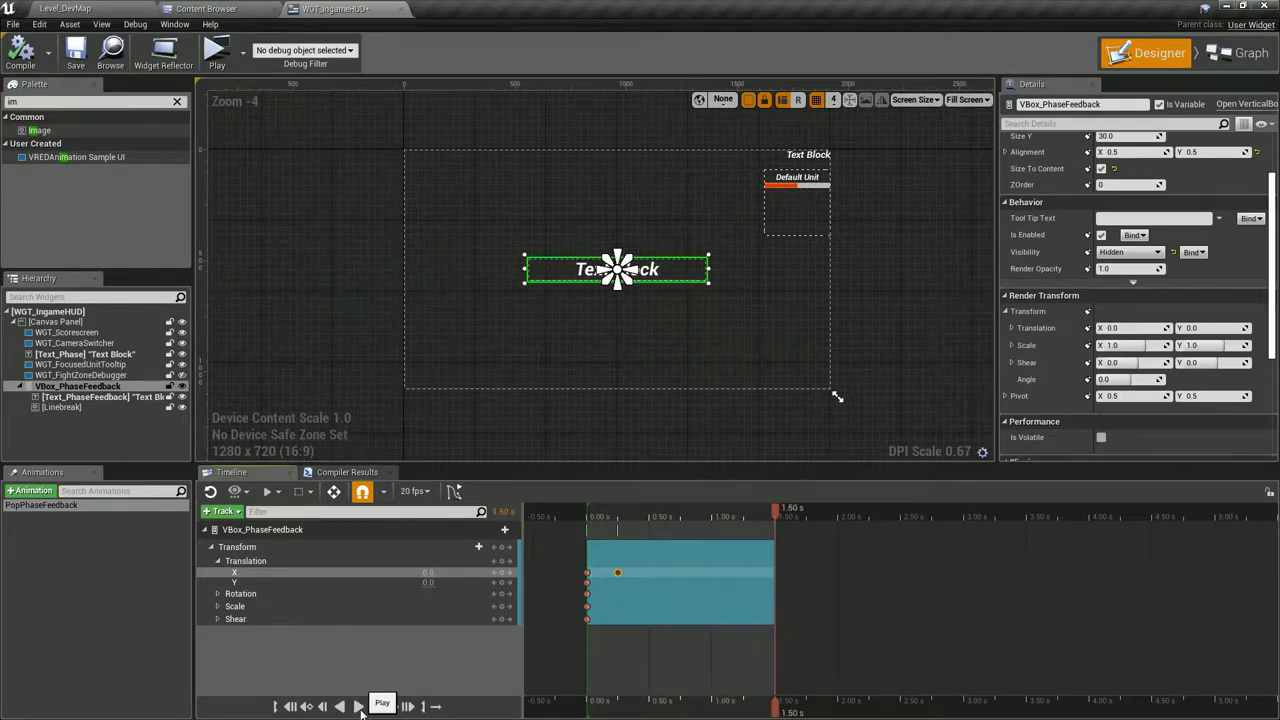
click(28, 52)
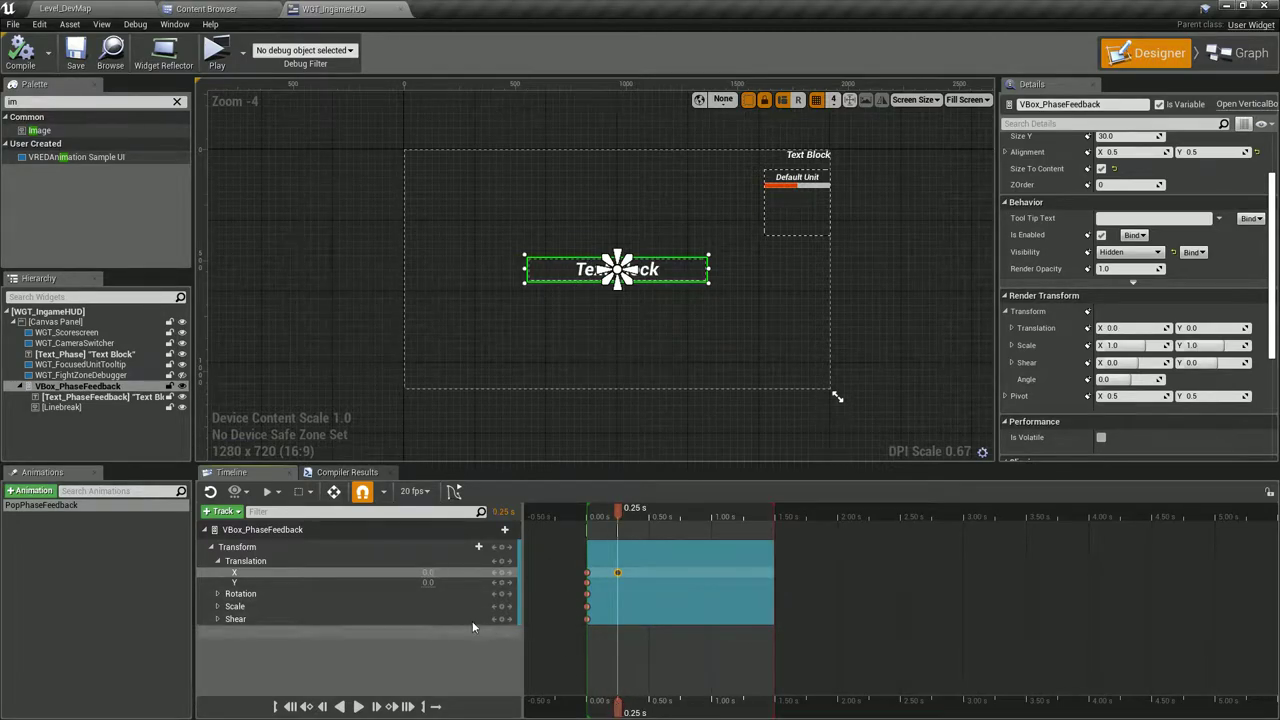
click(216, 609)
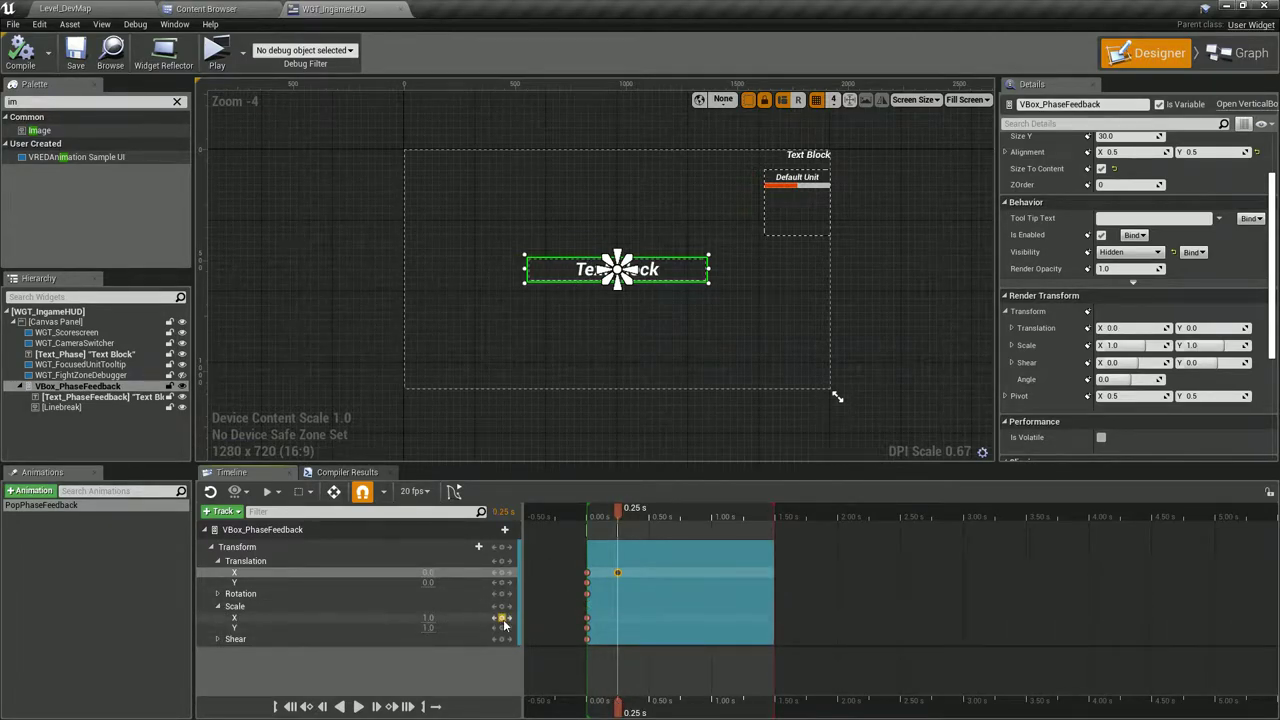
Key Scale X/Y at 0.20 s with a value of 1.1 and preview the pop.
drag(619, 710, 595, 705)
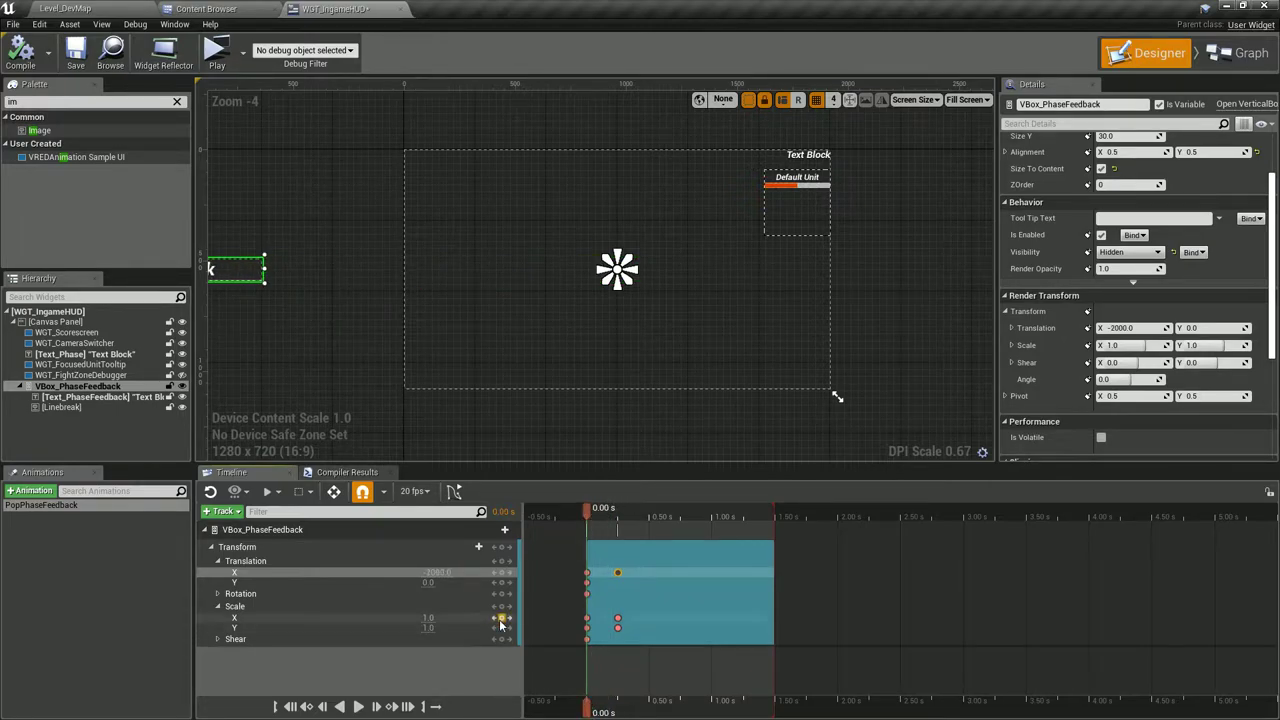
drag(588, 707, 612, 710)
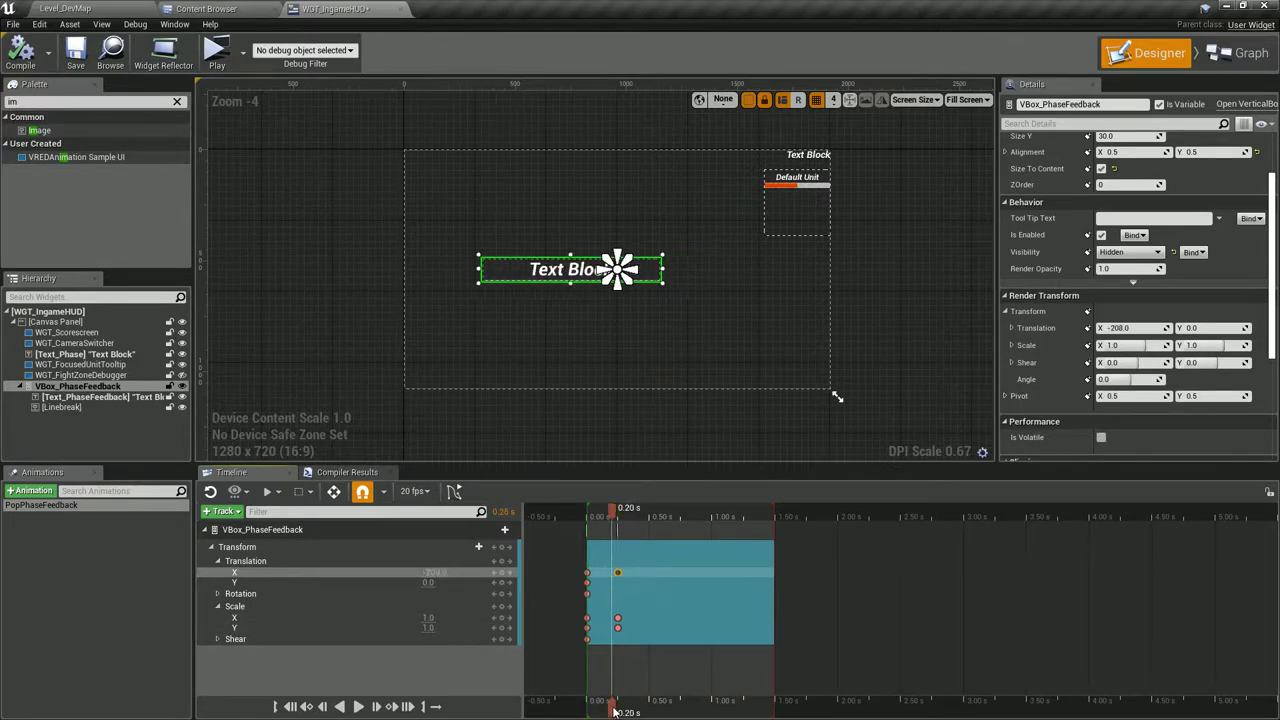
click(497, 617)
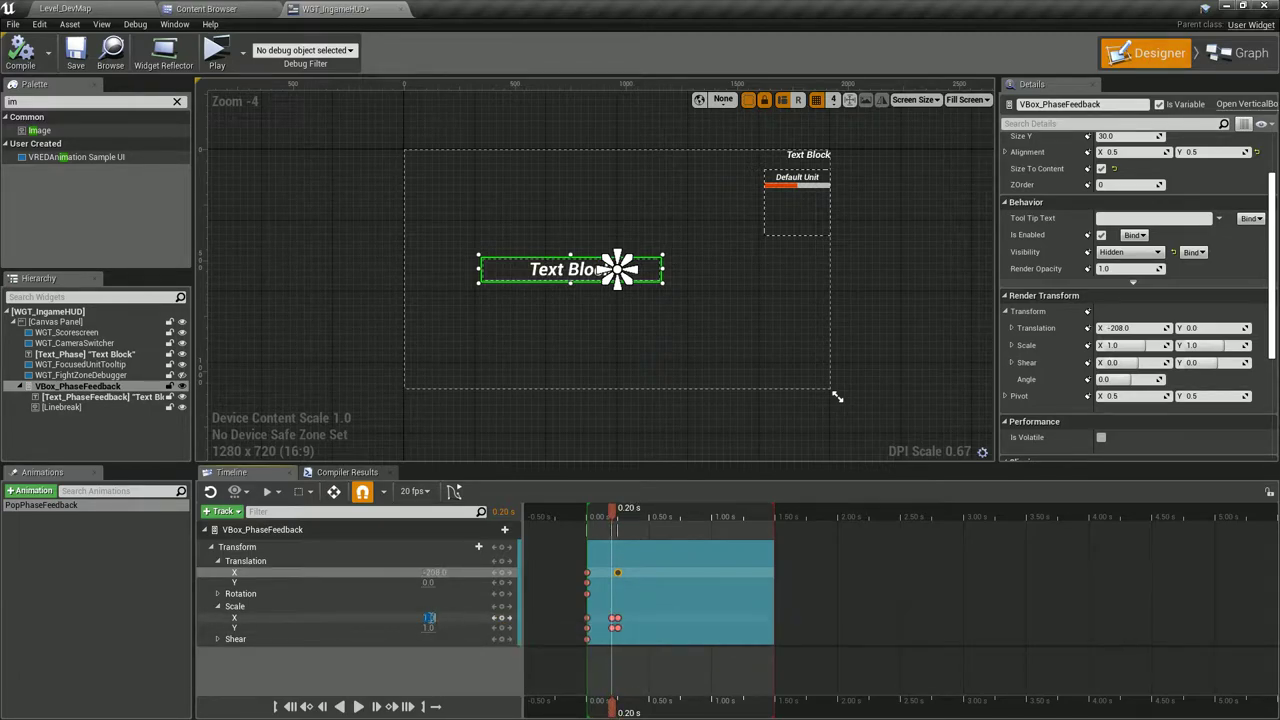
text(1)
key(Return)
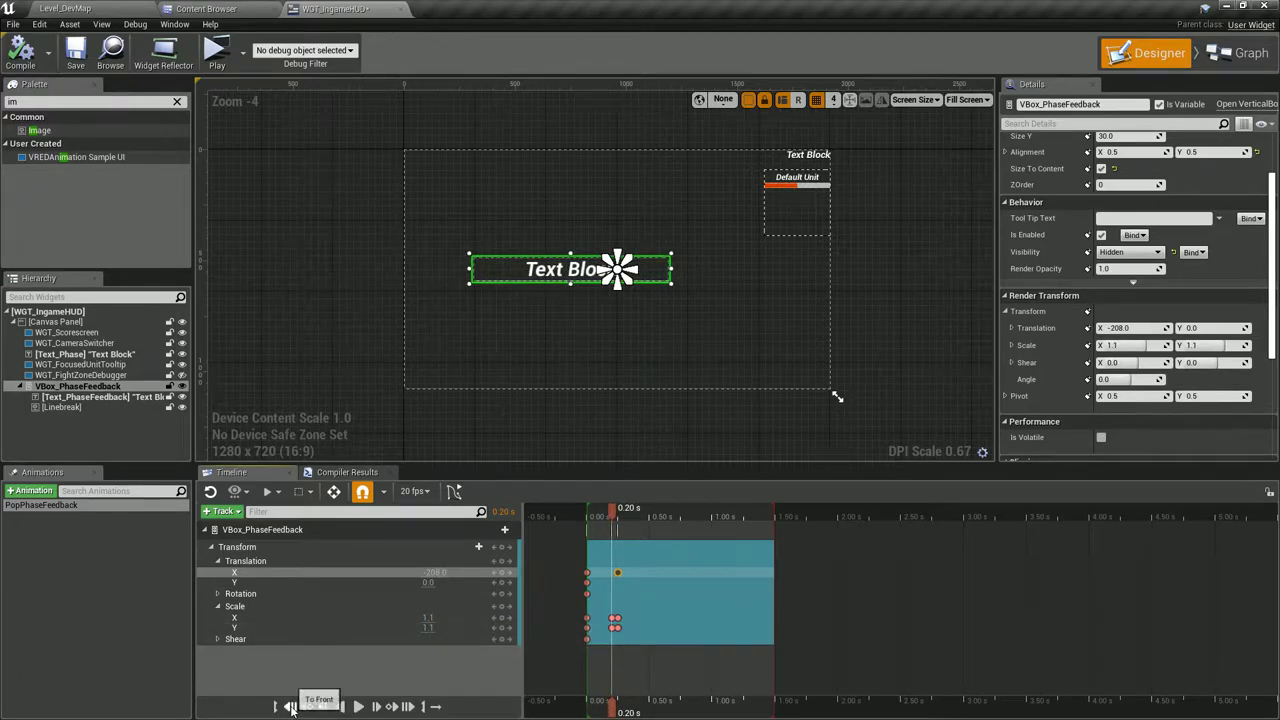
click(358, 706)
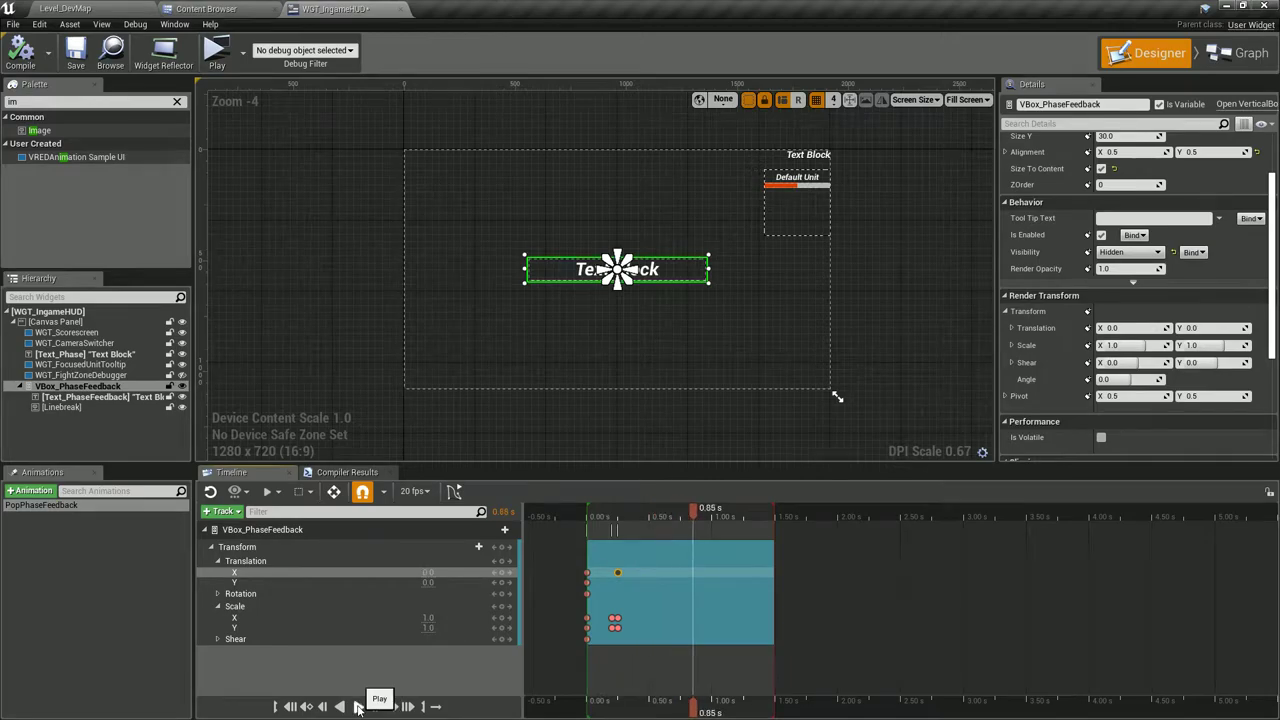
click(358, 706)
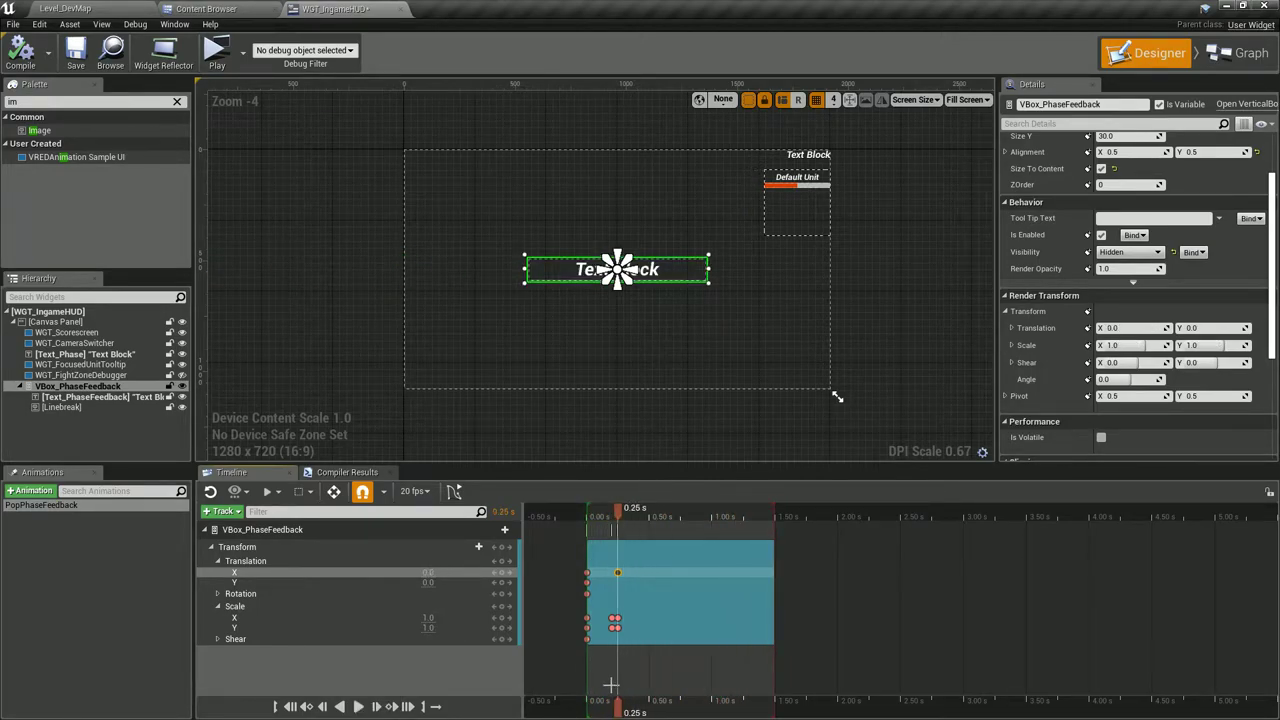
Select the translation and scale keys, preview playback, and move them from 0.30 s to 0.20 s.
drag(610, 684, 614, 618)
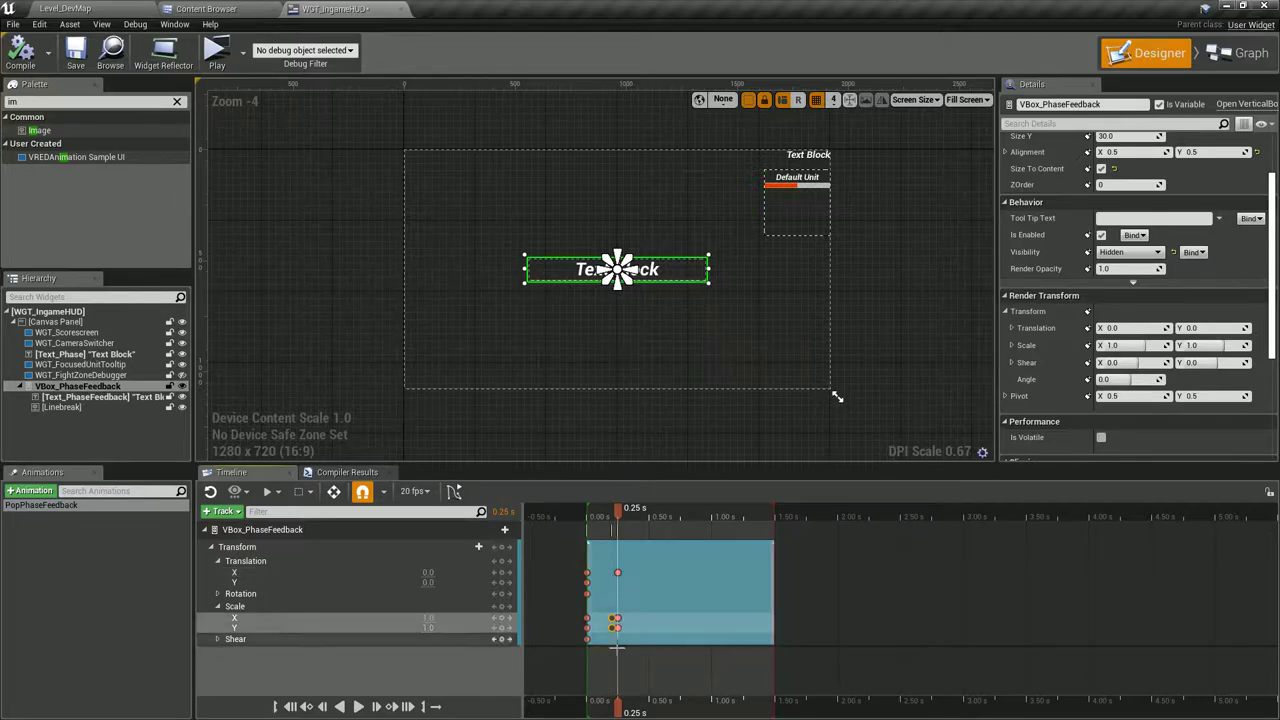
scroll(609, 666, up, 2)
scroll(583, 666, up, 2)
scroll(585, 665, up, 2)
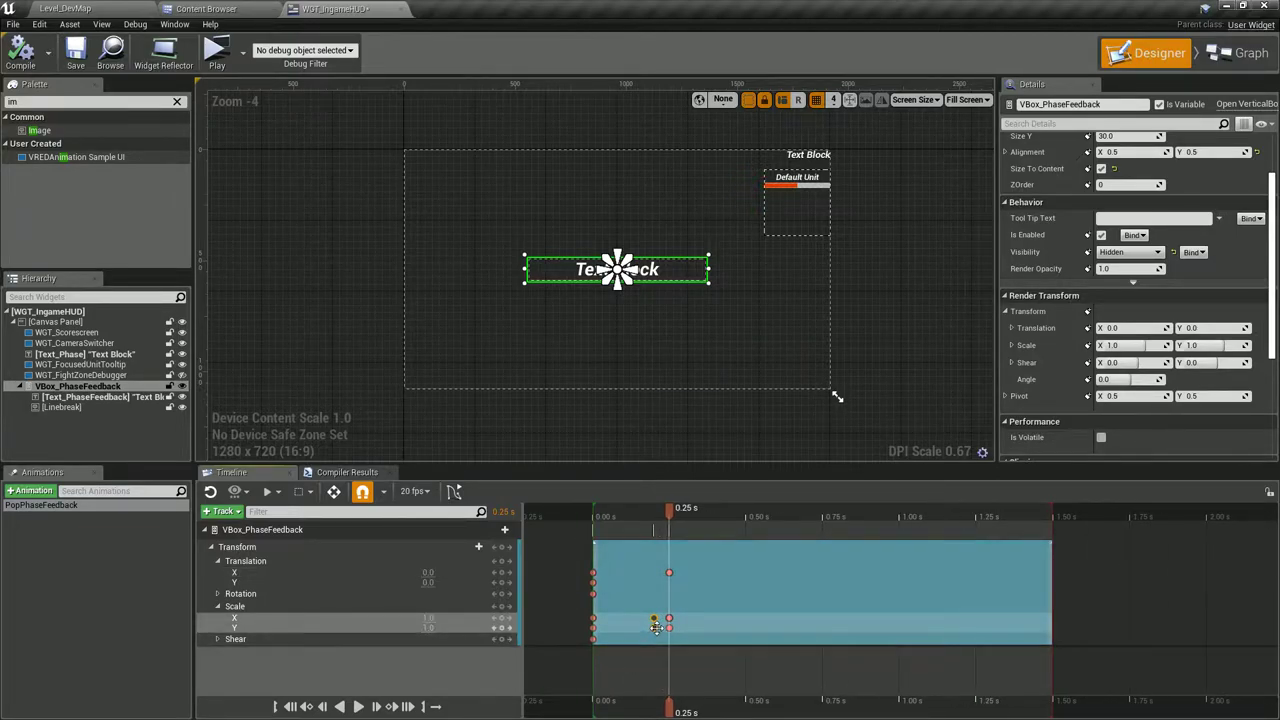
mouse_move(700, 678)
mouse_down()
mouse_move(638, 558)
mouse_move(700, 573)
mouse_up()
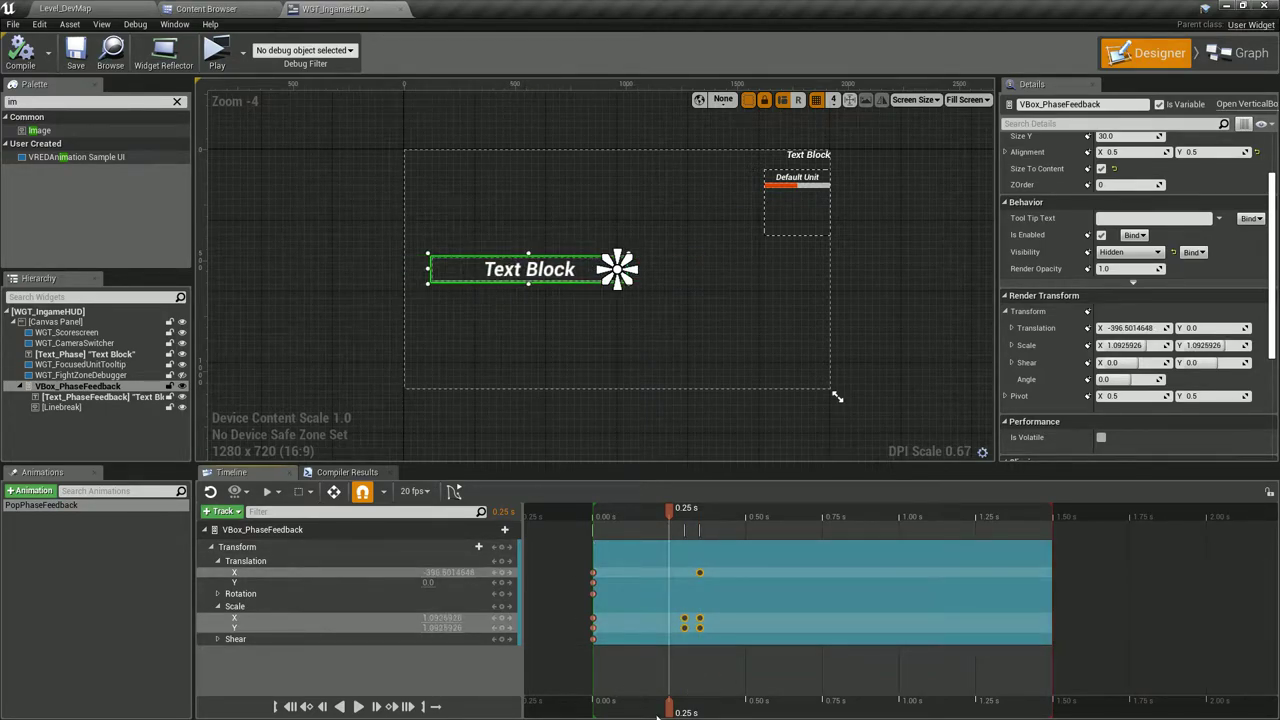
drag(657, 714, 594, 712)
click(356, 706)
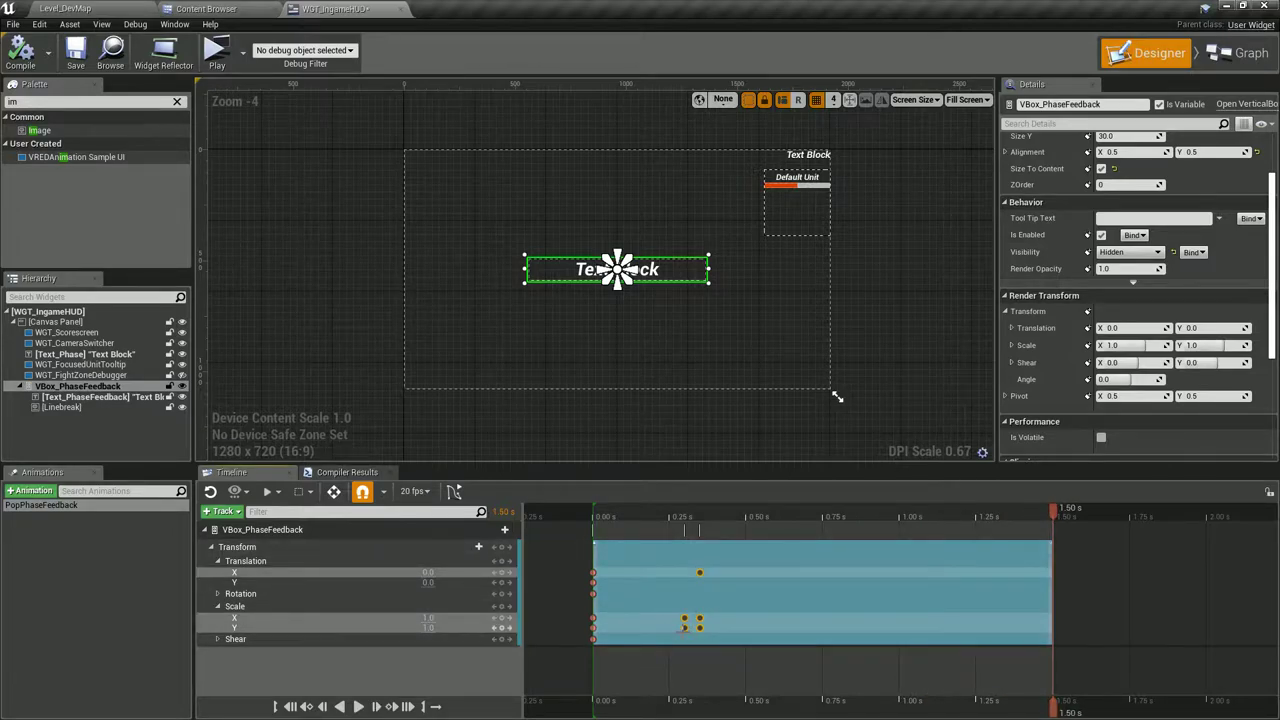
click(683, 628)
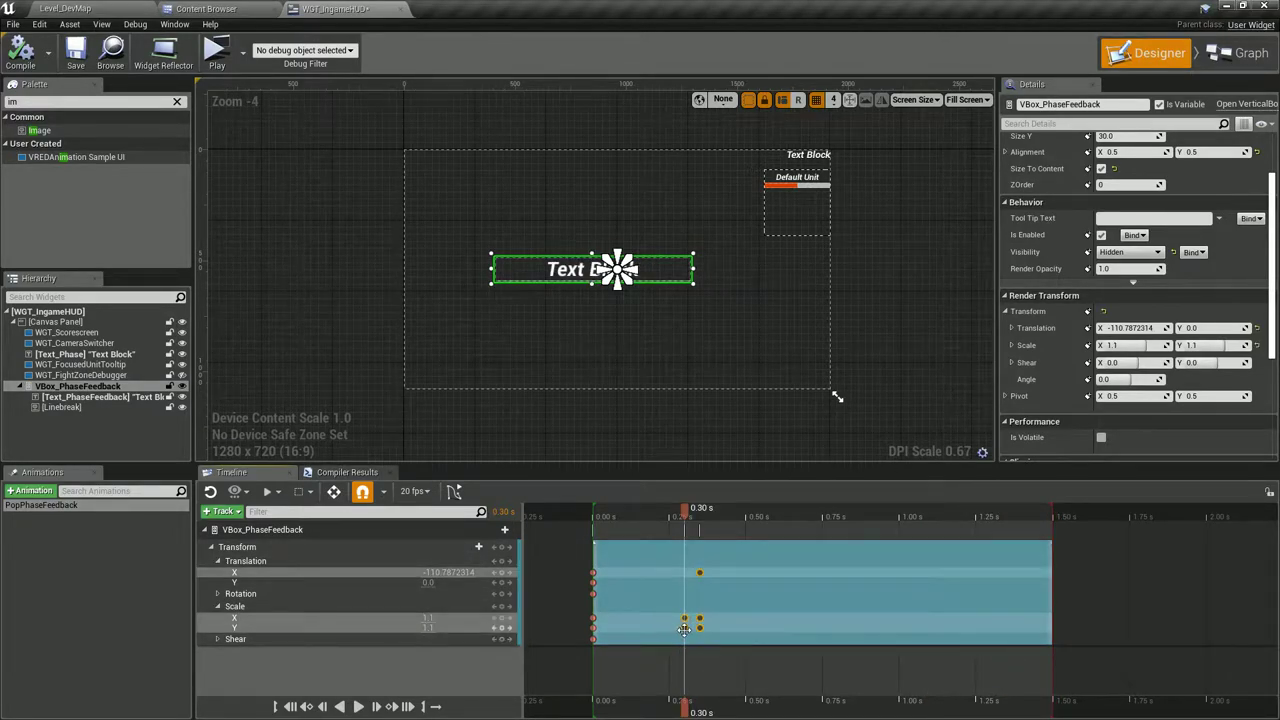
drag(683, 628, 652, 628)
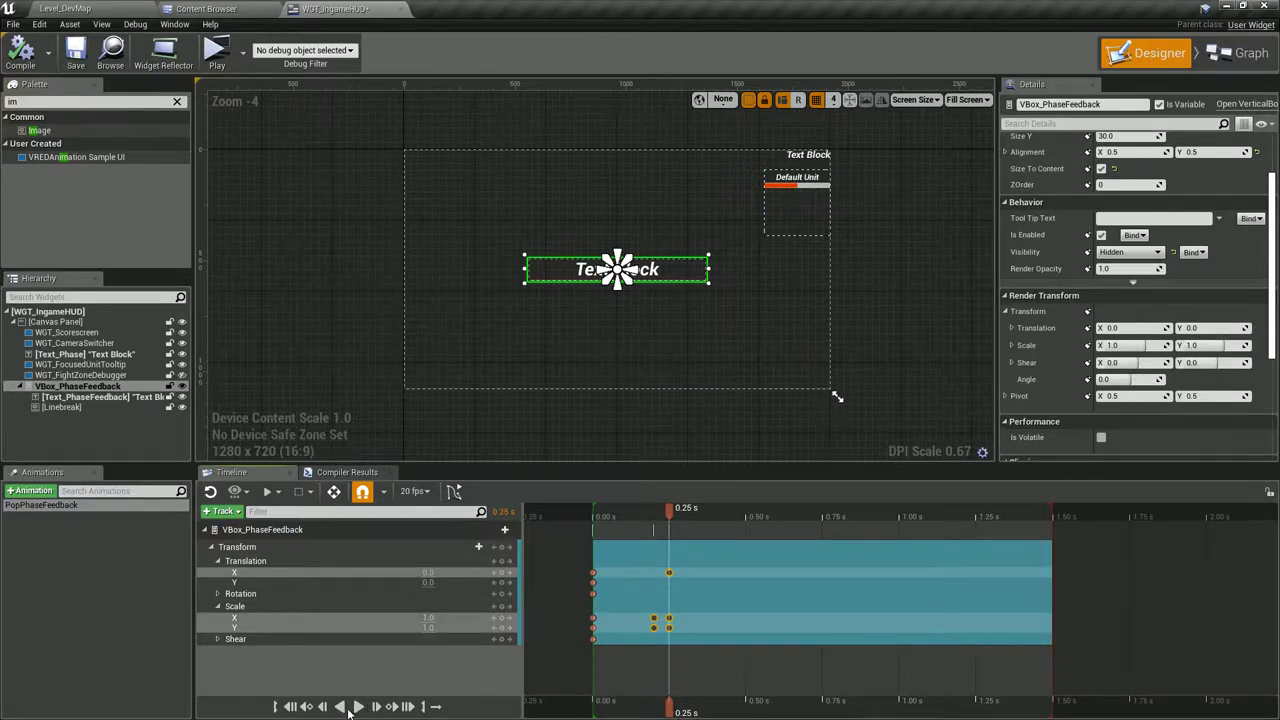
Set the Scale keys at 0.20 s to 1.5.
click(594, 711)
click(357, 706)
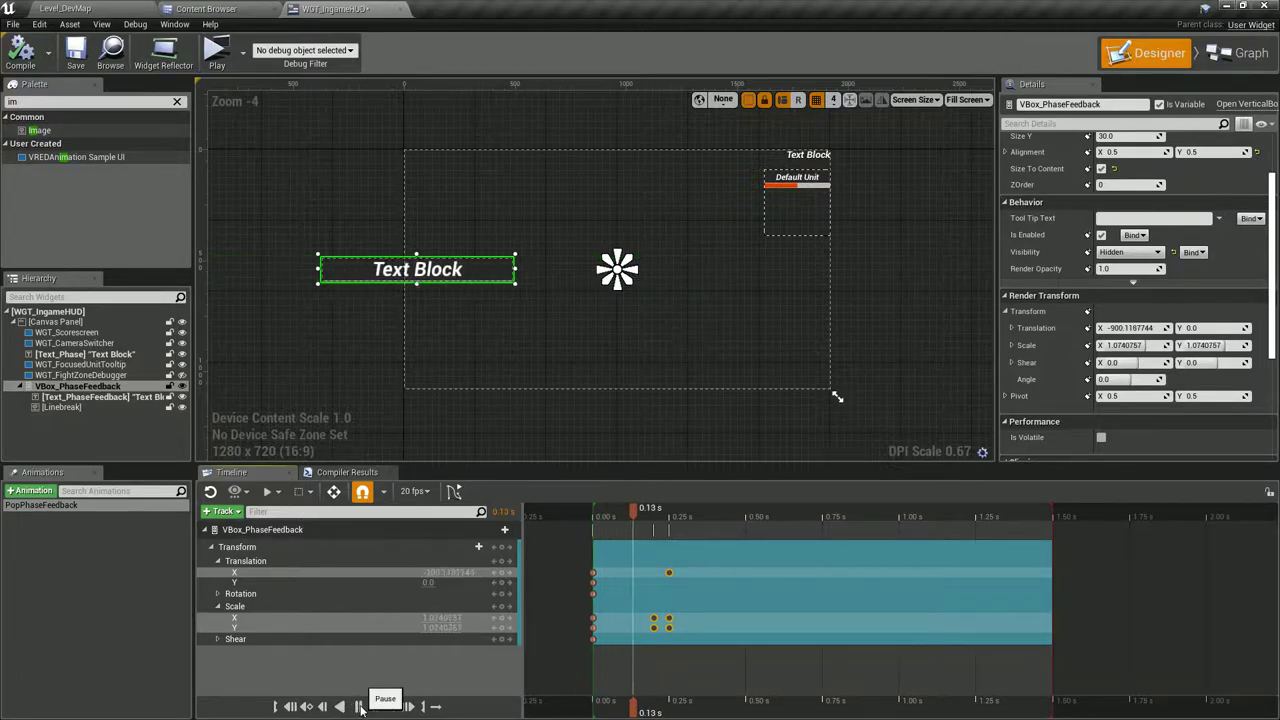
drag(594, 706, 654, 706)
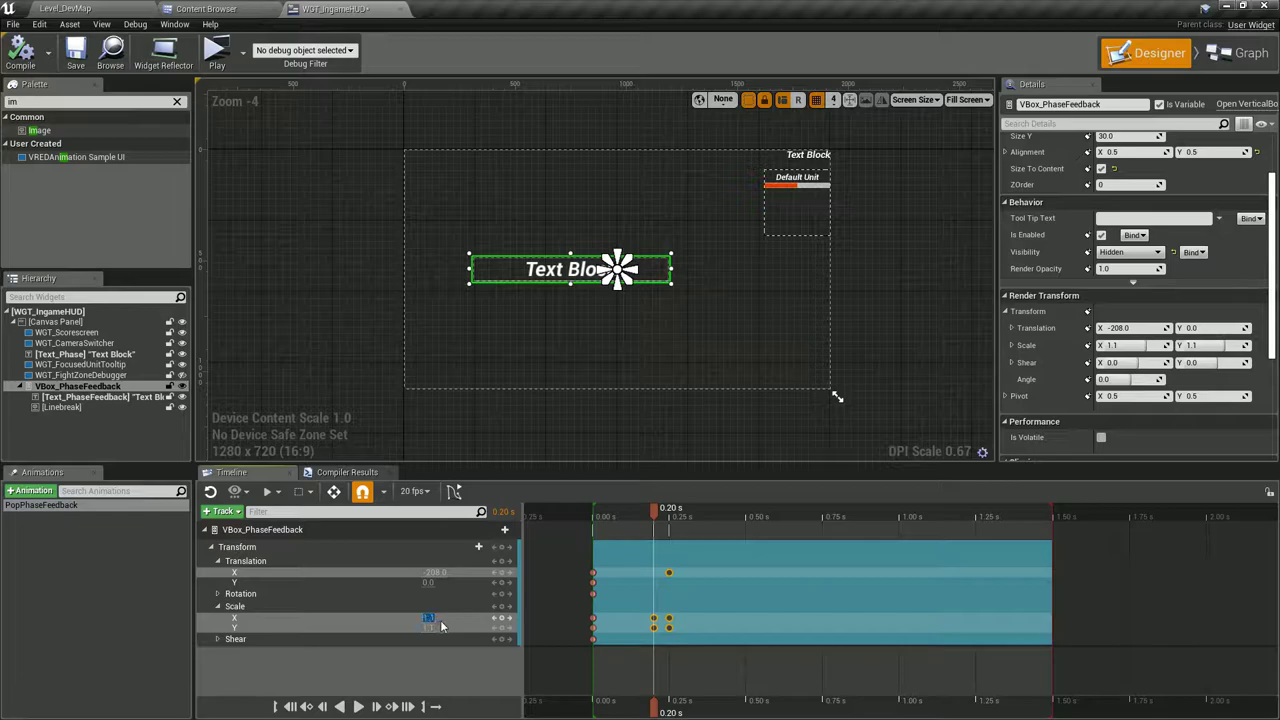
text(1.5)
key(Return)
Preview the bigger 1.5 scale pop from the start and clear the key selection.
drag(615, 712, 594, 710)
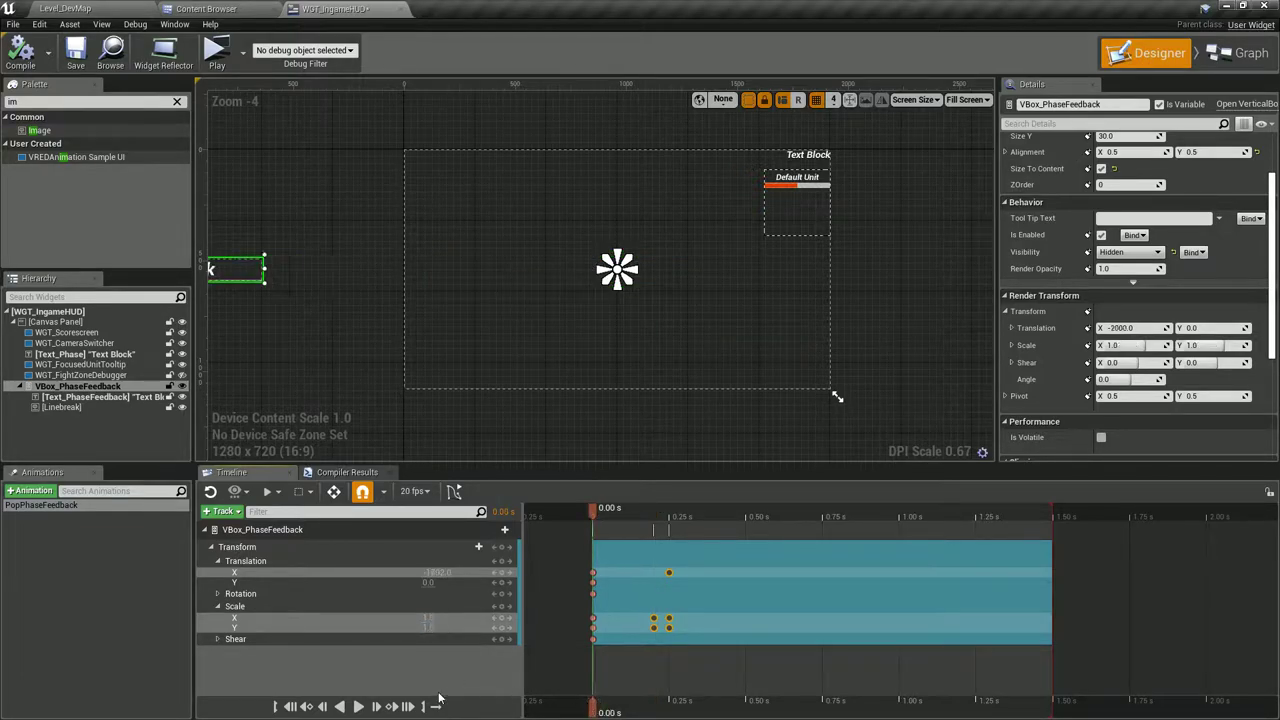
click(362, 706)
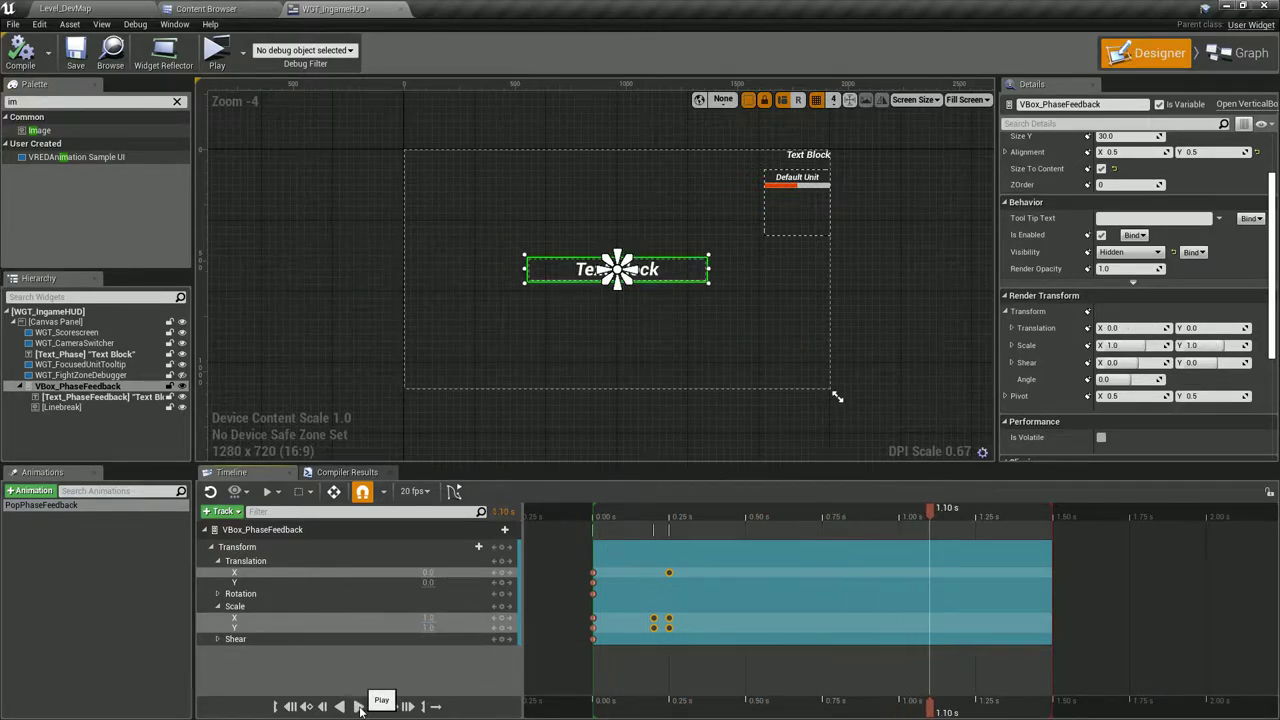
click(605, 693)
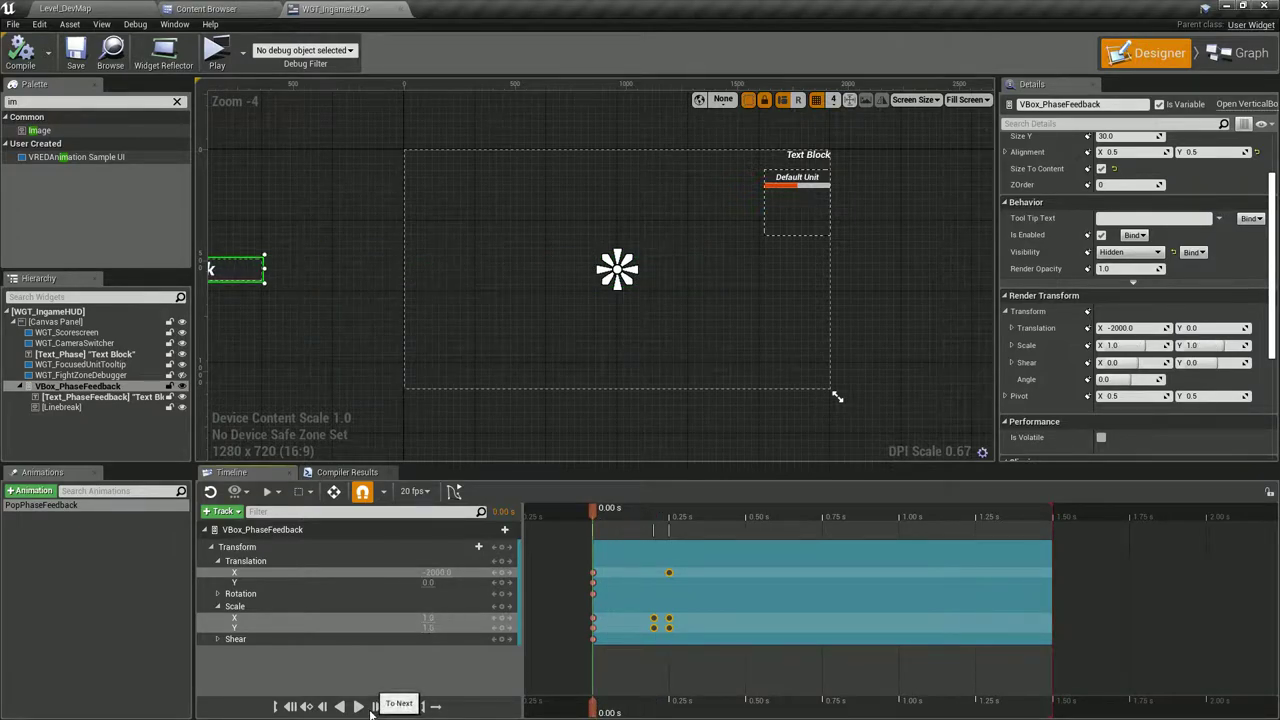
click(363, 706)
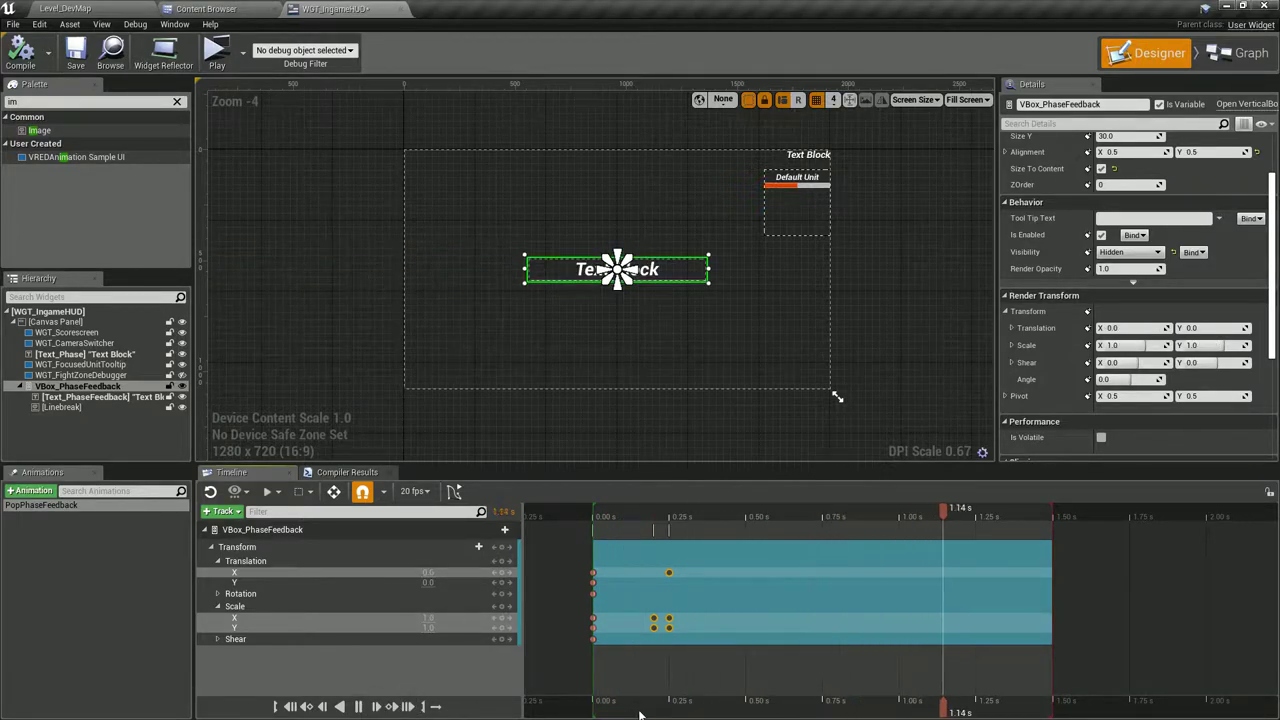
click(600, 712)
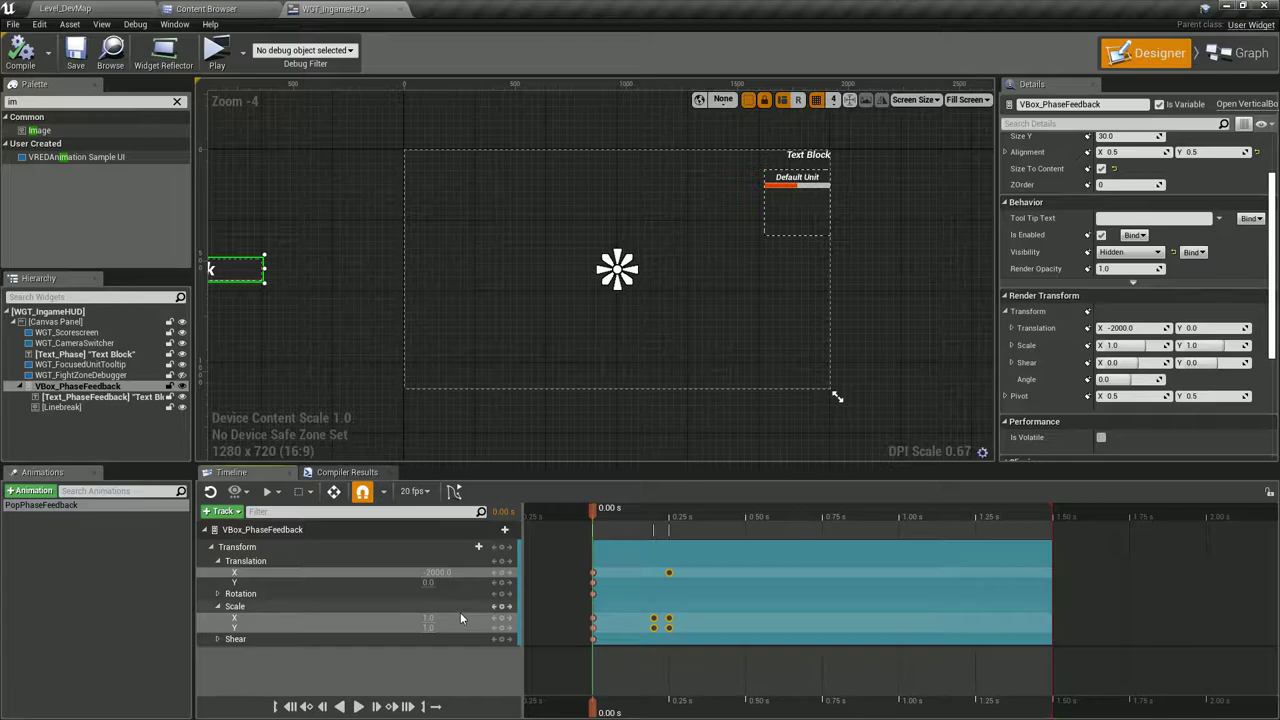
click(665, 690)
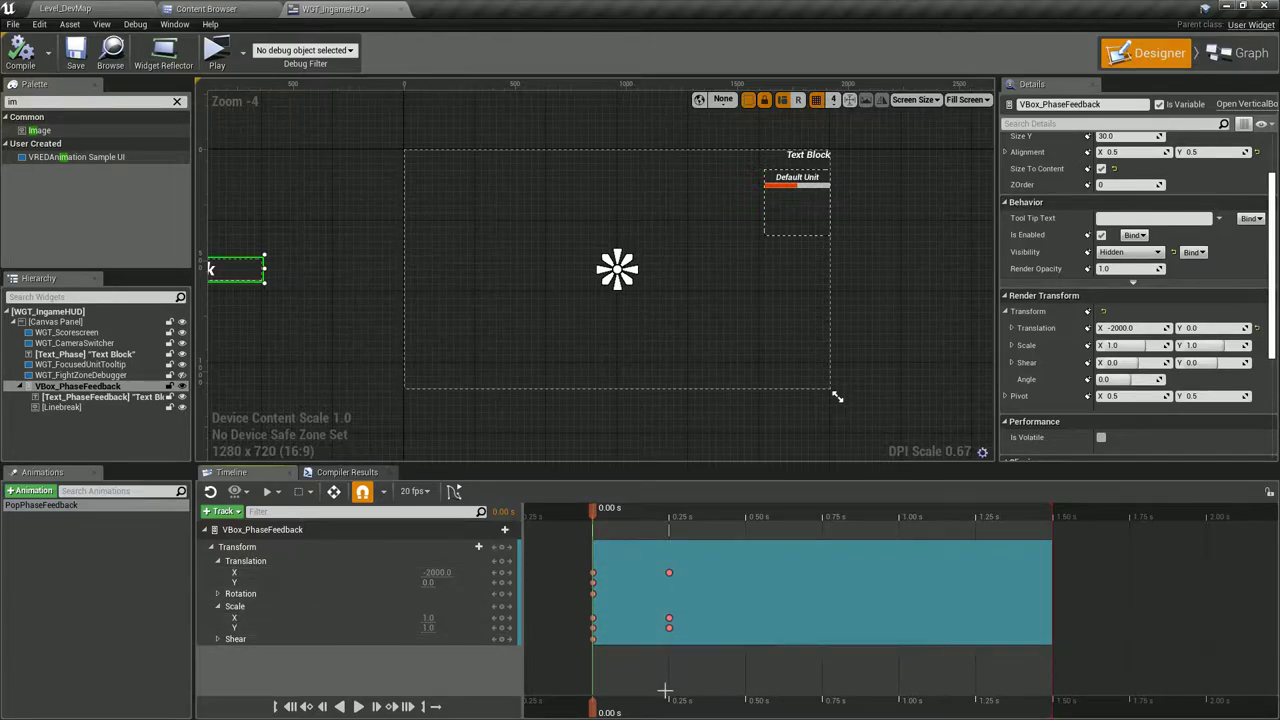
At 0.75 s, add Scale and Translation keys holding the centred, unscaled box.
drag(666, 710, 670, 706)
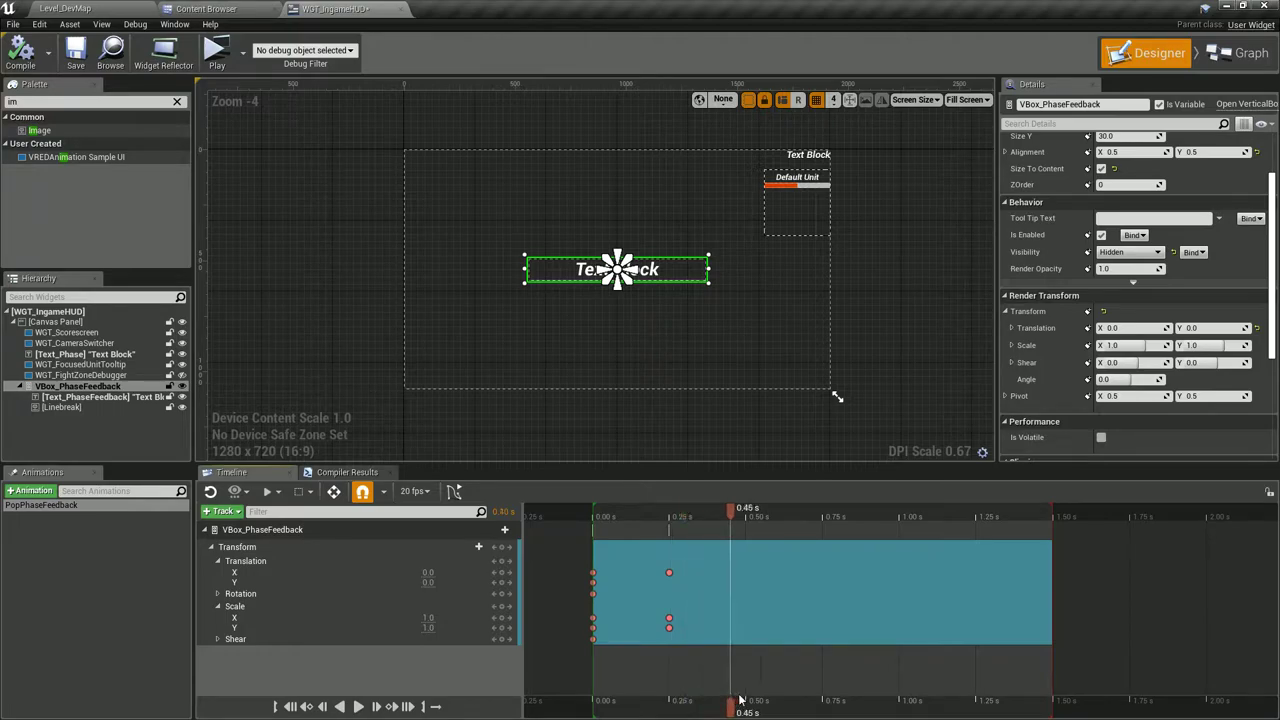
click(501, 606)
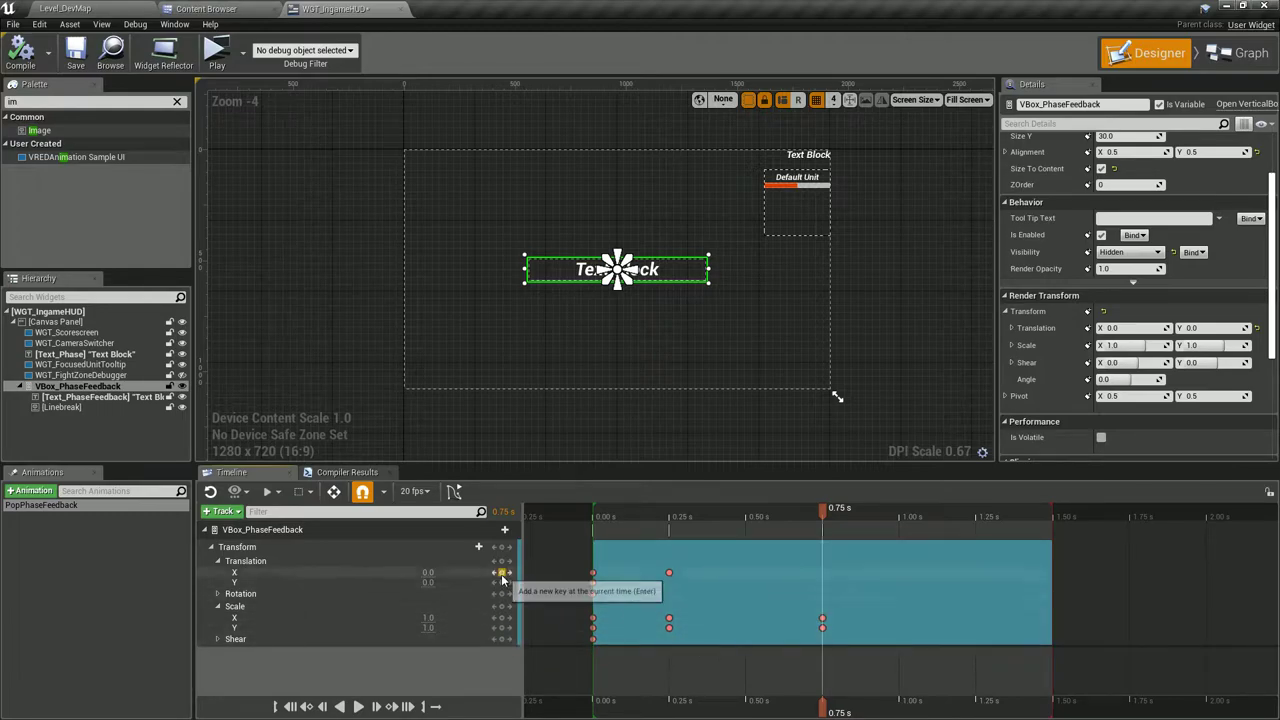
click(501, 561)
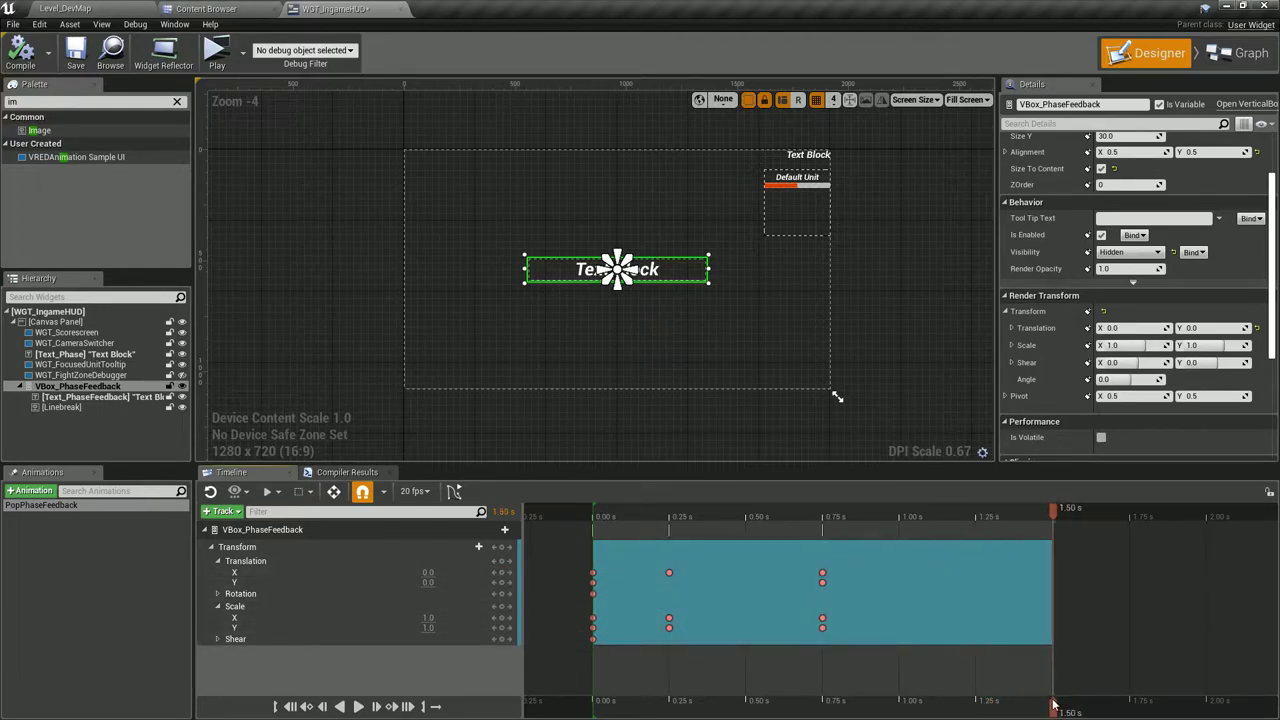
Key the box's Translation X at 1500 at 1.50 s.
click(501, 561)
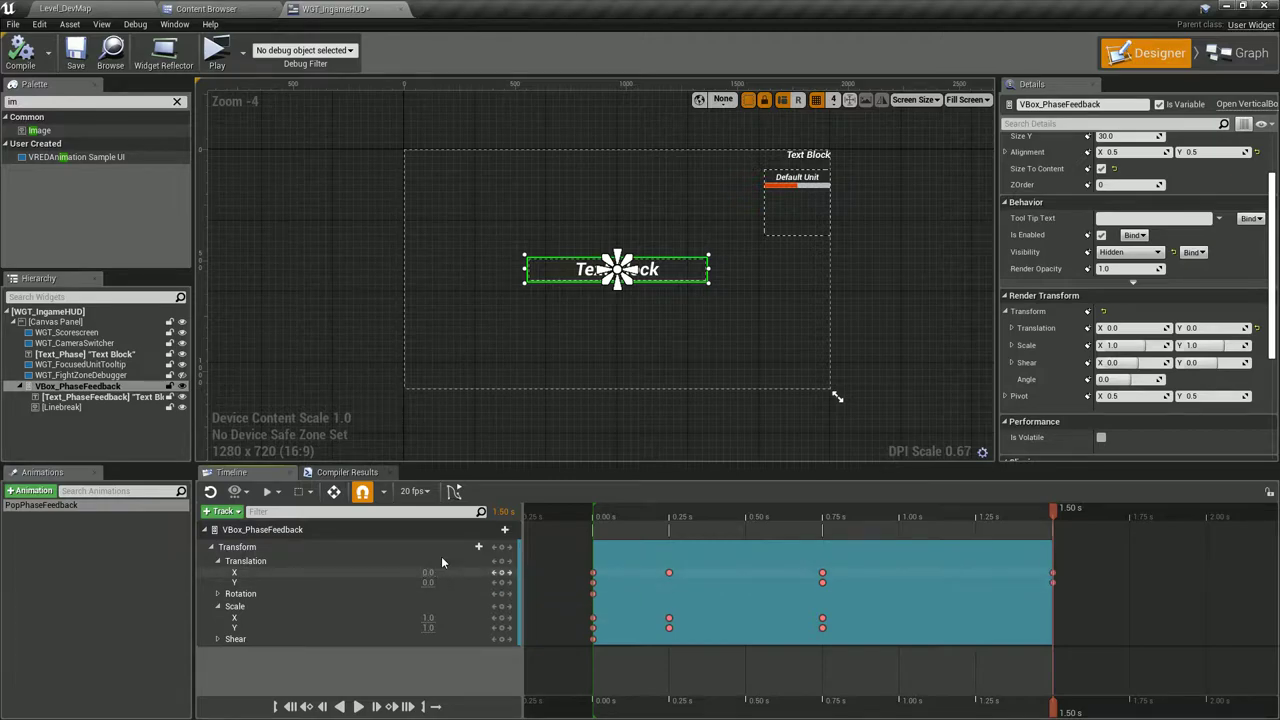
drag(428, 572, 520, 572)
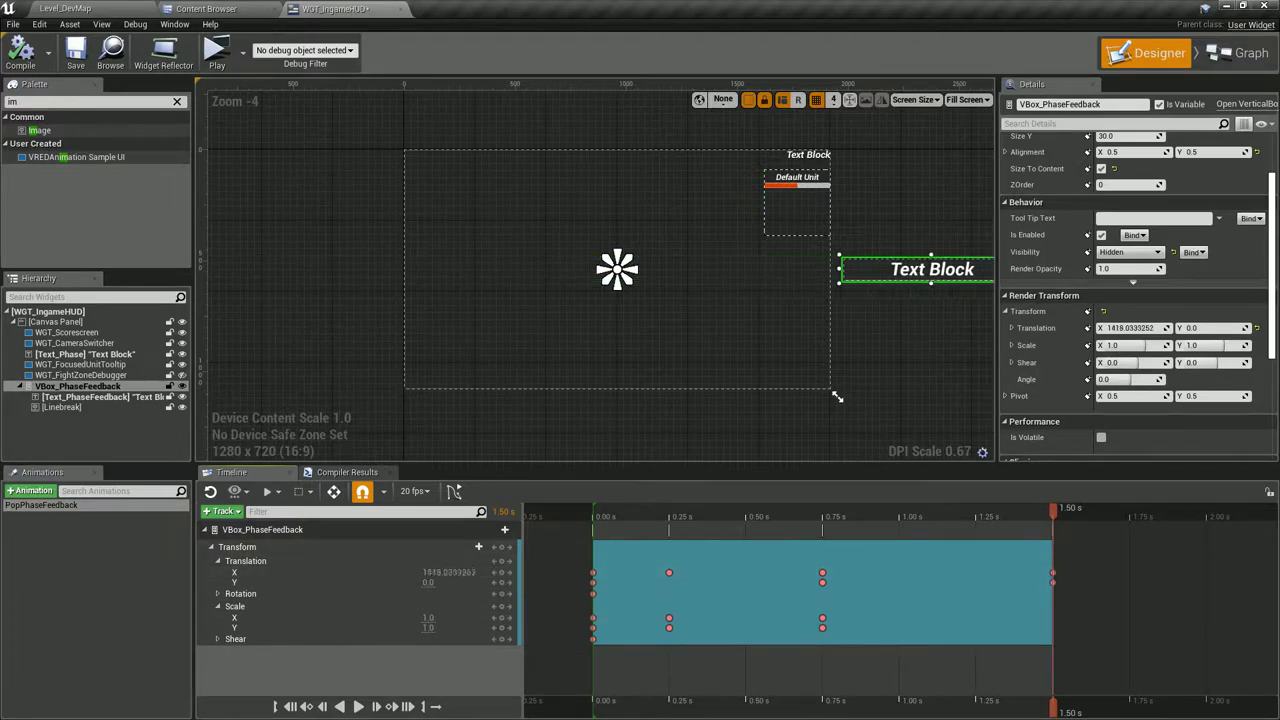
click(428, 573)
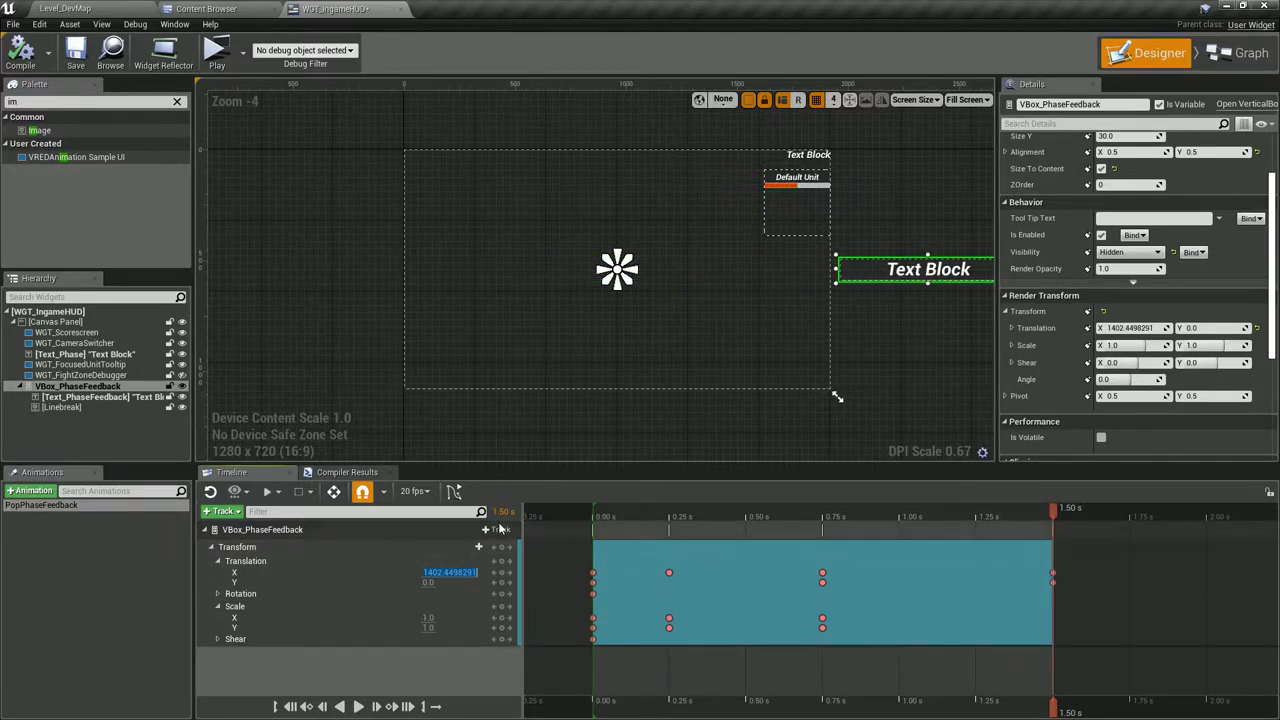
text(0)
key(Return)
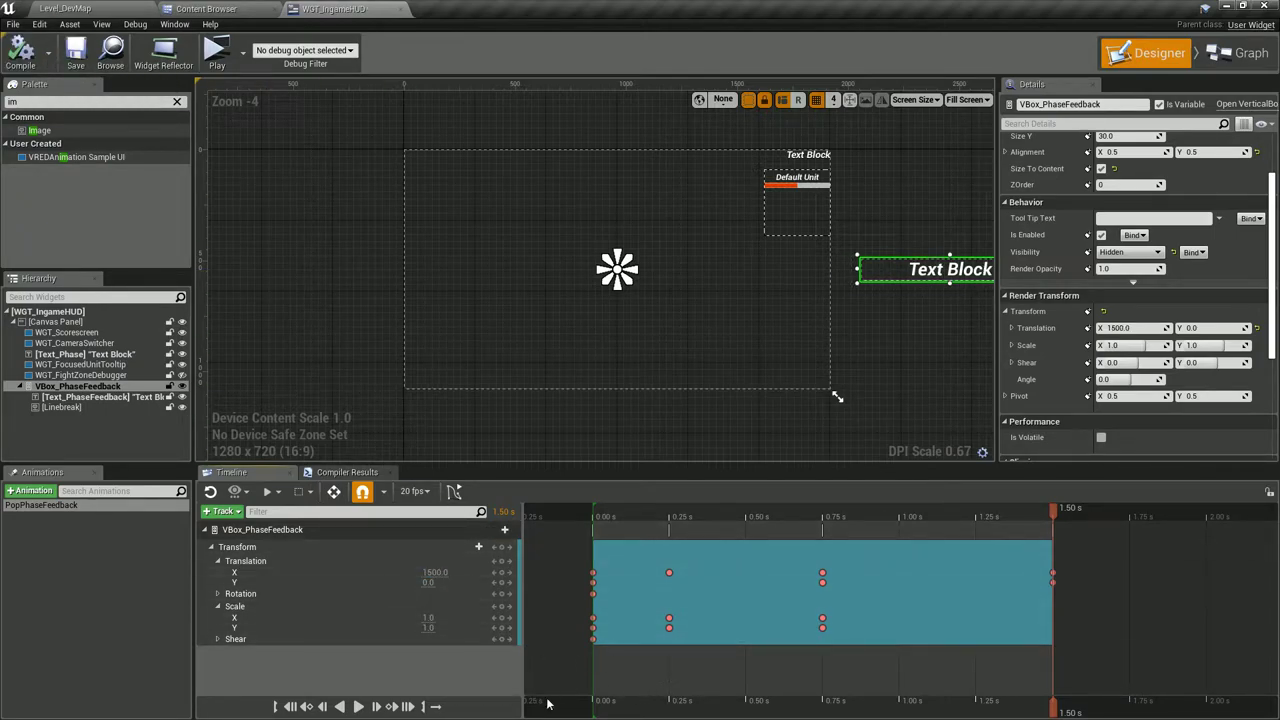
Play PopPhaseFeedback from the start to preview the slide-out, then return to 0.25 s.
click(289, 706)
click(358, 706)
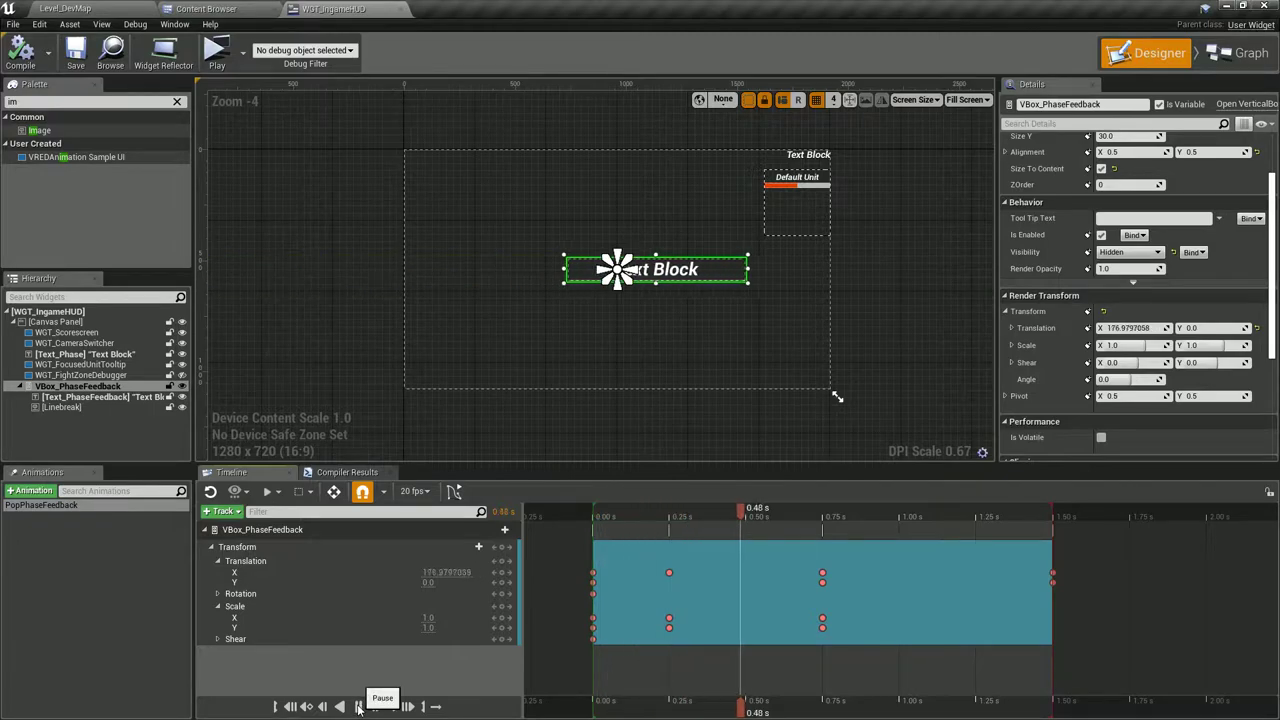
click(593, 710)
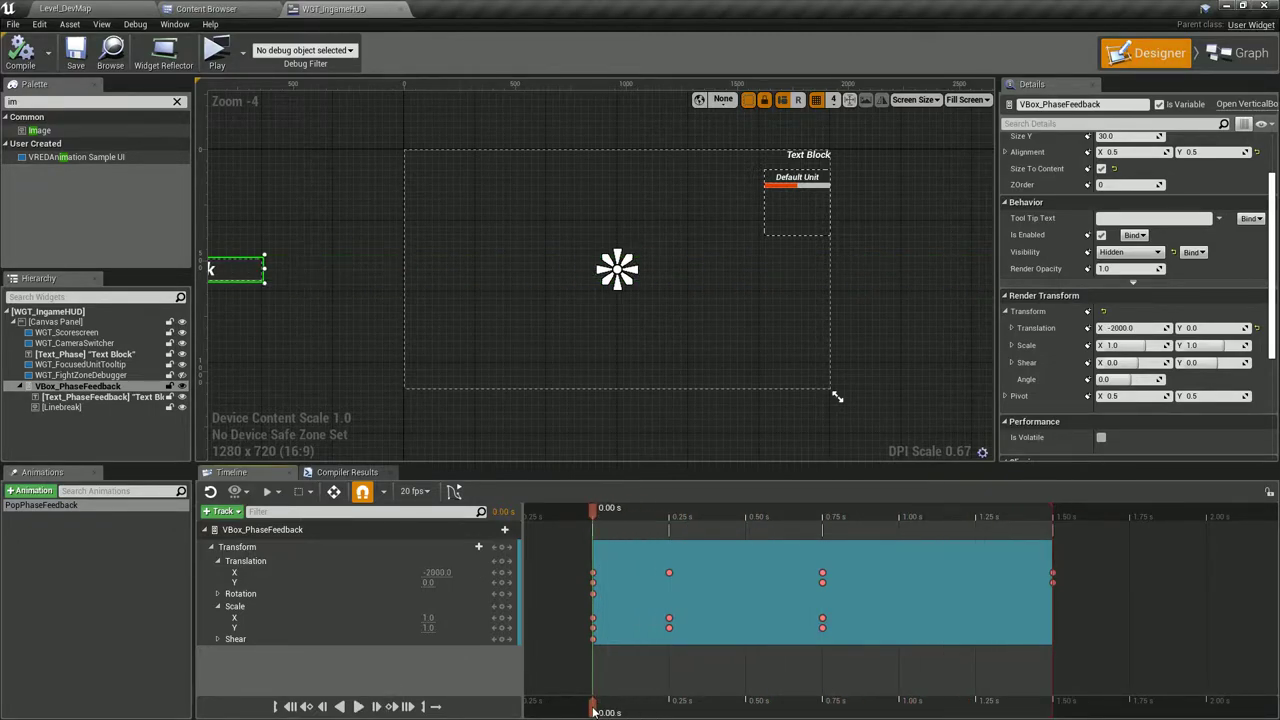
click(358, 706)
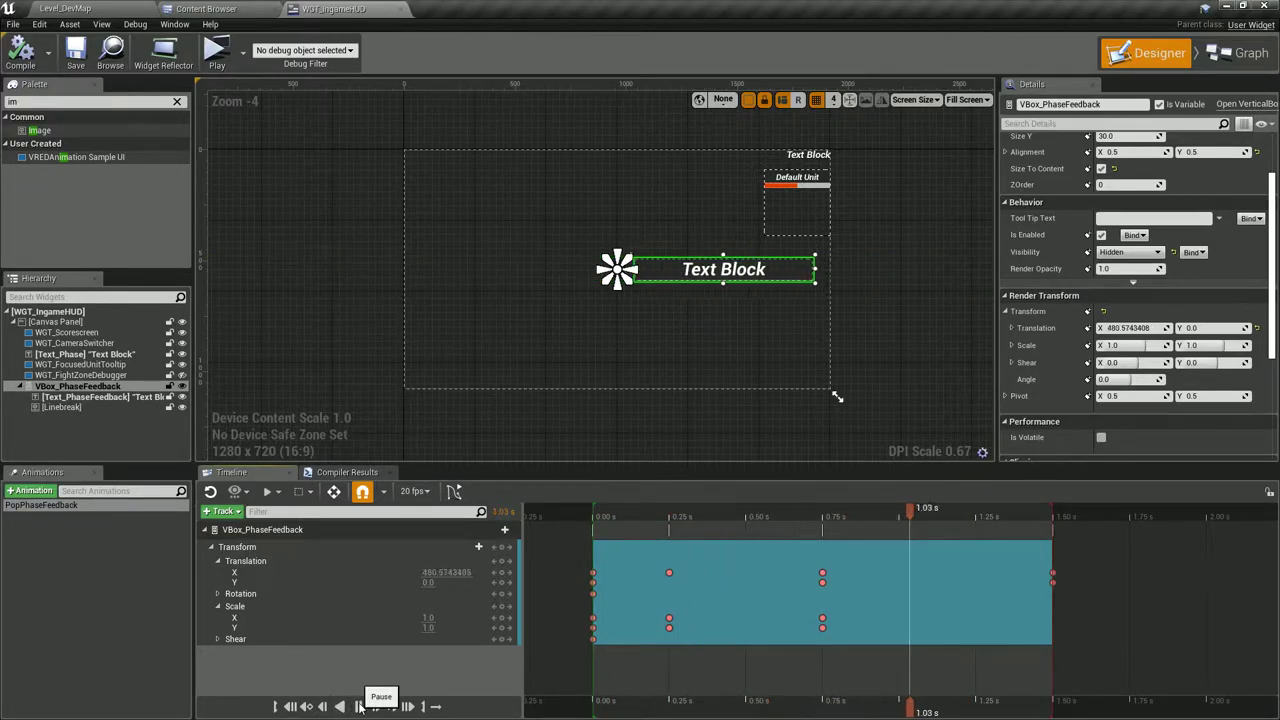
click(669, 710)
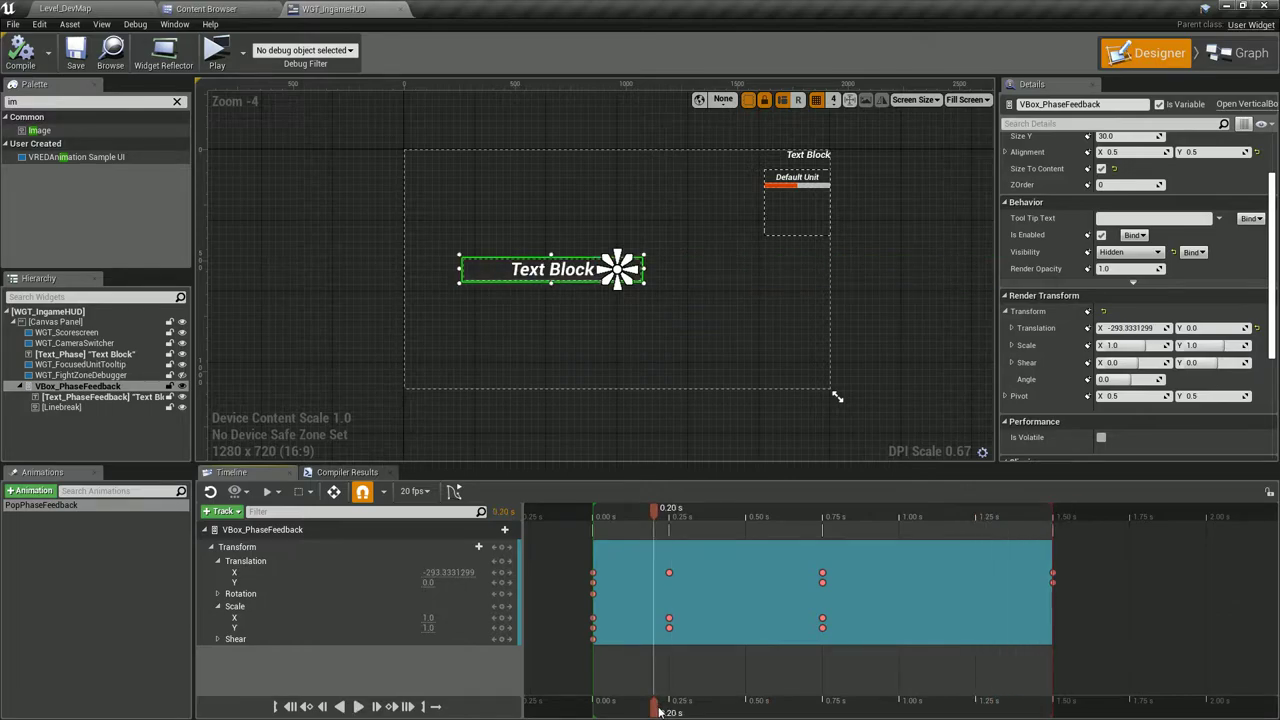
click(455, 491)
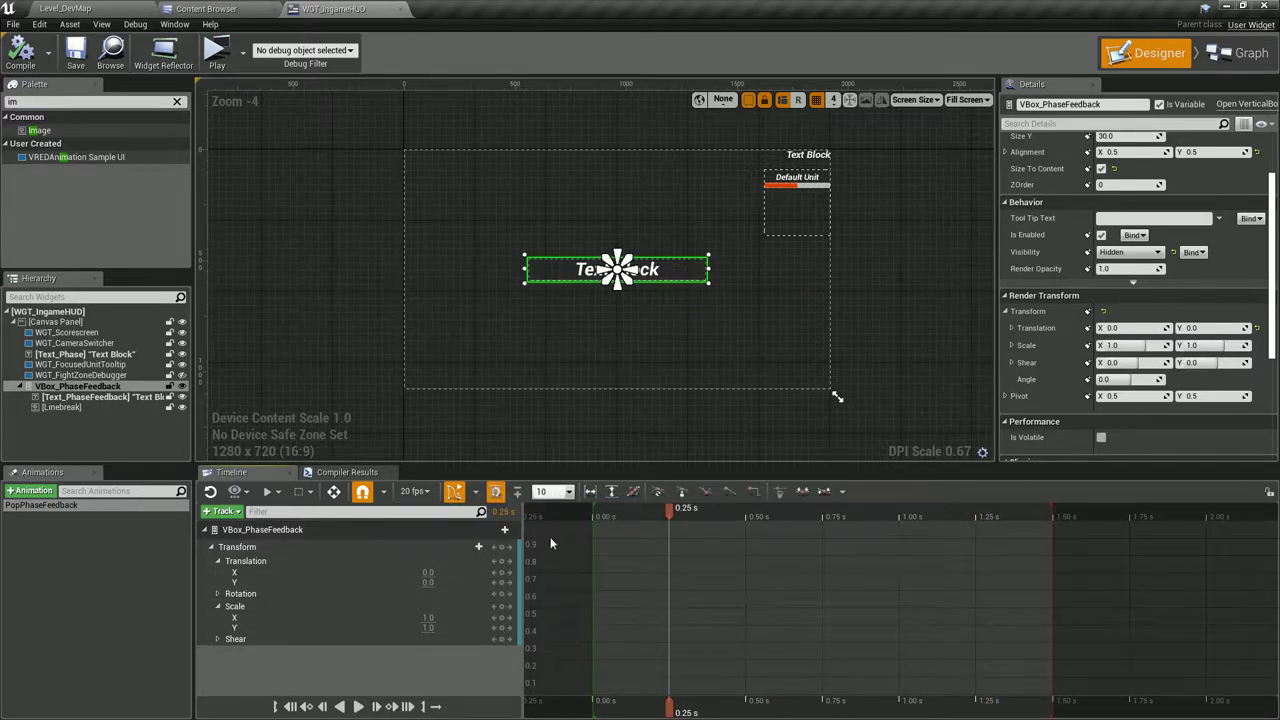
click(321, 572)
drag(690, 572, 812, 630)
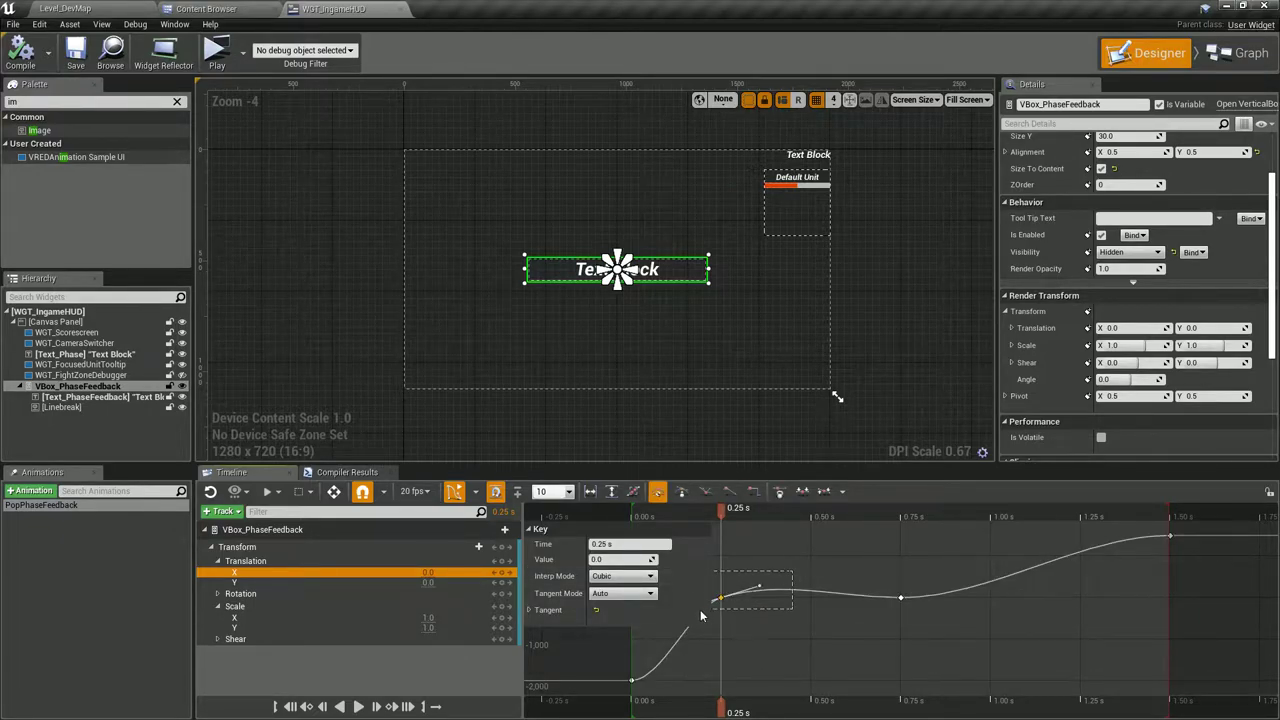
right_click(900, 597)
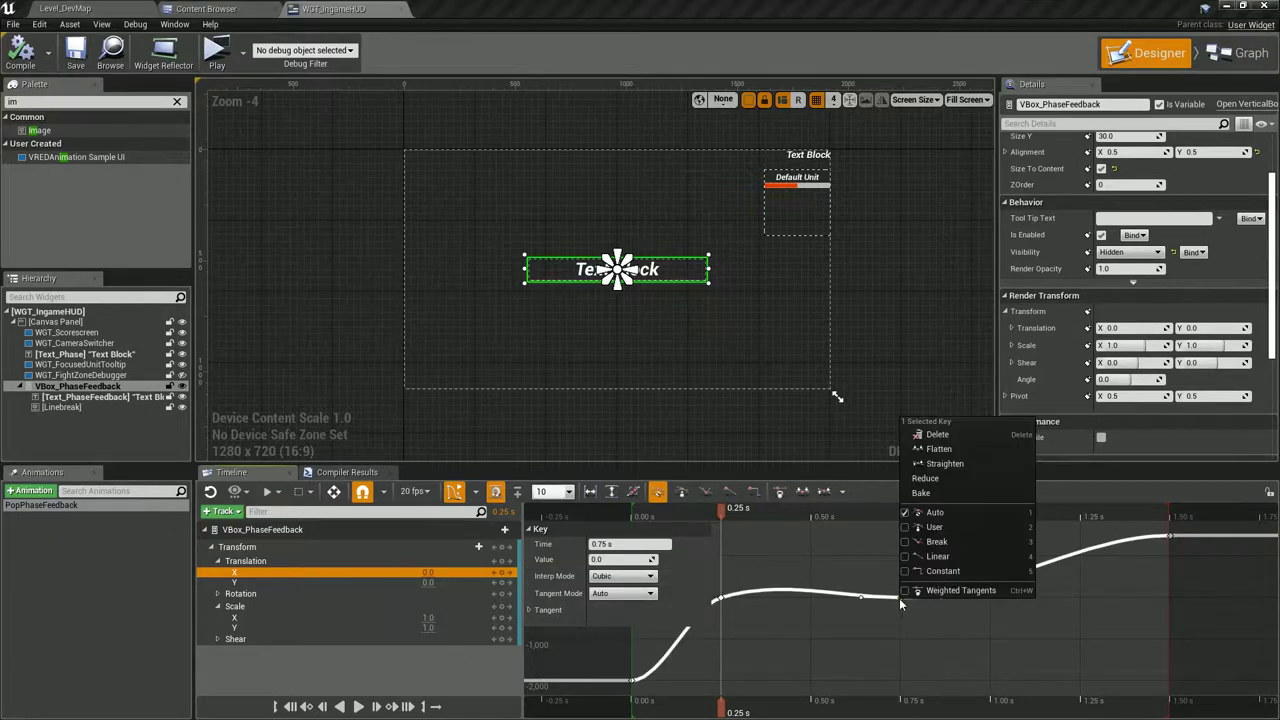
click(940, 541)
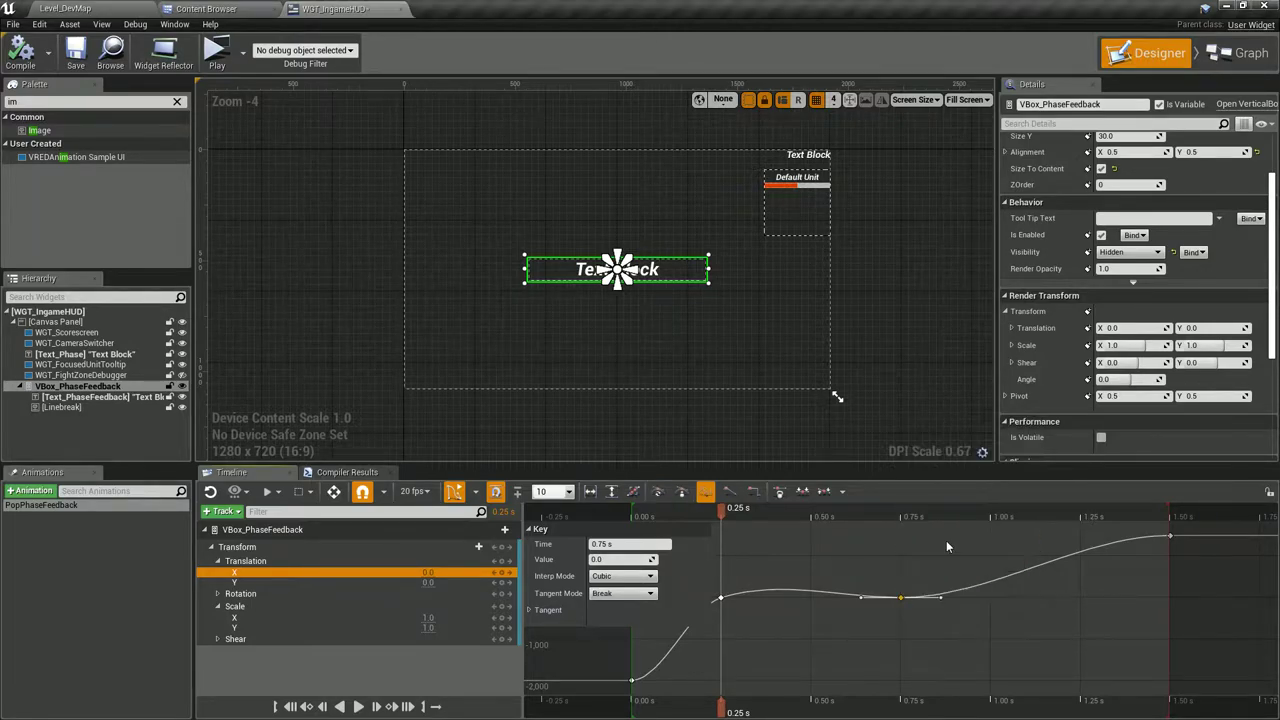
right_click(720, 598)
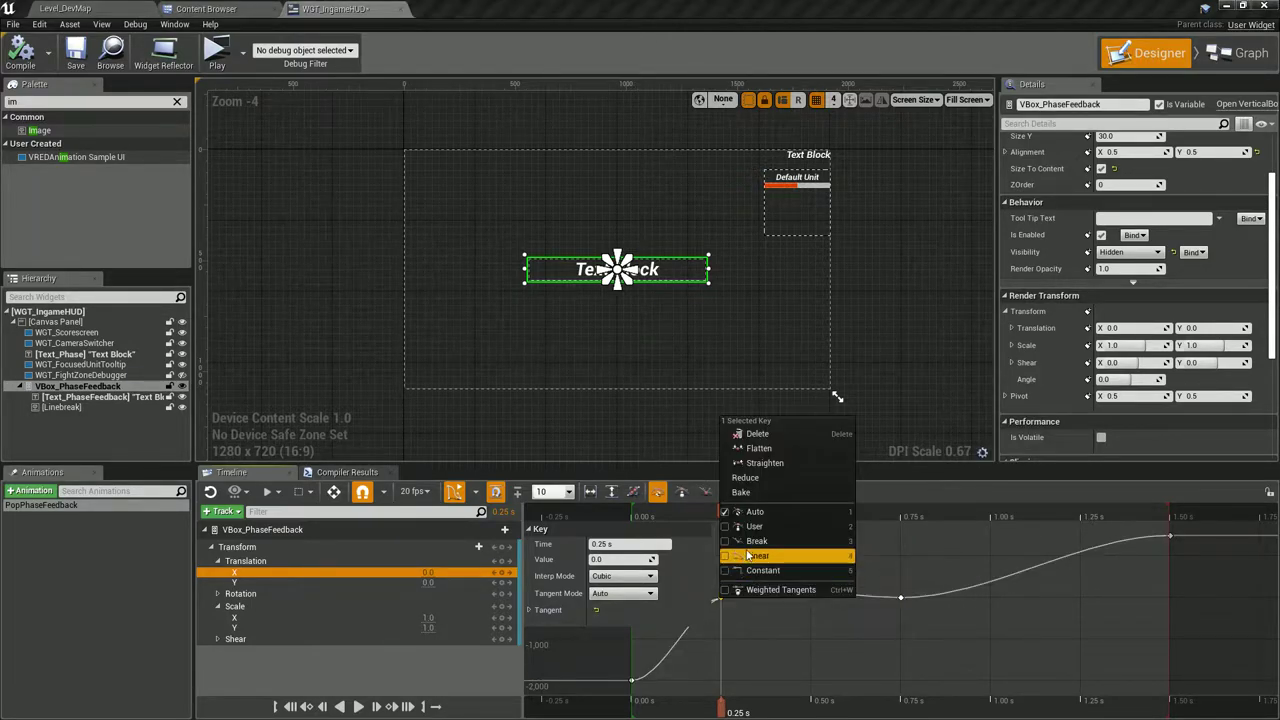
click(780, 550)
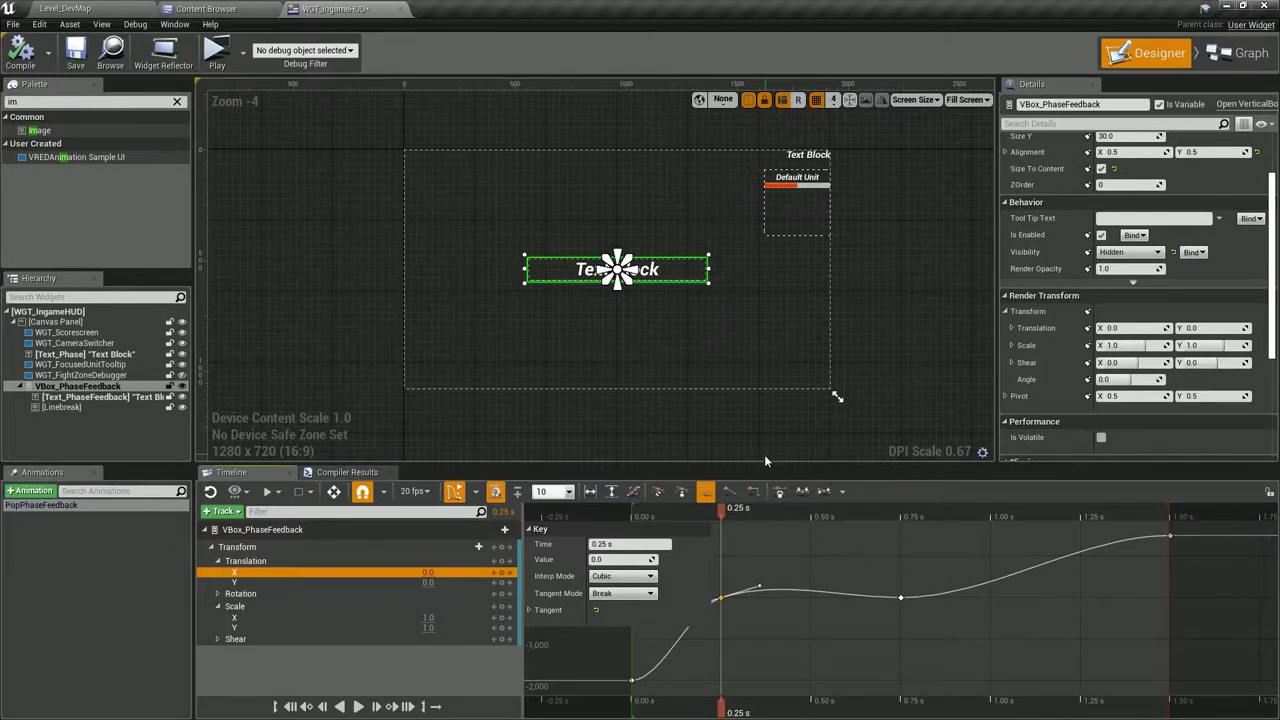
click(803, 538)
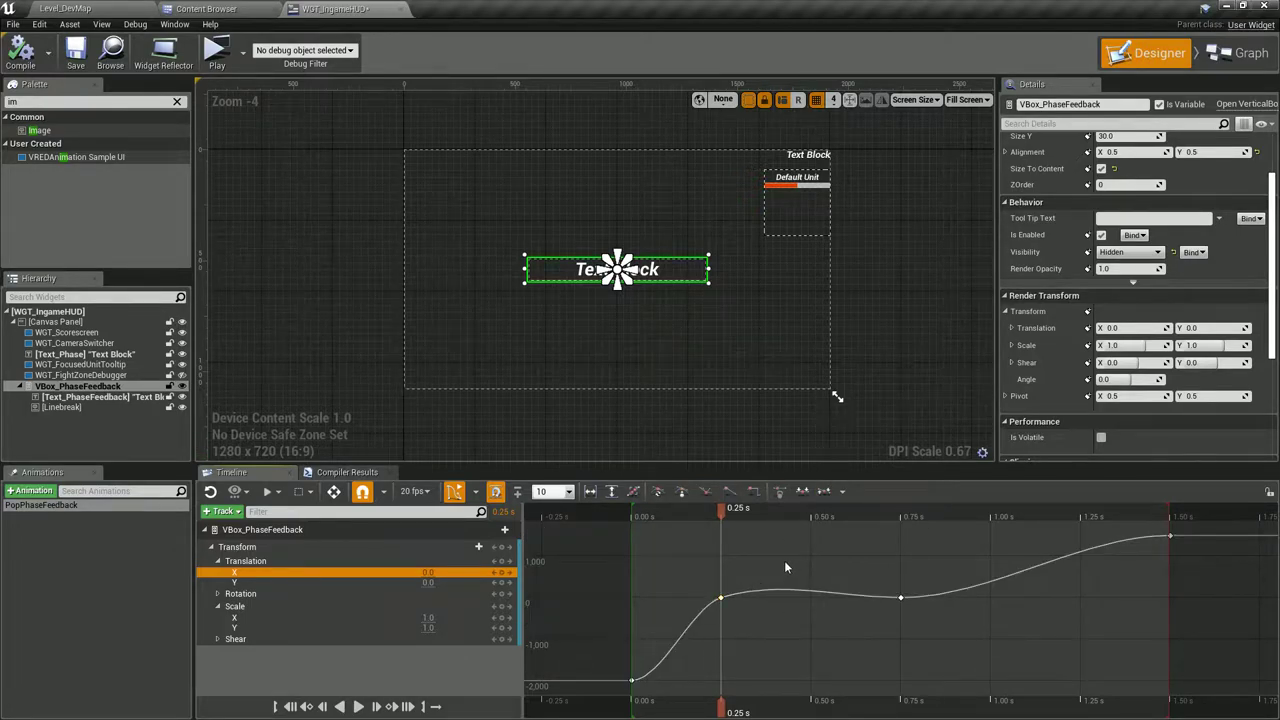
drag(748, 572, 672, 640)
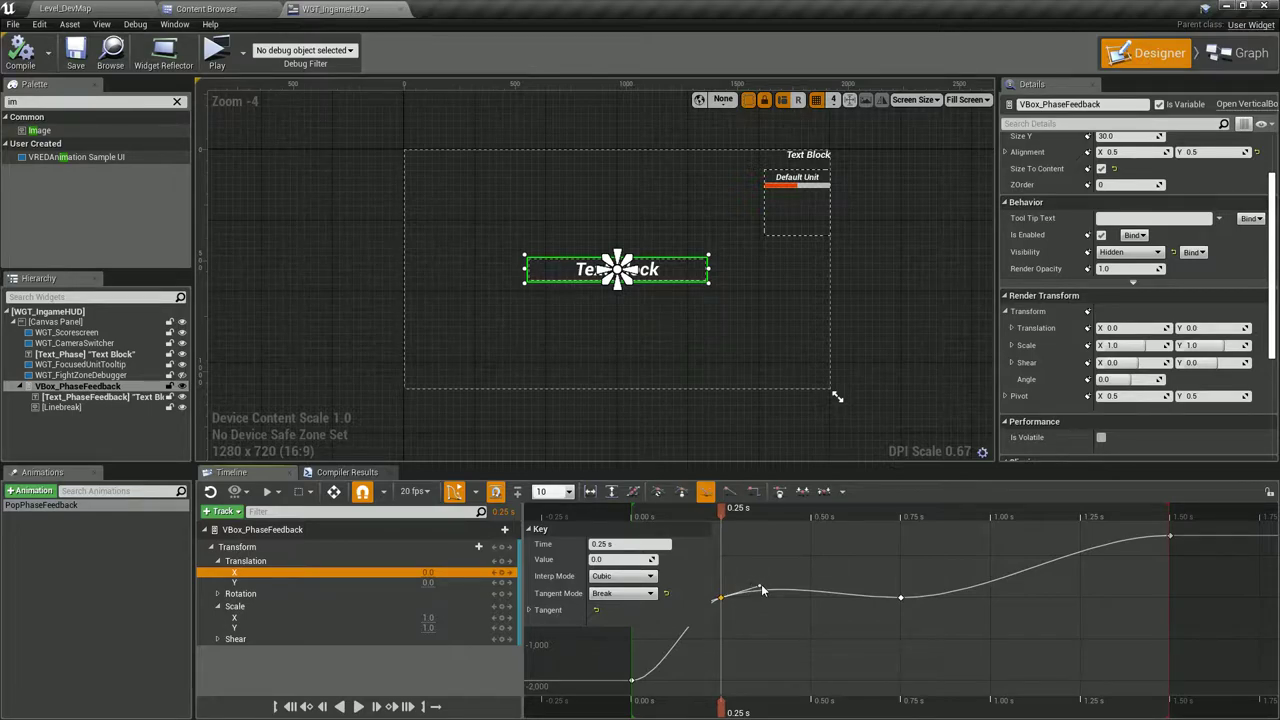
click(770, 630)
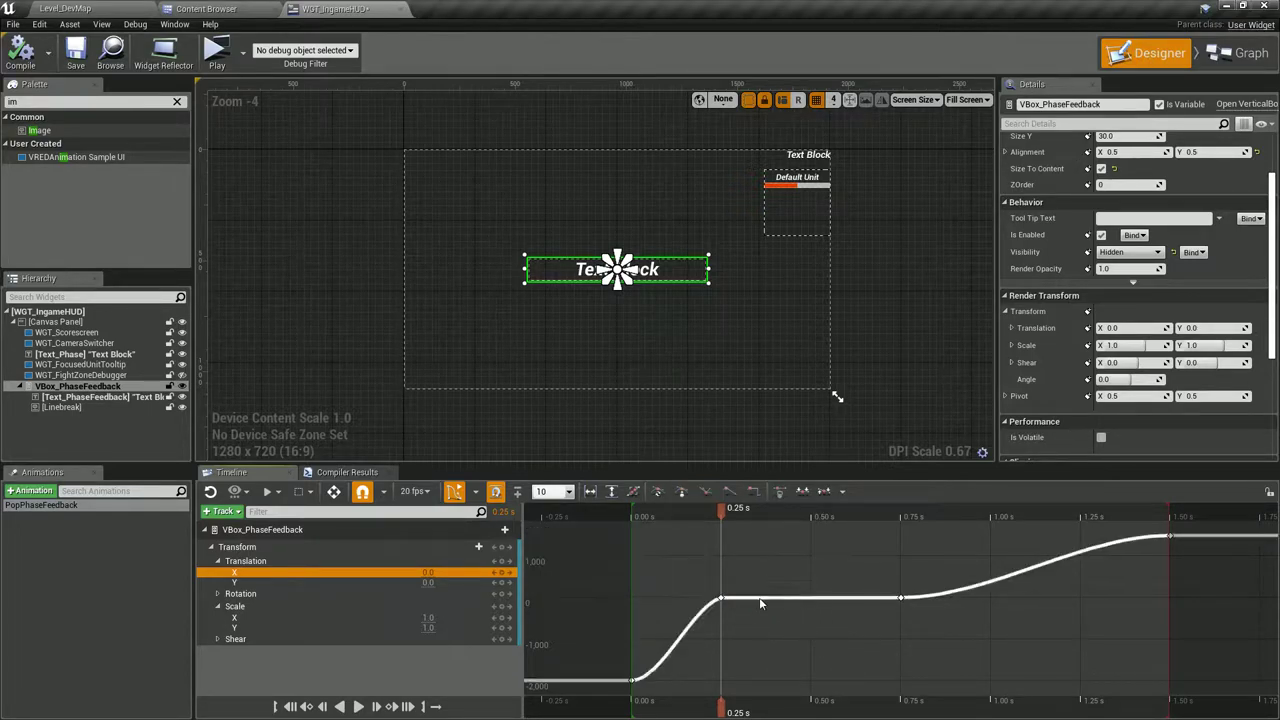
click(453, 491)
drag(764, 714, 793, 712)
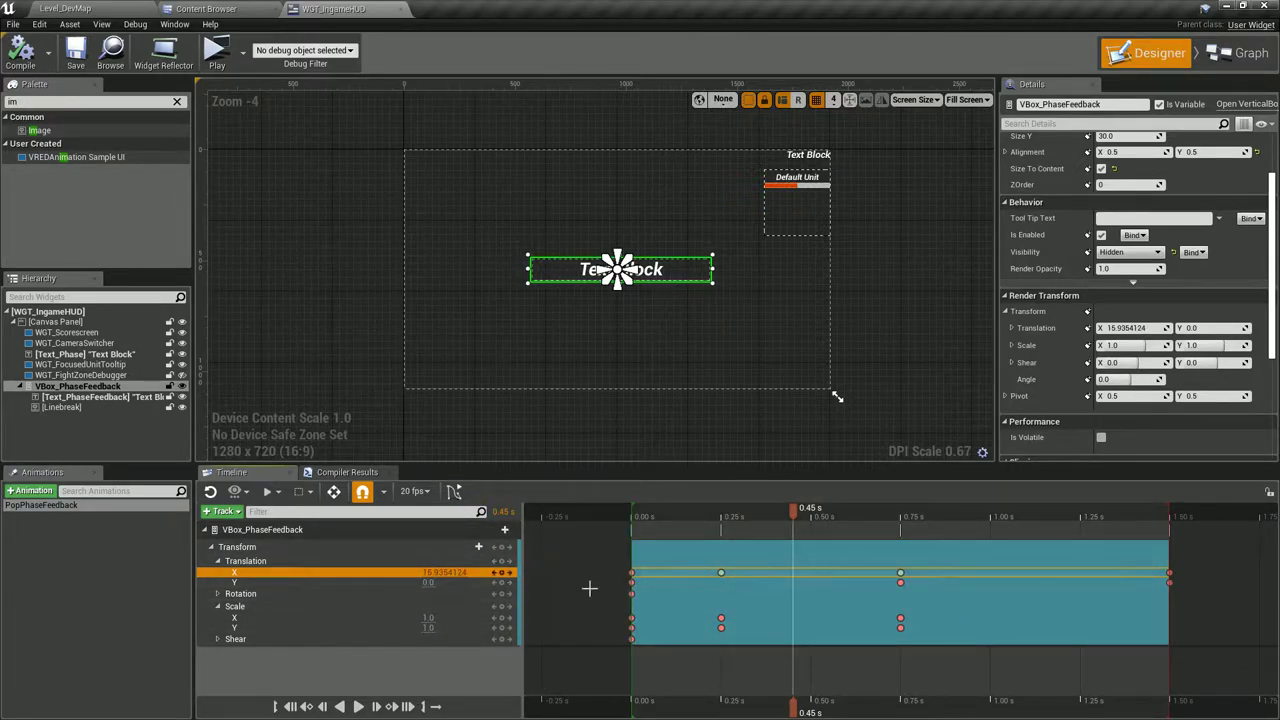
drag(793, 712, 721, 712)
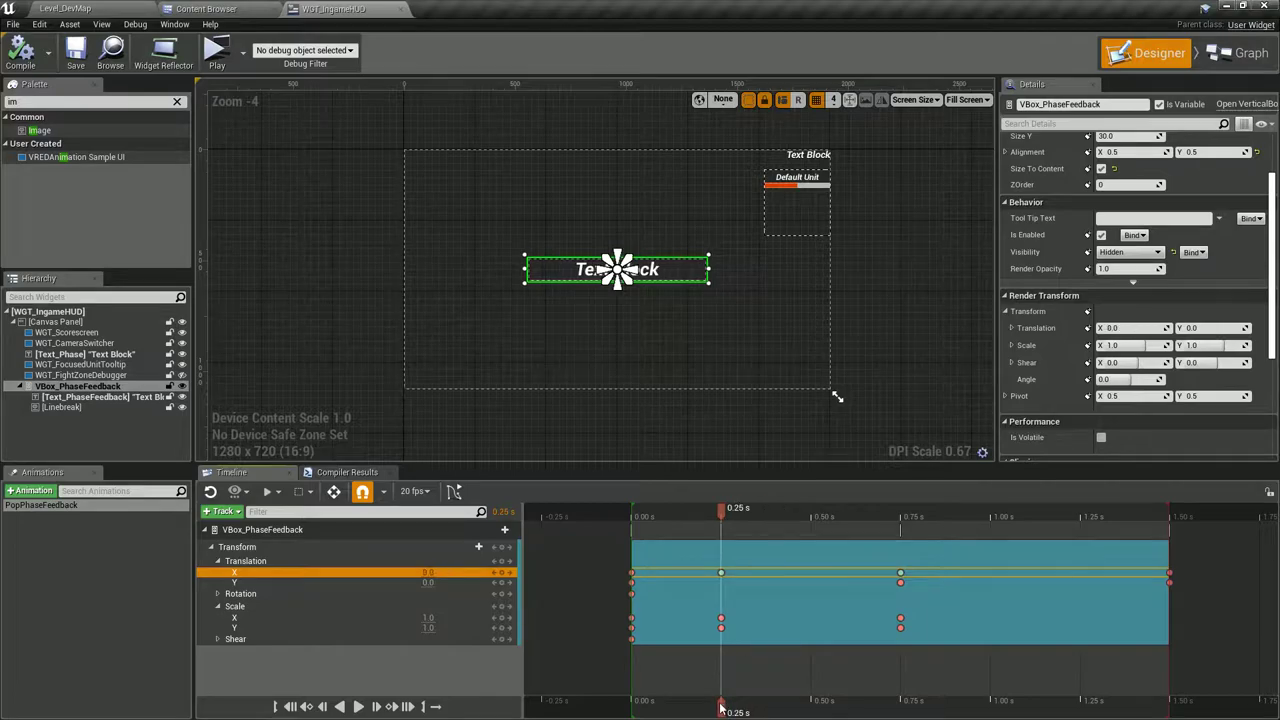
click(453, 491)
click(720, 598)
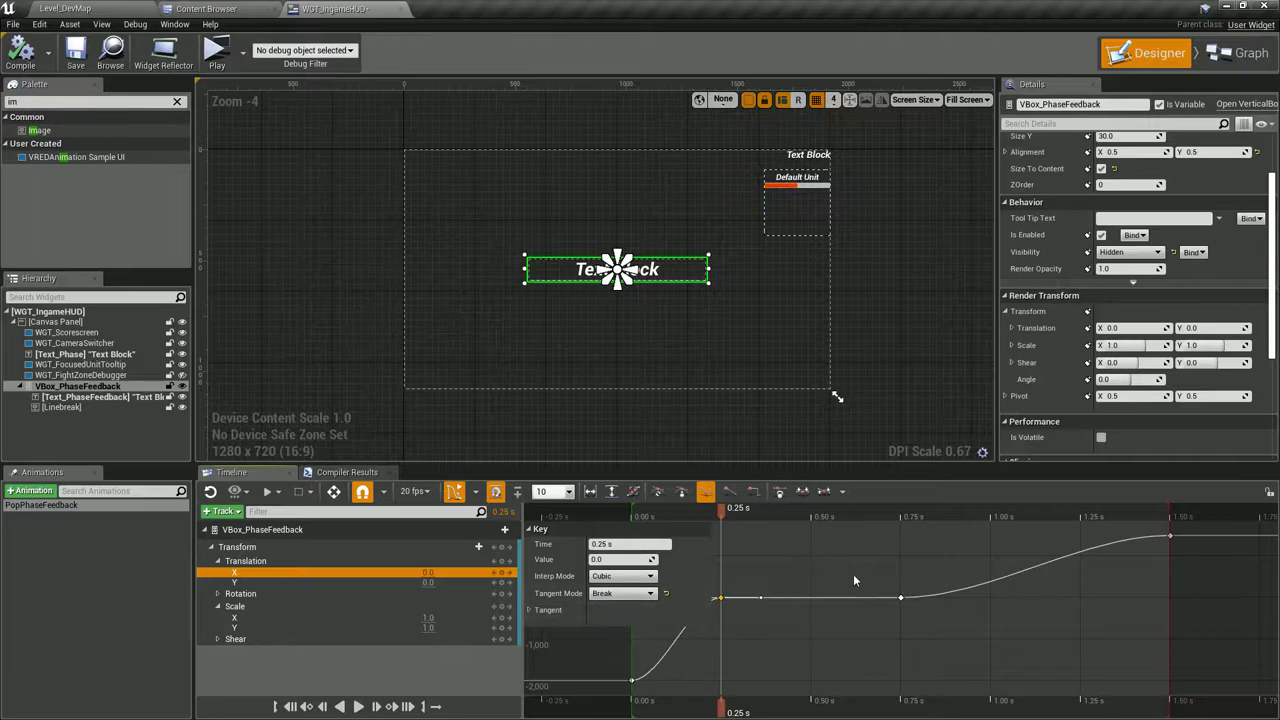
click(720, 598)
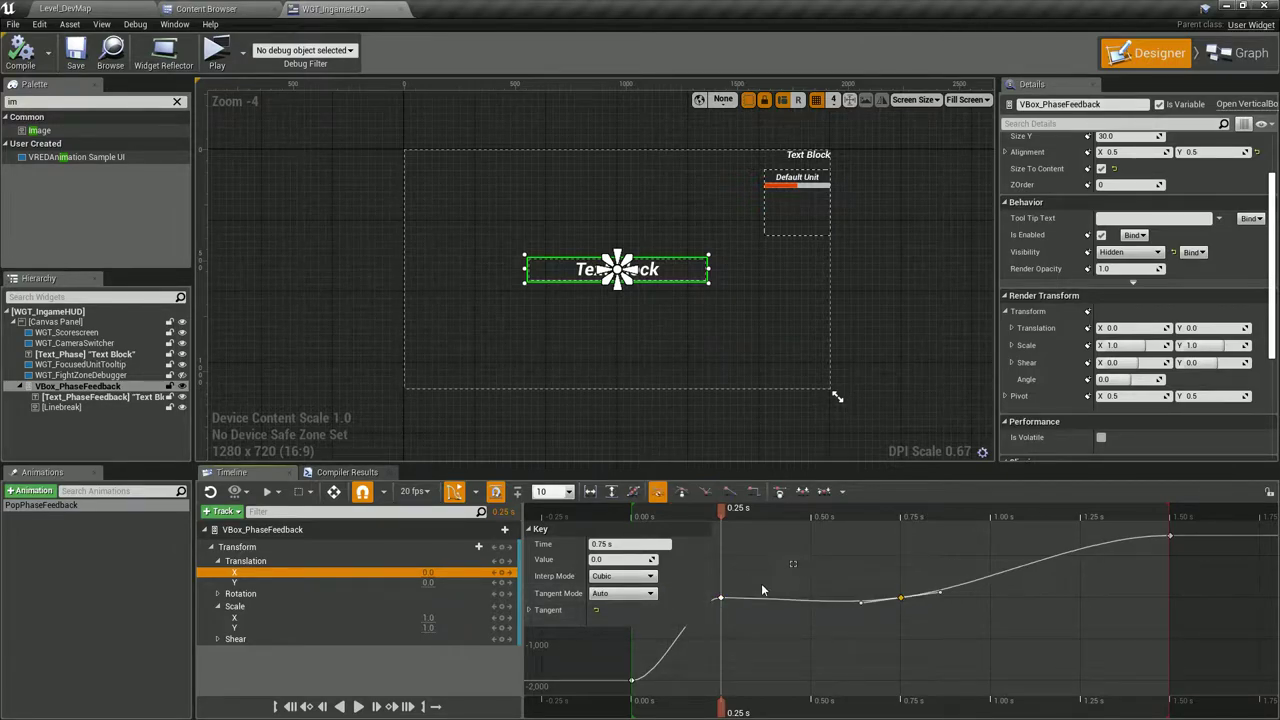
click(622, 593)
click(605, 608)
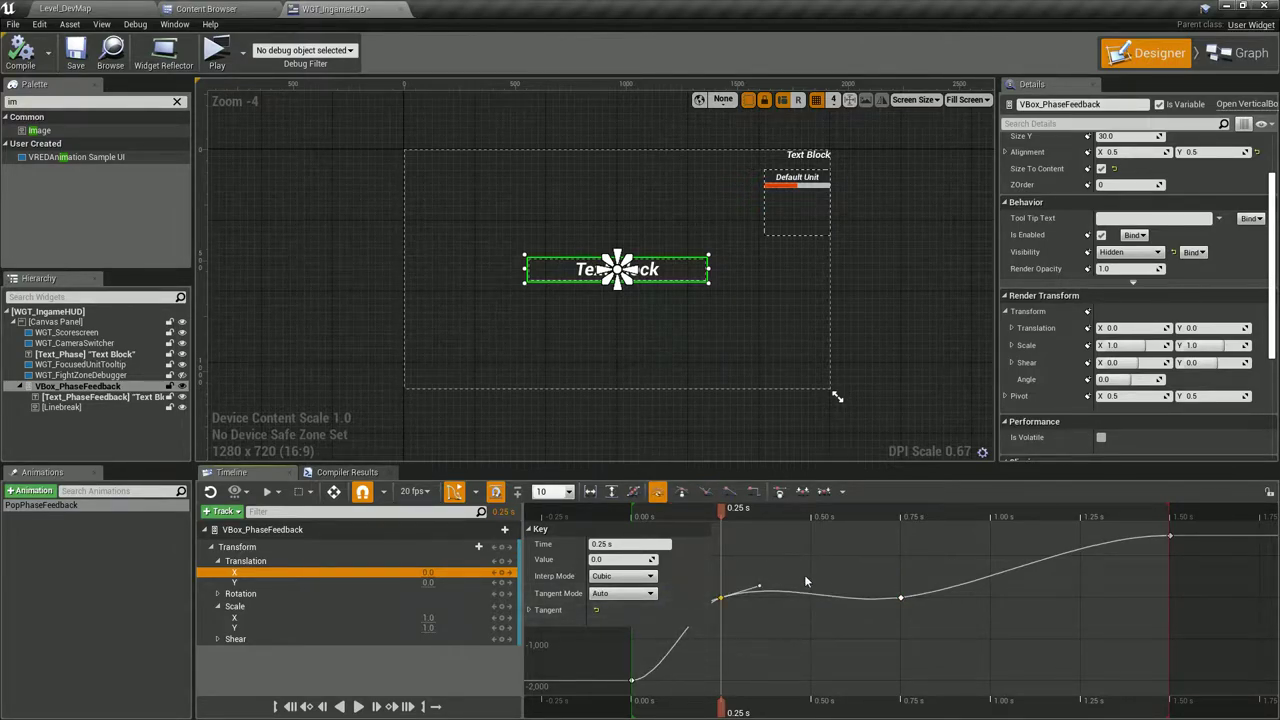
click(453, 491)
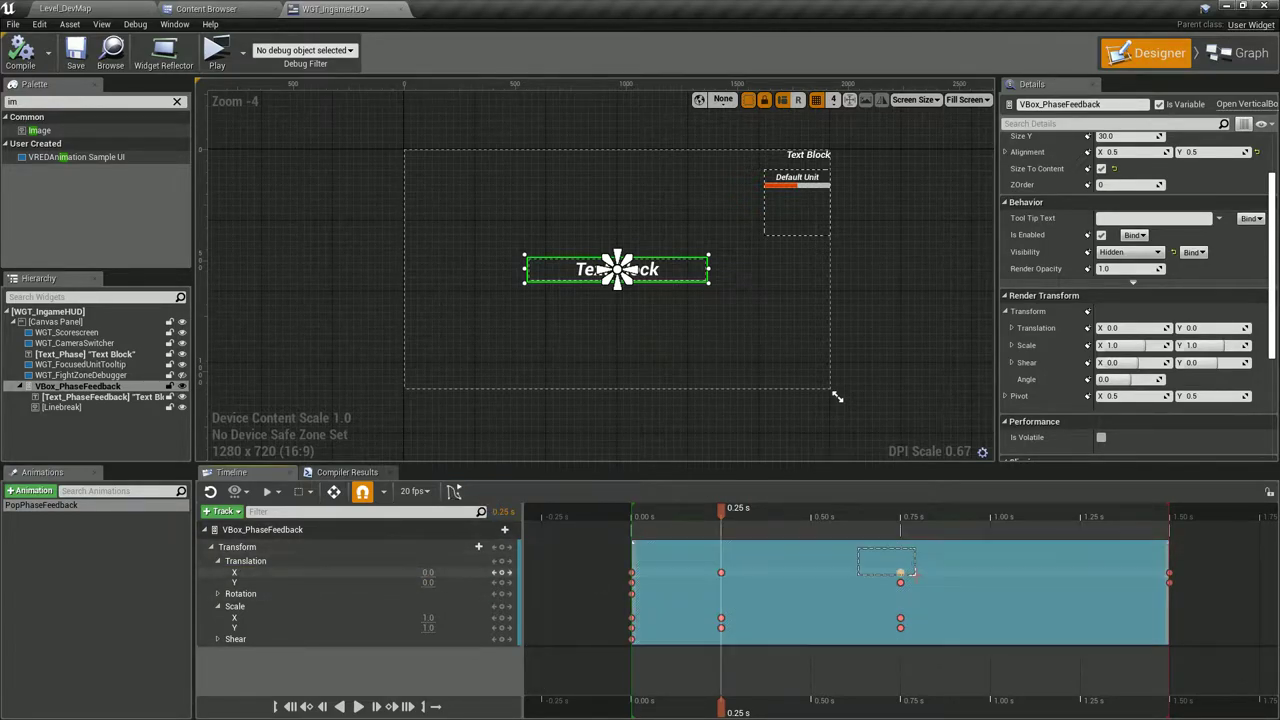
Scrub the box's motion between 0.25 s and 0.75 s and key Translation X at 0.
drag(865, 548, 935, 588)
drag(729, 712, 835, 712)
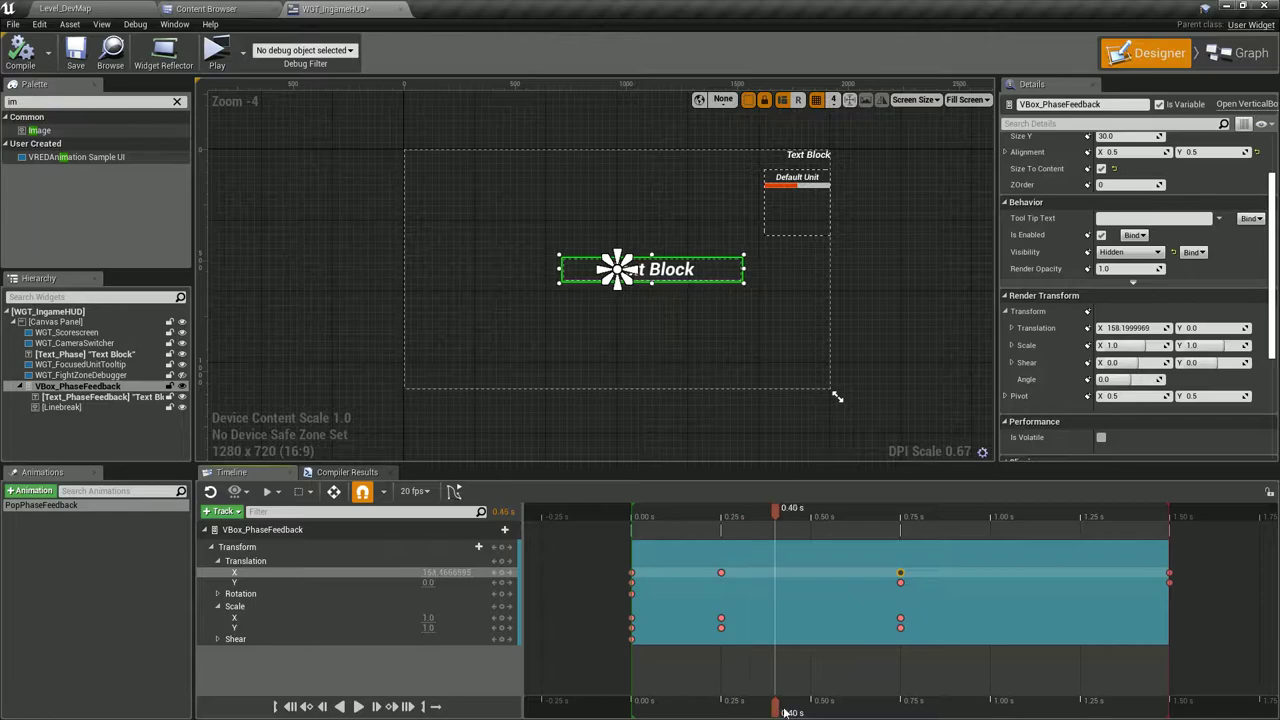
click(721, 510)
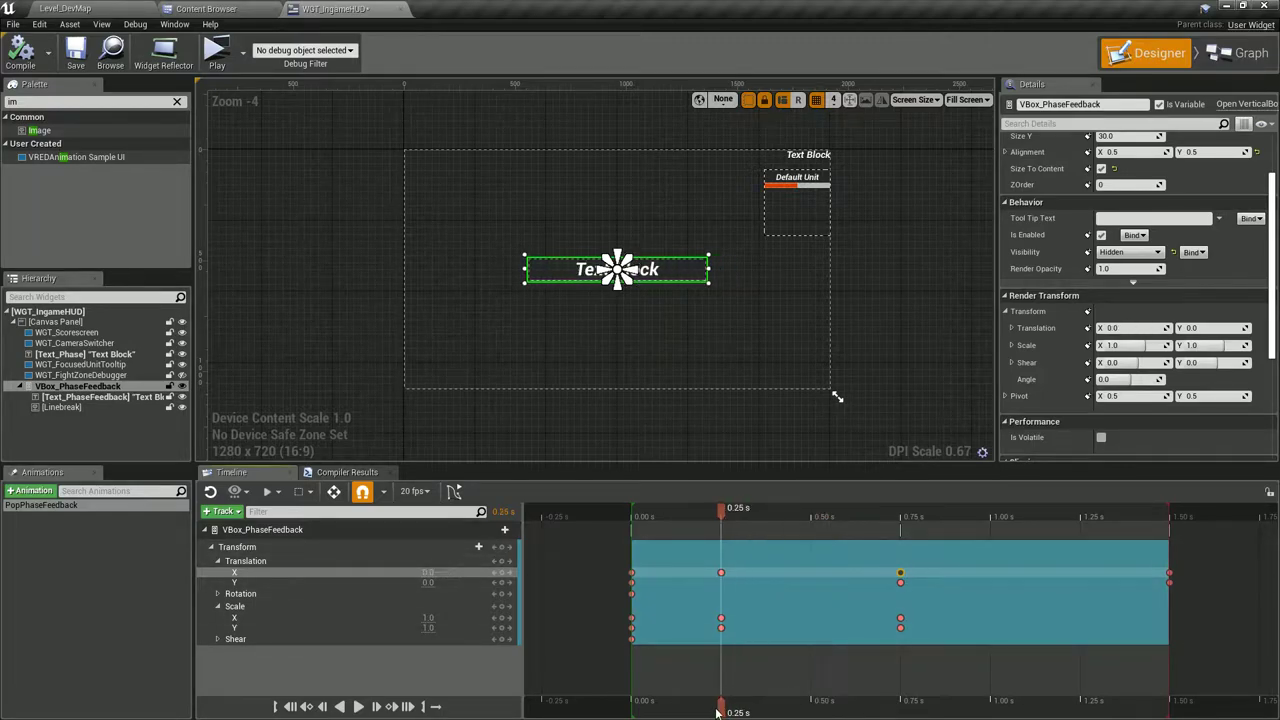
drag(735, 710, 897, 705)
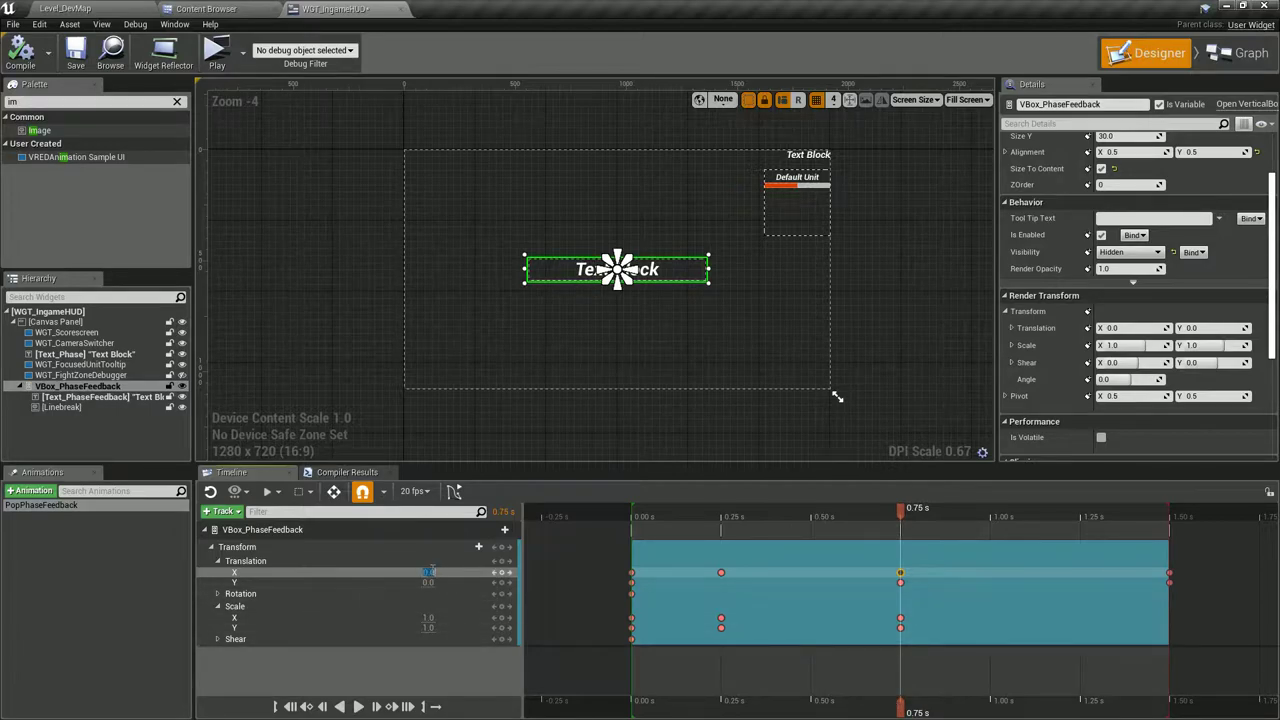
mouse_move(815, 708)
mouse_down()
mouse_move(722, 707)
mouse_move(739, 710)
mouse_up()
click(502, 572)
click(428, 572)
text(0)
key(Return)
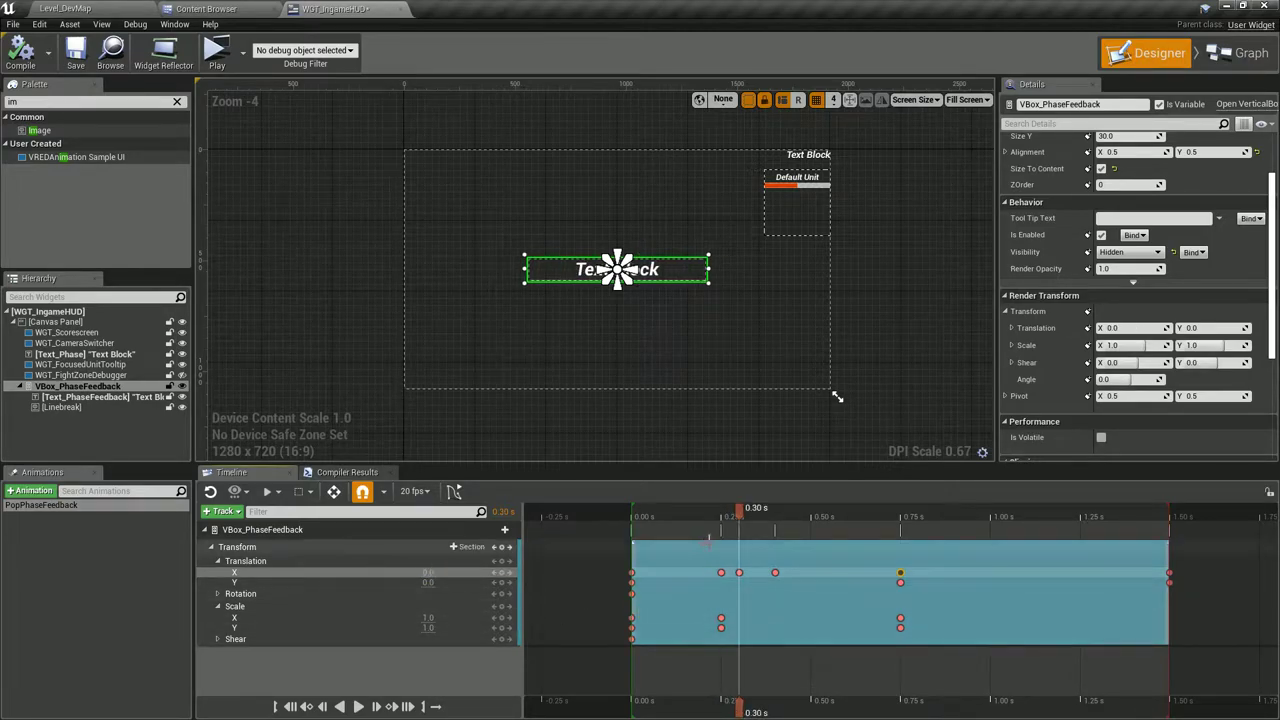
Box-select and delete all the old Translation X keys.
drag(855, 685, 737, 565)
key(Delete)
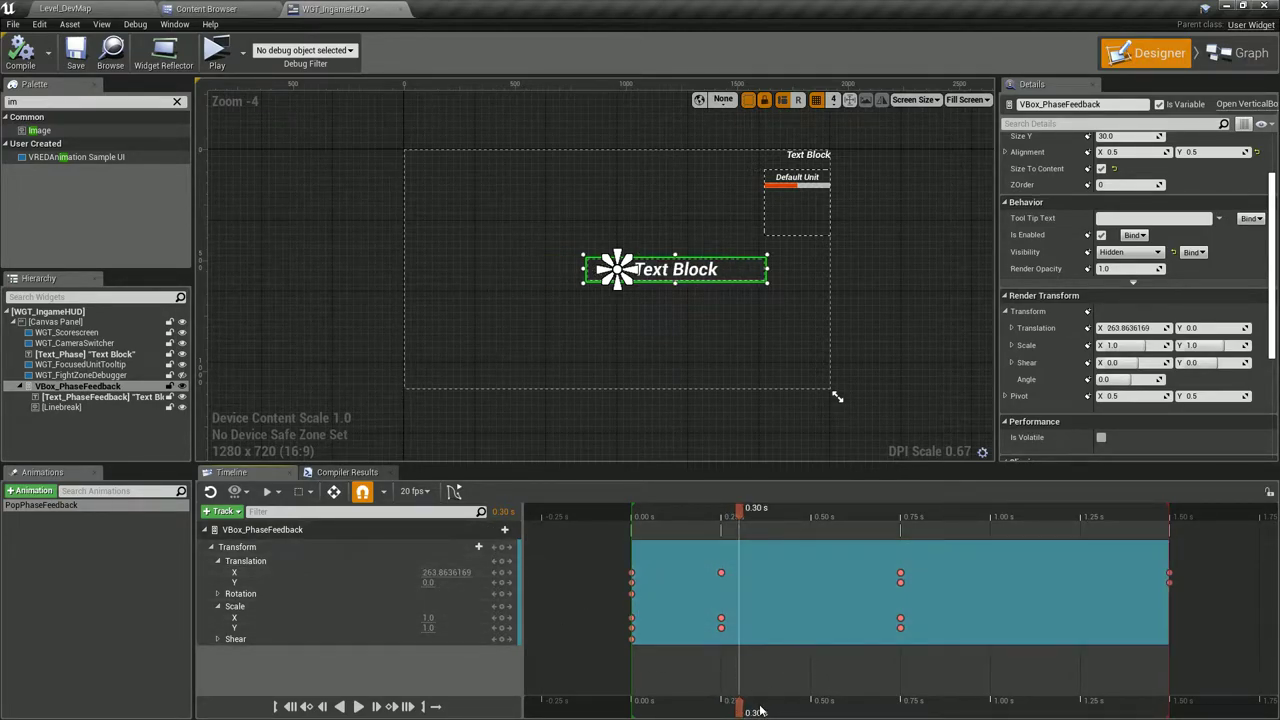
mouse_move(739, 708)
mouse_down()
mouse_move(730, 703)
mouse_move(900, 695)
mouse_up()
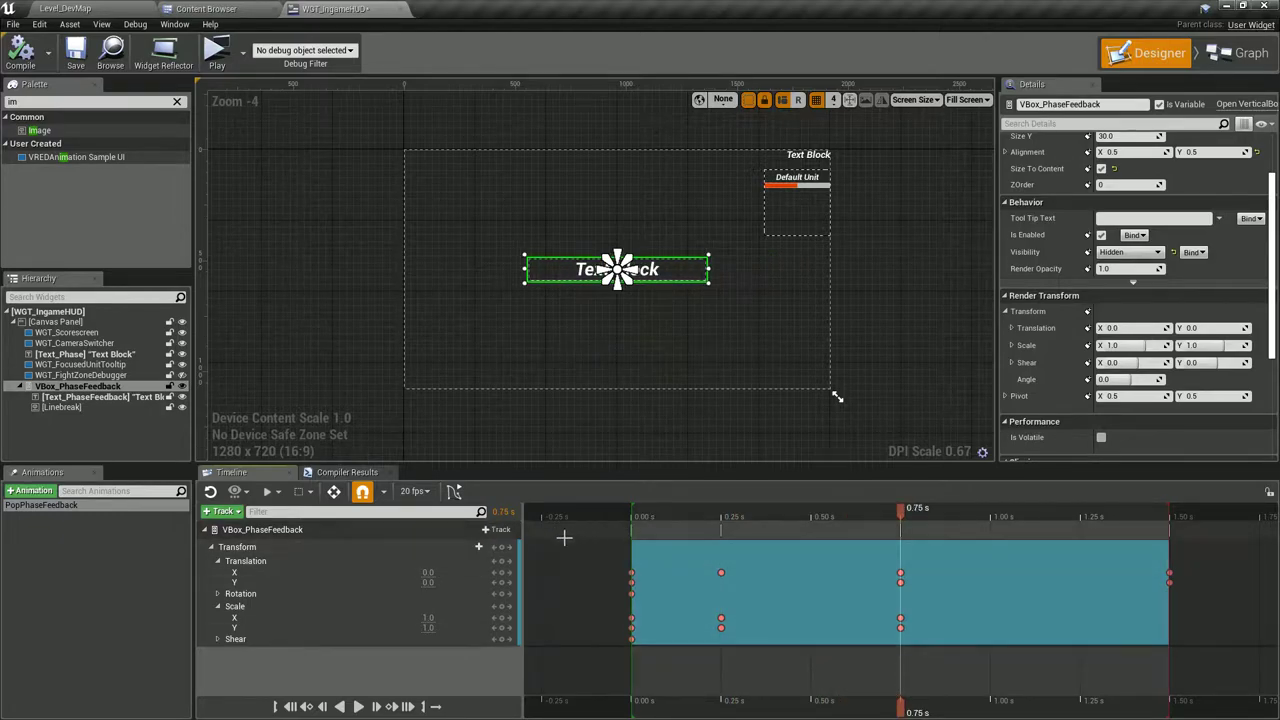
drag(563, 540, 1184, 576)
key(Delete)
Add new Translation X keys at 0.00 s, 0.25 s and 0.75 s.
click(632, 510)
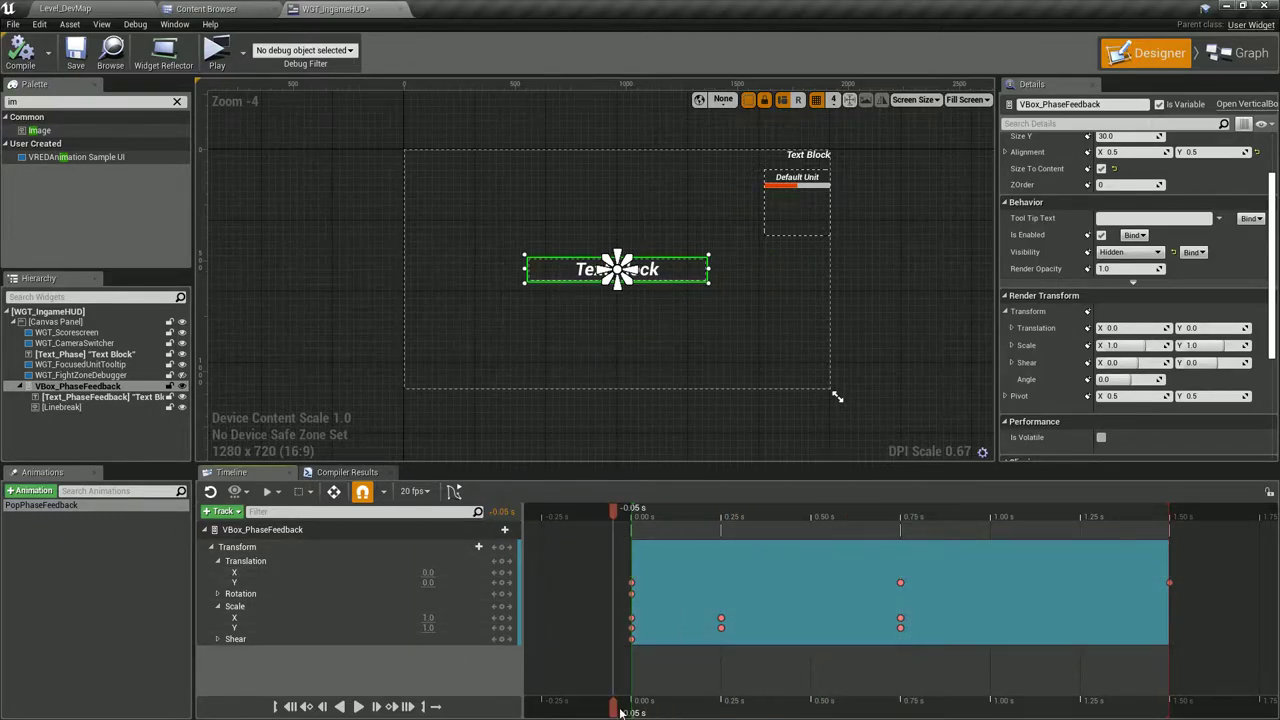
click(505, 573)
key(period)
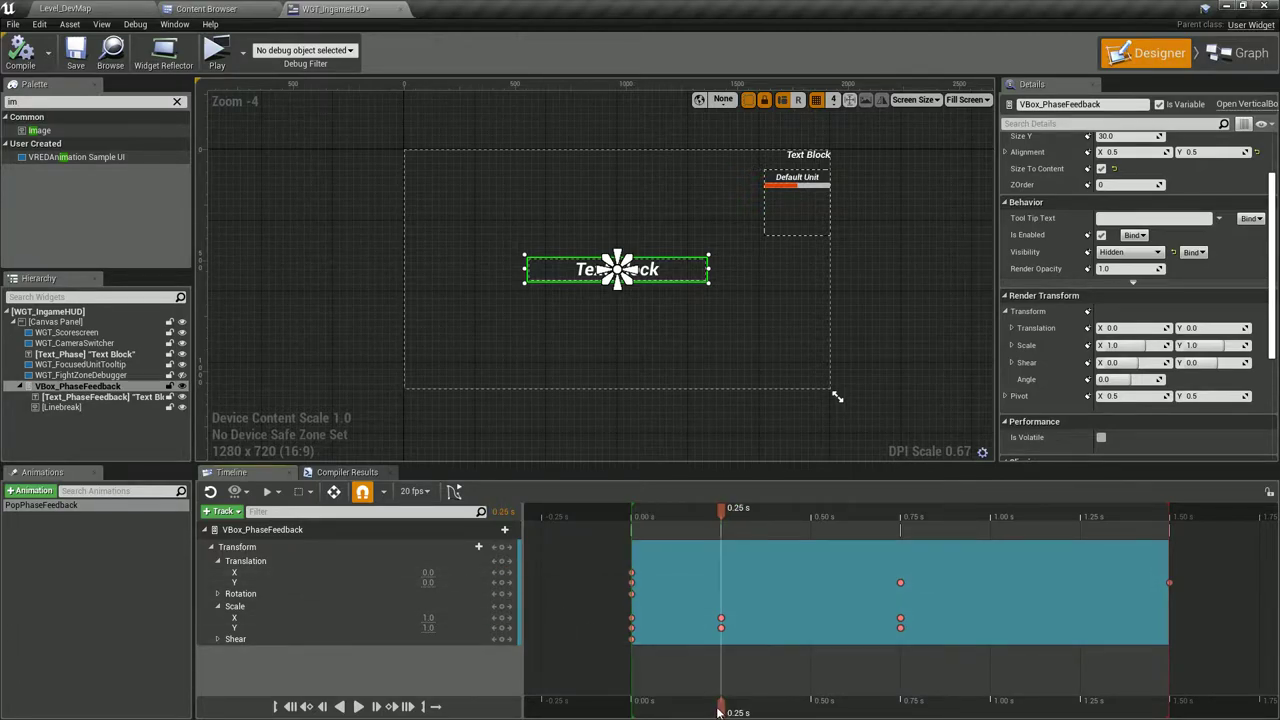
click(505, 573)
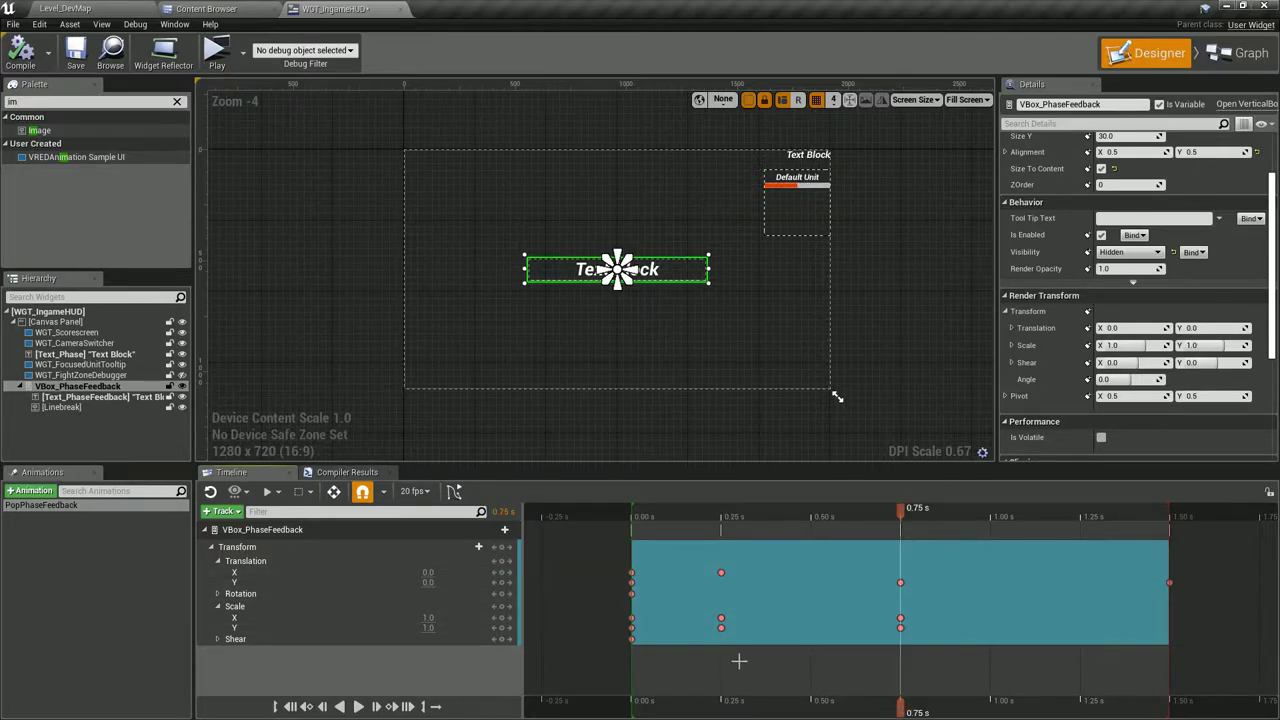
click(505, 573)
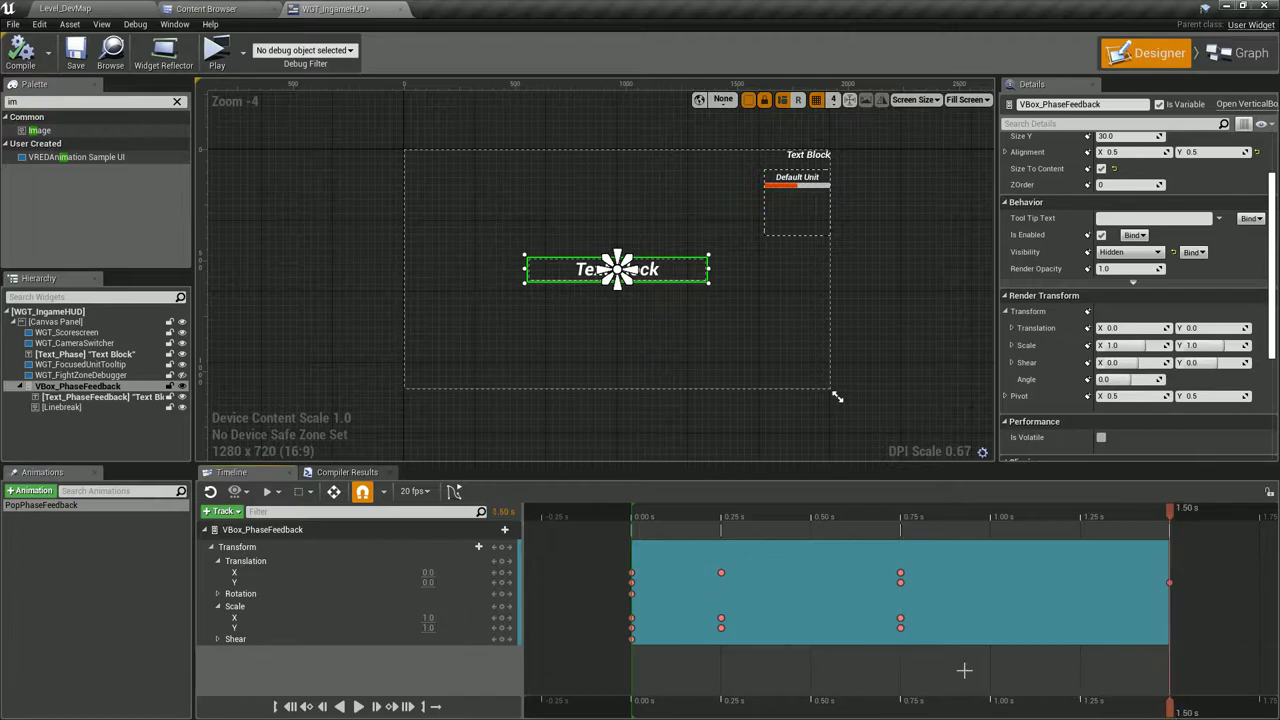
Set Translation X to 2000 at 1.50 s and -2000 at 0.00 s.
click(427, 571)
text(2000)
key(Return)
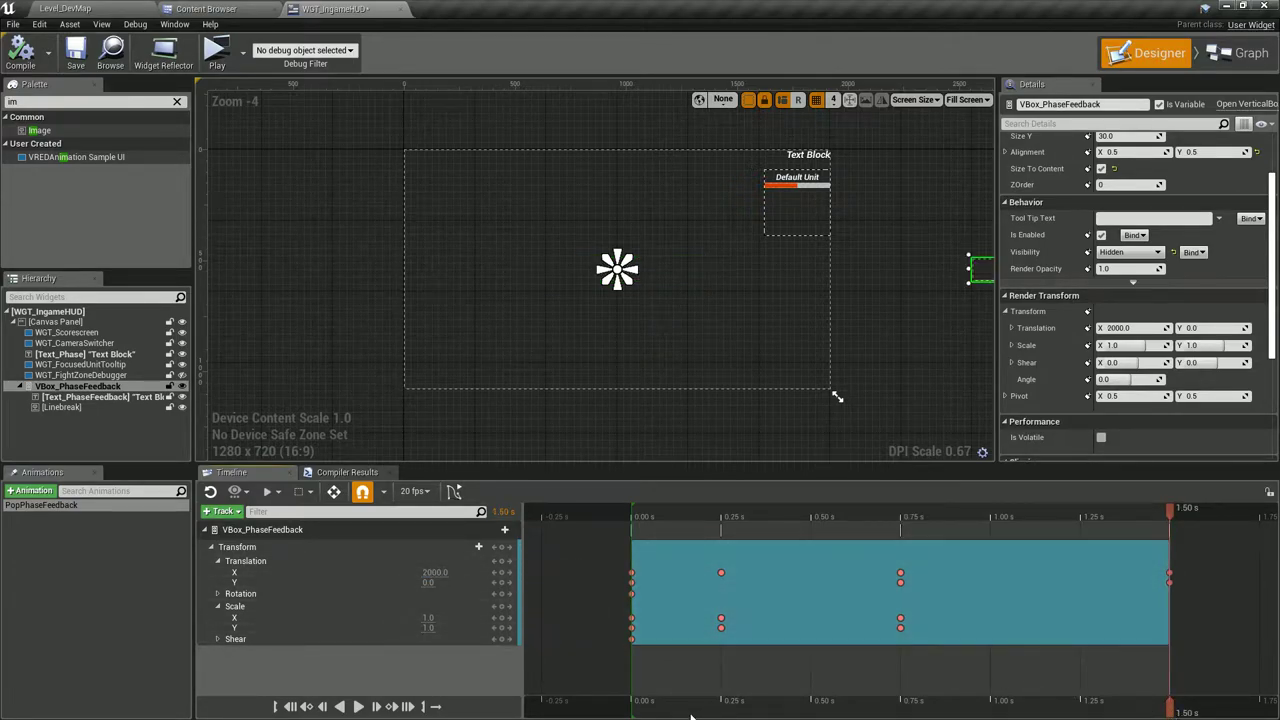
click(632, 700)
click(424, 571)
text(-2)
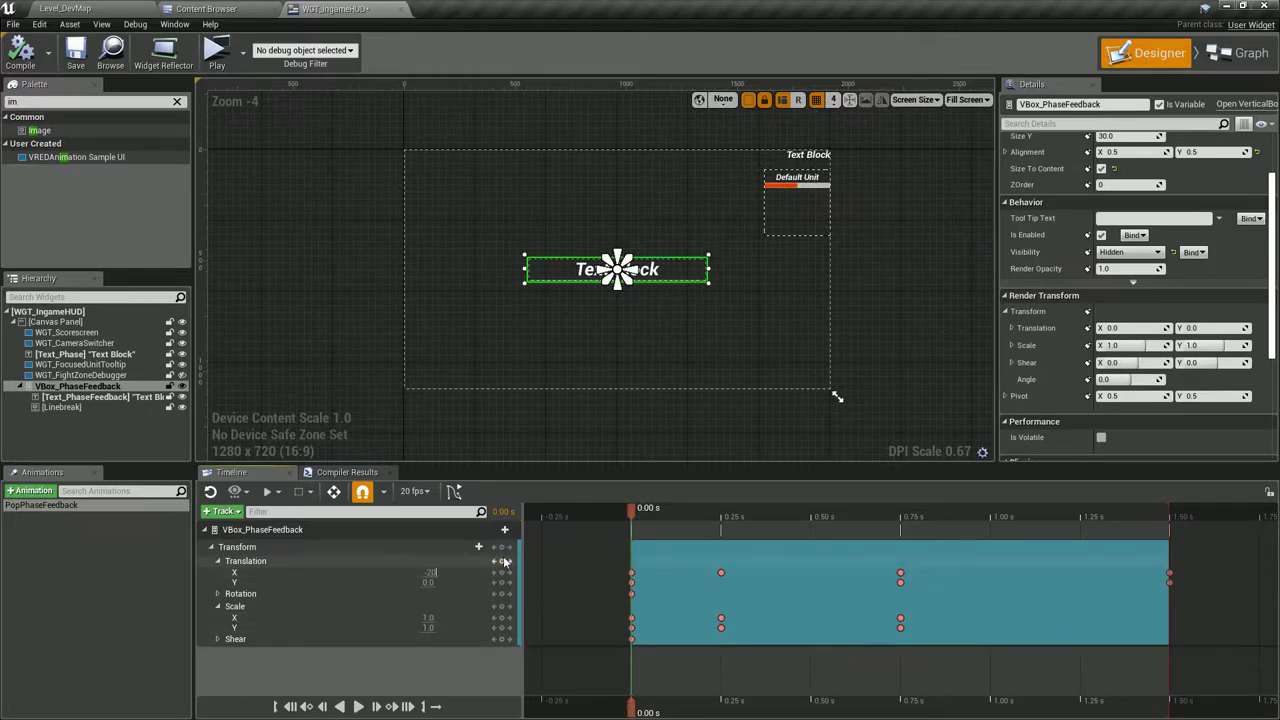
text(0)
key(Return)
click(437, 572)
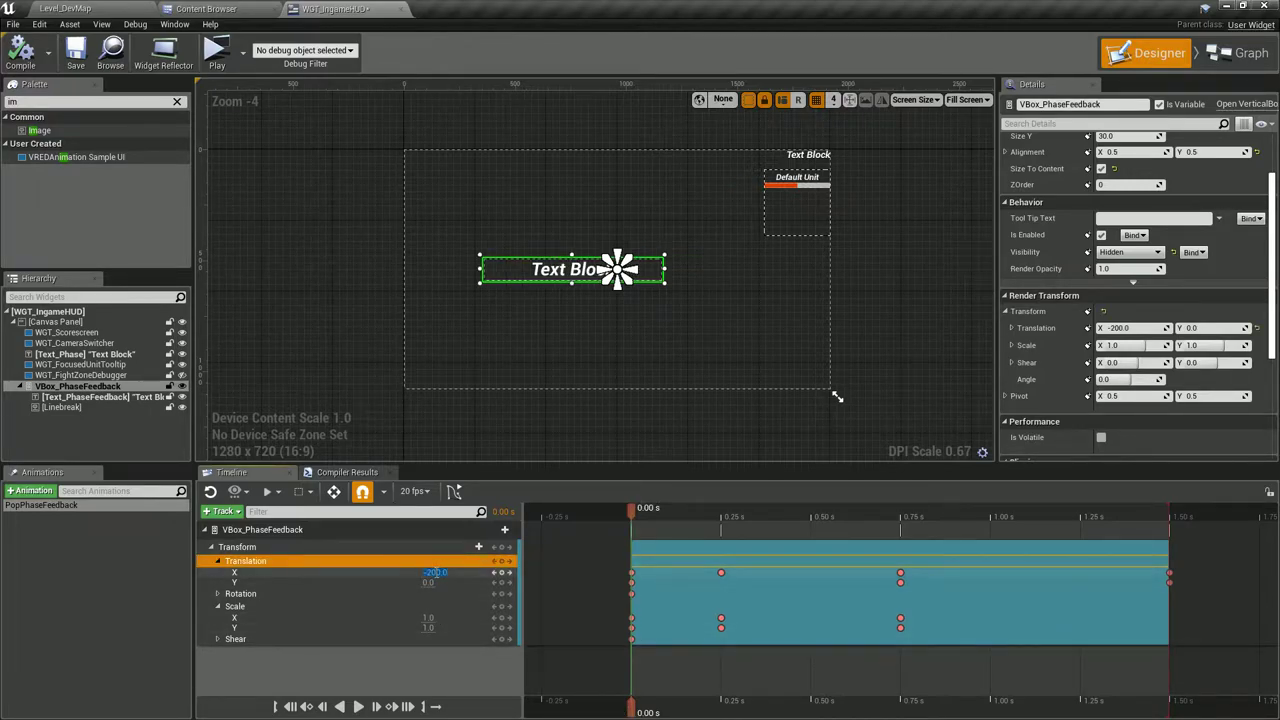
text(0)
key(Return)
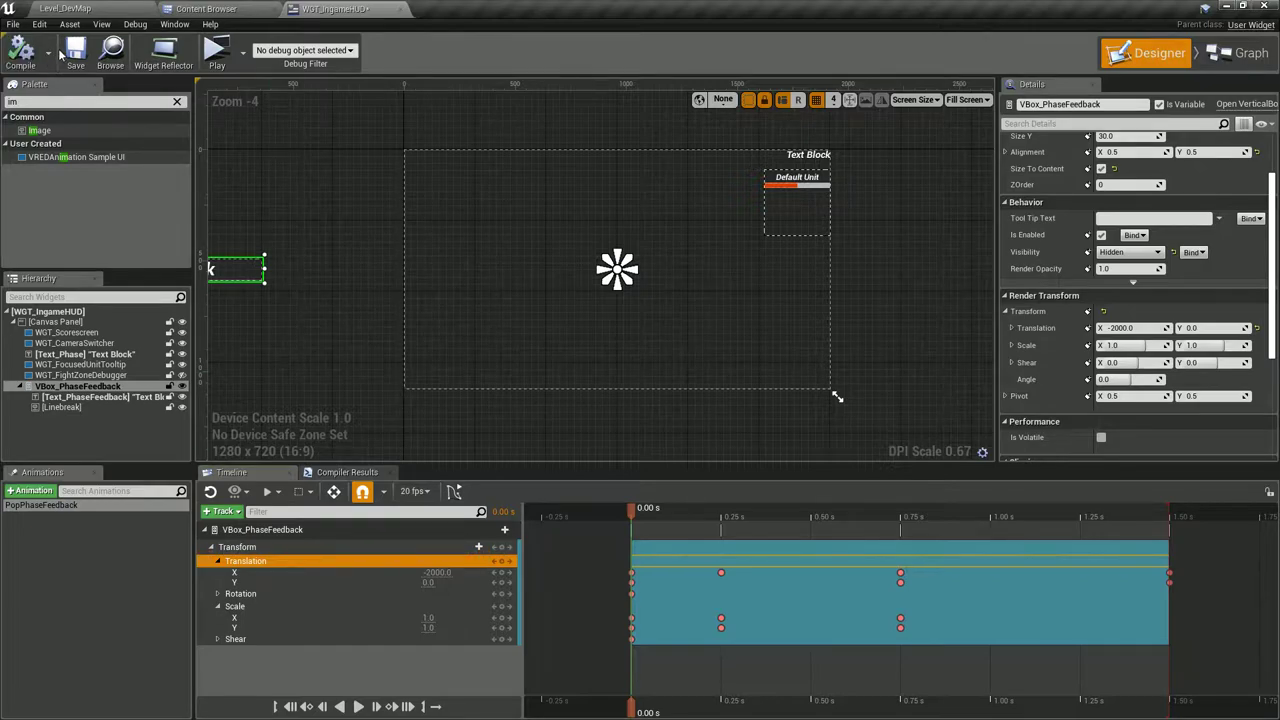
Play and scrub PopPhaseFeedback to check the slide-in, hold and slide-out.
click(720, 708)
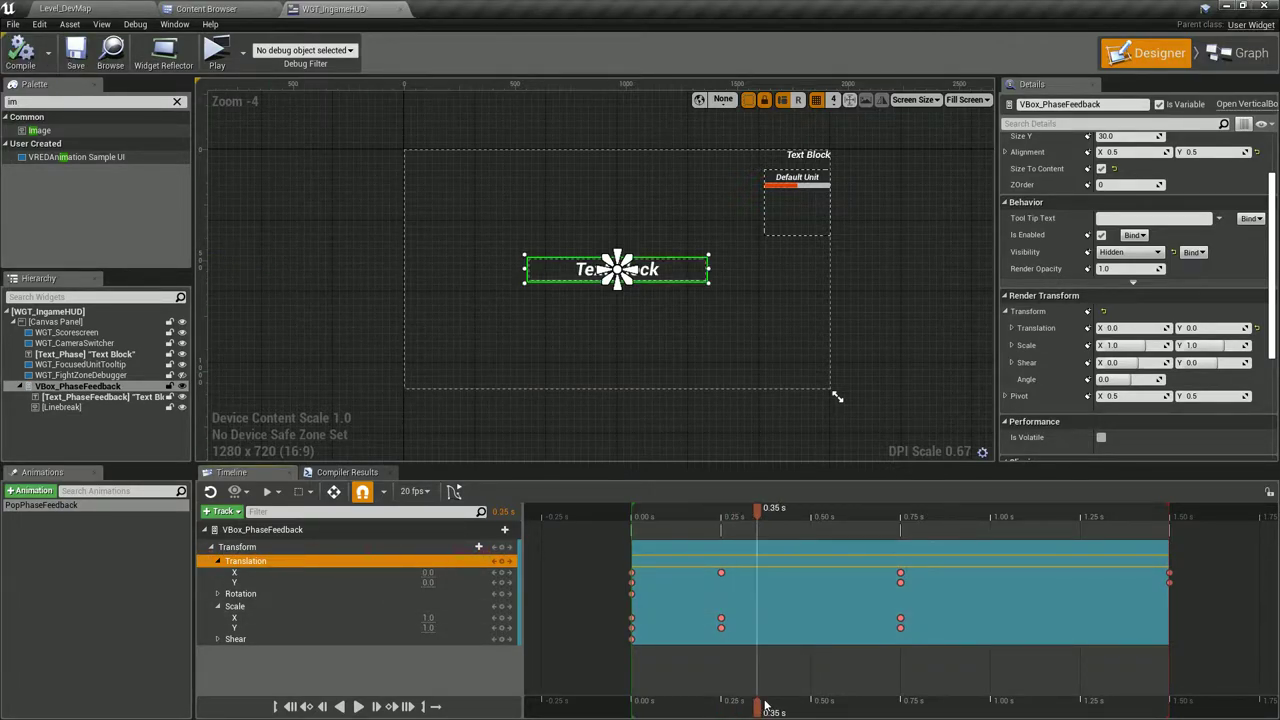
click(305, 708)
click(358, 707)
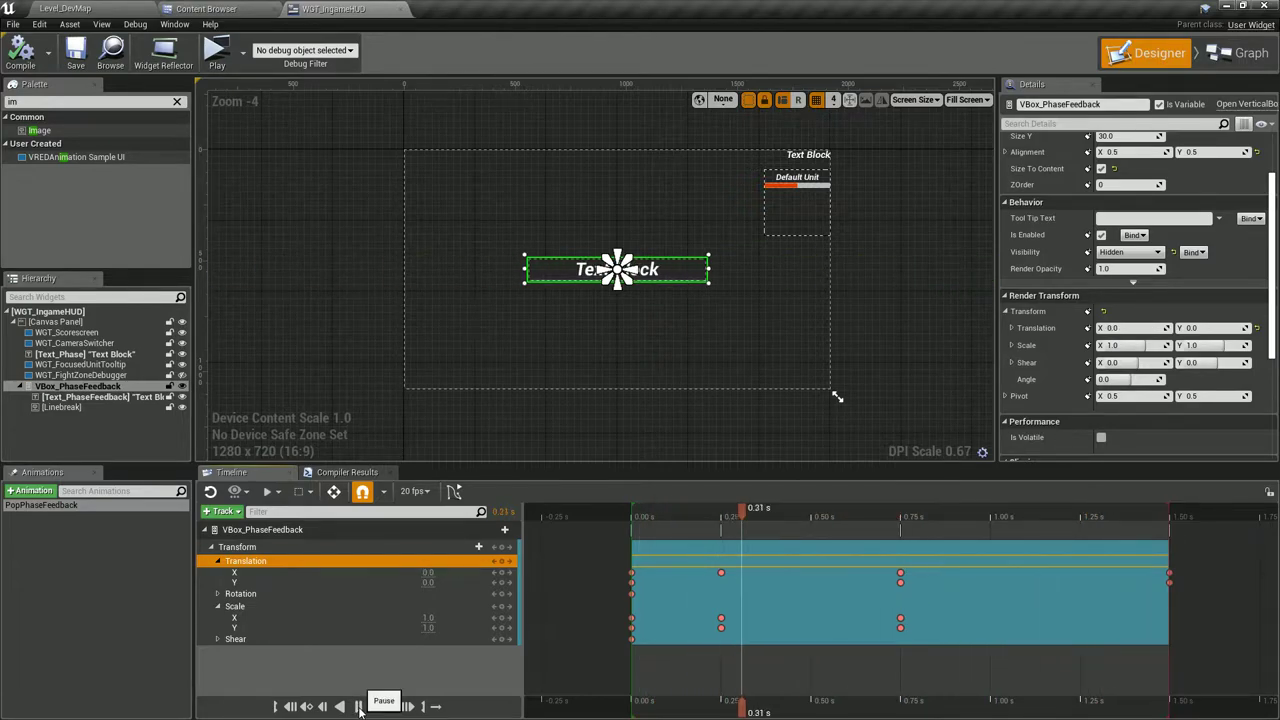
click(360, 707)
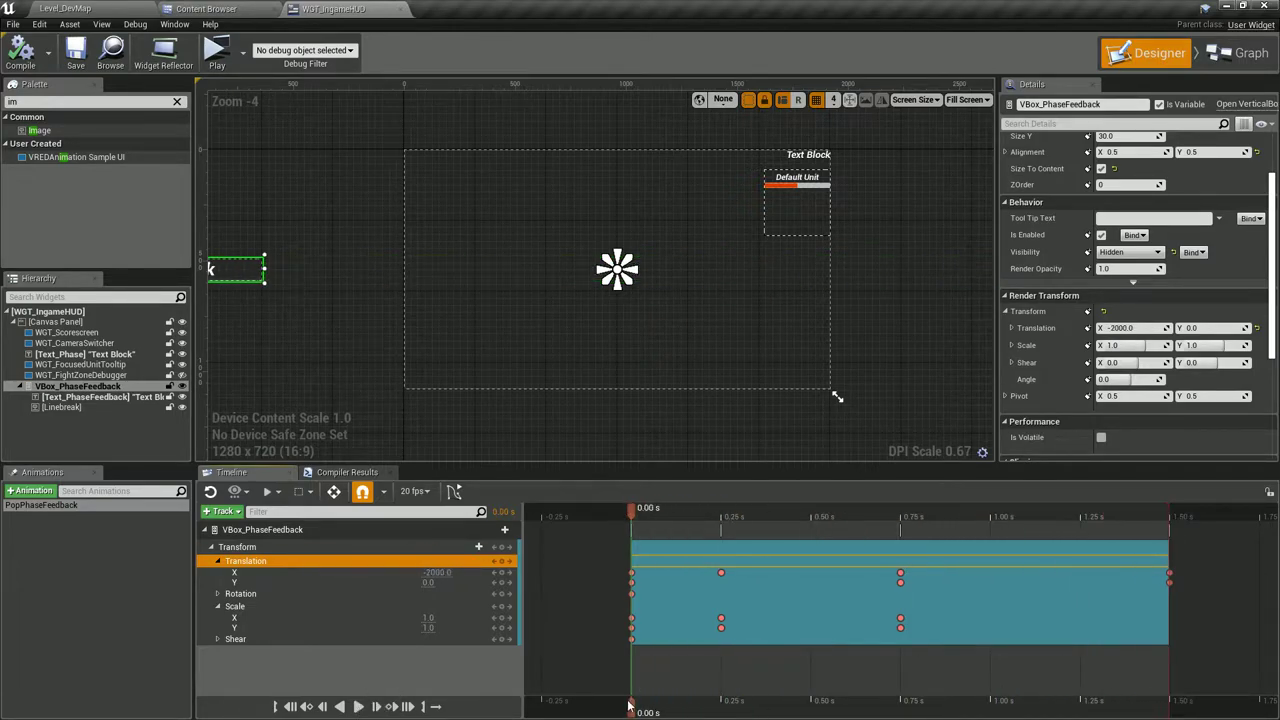
drag(632, 708, 780, 707)
mouse_move(905, 708)
mouse_down()
mouse_move(1022, 705)
mouse_move(908, 708)
mouse_up()
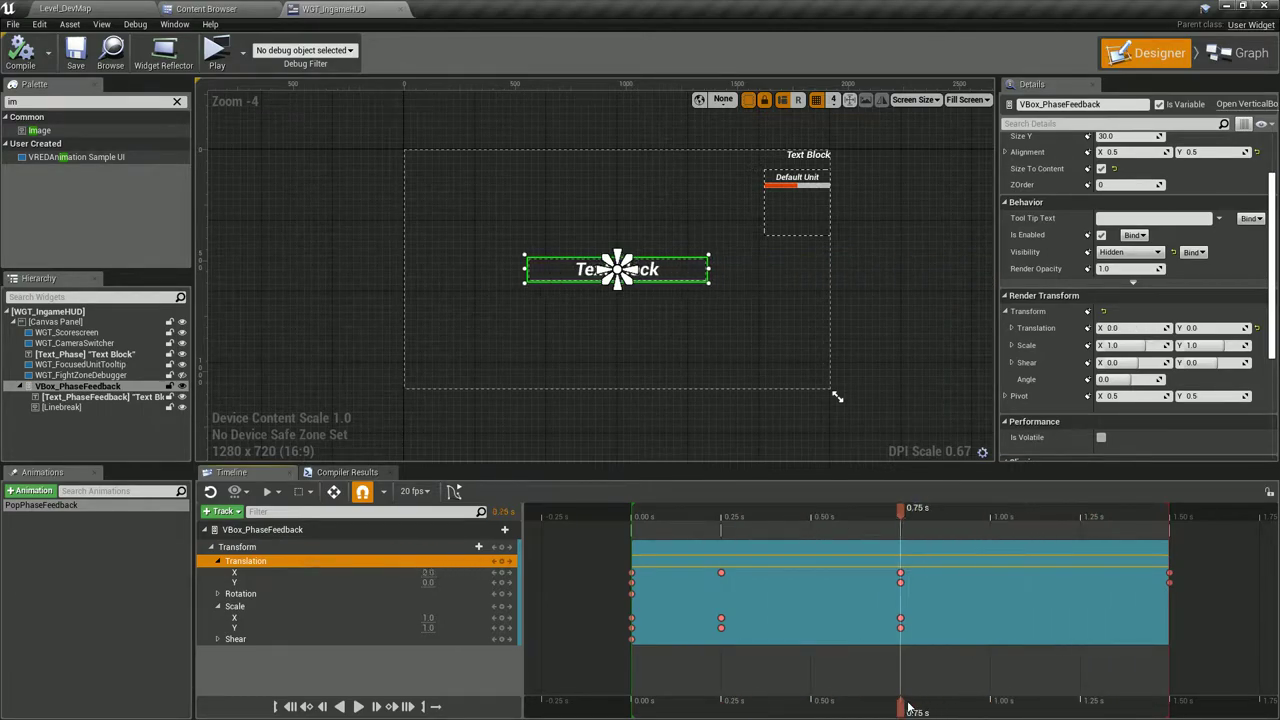
Add a Render Opacity track fading 1.0 to 0.0, compile, and drag the end key to 1.00 s.
click(503, 529)
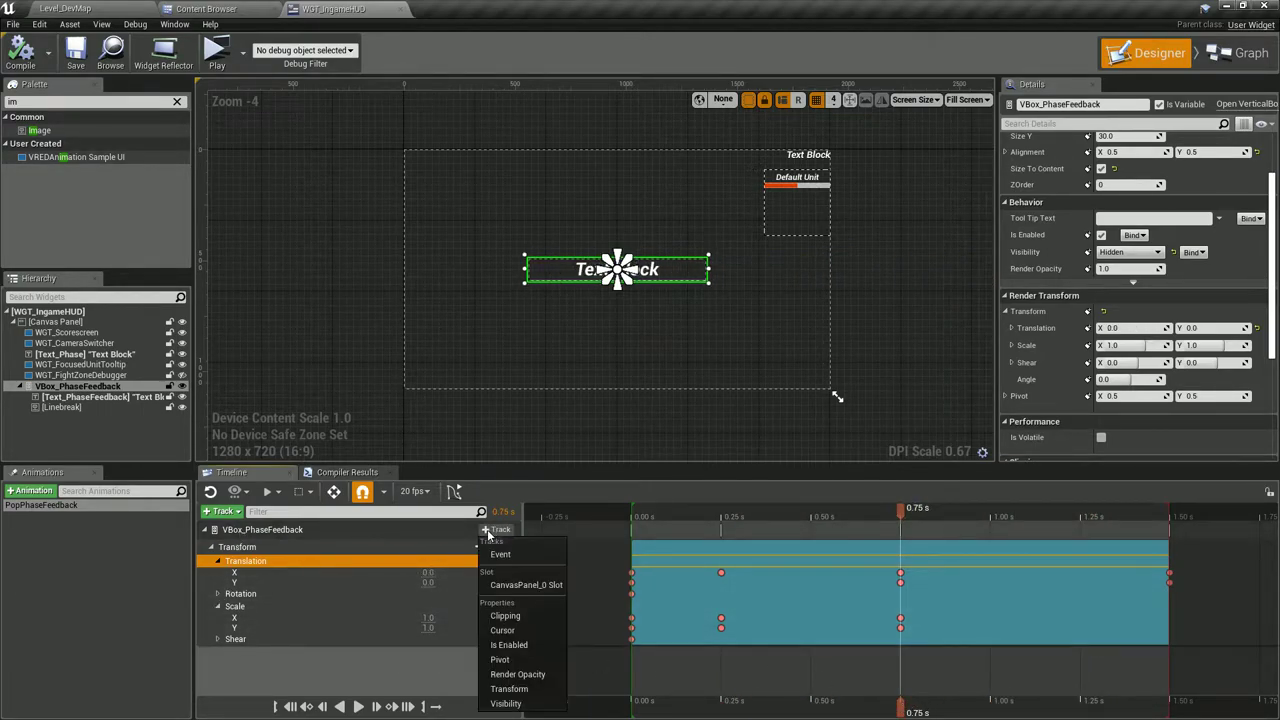
click(517, 674)
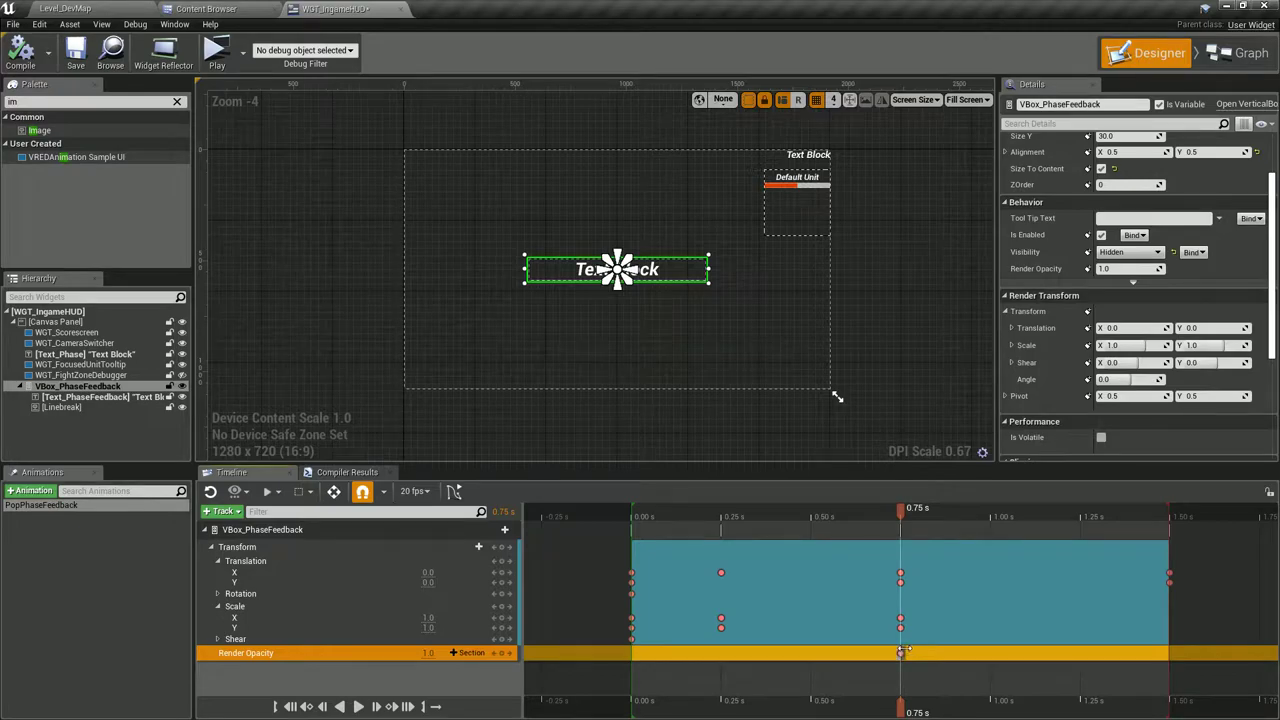
drag(903, 651, 1152, 648)
click(1168, 706)
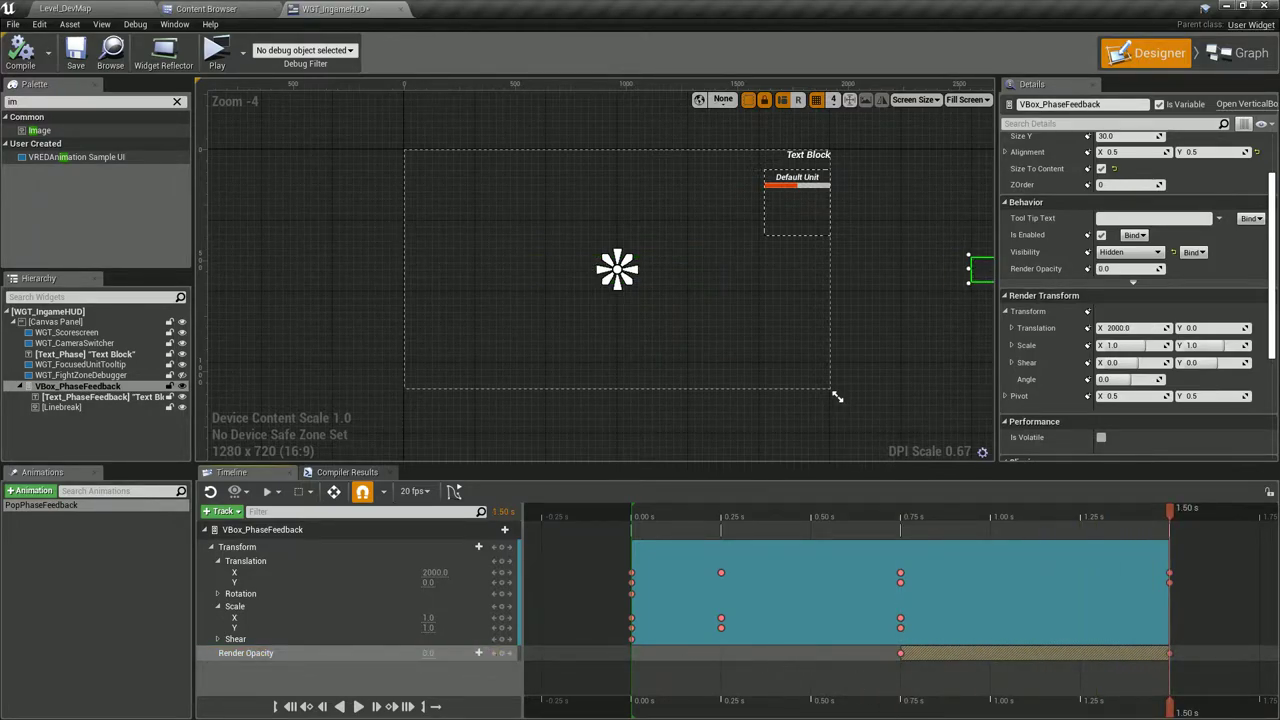
drag(1169, 706, 638, 706)
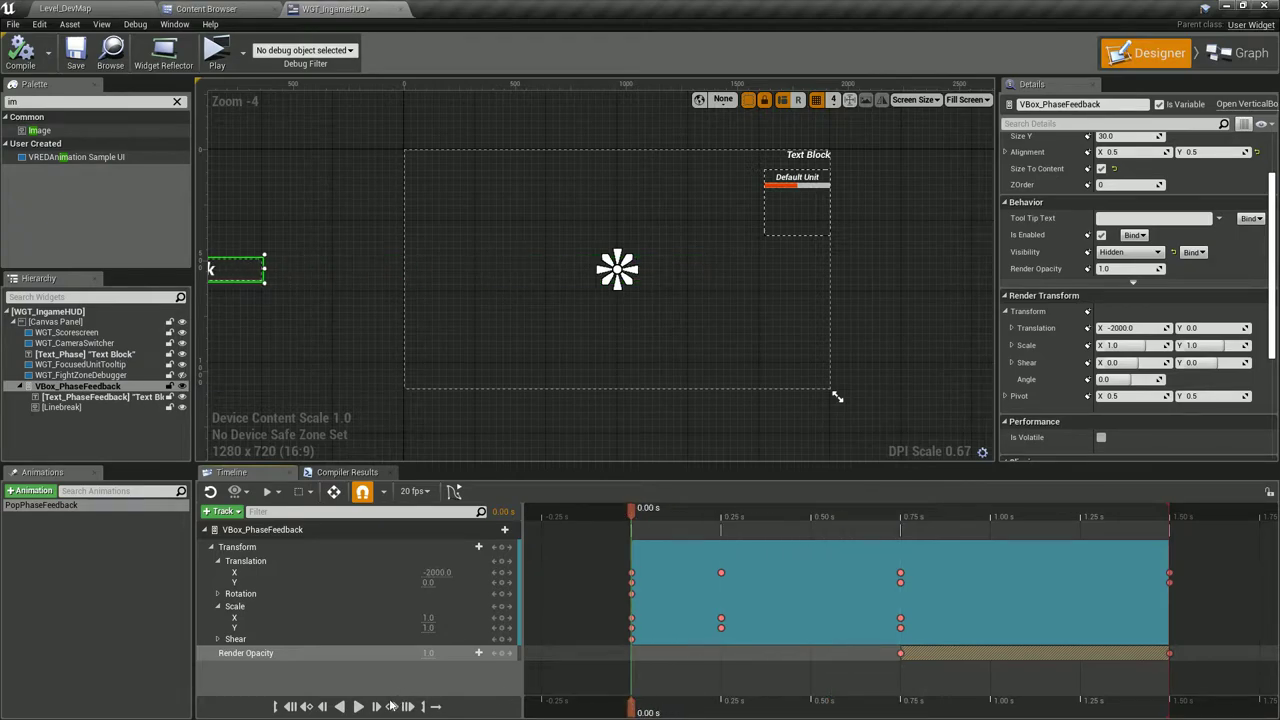
click(358, 706)
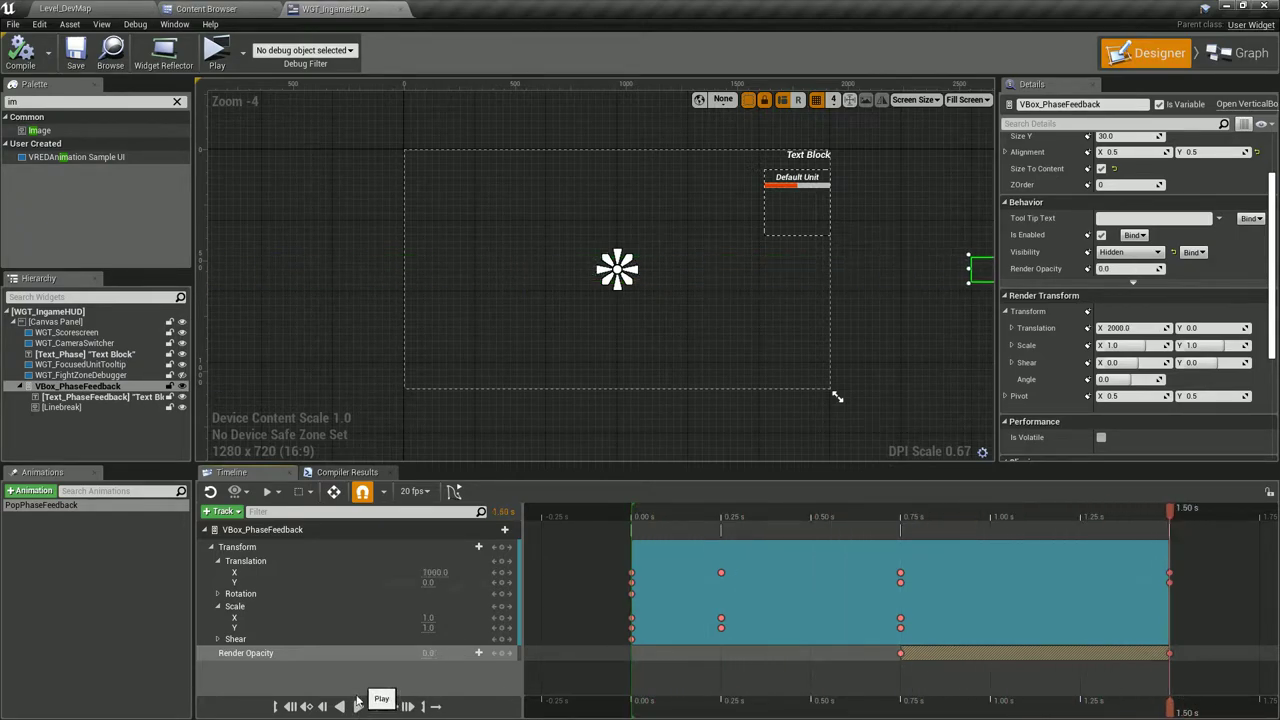
click(15, 40)
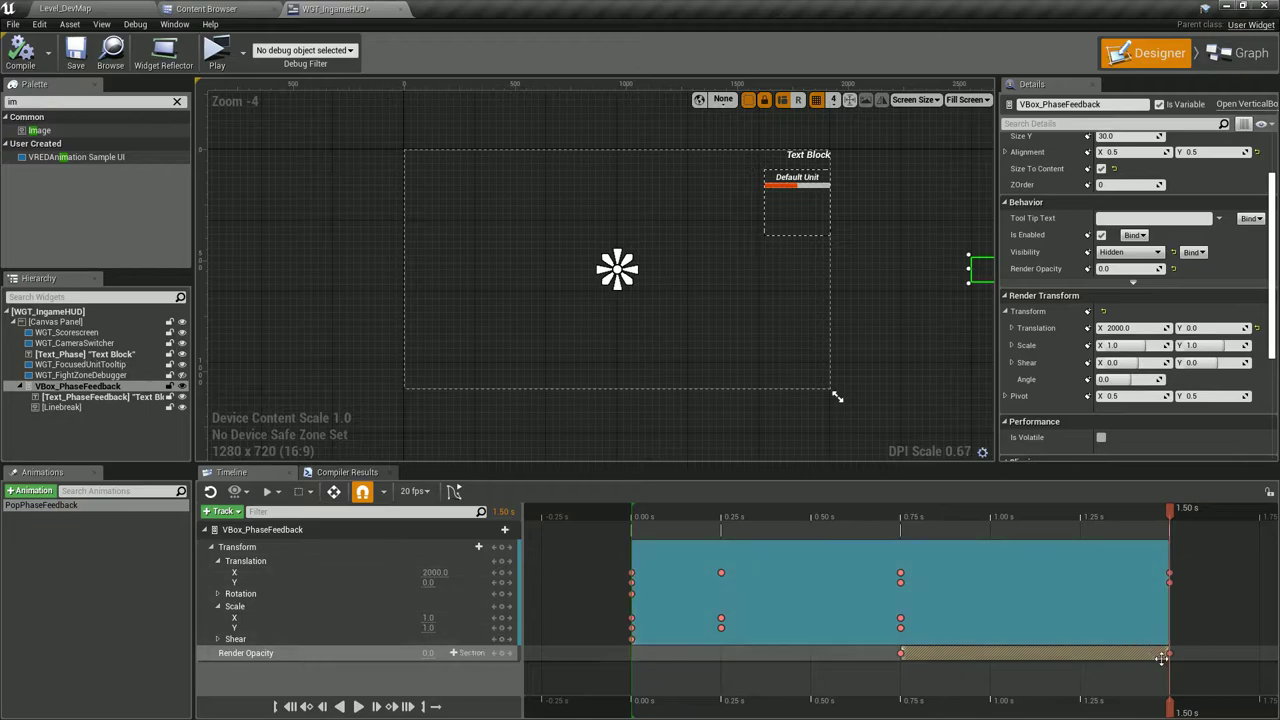
drag(1169, 653, 987, 655)
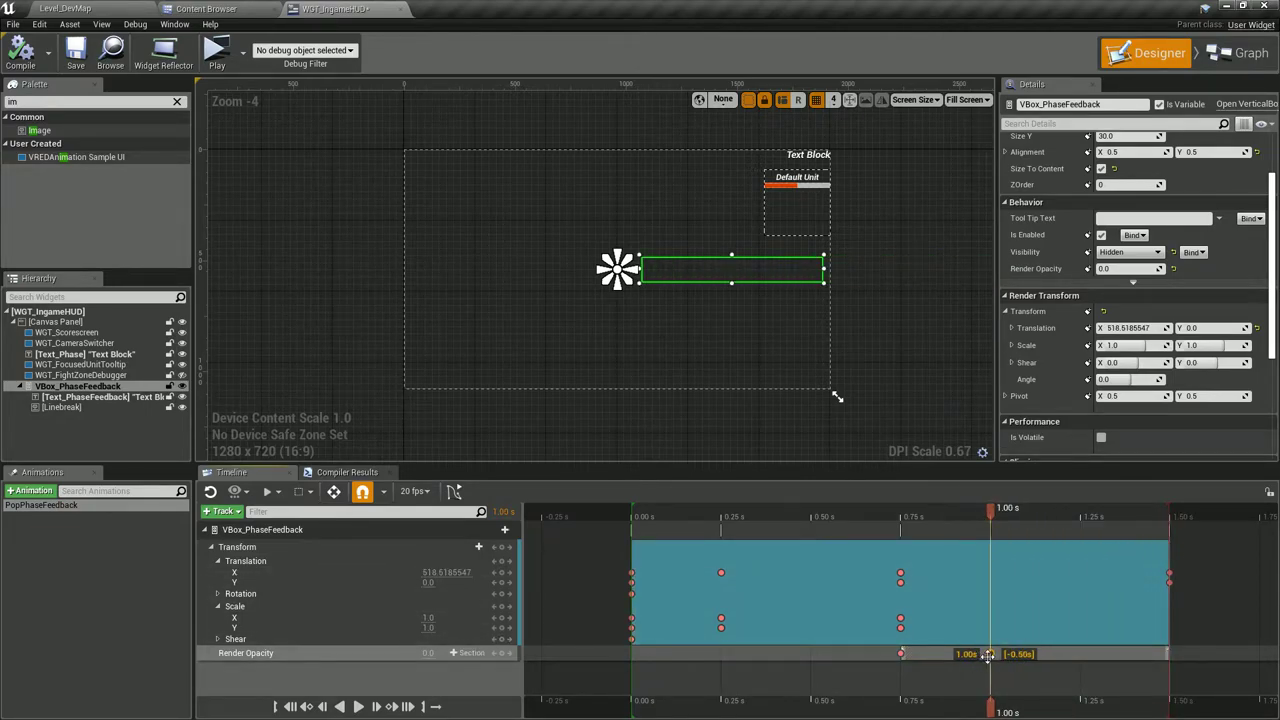
Save WGT_IngameHUD and test the HUD in a Play session.
click(20, 45)
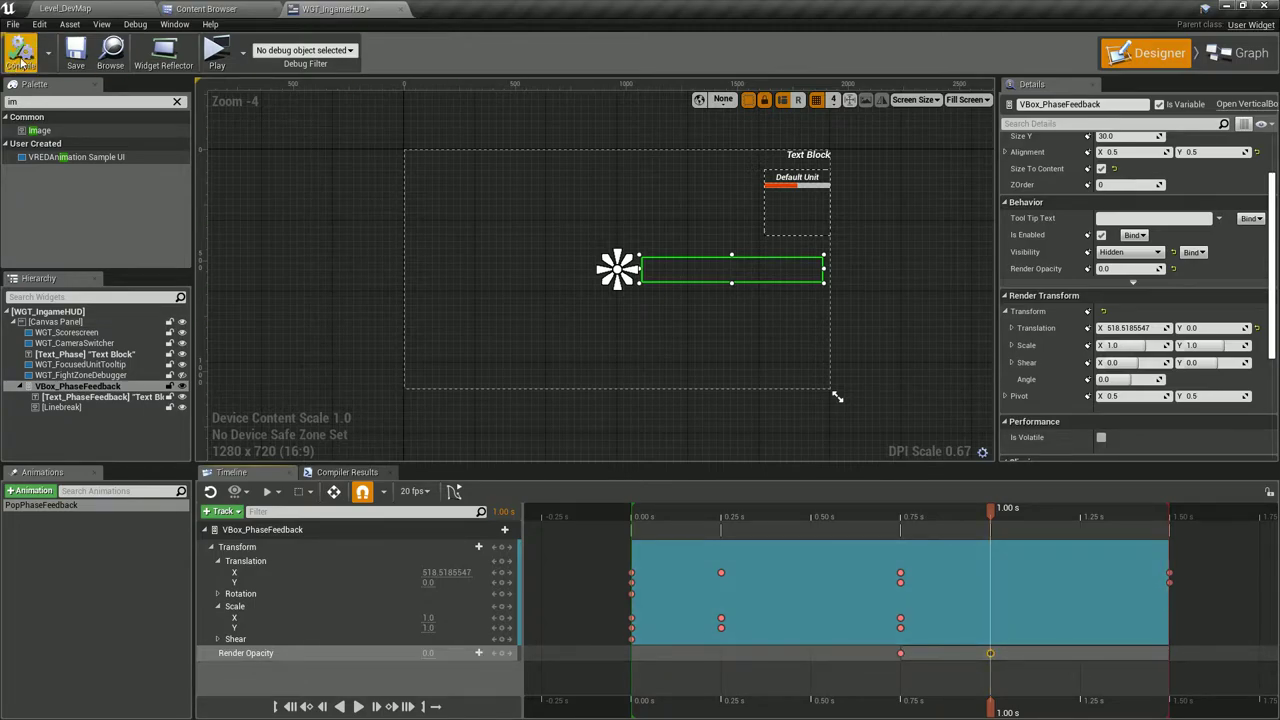
click(75, 50)
click(217, 55)
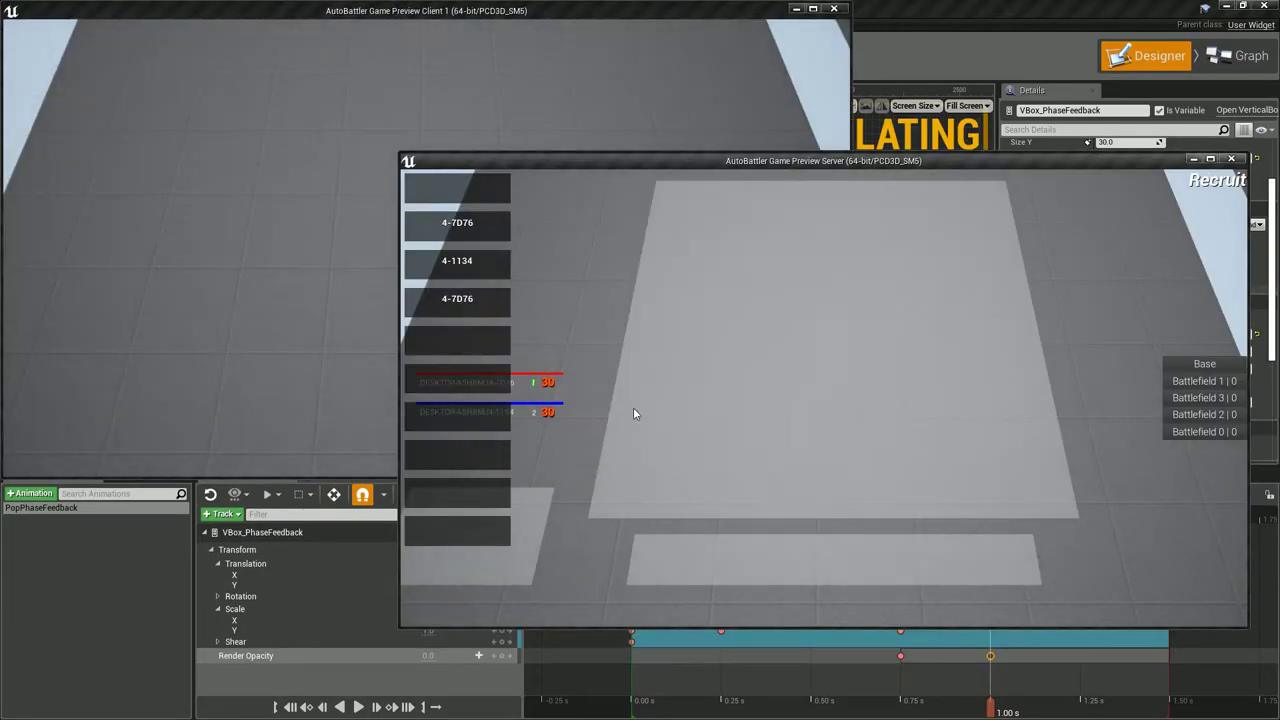
key(Escape)
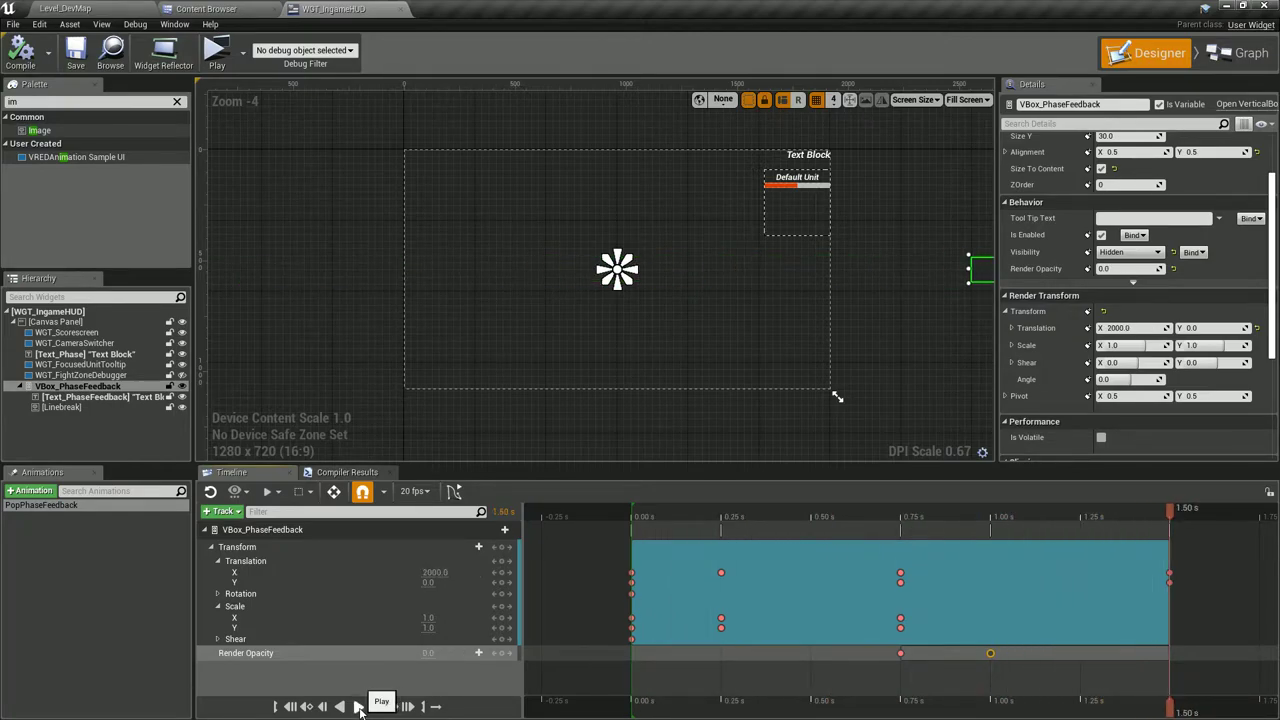
Key Render Opacity at 1.0 at 0.00 s and replay the fade.
click(360, 707)
click(663, 712)
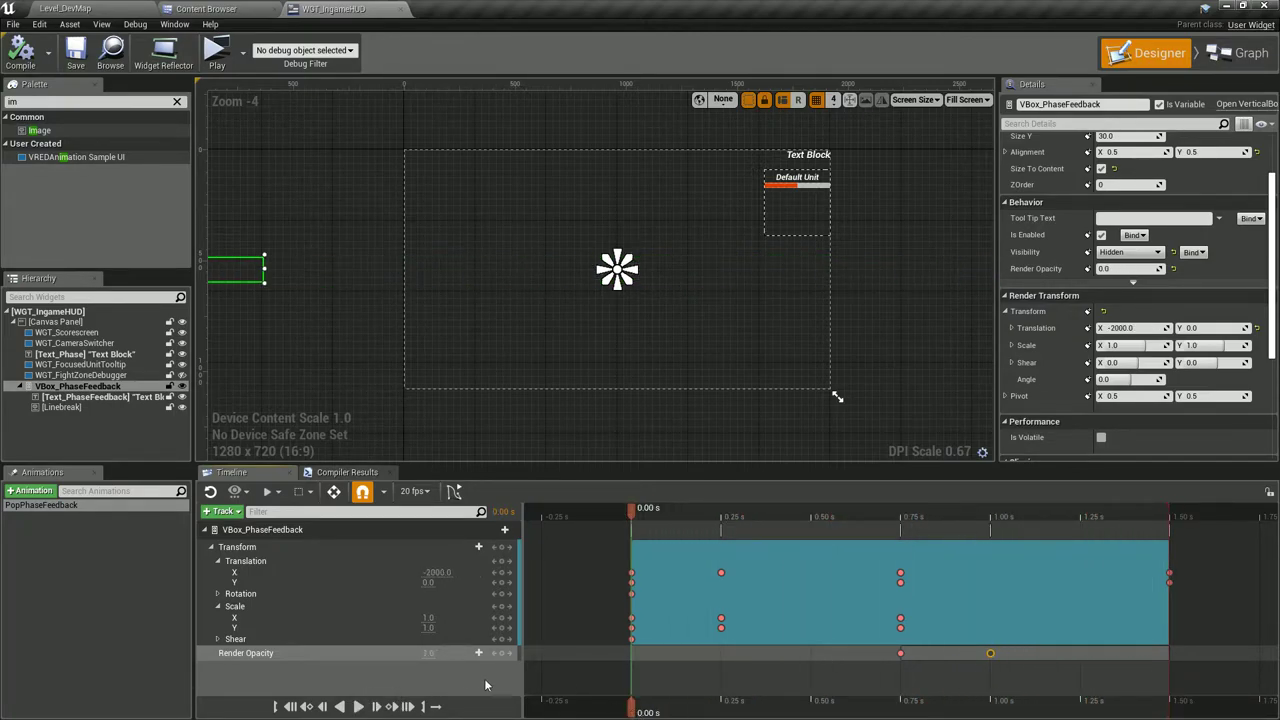
click(501, 653)
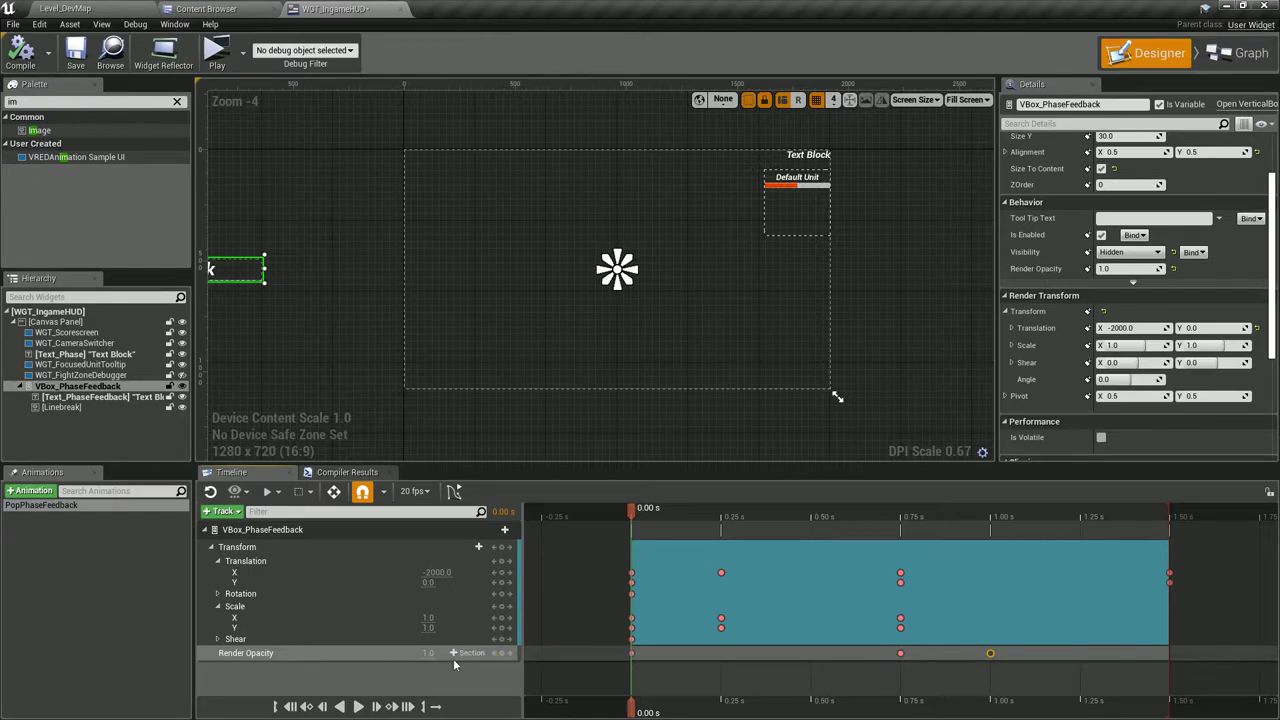
click(357, 707)
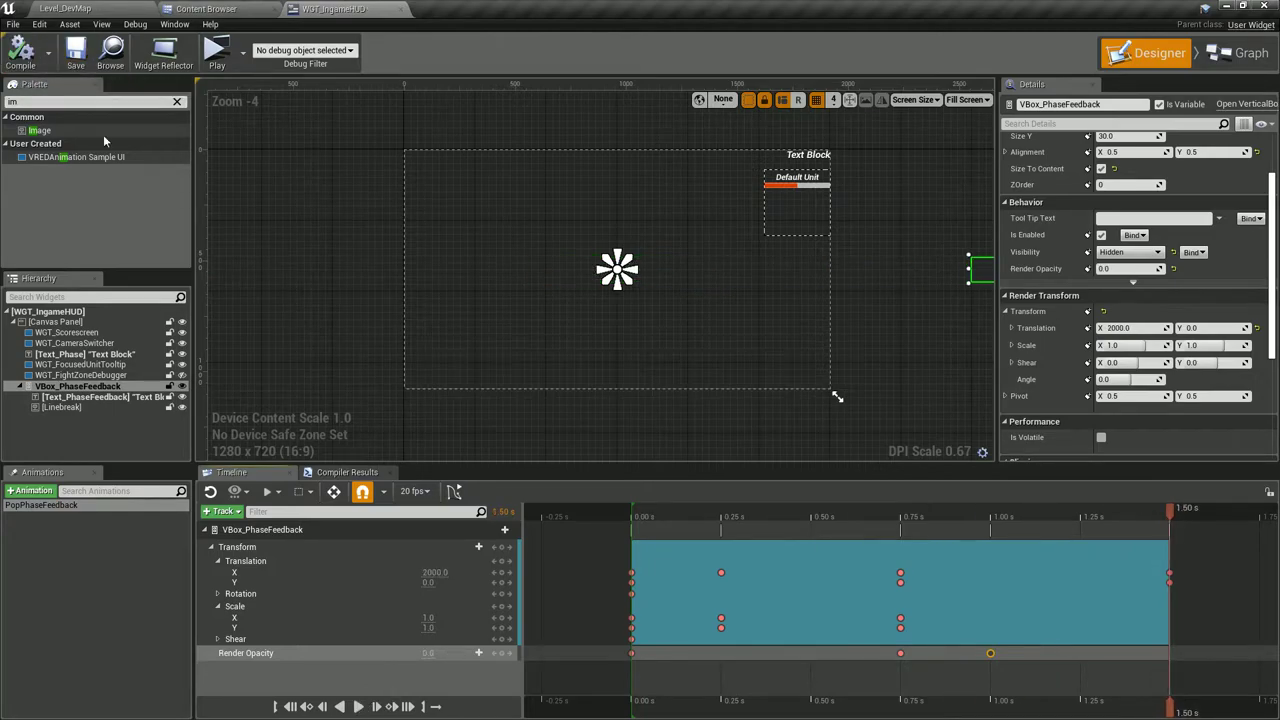
Select the PopPhaseFeedback animation and switch to the widget's Graph.
click(68, 541)
click(40, 505)
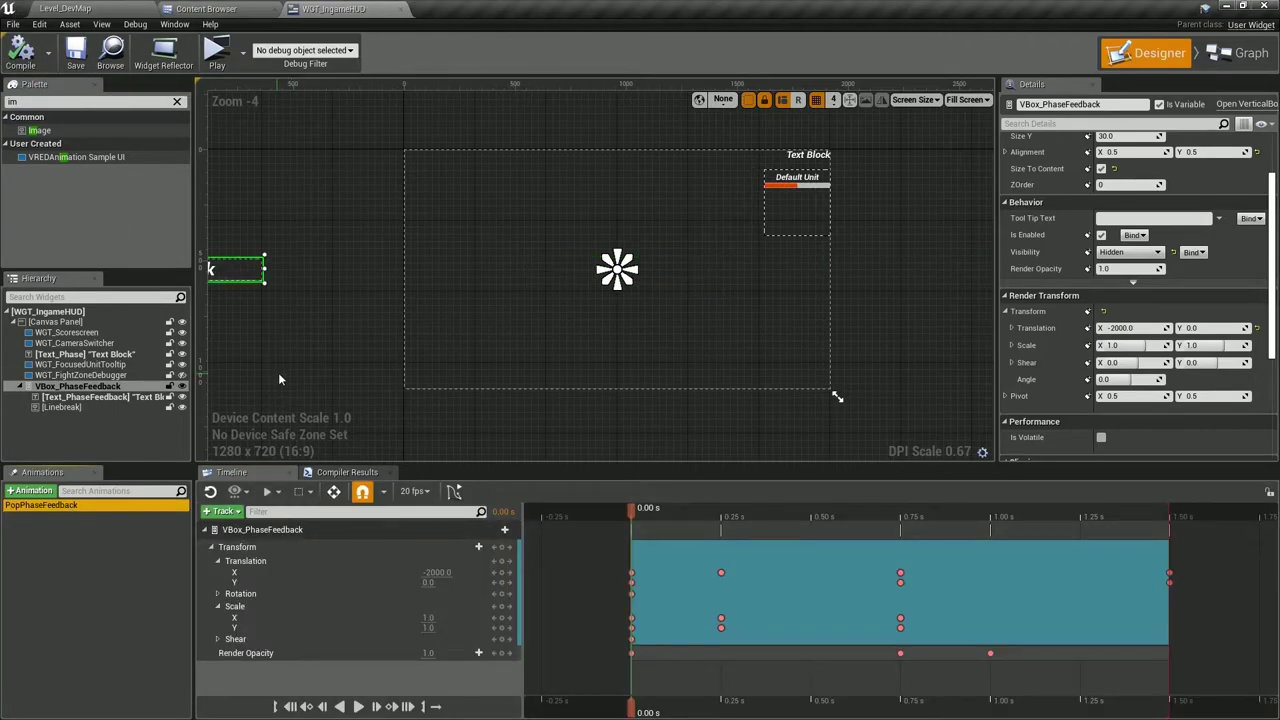
click(1210, 55)
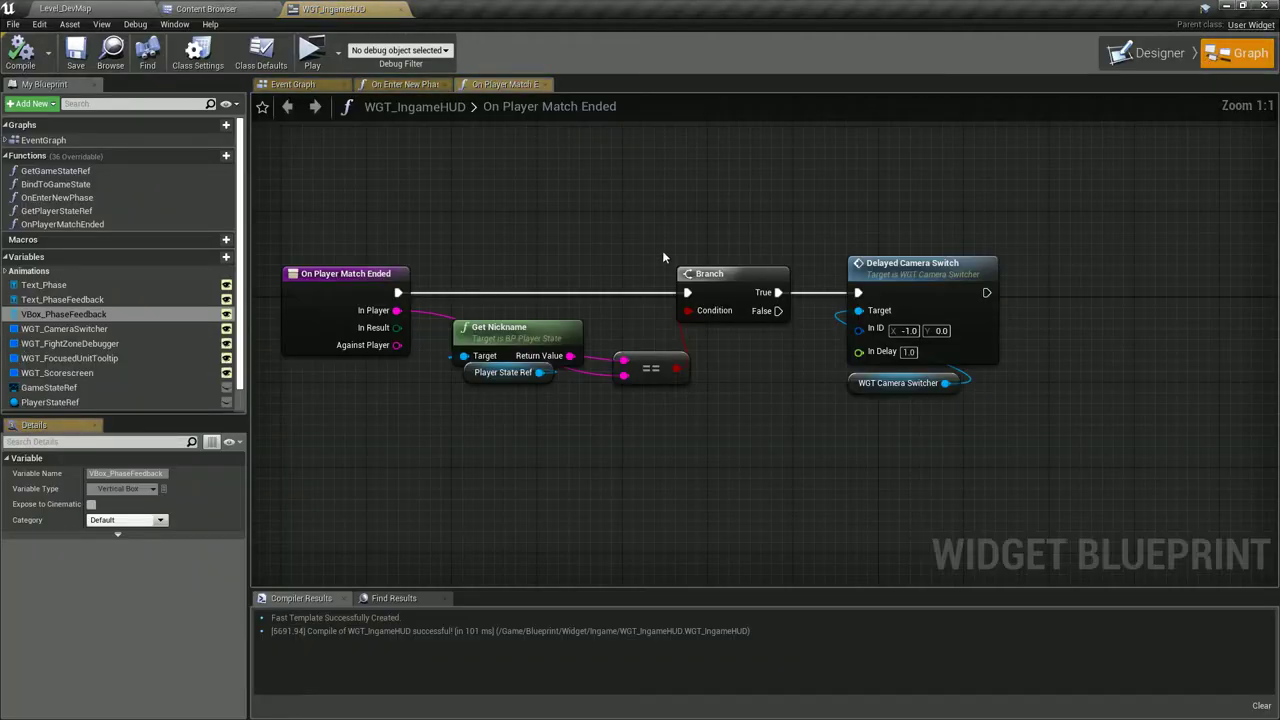
Add a new function named DisplayPhaseFeedback.
click(226, 155)
text(PopPhaseFeed)
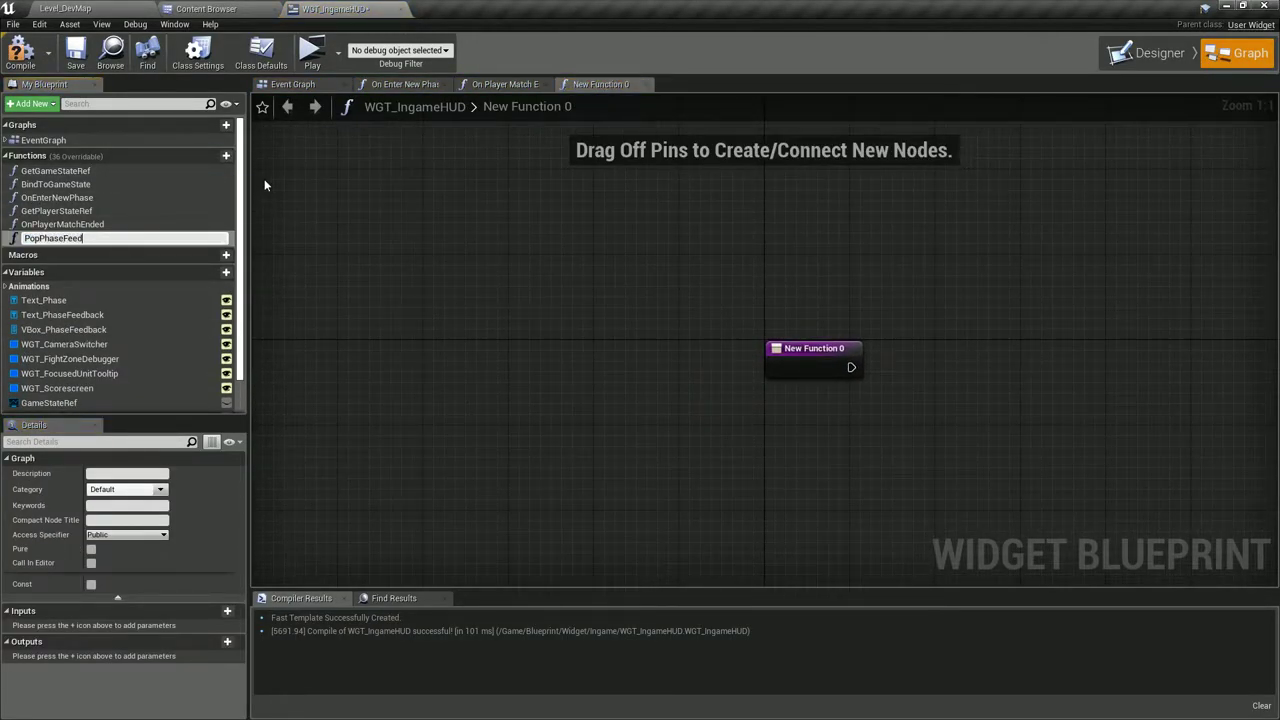
text(back)
key(Escape)
text(S)
text(ayPhaseFeedbac)
text(k)
key(Return)
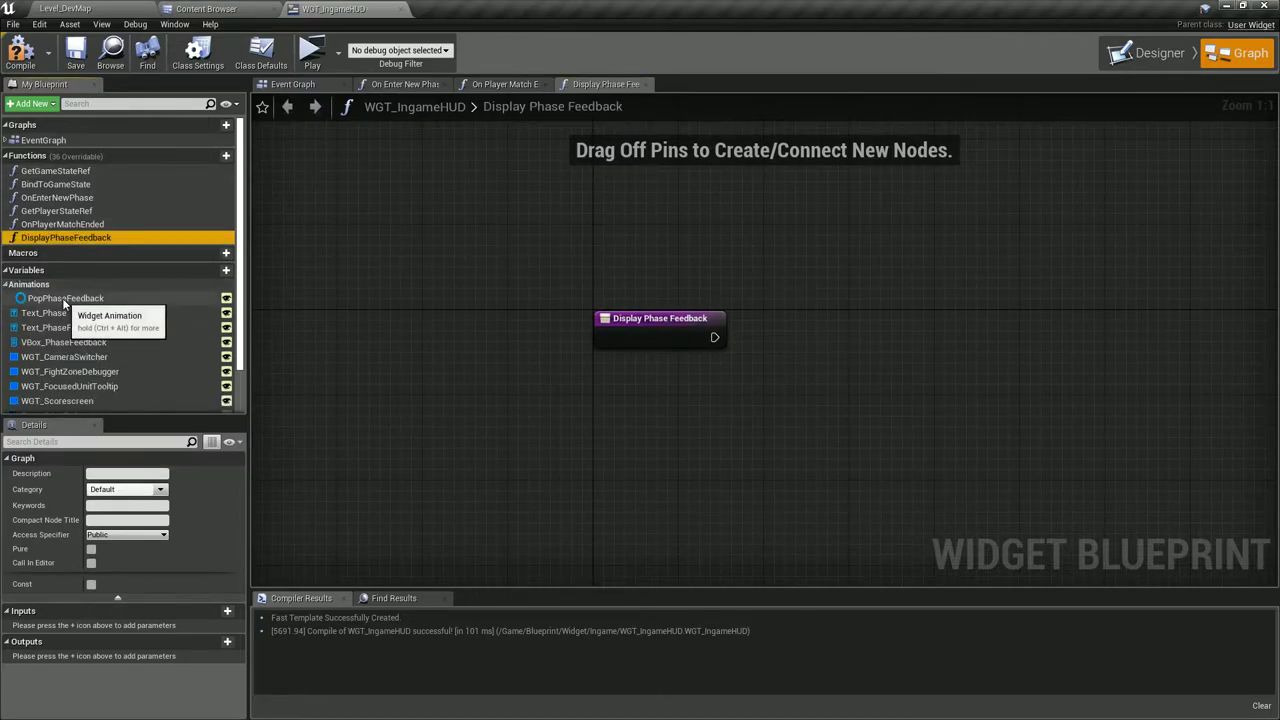
Drop a PopPhaseFeedback getter into the graph and wire it to a Play Animation node.
mouse_move(65, 298)
ctrl+mouse_down()
mouse_move(640, 395)
mouse_move(815, 396)
mouse_move(823, 308)
ctrl+mouse_up()
text(play anim)
key(Return)
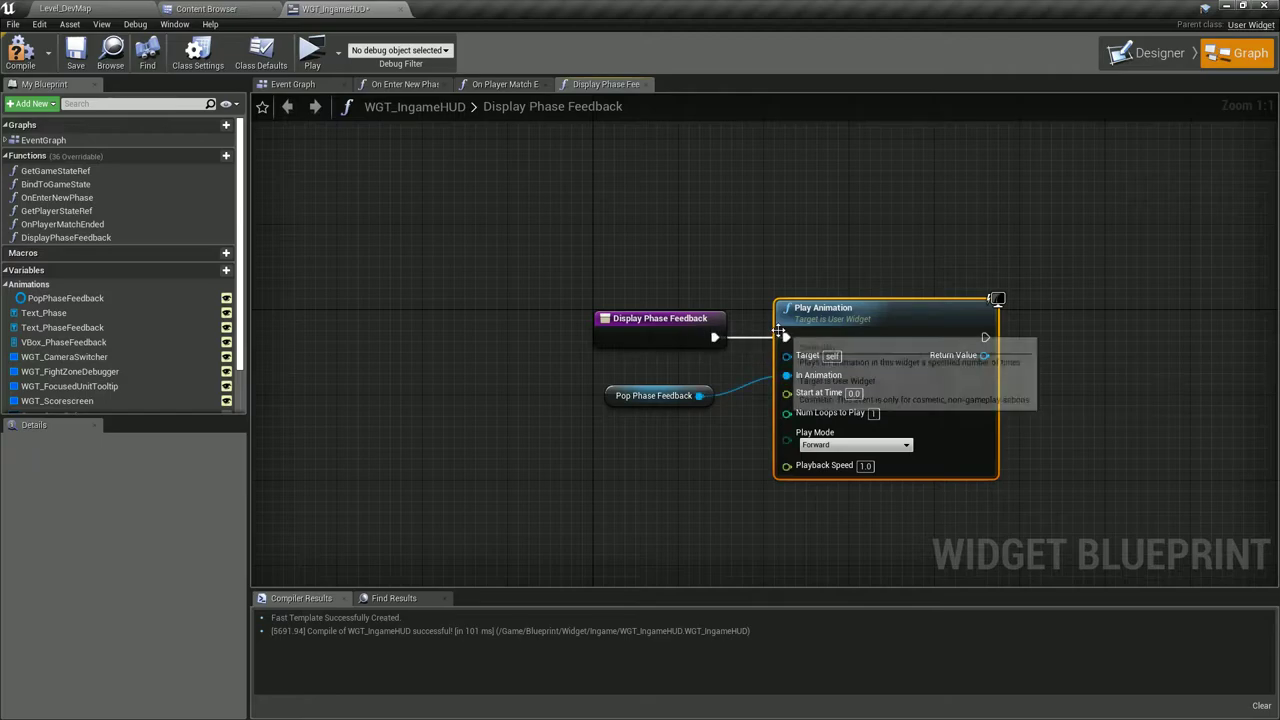
Set GetGameStateRef's category to Utilities and BindToGameState's to Initialization.
scroll(110, 330, down, 3)
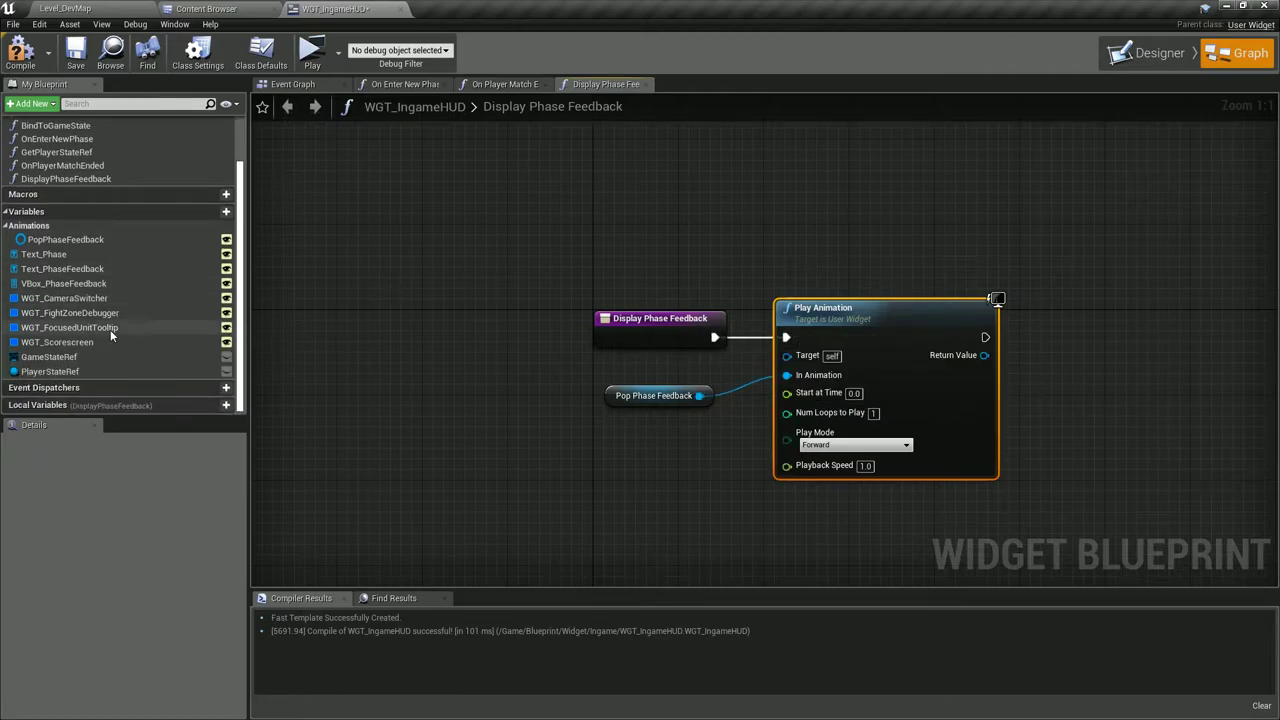
scroll(109, 330, up, 3)
scroll(101, 376, down, 3)
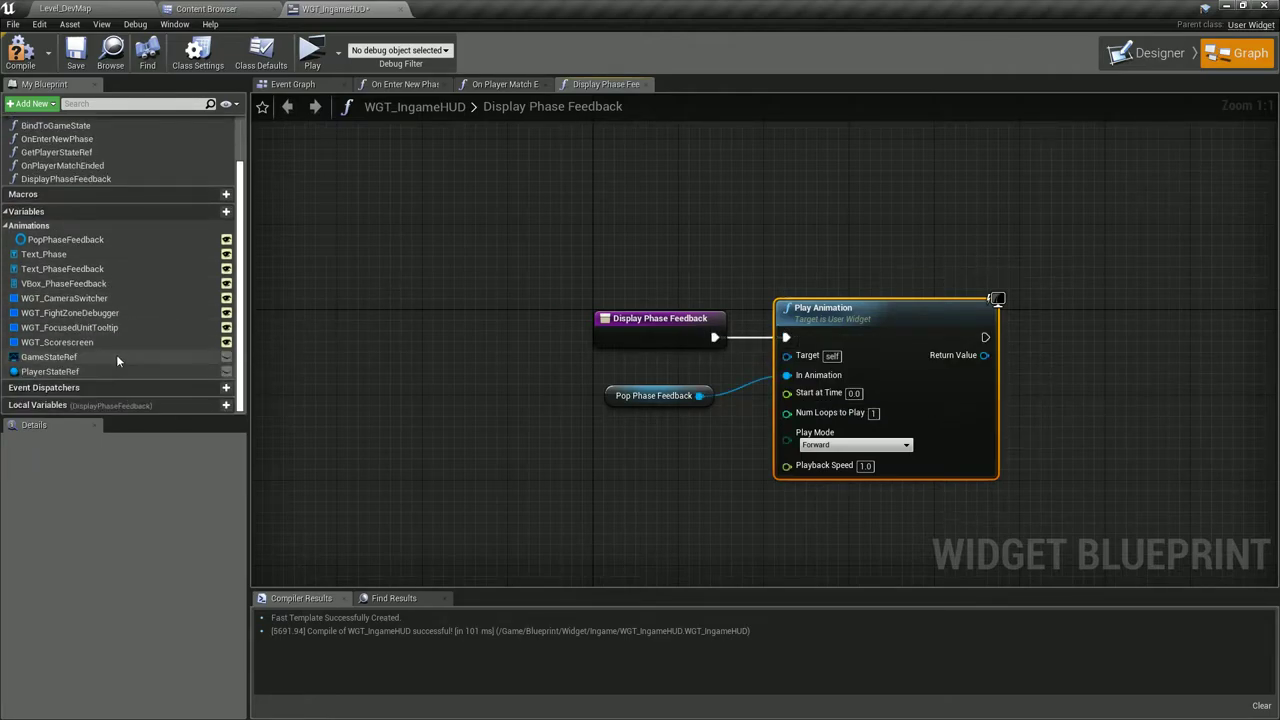
scroll(114, 258, up, 3)
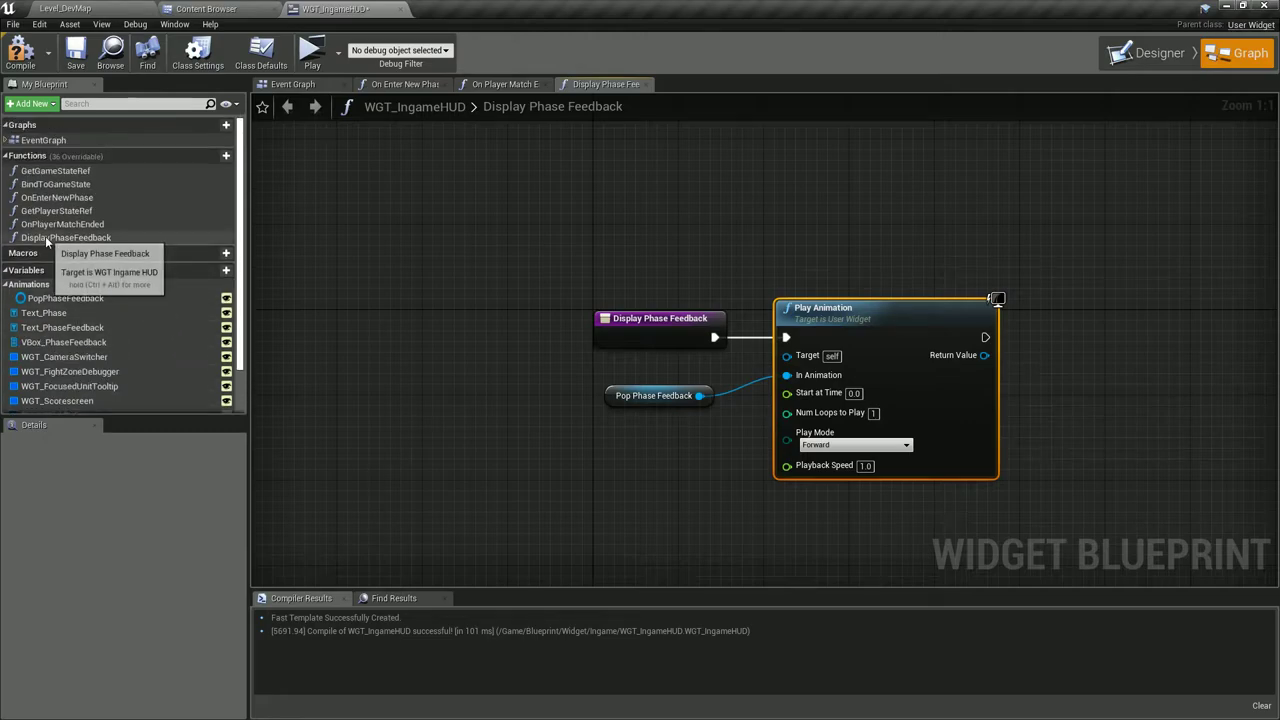
click(97, 170)
text(Util)
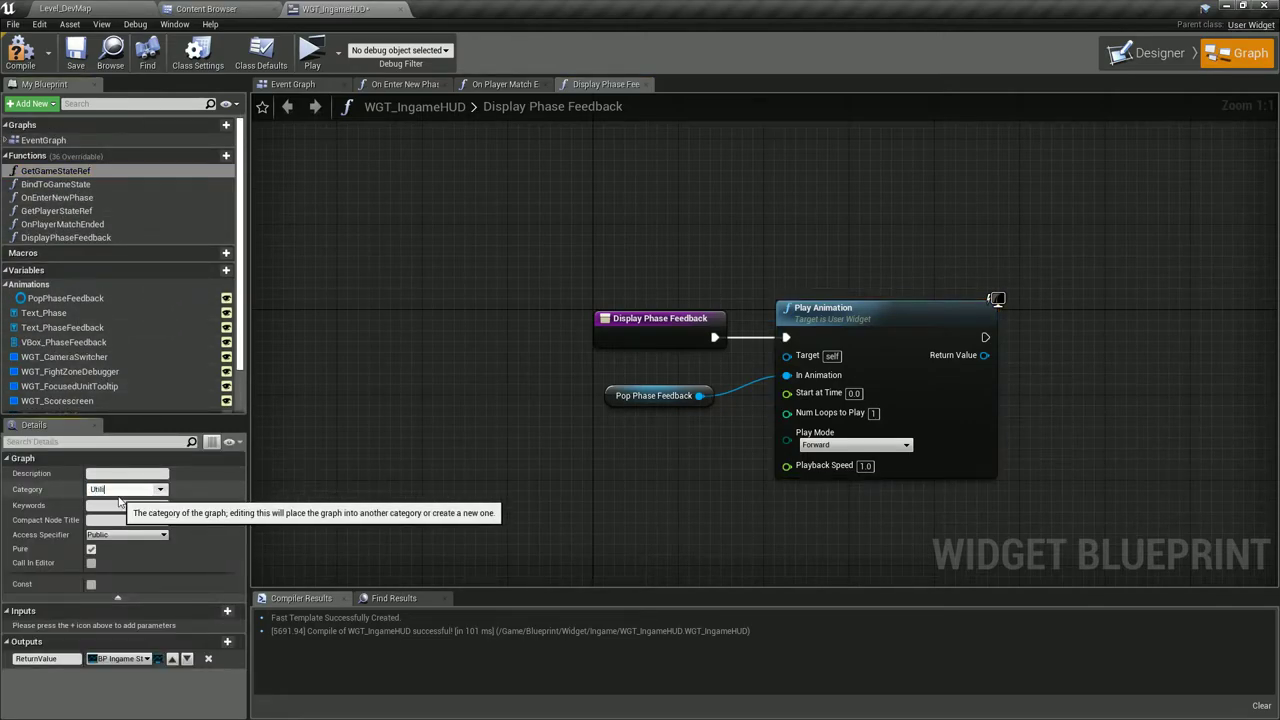
text(ities)
key(Return)
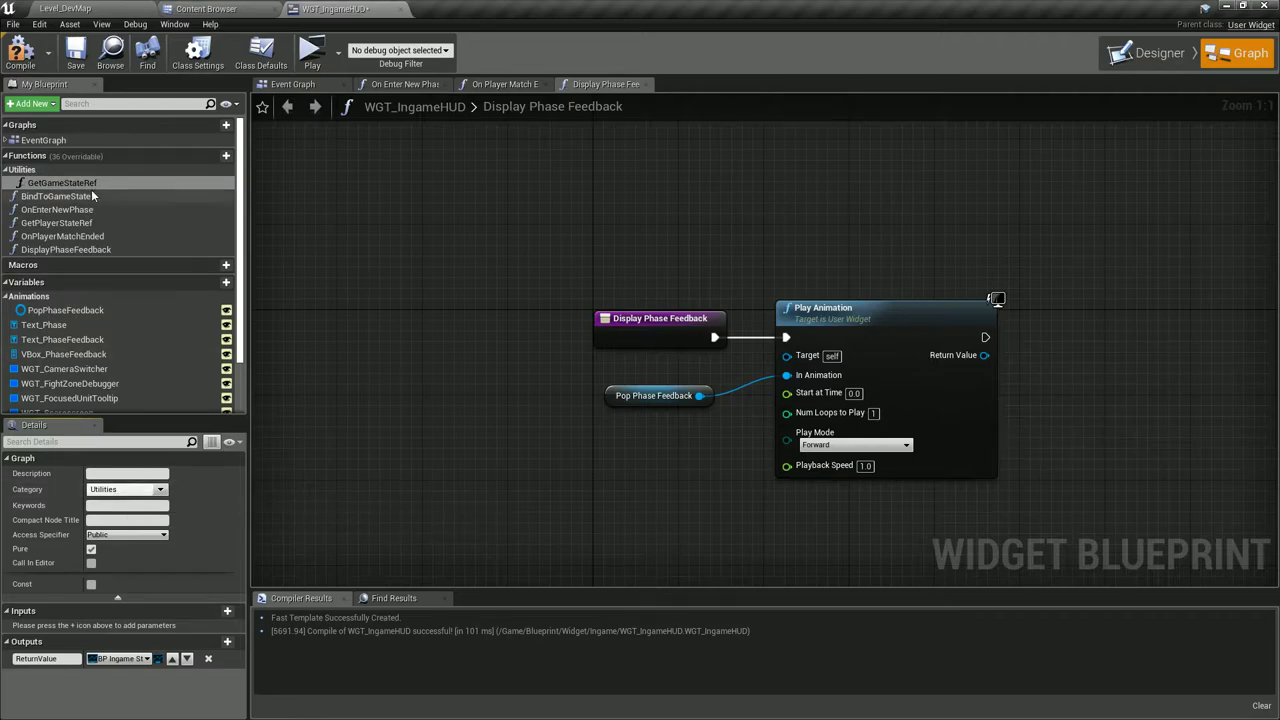
click(76, 197)
click(119, 490)
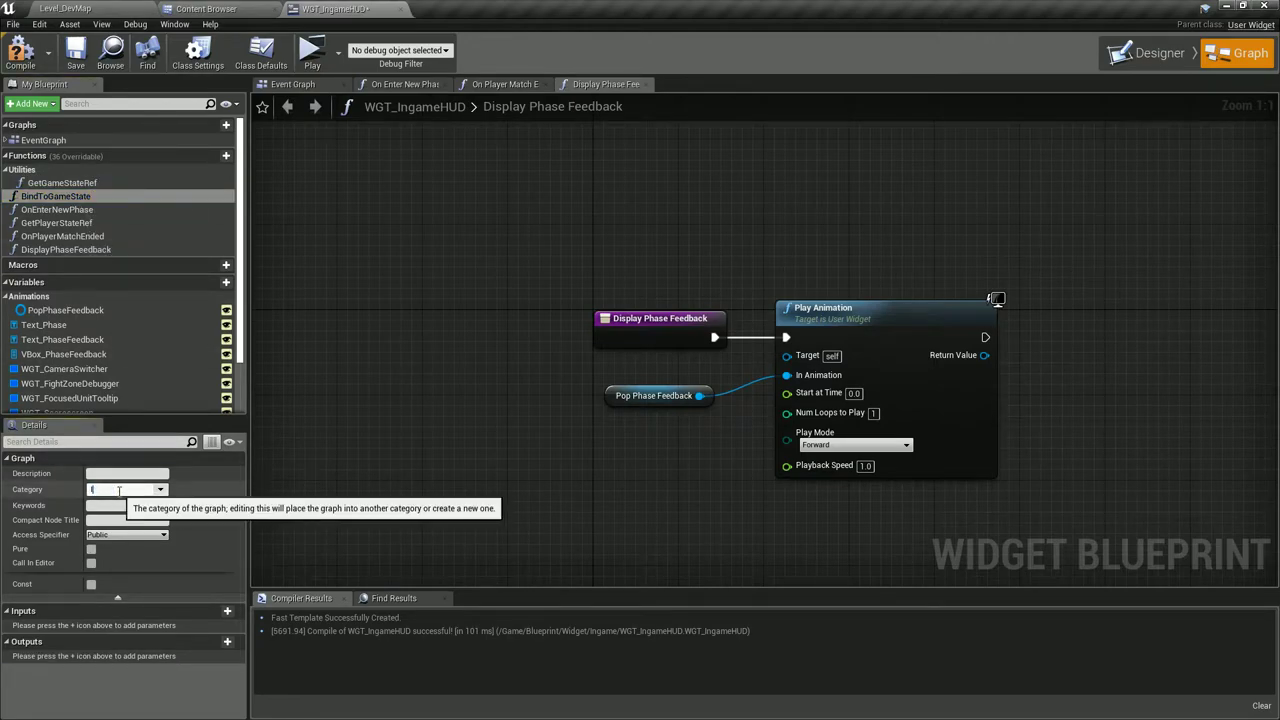
text(Initialization)
key(Return)
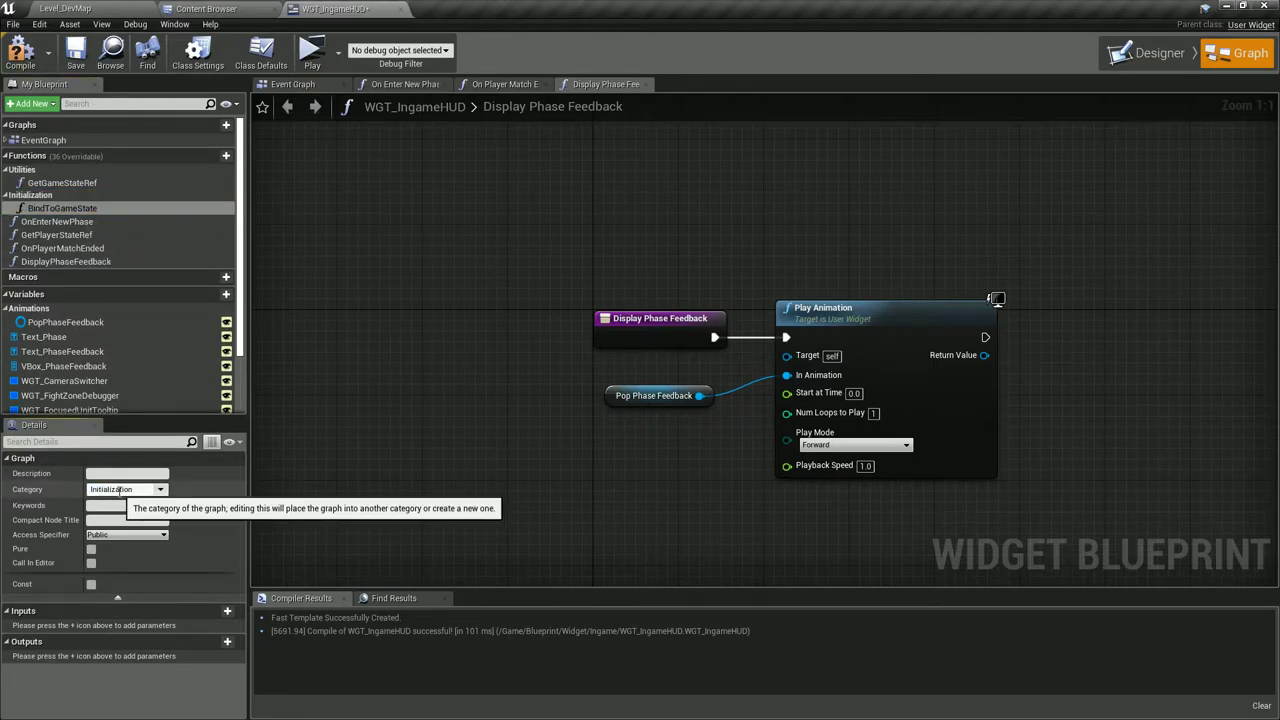
Put OnEnterNewPhase and OnPlayerMatchEnded under Events and GetPlayerStateRef under Utilities.
click(57, 221)
click(120, 489)
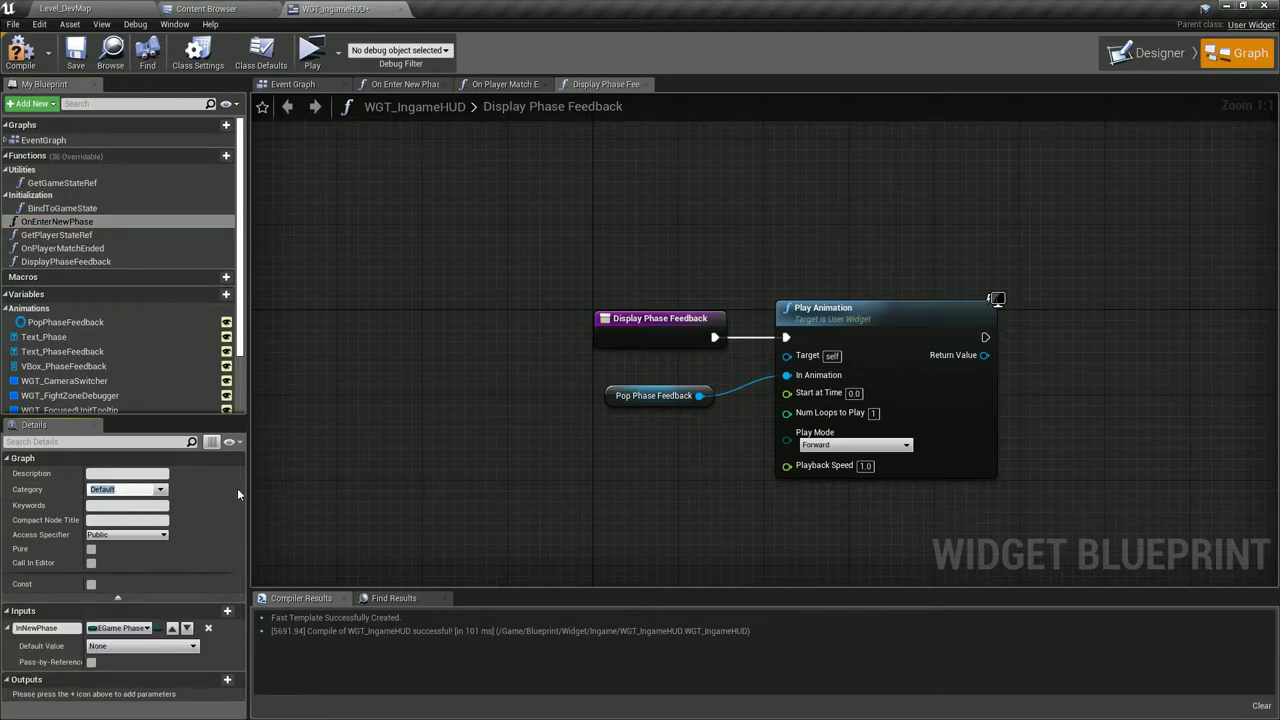
text(Events)
key(Return)
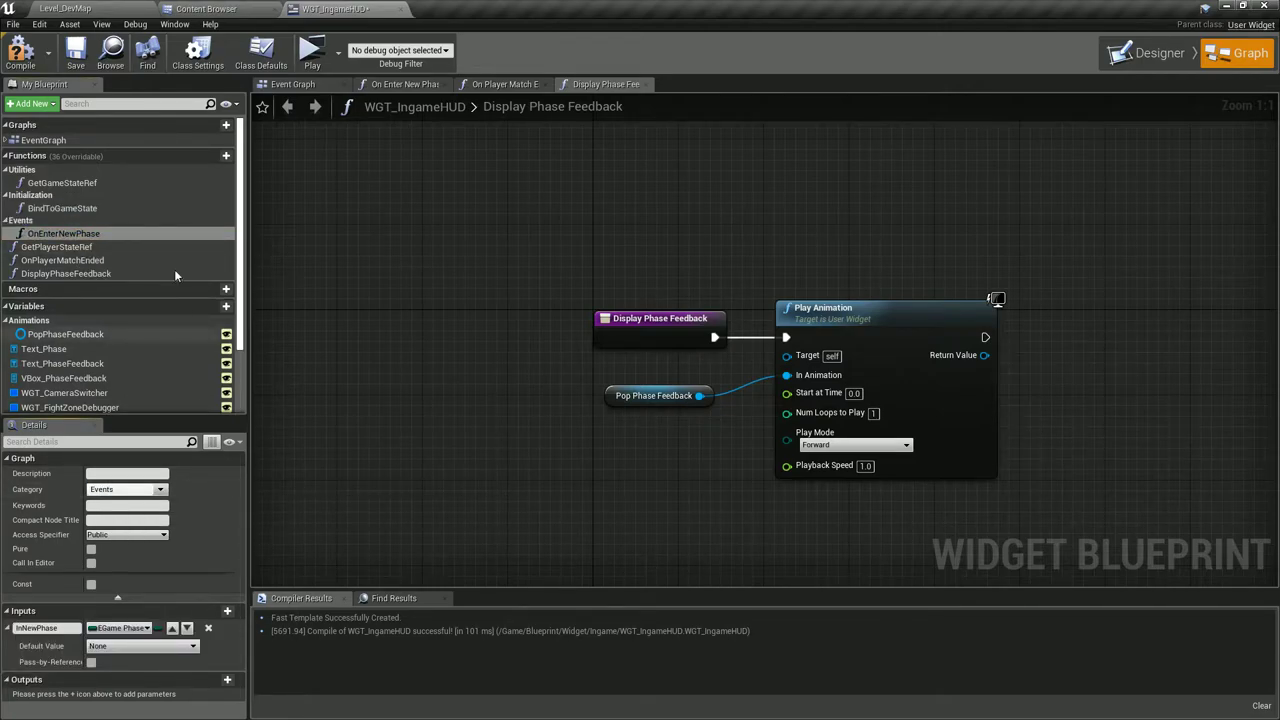
drag(57, 247, 60, 183)
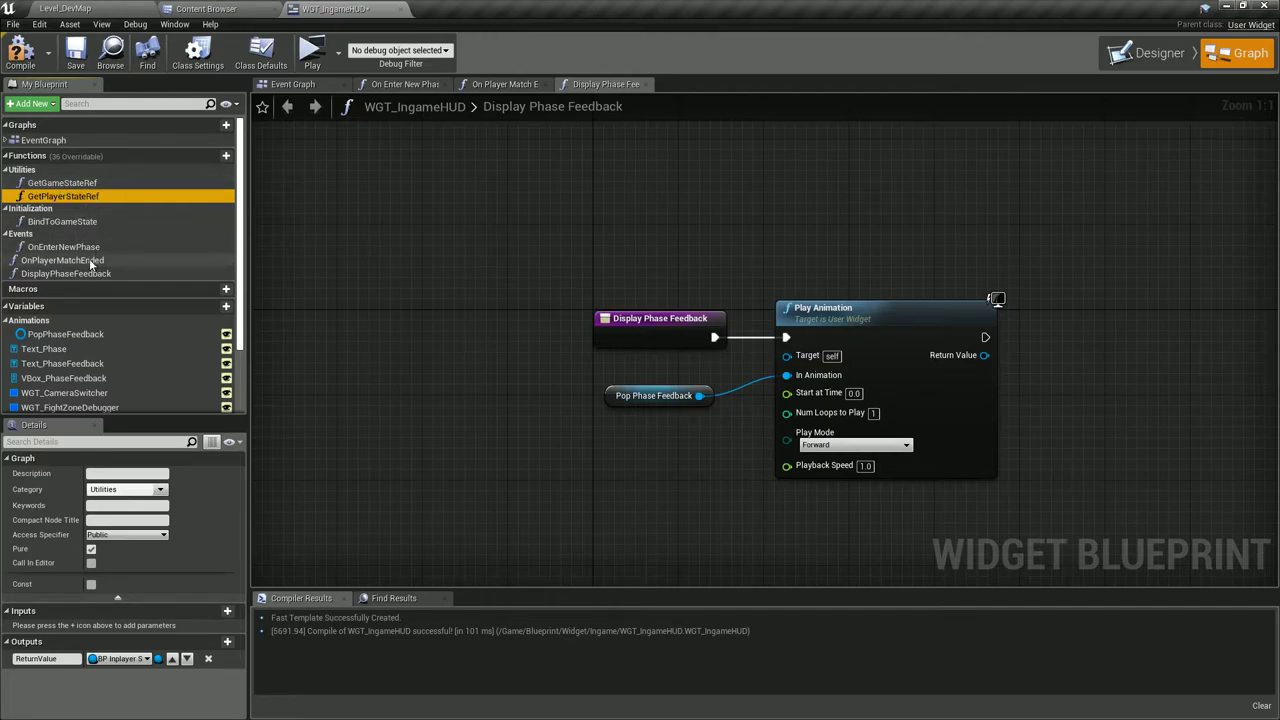
drag(90, 264, 55, 247)
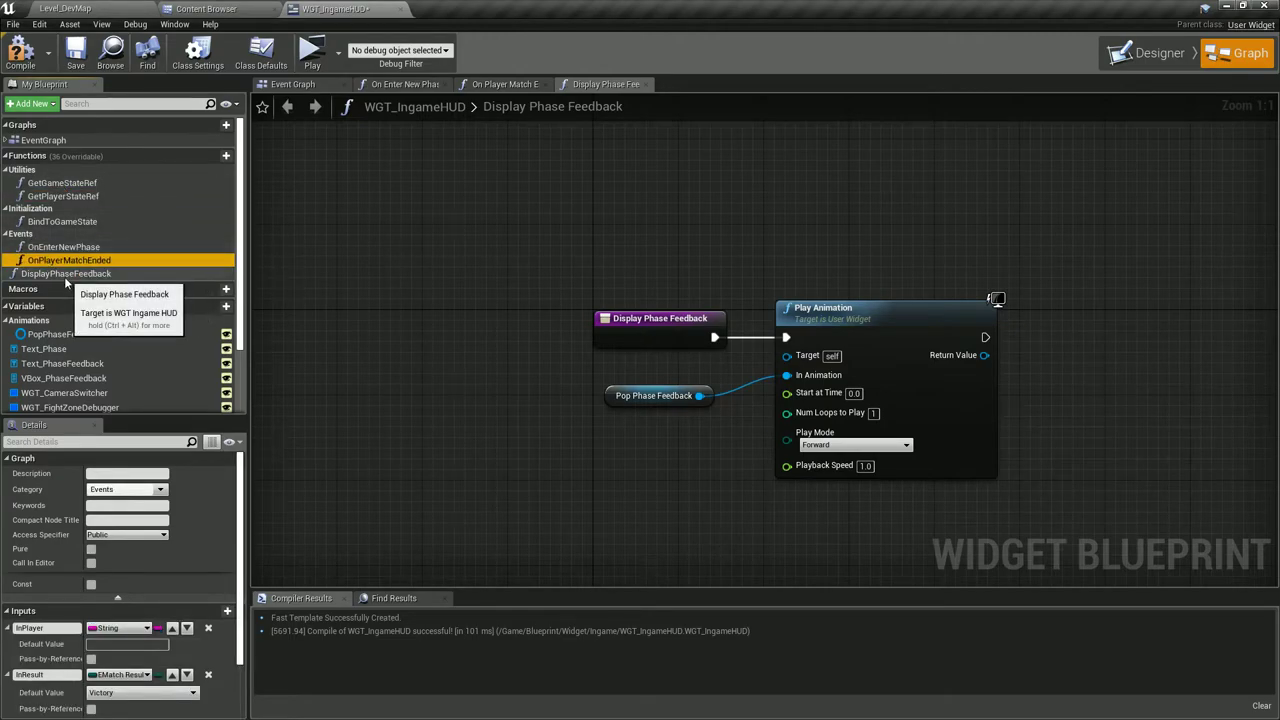
Give DisplayPhaseFeedback the Feedback category and save the widget blueprint.
click(66, 276)
click(125, 489)
text(Fe)
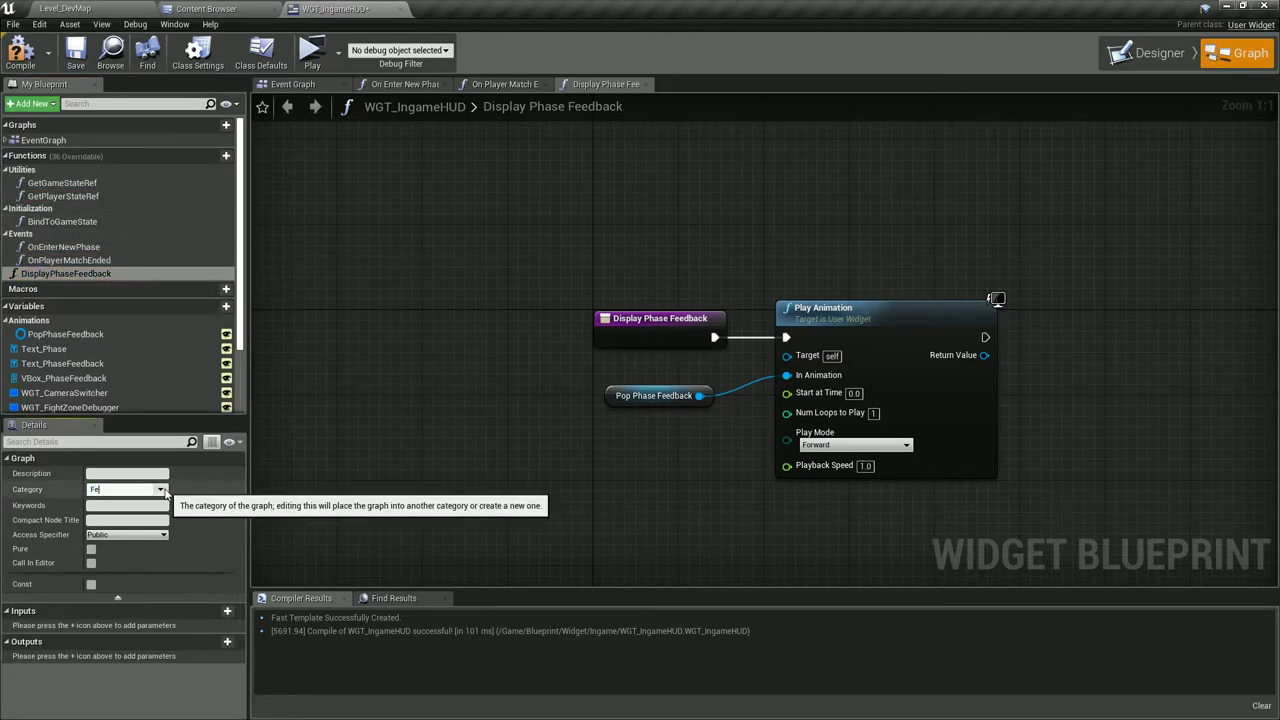
text(edback)
key(Return)
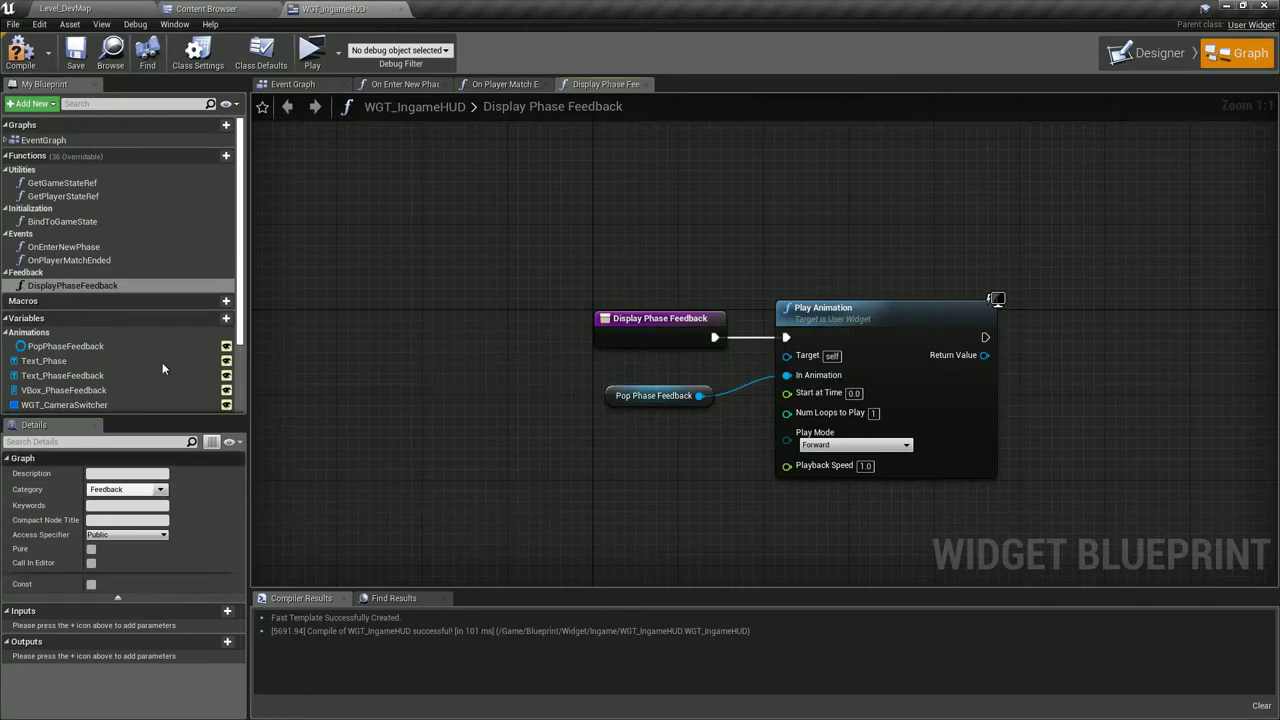
click(74, 58)
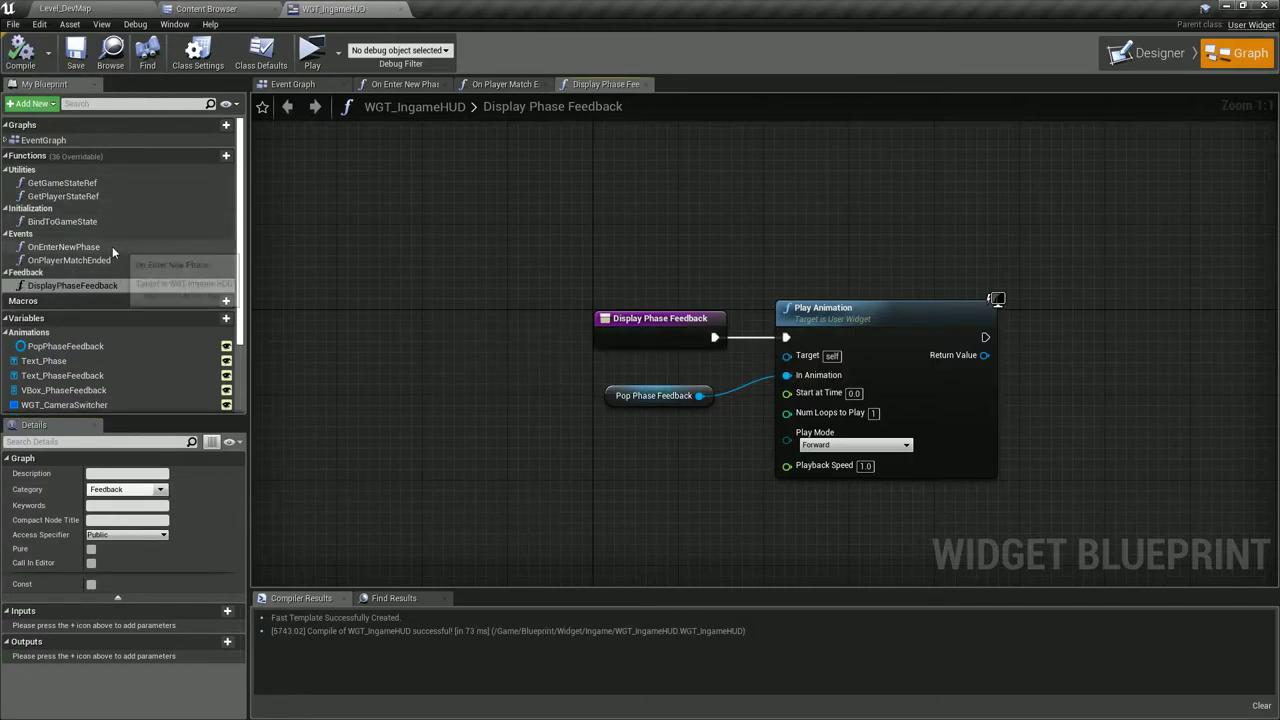
In OnEnterNewPhase, shift SetText left and wire a DisplayPhaseFeedback call before Switch on EGamePhase.
double_click(63, 247)
right_drag(543, 271, 435, 260)
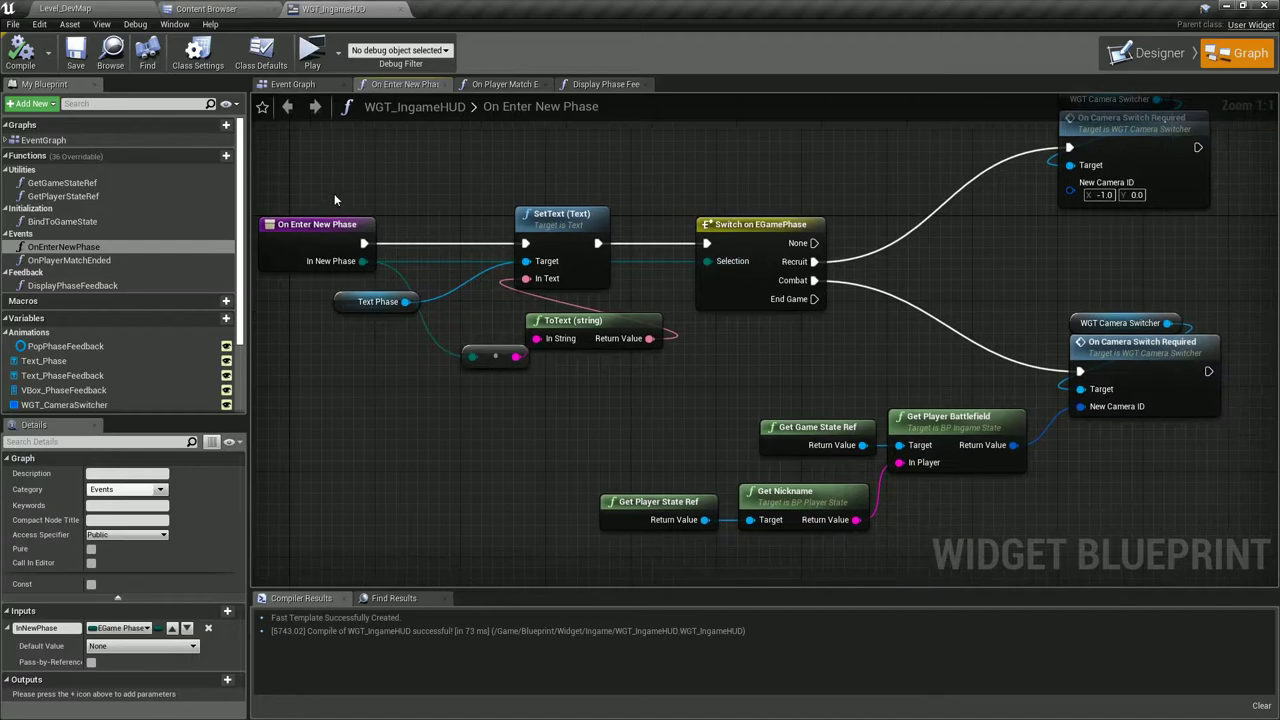
drag(450, 198, 680, 385)
drag(589, 320, 408, 320)
click(550, 420)
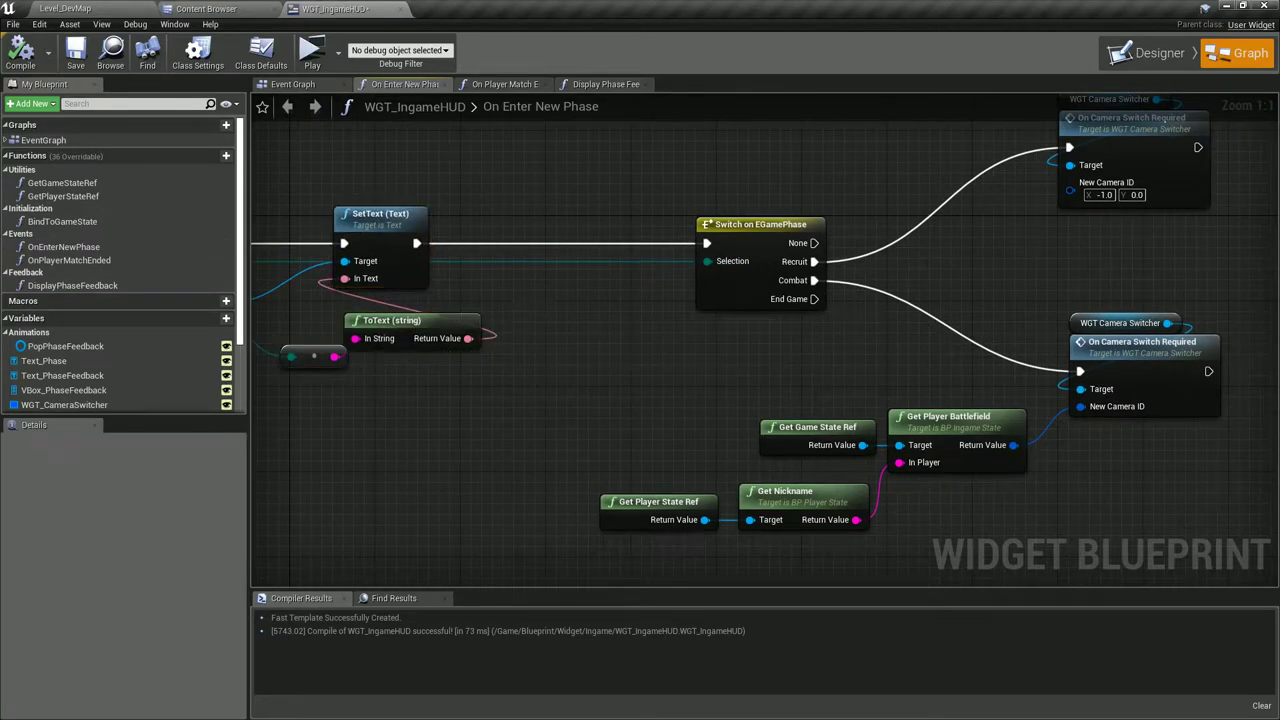
right_drag(550, 420, 625, 435)
scroll(170, 312, down, 2)
drag(150, 243, 590, 214)
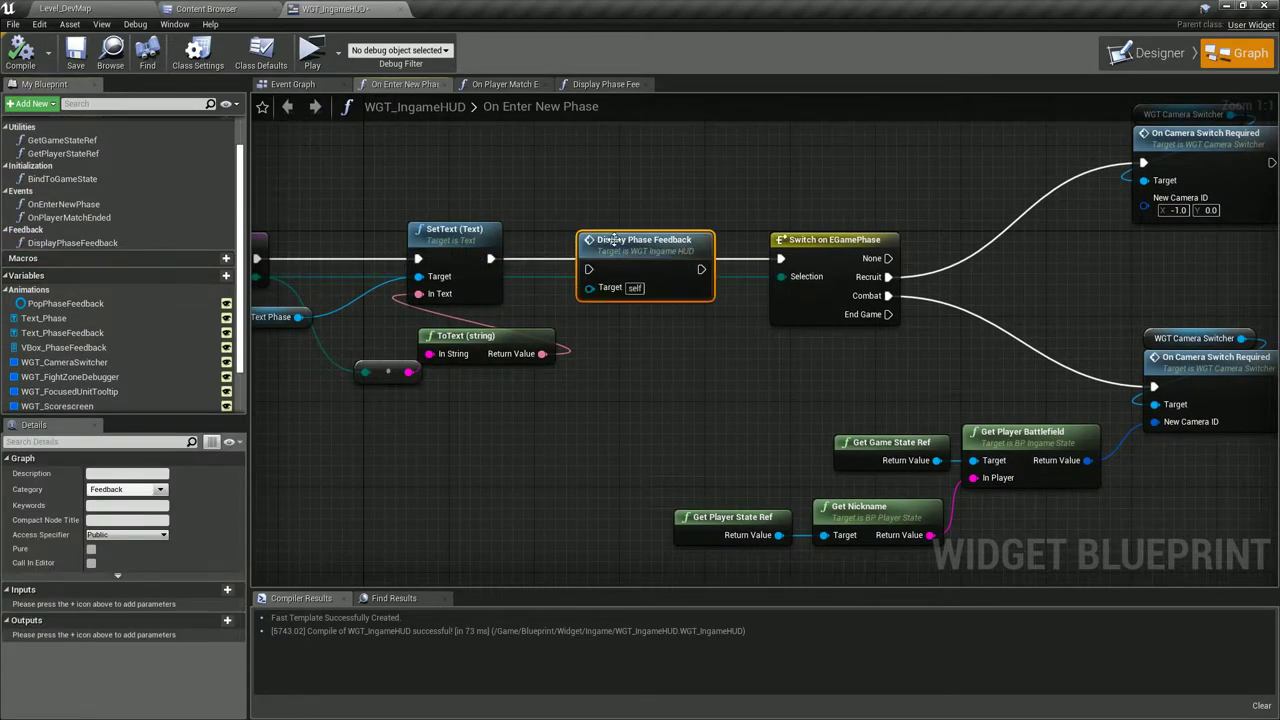
drag(490, 258, 598, 248)
drag(711, 248, 781, 258)
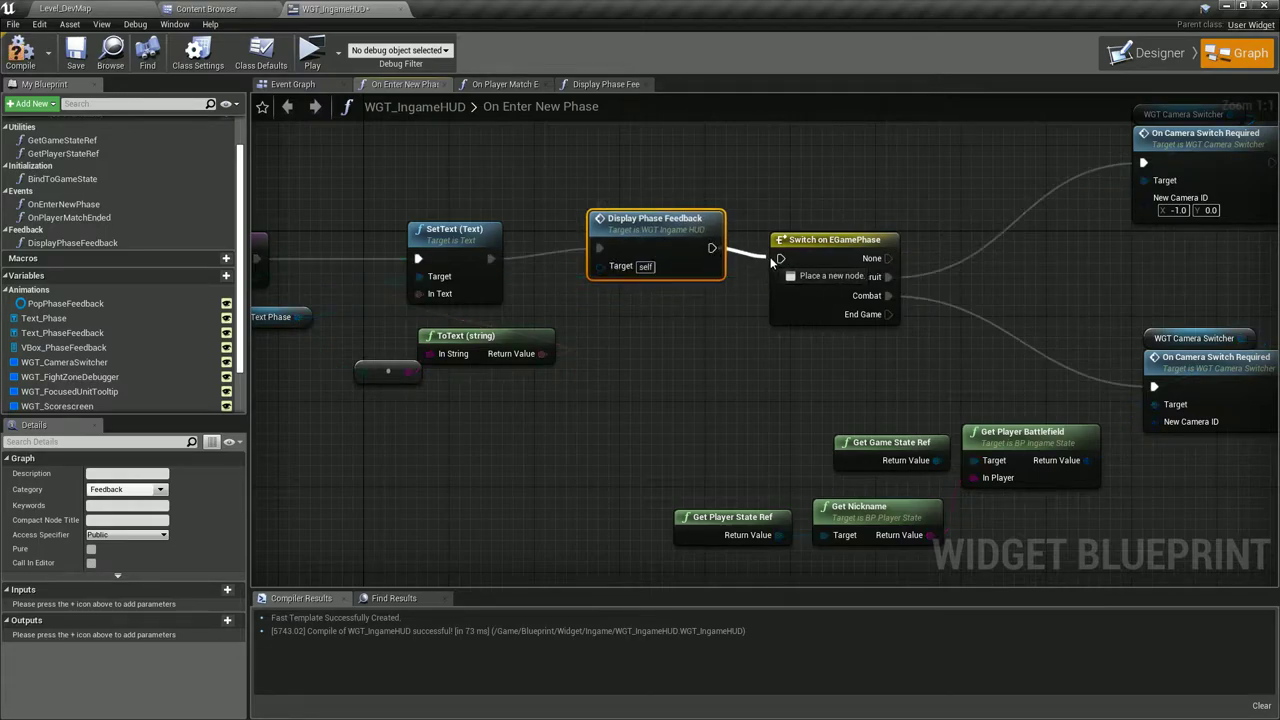
Try adding an EGame Phase input parameter to the function, then remove it again.
click(227, 589)
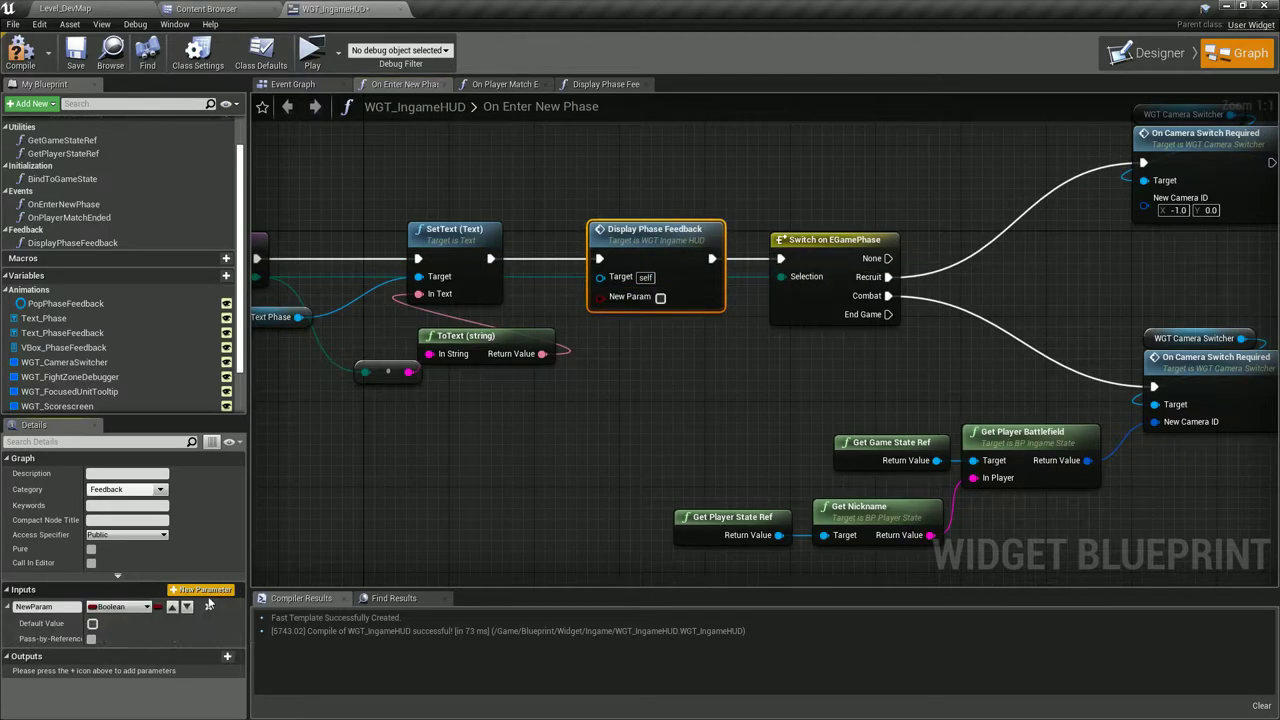
click(119, 607)
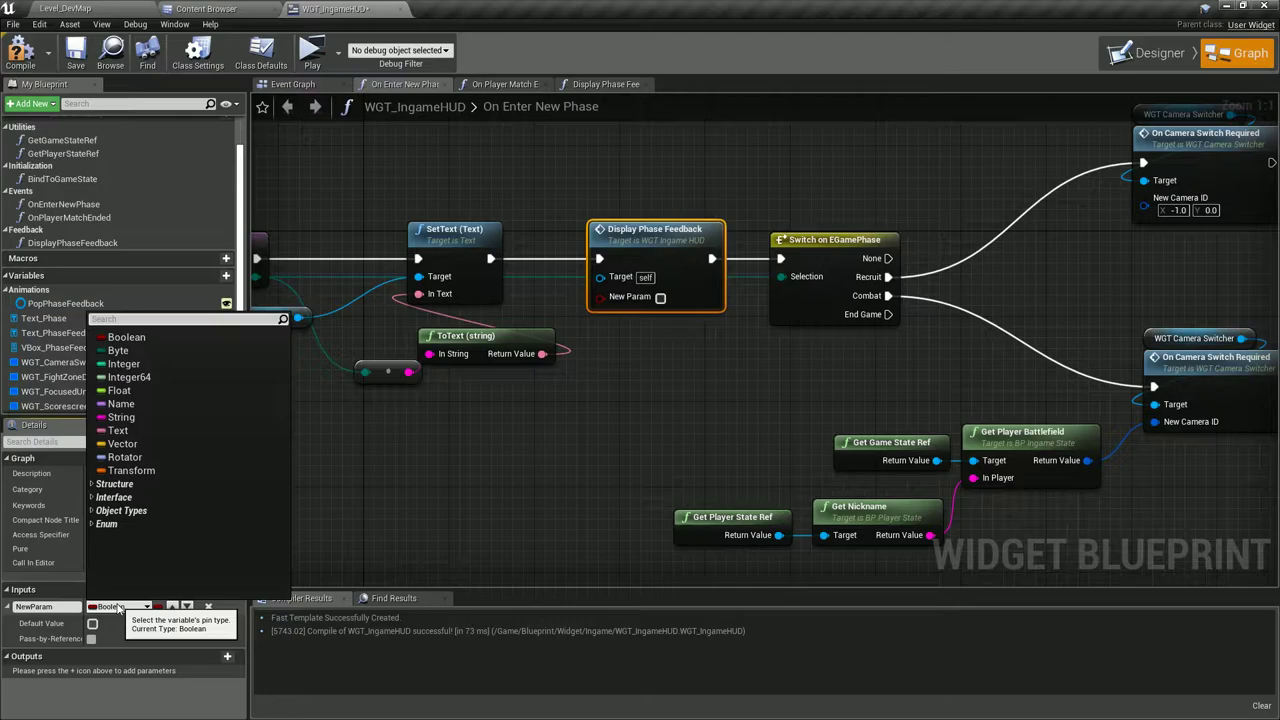
click(189, 616)
click(208, 606)
right_drag(576, 185, 764, 202)
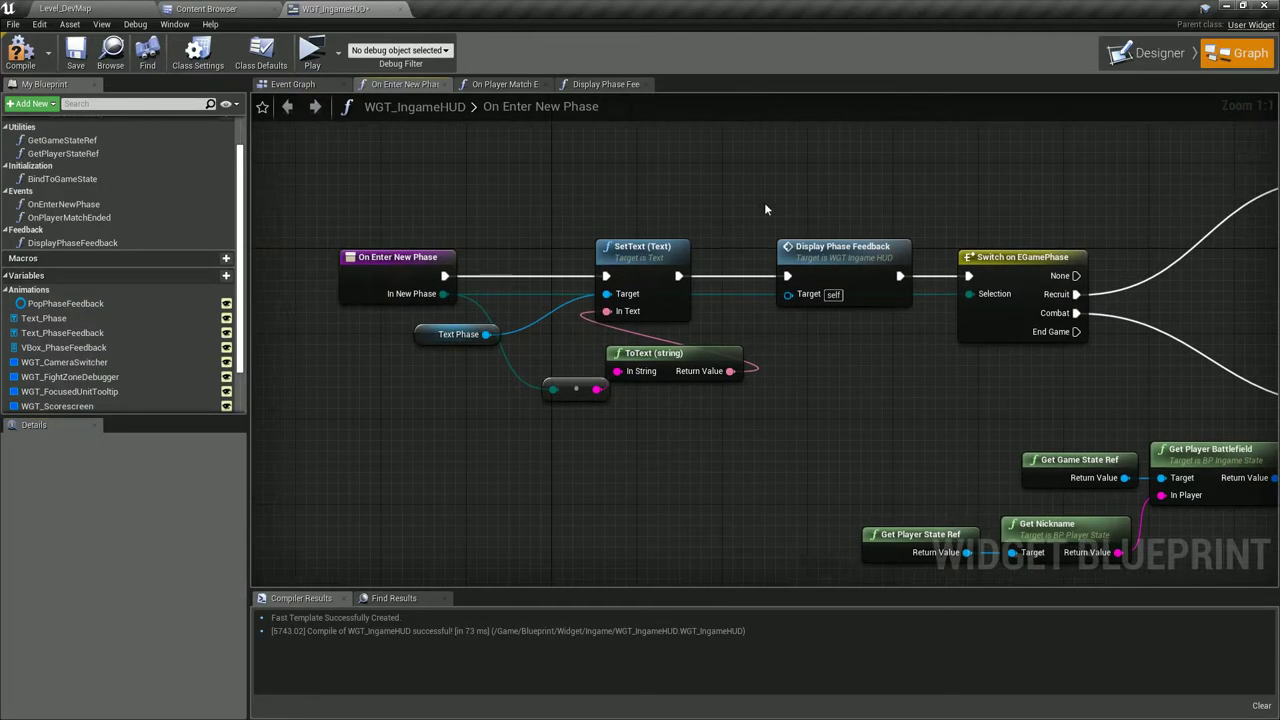
click(227, 589)
click(118, 607)
text(p)
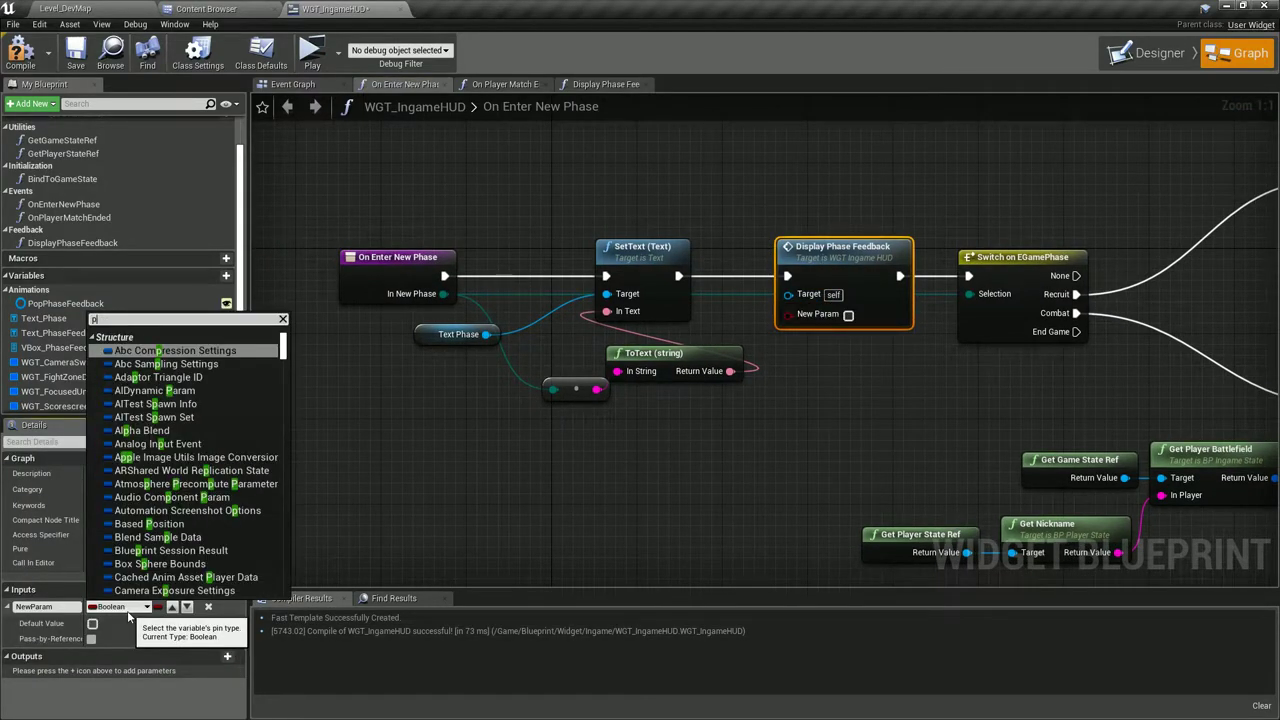
text(hase)
click(160, 392)
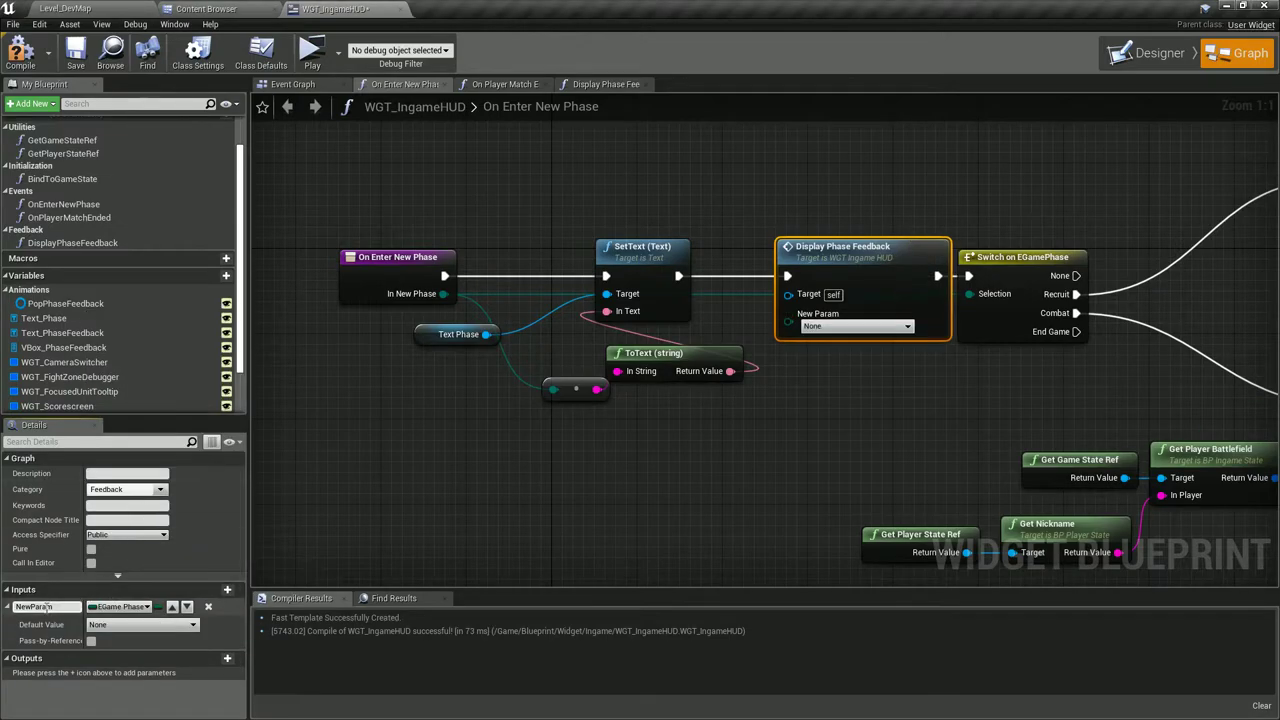
click(208, 606)
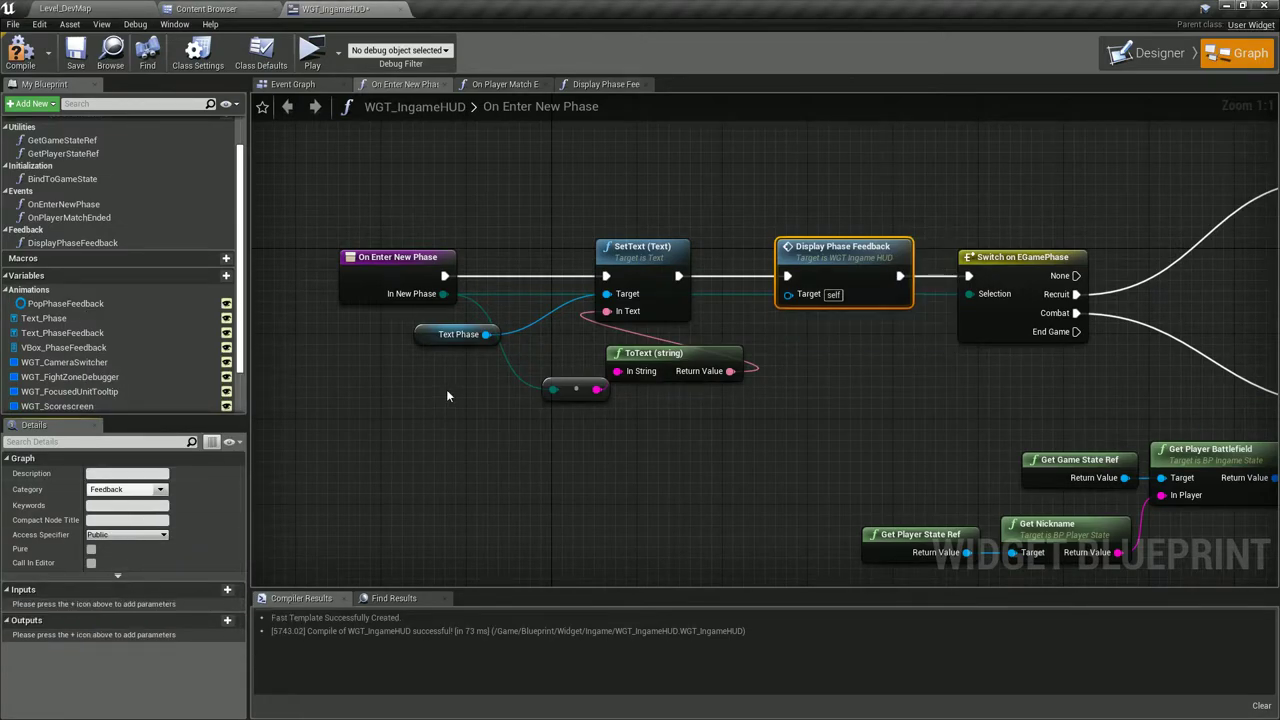
click(410, 378)
In Display Phase Feedback, add a Current Phase getter from Get Game State Ref's return value.
double_click(791, 246)
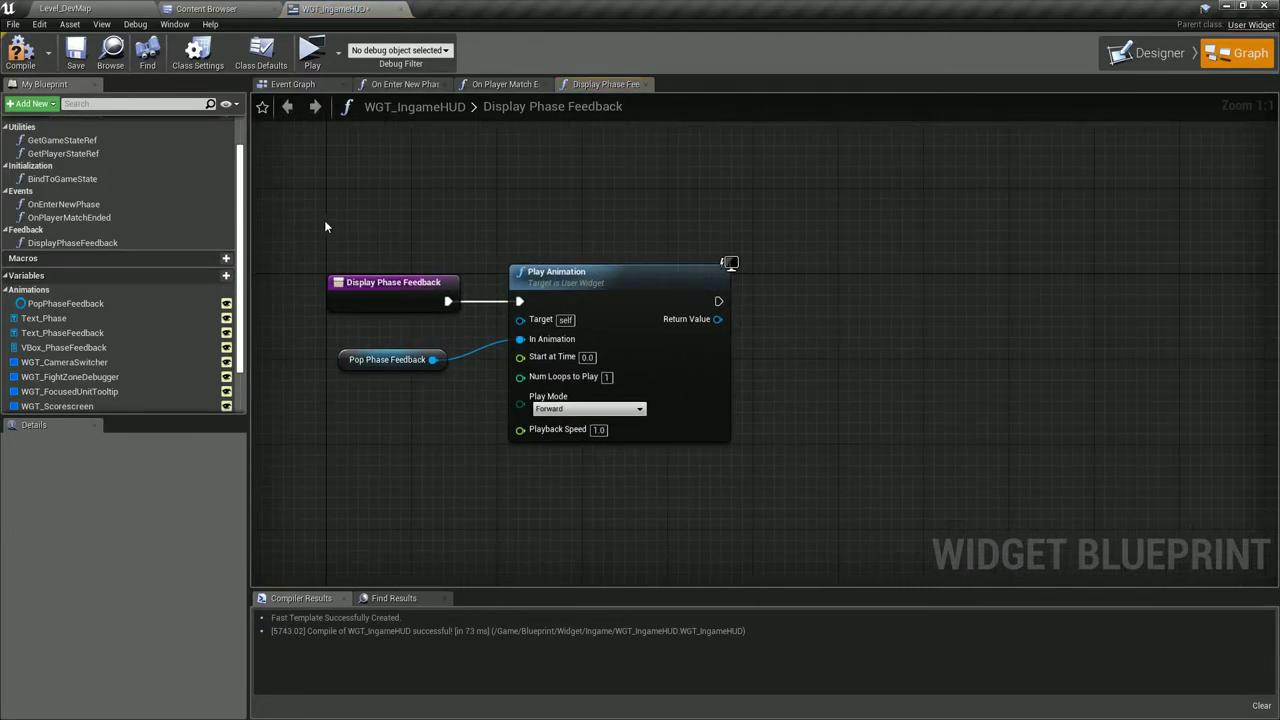
scroll(139, 218, up, 2)
drag(62, 183, 605, 278)
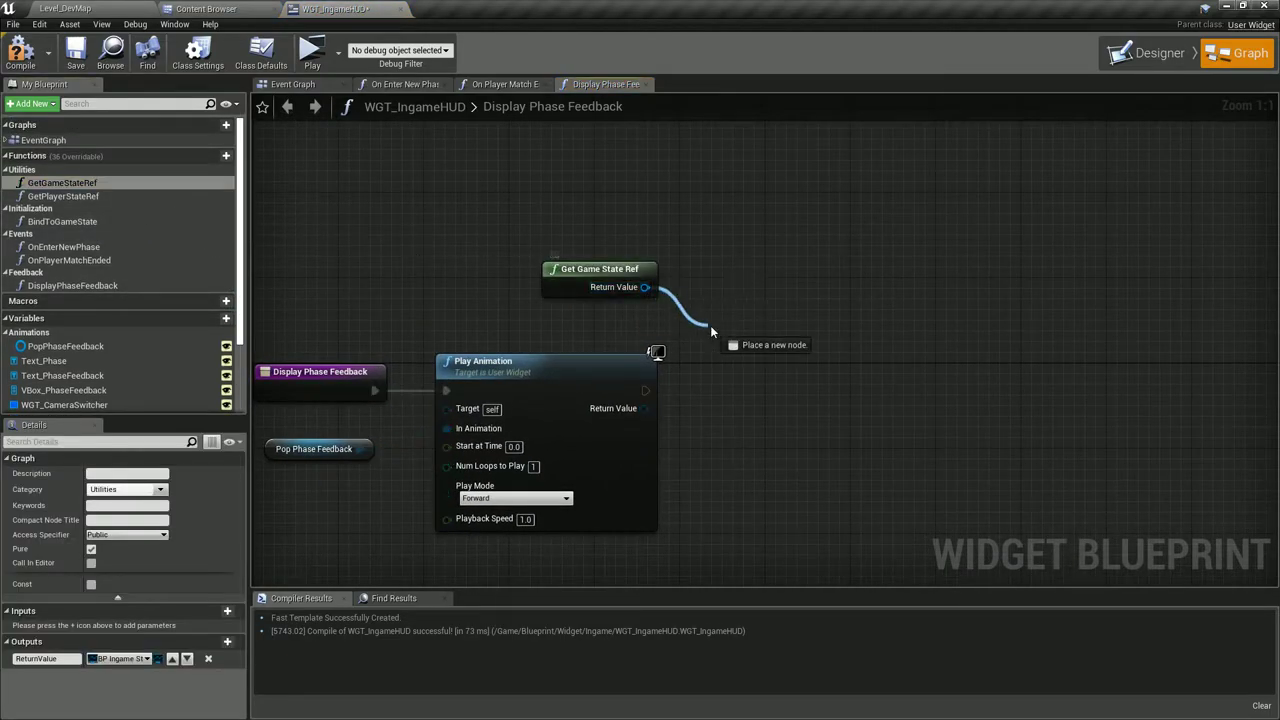
drag(711, 331, 711, 331)
text(current phase)
key(Return)
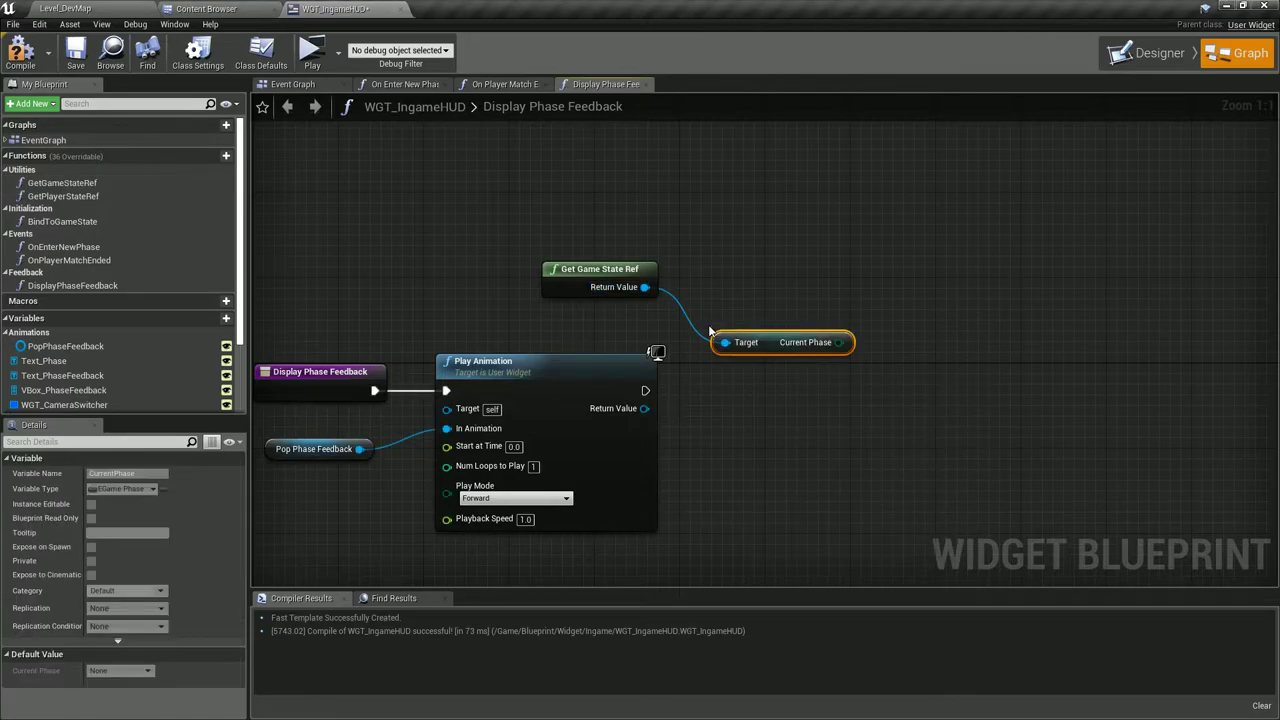
Place Current Phase beside the game state node and add an enum ToString conversion from it.
mouse_move(785, 350)
mouse_down()
mouse_move(614, 318)
mouse_move(737, 340)
mouse_move(702, 366)
mouse_up()
click(678, 322)
text(to string)
key(Return)
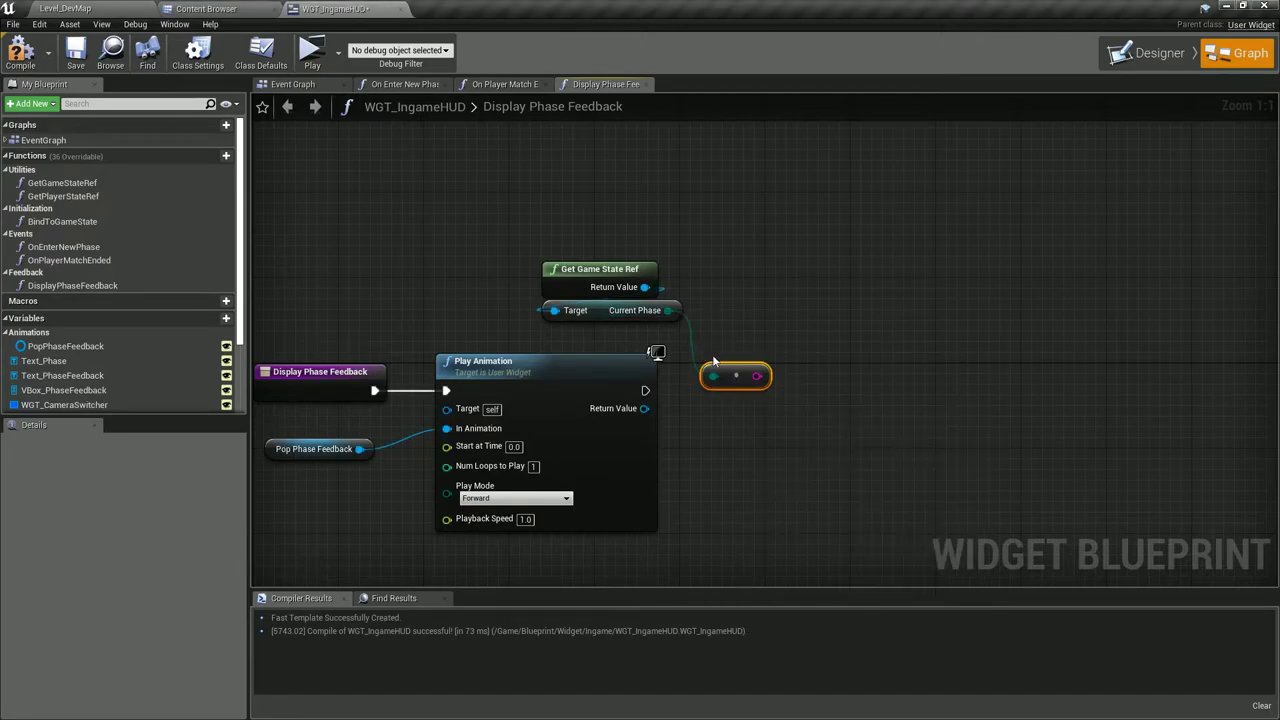
drag(551, 218, 690, 325)
Add a VBox_PhaseFeedback getter and a Set Tool Tip Text node pulled from it.
drag(600, 269, 766, 526)
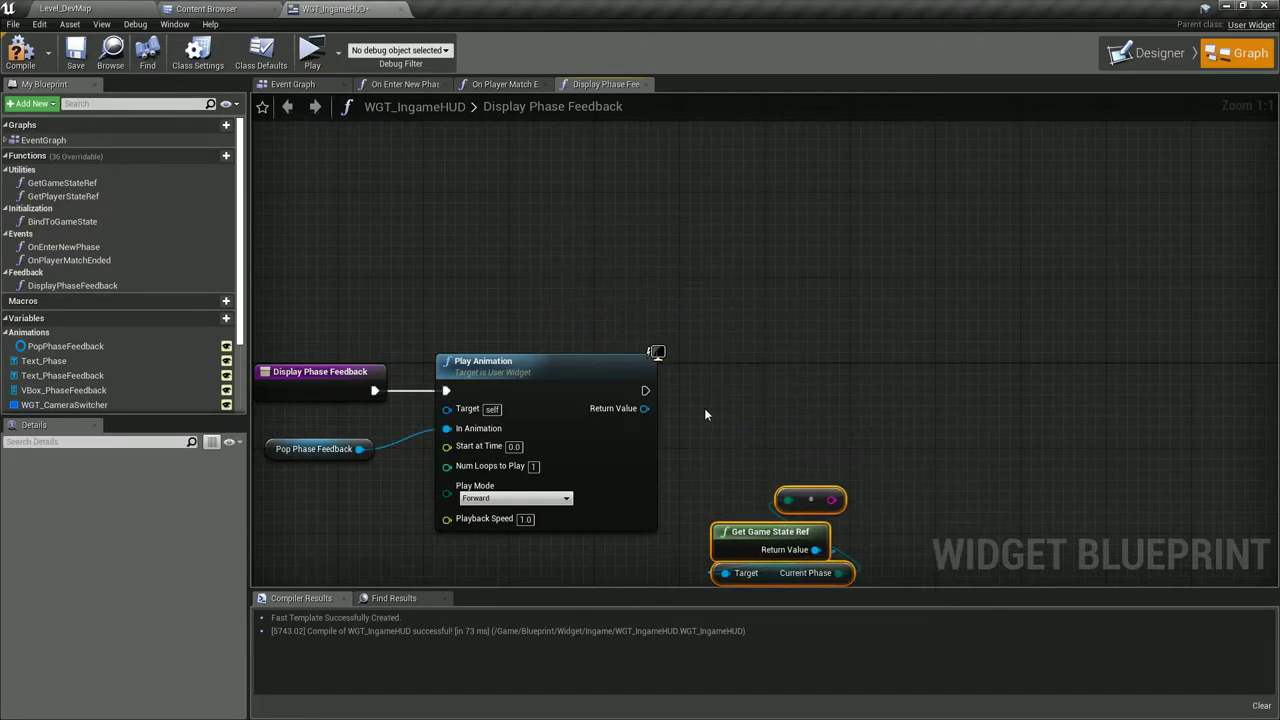
right_drag(740, 420, 713, 369)
scroll(106, 360, down, 3)
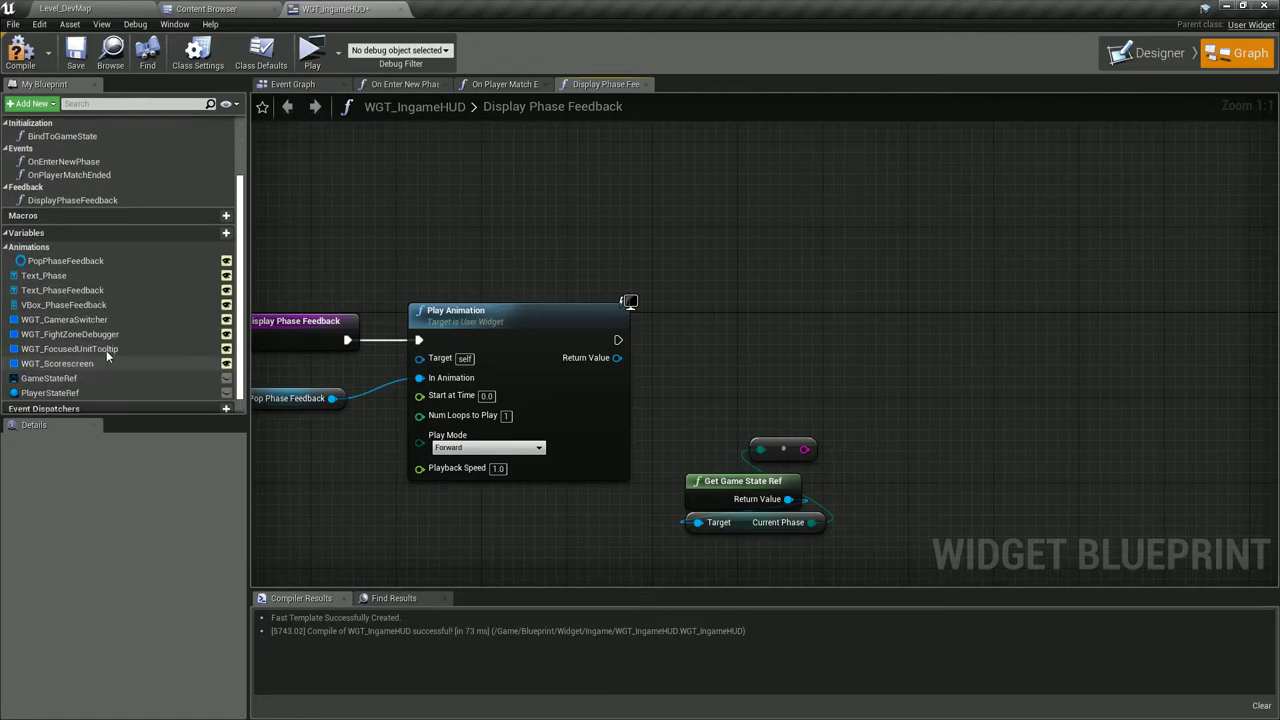
drag(44, 275, 610, 245)
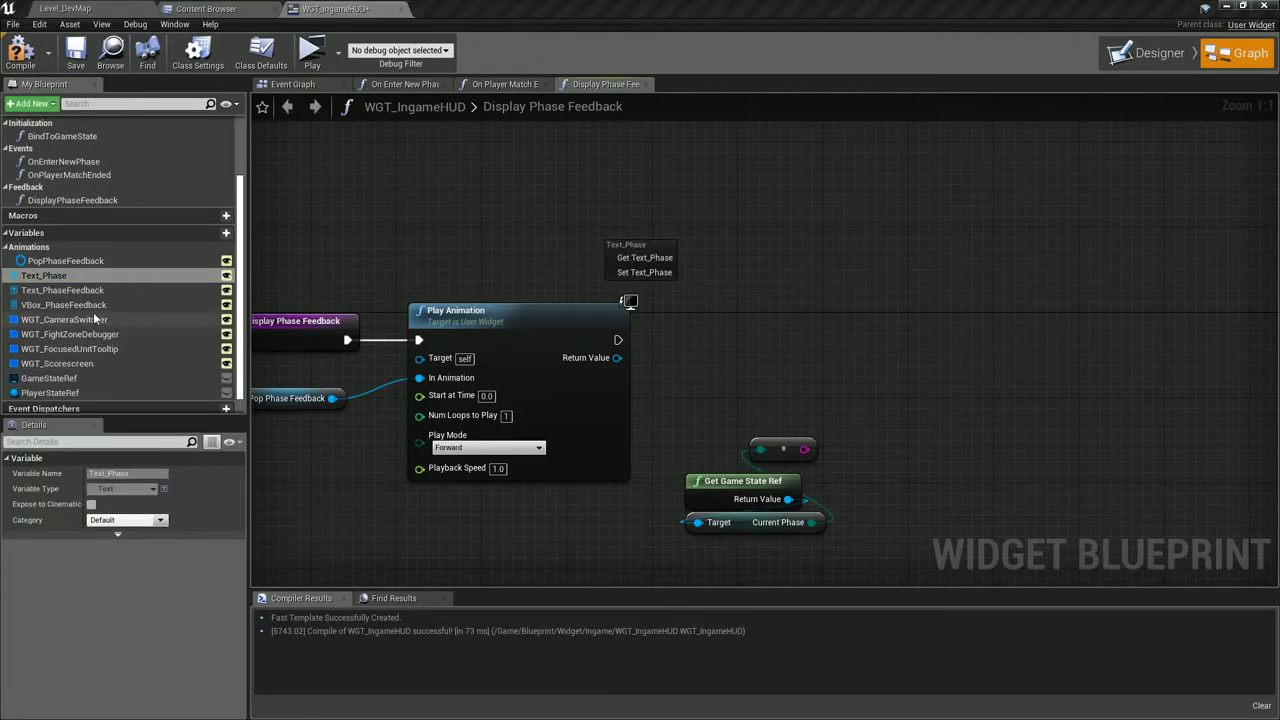
scroll(95, 310, down, 1)
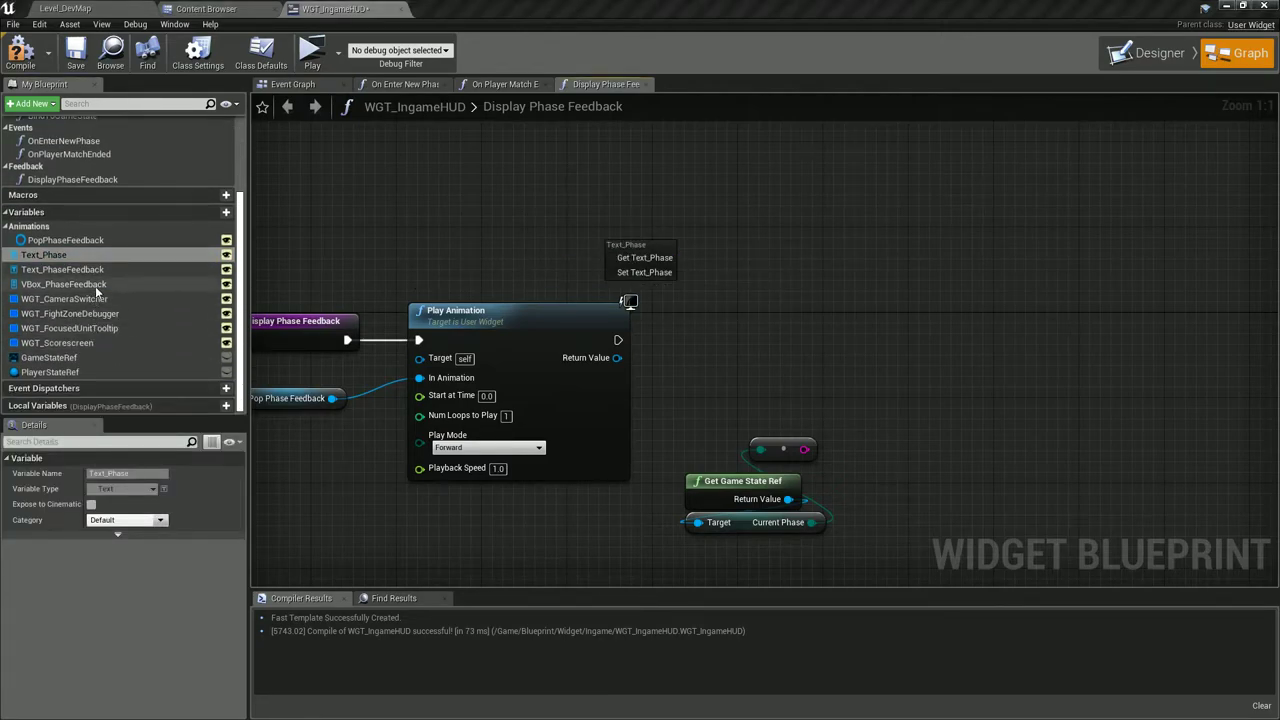
drag(95, 286, 692, 253)
click(710, 262)
drag(796, 270, 822, 321)
text(set tool)
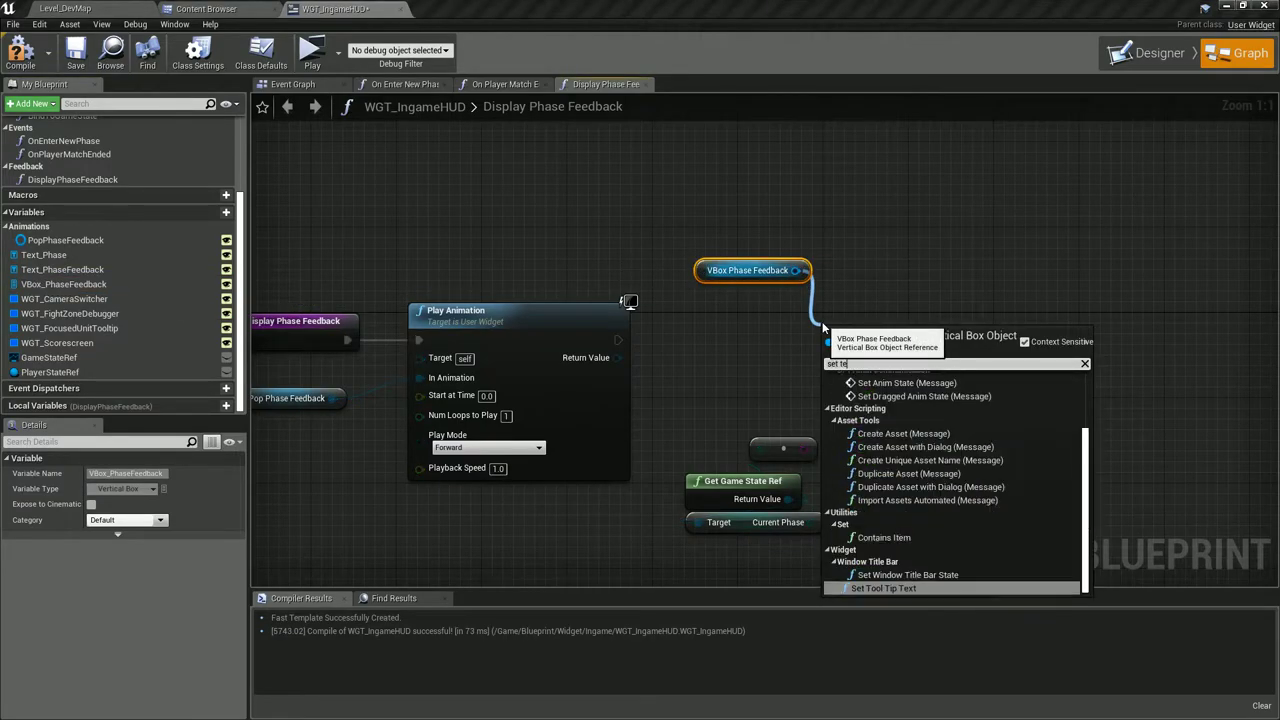
key(Return)
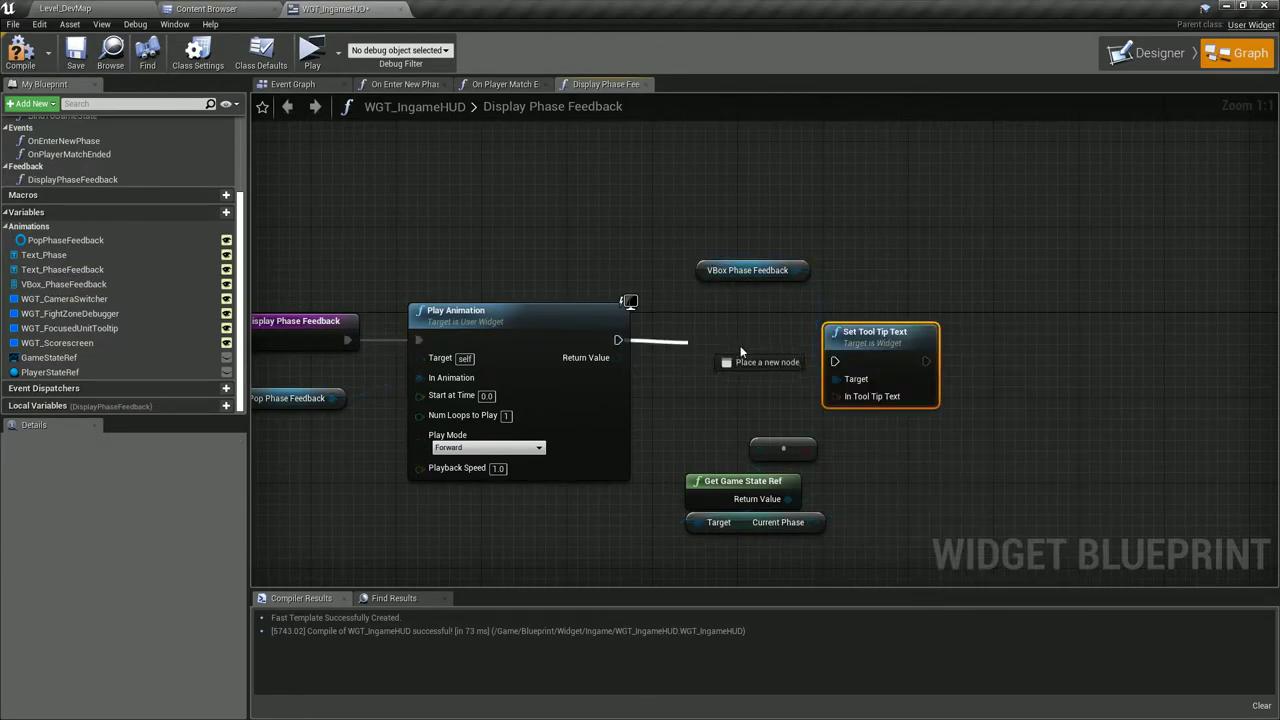
Run Set Tool Tip Text after Play Animation, feeding it the phase string through ToText.
mouse_move(740, 352)
mouse_down()
mouse_move(835, 361)
mouse_move(764, 313)
mouse_up()
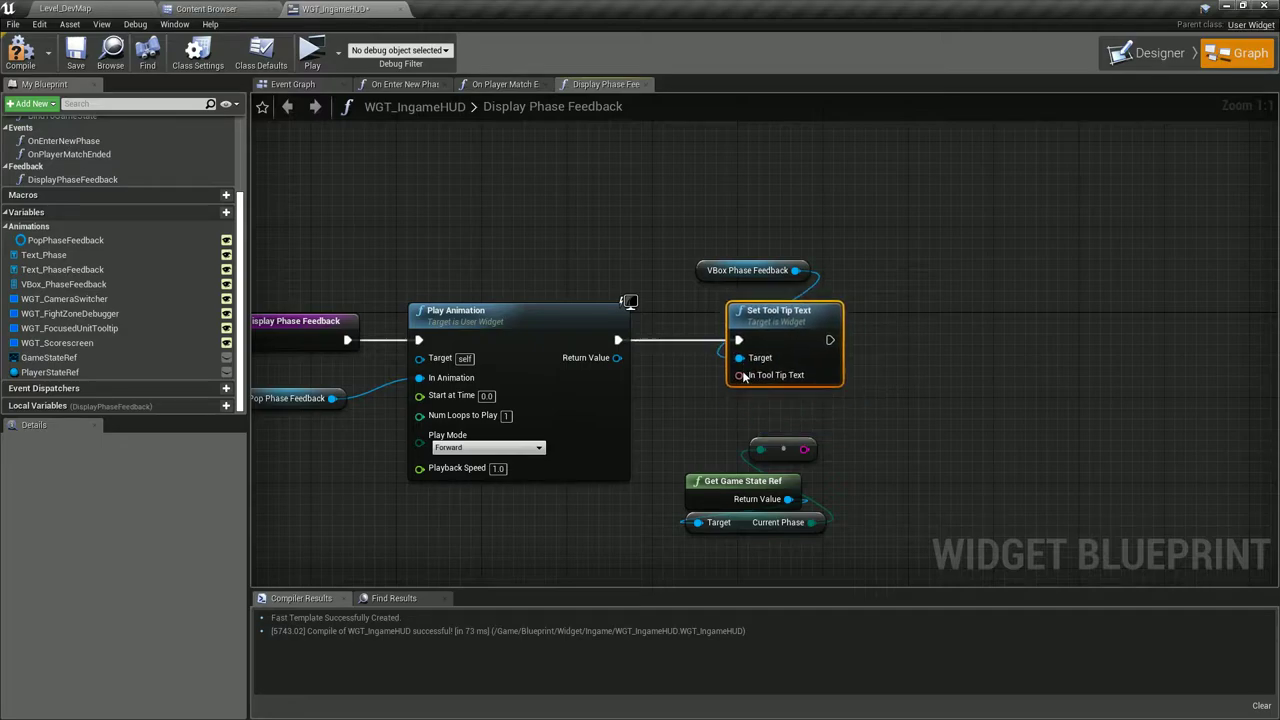
drag(742, 376, 806, 447)
drag(785, 392, 766, 412)
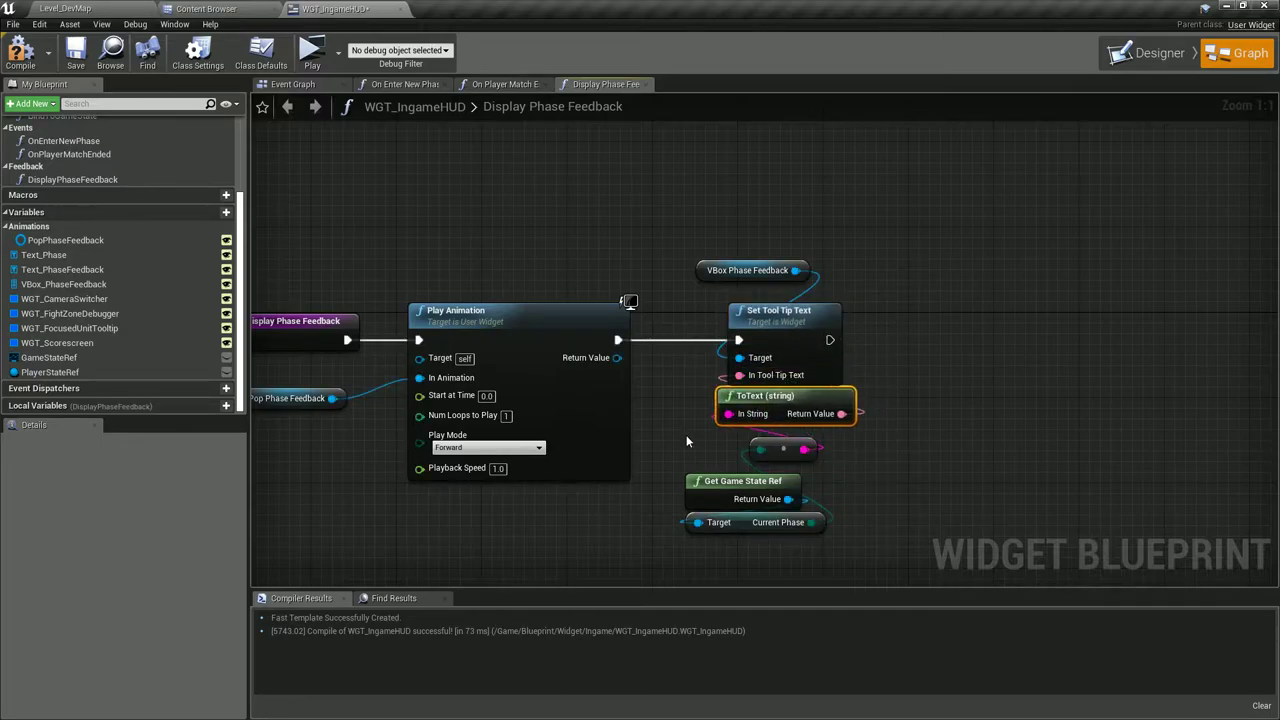
drag(760, 482, 781, 471)
drag(700, 384, 831, 531)
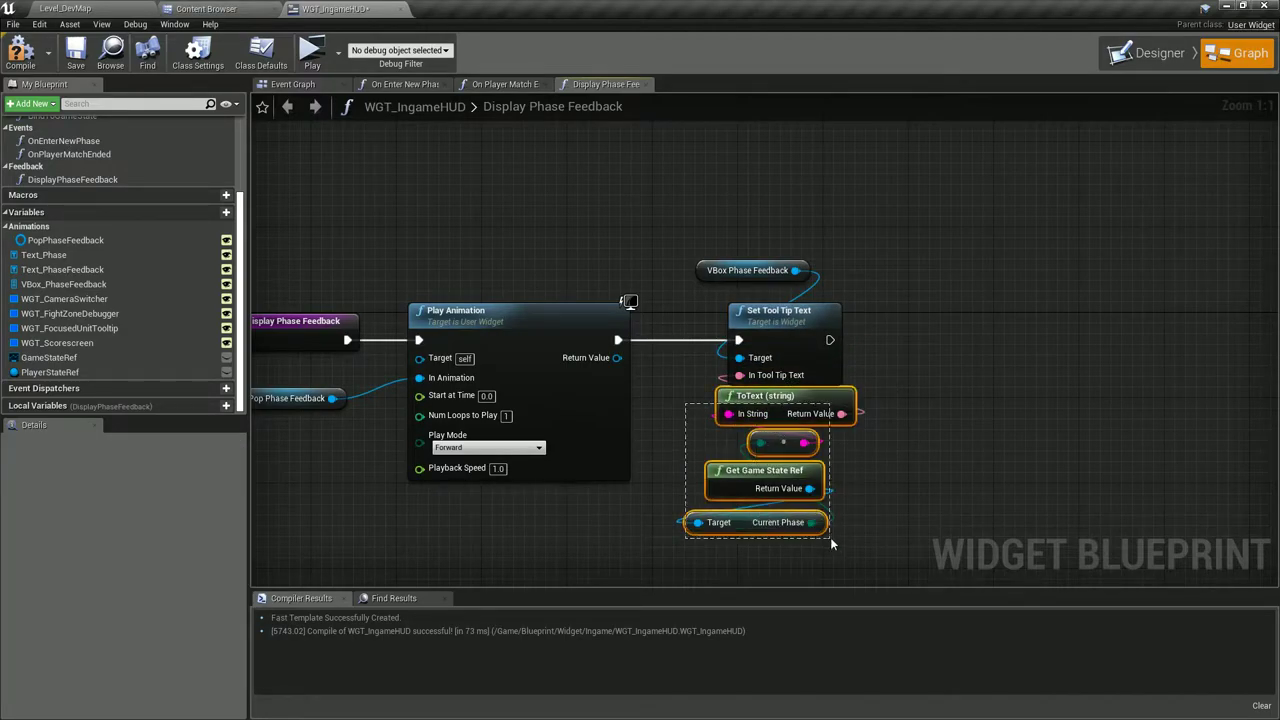
drag(765, 470, 755, 480)
click(900, 250)
right_drag(782, 272, 778, 225)
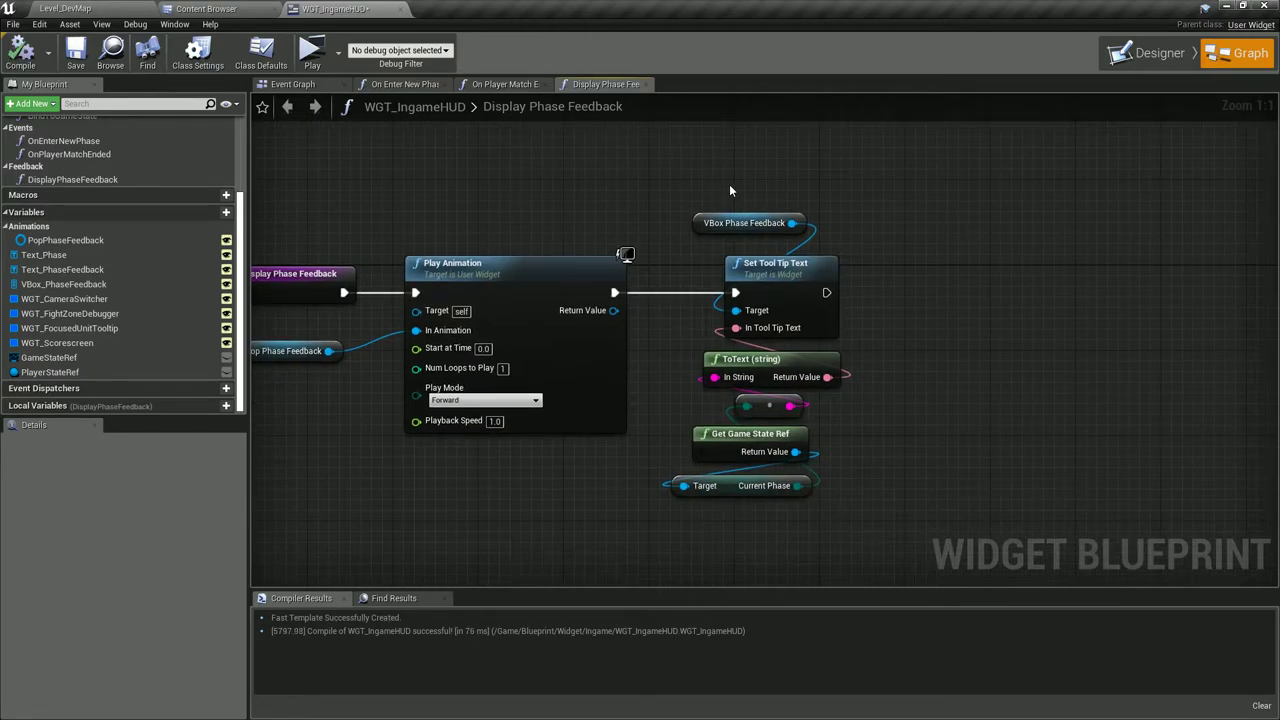
Save the widget blueprint and switch to the Designer.
key(ctrl+s)
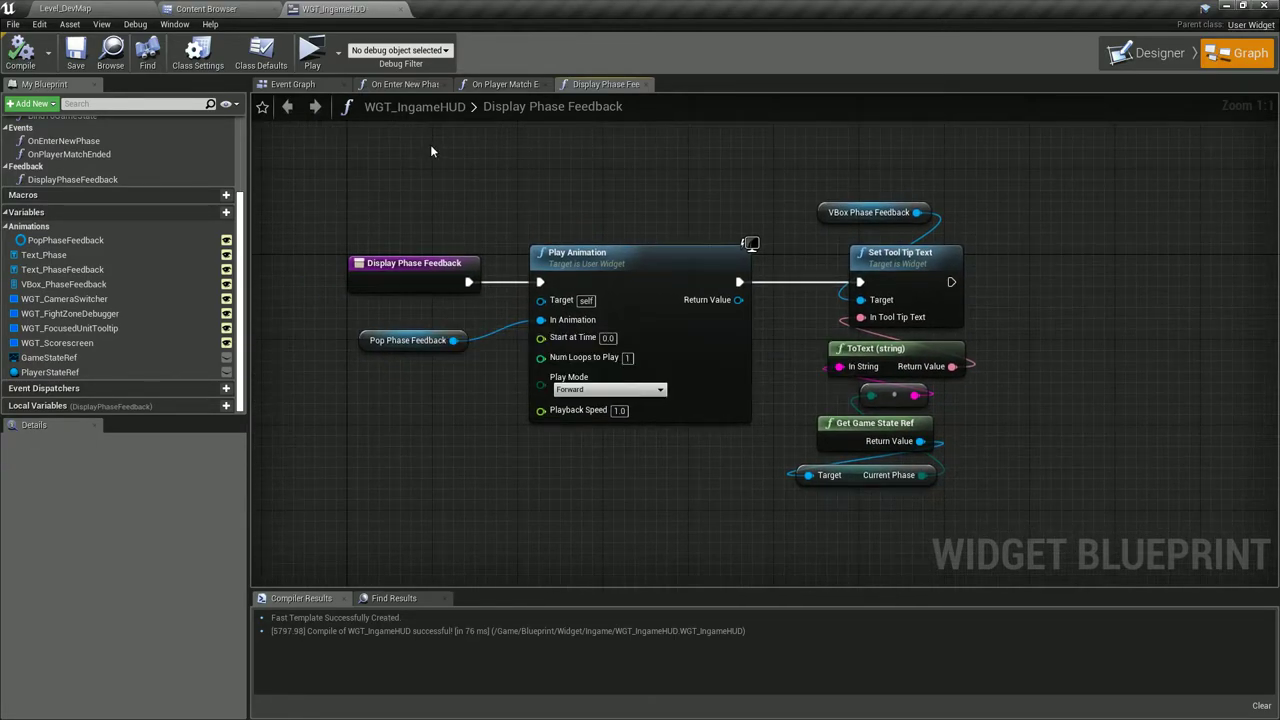
right_drag(612, 177, 531, 211)
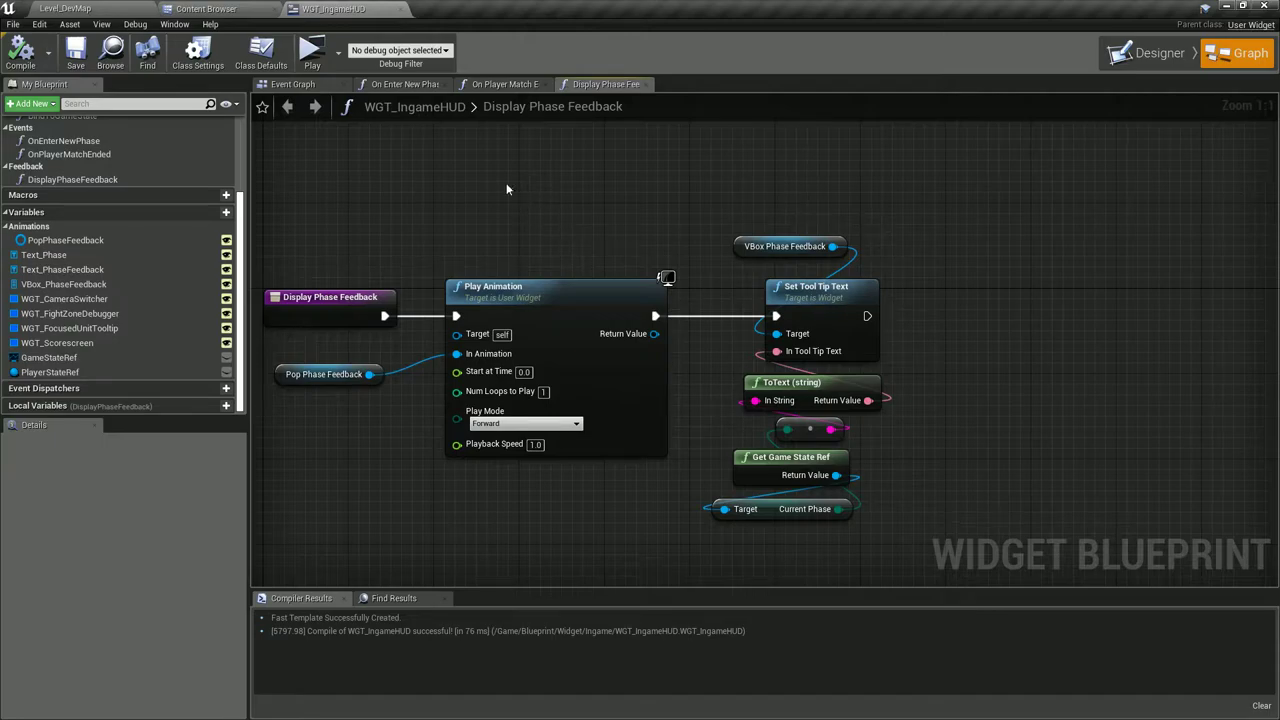
right_drag(461, 223, 531, 211)
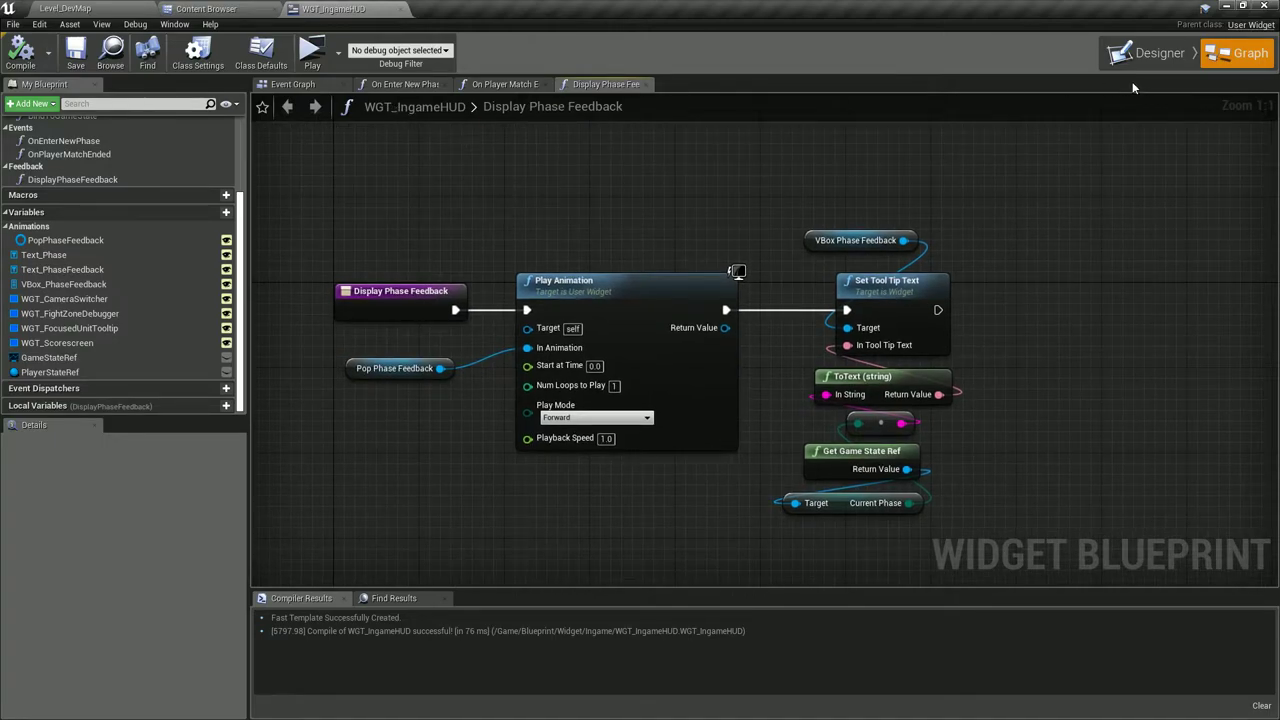
click(1148, 53)
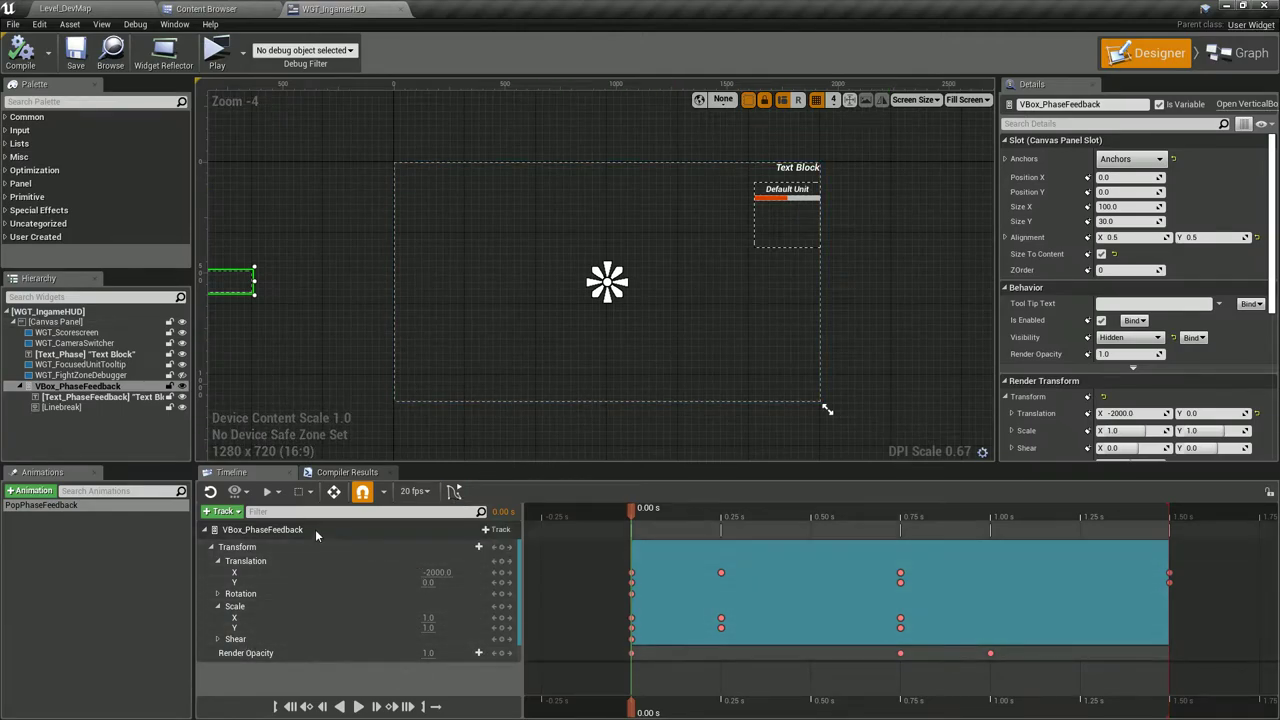
Add a Visibility track spanning the animation, keyed to Self Hit Test Invisible.
click(487, 530)
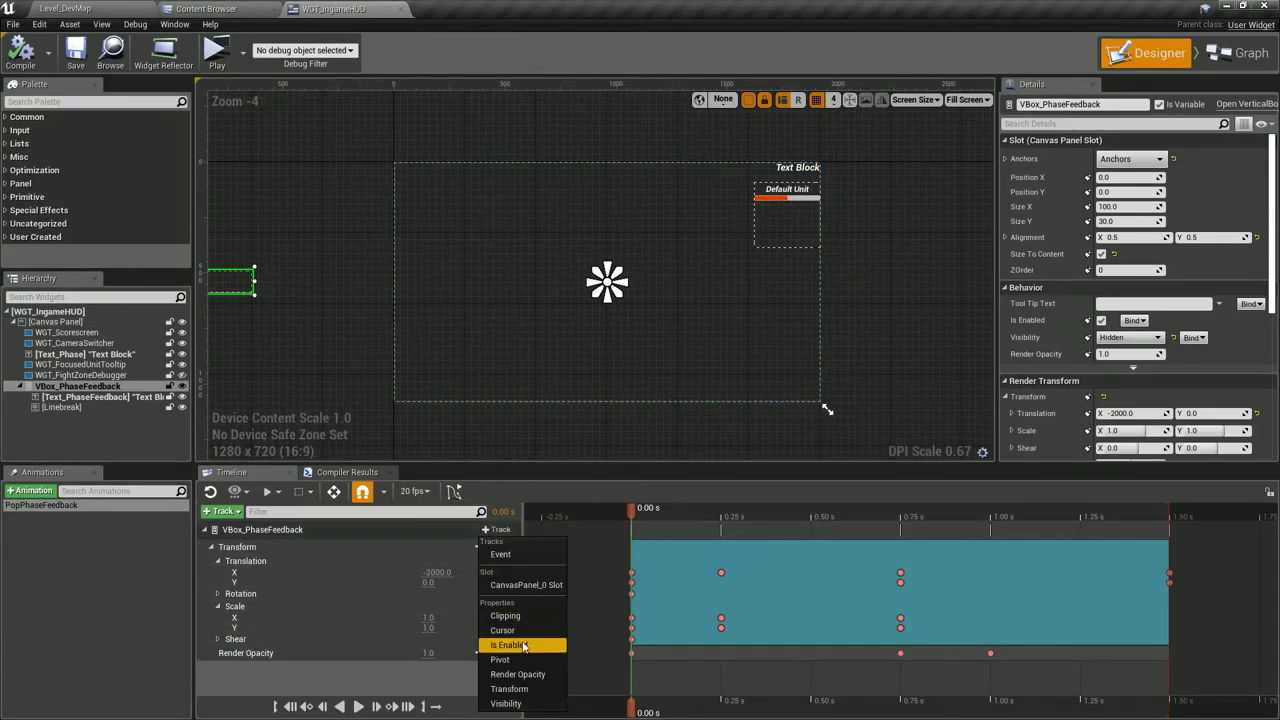
click(535, 704)
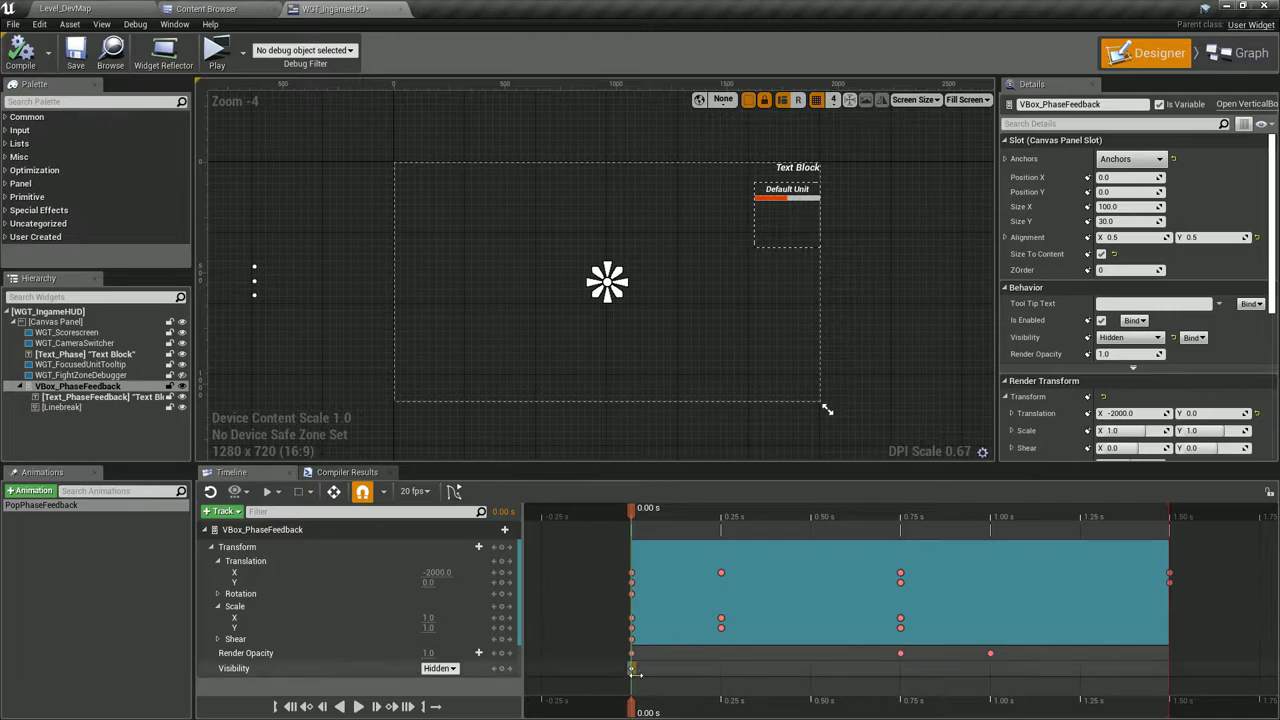
drag(634, 670, 1165, 672)
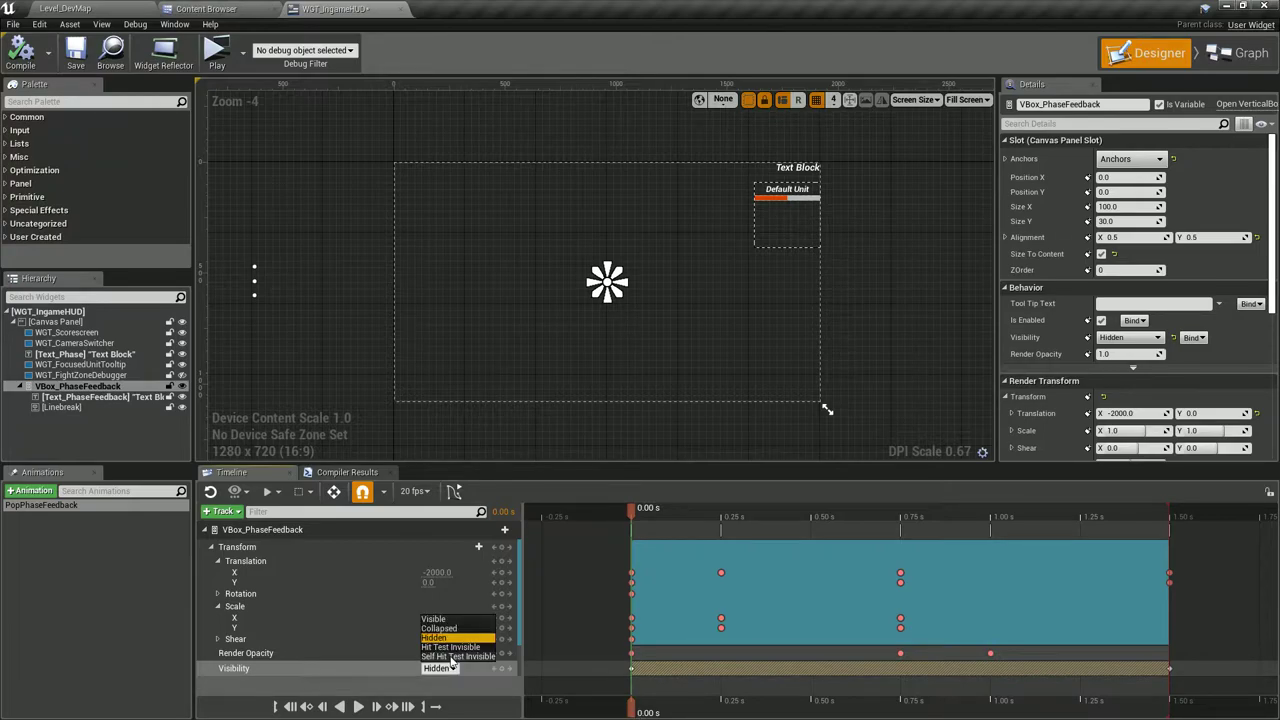
click(452, 656)
click(75, 55)
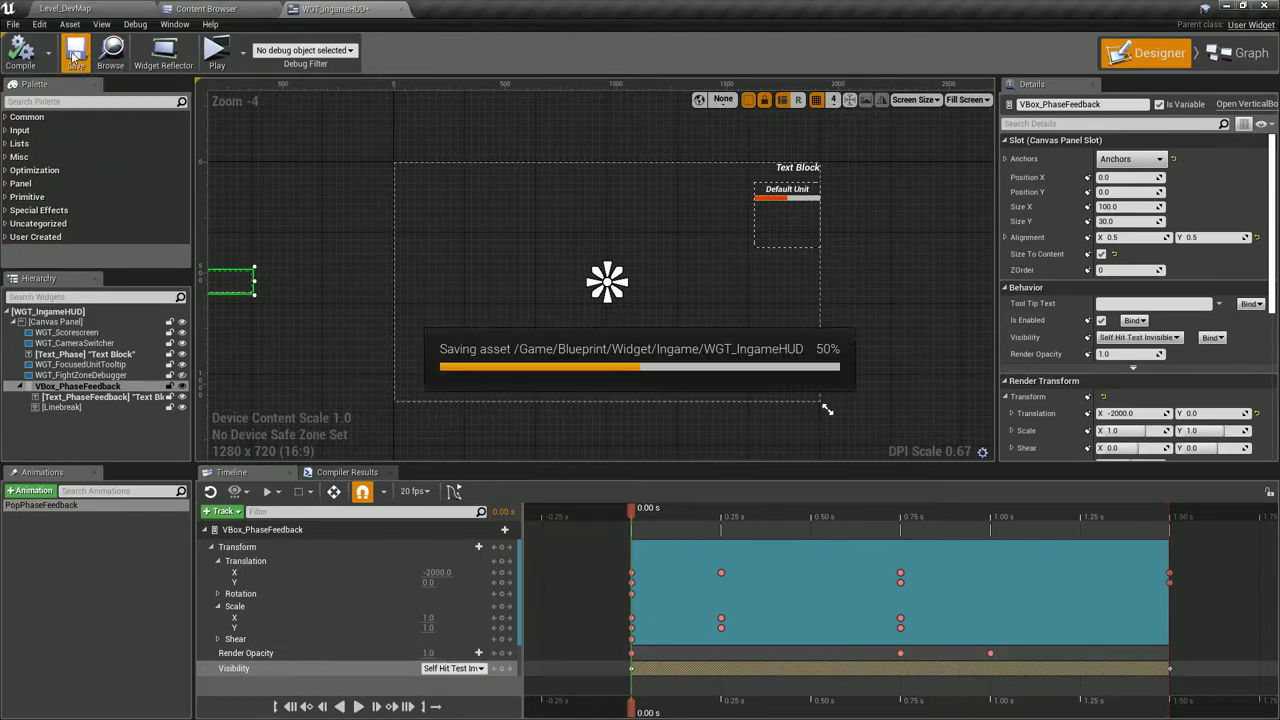
Play-test the HUD in a game preview, stop it, and return to the function graph.
click(222, 62)
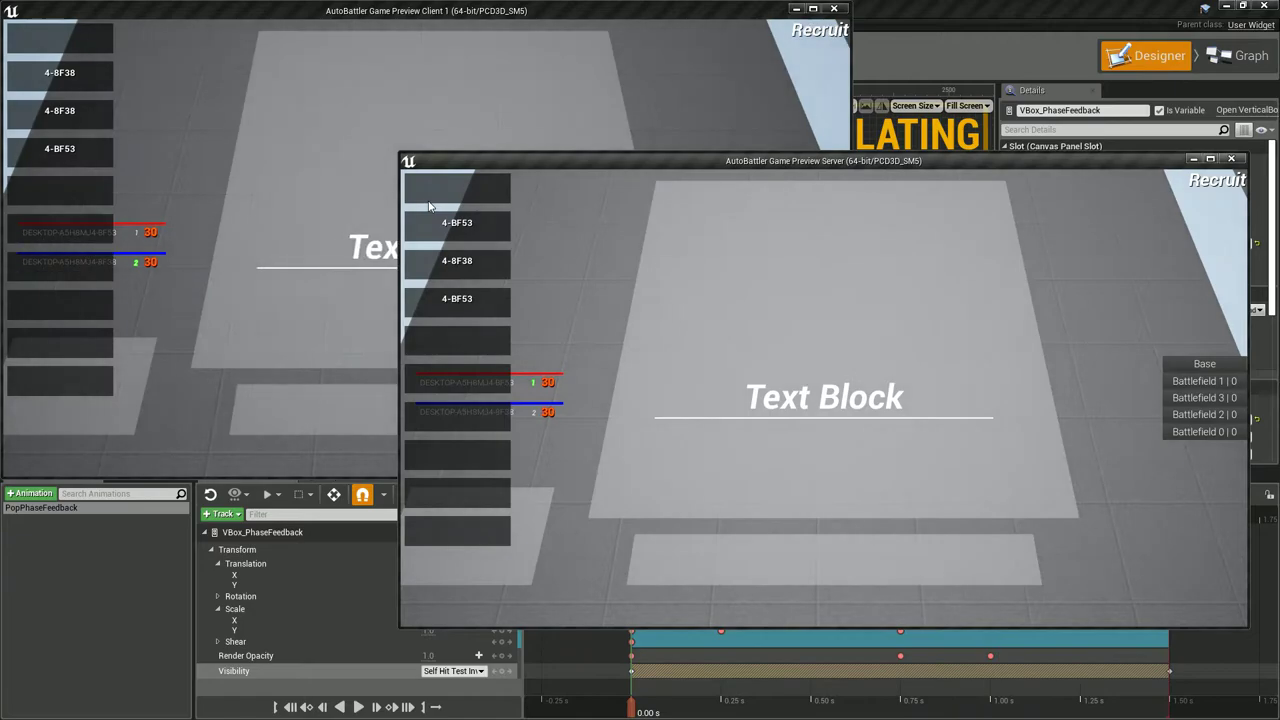
click(301, 217)
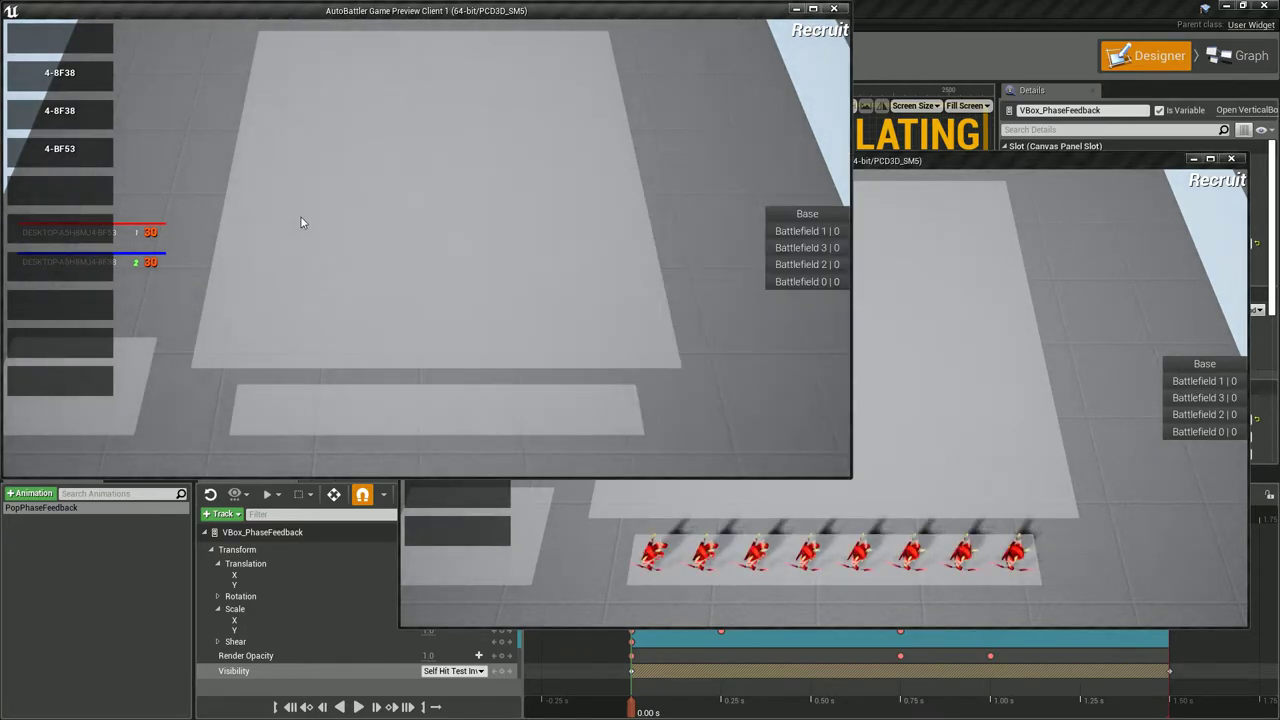
key(Escape)
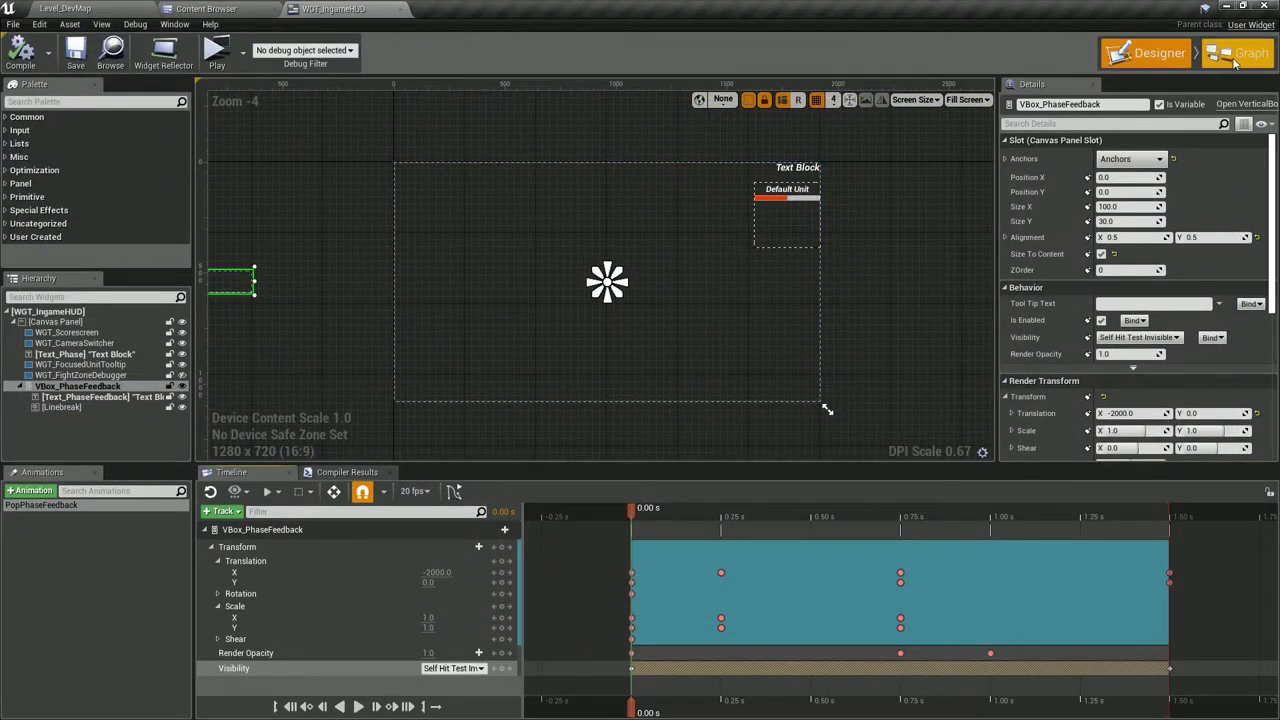
click(1235, 62)
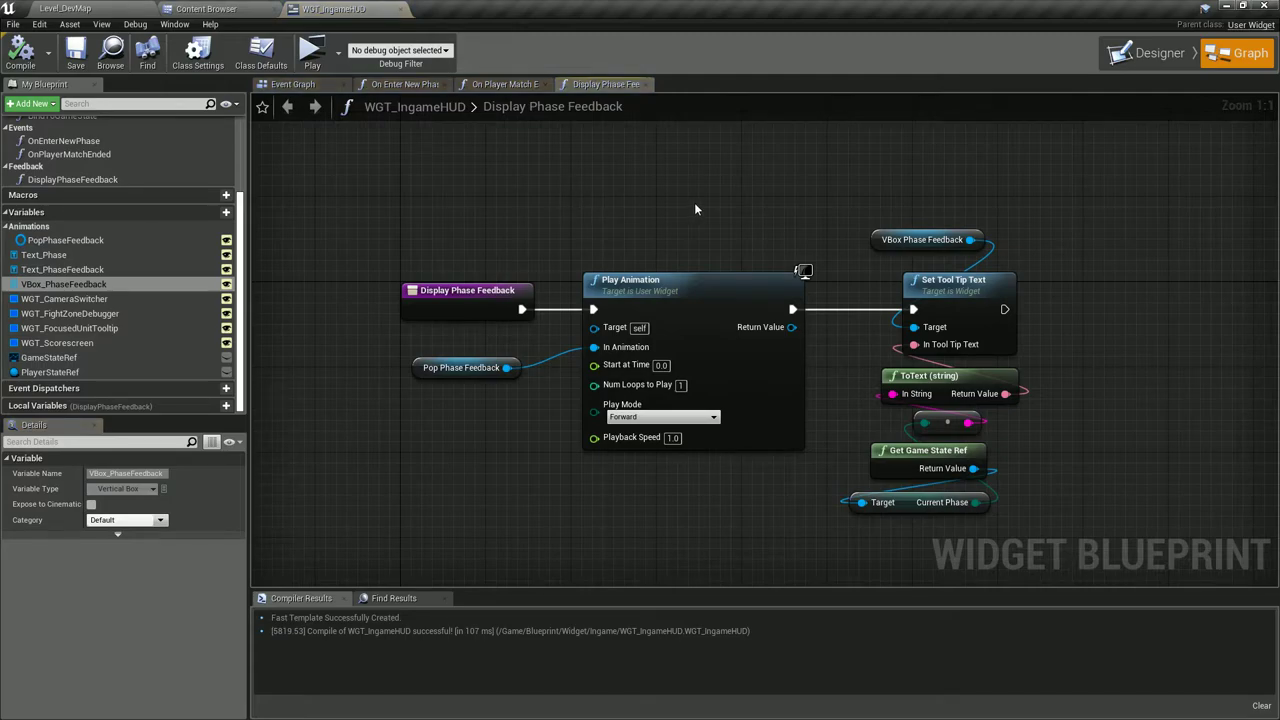
Rearrange the phase nodes and delete the Set Tool Tip Text and VBox Phase Feedback nodes.
click(925, 450)
drag(925, 450, 734, 503)
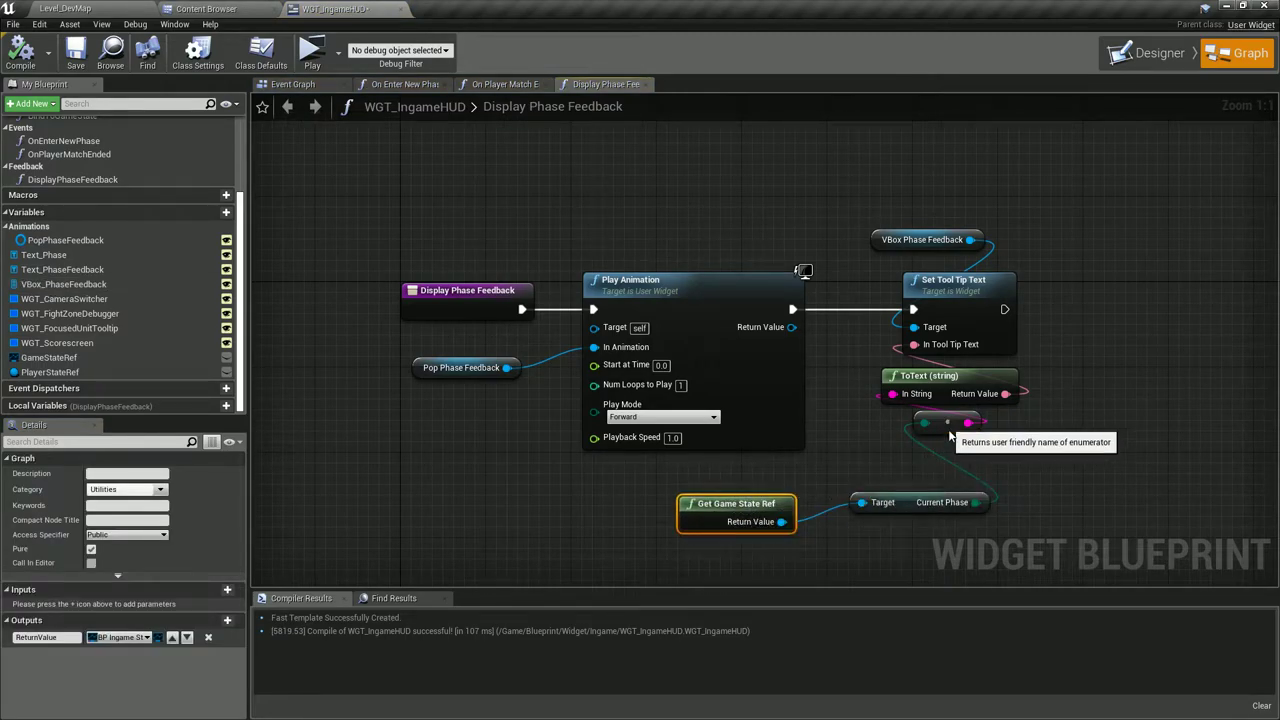
drag(947, 422, 957, 455)
right_drag(972, 430, 810, 377)
right_drag(768, 288, 905, 290)
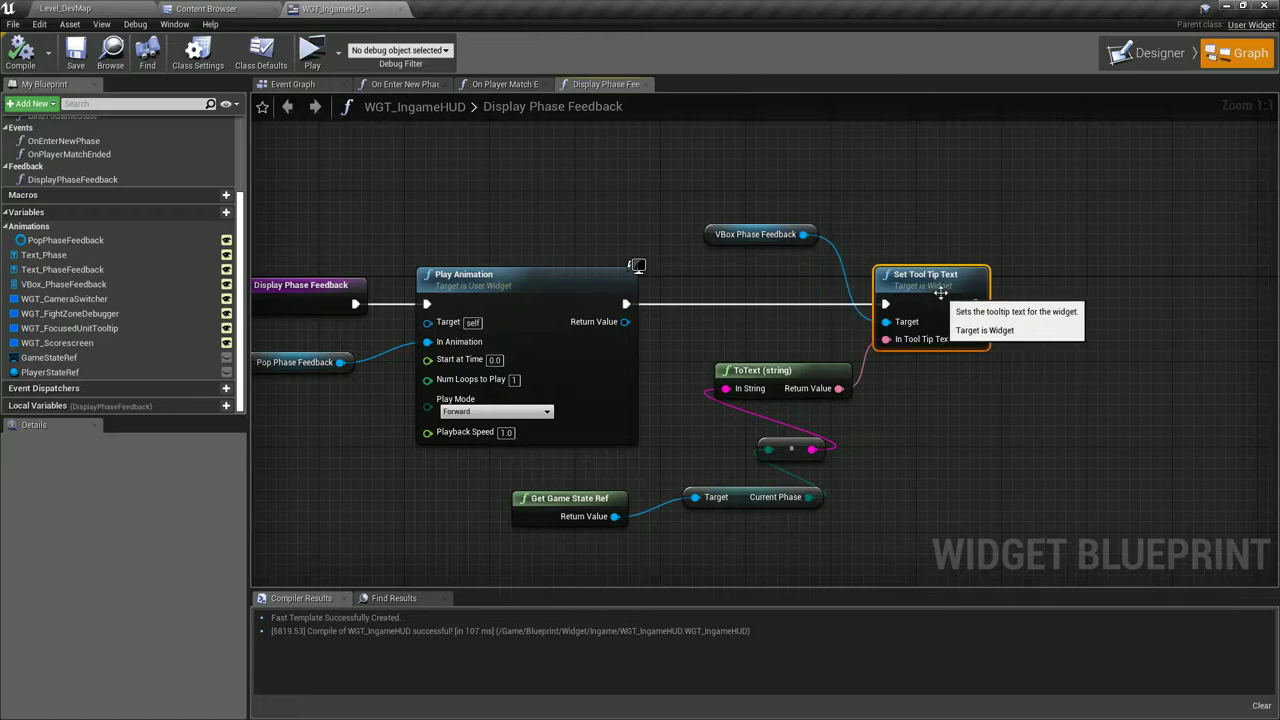
click(1178, 68)
click(1240, 53)
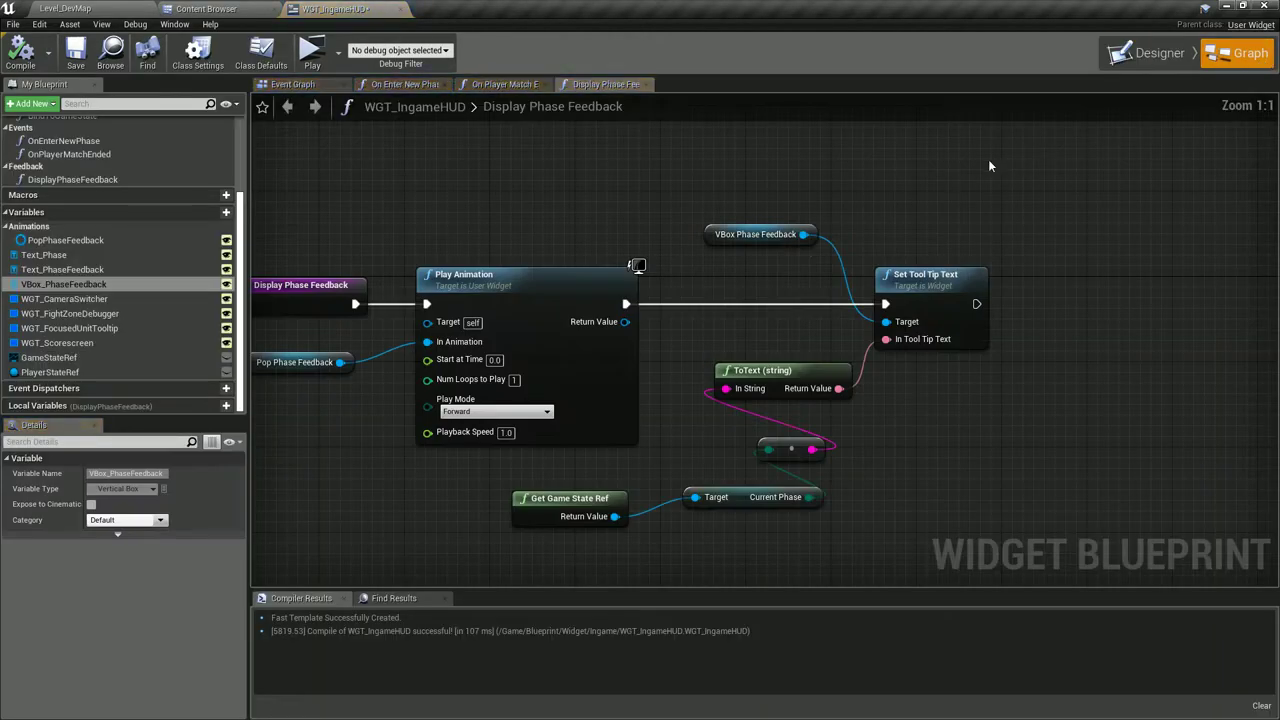
key(Delete)
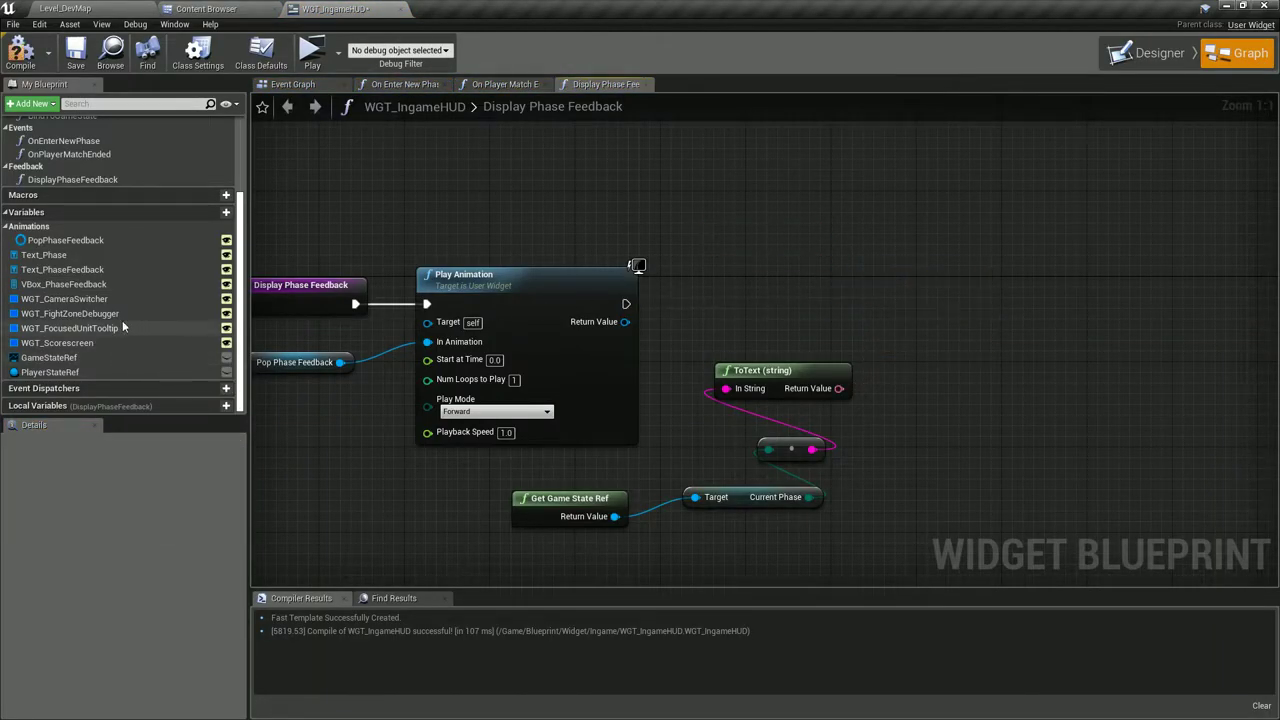
Add a Text_PhaseFeedback SetText after Play Animation, fed by the phase text.
ctrl+drag(98, 269, 640, 210)
drag(725, 213, 838, 247)
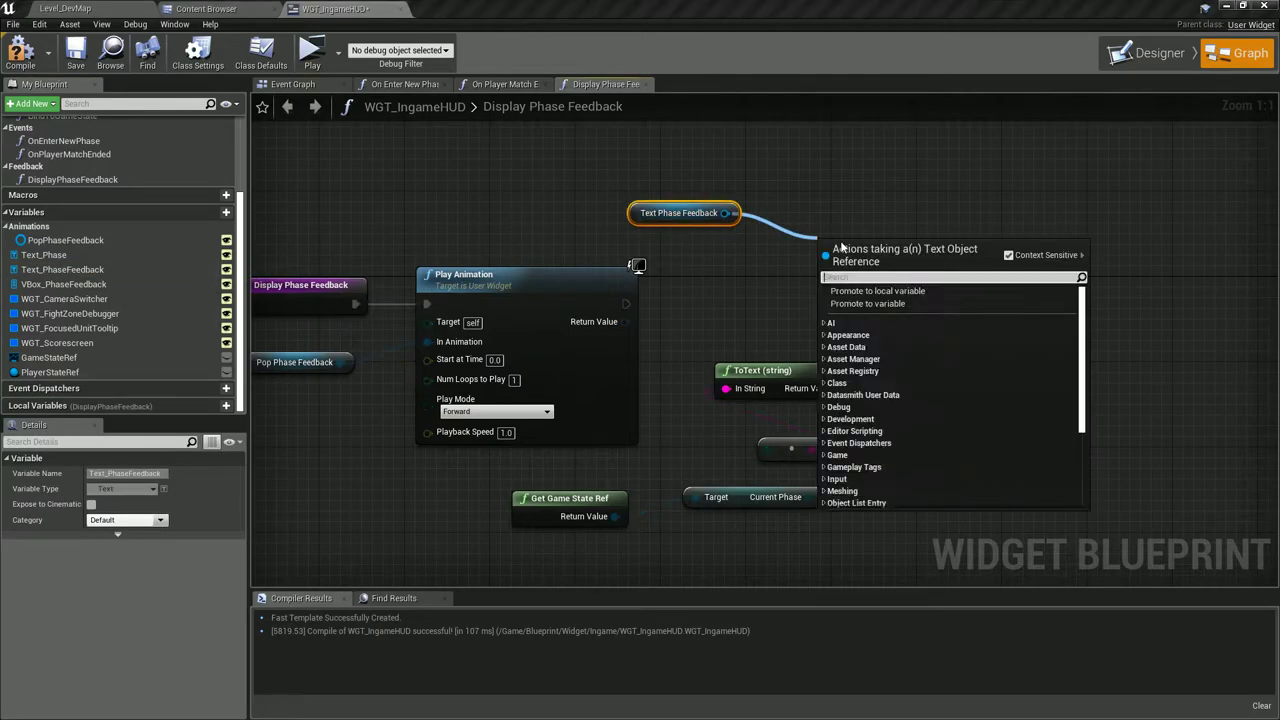
text(set text)
key(Return)
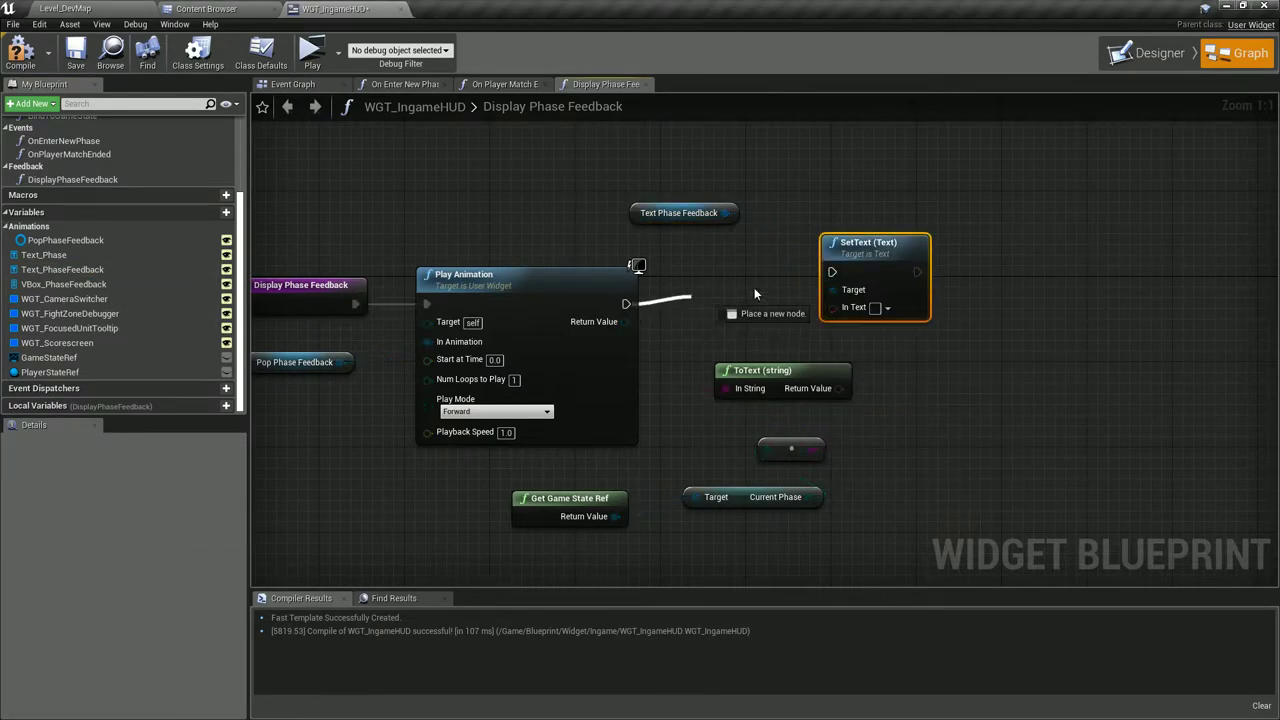
drag(833, 278, 834, 273)
right_drag(750, 321, 659, 265)
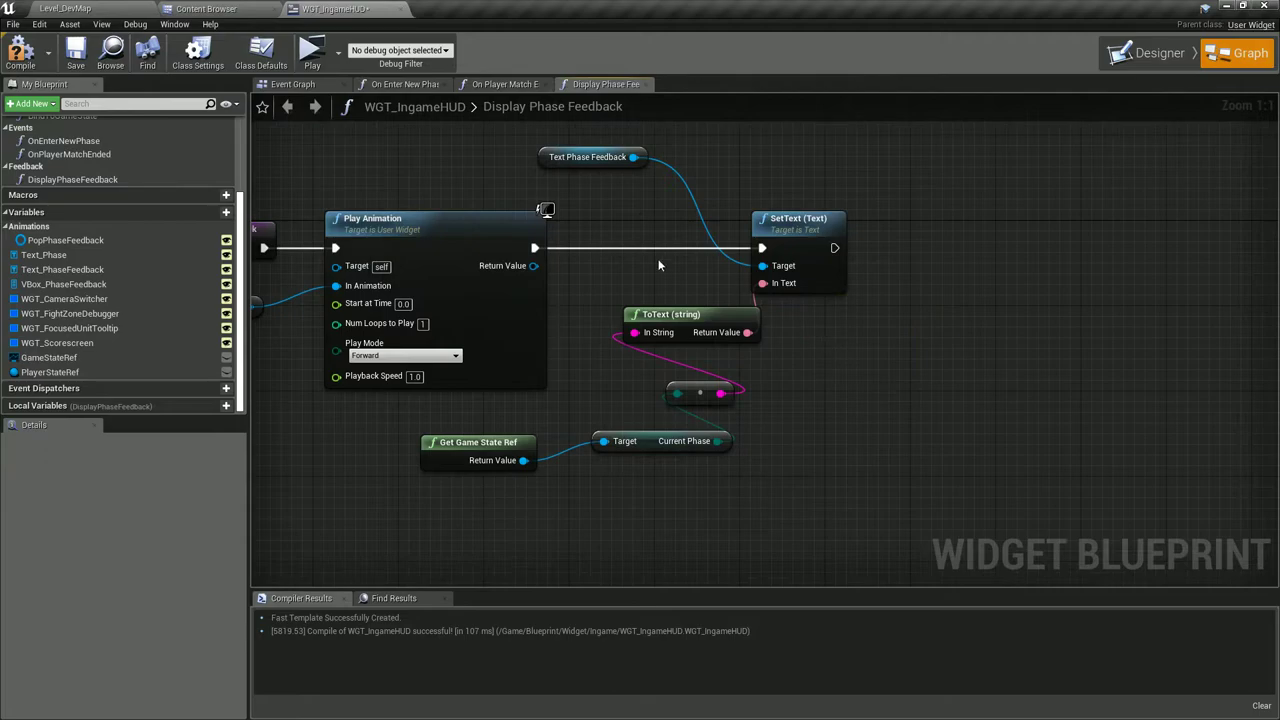
Play-test twice to see 'Recruit' displayed, then switch to the content browser.
click(314, 52)
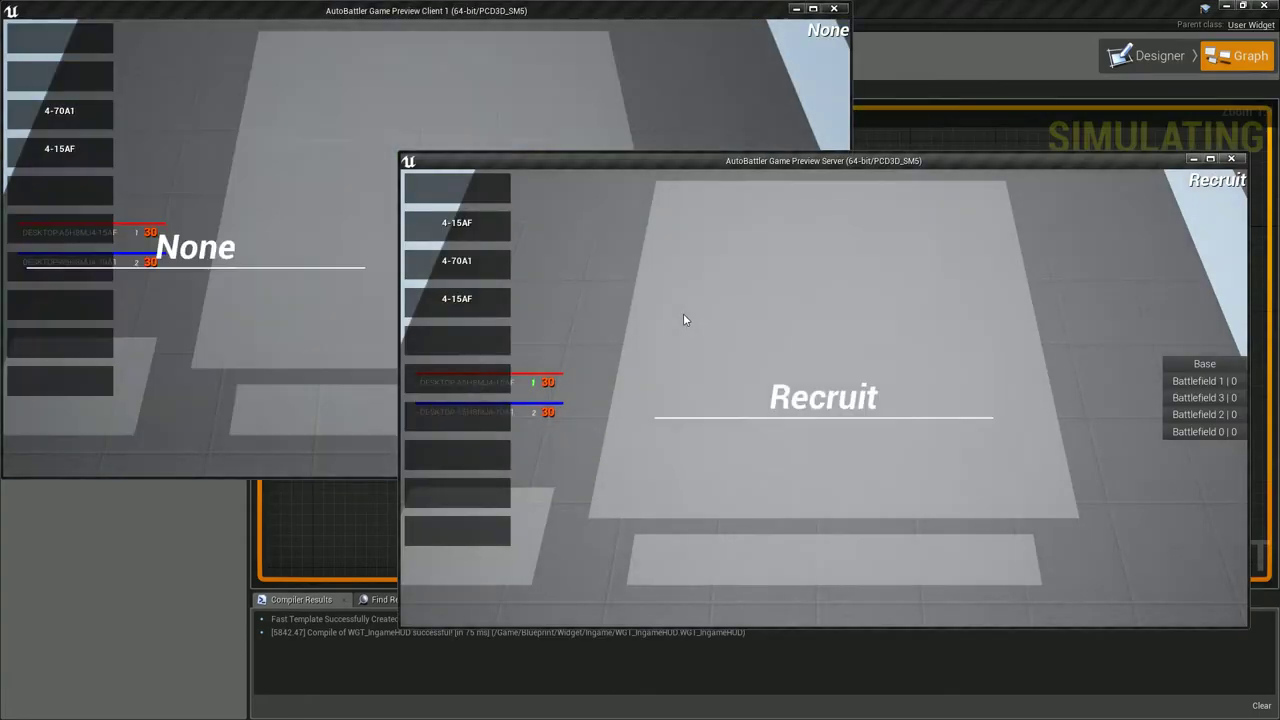
click(232, 202)
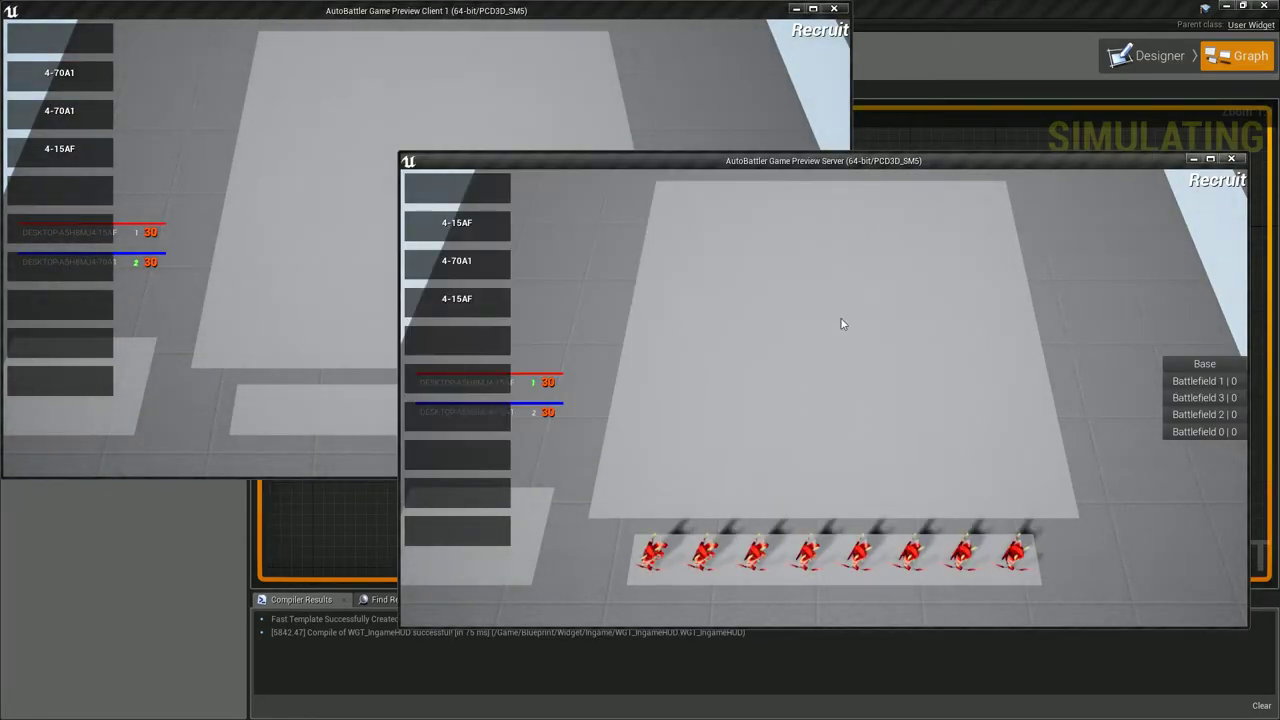
click(983, 345)
key(Escape)
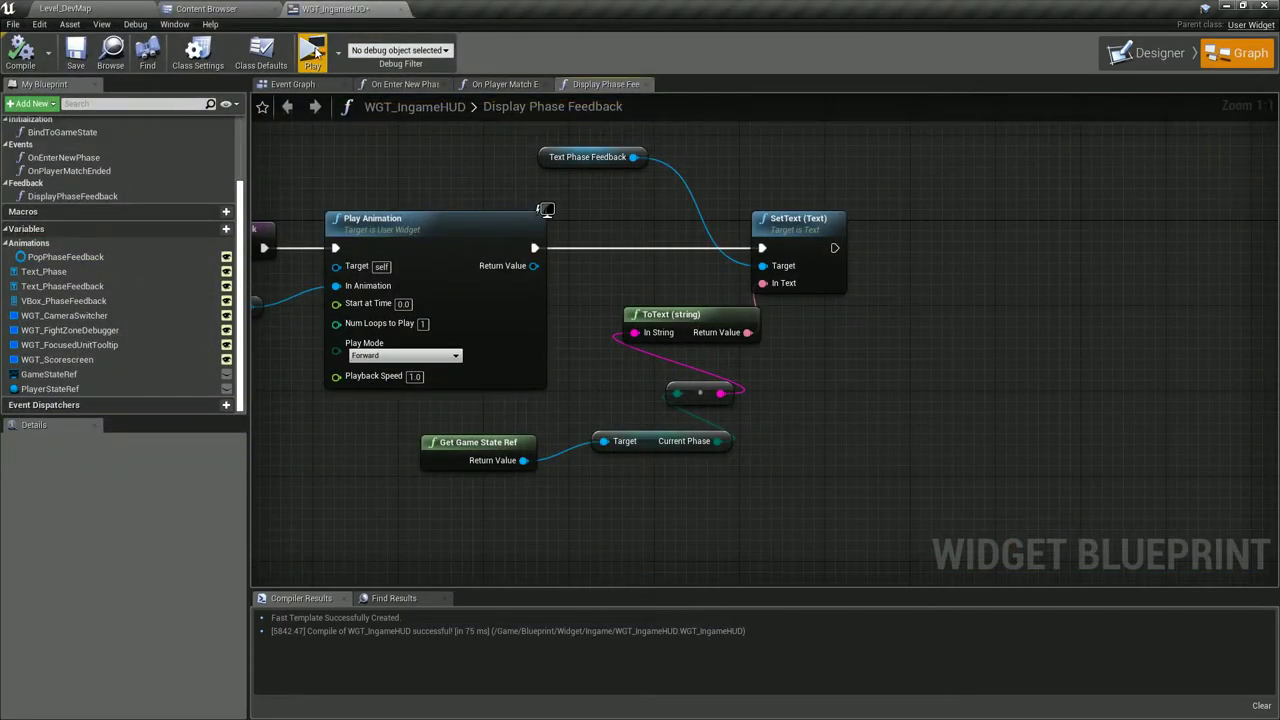
click(316, 54)
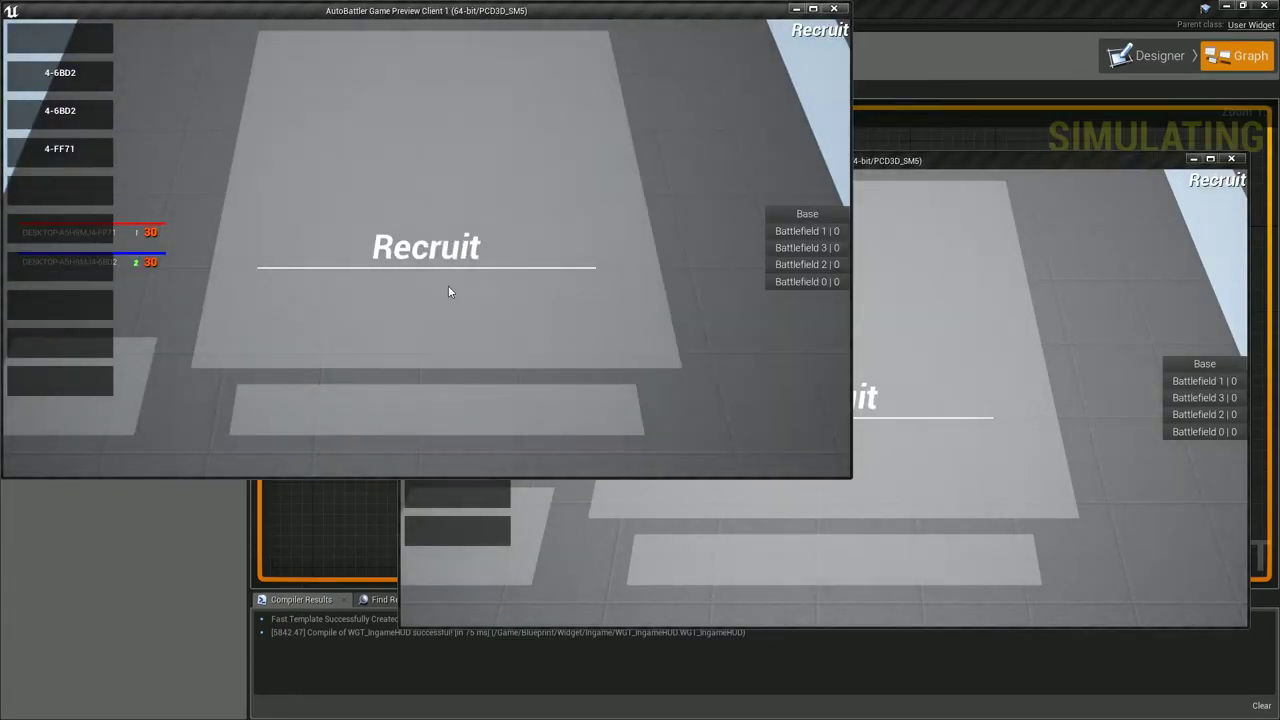
key(Escape)
right_drag(625, 206, 829, 254)
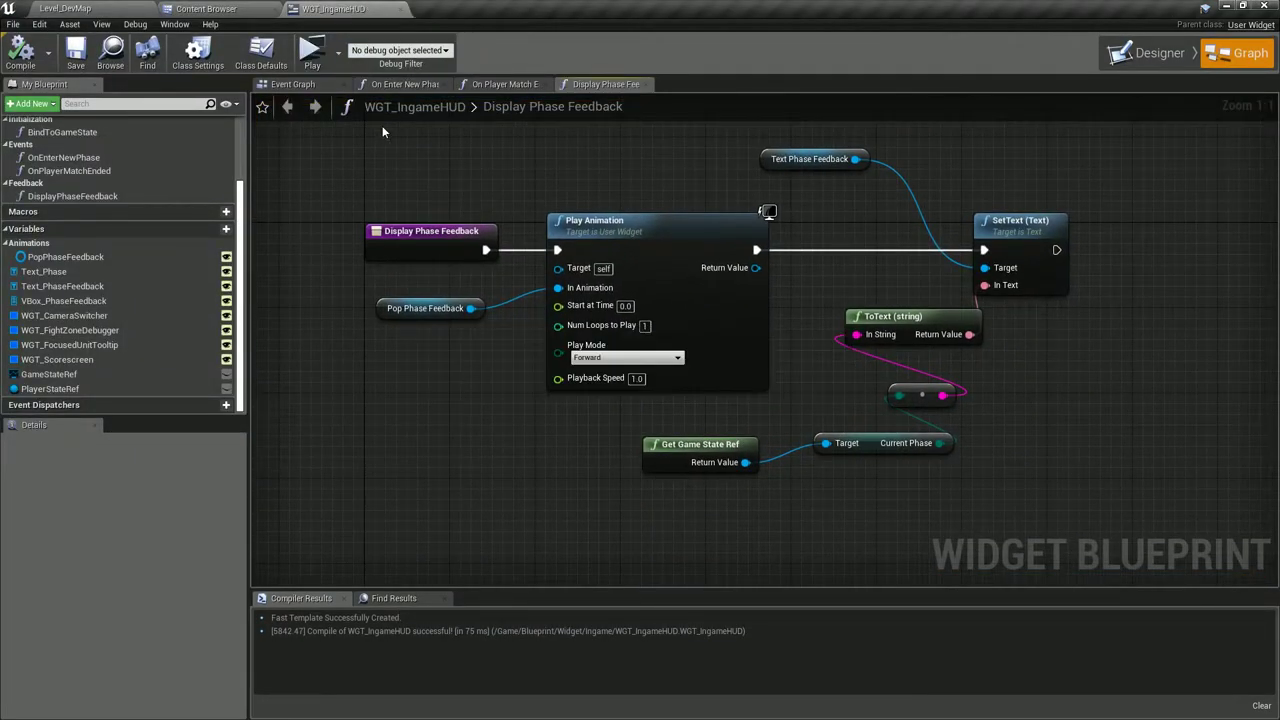
click(205, 9)
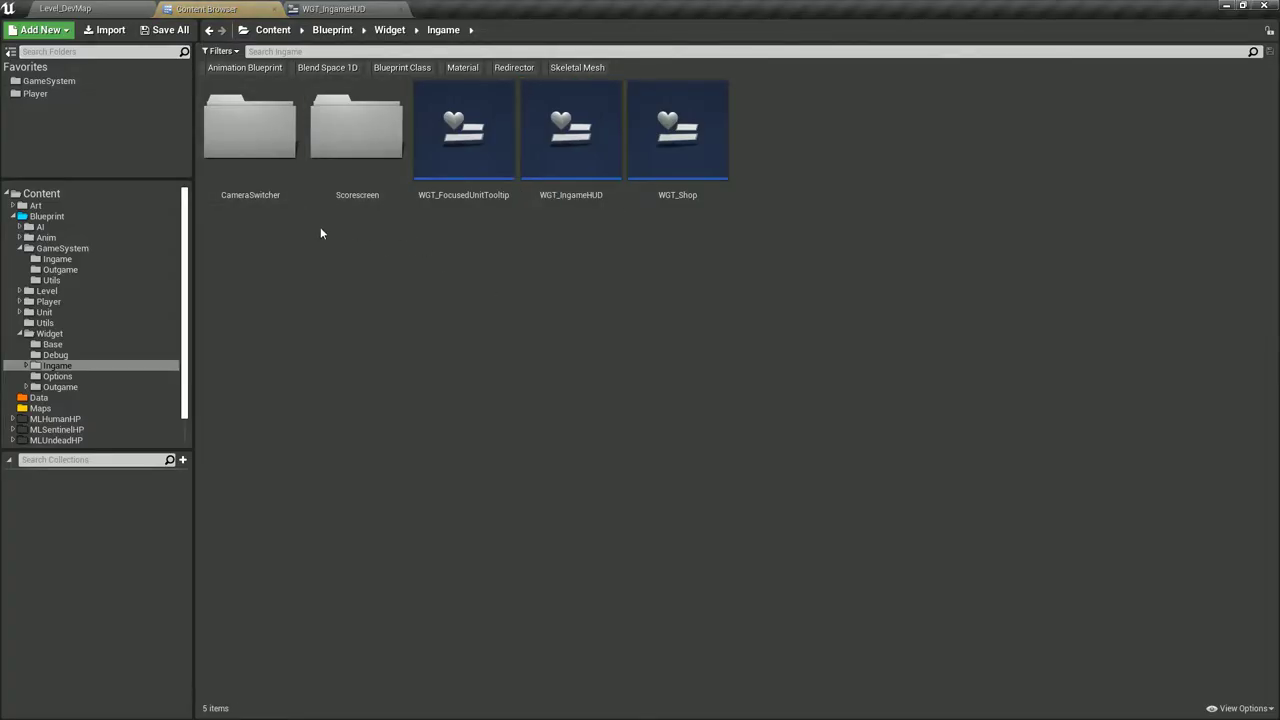
Browse to the GameSystem Ingame folder and open BP_IngameMode and BP_IngameState.
click(62, 248)
double_click(250, 135)
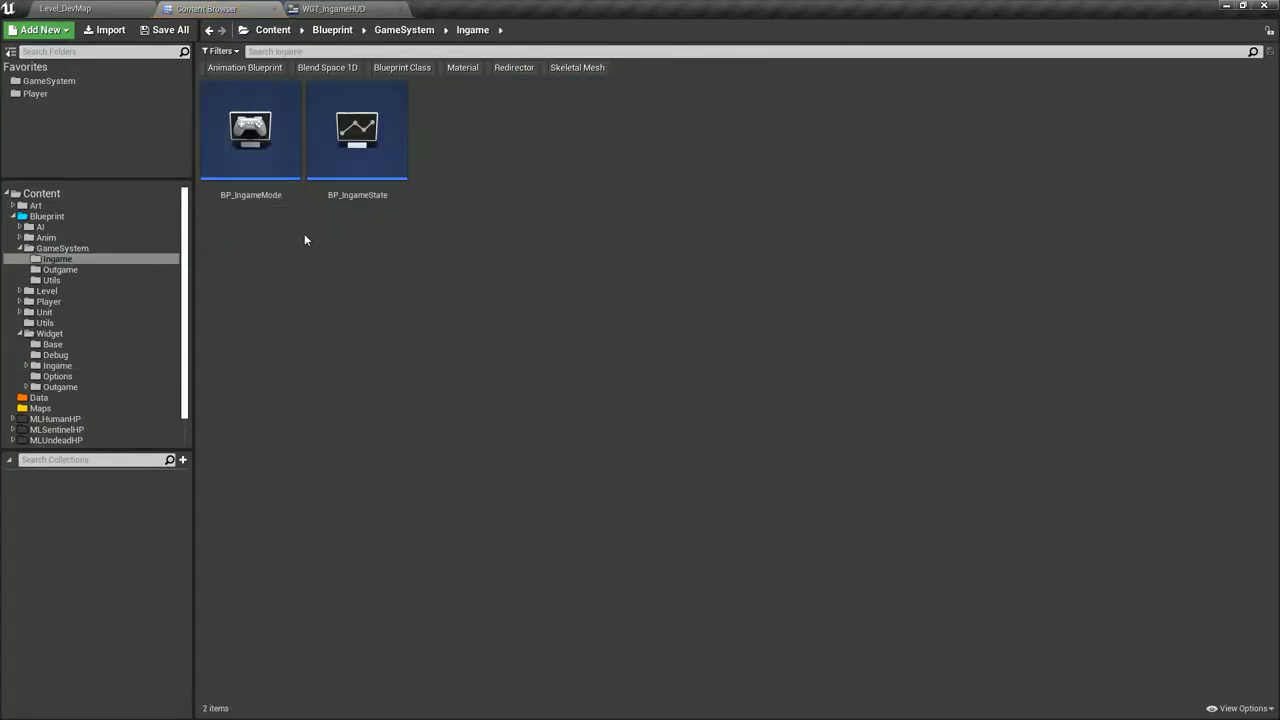
key(alt+Left)
double_click(247, 175)
double_click(255, 180)
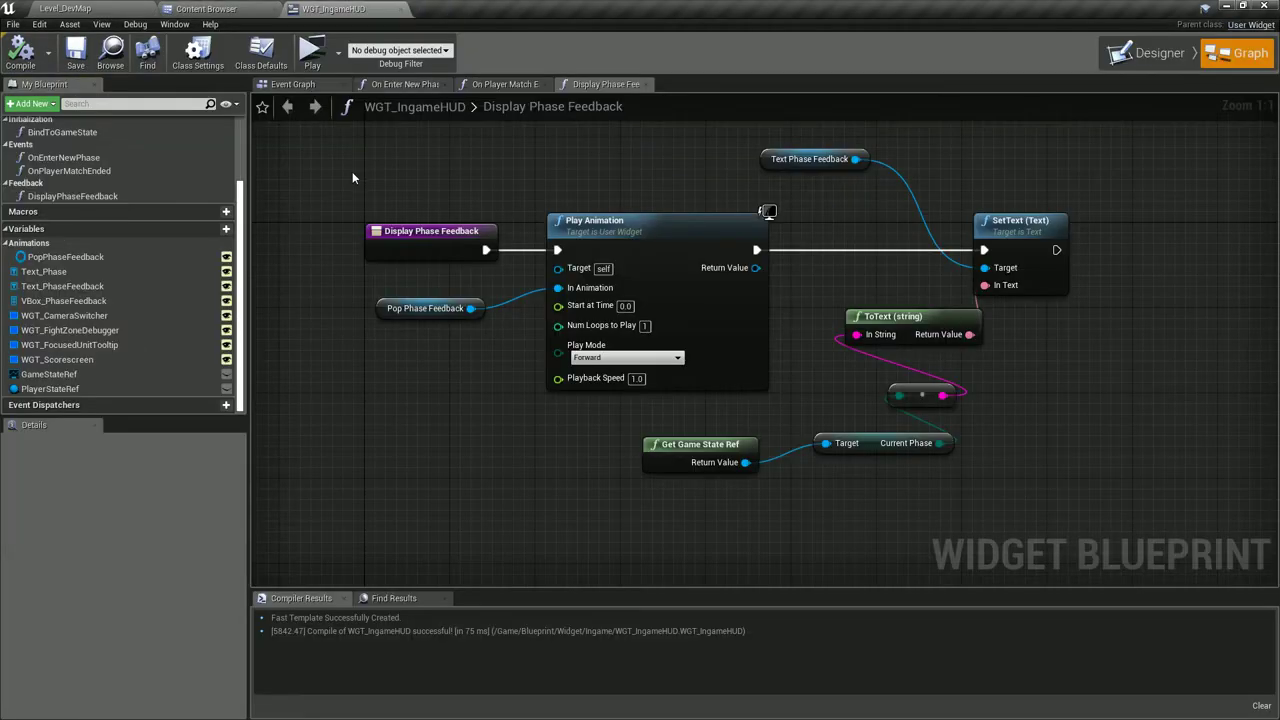
click(205, 9)
double_click(405, 145)
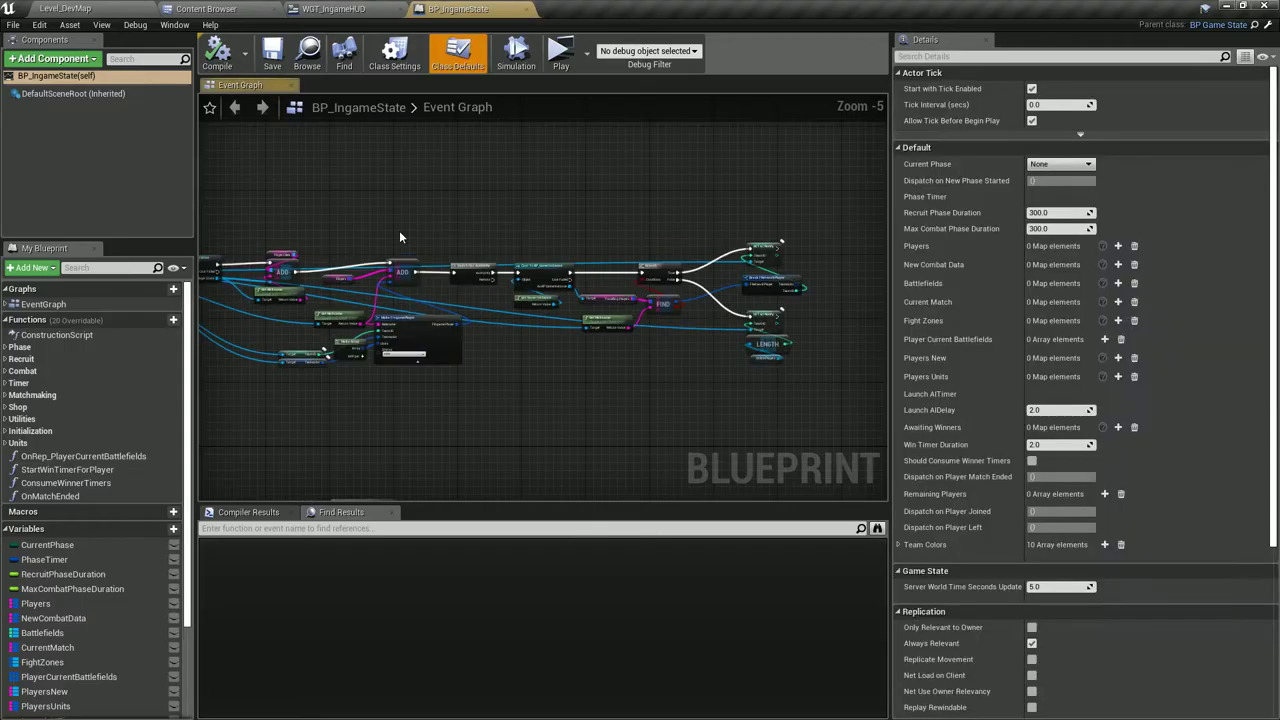
Find references to Dispatch_OnNewPhaseStarted, open Set Phase, and find all Set Phase references.
scroll(70, 678, down, 3)
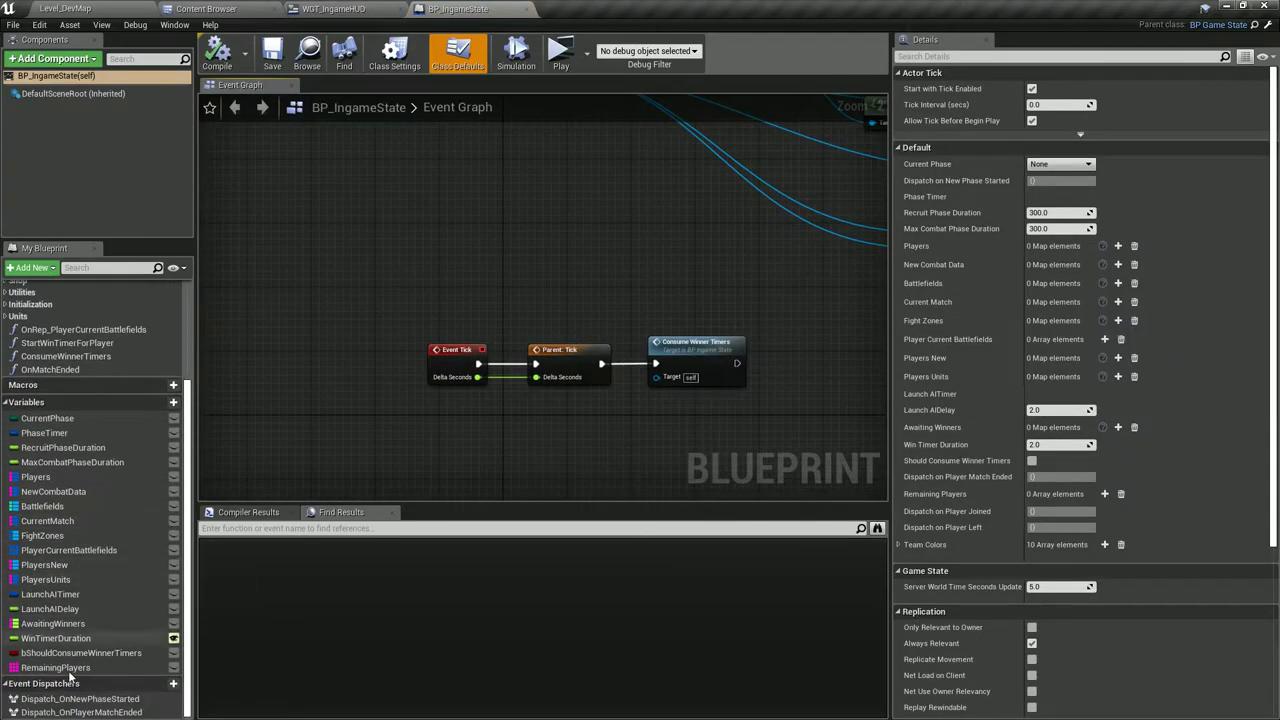
right_click(141, 700)
click(190, 677)
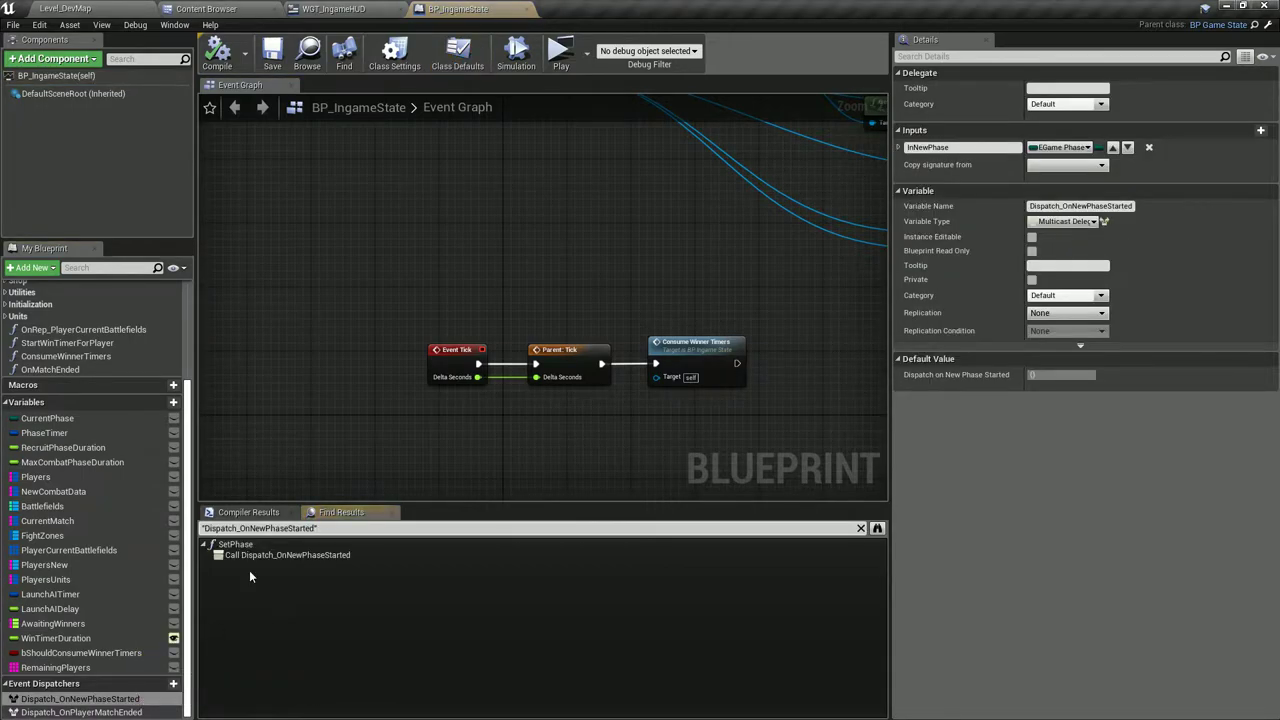
double_click(265, 555)
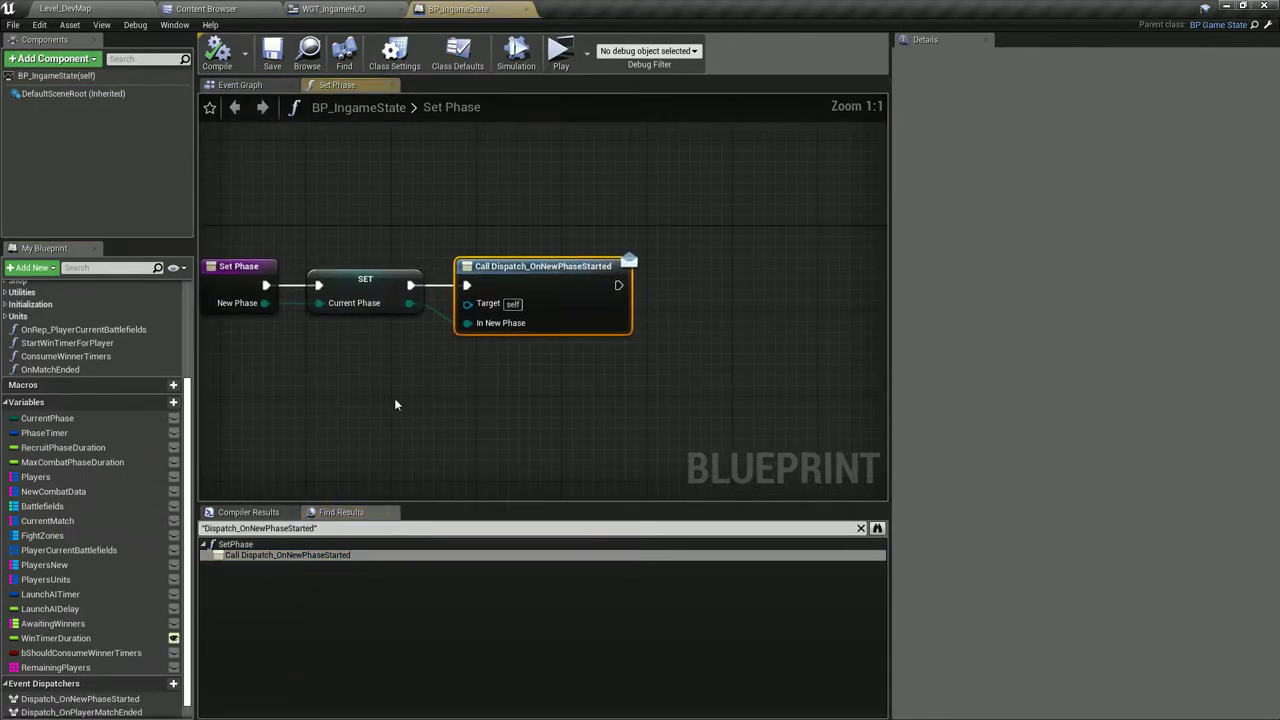
right_click(266, 268)
click(300, 391)
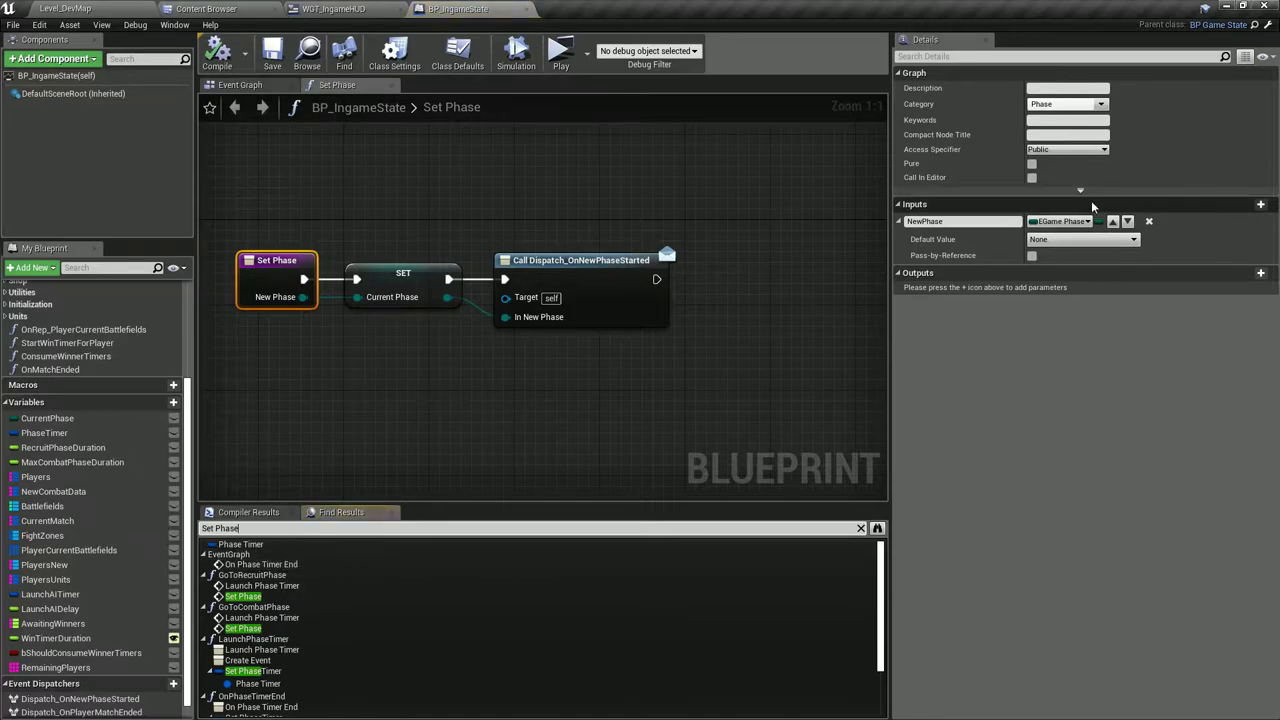
Inspect the Set Phase callers: GoToRecruitPhase, GoToCombatPhase, OnMatchEnded and On Phase Timer End.
right_drag(343, 401, 358, 398)
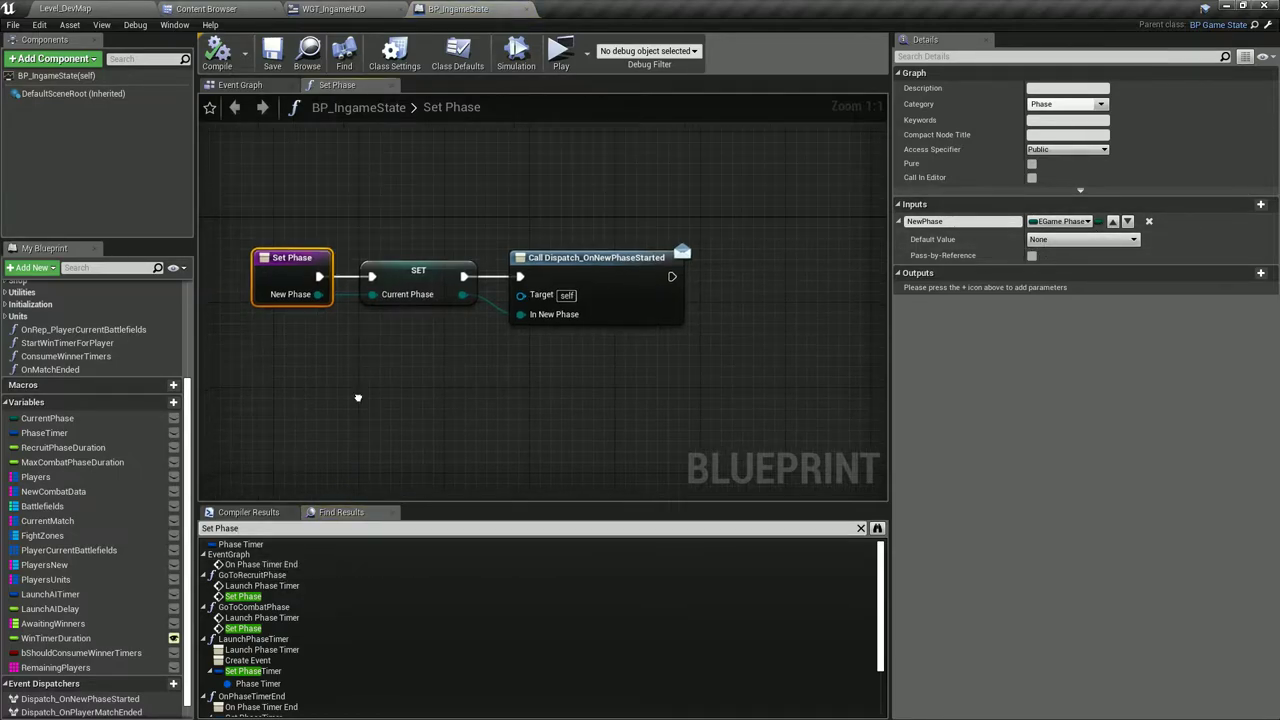
drag(445, 503, 445, 435)
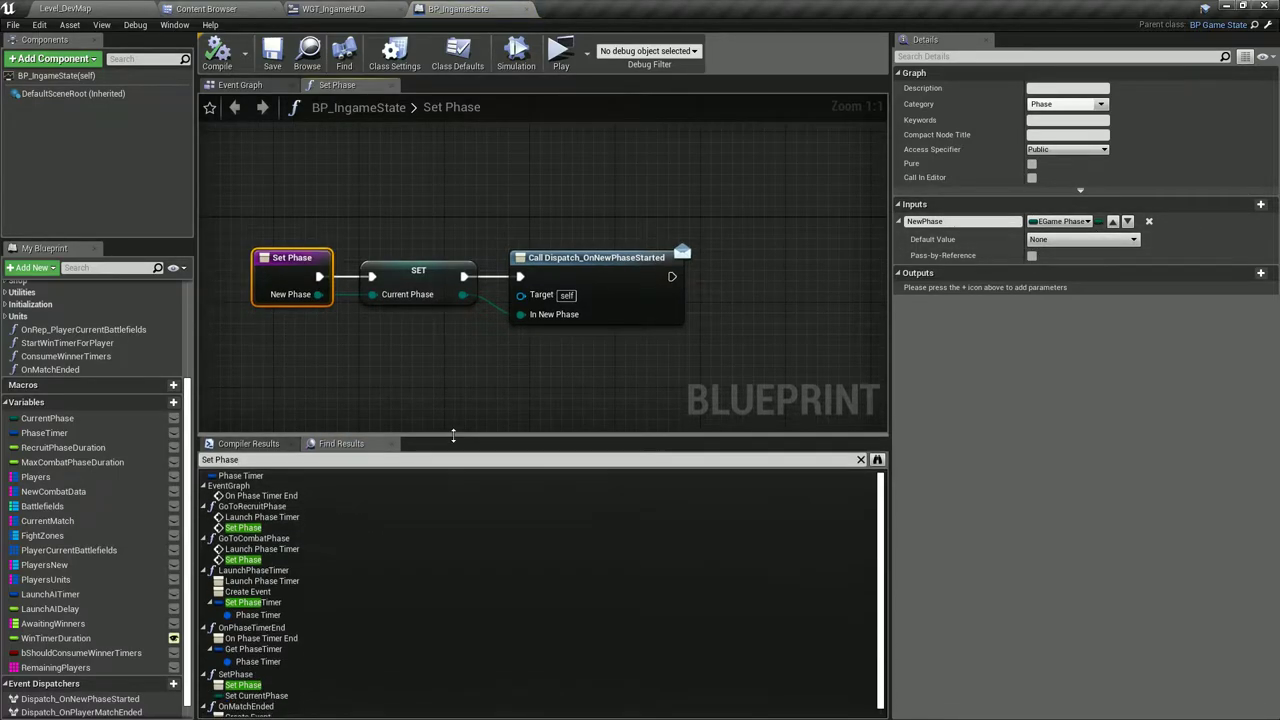
double_click(281, 527)
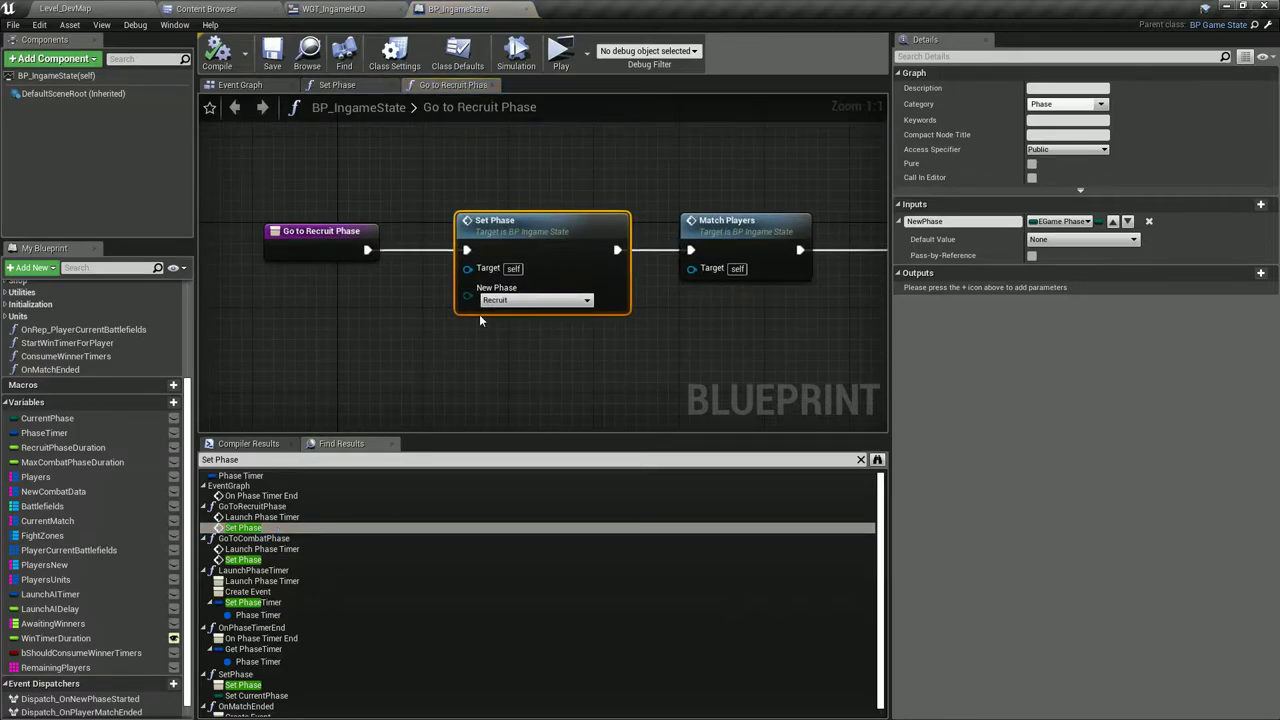
double_click(311, 557)
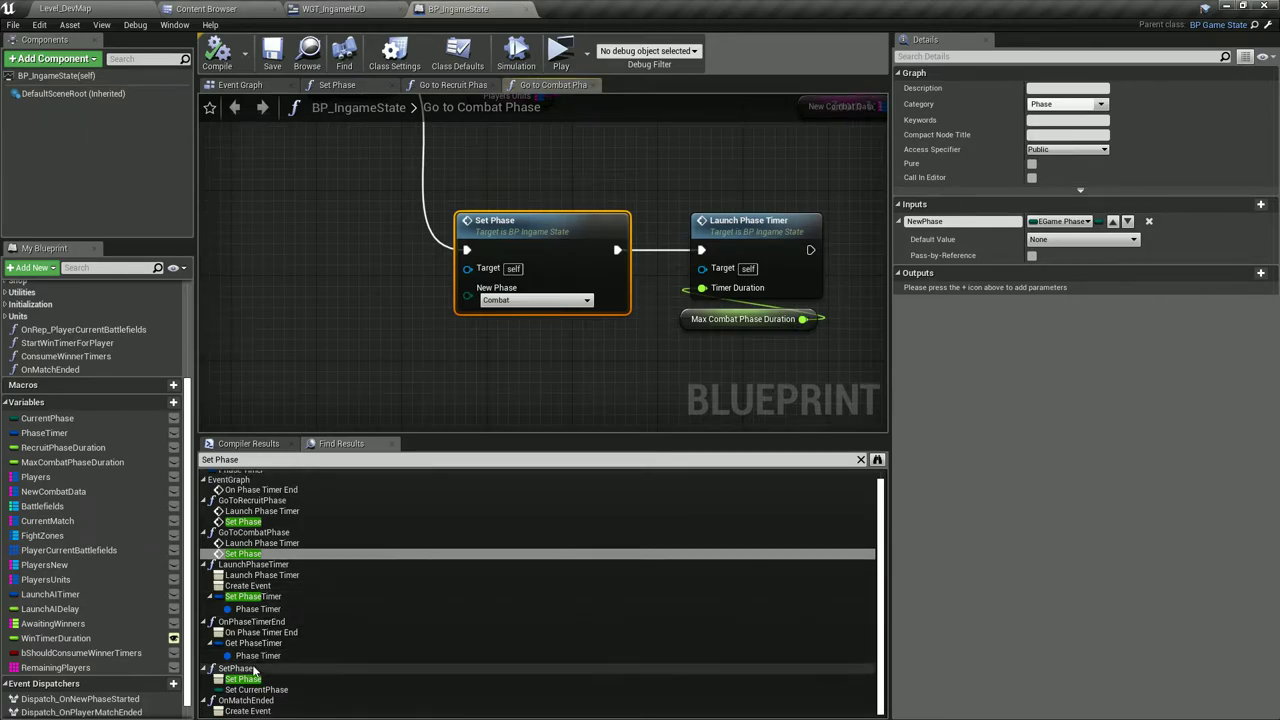
click(268, 711)
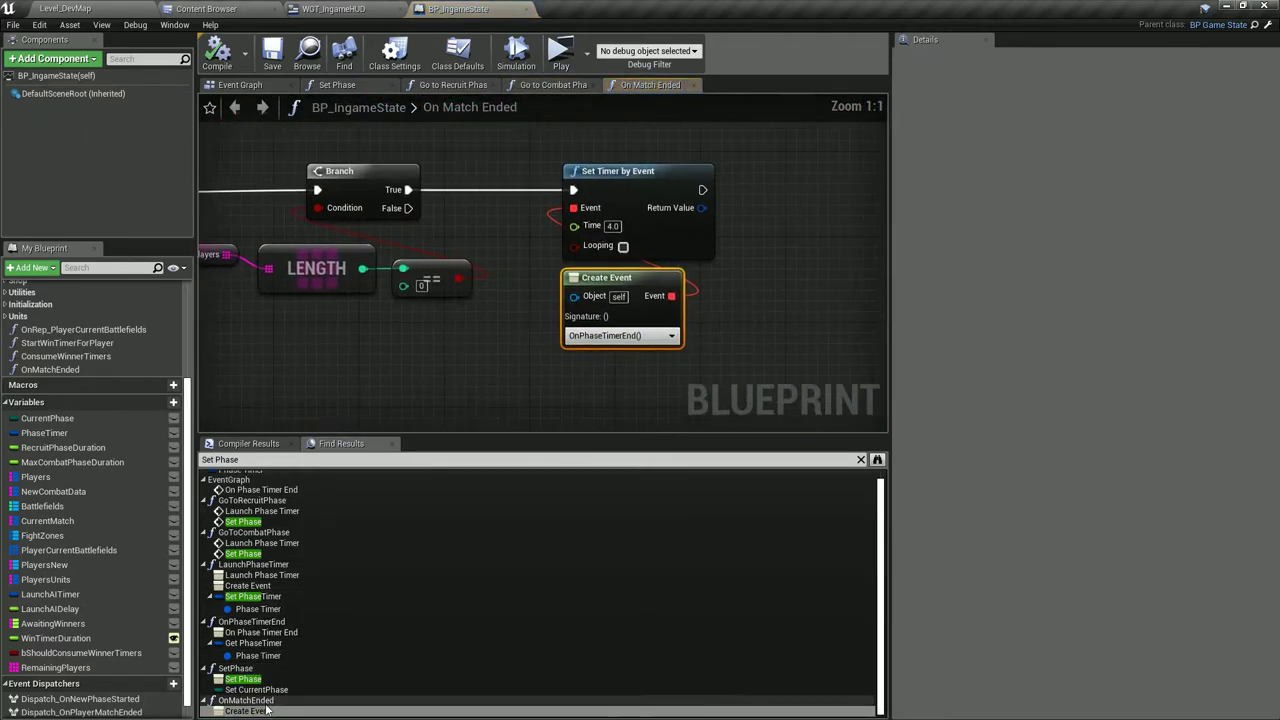
scroll(504, 356, down, 2)
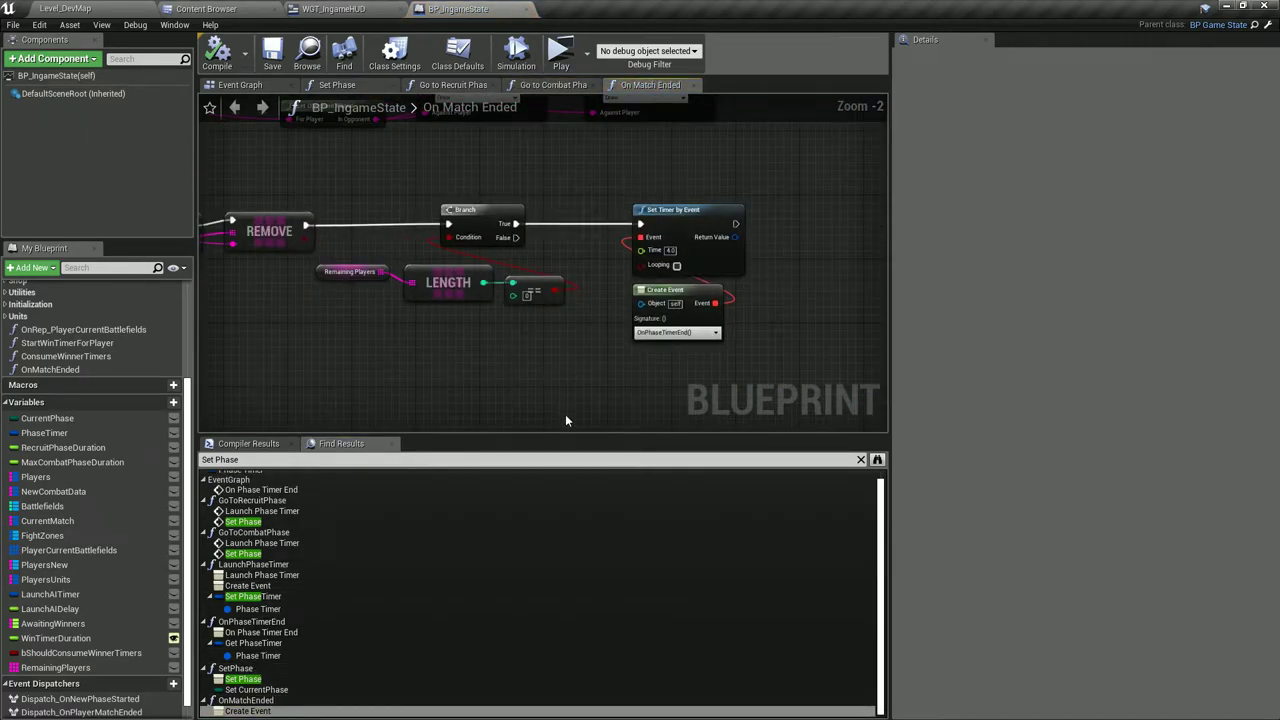
drag(562, 434, 562, 451)
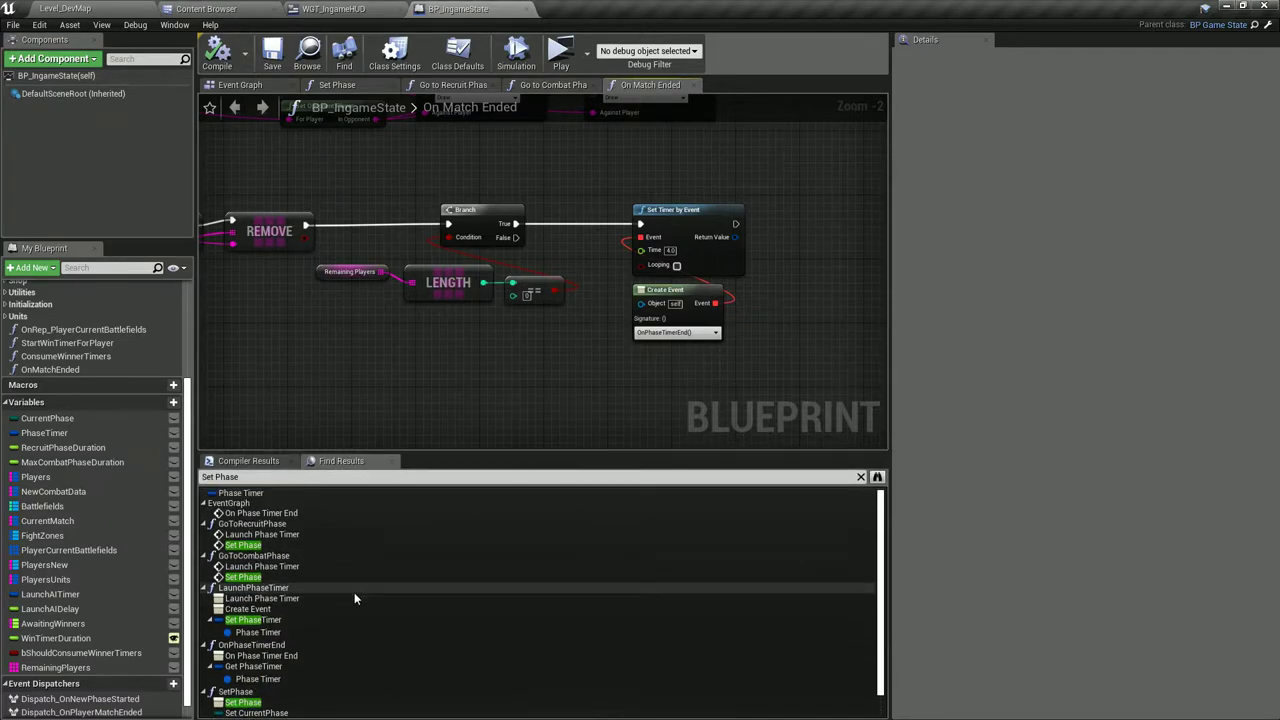
scroll(78, 429, up, 2)
scroll(75, 428, up, 2)
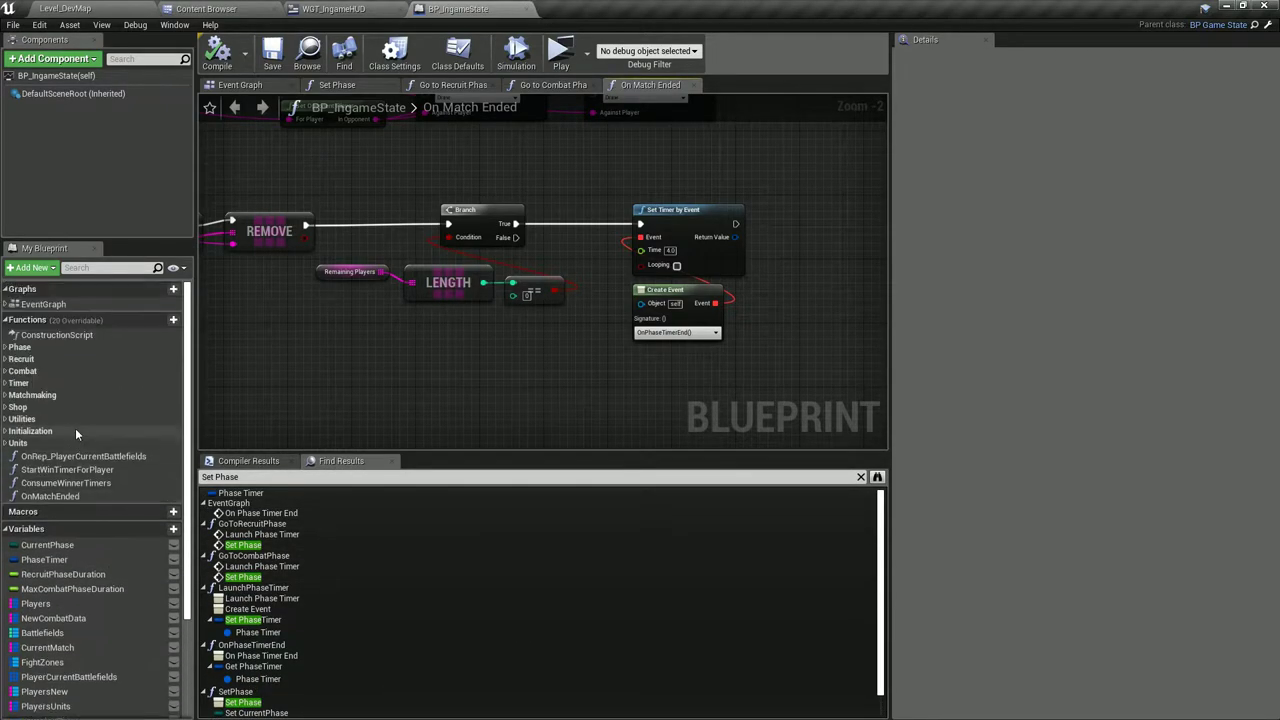
click(6, 396)
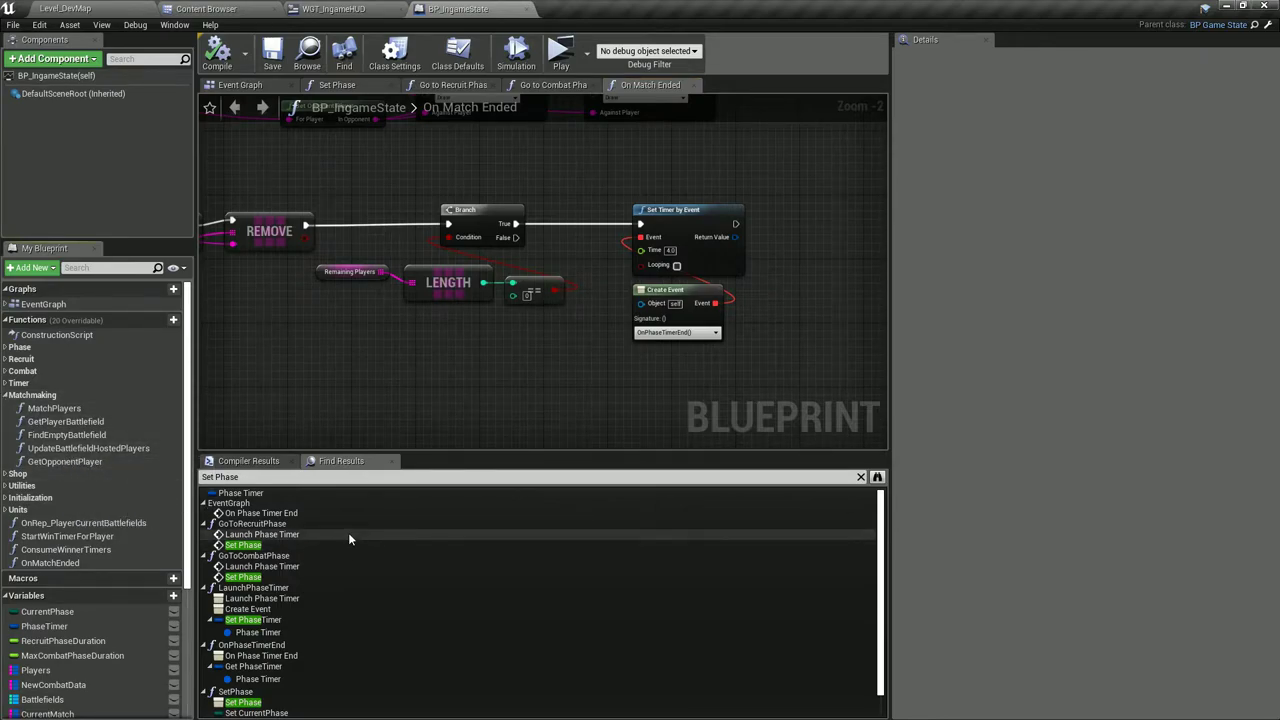
drag(419, 451, 424, 411)
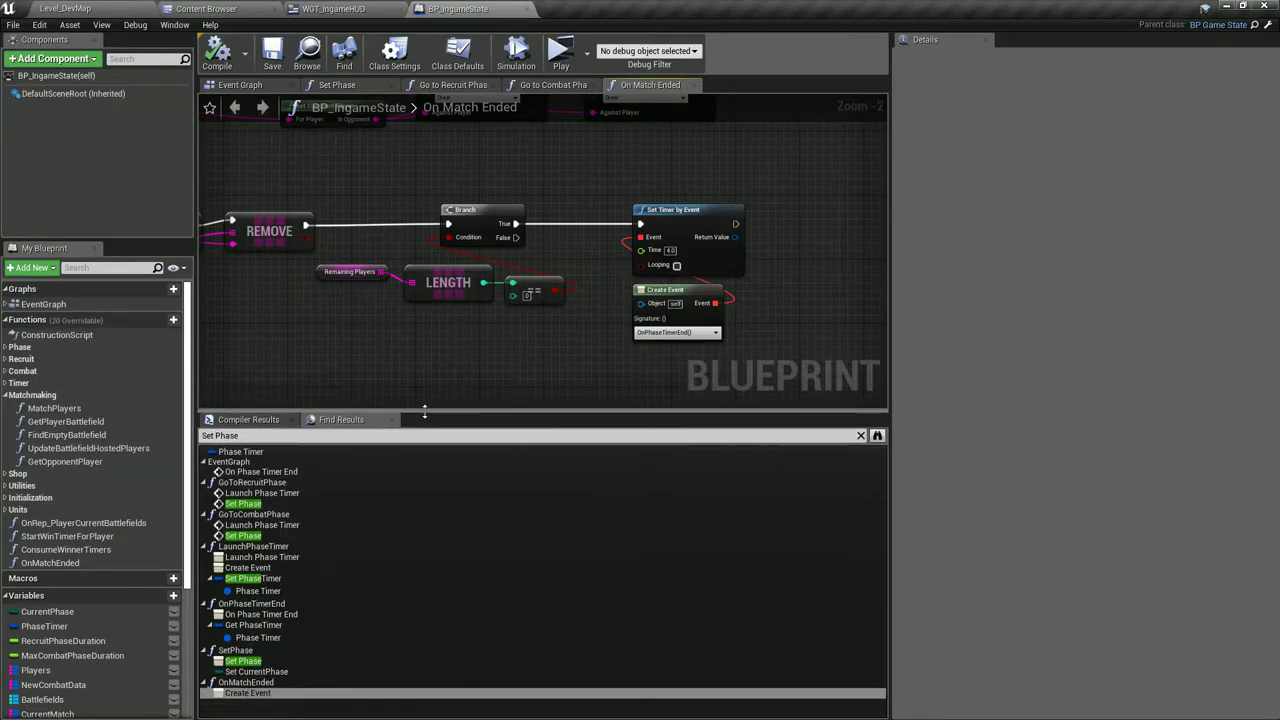
click(260, 471)
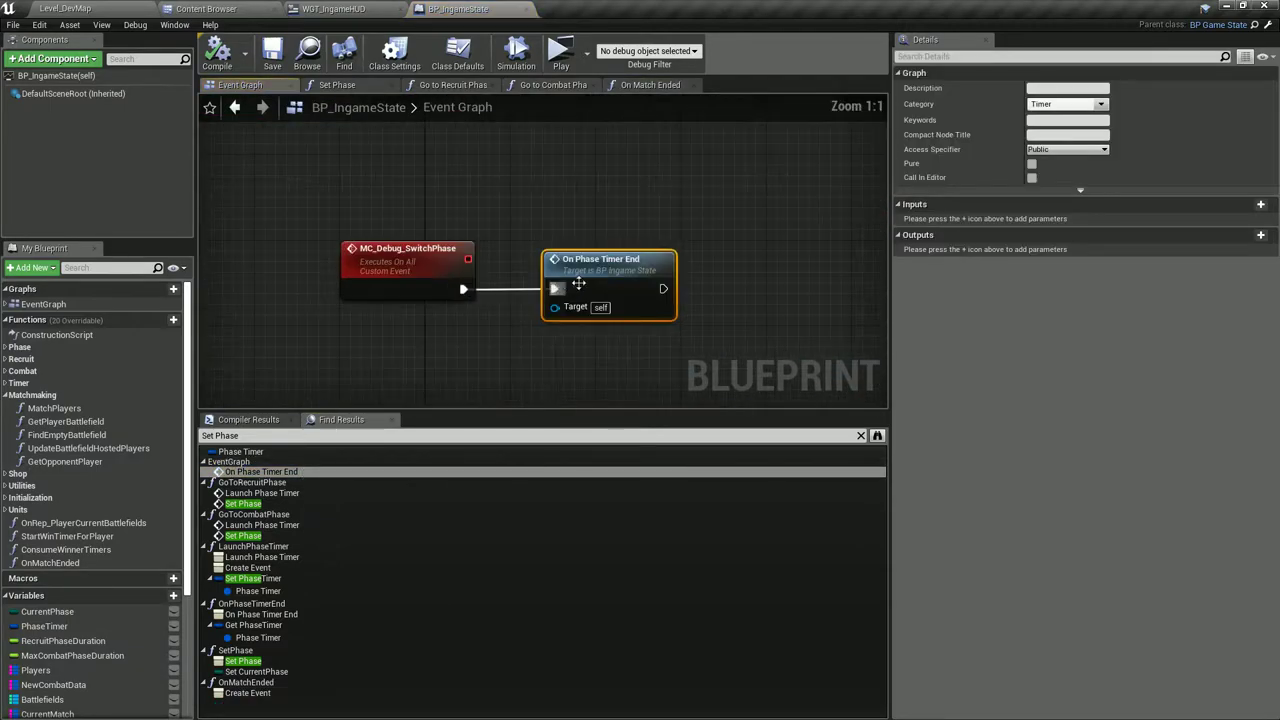
In On Phase Timer End, insert a Print Debug with category CurrentFeature before the timer clear.
double_click(578, 285)
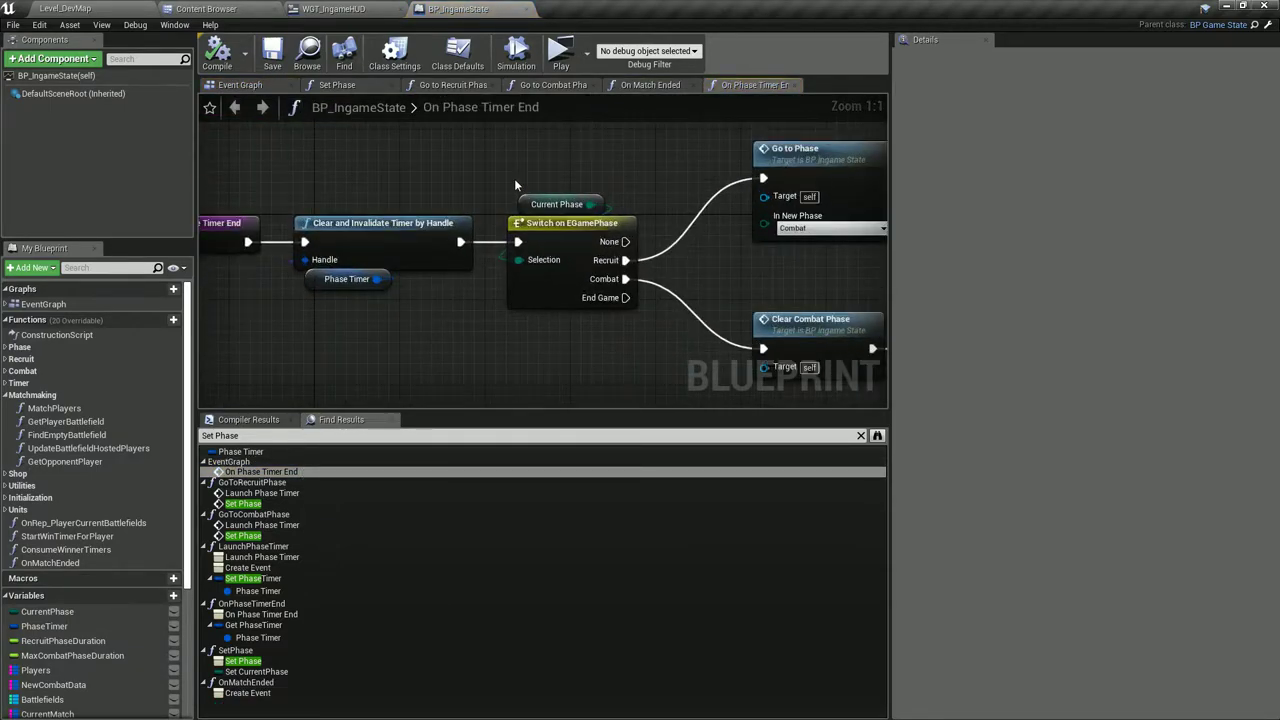
click(552, 204)
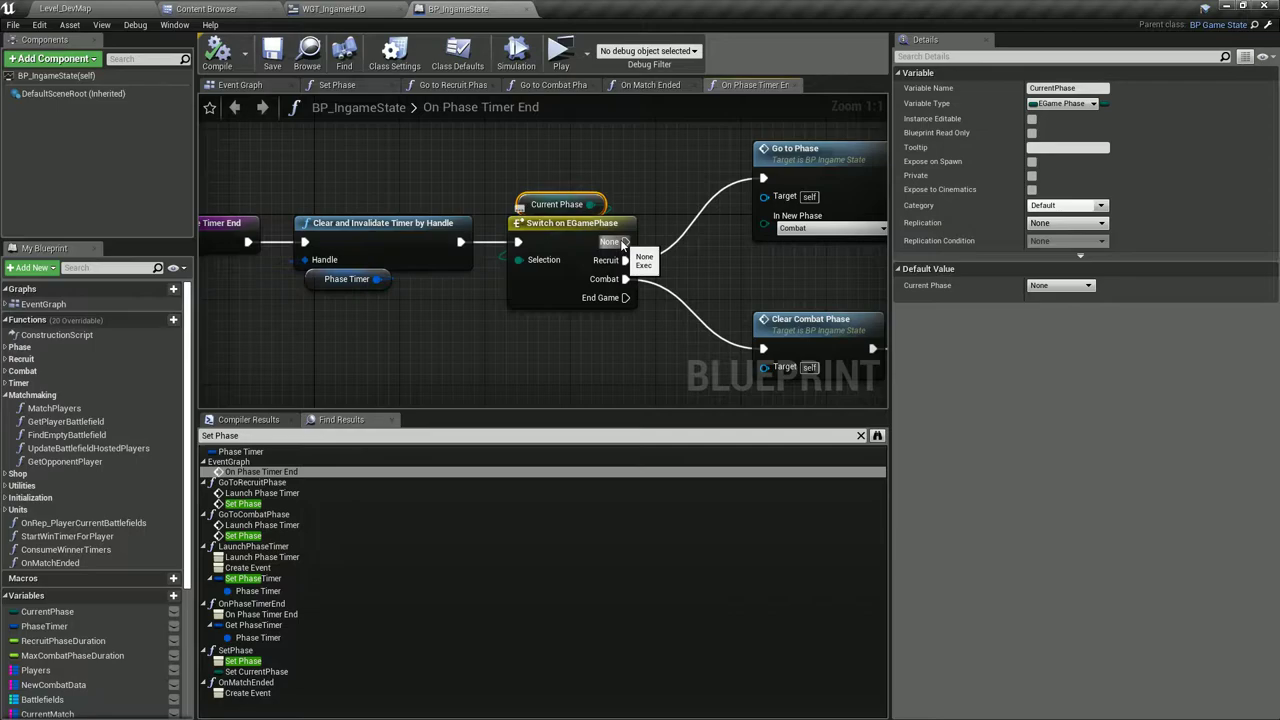
right_drag(462, 233, 657, 219)
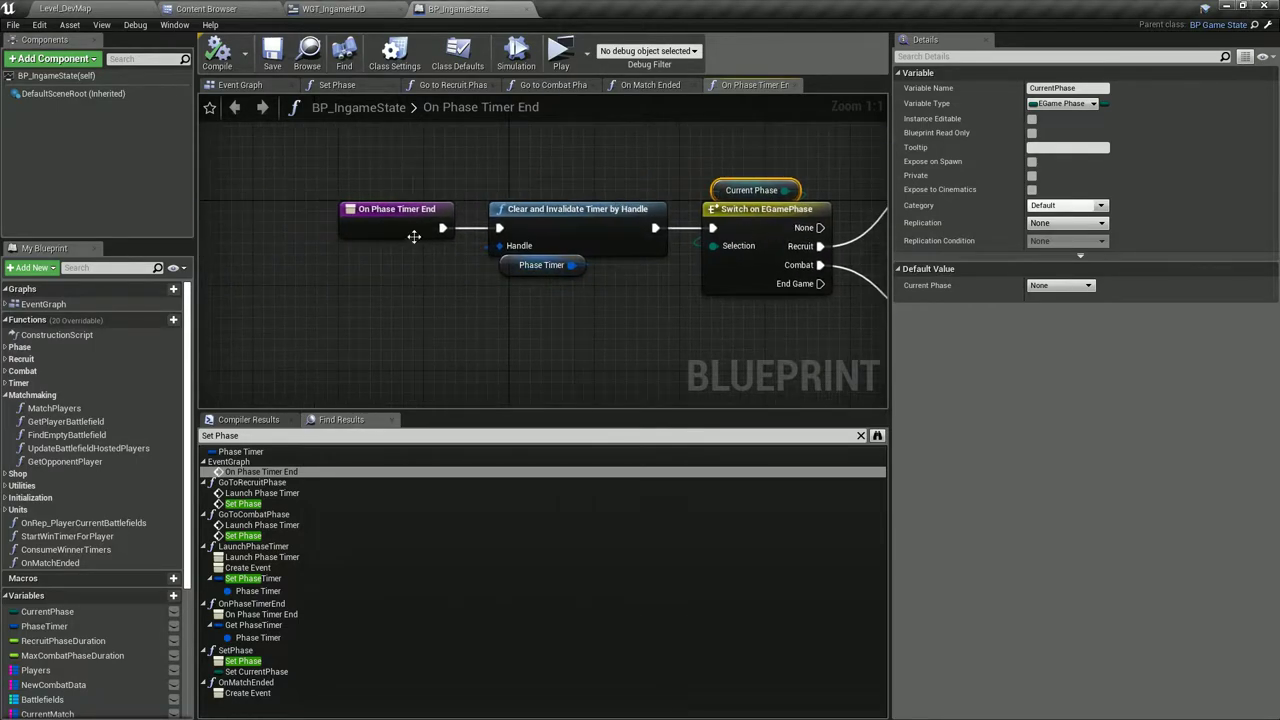
drag(414, 236, 286, 226)
right_click(325, 287)
text(print)
key(Return)
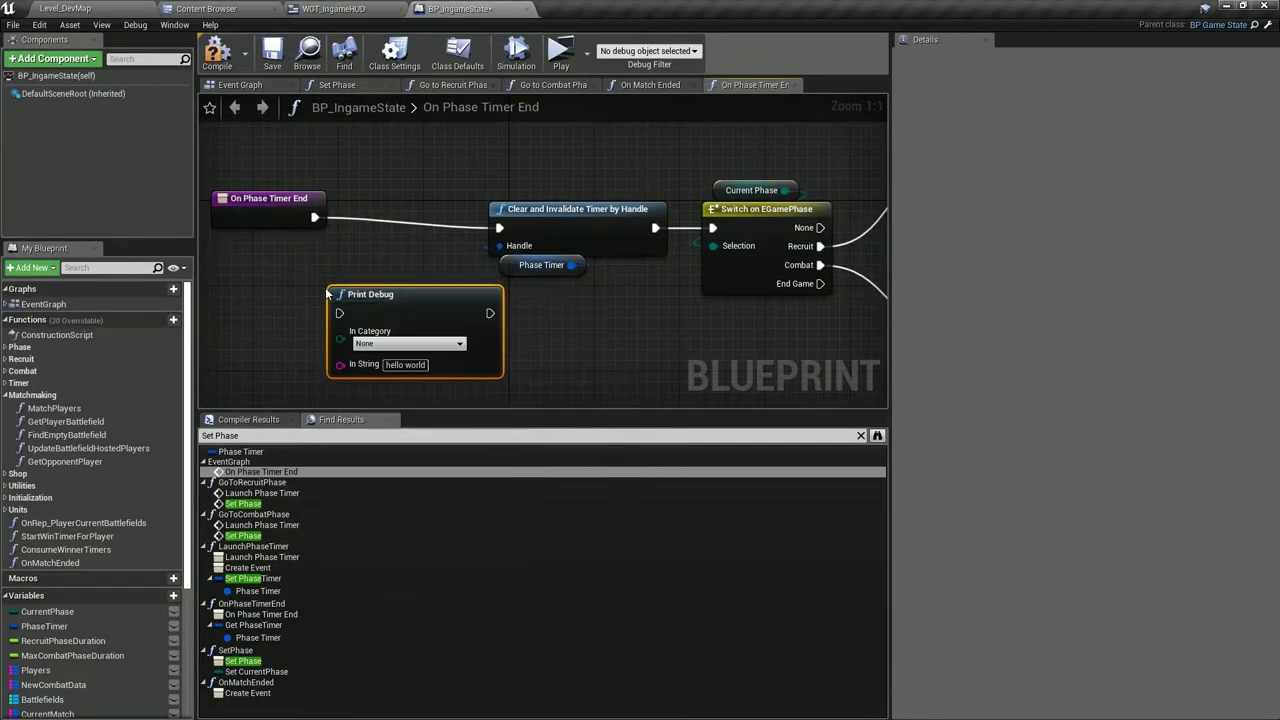
drag(318, 216, 340, 313)
mouse_move(488, 306)
mouse_down()
mouse_move(434, 274)
mouse_move(498, 228)
mouse_up()
click(355, 311)
click(360, 325)
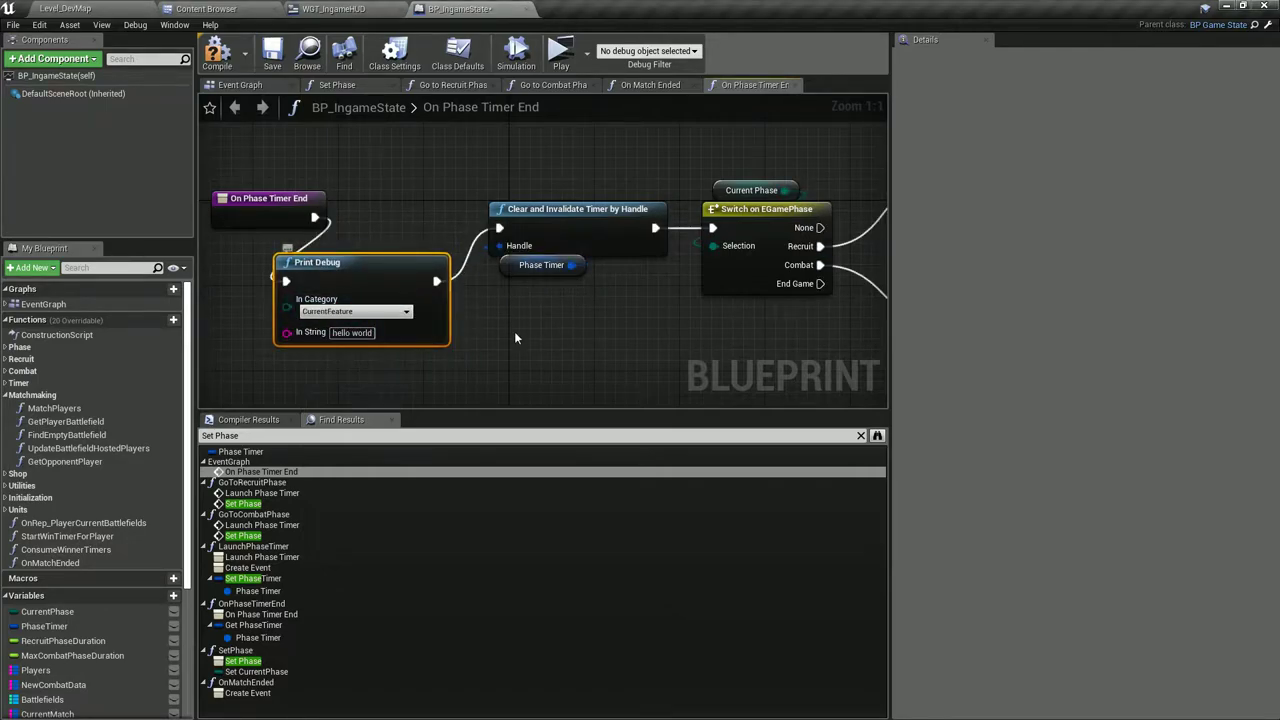
Play-test the print, then delete it and reconnect timer end directly to Clear and Invalidate Timer.
right_drag(514, 331, 469, 283)
click(560, 57)
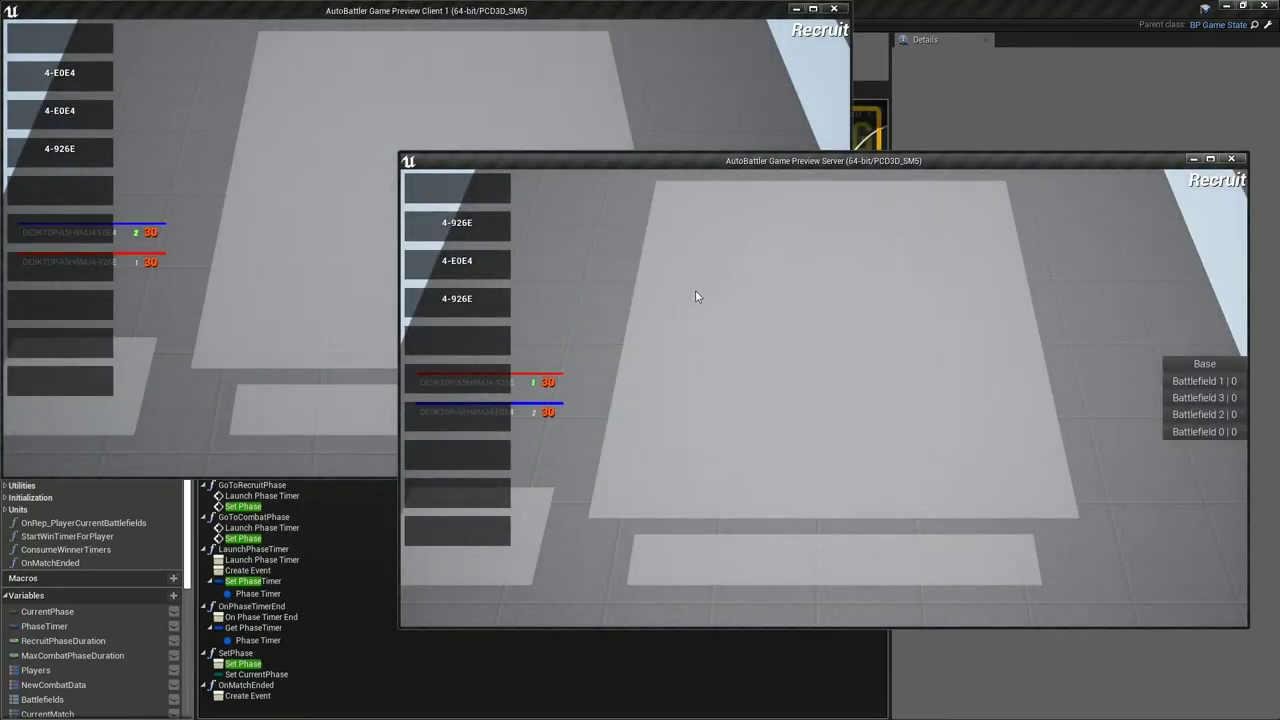
key(Escape)
click(245, 157)
right_drag(677, 196, 285, 252)
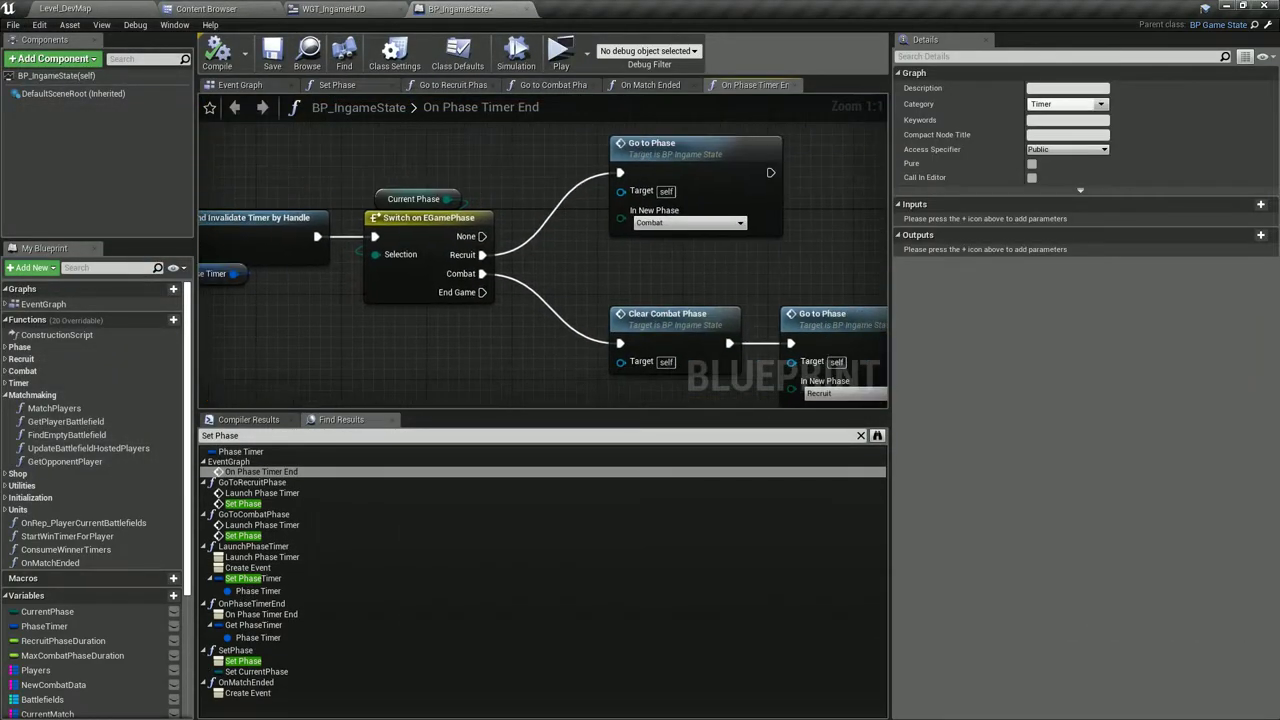
scroll(285, 252, down, 1)
right_drag(200, 245, 478, 239)
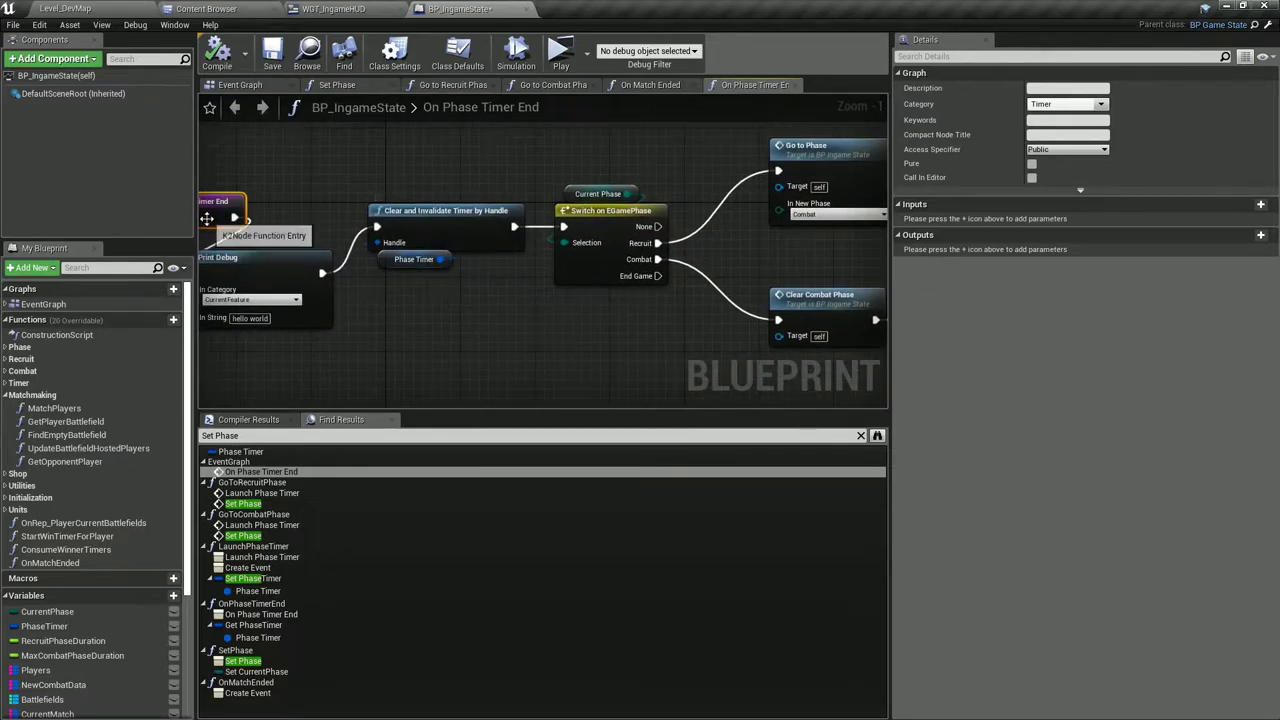
right_drag(206, 218, 236, 220)
drag(281, 226, 427, 226)
drag(238, 211, 303, 211)
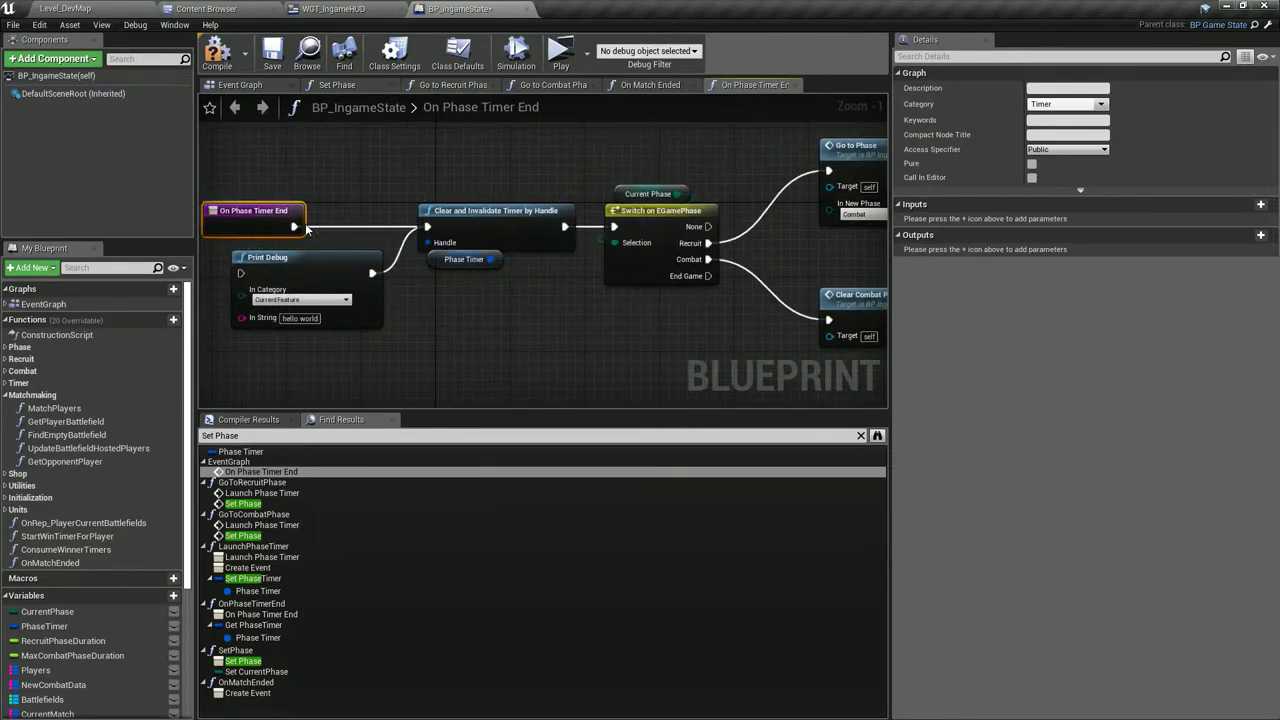
click(388, 324)
key(Delete)
Save BP_IngameState and select the Go to Phase node.
mouse_move(510, 346)
right_down()
mouse_move(408, 300)
mouse_move(353, 294)
right_up()
key(ctrl+s)
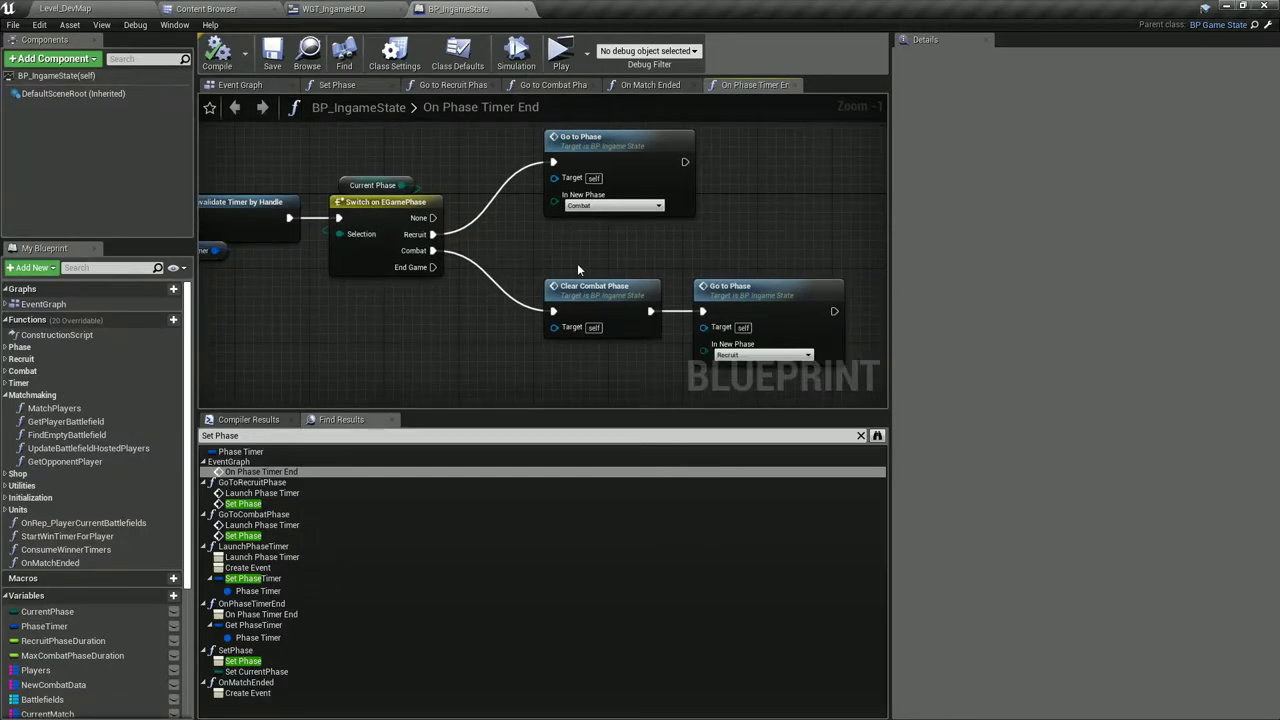
right_drag(577, 263, 677, 356)
right_drag(605, 206, 556, 169)
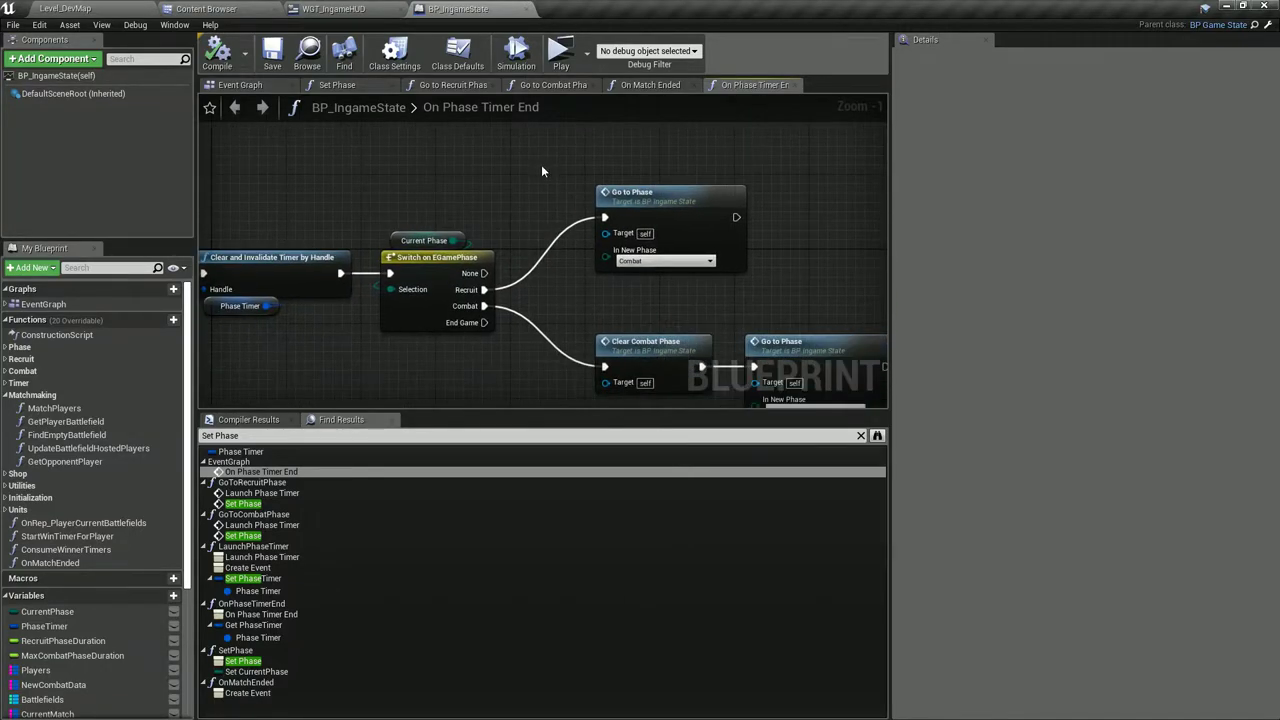
right_drag(680, 214, 543, 198)
click(543, 198)
Find references to Dispatch_OnNewPhaseStarted and open the Set Phase graph that calls it.
double_click(543, 198)
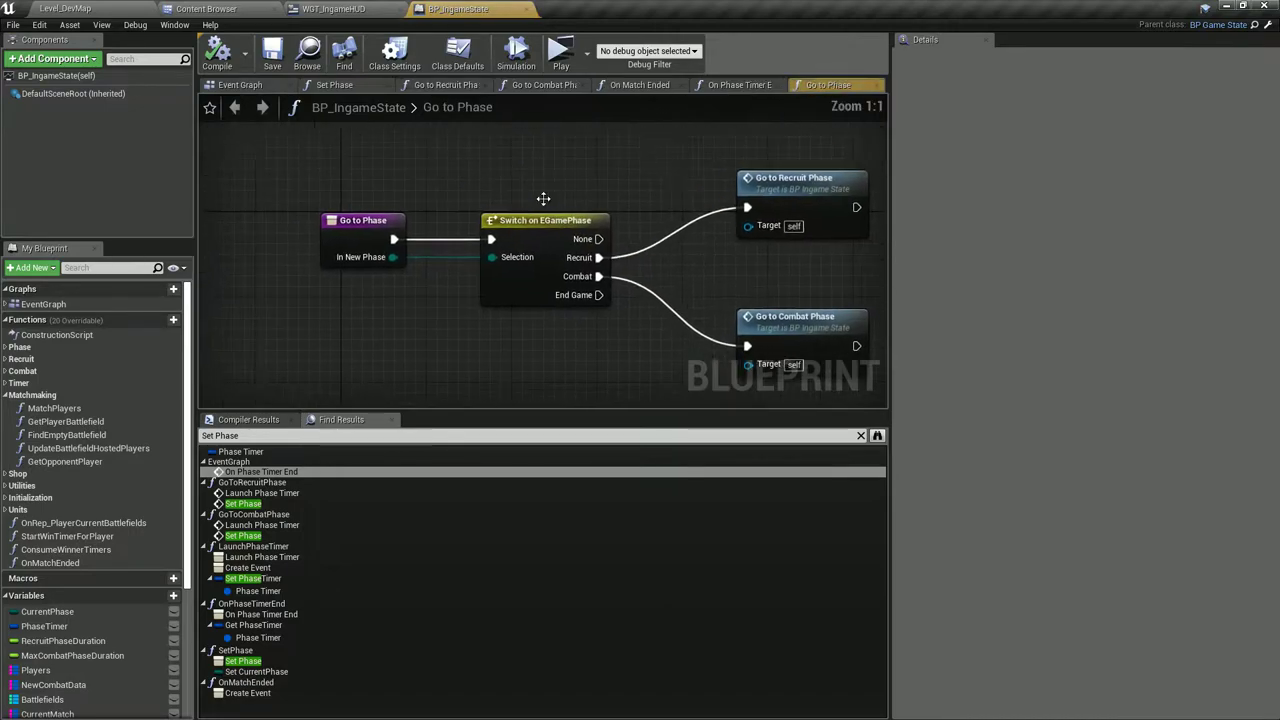
double_click(644, 195)
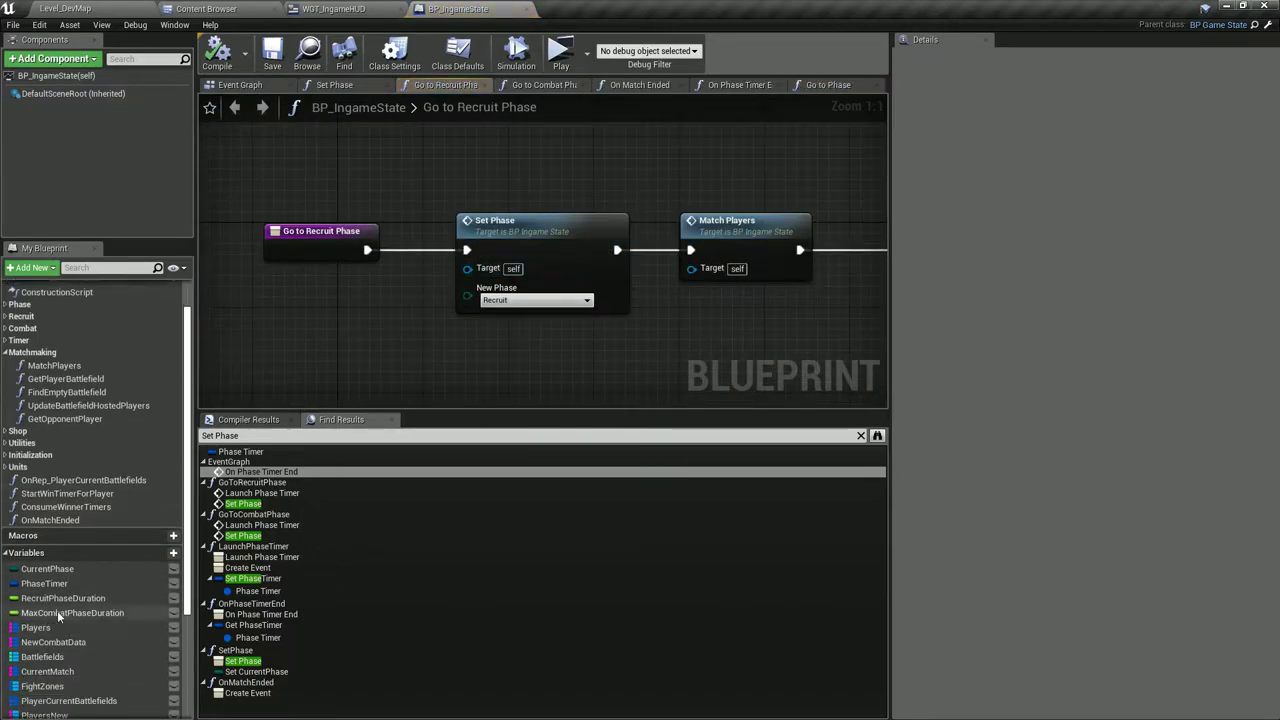
scroll(57, 610, down, 5)
right_click(105, 684)
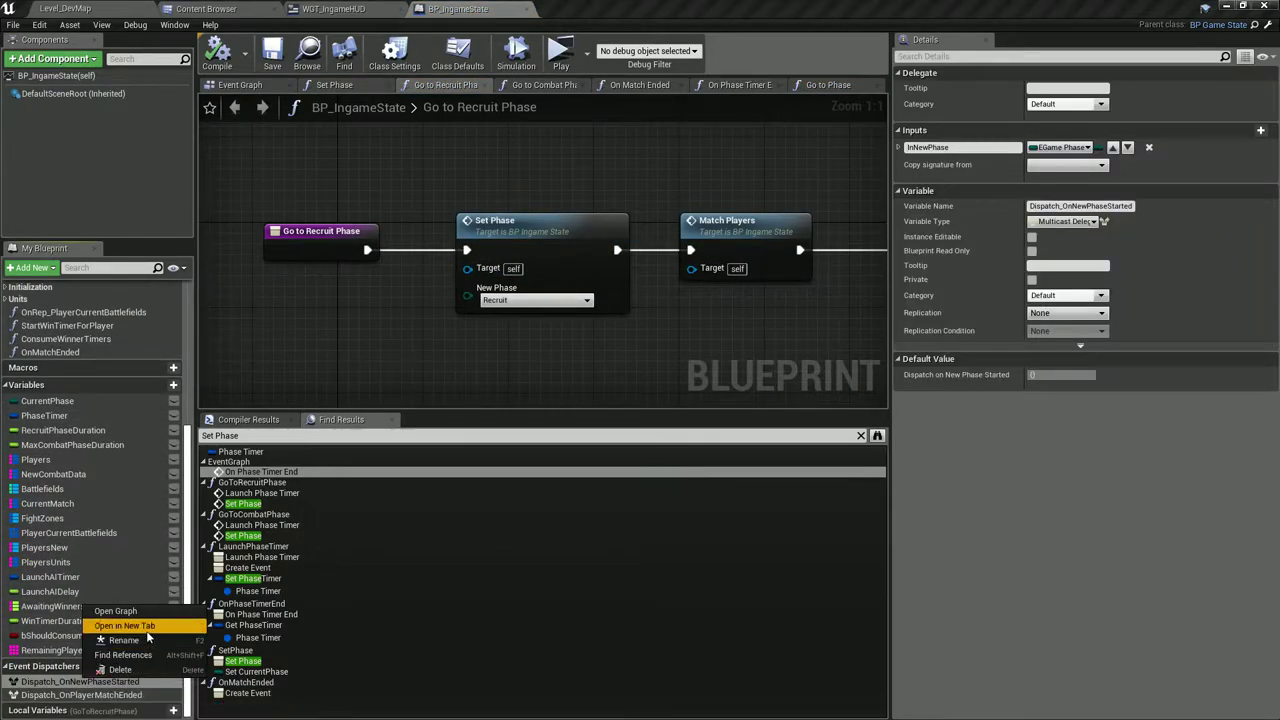
click(123, 654)
double_click(290, 462)
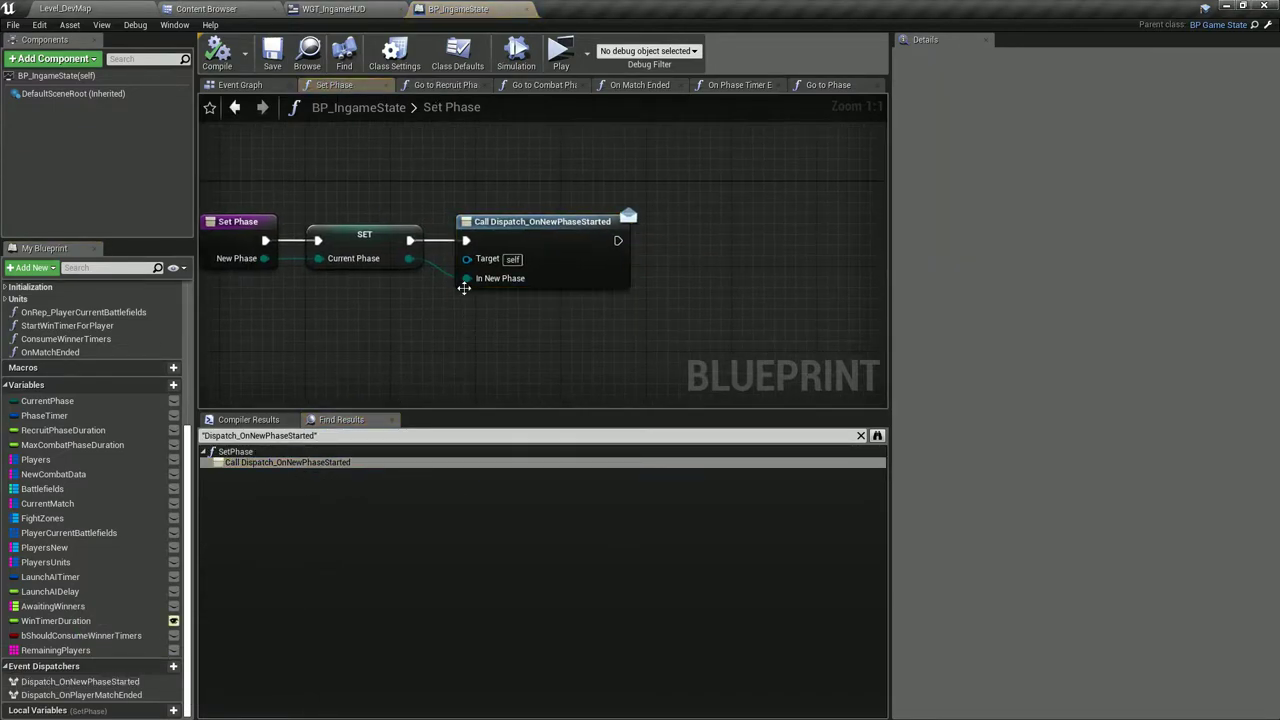
Insert a Print Debug node between SET and the dispatcher call in Set Phase.
drag(463, 280, 671, 280)
key(ctrl+v)
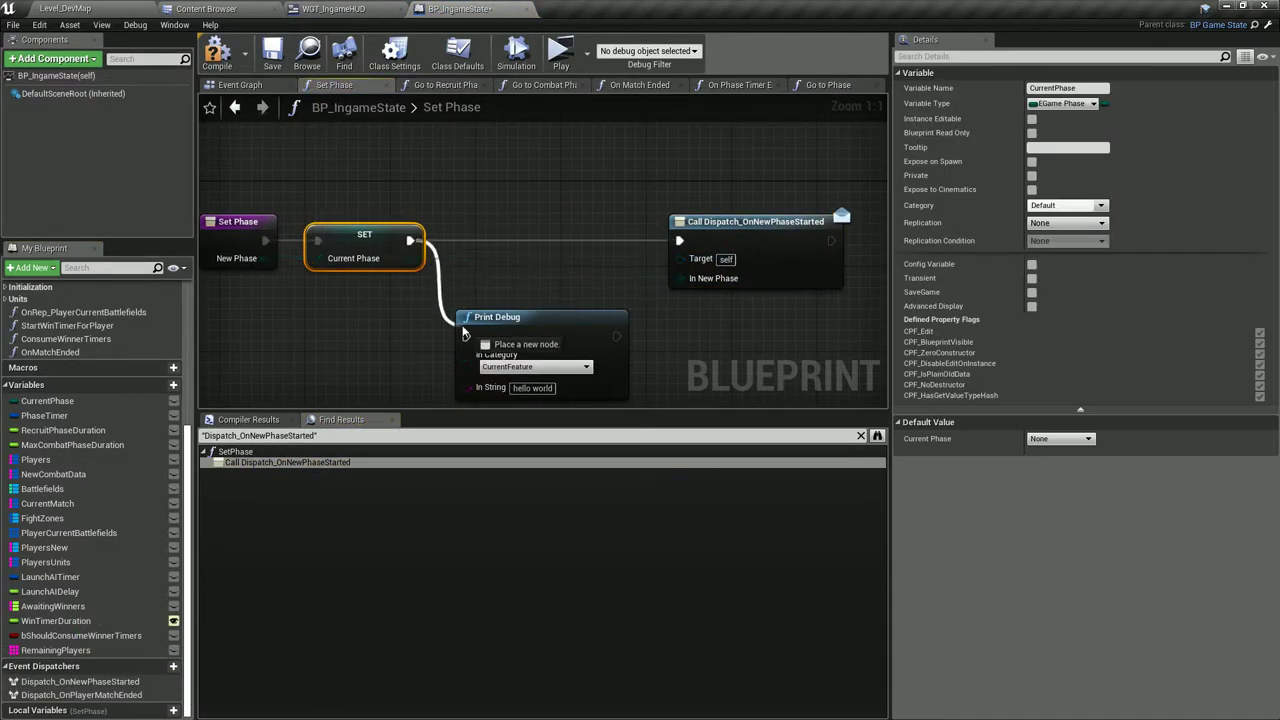
mouse_move(413, 241)
mouse_down()
mouse_move(466, 336)
mouse_move(517, 222)
mouse_up()
drag(638, 241, 657, 243)
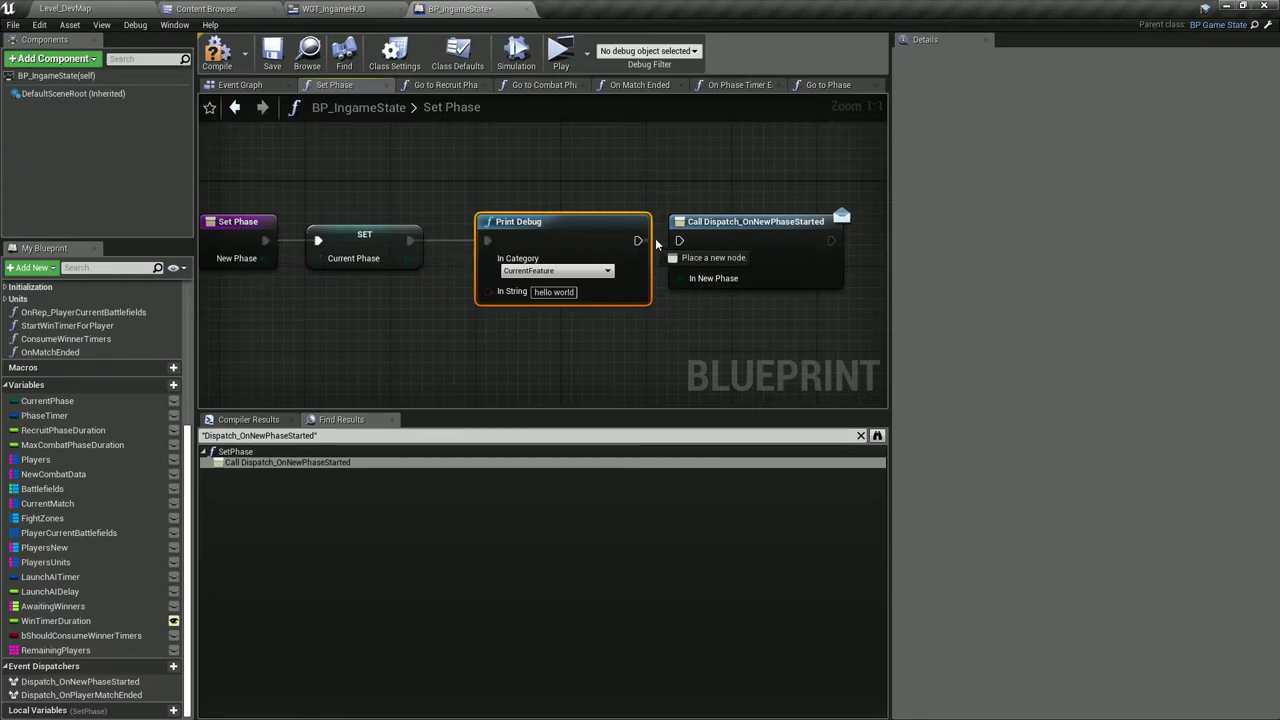
click(545, 337)
Save BP_IngameState and play-test until hello world prints on client and server.
click(557, 66)
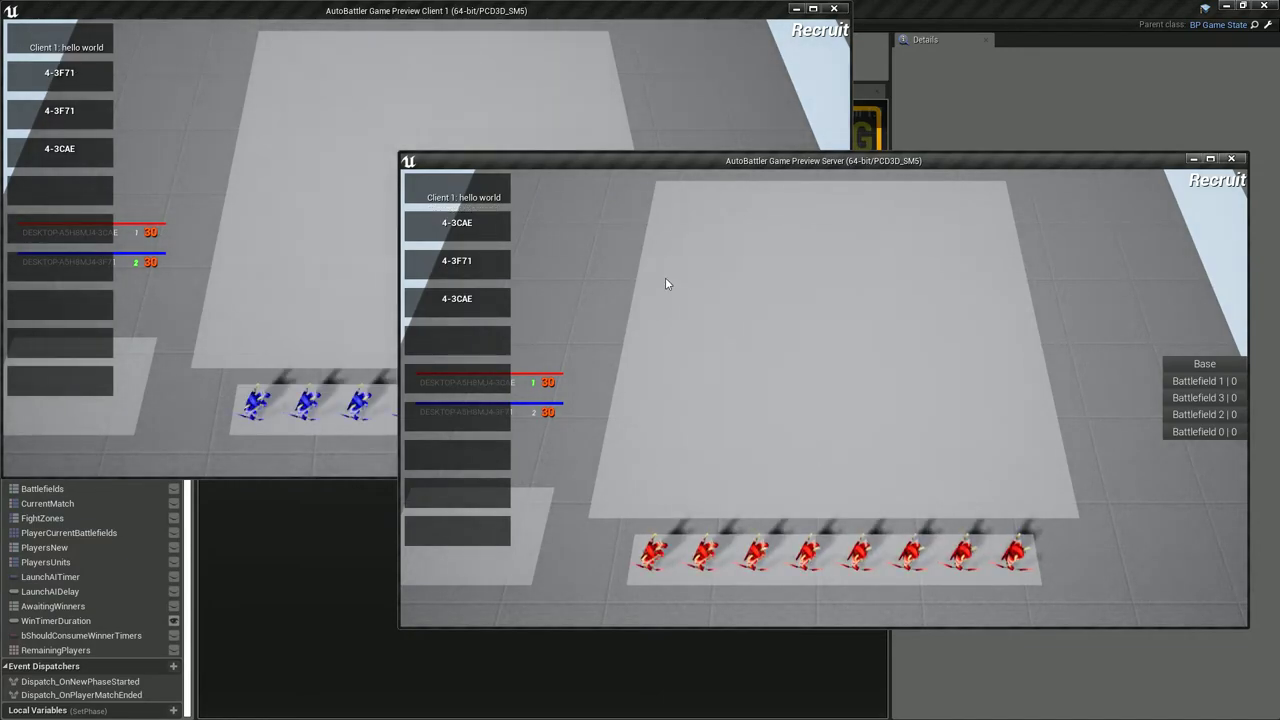
key(Escape)
click(557, 50)
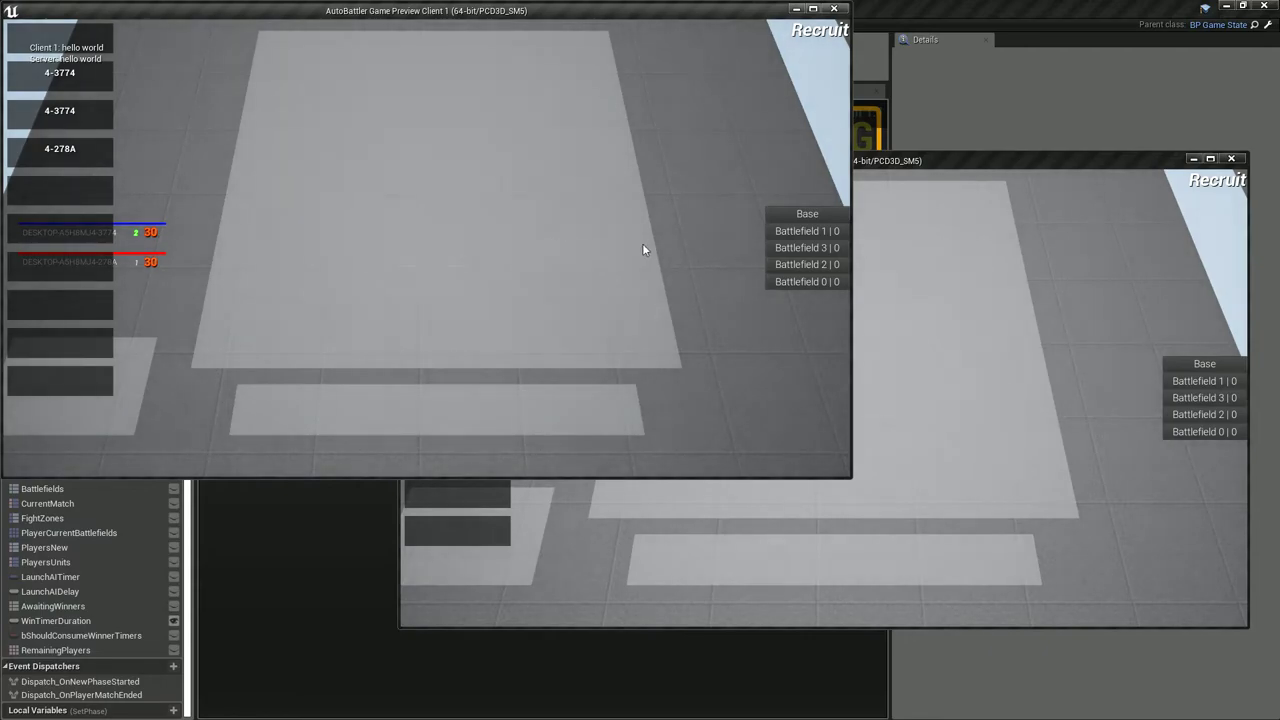
key(Escape)
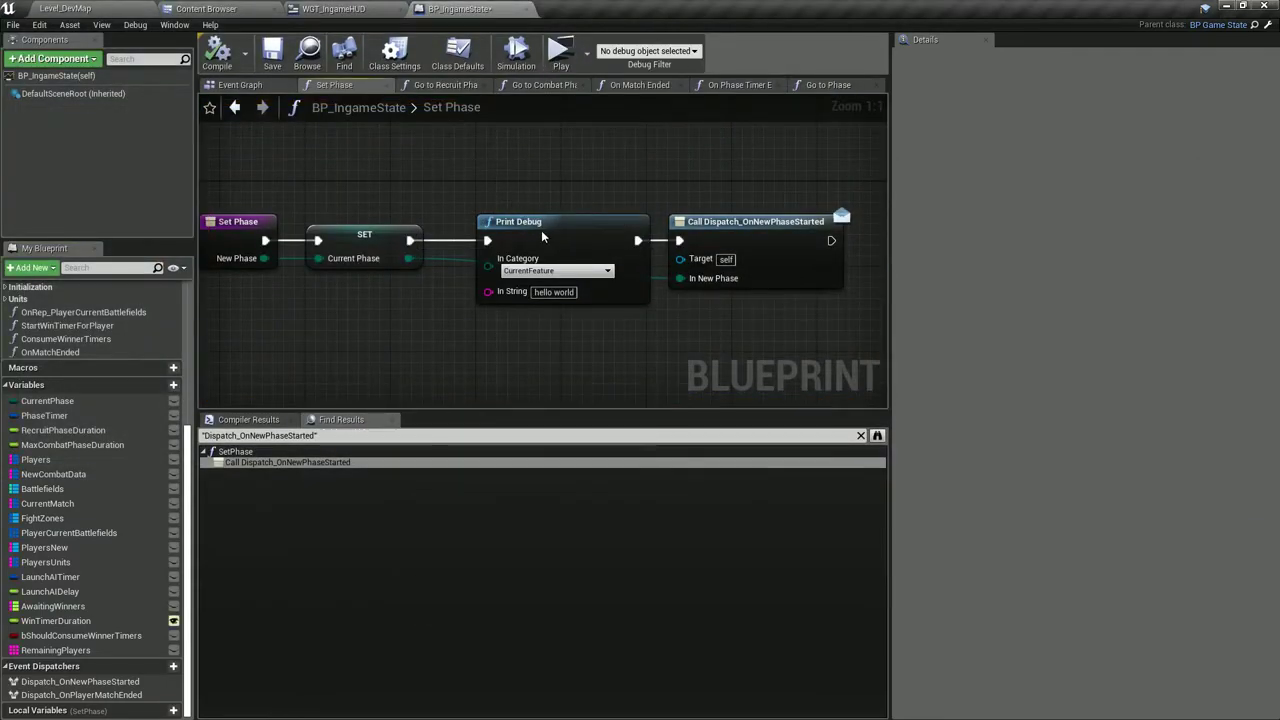
drag(542, 236, 521, 236)
click(272, 52)
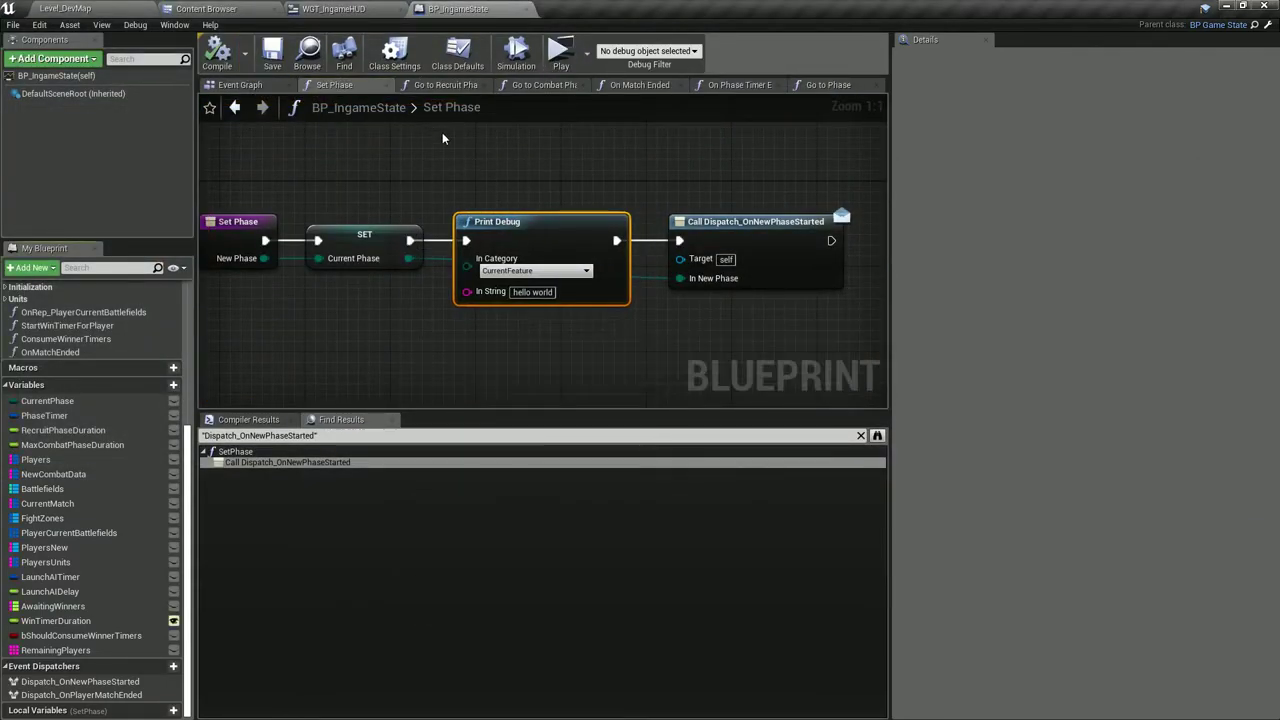
click(572, 64)
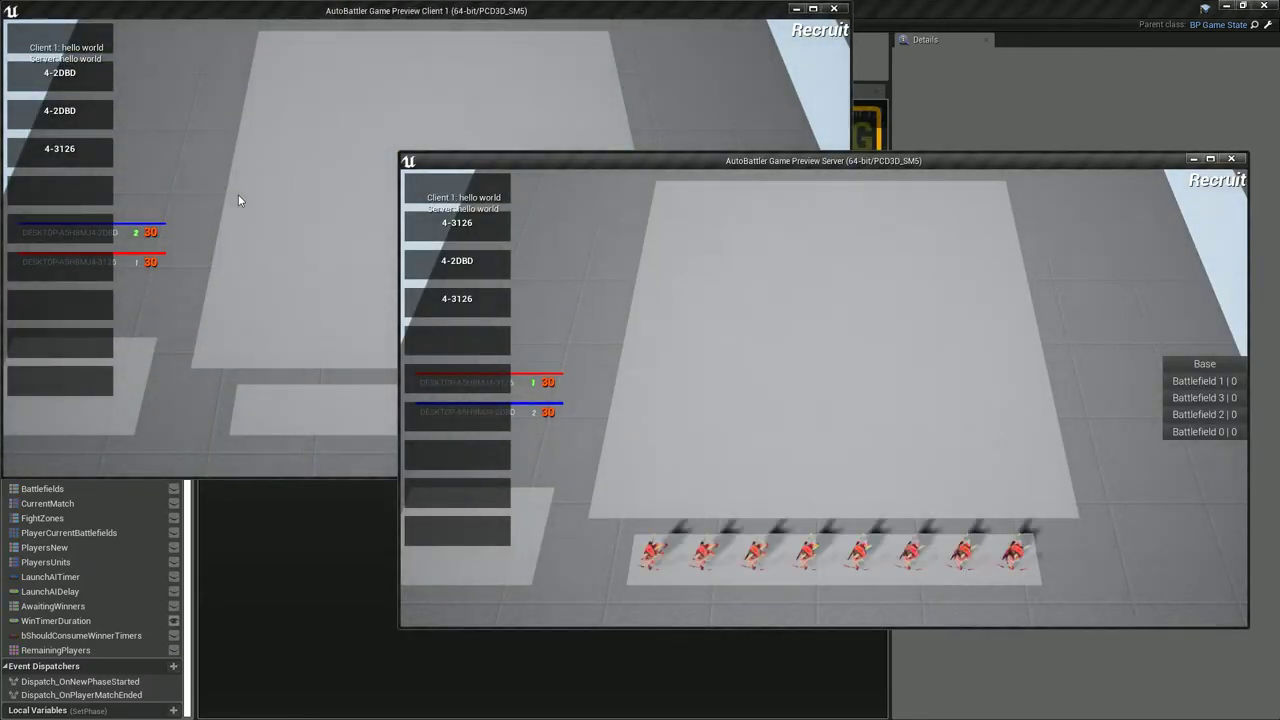
key(Escape)
Delete the Print Debug node, wire SET straight to the dispatcher, save, and return to WGT_IngameHUD.
key(Delete)
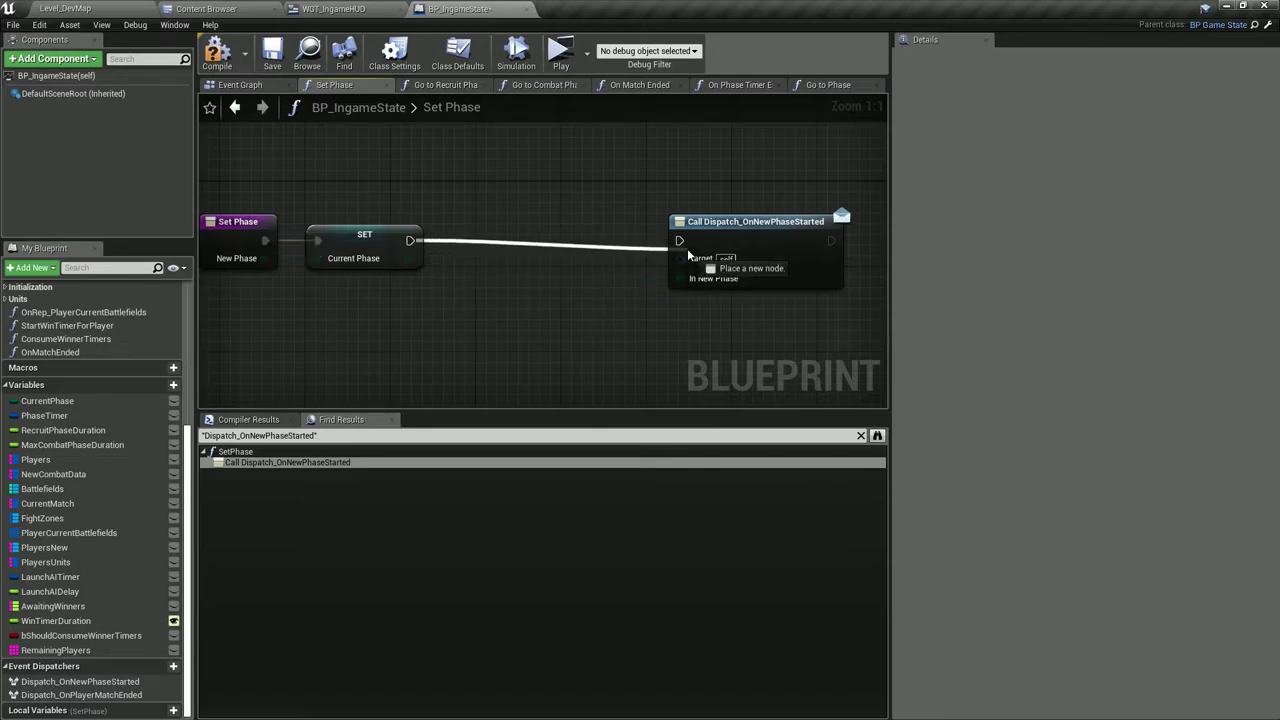
mouse_move(410, 240)
mouse_down()
mouse_move(679, 240)
mouse_move(515, 240)
mouse_up()
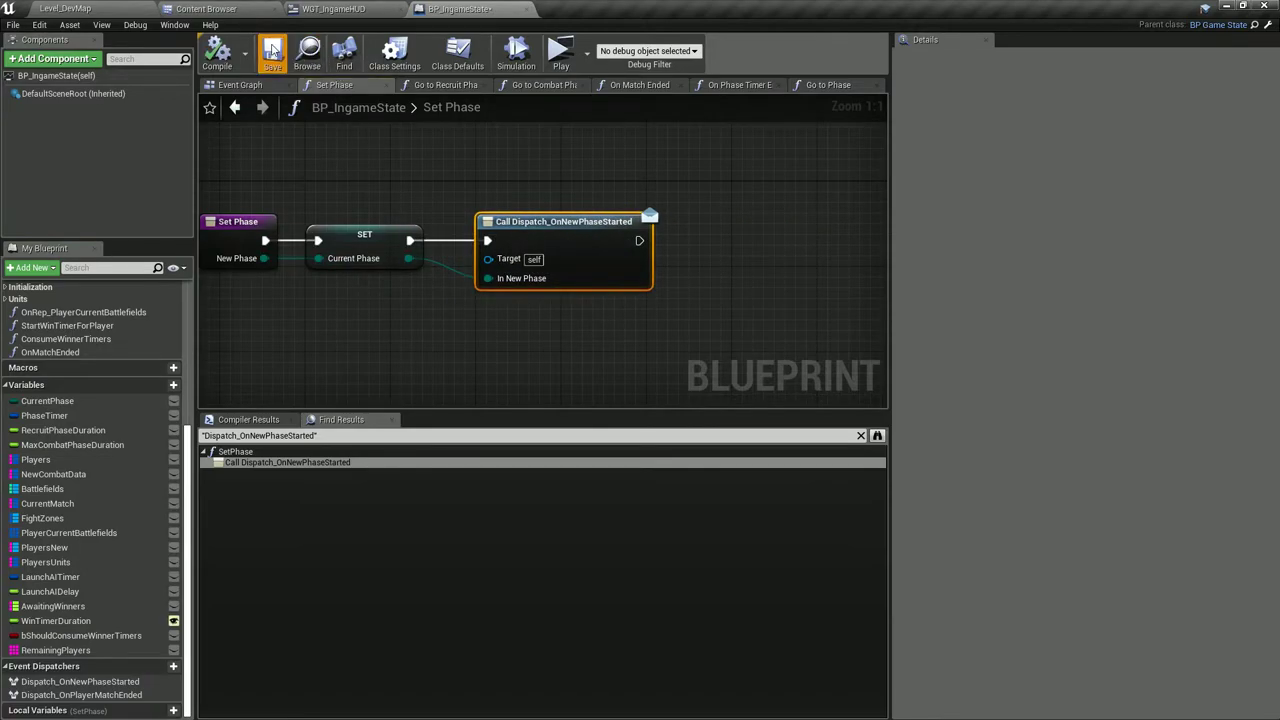
click(271, 50)
click(333, 8)
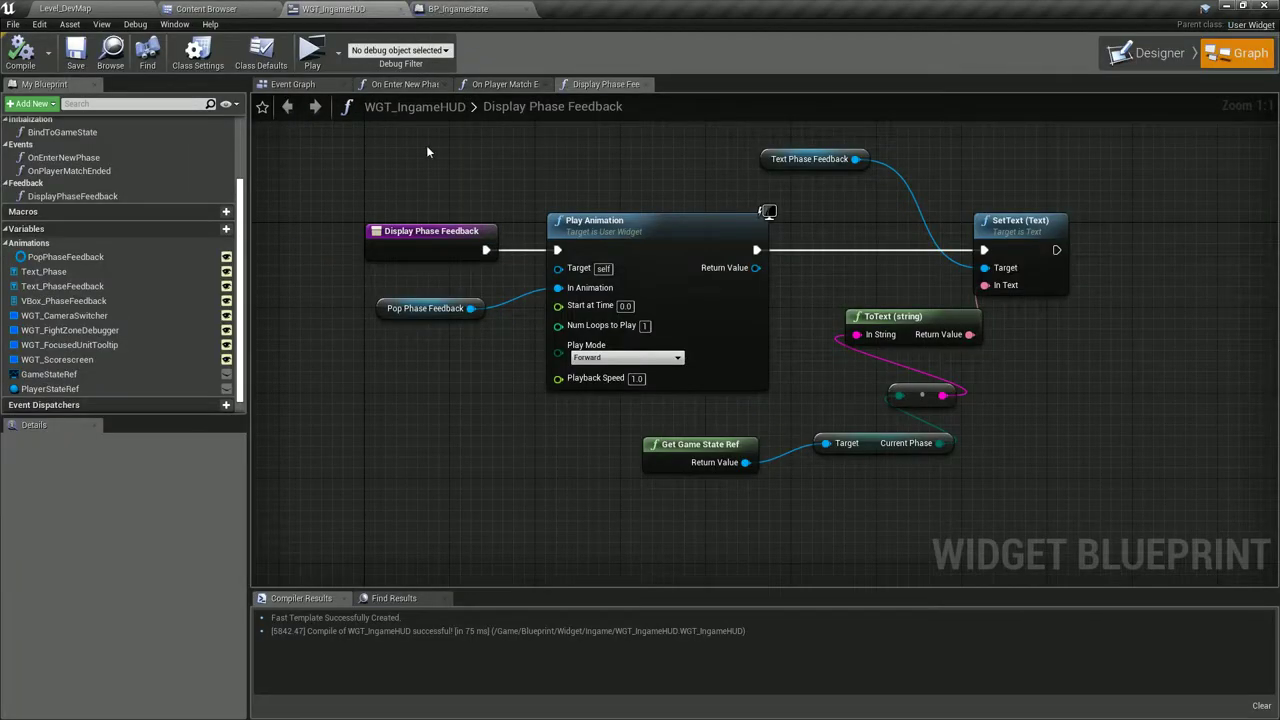
Find references to Display Phase Feedback and jump to its call in On Enter New Phase.
right_click(417, 233)
click(450, 353)
double_click(321, 641)
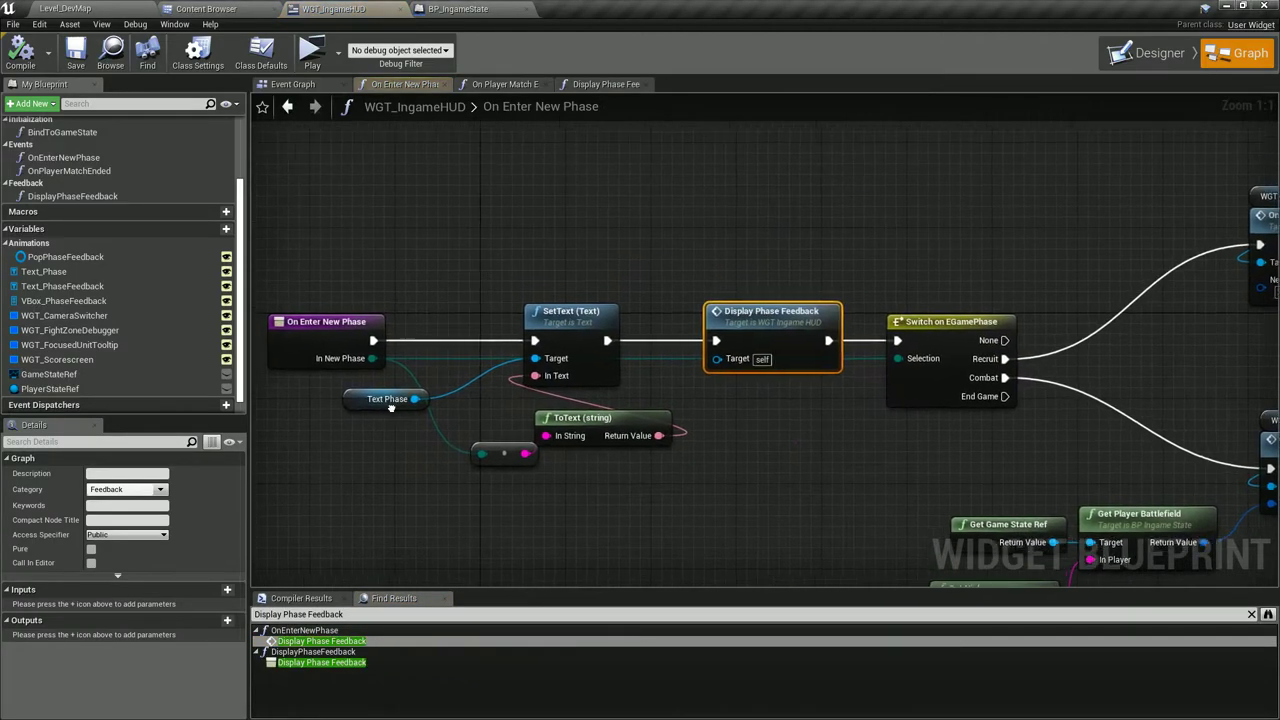
click(405, 295)
Trace On Enter New Phase to the Bind to Game State graph and inspect Get Game State Ref.
right_click(425, 340)
click(455, 440)
click(320, 652)
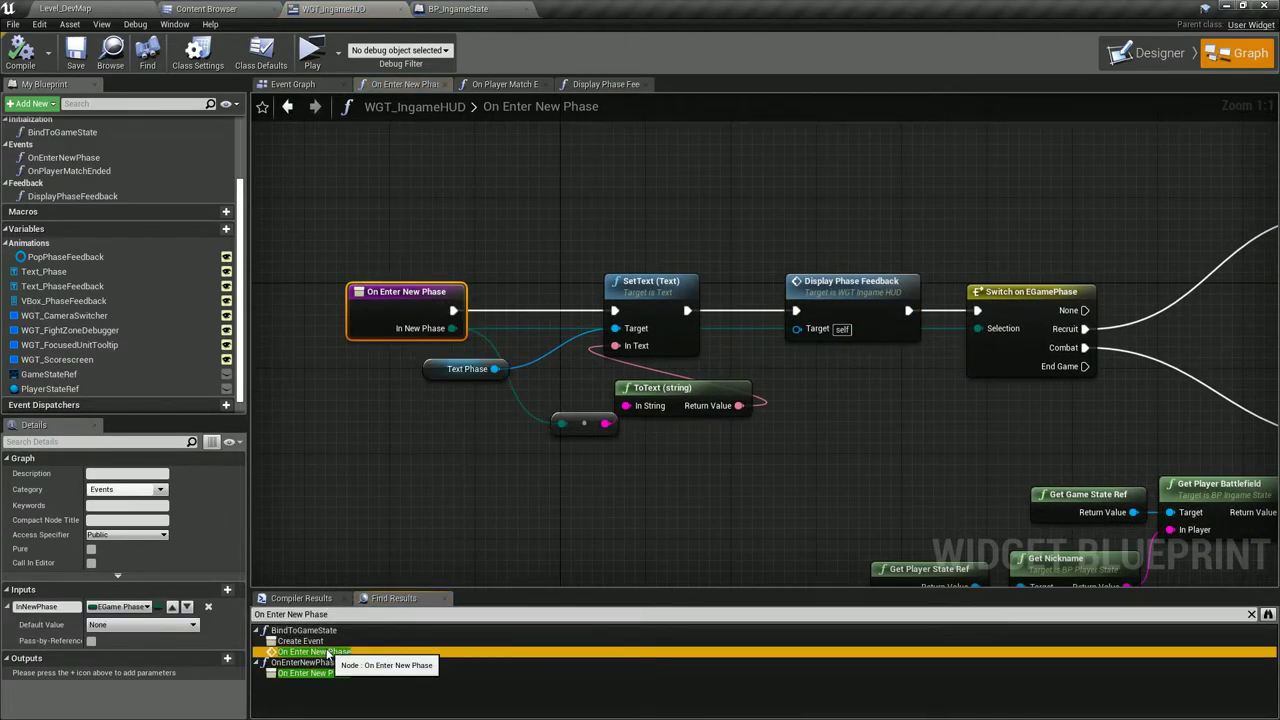
double_click(322, 652)
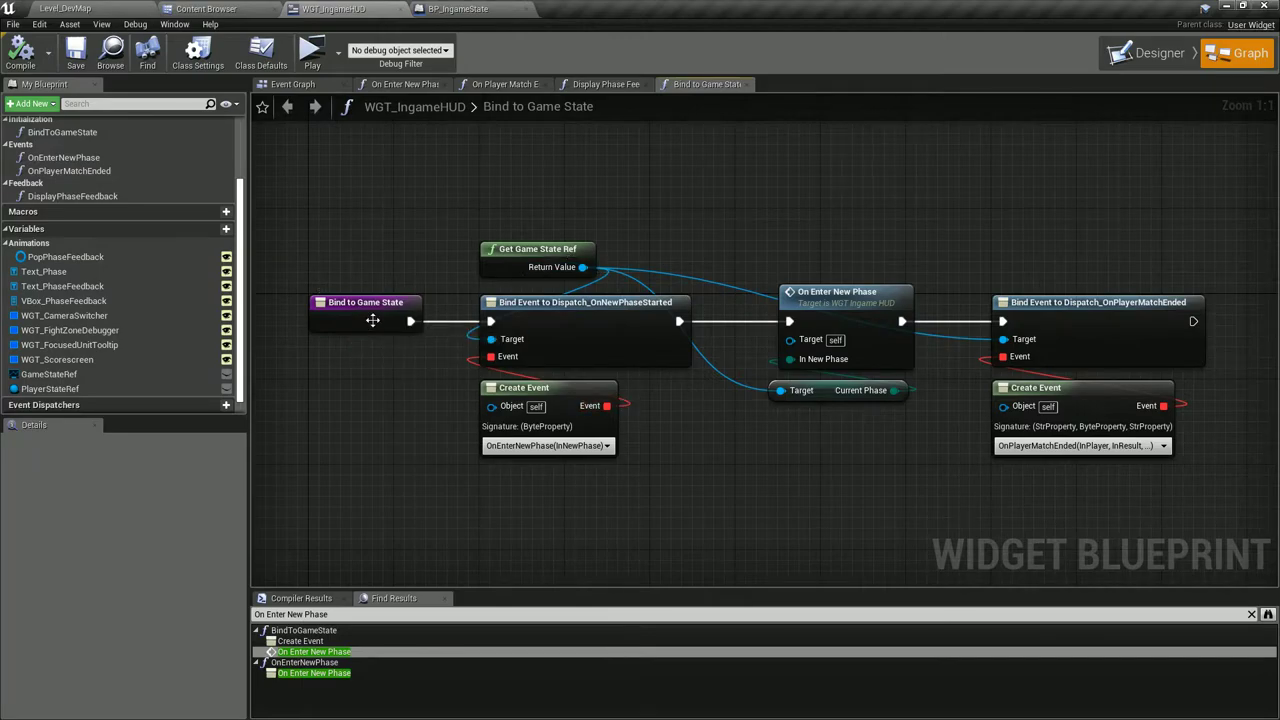
click(560, 249)
right_drag(658, 248, 620, 236)
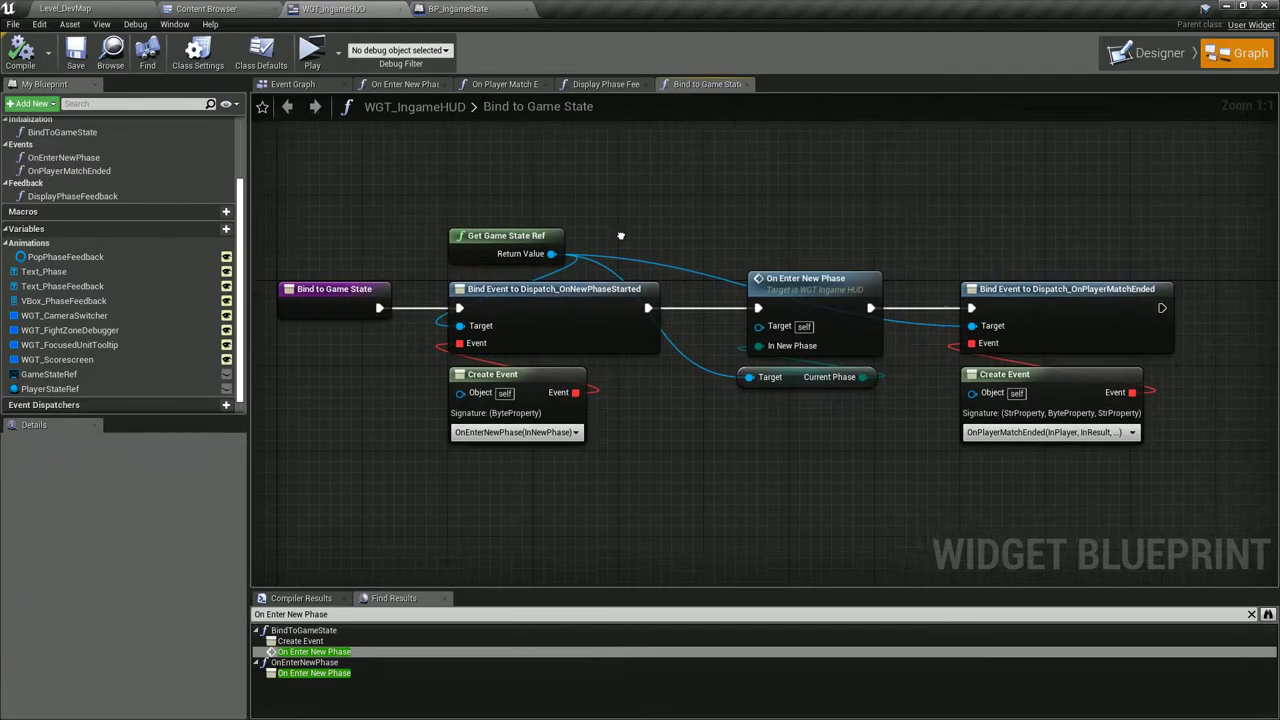
click(503, 232)
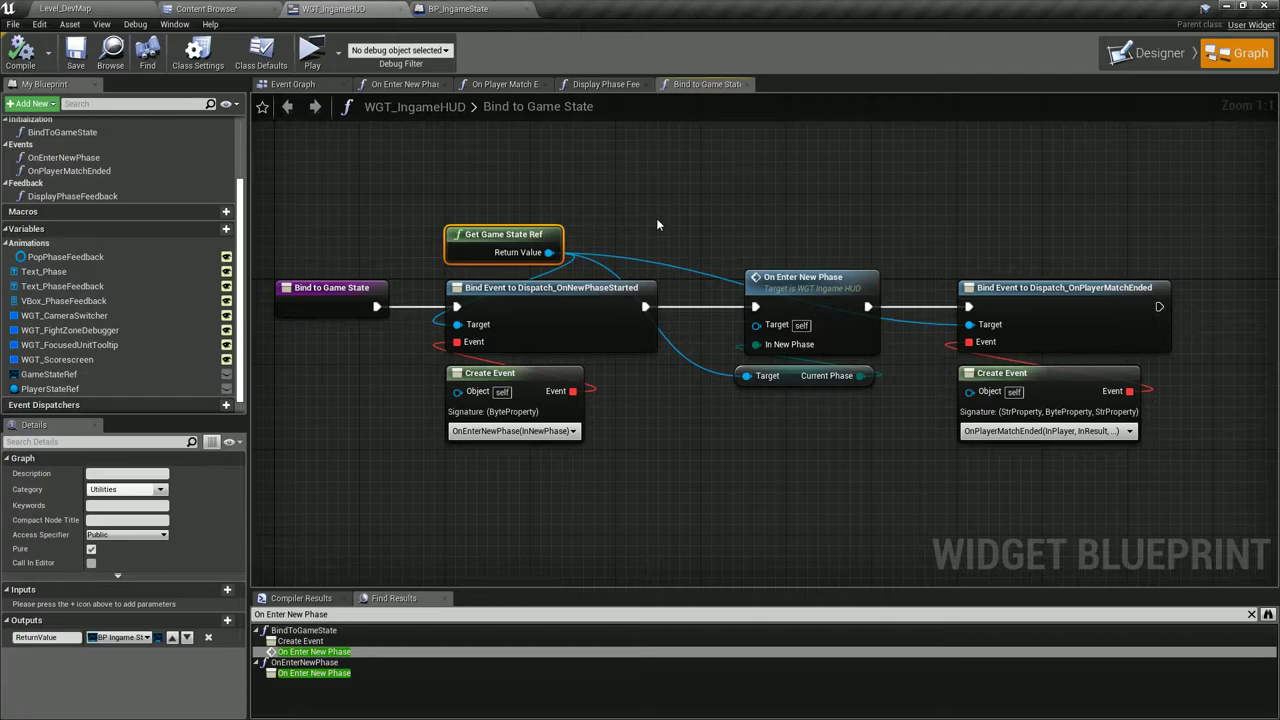
Delete the On Enter New Phase call and wire the first Bind Event's exec straight into the second.
click(837, 314)
key(Delete)
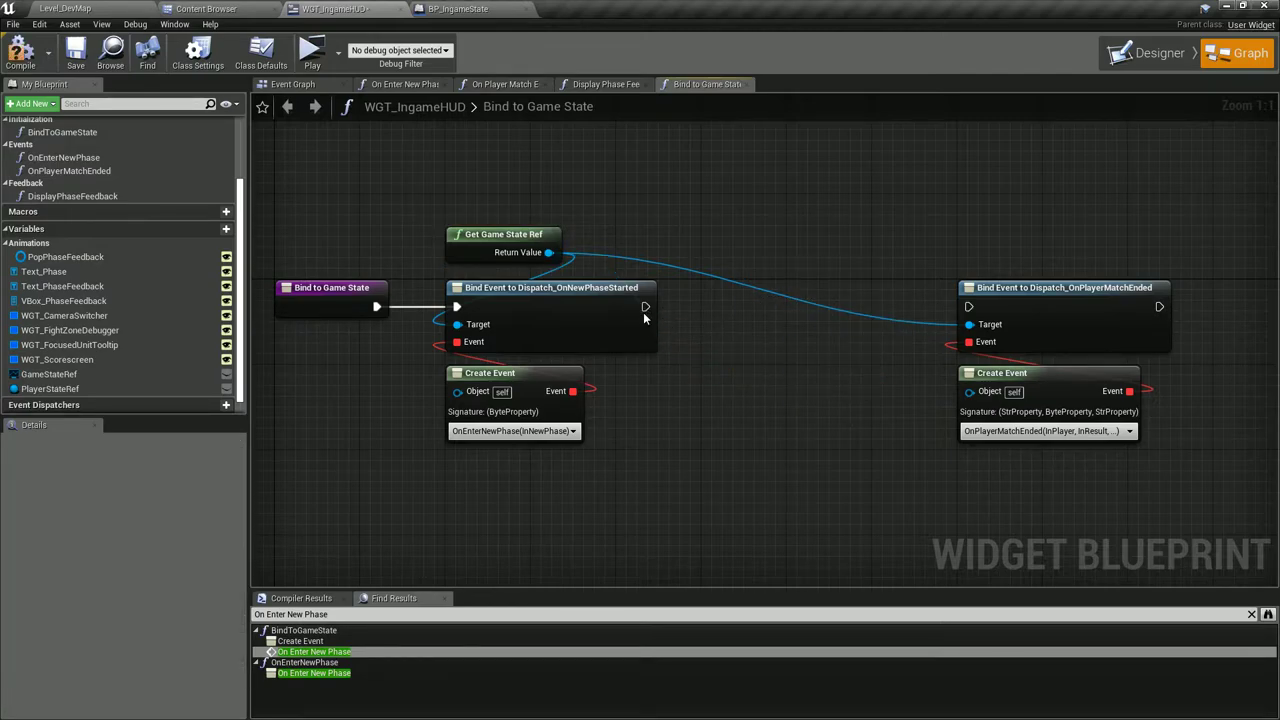
drag(645, 307, 968, 307)
mouse_move(940, 455)
mouse_down()
mouse_move(1046, 320)
mouse_move(805, 315)
mouse_up()
click(726, 230)
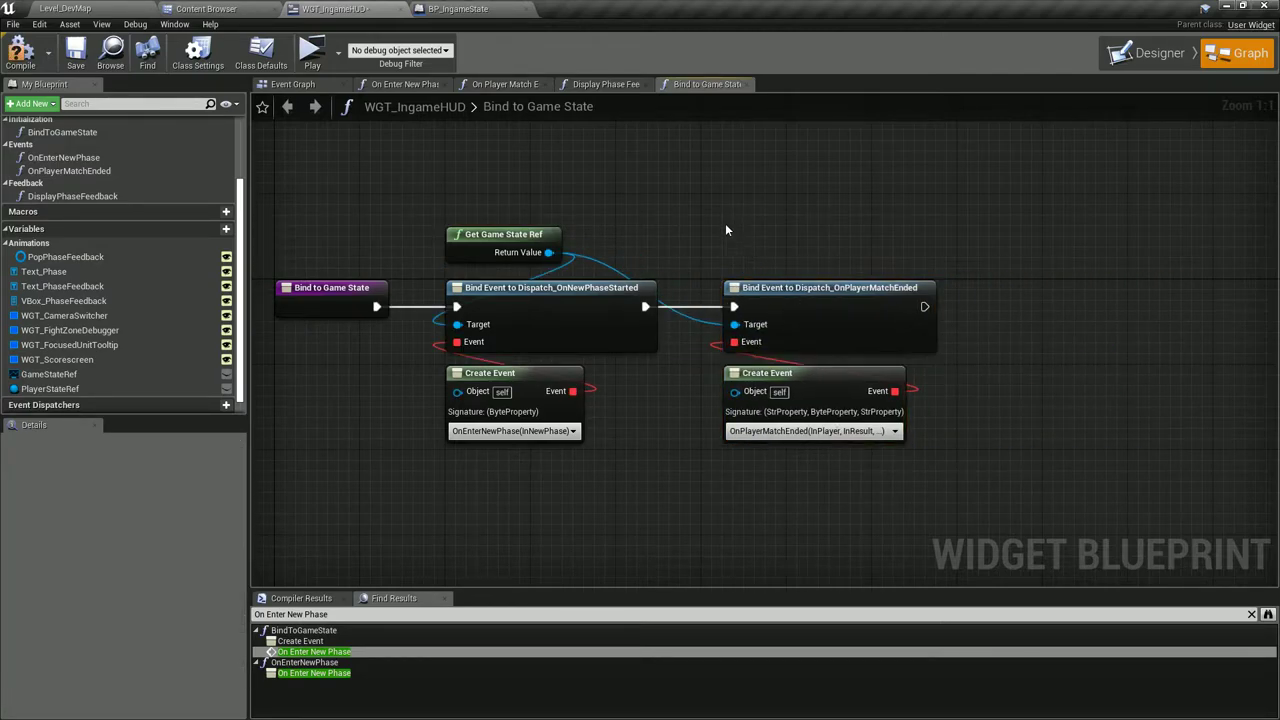
right_drag(724, 226, 674, 228)
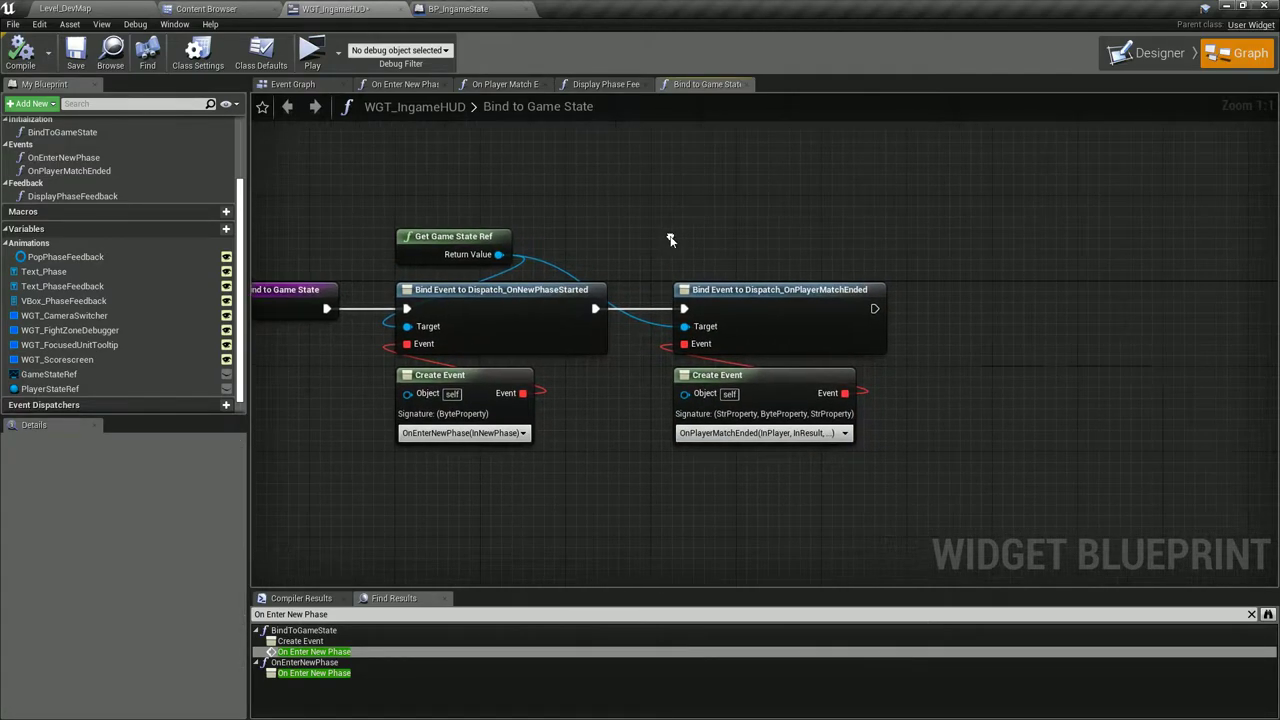
click(318, 75)
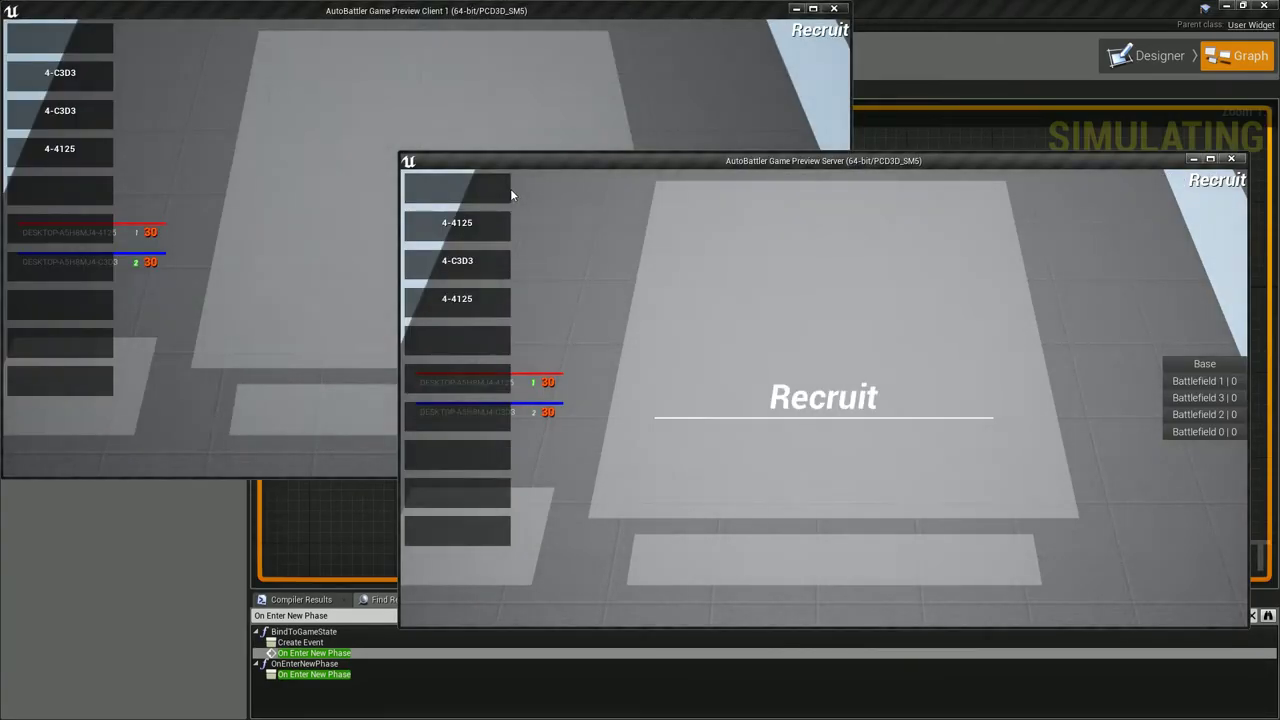
click(383, 194)
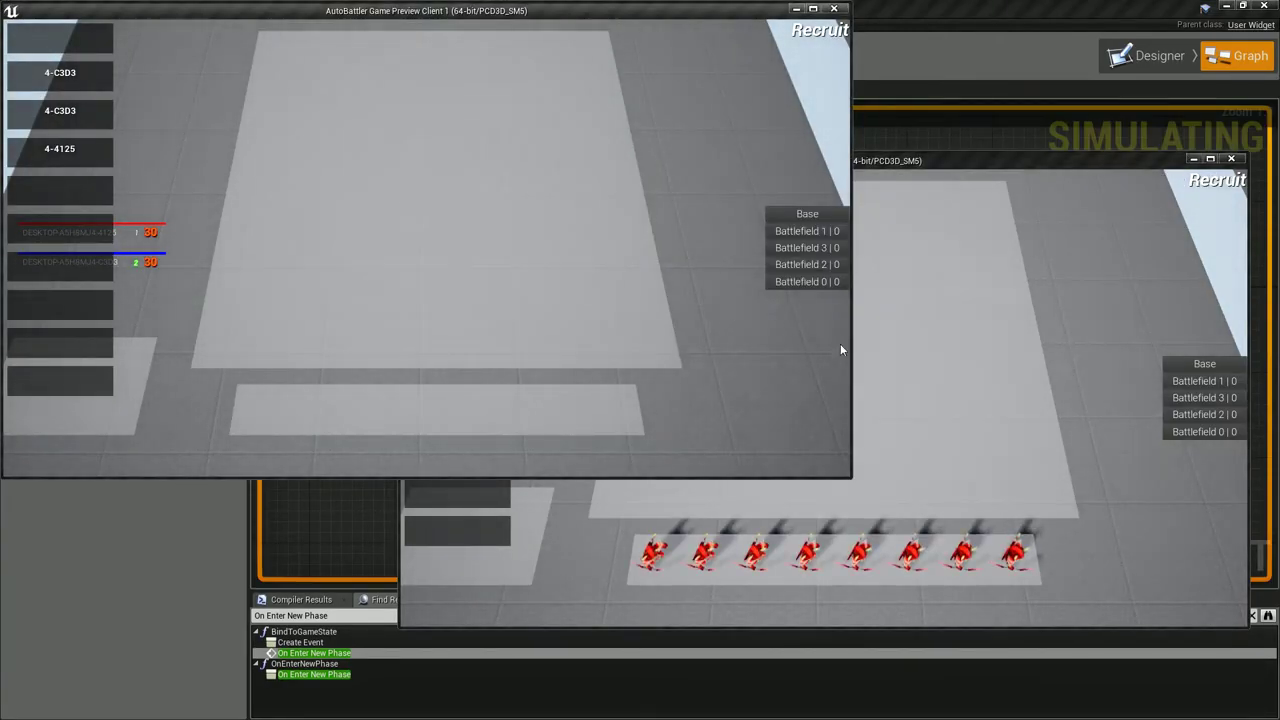
click(845, 580)
drag(845, 580, 855, 445)
click(253, 251)
drag(408, 402, 415, 268)
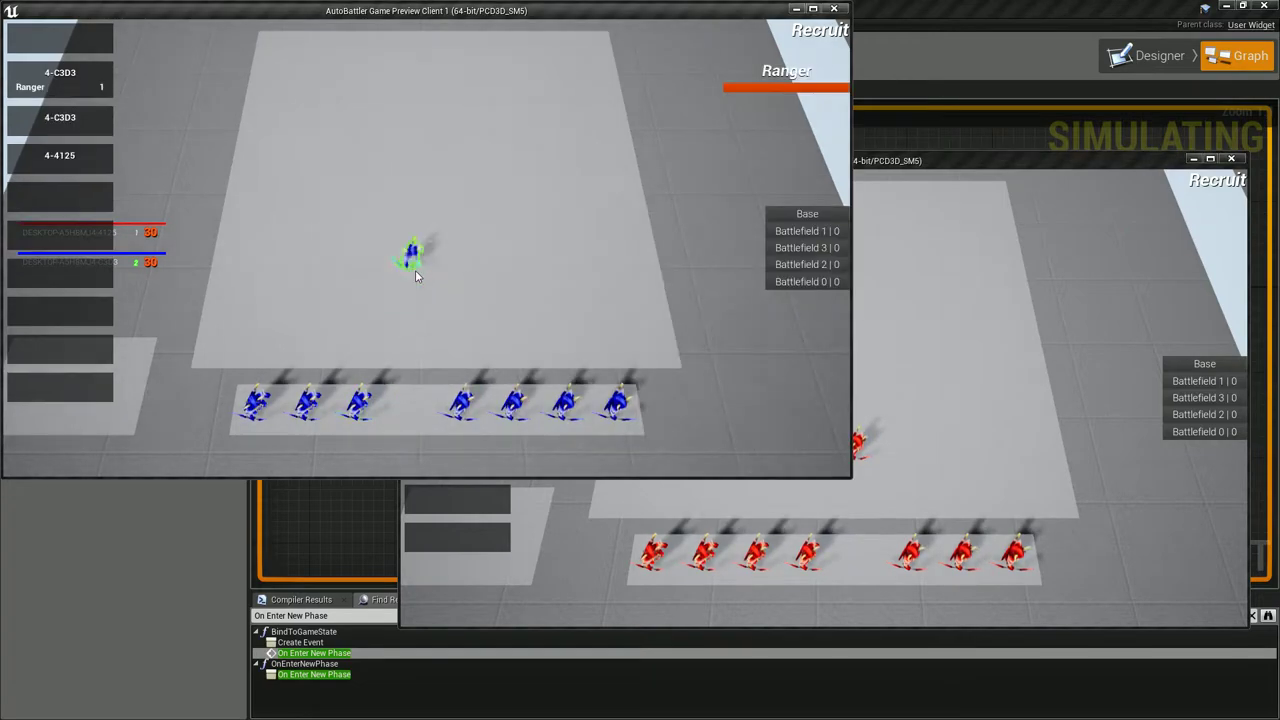
click(887, 328)
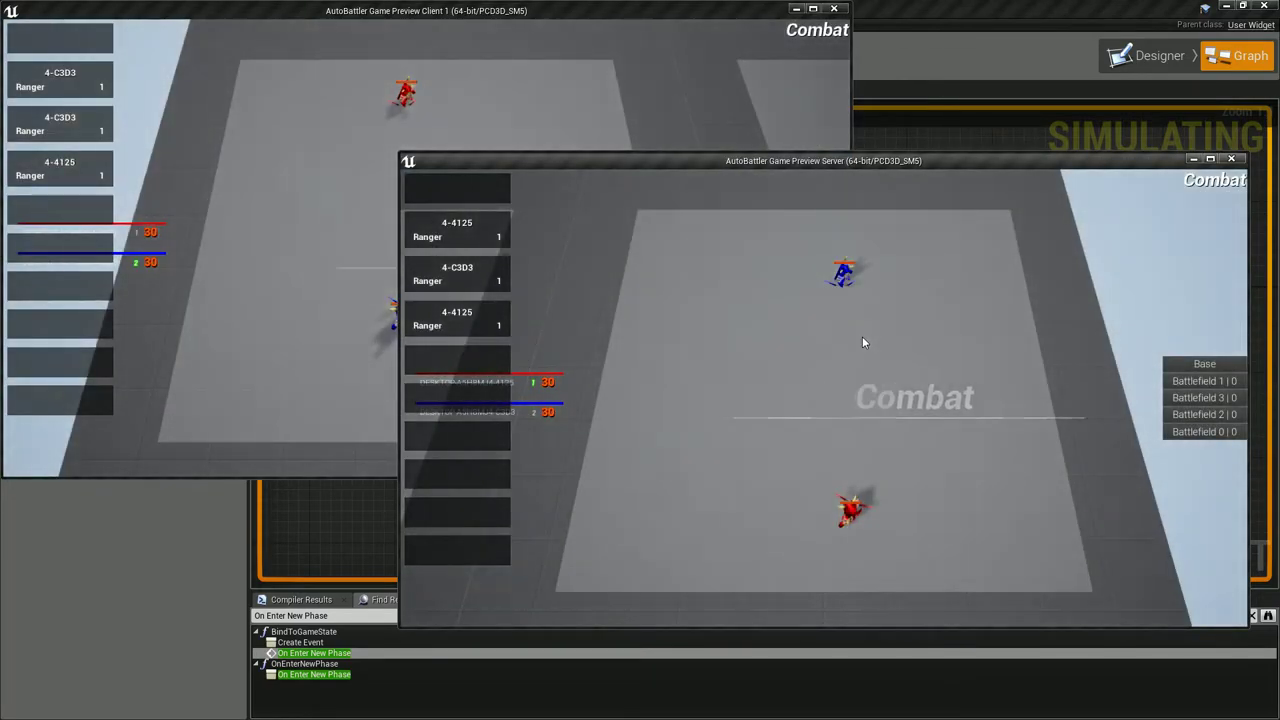
click(247, 272)
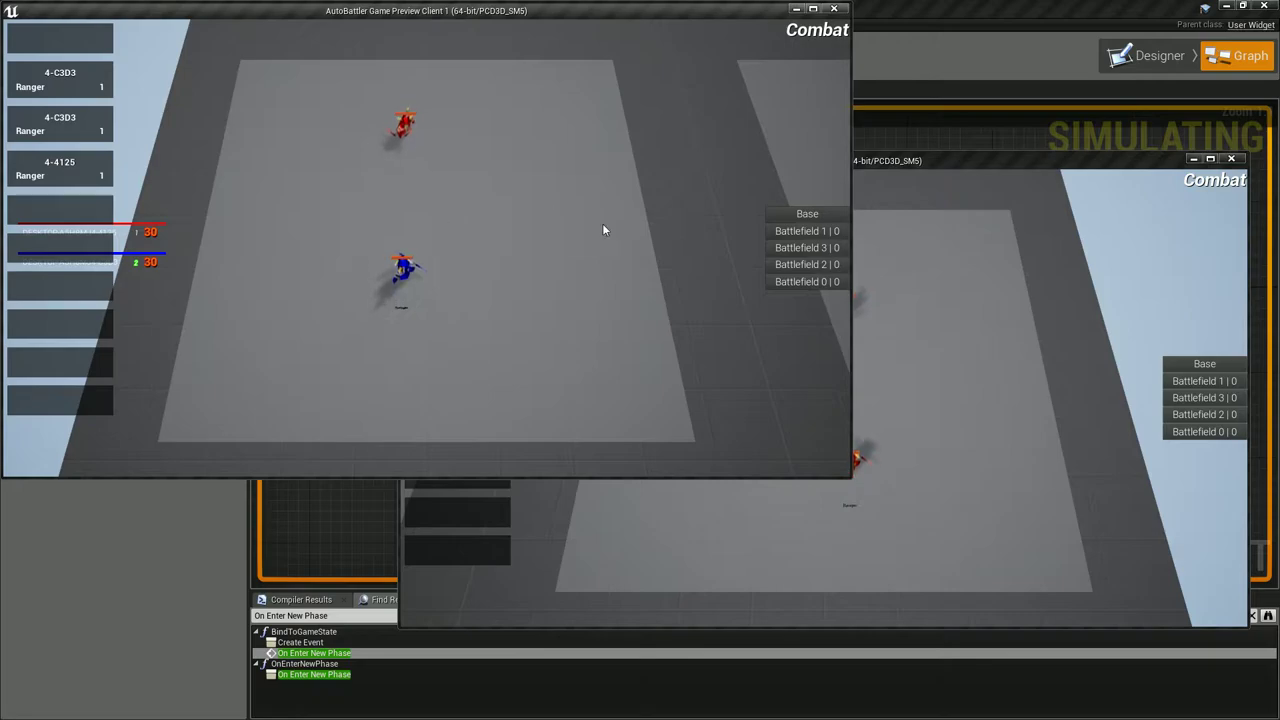
click(890, 320)
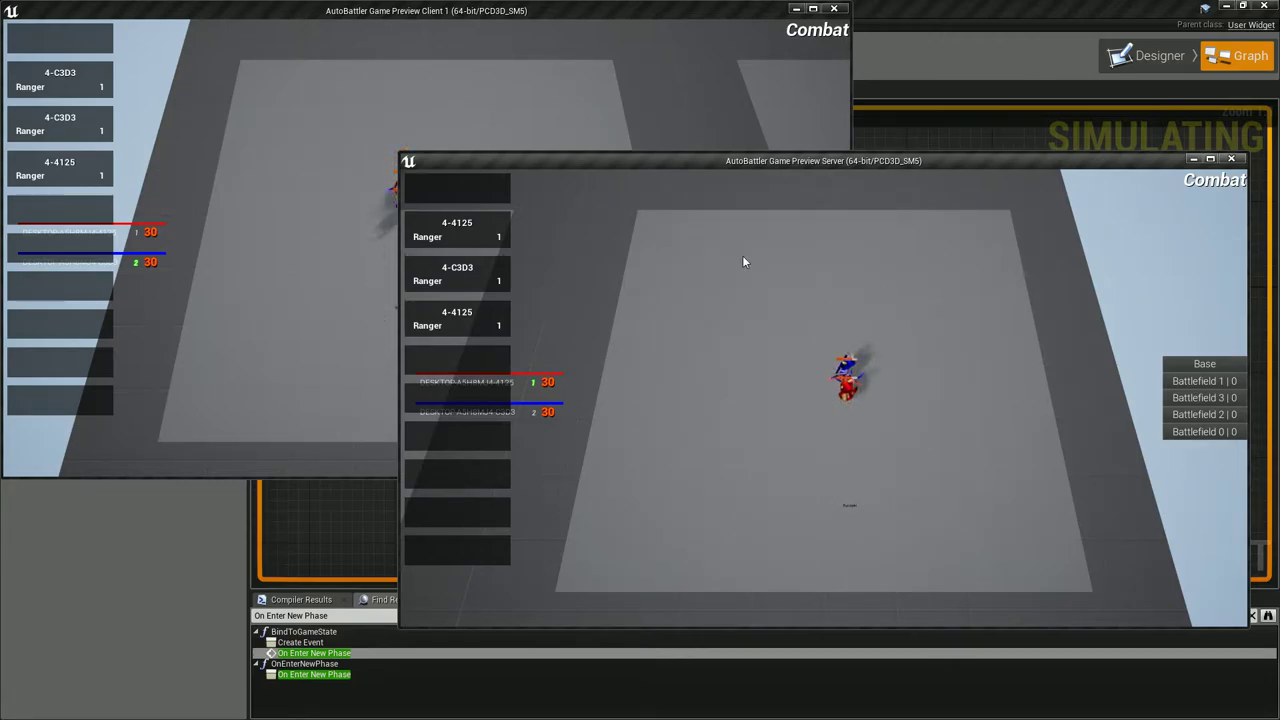
click(250, 263)
click(912, 326)
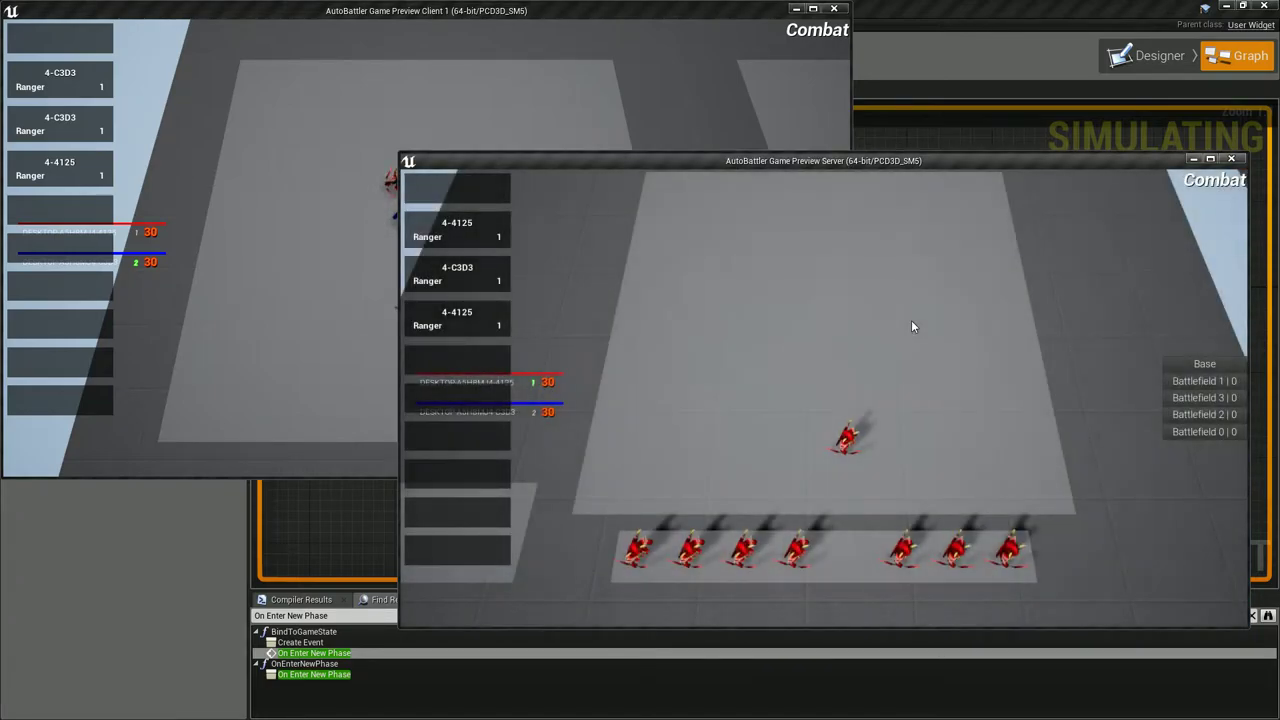
click(205, 303)
click(1050, 301)
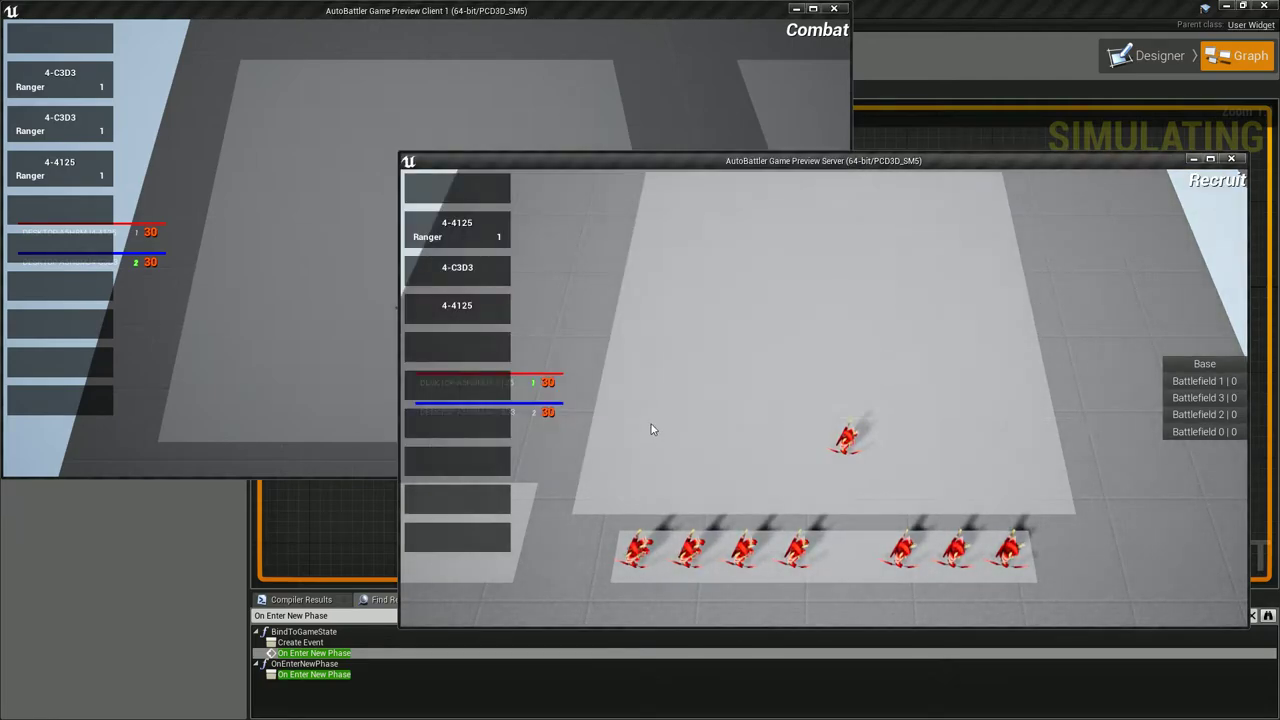
click(159, 301)
click(967, 306)
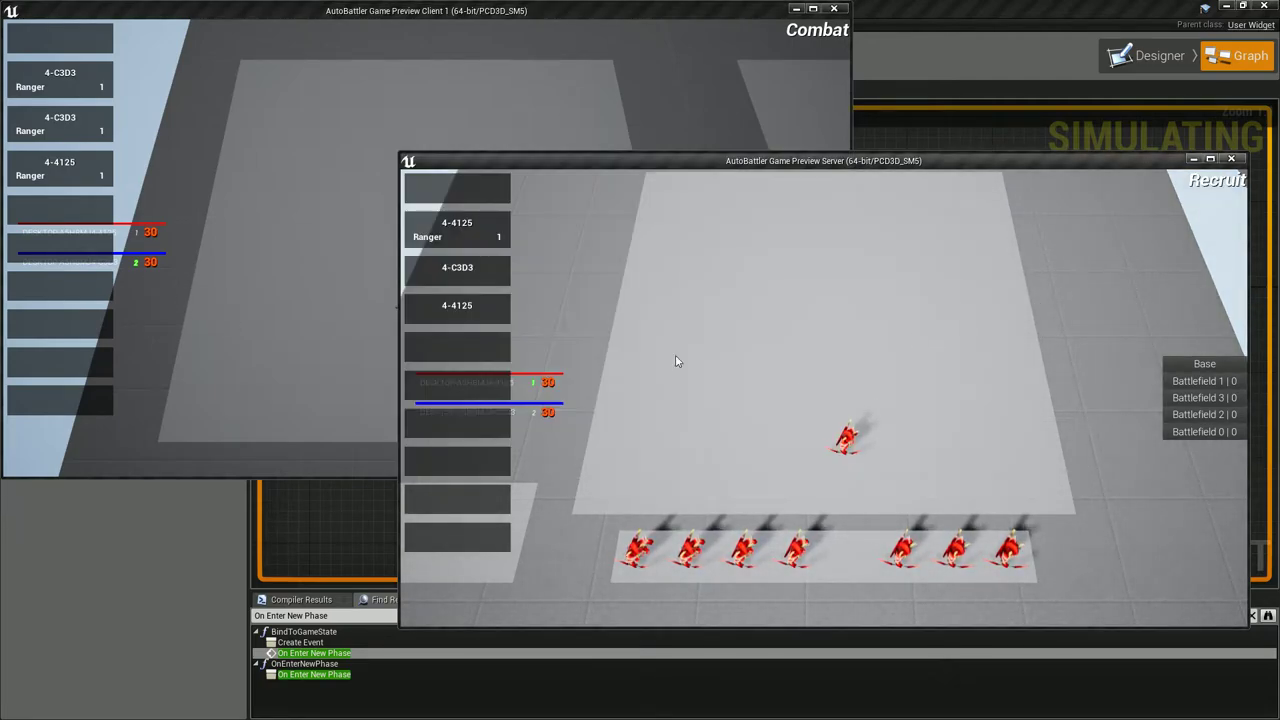
click(839, 290)
click(1001, 309)
key(Escape)
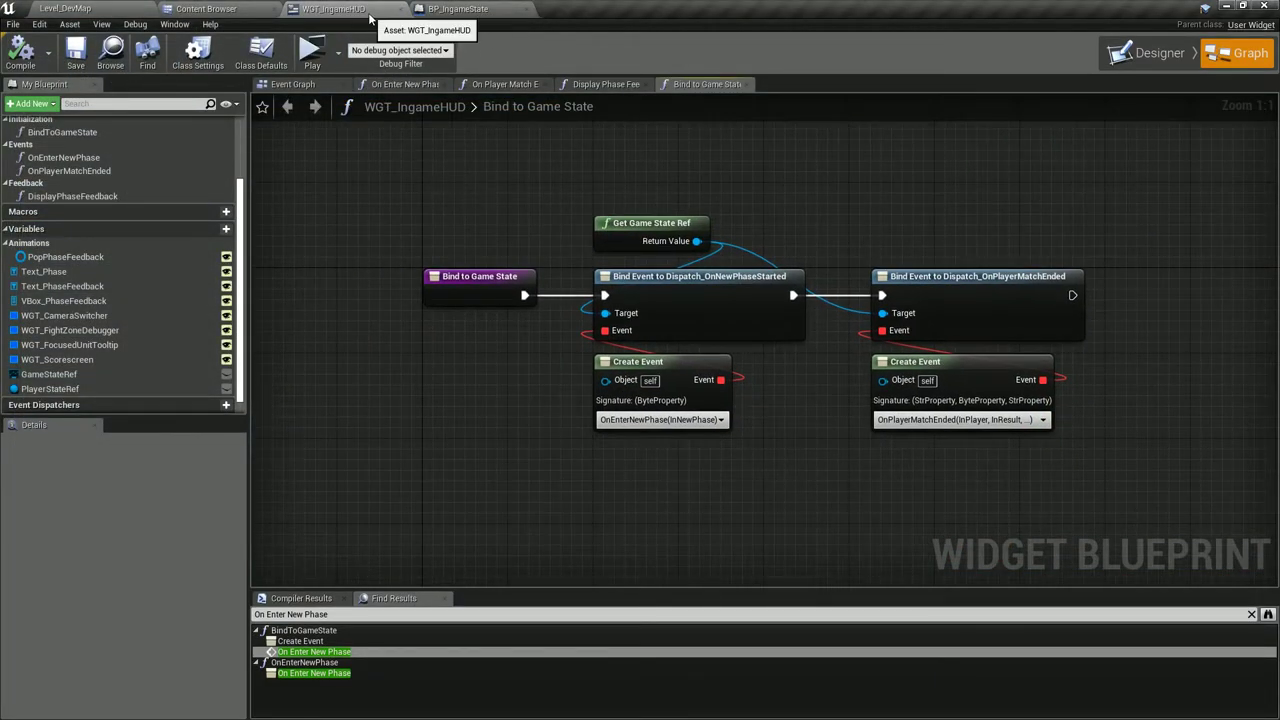
Close every graph tab except Event Graph and reopen the BindToGameState function graph.
right_click(288, 84)
click(340, 150)
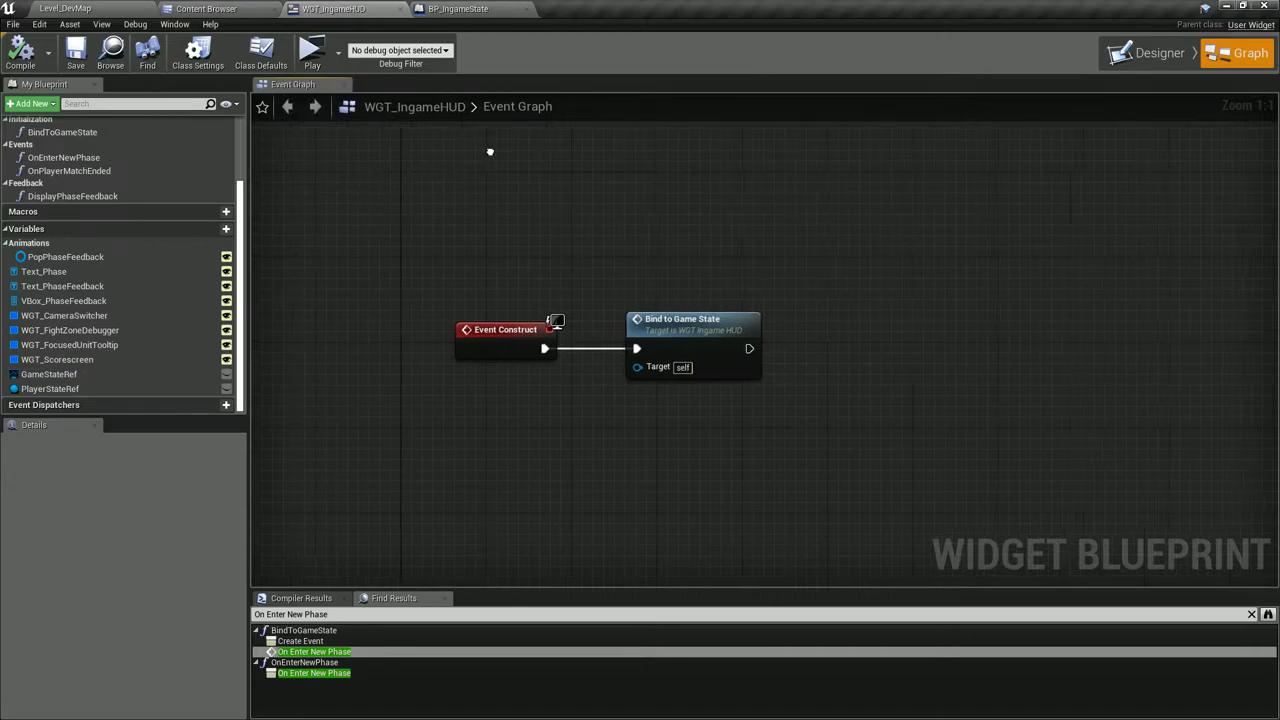
scroll(514, 192, down, 1)
drag(400, 140, 701, 330)
click(324, 203)
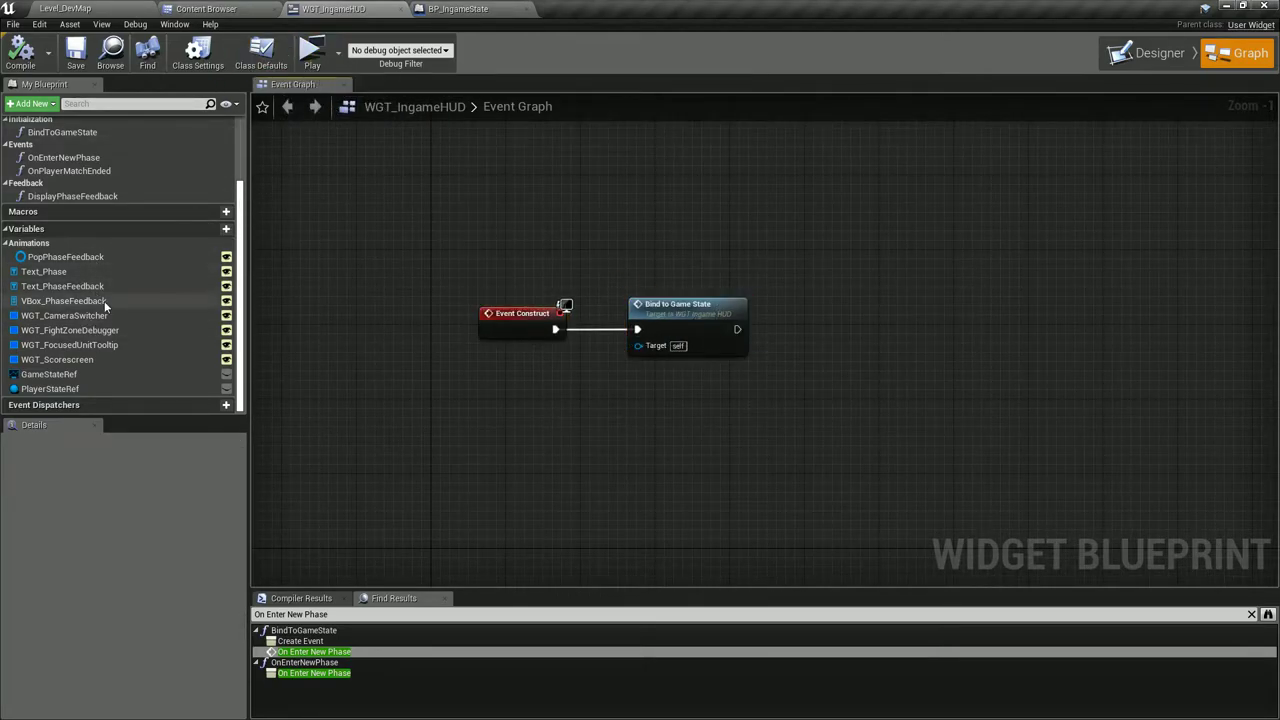
scroll(104, 300, up, 3)
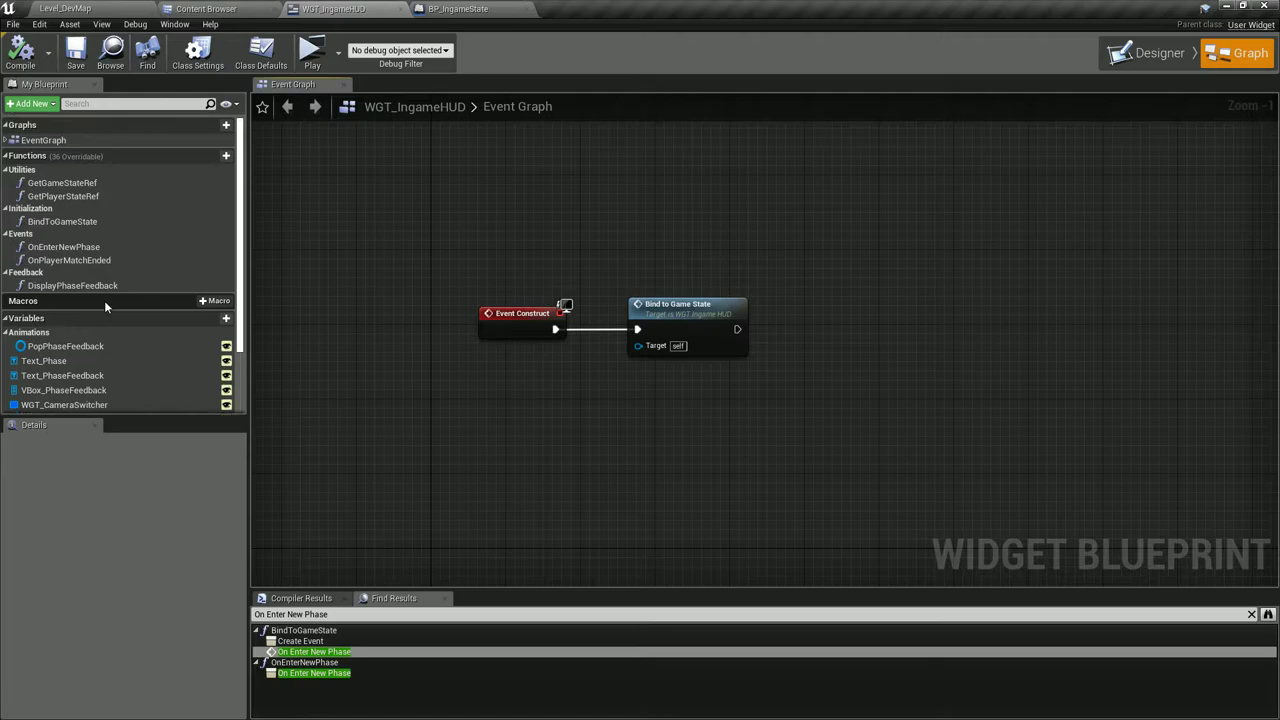
double_click(62, 221)
drag(581, 403, 581, 392)
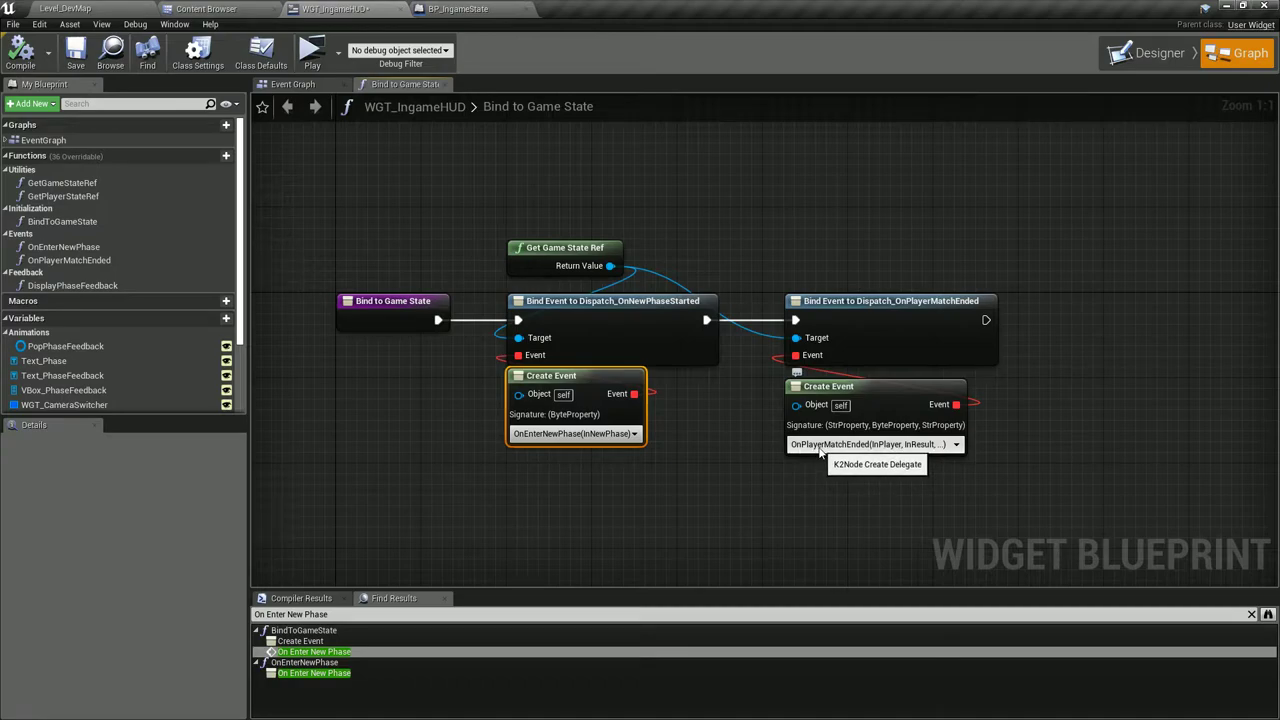
Switch the HUD widget to its Designer layout and run another quick test play.
click(1147, 53)
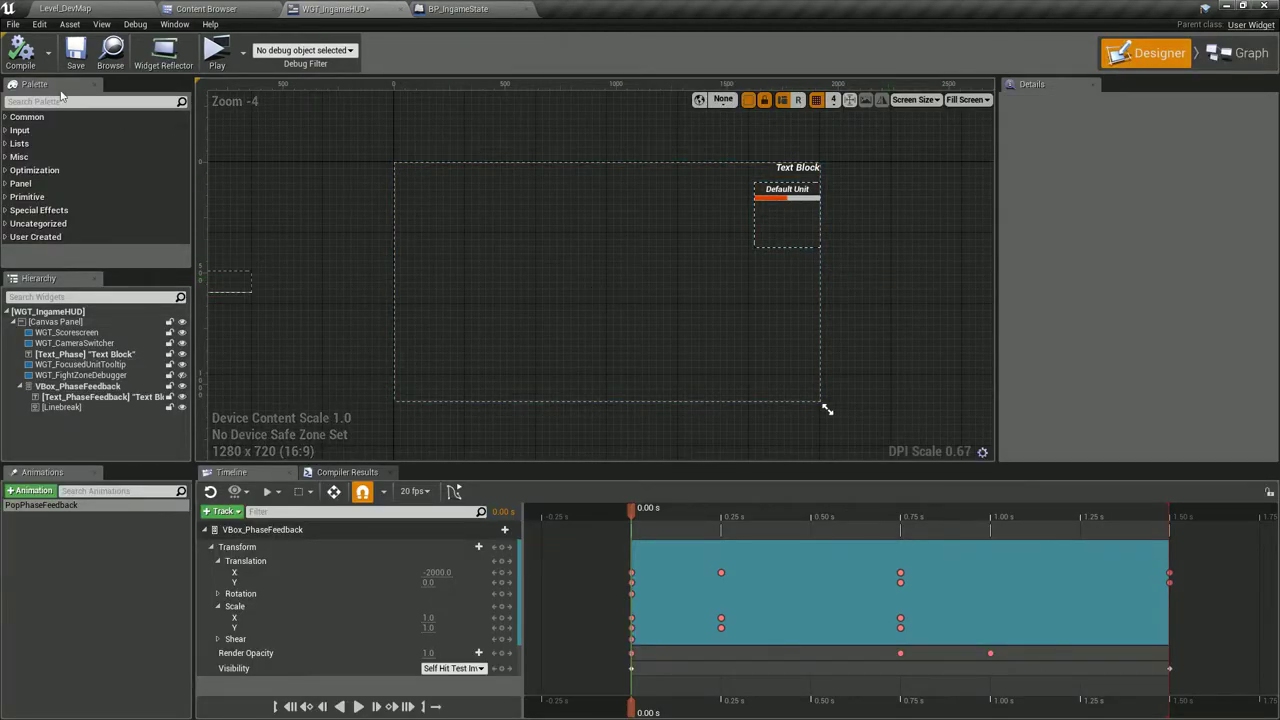
click(52, 565)
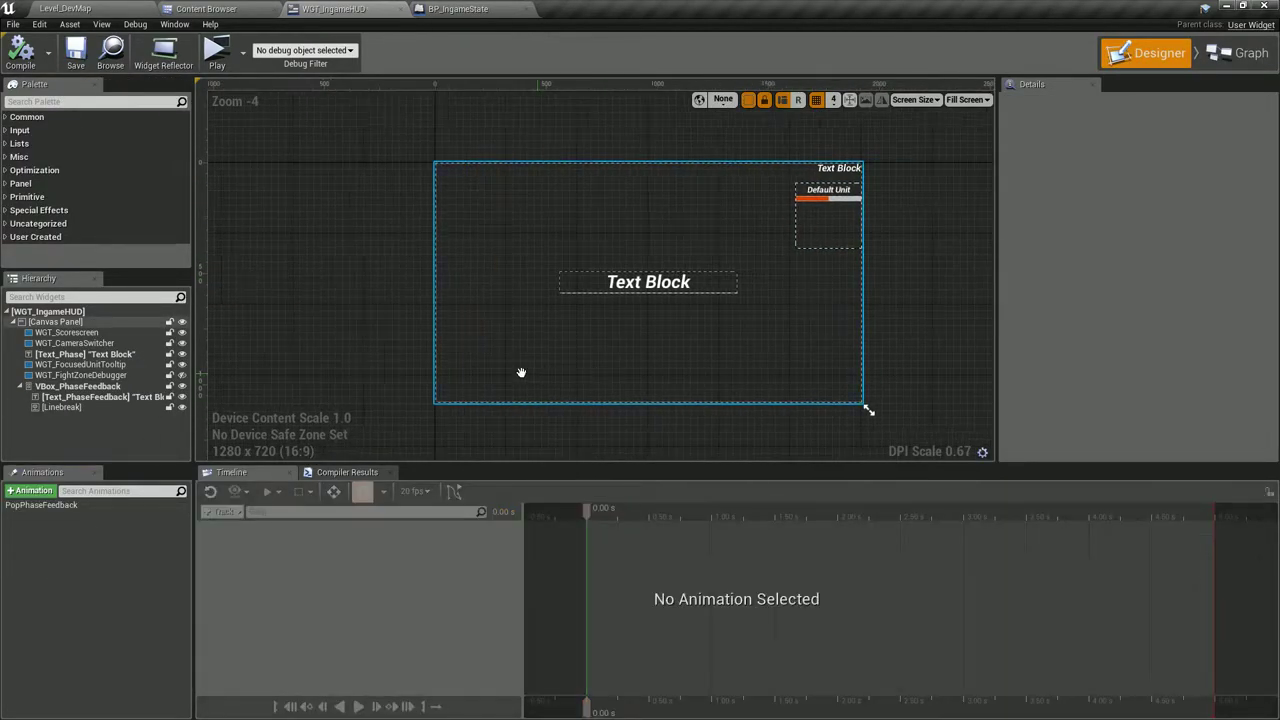
right_drag(520, 373, 498, 371)
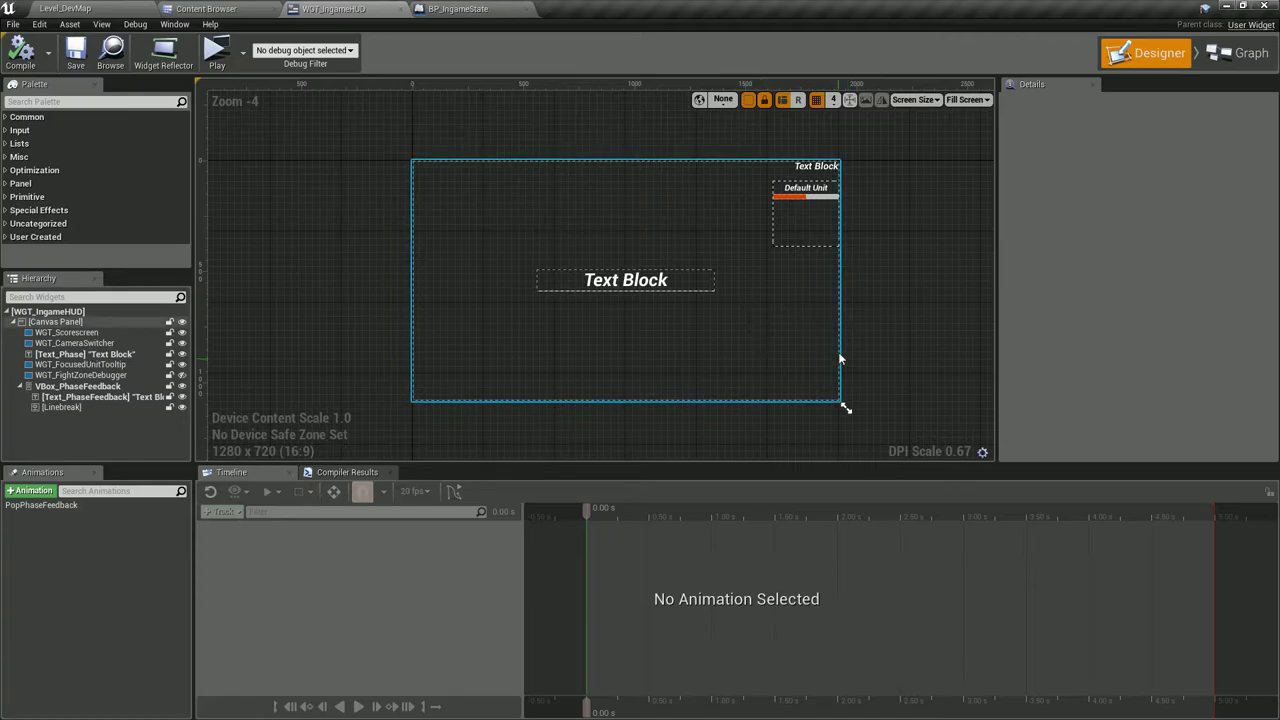
click(216, 50)
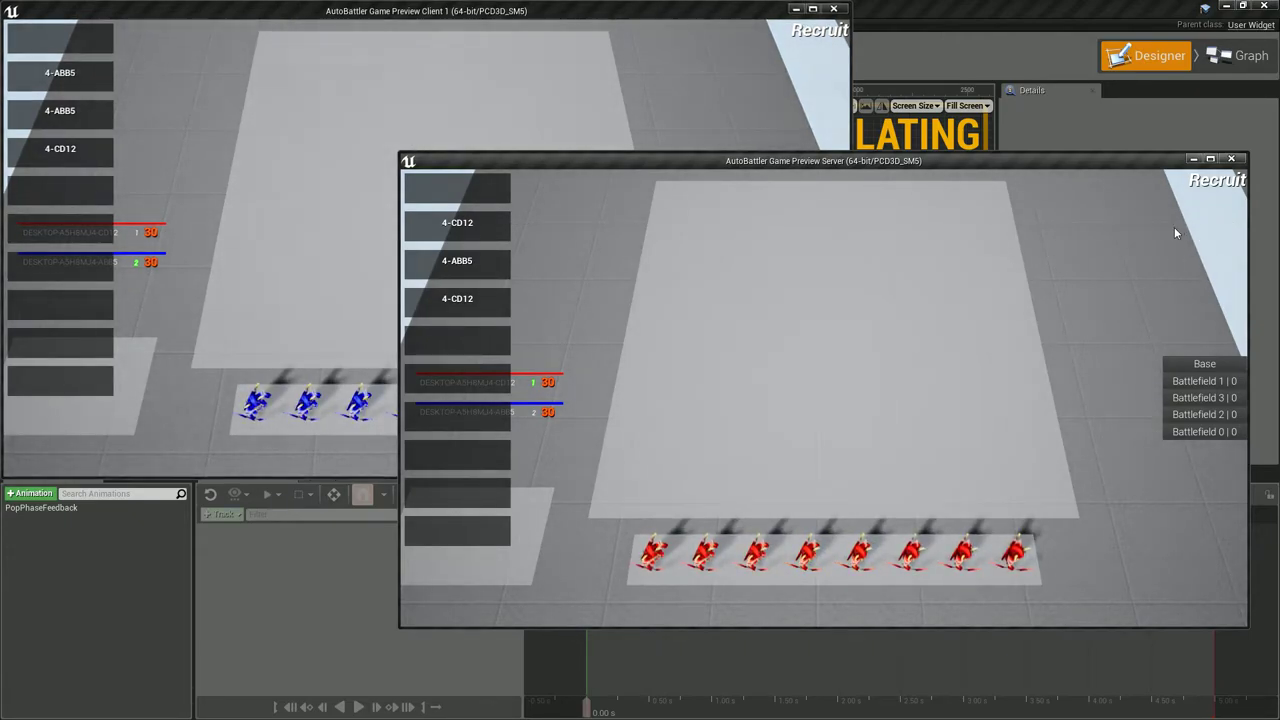
key(Escape)
Create a new folder named MatchFeed inside the Ingame folder.
click(110, 50)
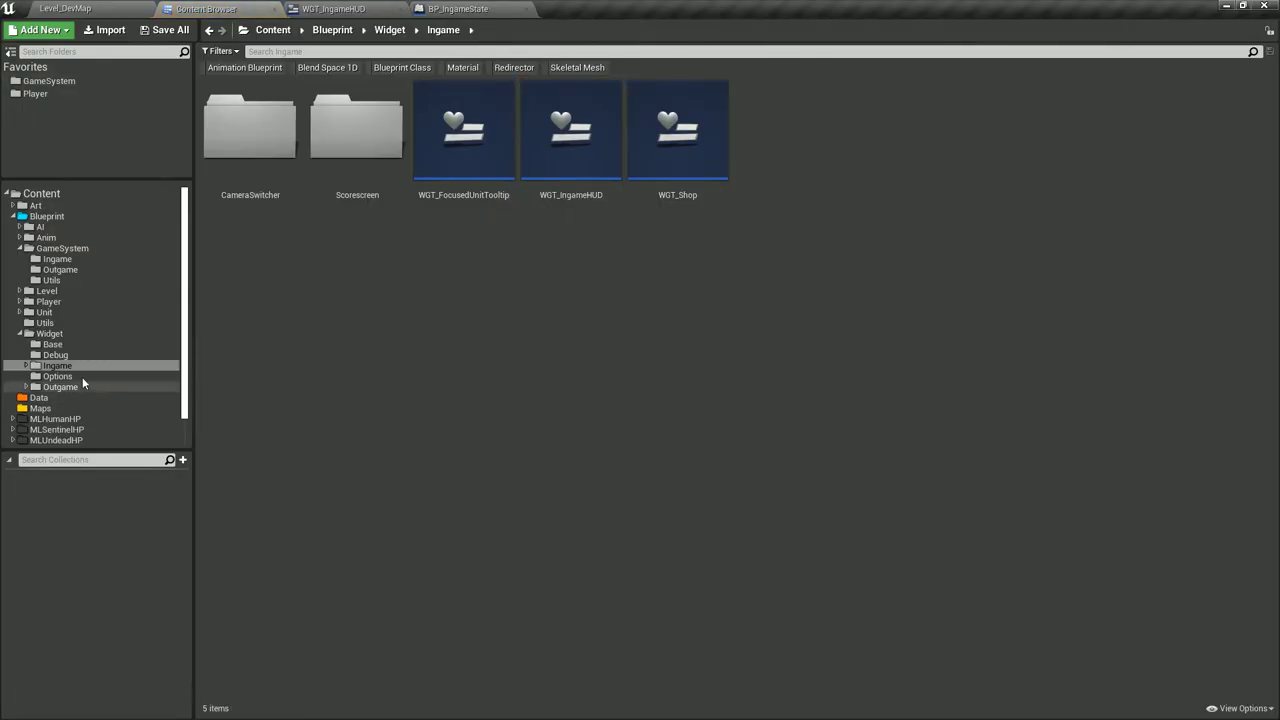
click(26, 369)
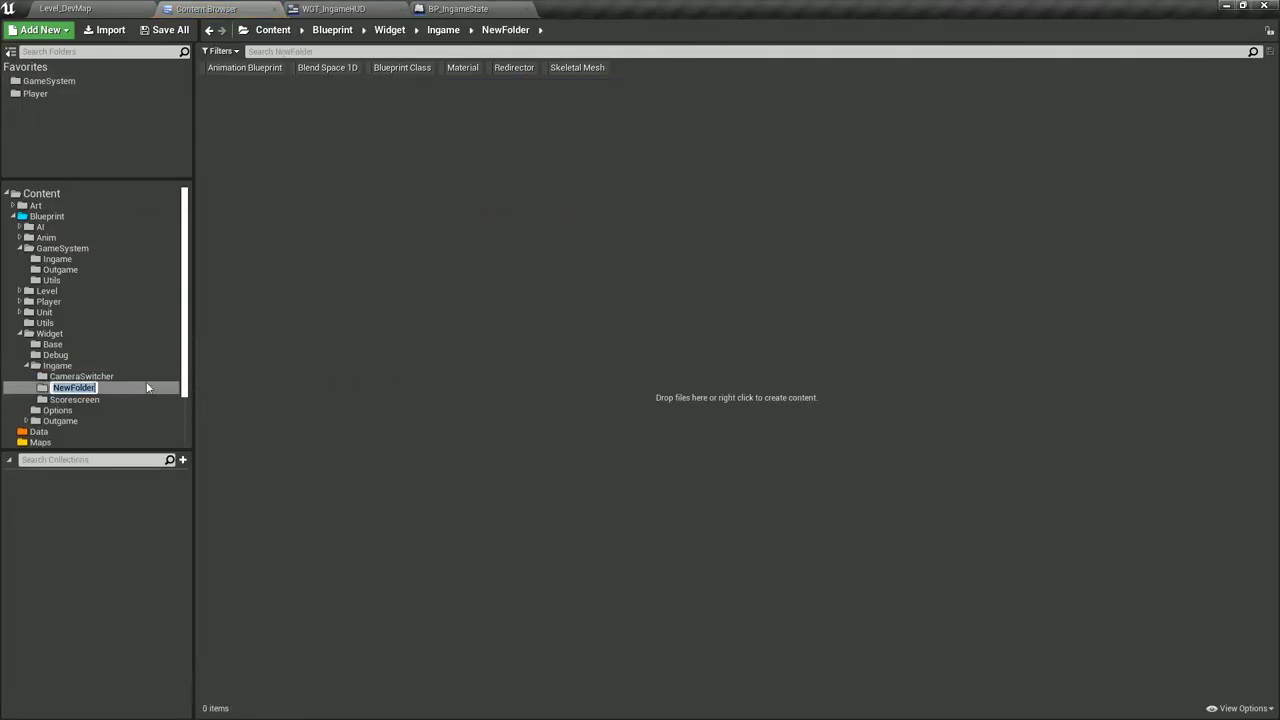
text(MatchFeed)
key(Return)
right_click(322, 166)
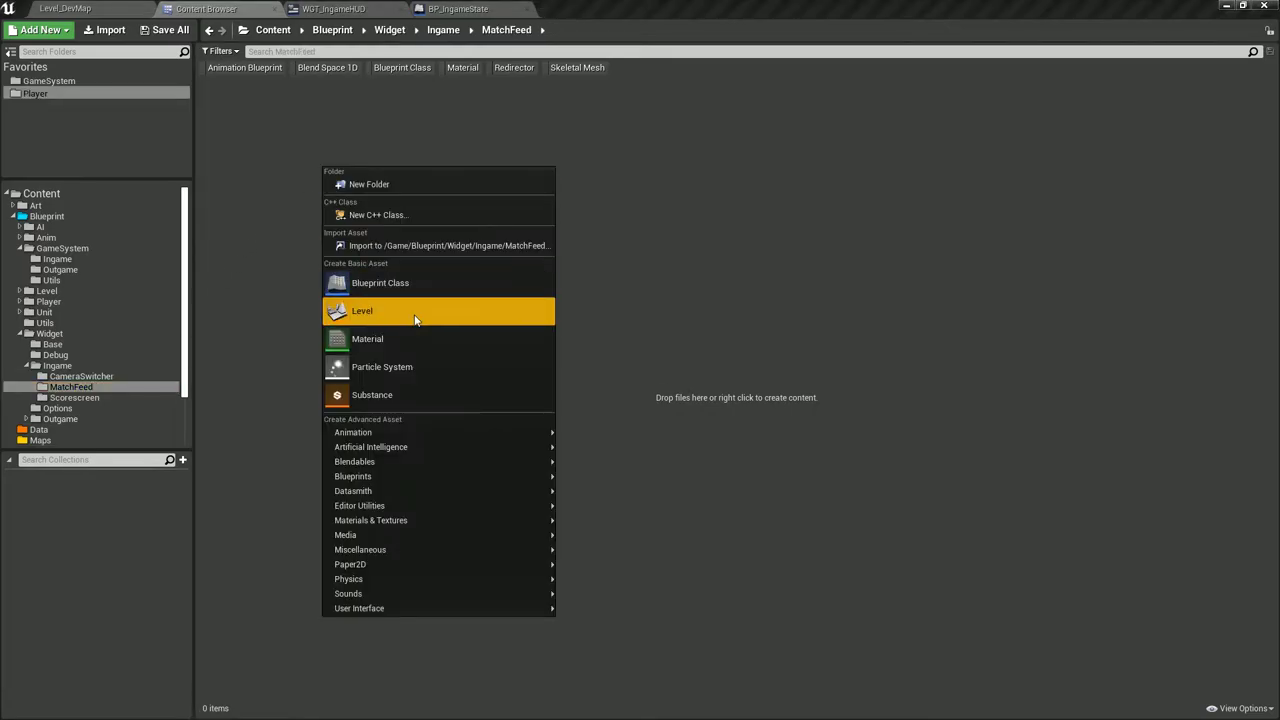
click(93, 378)
click(94, 386)
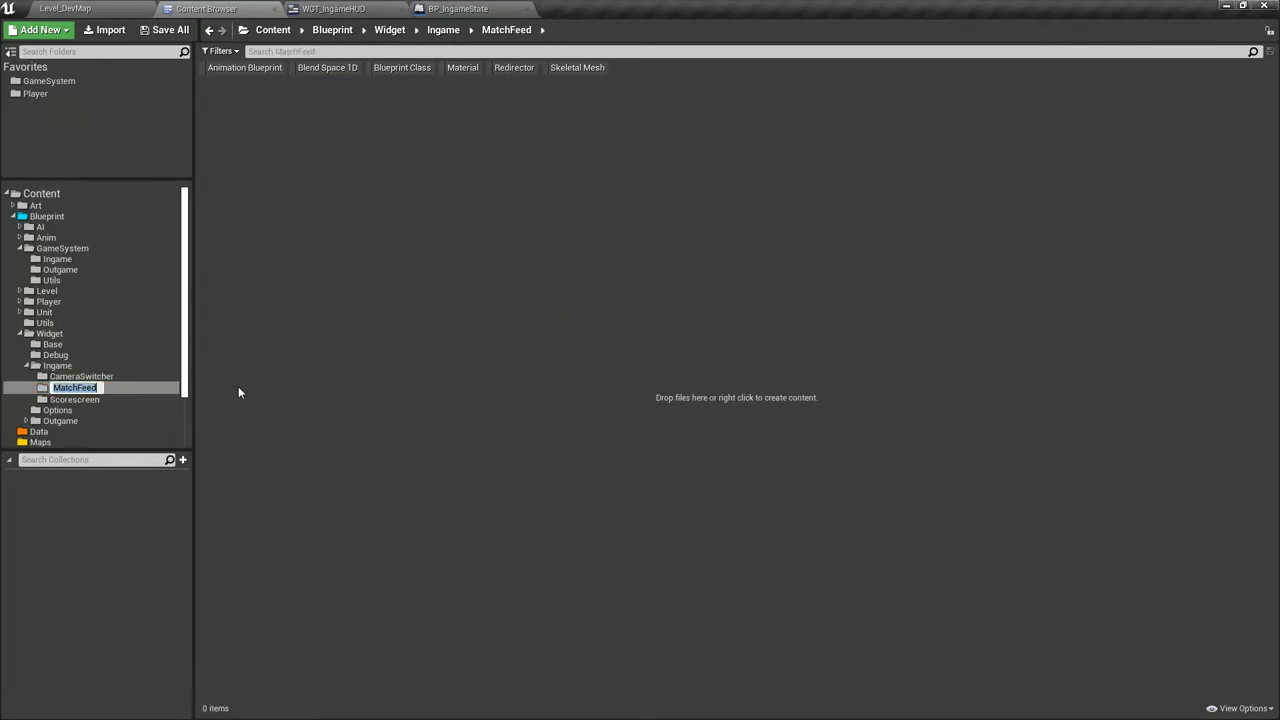
Rename the new folder to MatchHistory, then settle on 'Match'.
right_click(371, 278)
mouse_move(450, 514)
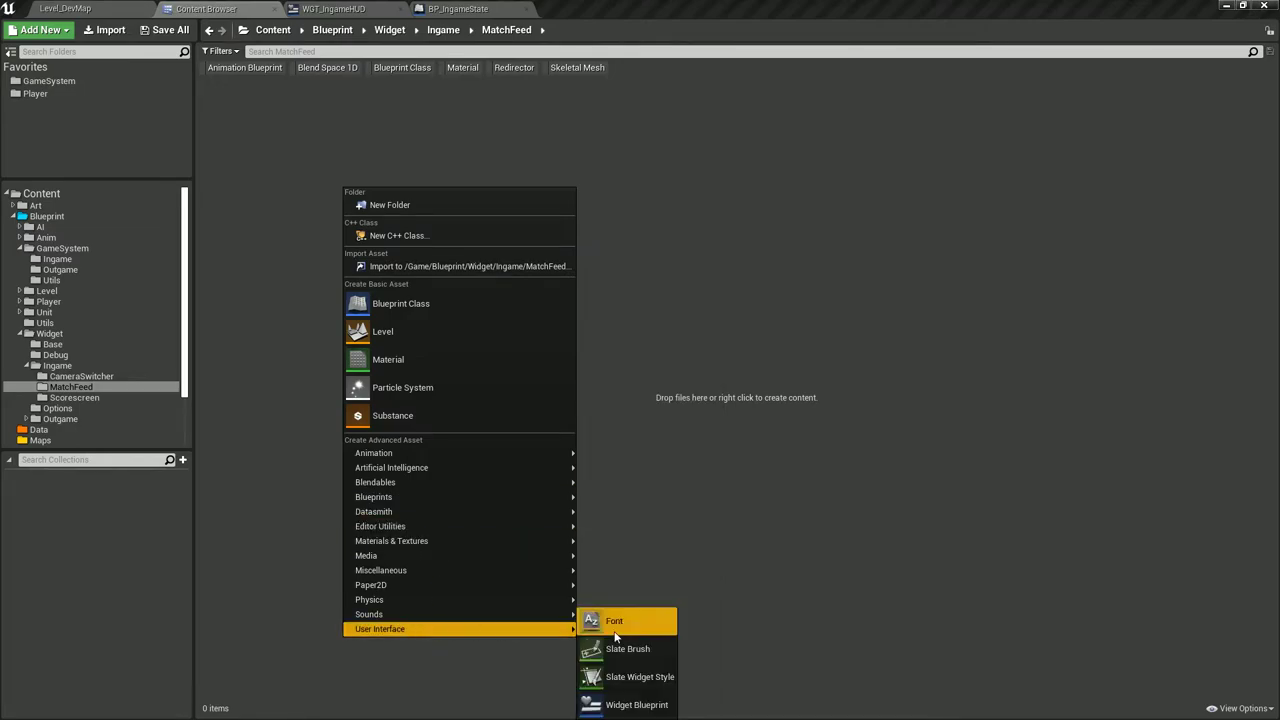
click(100, 388)
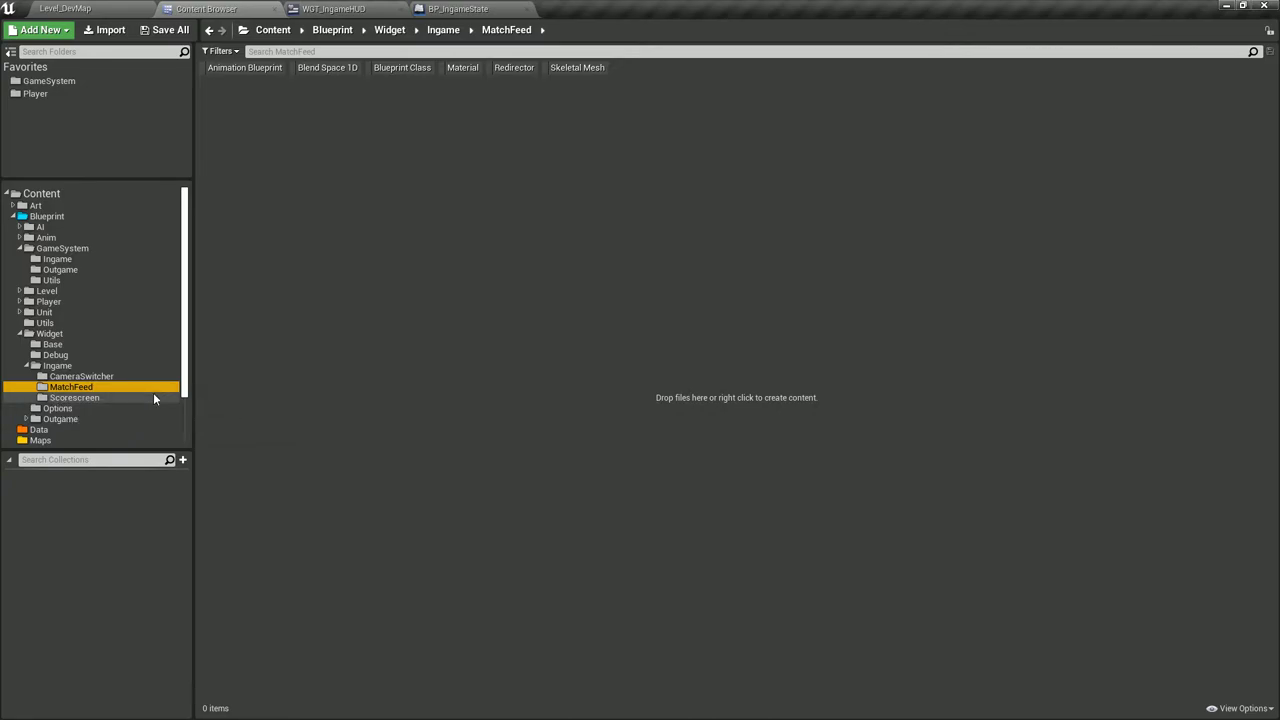
key(F2)
text(MatchHistory)
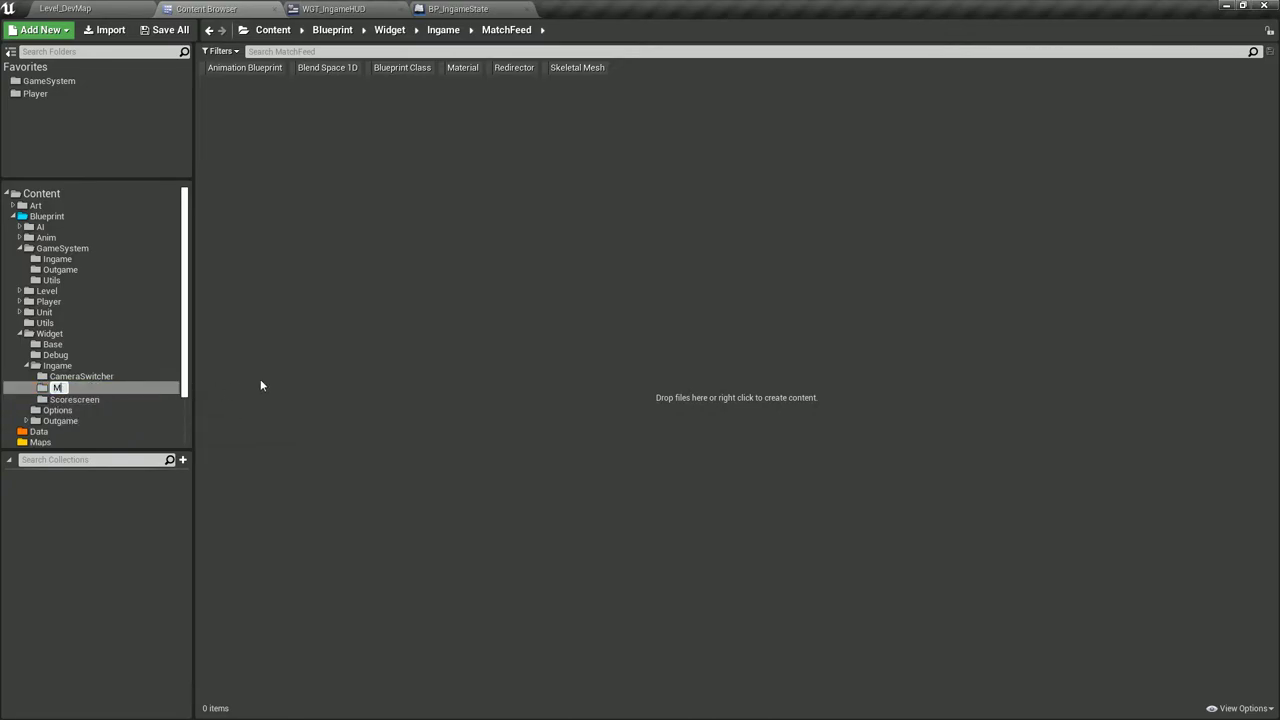
key(Return)
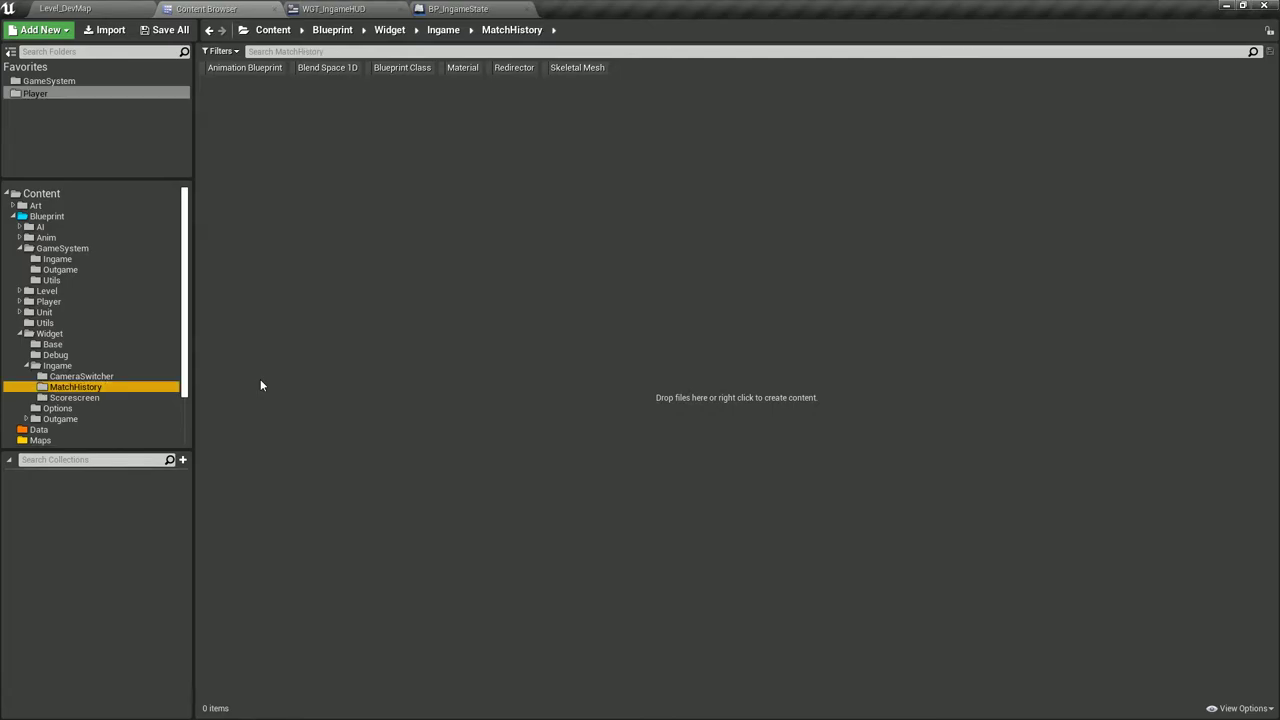
right_click(258, 207)
click(75, 387)
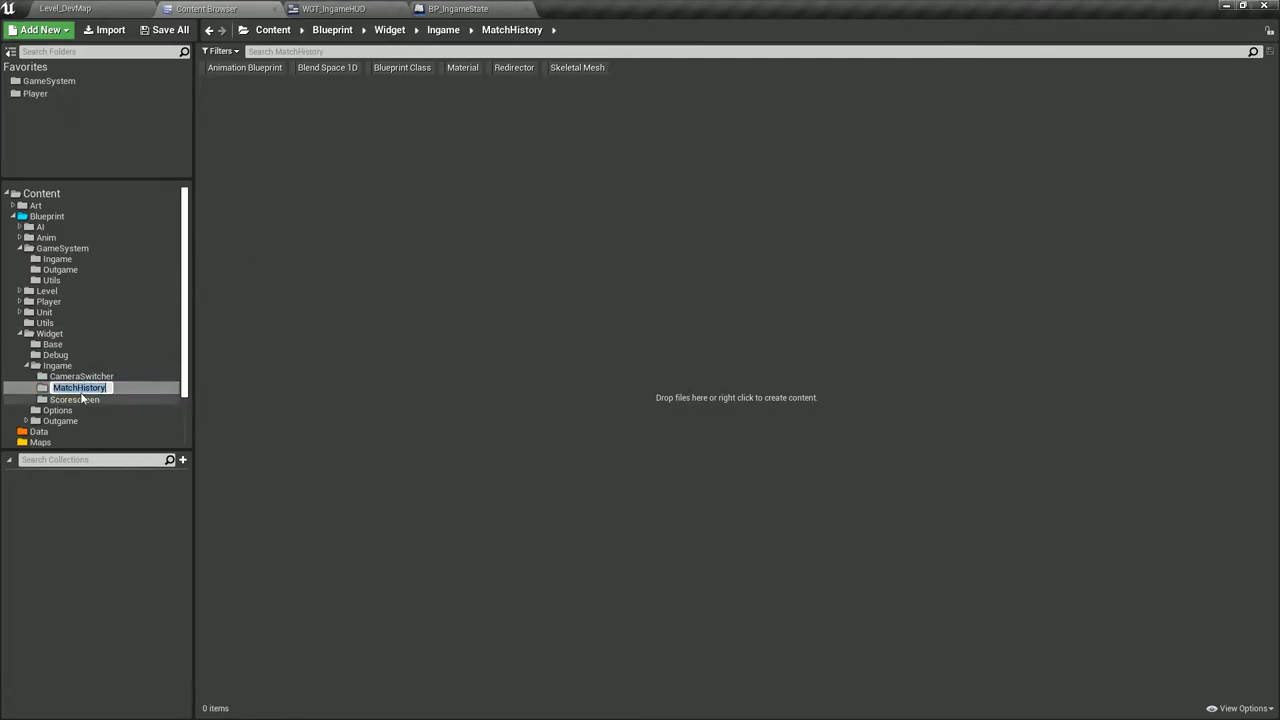
text(Match)
key(Return)
Create a widget blueprint in the Match folder and name it WGT_EndMatchEntry.
right_click(298, 213)
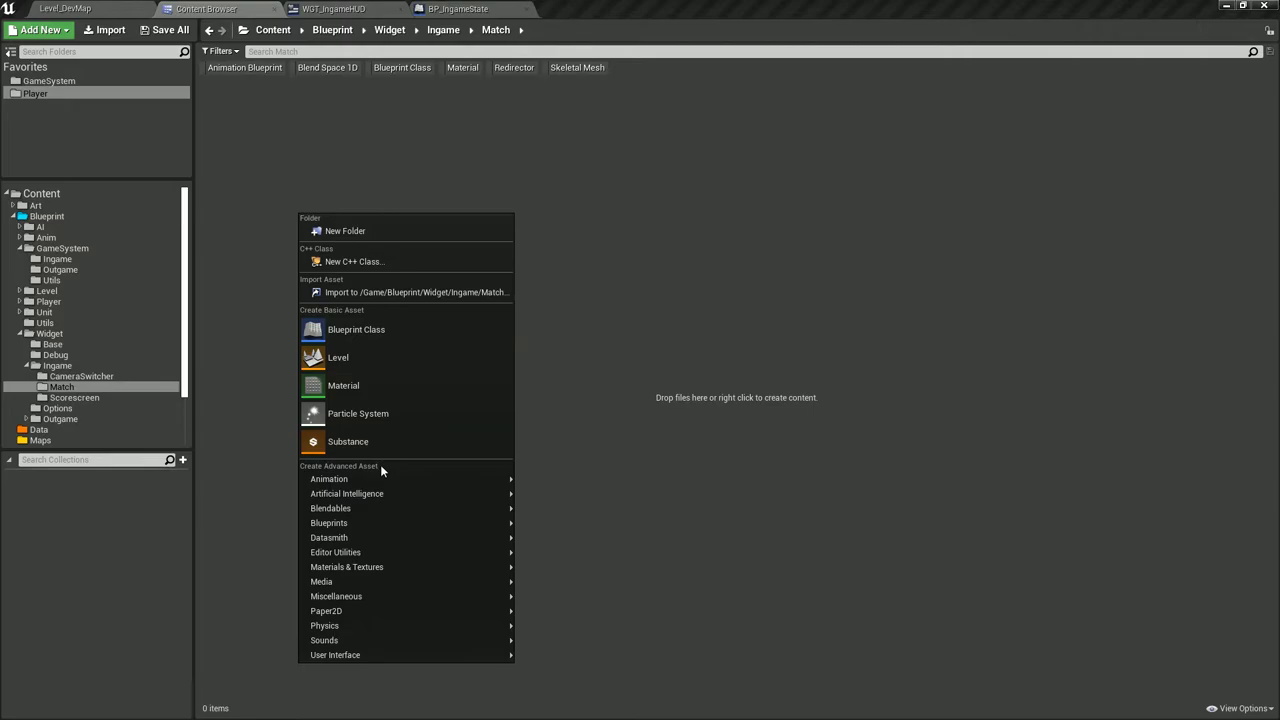
mouse_move(368, 534)
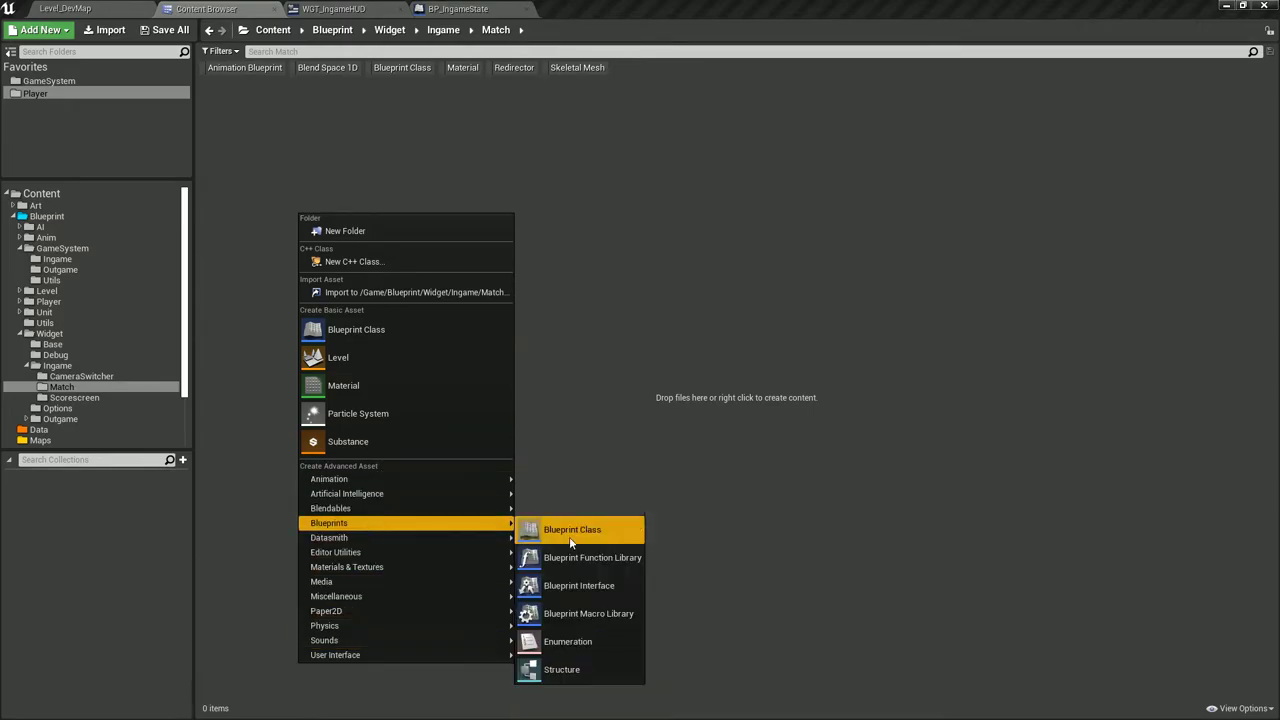
mouse_move(400, 655)
click(572, 704)
text(WGT_MatchResult)
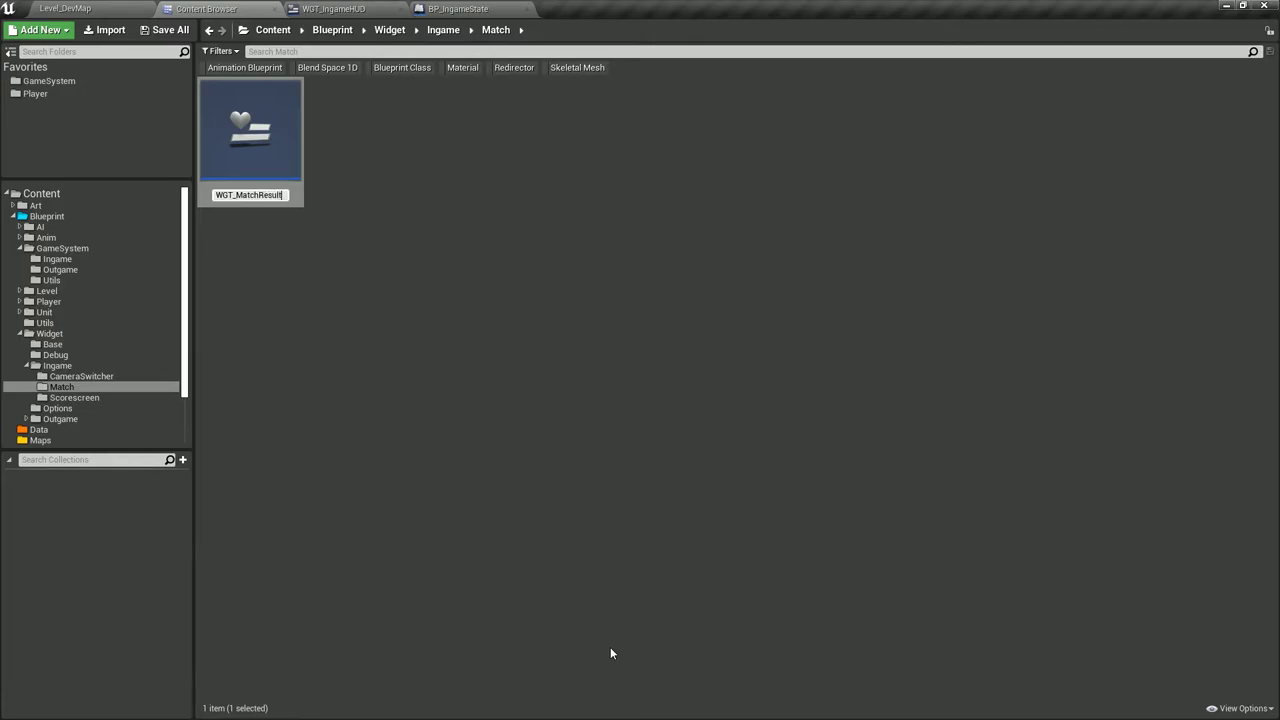
key(Return)
click(283, 196)
key(F2)
text(EndMa)
text(tchEntry)
key(Return)
click(350, 154)
Create a second widget blueprint named WGT_EndMatchDisplayer and open it.
right_click(350, 148)
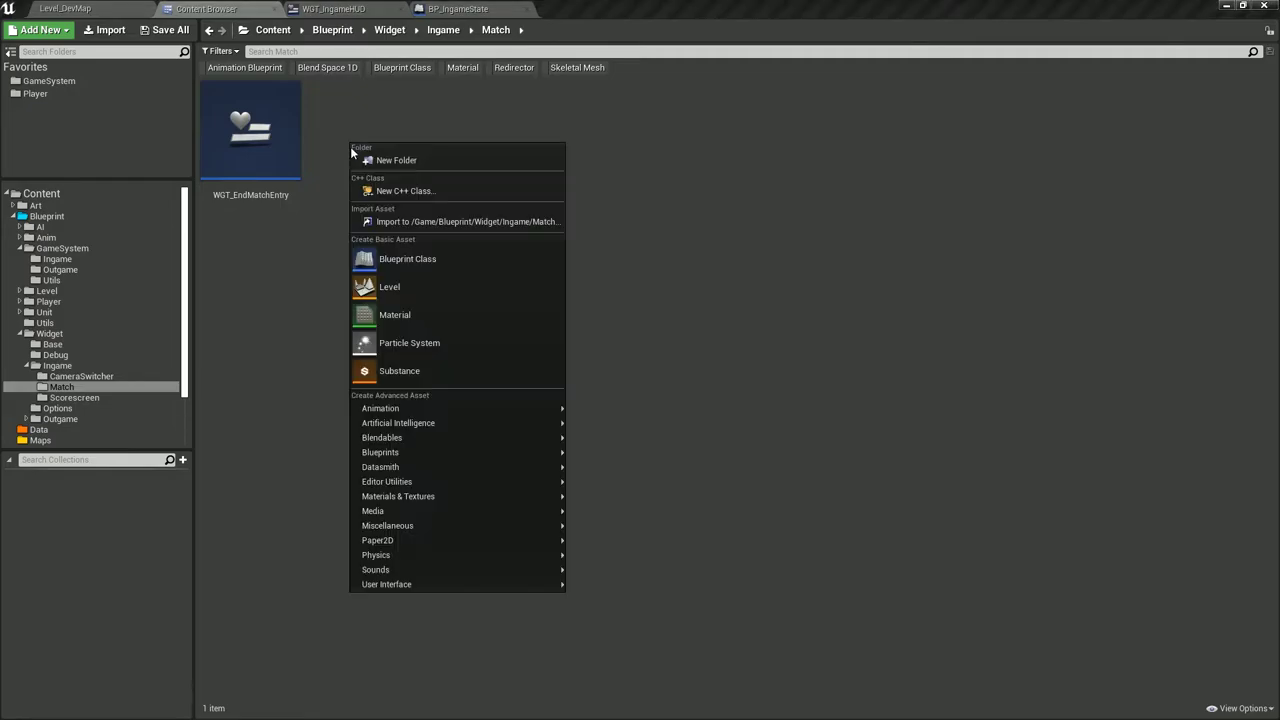
mouse_move(459, 584)
click(618, 673)
text(WGT_EndMatchDisplayer)
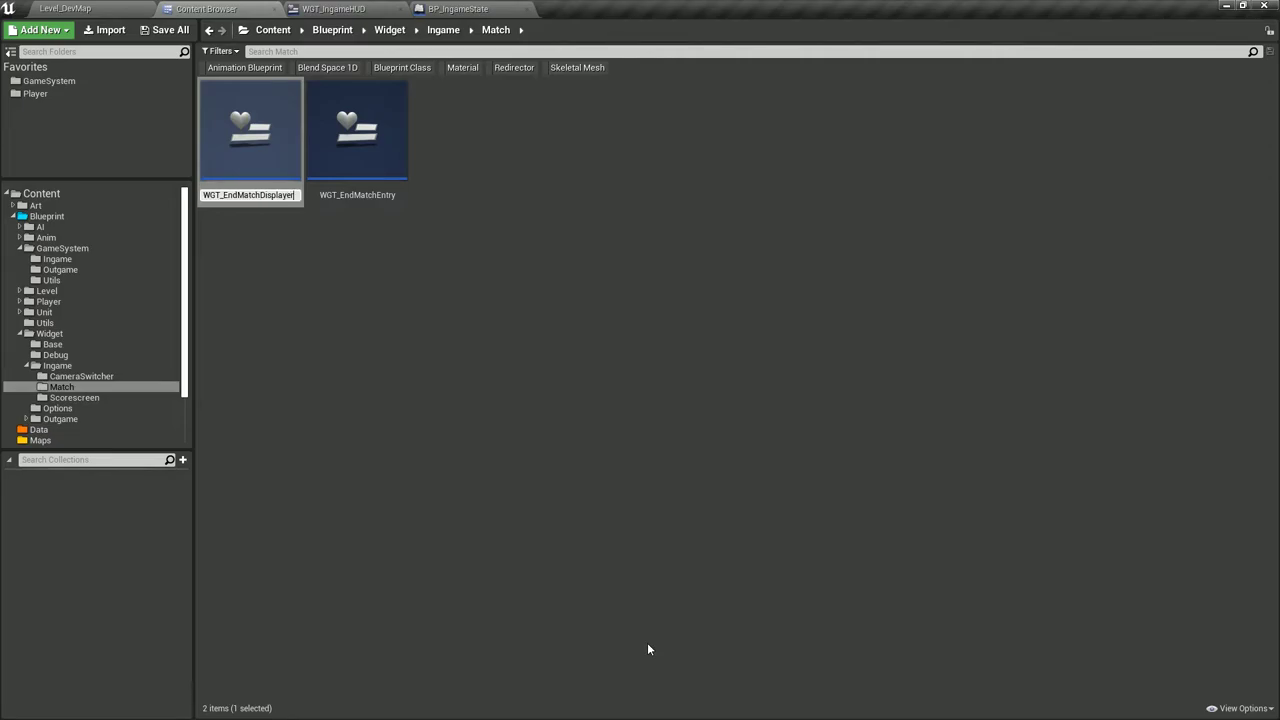
key(Return)
key(Return)
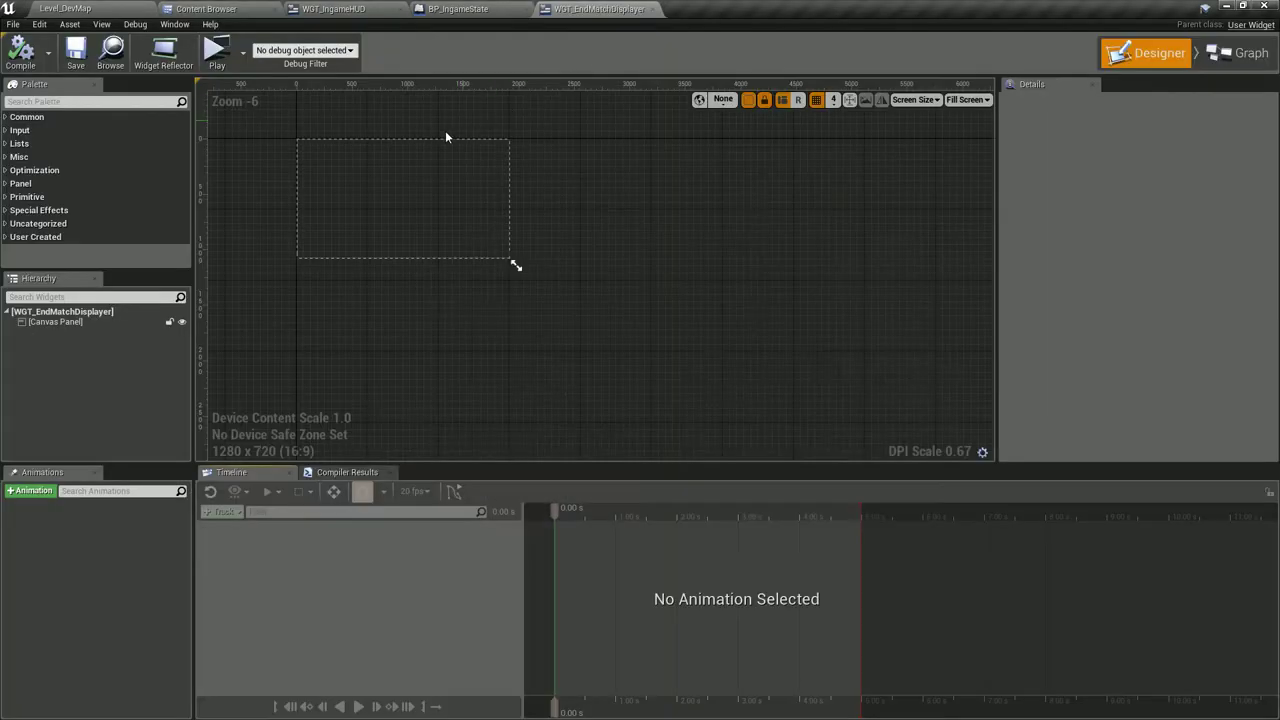
Replace the root Canvas Panel with a Size Box and preview at desired size.
click(446, 139)
key(Delete)
click(43, 102)
text(si)
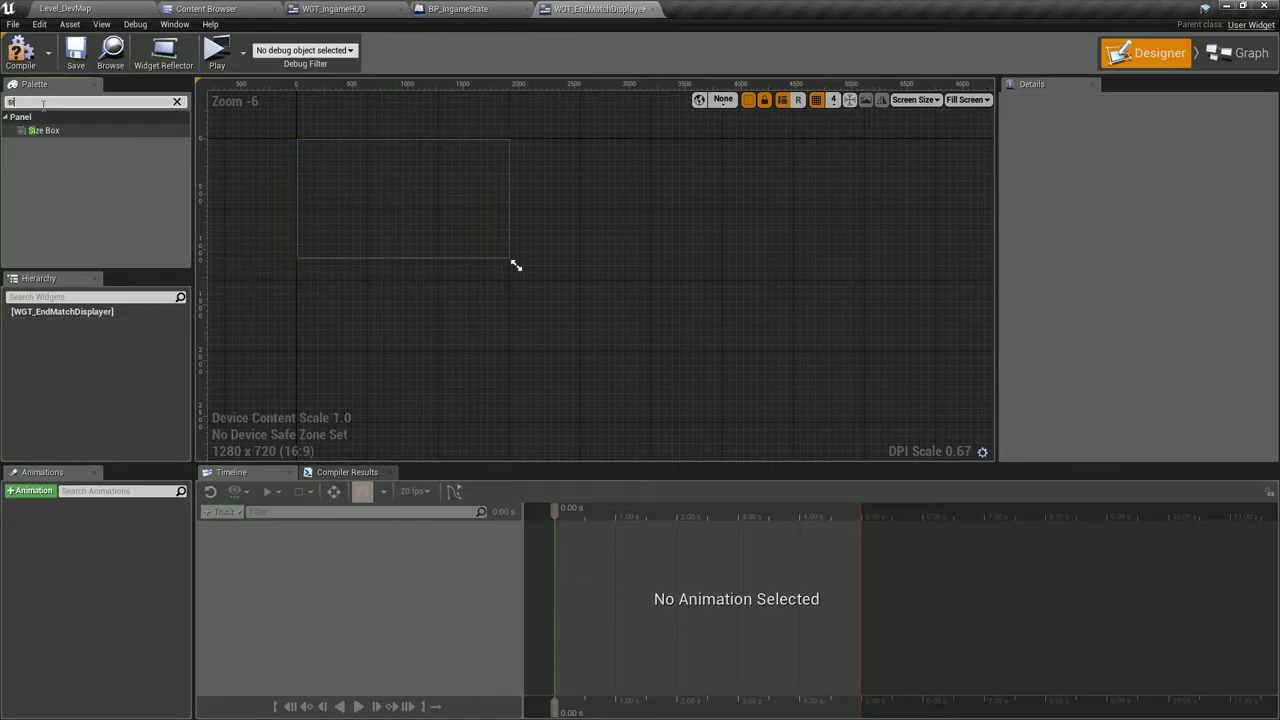
text(ze)
drag(60, 131, 87, 320)
click(968, 99)
click(975, 157)
Enable the Size Box width and height overrides, both set to 400.
click(109, 322)
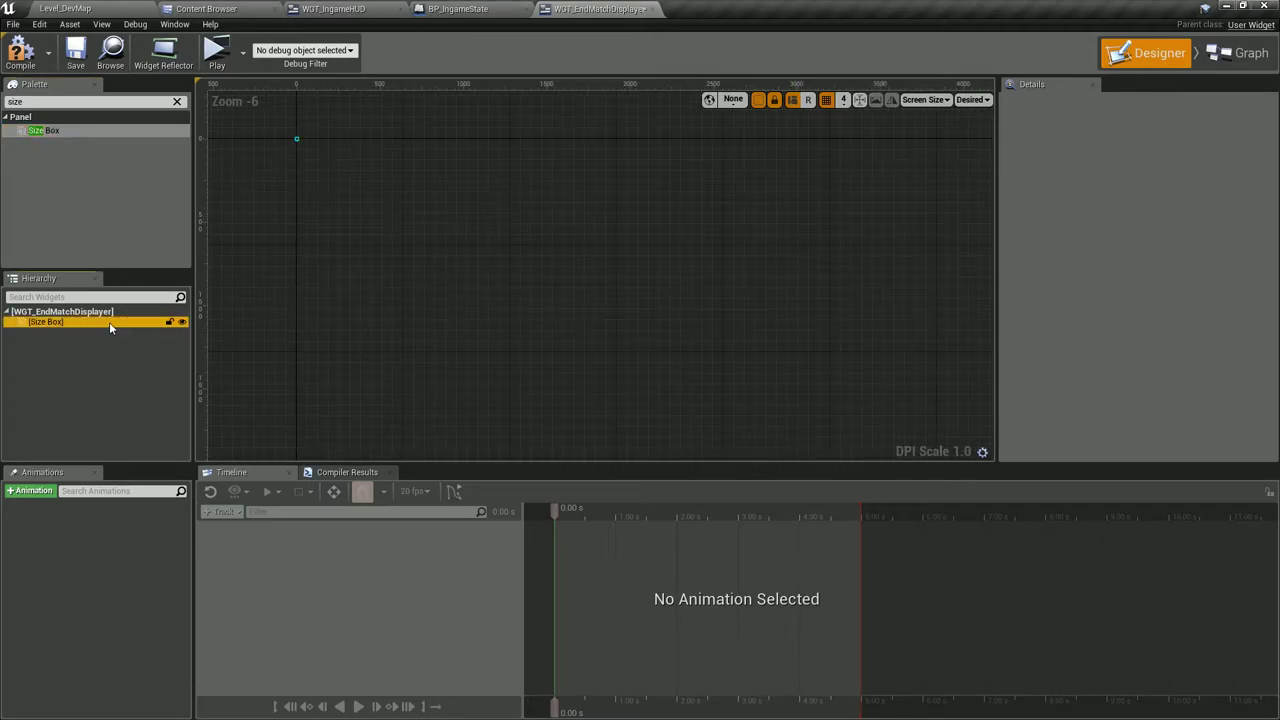
click(1016, 156)
click(1016, 172)
click(1120, 156)
text(400)
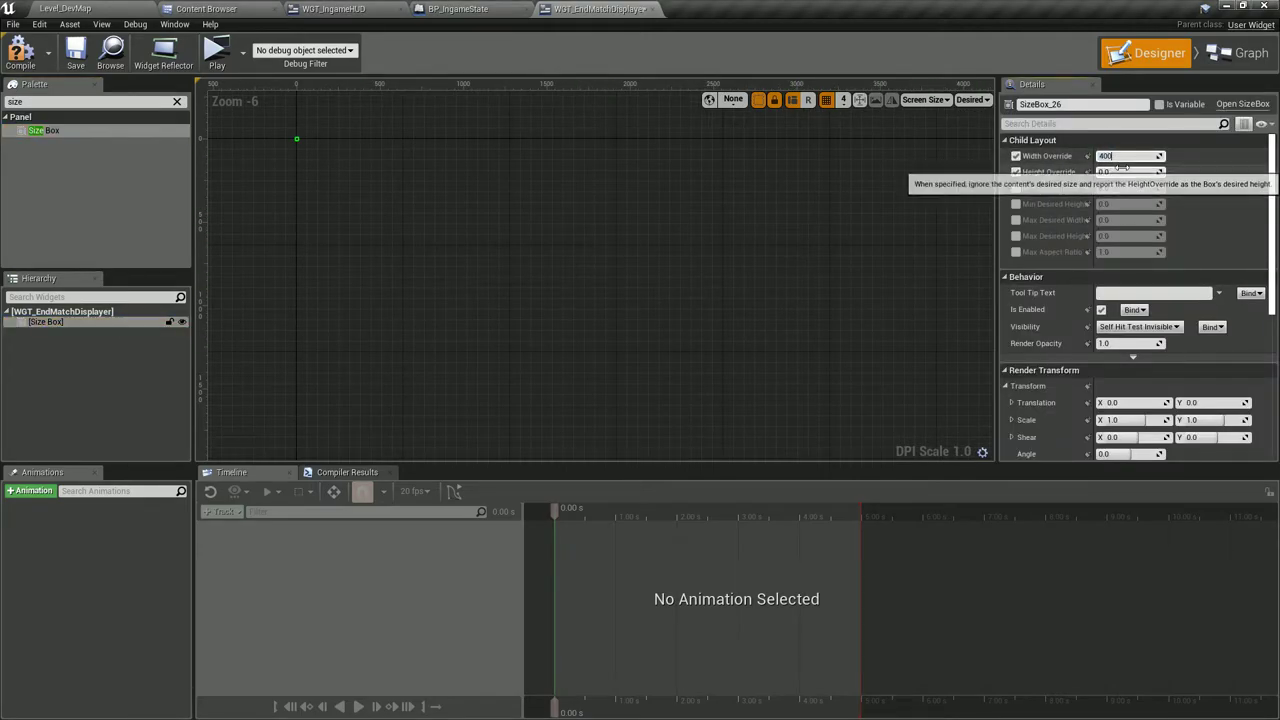
click(1120, 171)
text(400)
key(Return)
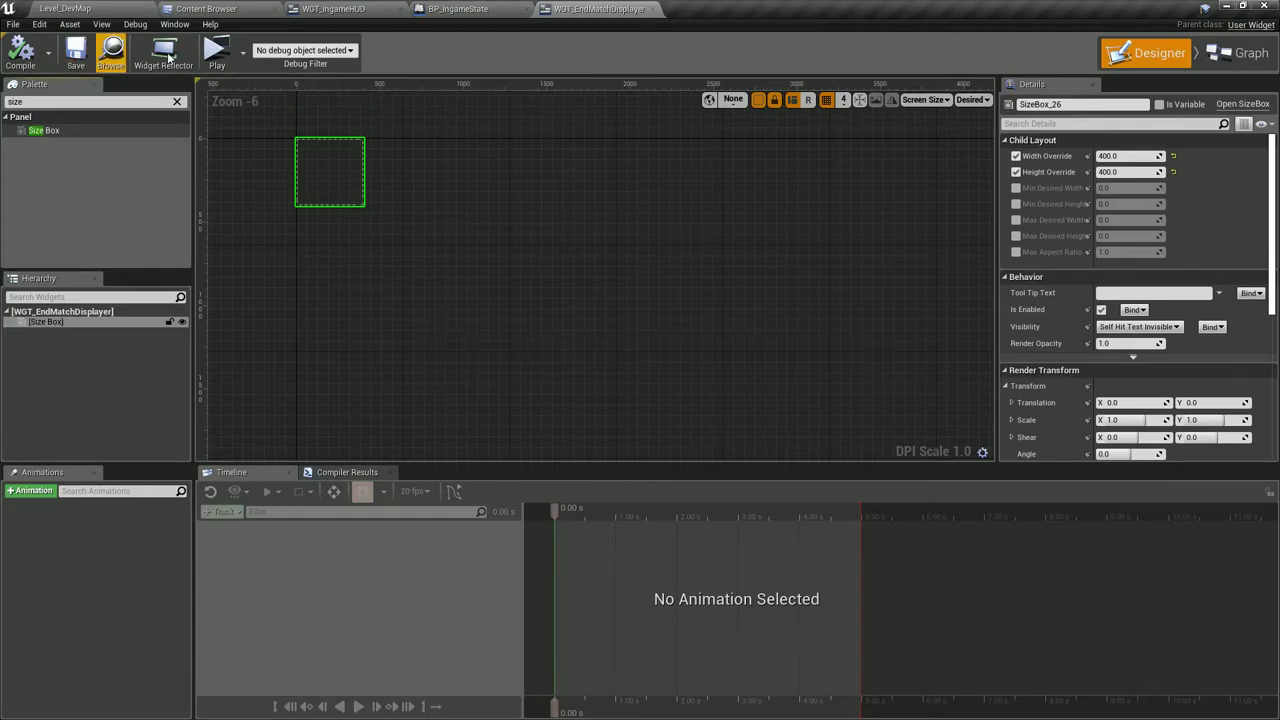
Add the WGT End Match Displayer to WGT_IngameHUD's Canvas Panel.
click(440, 8)
click(438, 199)
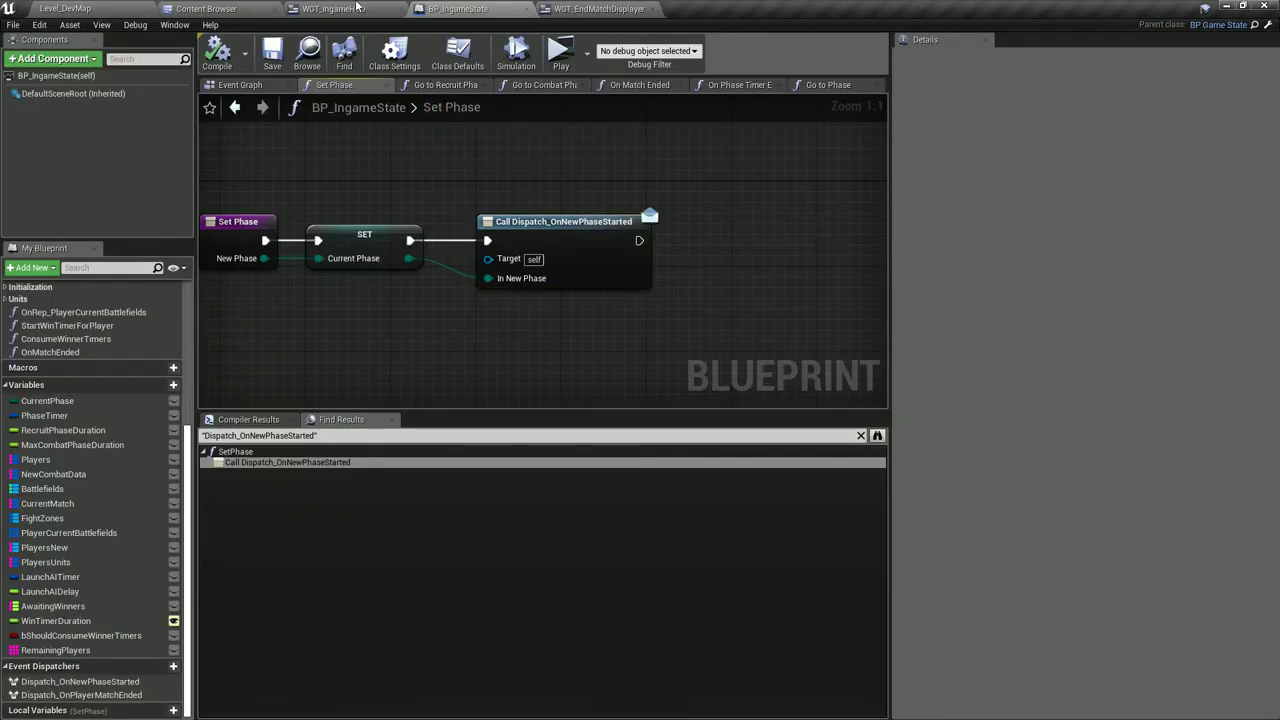
click(357, 7)
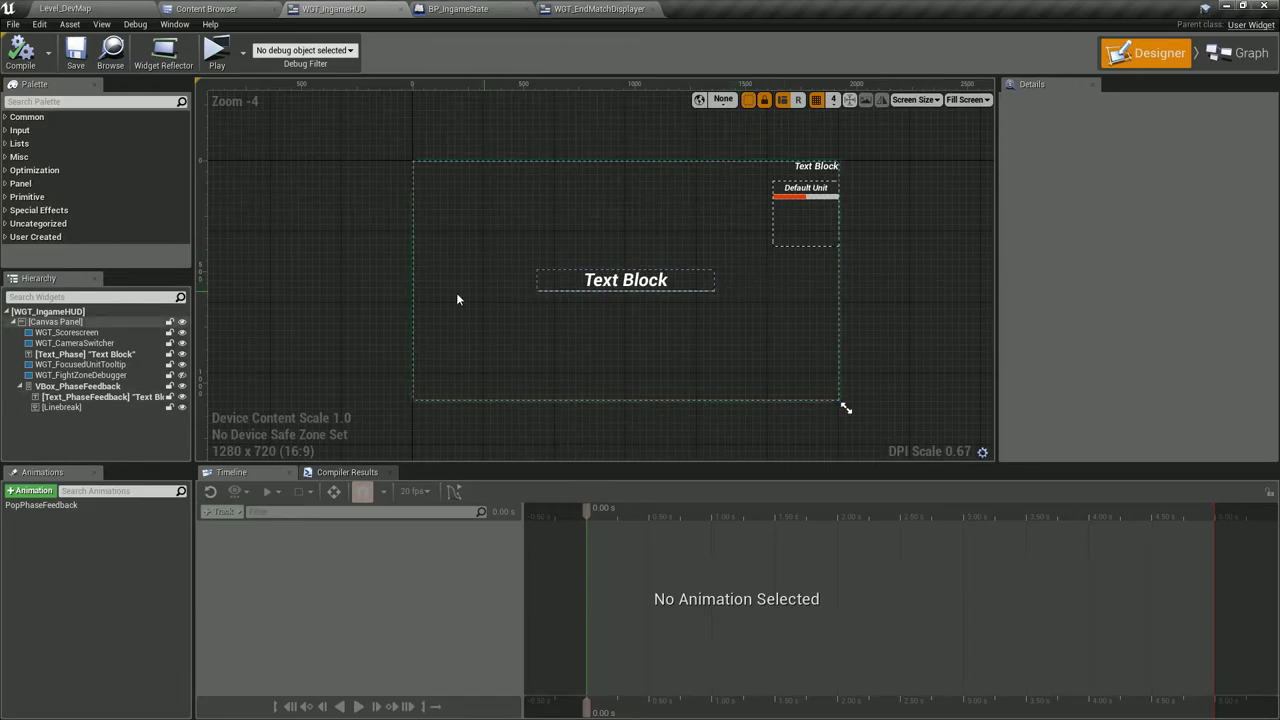
click(50, 101)
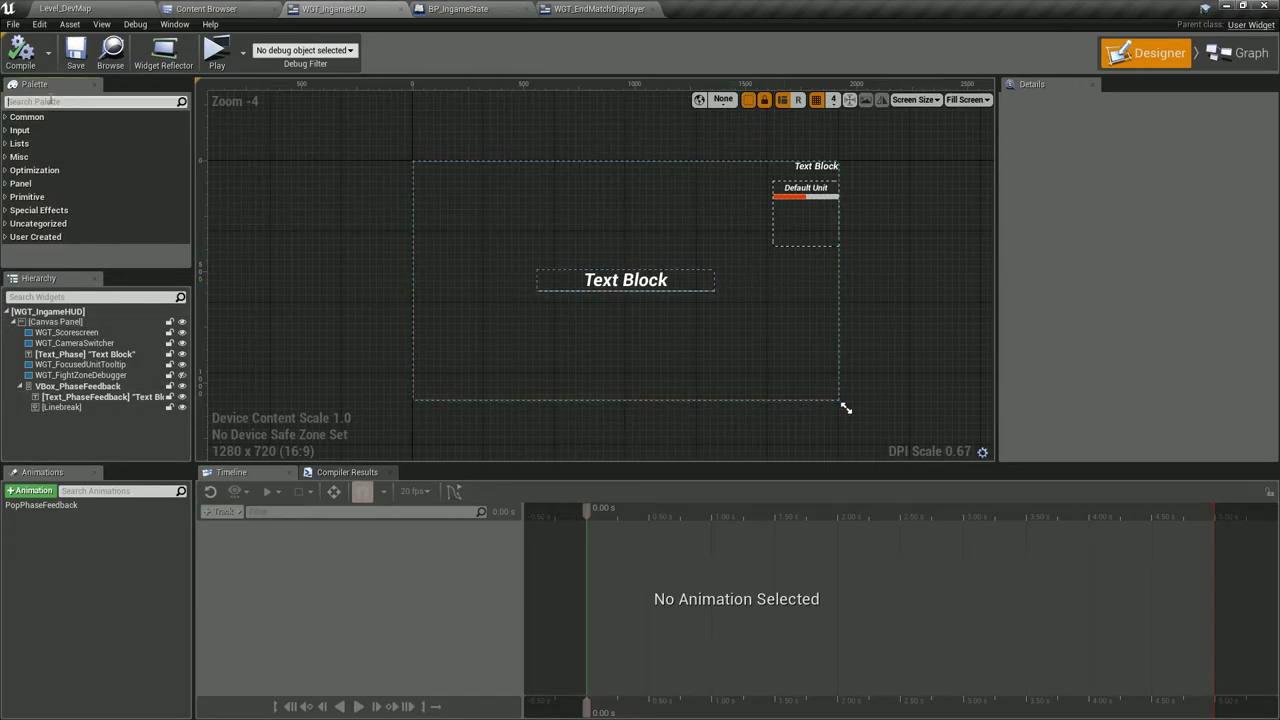
text(matc)
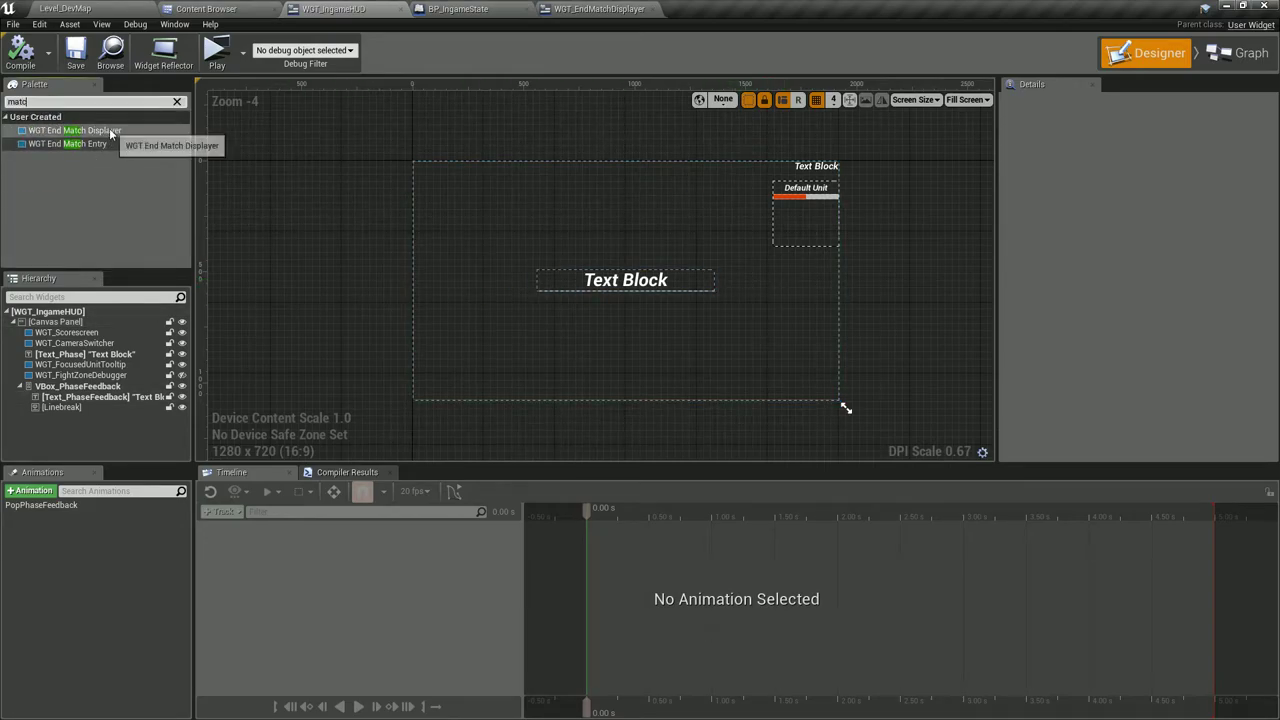
drag(90, 131, 77, 322)
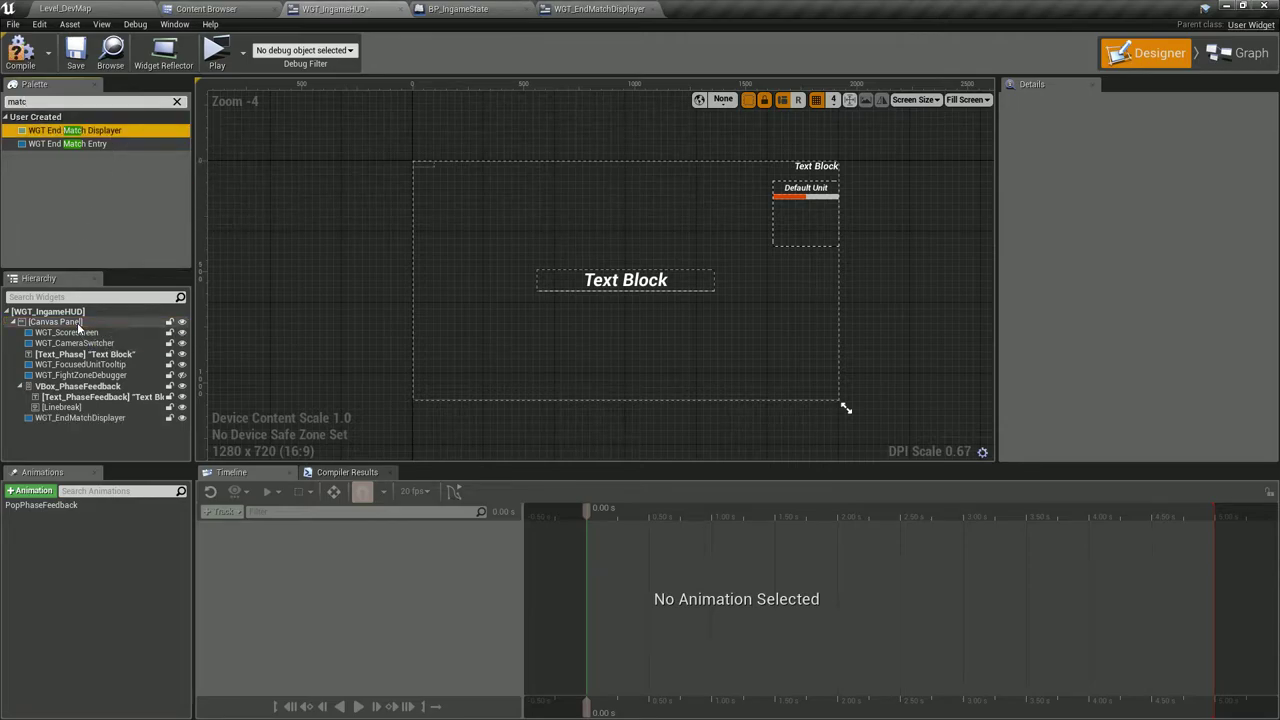
Test-play the game twice to check the HUD.
click(217, 55)
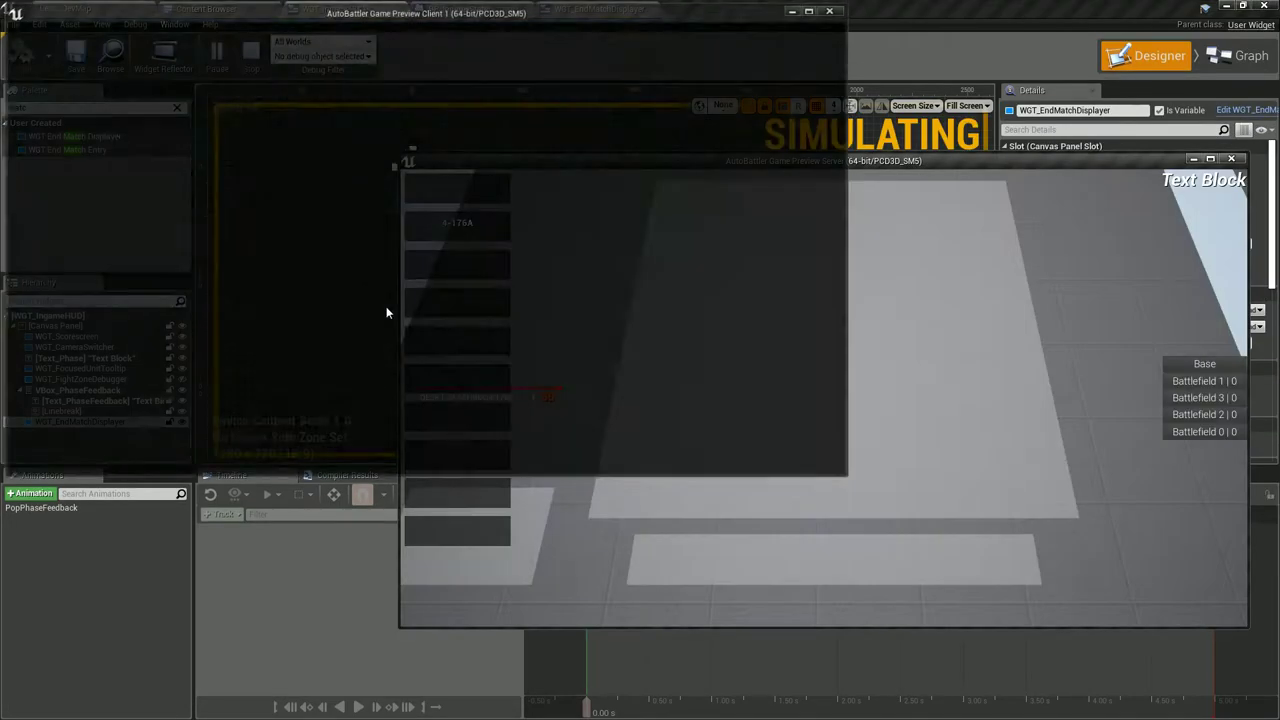
key(Escape)
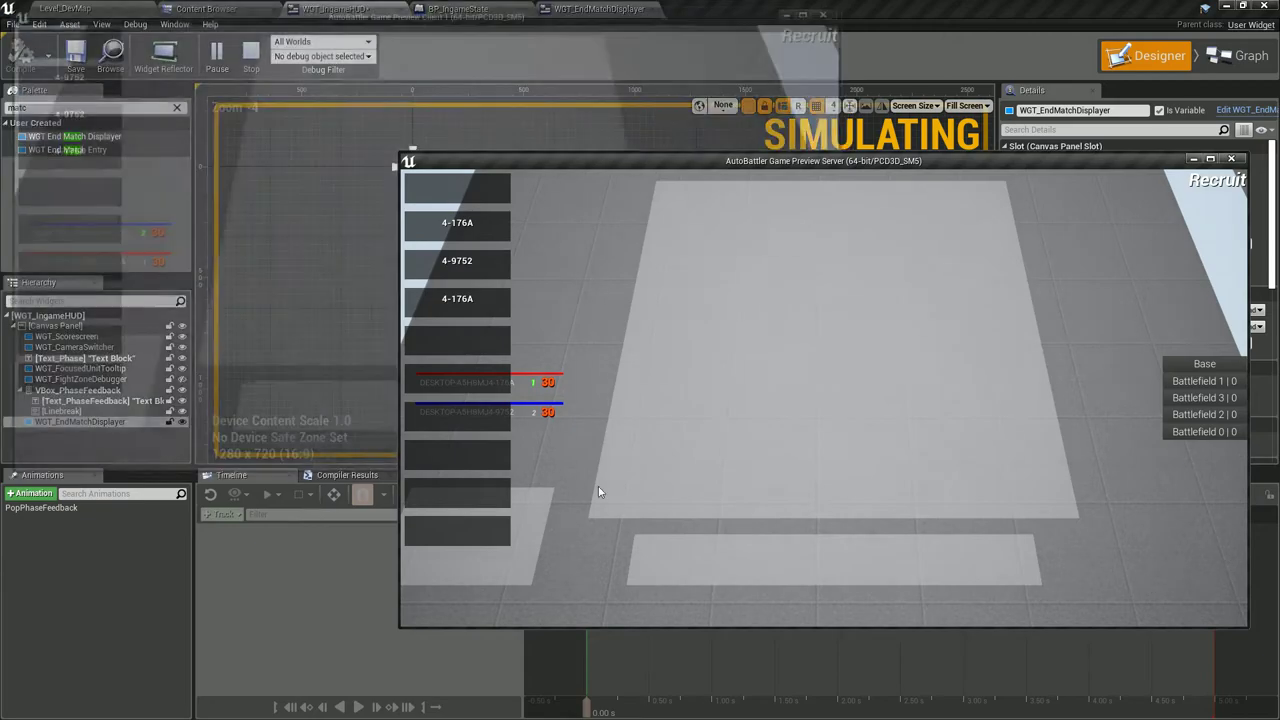
click(219, 68)
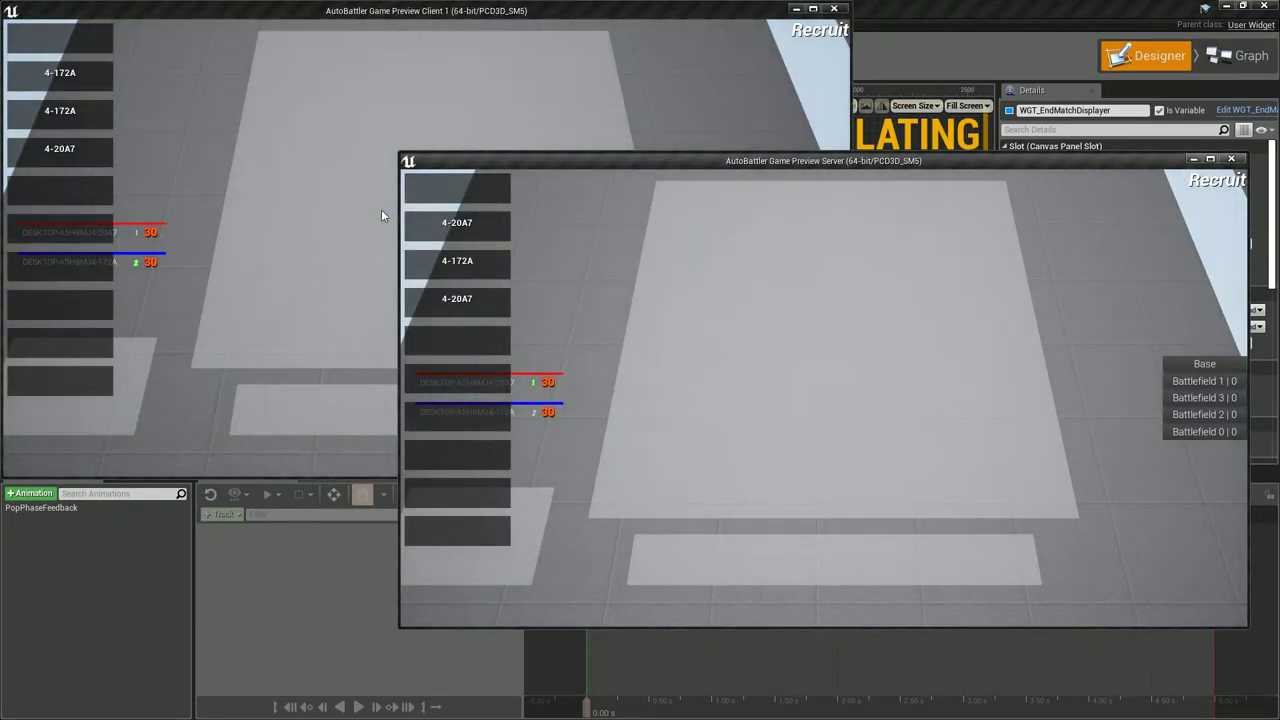
mouse_move(910, 550)
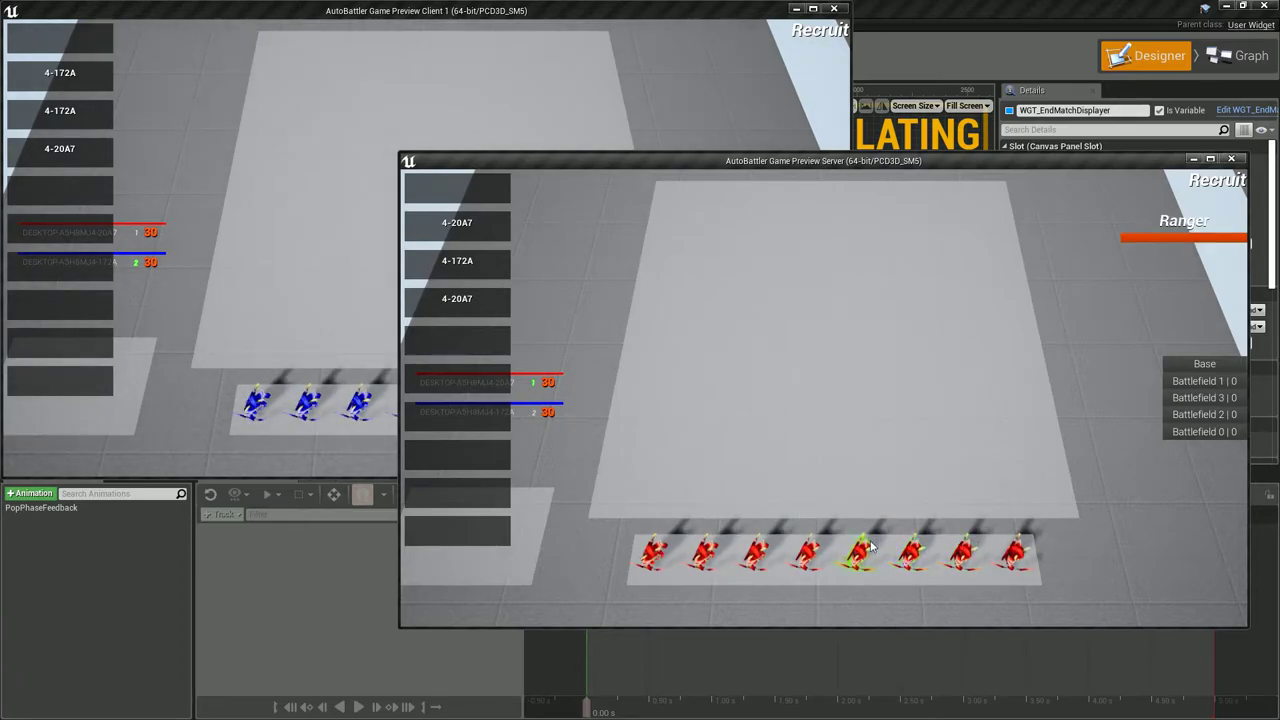
key(Escape)
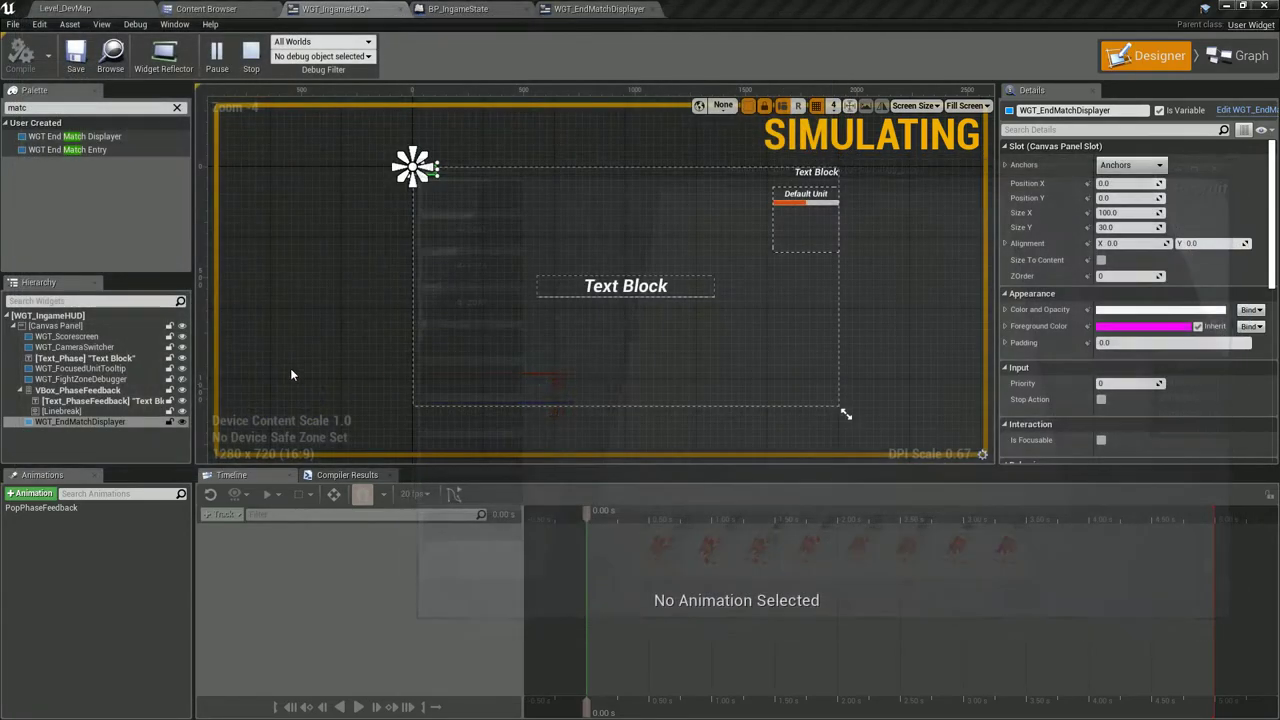
Anchor the displayer to the bottom-right corner with horizontal alignment 1.0.
click(1148, 166)
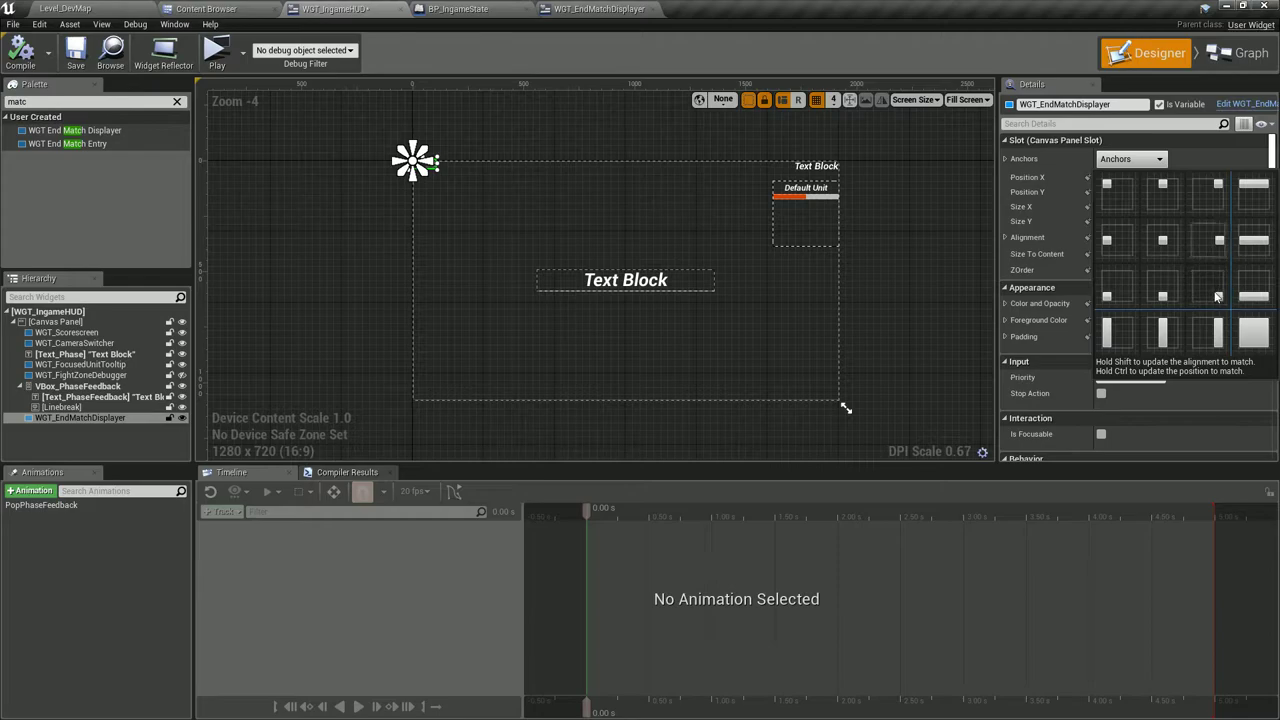
click(1217, 297)
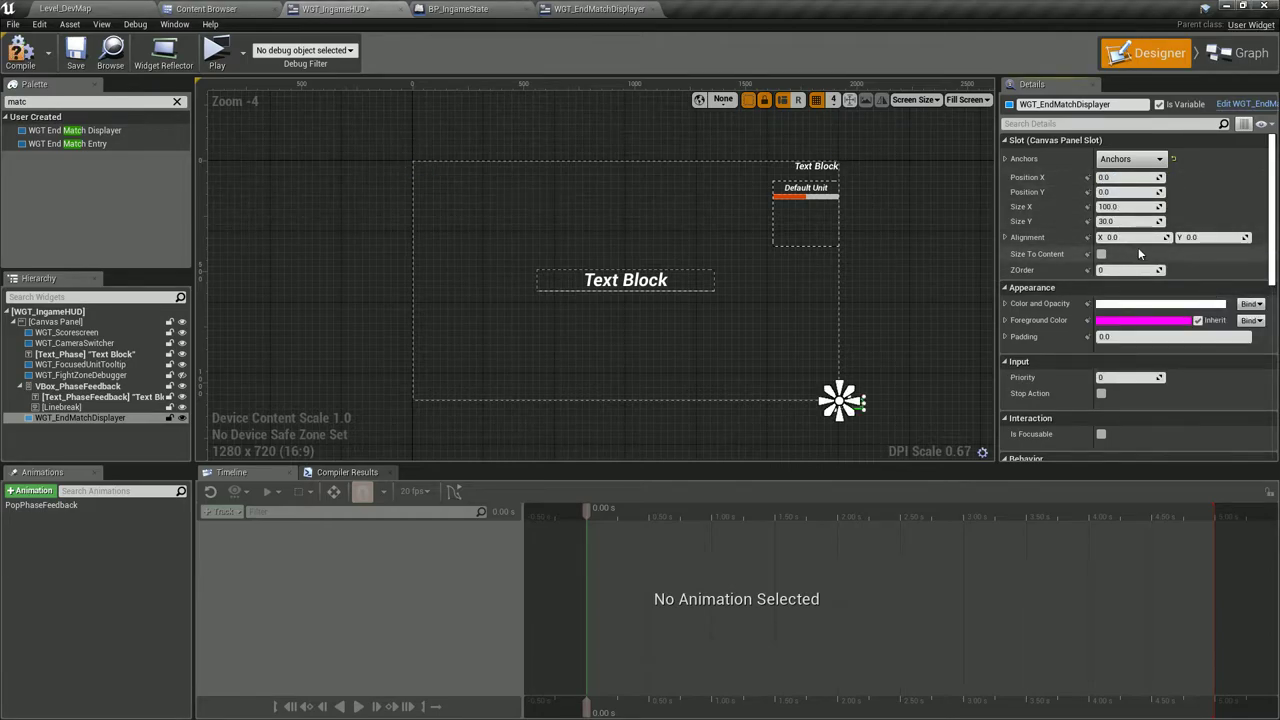
drag(1138, 250, 1215, 237)
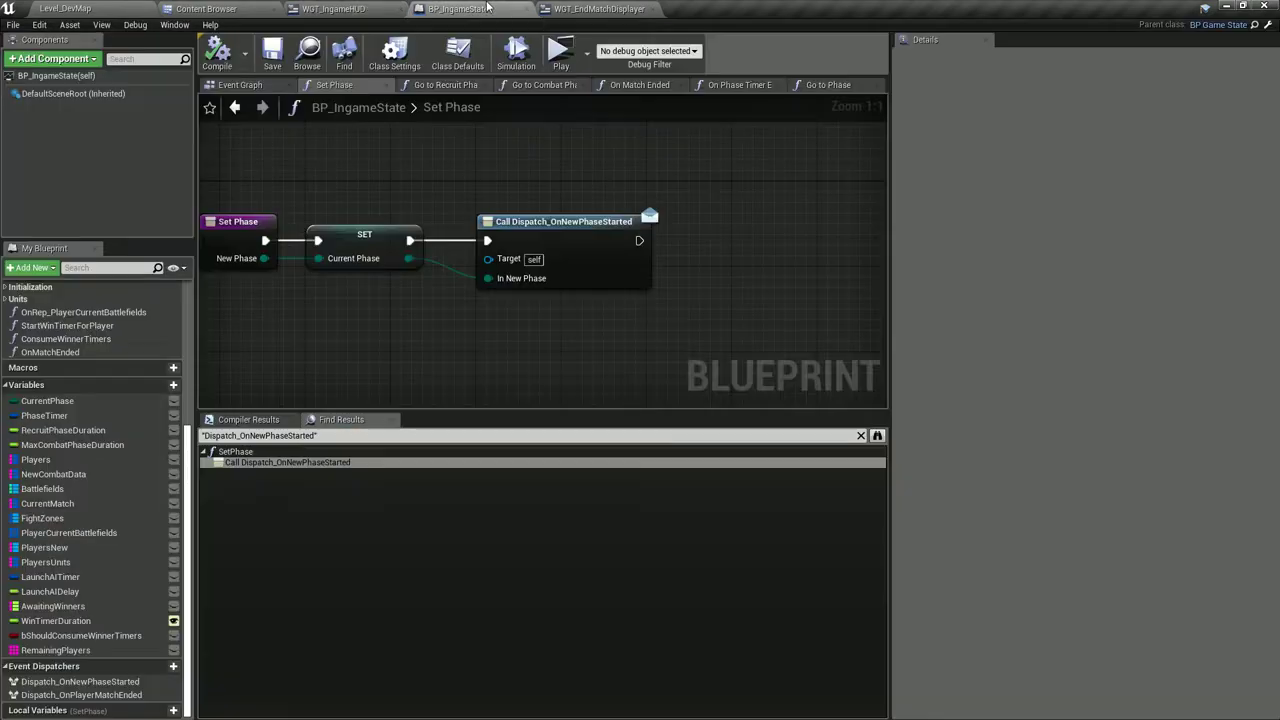
Place a Vertical Box inside the displayer's Size Box.
key(ctrl+a)
text(ver)
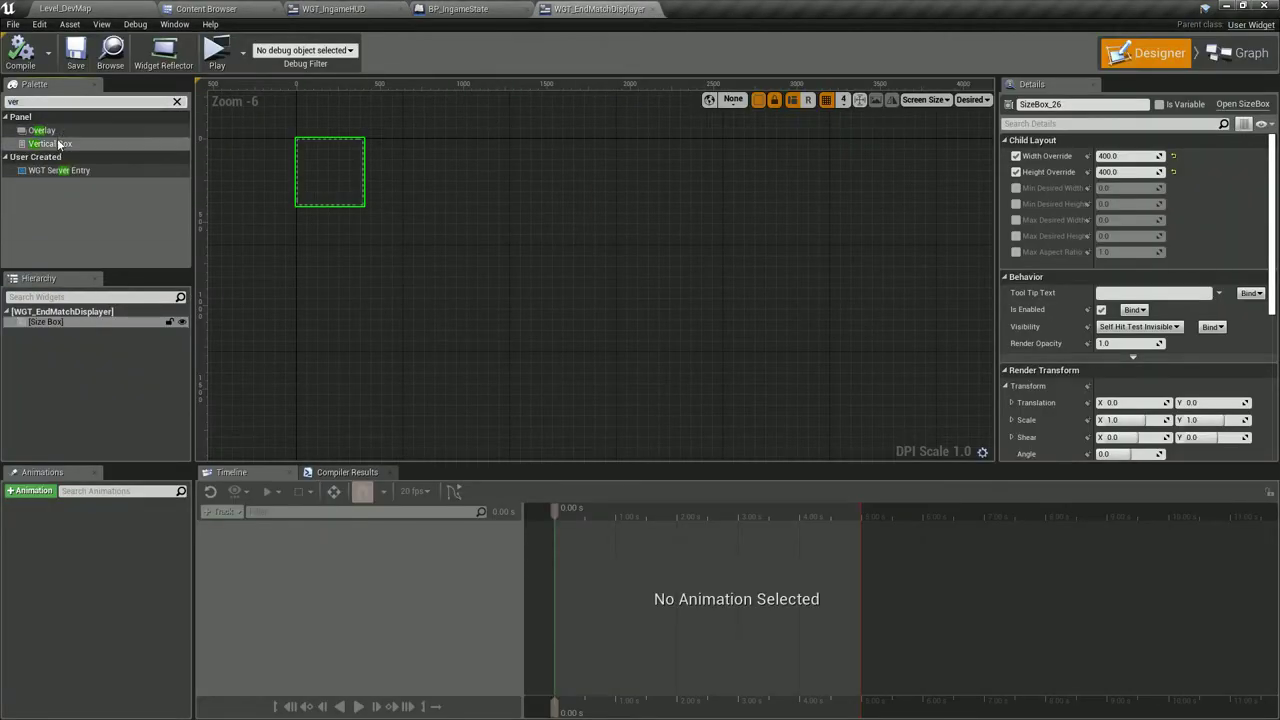
scroll(398, 226, up, 4)
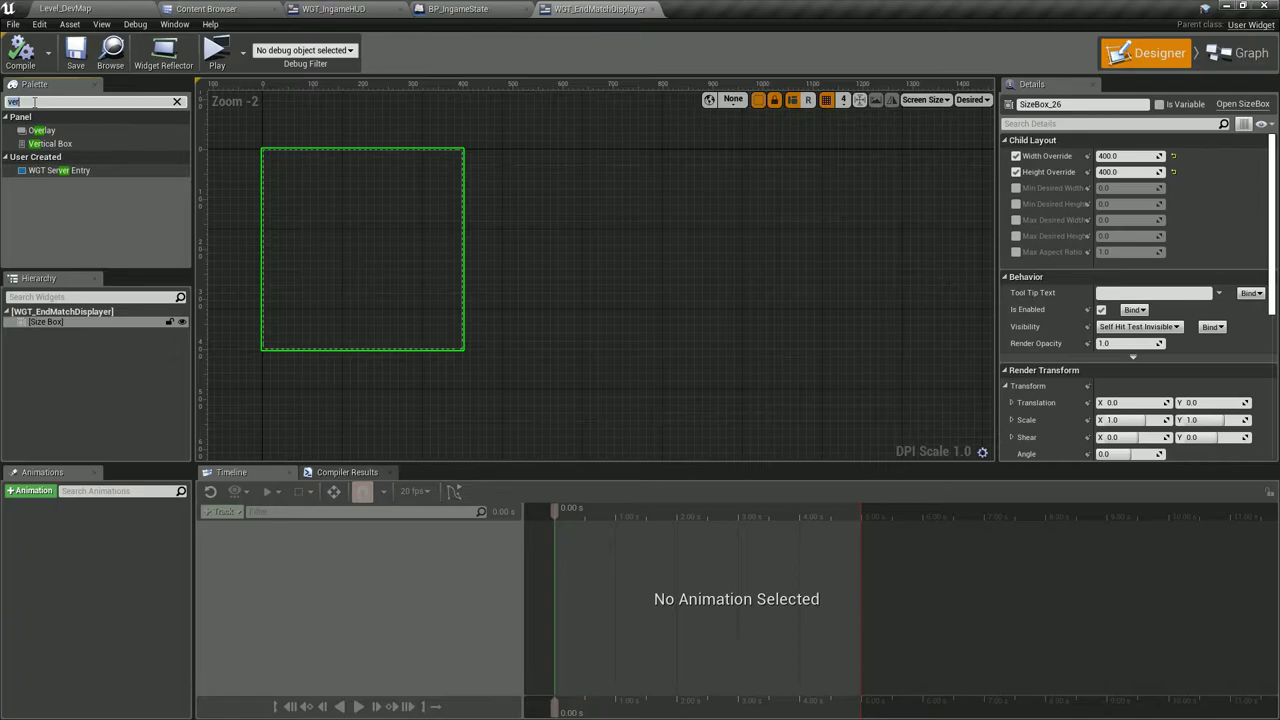
drag(50, 143, 80, 323)
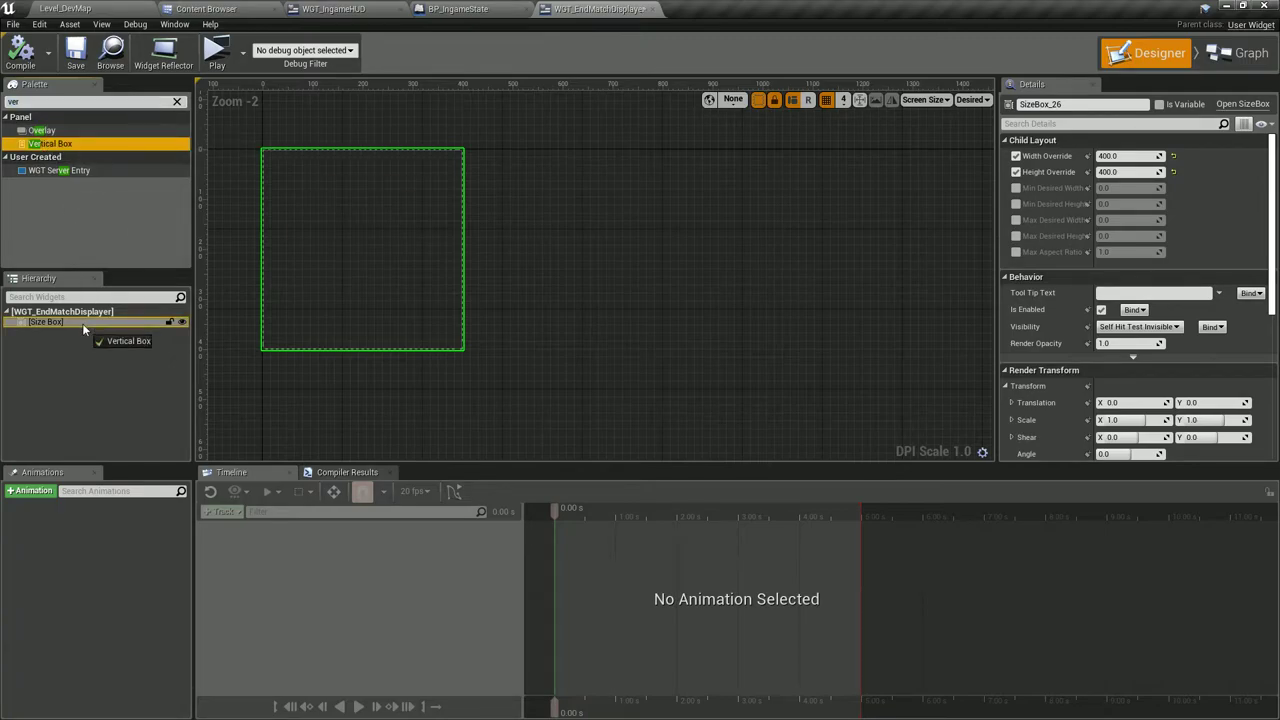
Rename the Vertical Box to VBox_EndMatch, mark it Is Variable, and show the Graph.
key(F2)
text(VBox_)
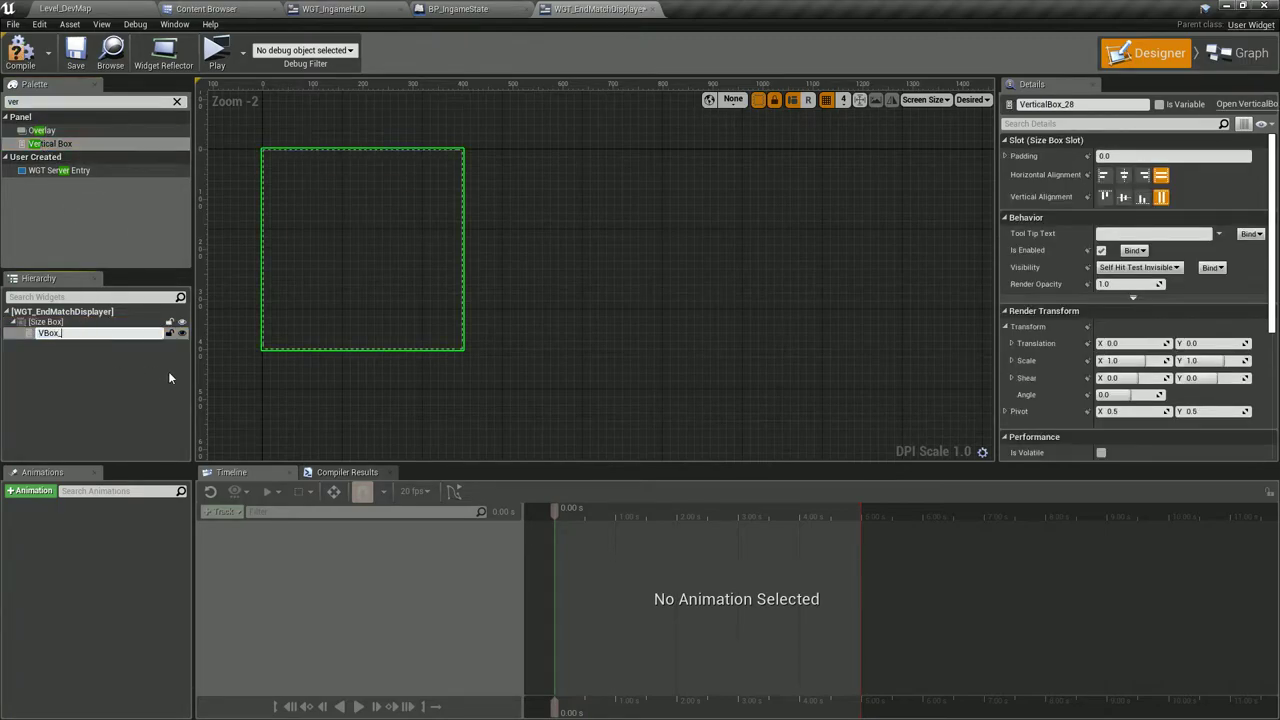
text(Mat)
key(BackSpace)
key(BackSpace)
key(BackSpace)
text(EndMat)
text(chResul)
key(BackSpace)
key(BackSpace)
key(BackSpace)
key(BackSpace)
key(BackSpace)
text(Ct)
key(BackSpace)
key(BackSpace)
key(Return)
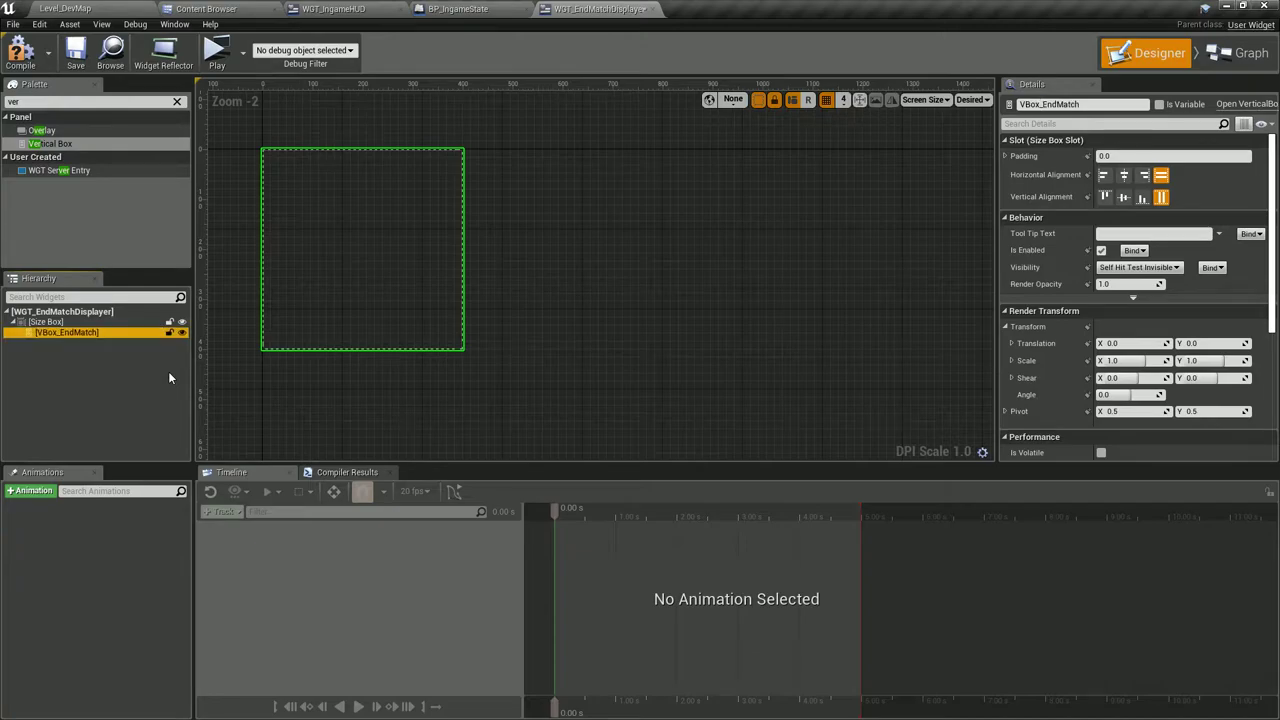
click(1160, 105)
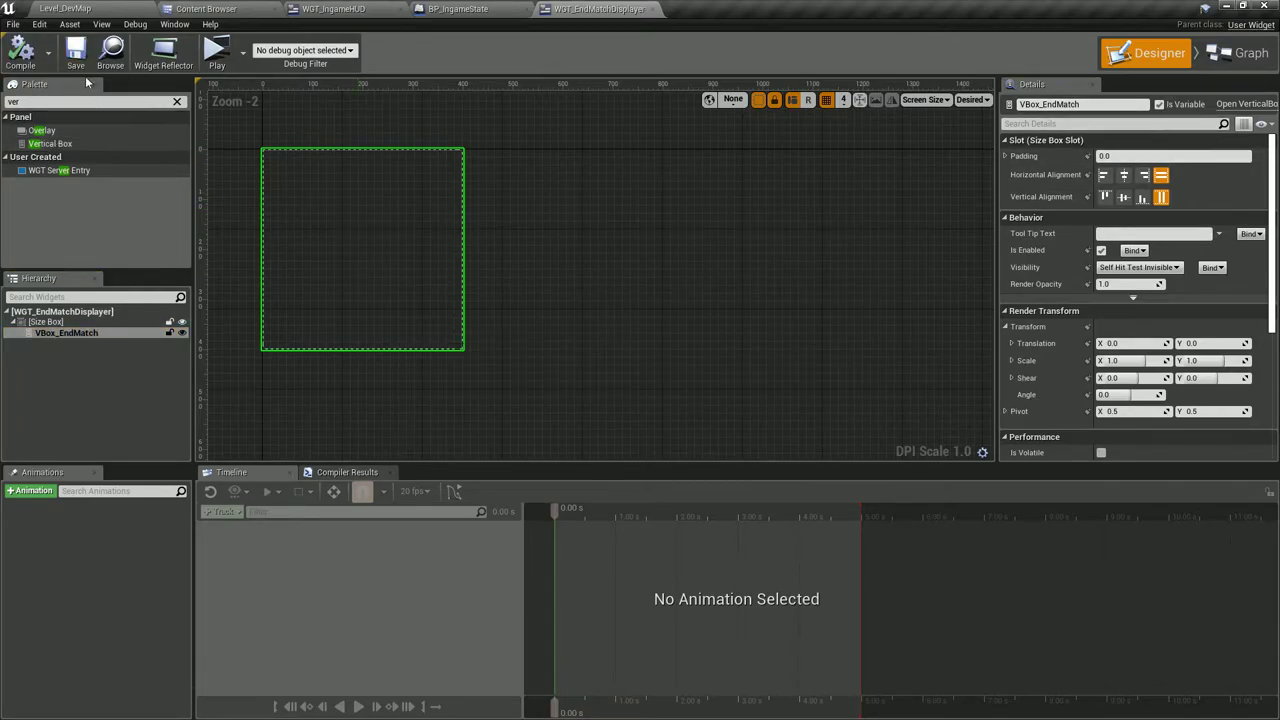
click(1238, 53)
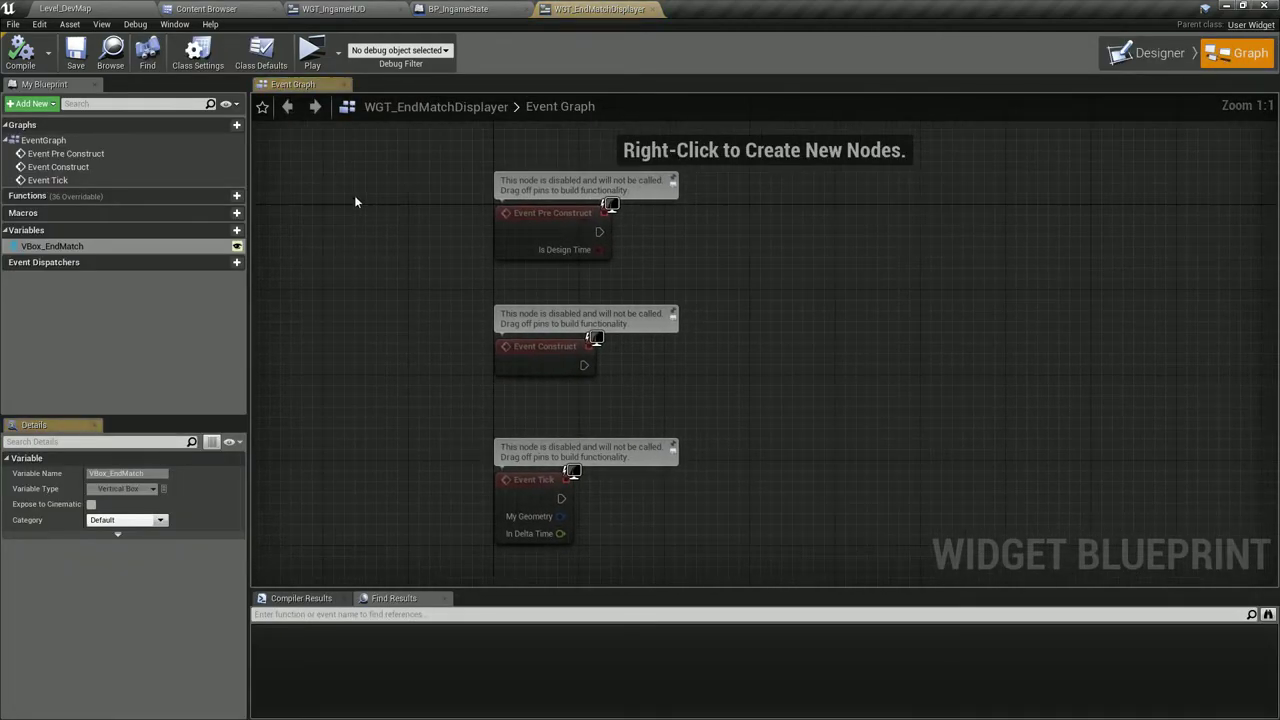
Add a CreateEndMatchResult function with three input parameters.
click(236, 196)
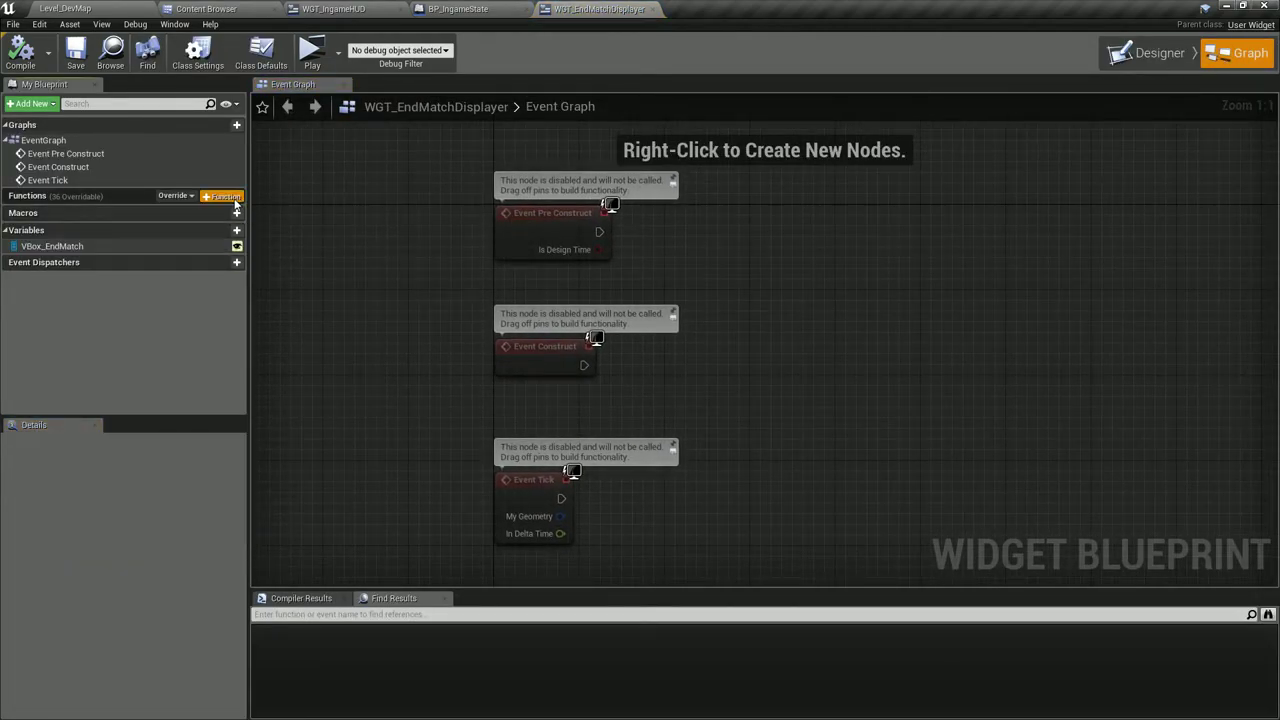
text(CreateEndMatc)
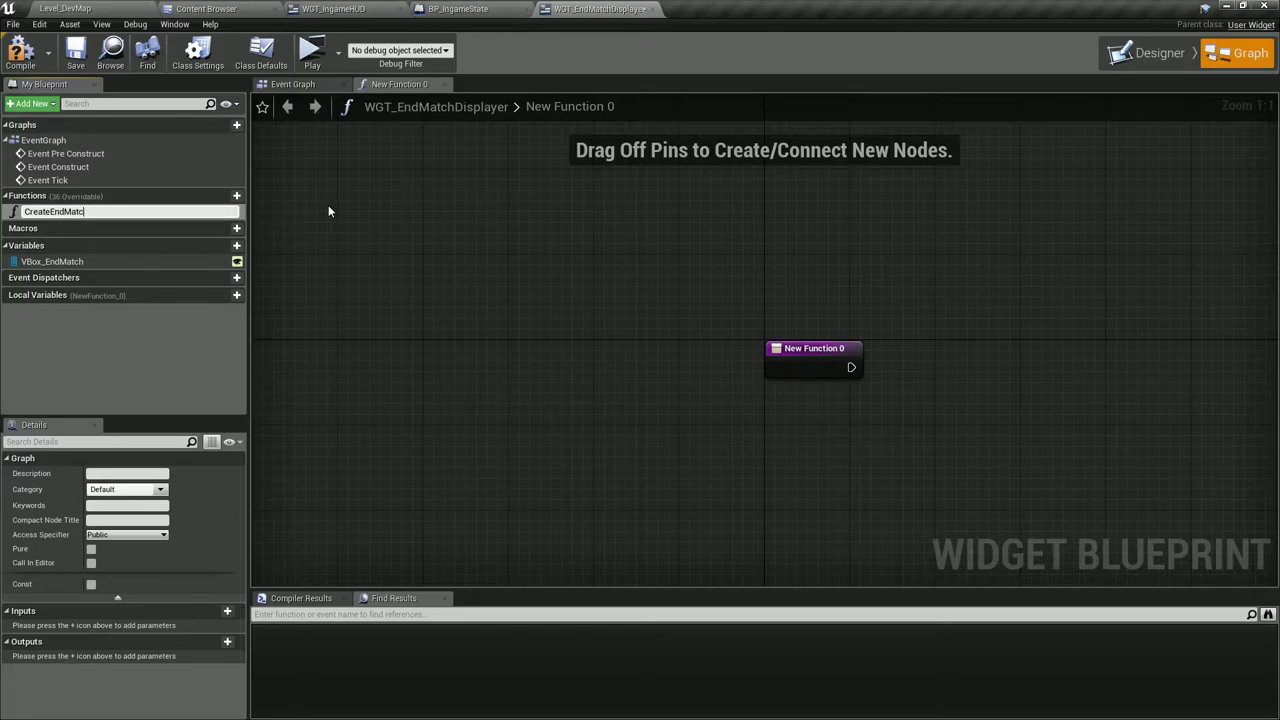
text(hResult)
key(Return)
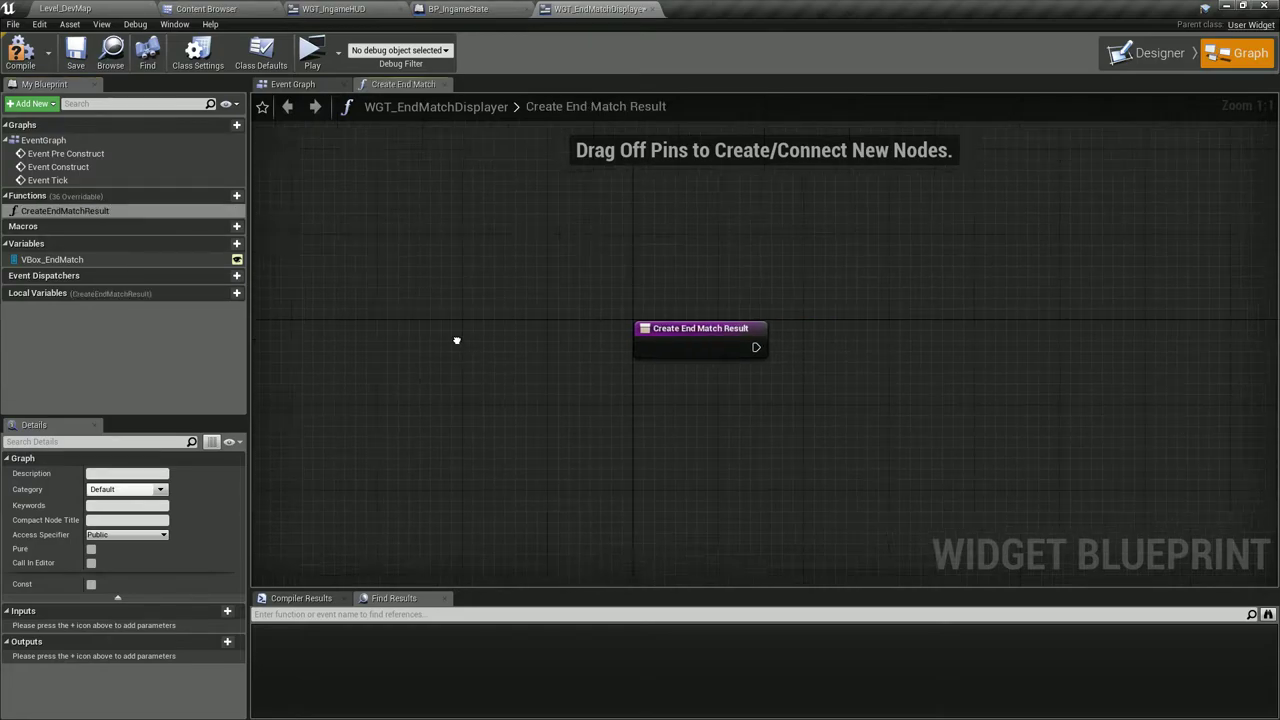
click(227, 589)
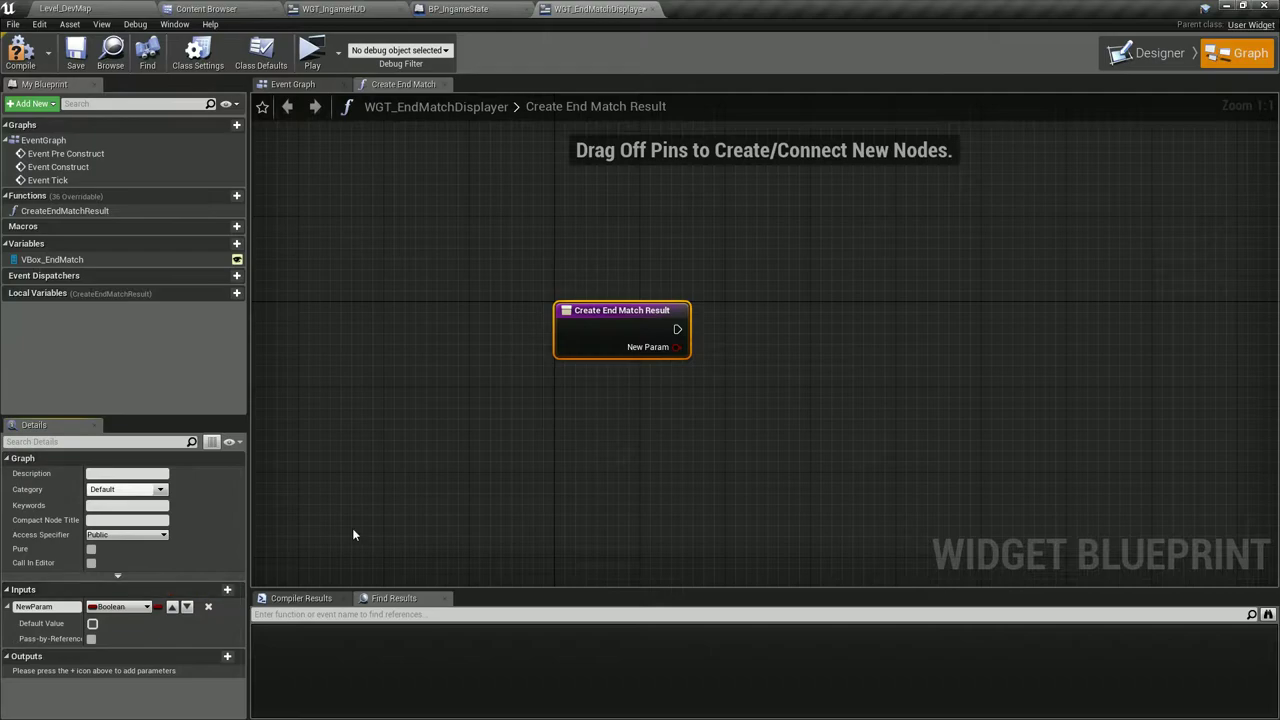
click(227, 589)
click(227, 589)
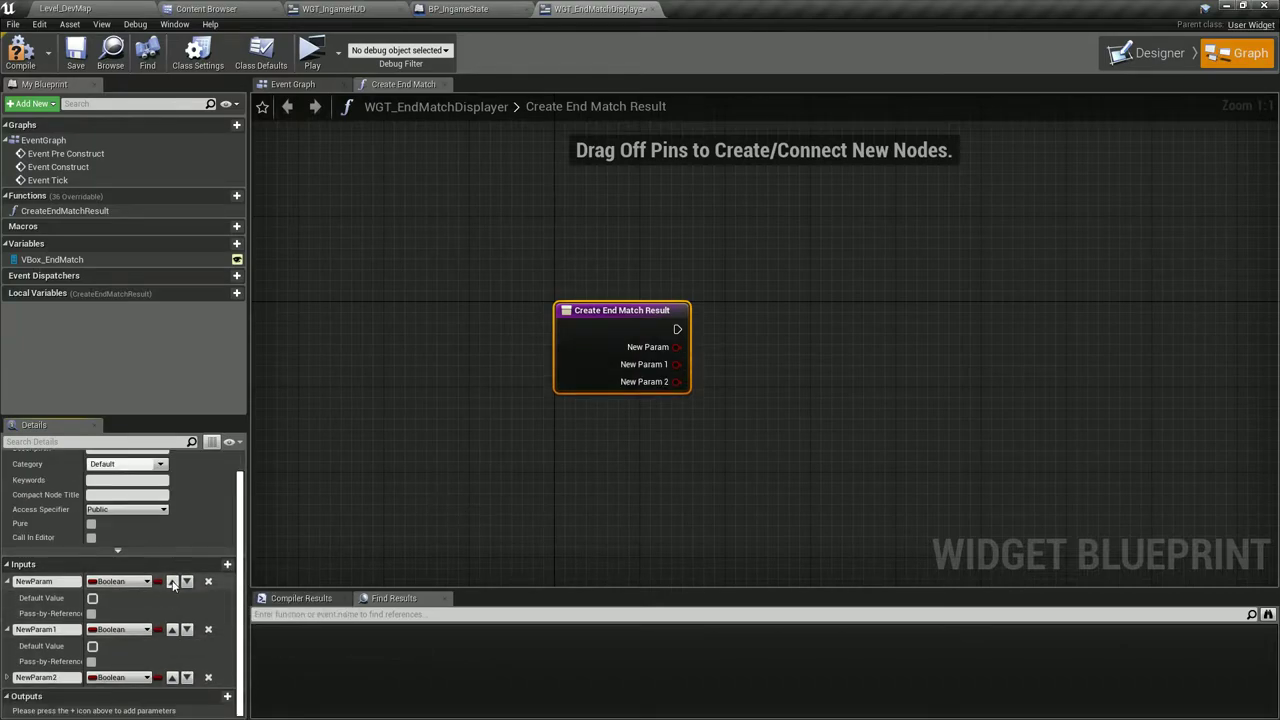
Set the three input types to String, EMatch Result and String.
click(115, 631)
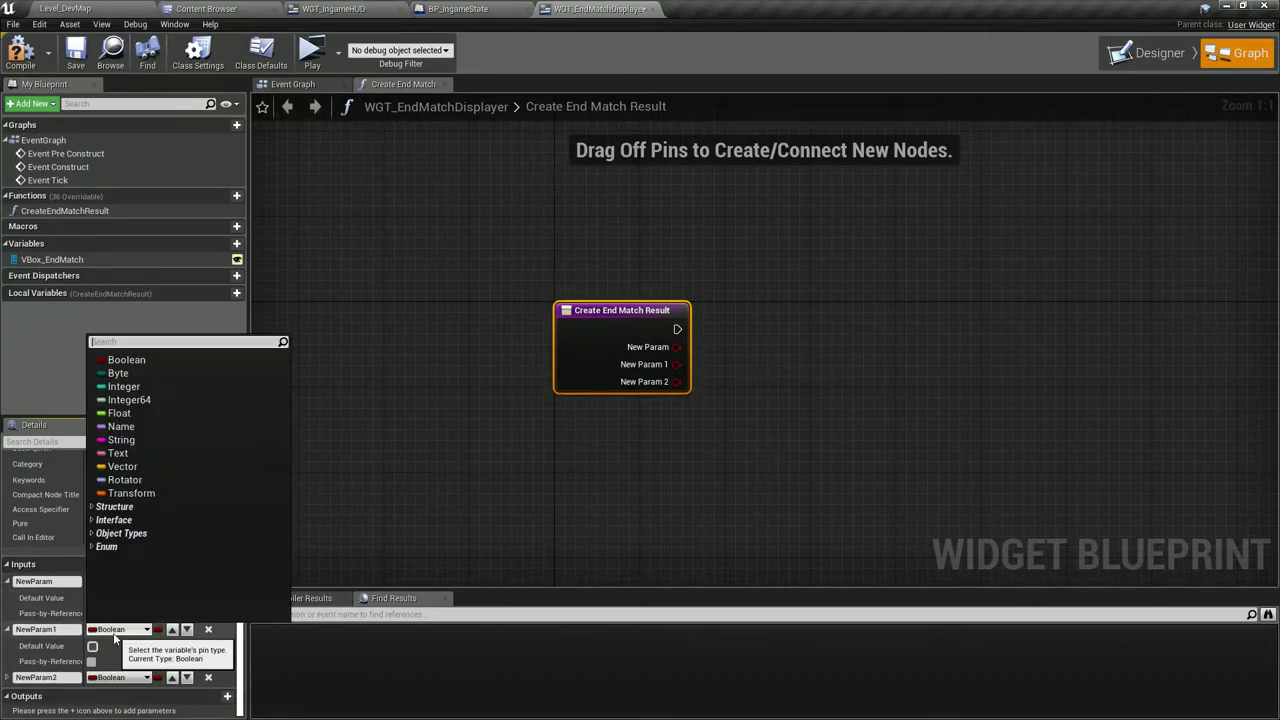
text(result)
scroll(177, 592, down, 1)
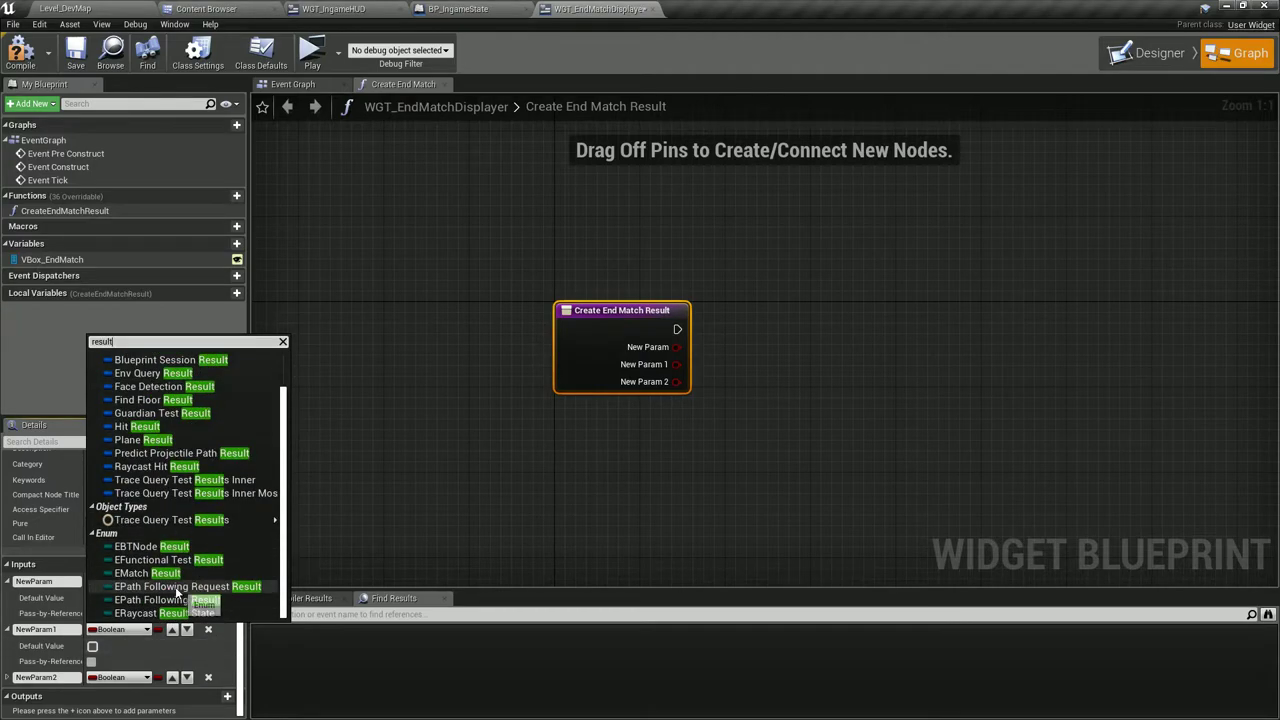
click(147, 573)
click(115, 581)
text(str)
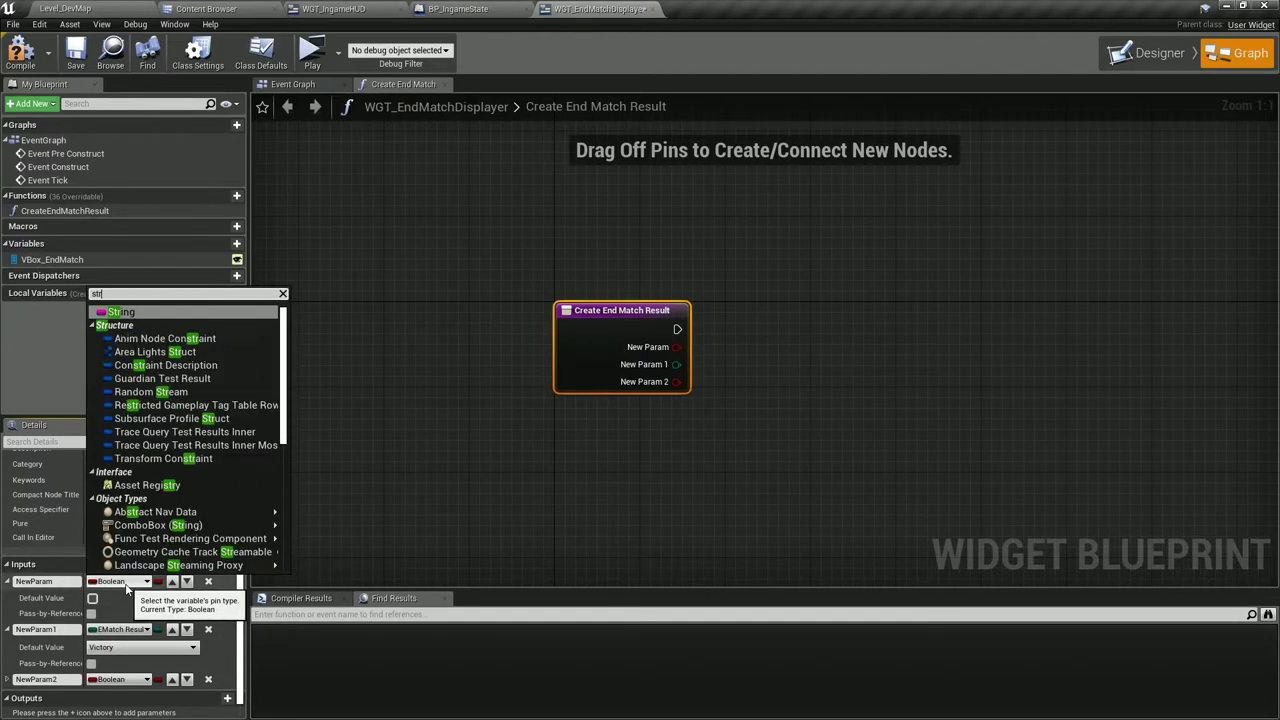
key(Return)
click(115, 679)
text(str)
key(Return)
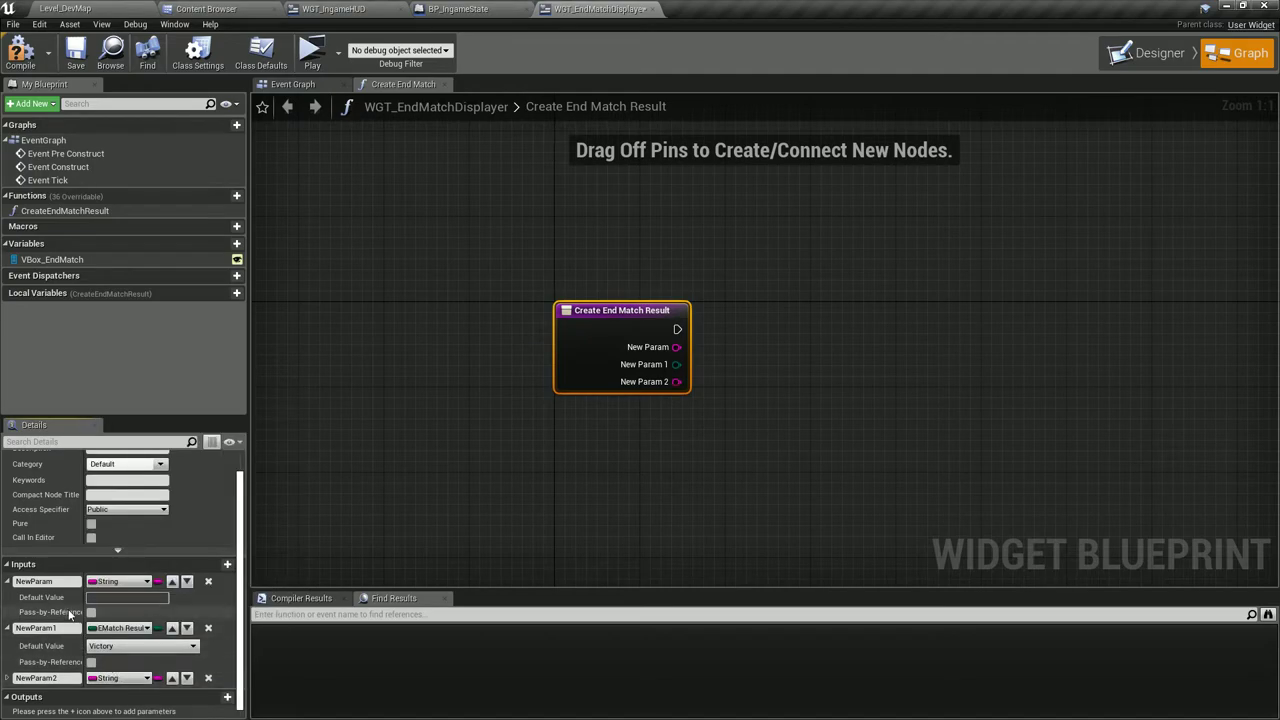
Name the inputs InPlayer, Result and UpAgainst.
click(40, 581)
text(InPlayer)
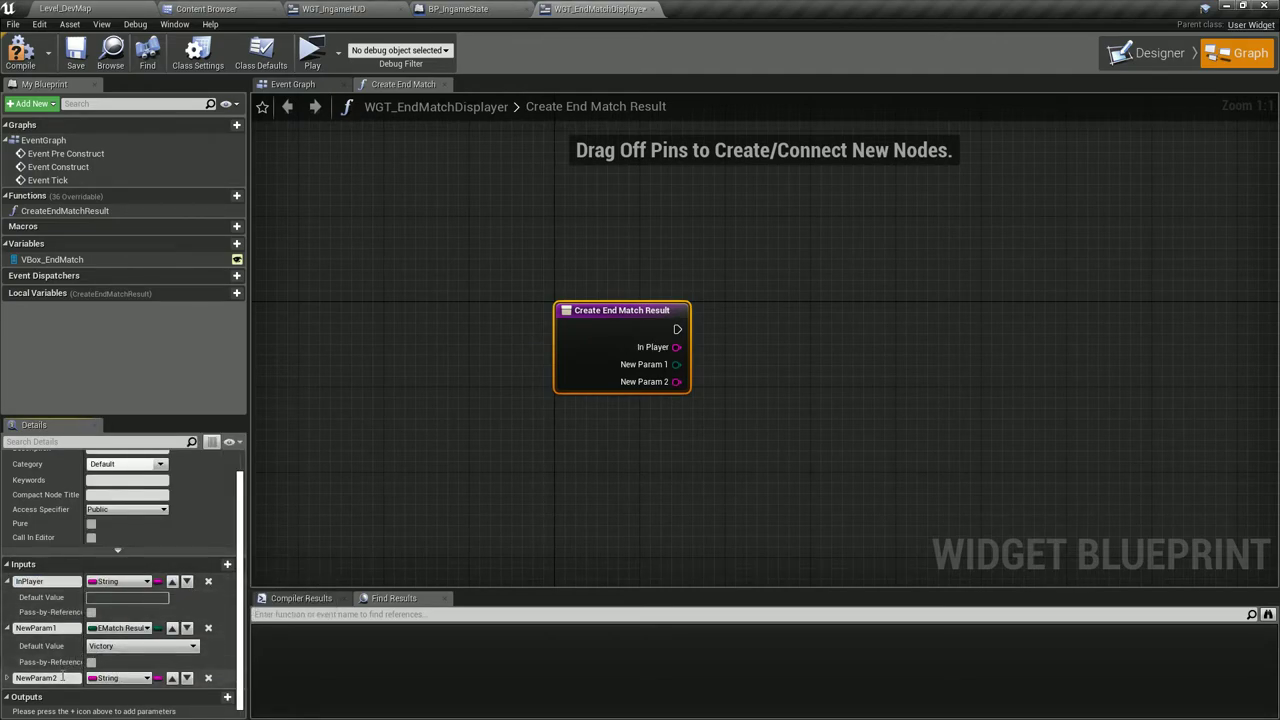
click(36, 678)
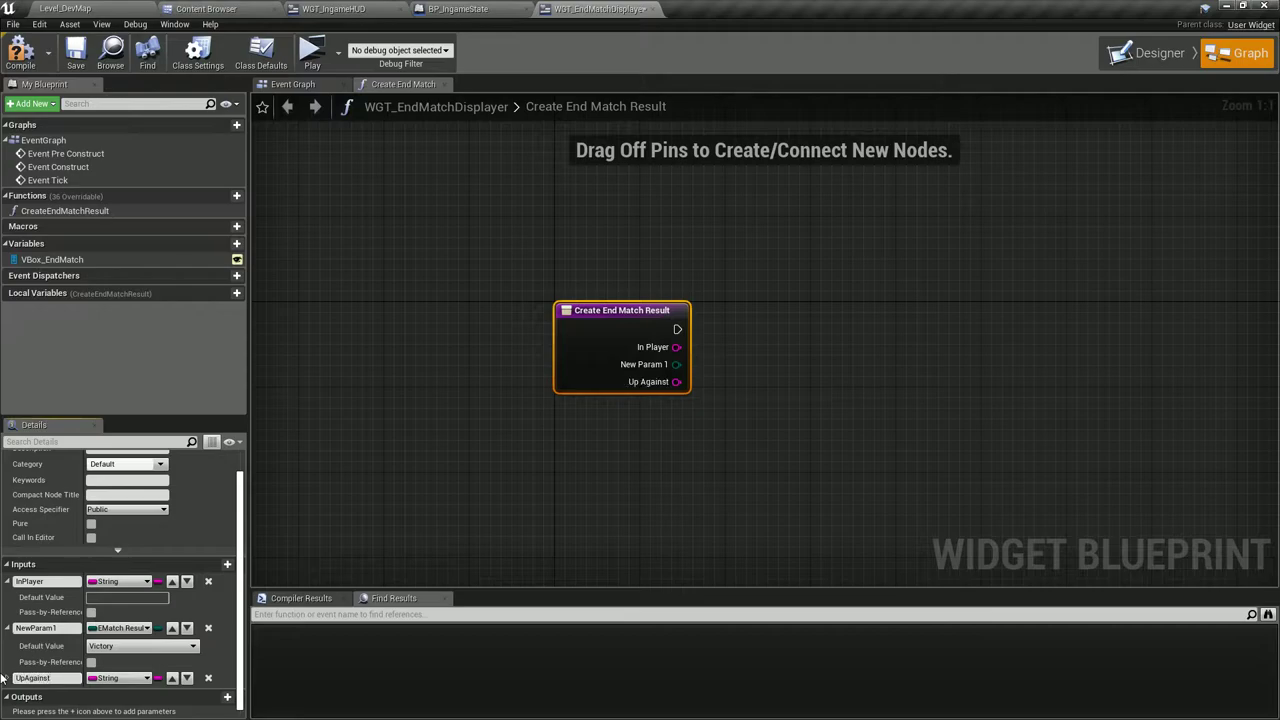
click(40, 628)
text(Result)
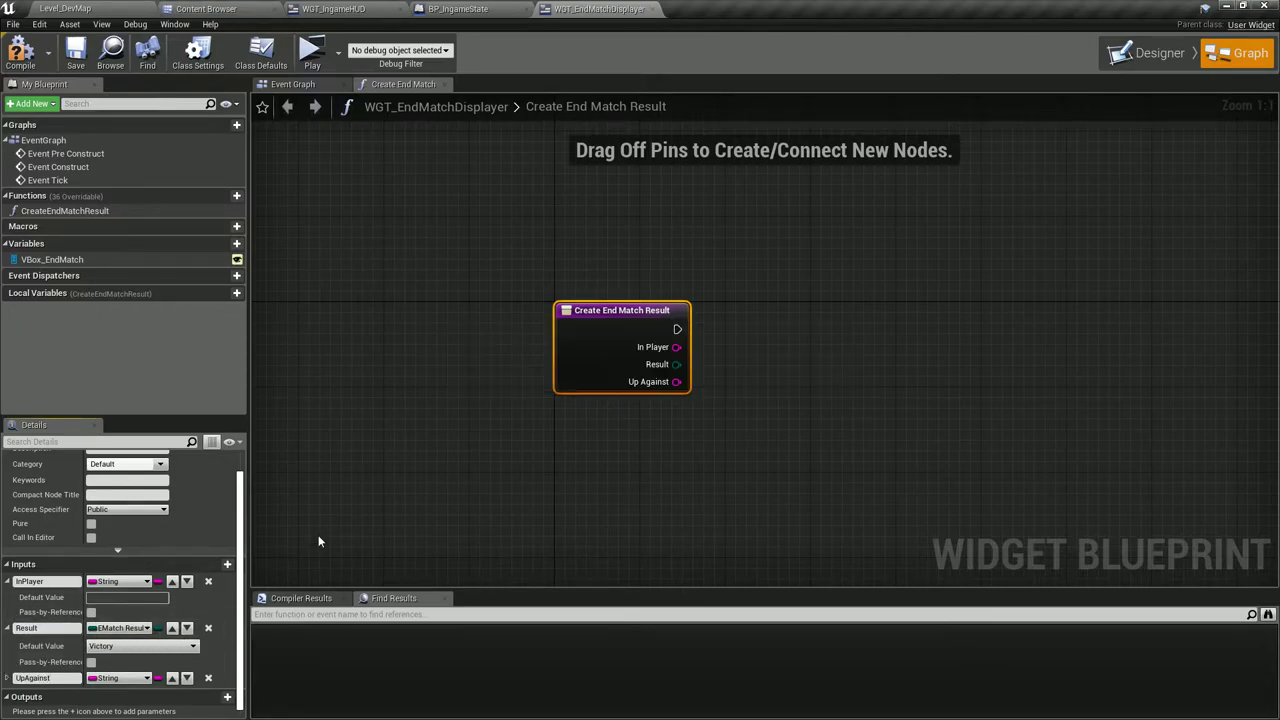
click(395, 272)
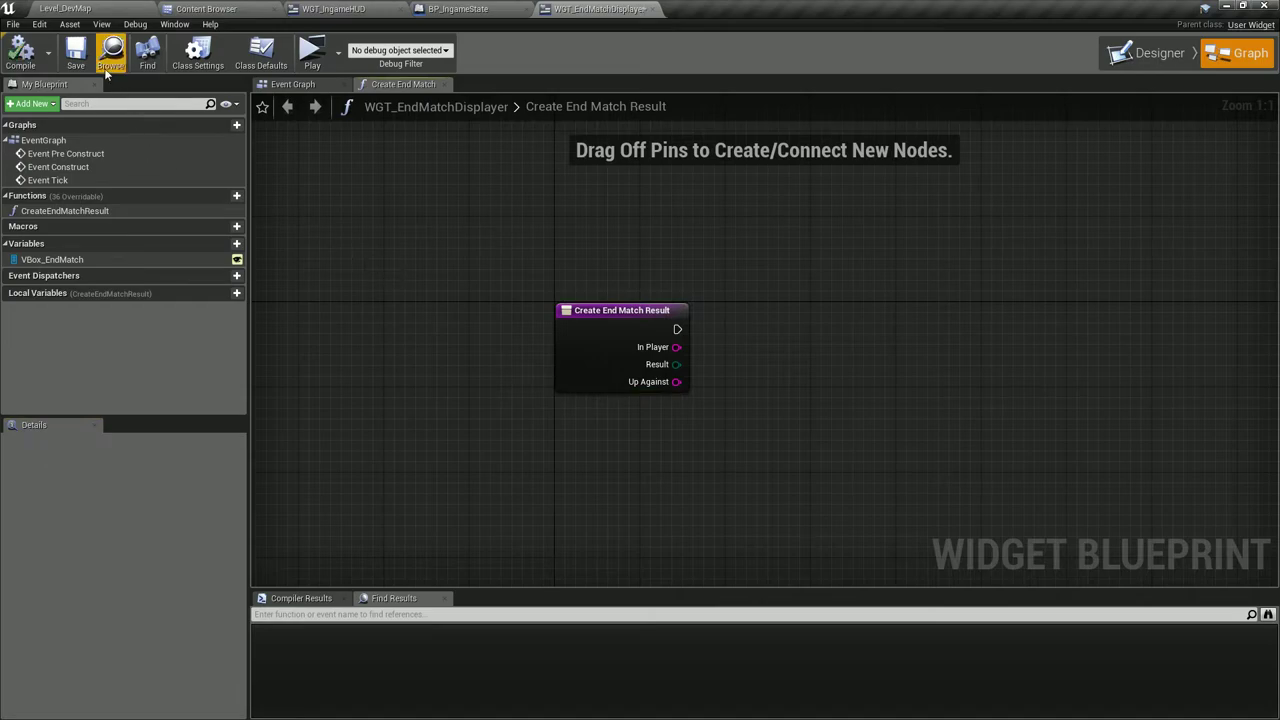
Chain a Create Widget node of class WGT_EndMatchEntry after the function entry, then open WGT_EndMatchEntry.
right_drag(528, 186, 416, 168)
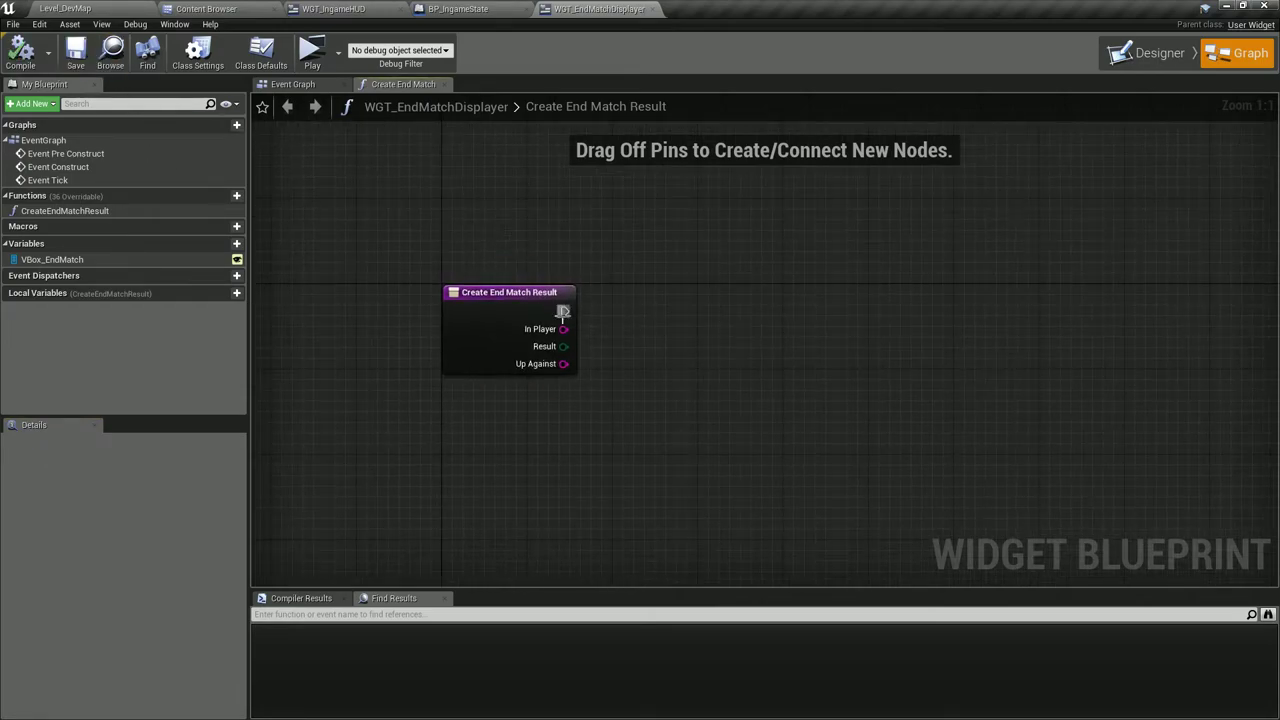
drag(563, 310, 607, 311)
text(create widget)
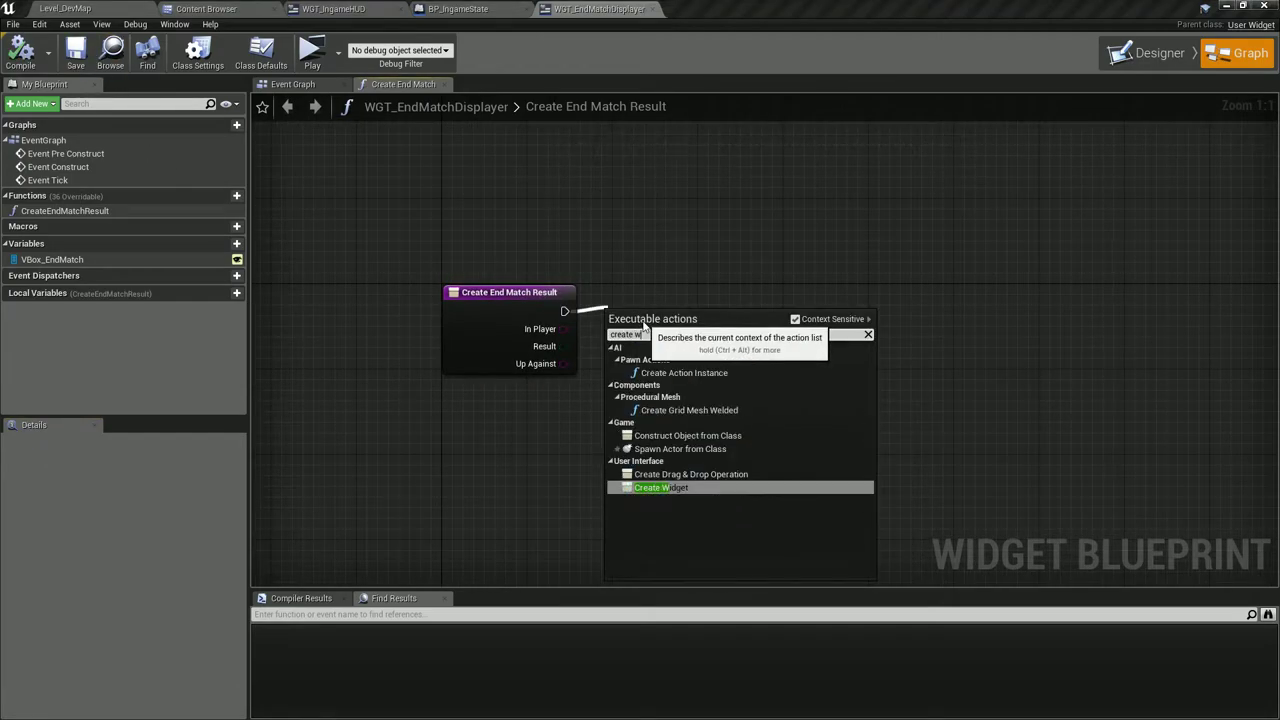
click(713, 362)
drag(694, 334, 764, 334)
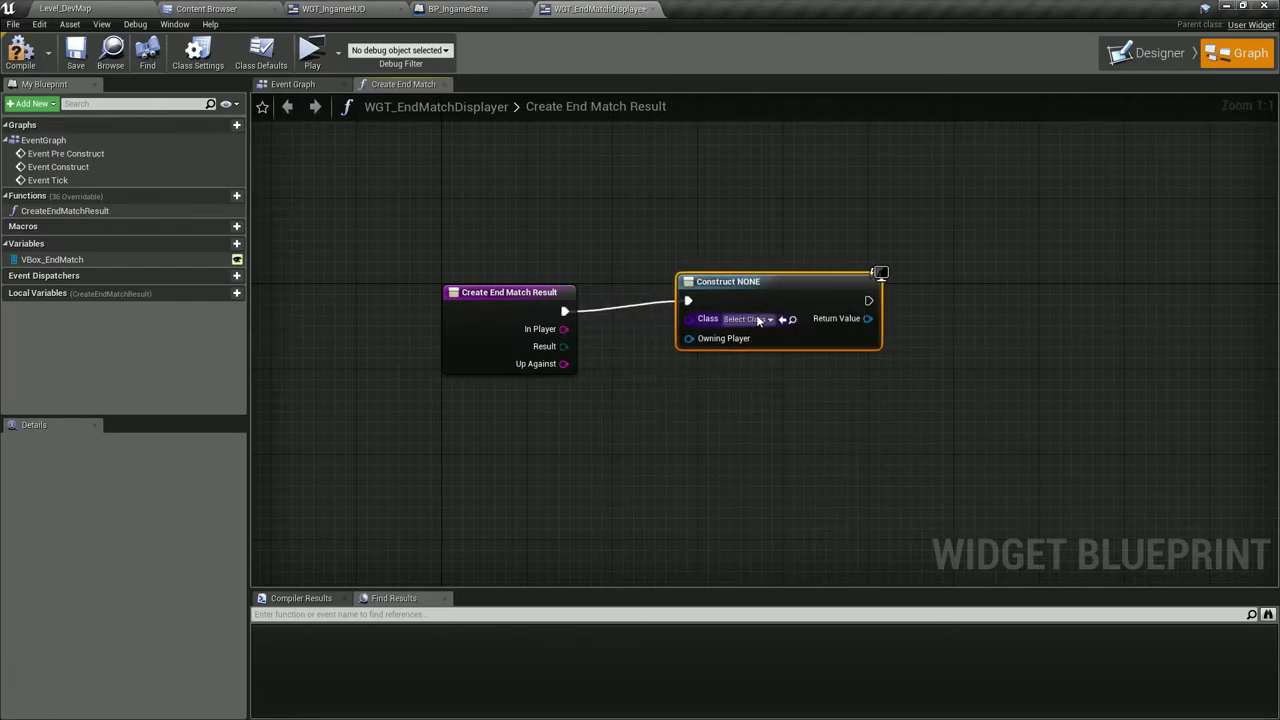
click(762, 334)
text(result)
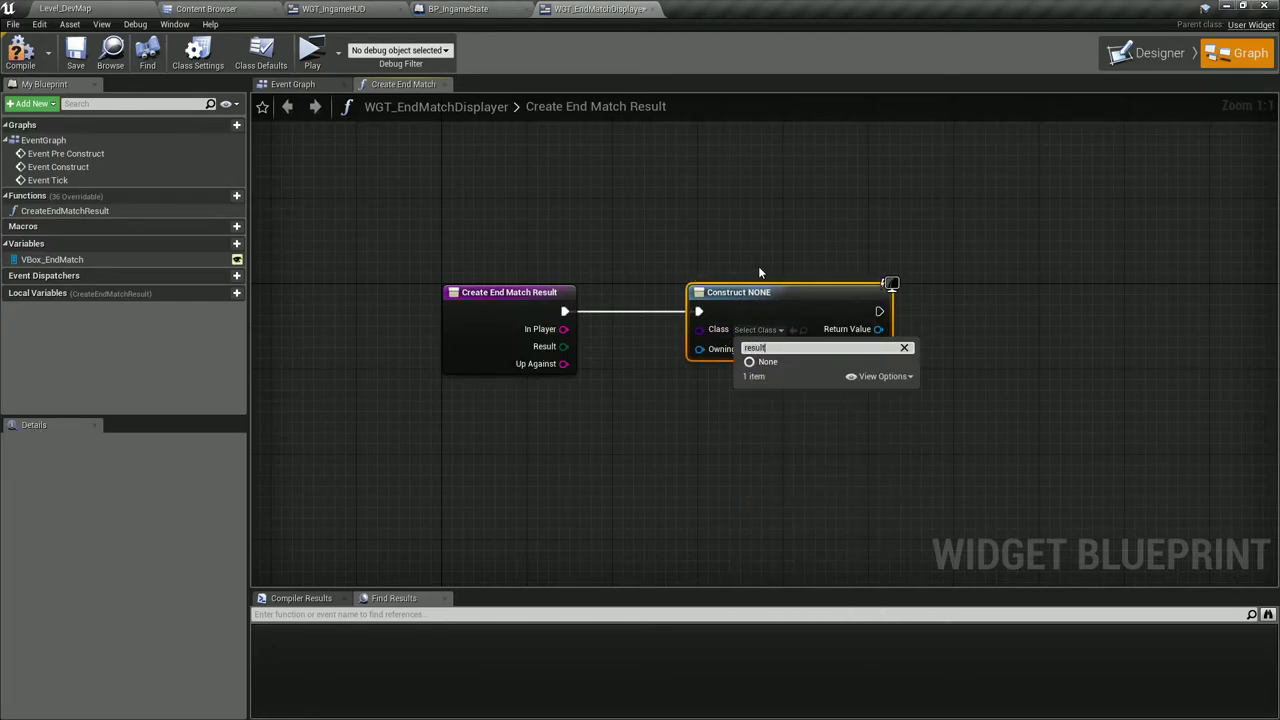
text(endm)
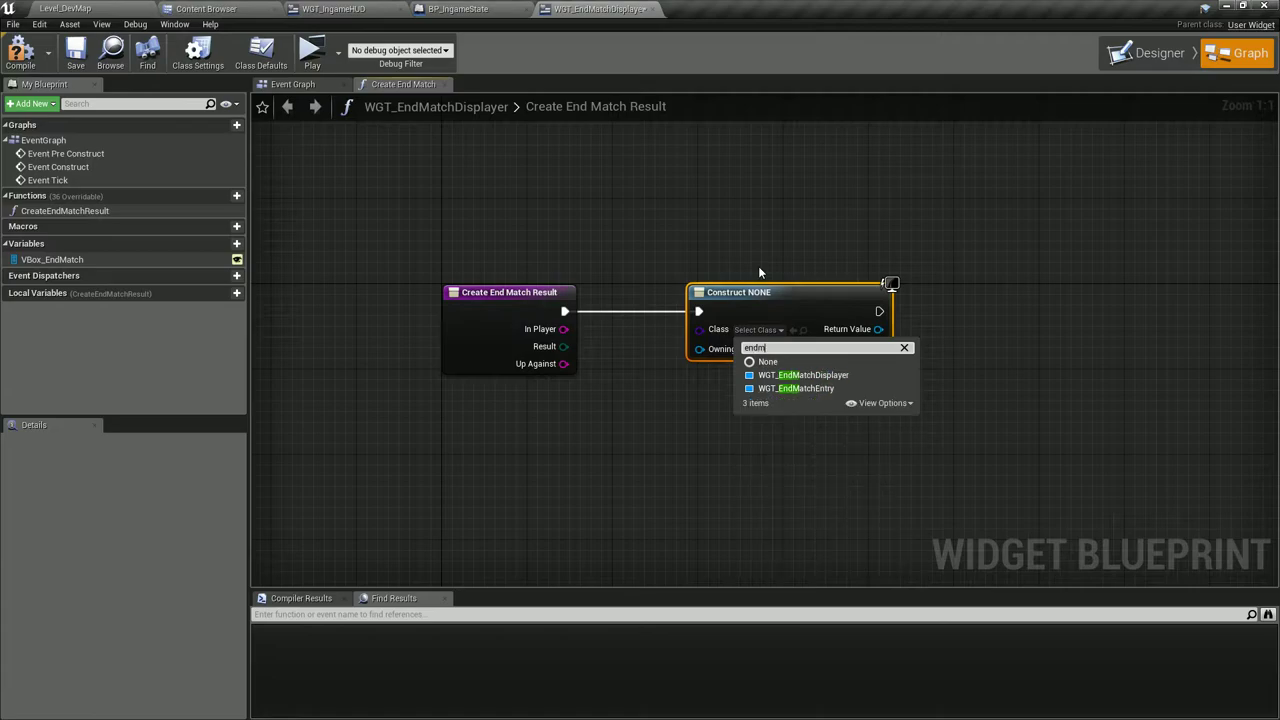
click(838, 389)
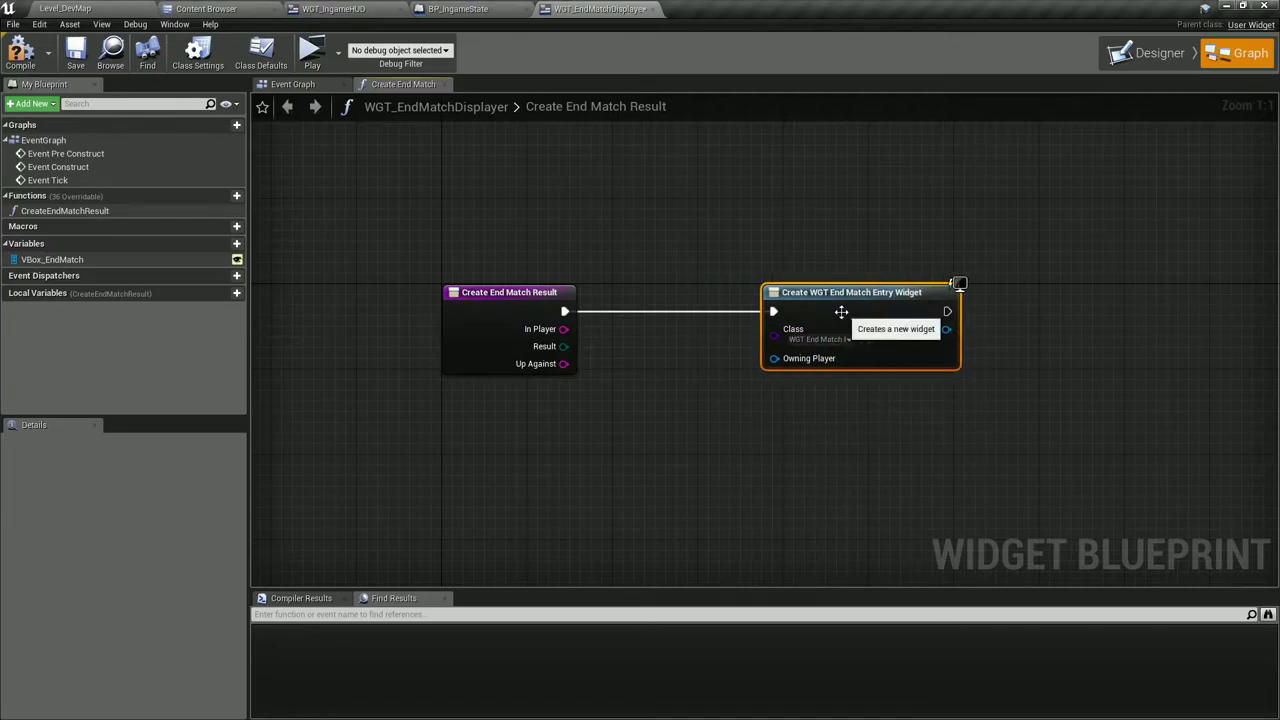
double_click(871, 341)
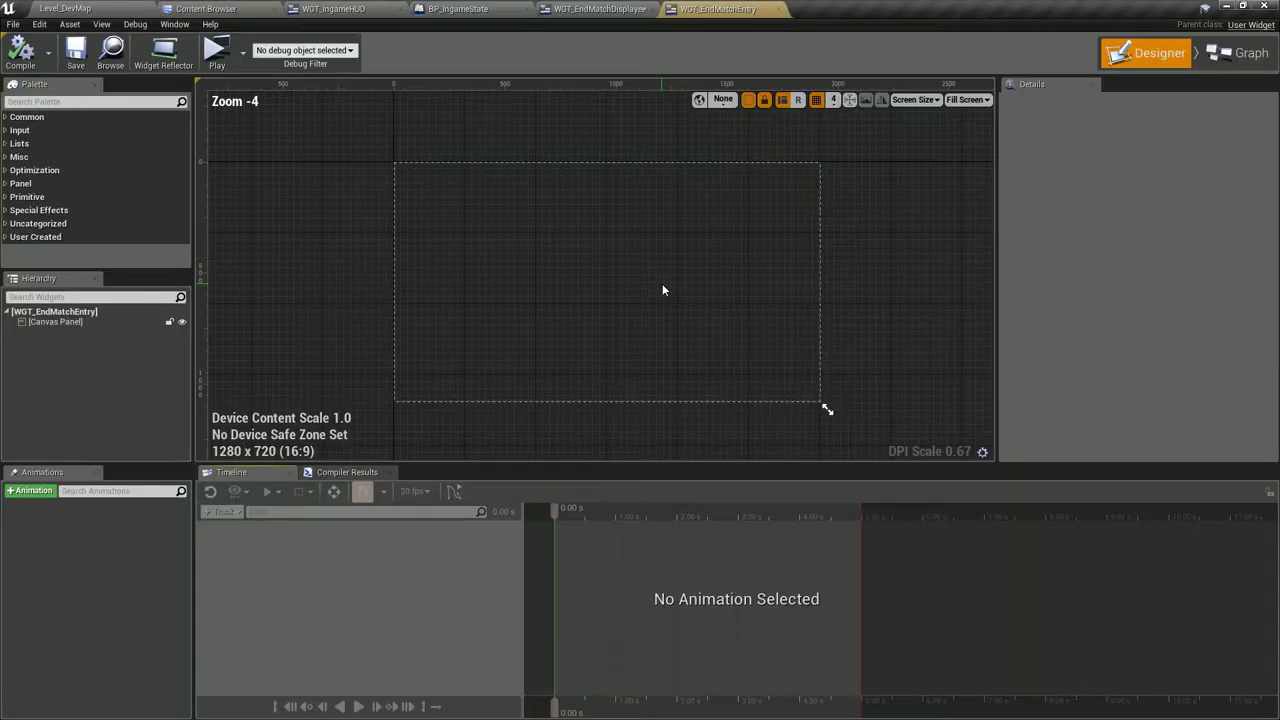
Add three new variables in WGT_EndMatchEntry's graph.
click(1237, 66)
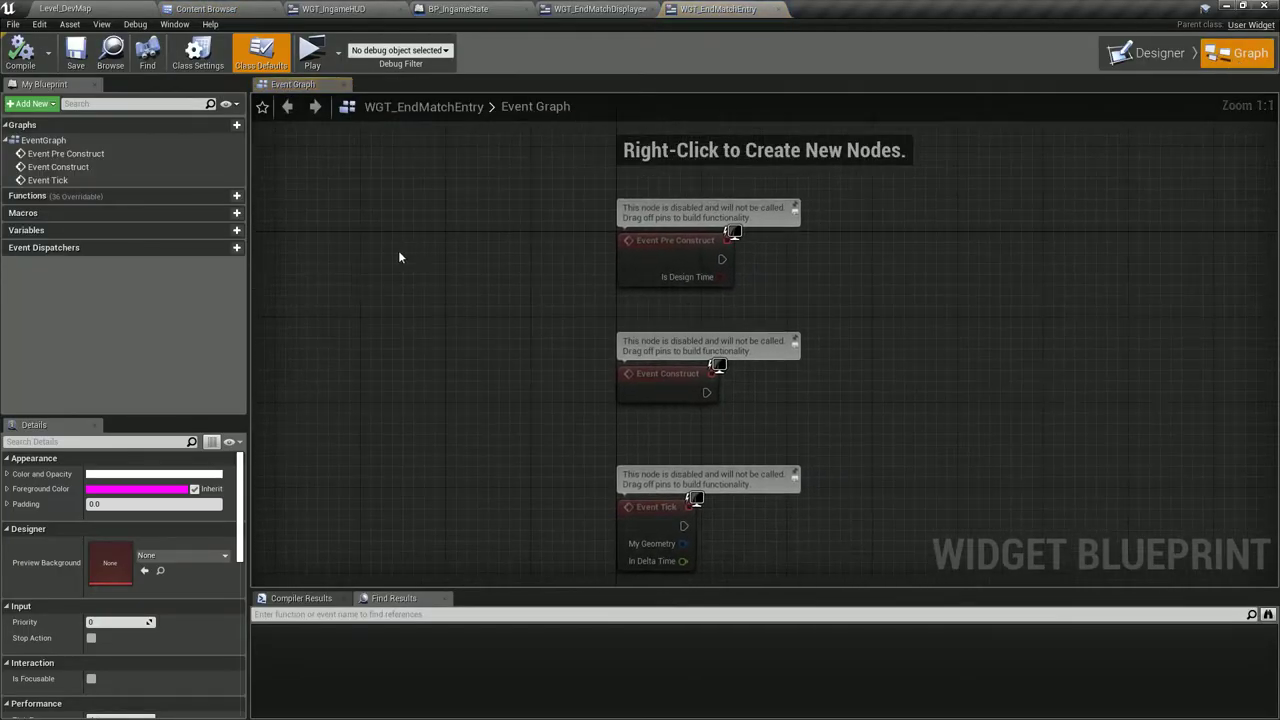
click(226, 233)
click(226, 233)
click(226, 233)
Make the first two variables String and the third an EMatch Result.
click(110, 247)
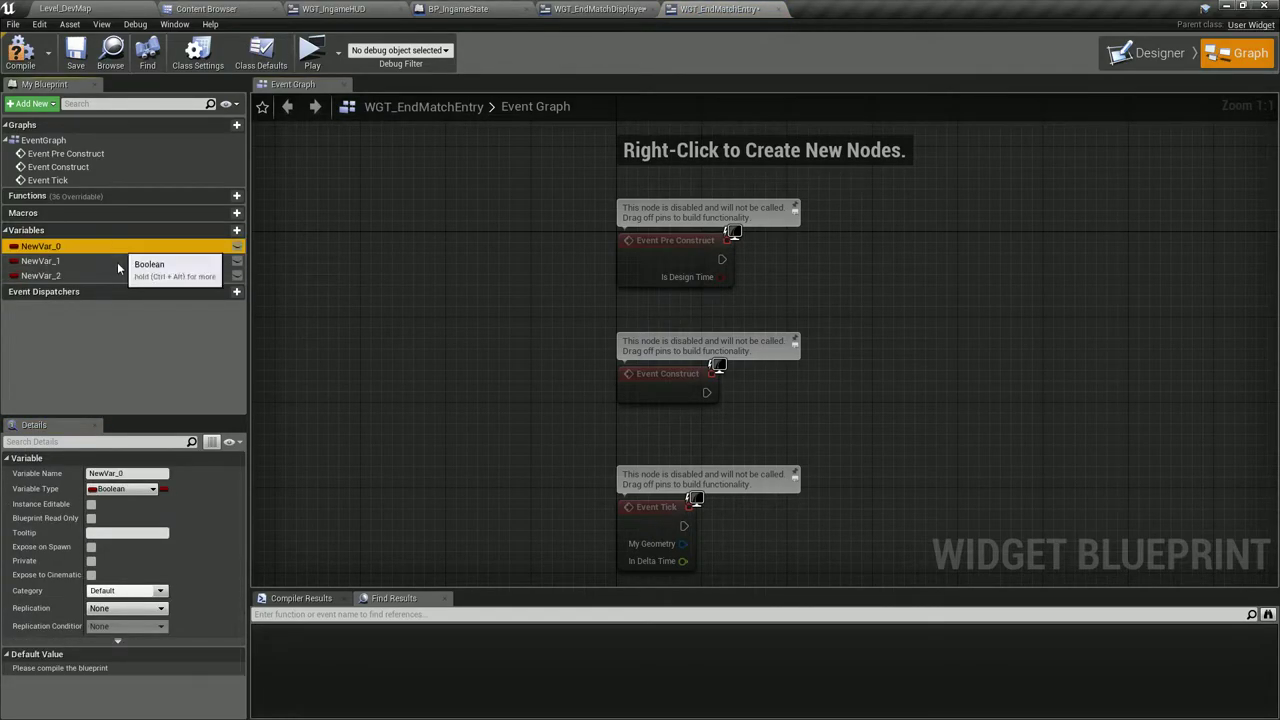
click(122, 488)
text(str)
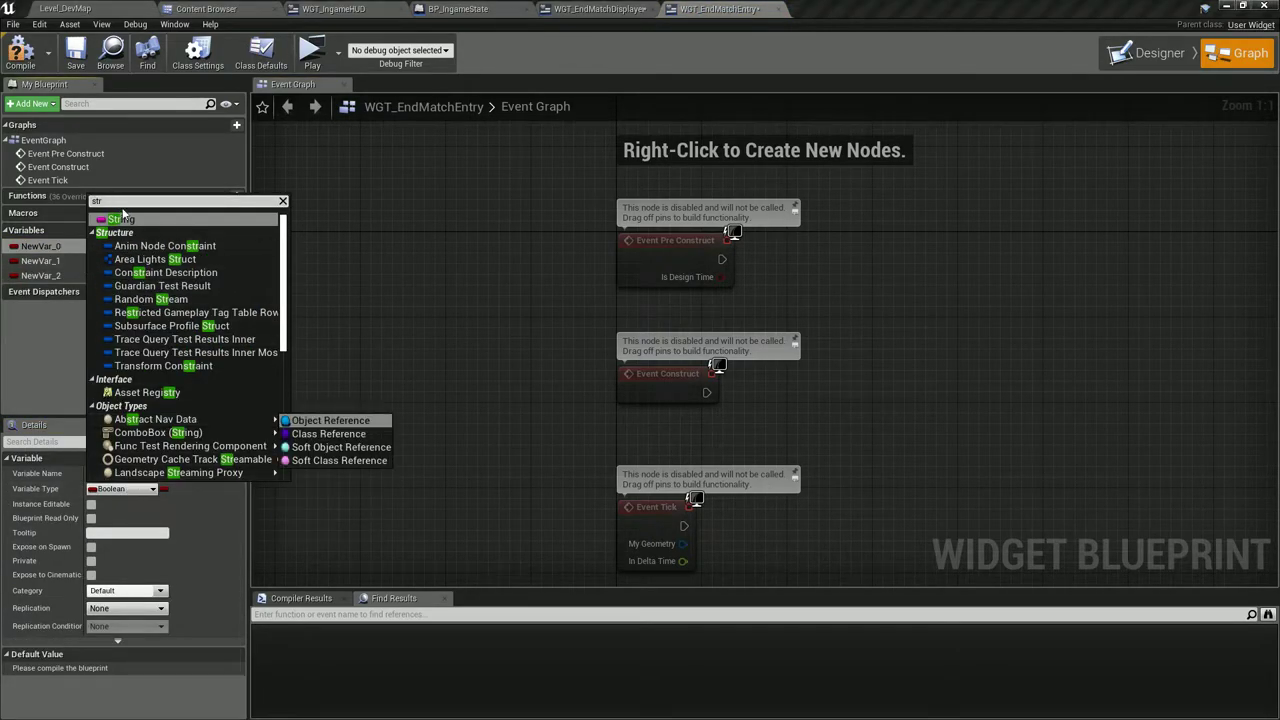
click(122, 218)
click(78, 260)
click(122, 488)
click(122, 218)
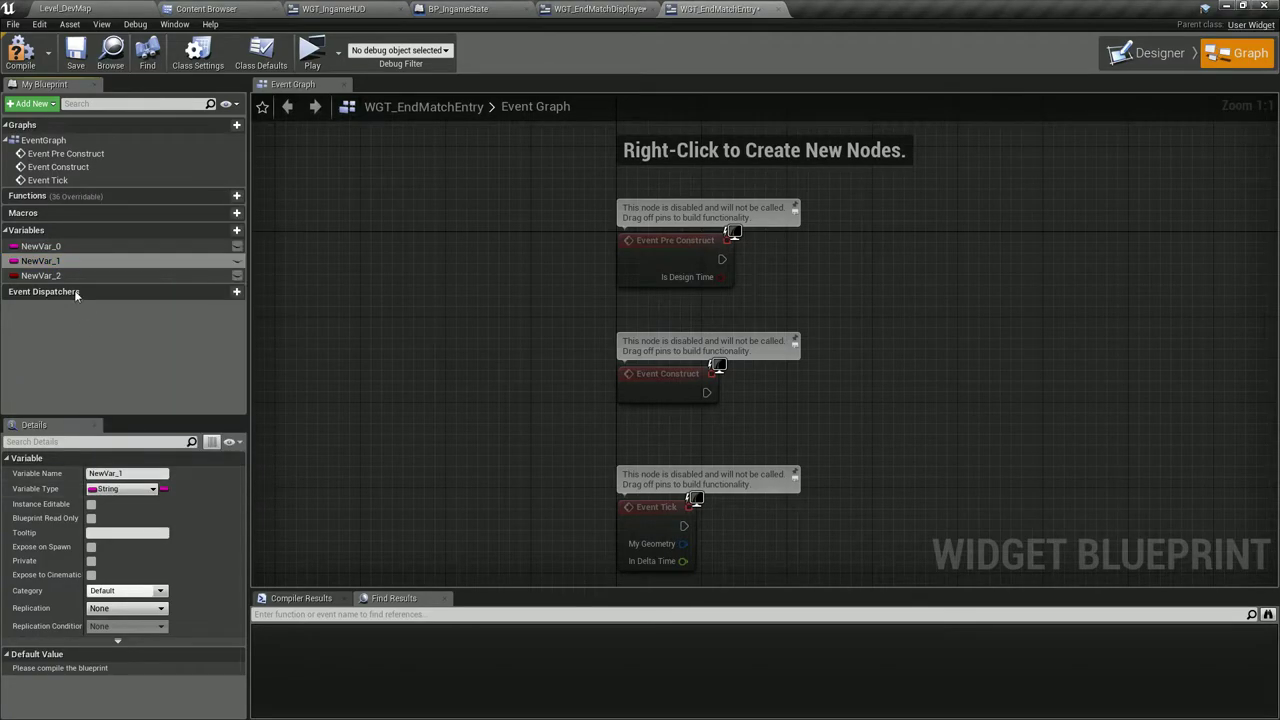
click(45, 275)
click(120, 488)
text(re)
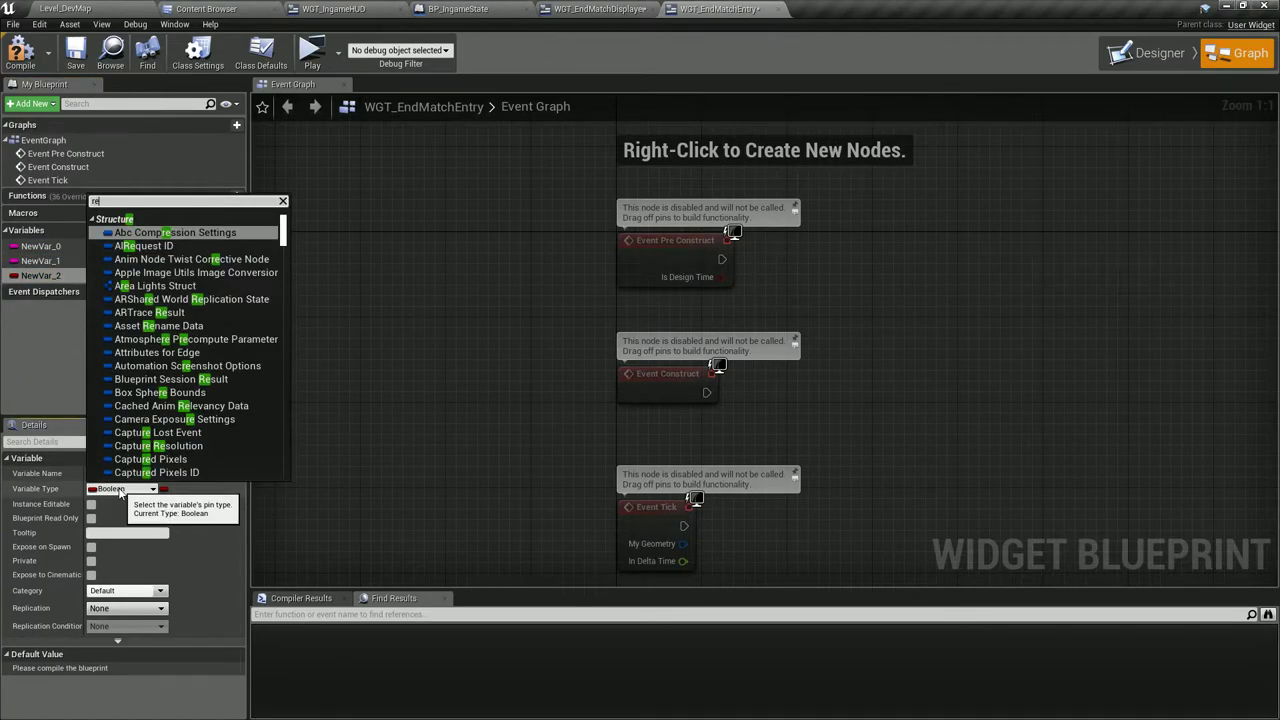
text(sult)
click(135, 466)
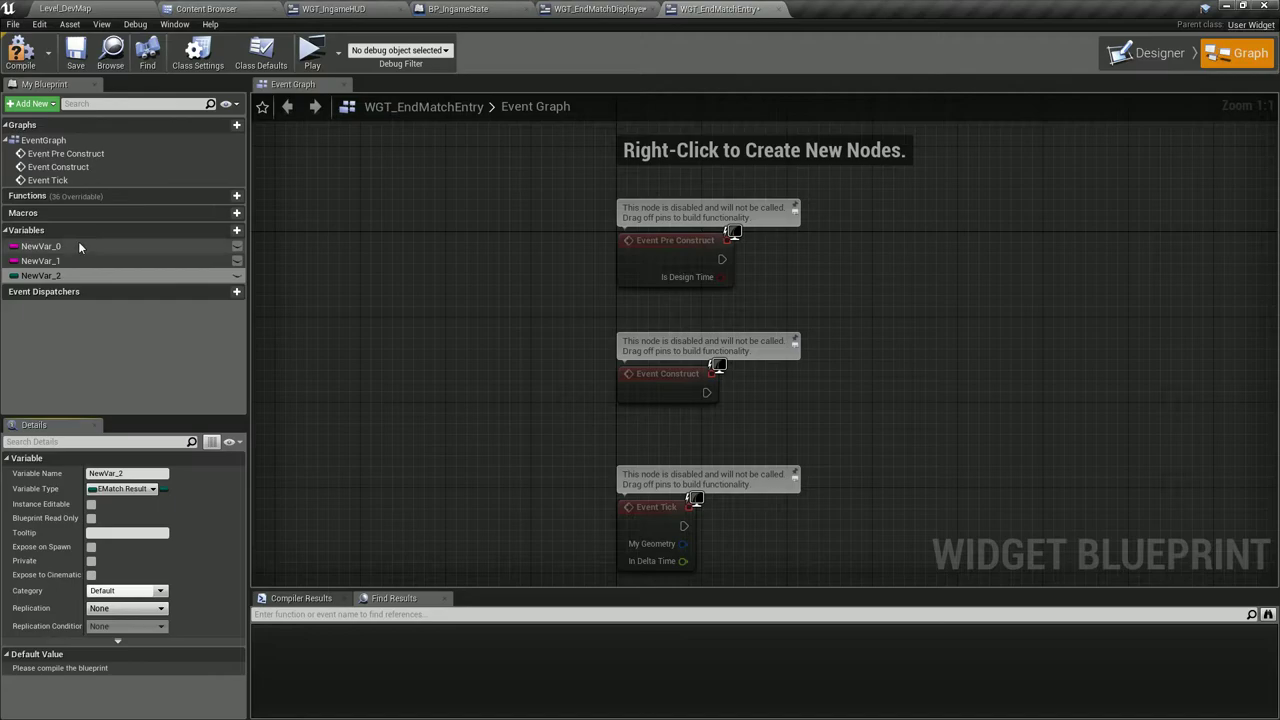
Rename the variables InPlayer, UpAgainst and Result, and save the widget blueprint.
click(80, 246)
click(120, 473)
text(H)
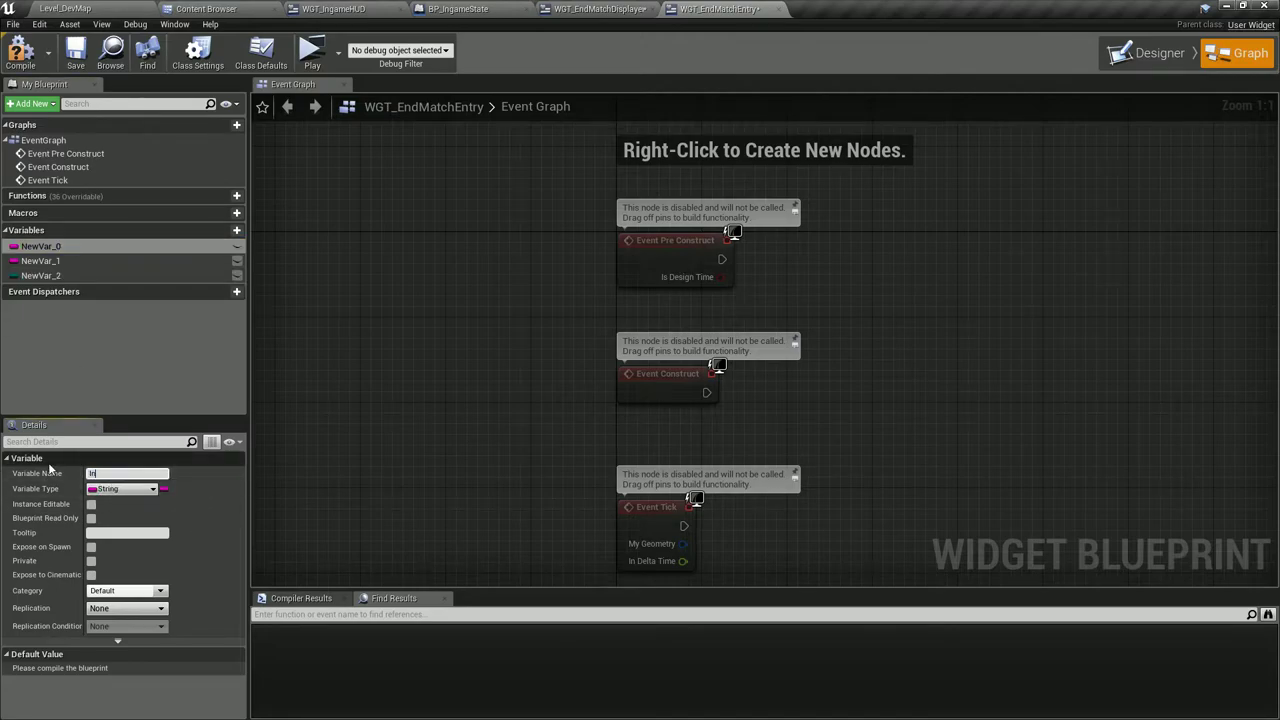
text(Player)
key(Return)
click(118, 260)
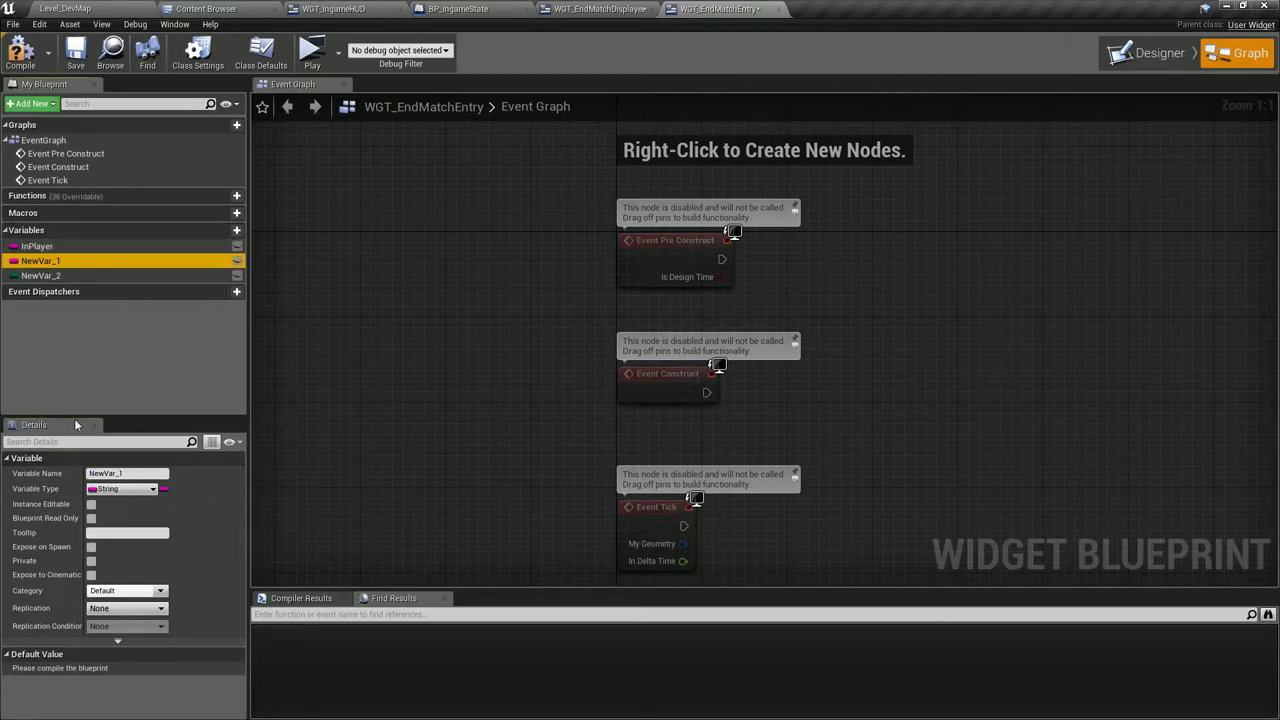
key(F2)
text(UpAgainst)
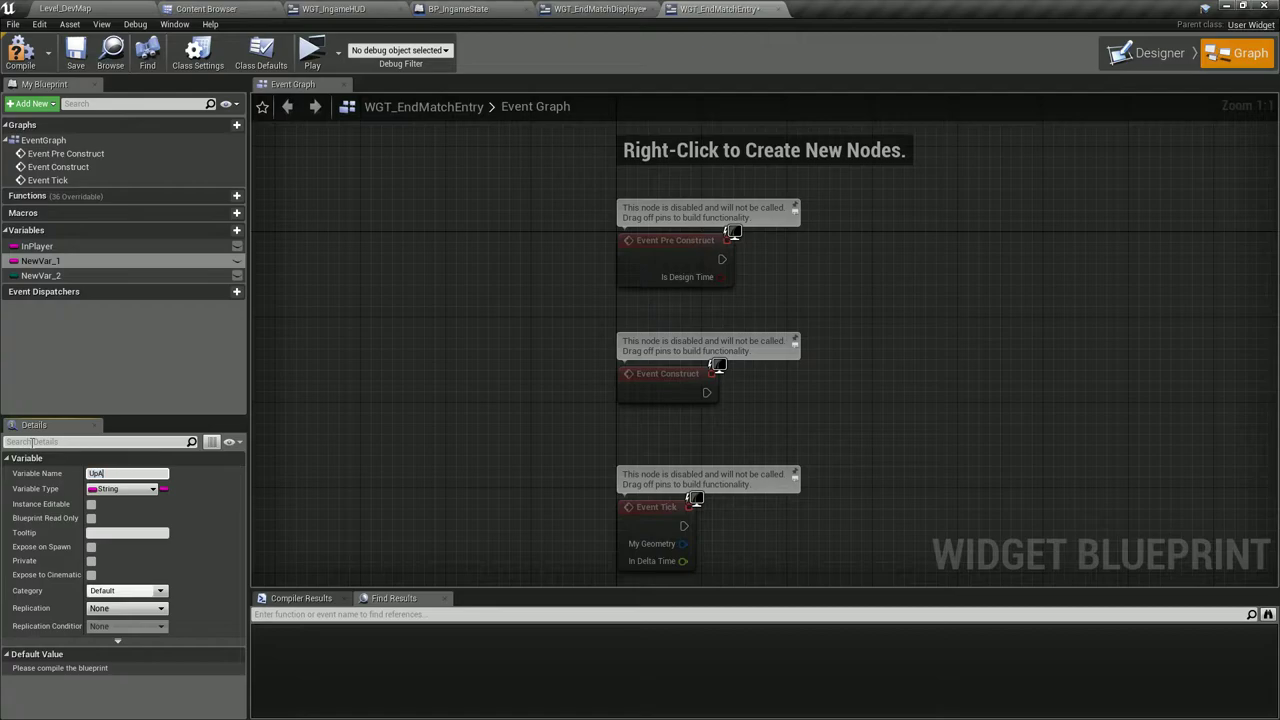
click(45, 275)
key(F2)
text(Result)
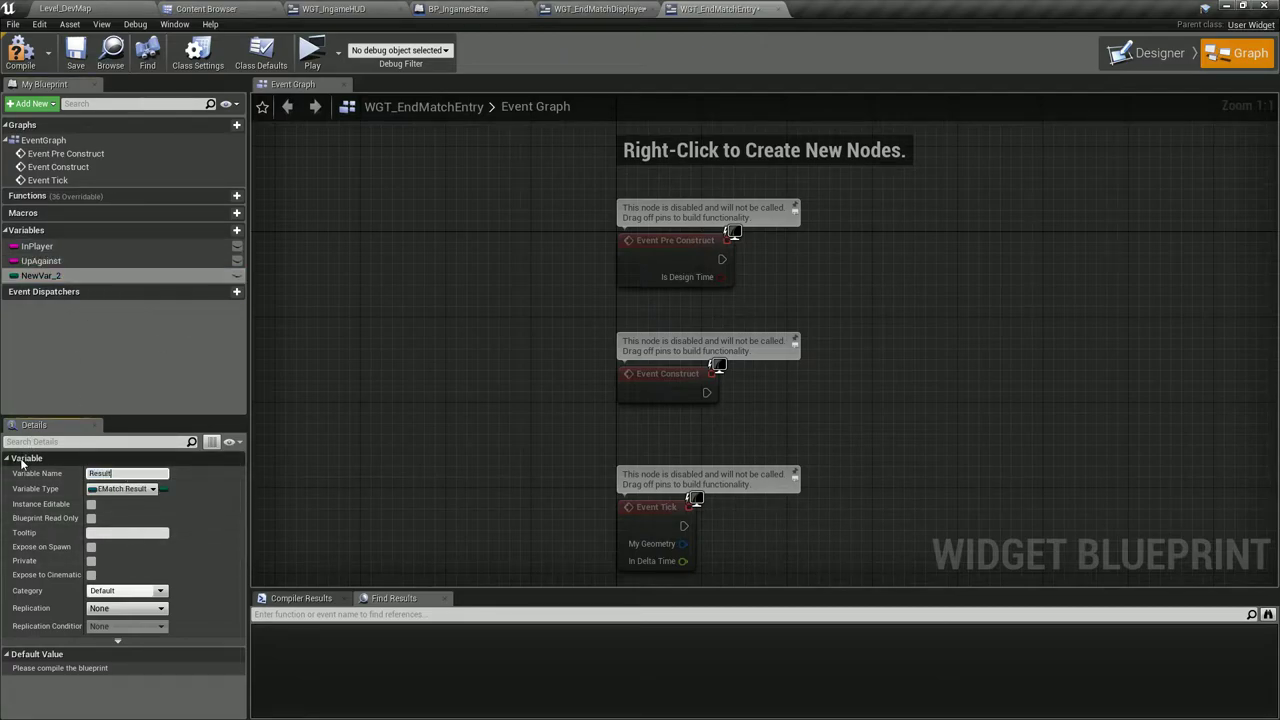
key(Return)
key(ctrl+s)
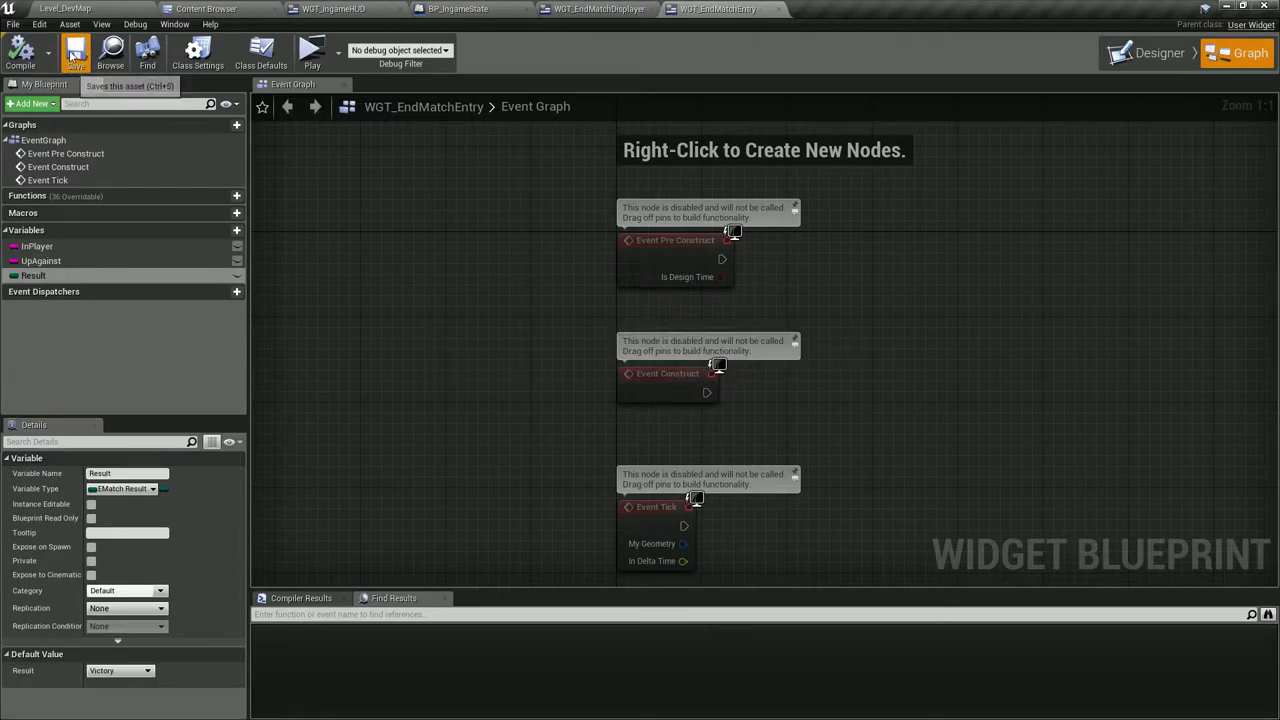
Make InPlayer, UpAgainst and Result Instance Editable and Expose on Spawn.
click(236, 246)
click(236, 260)
click(236, 275)
click(91, 547)
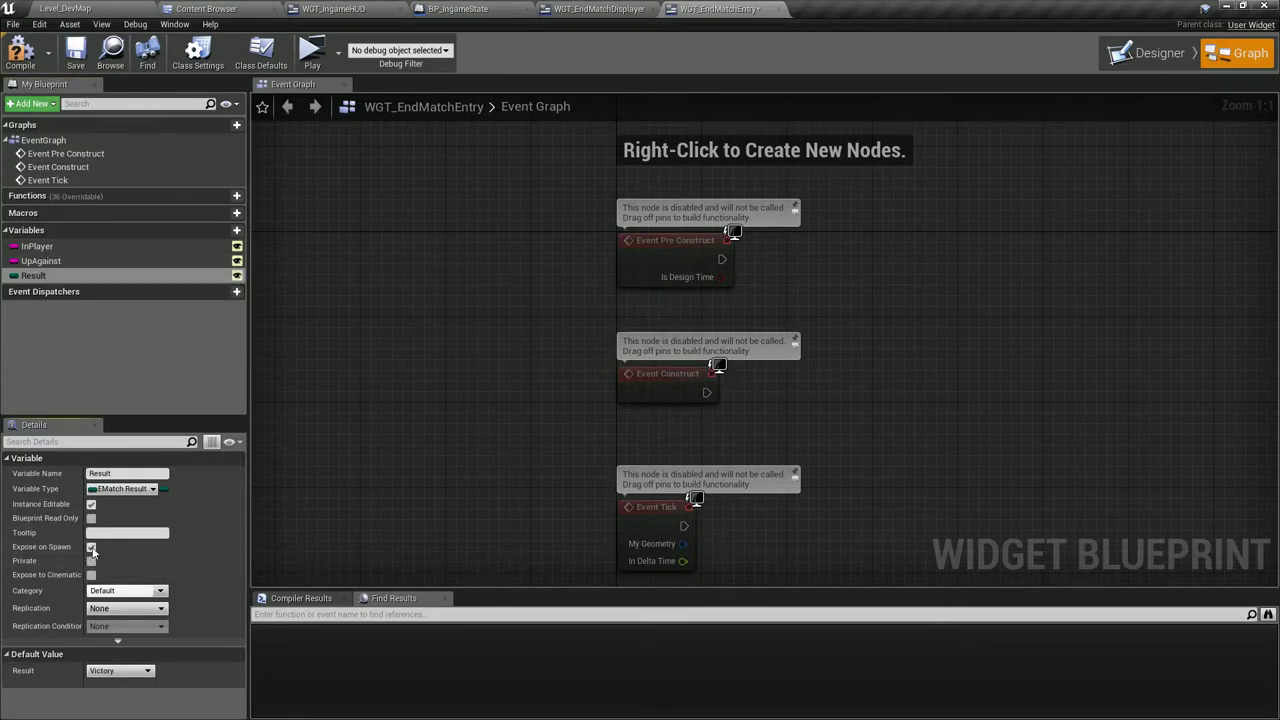
click(165, 256)
click(91, 547)
click(140, 246)
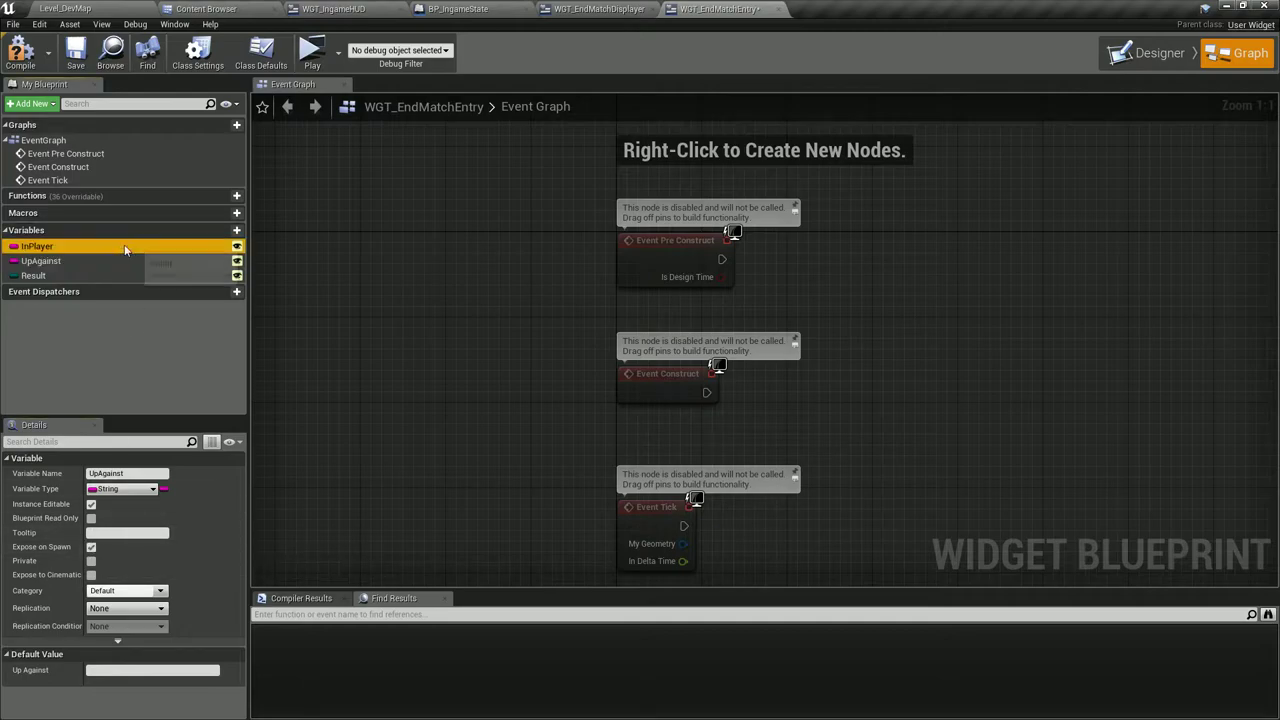
Wire In Player, Up Against, Result and Get Owning Player into the Create WGT End Match Entry node.
click(598, 8)
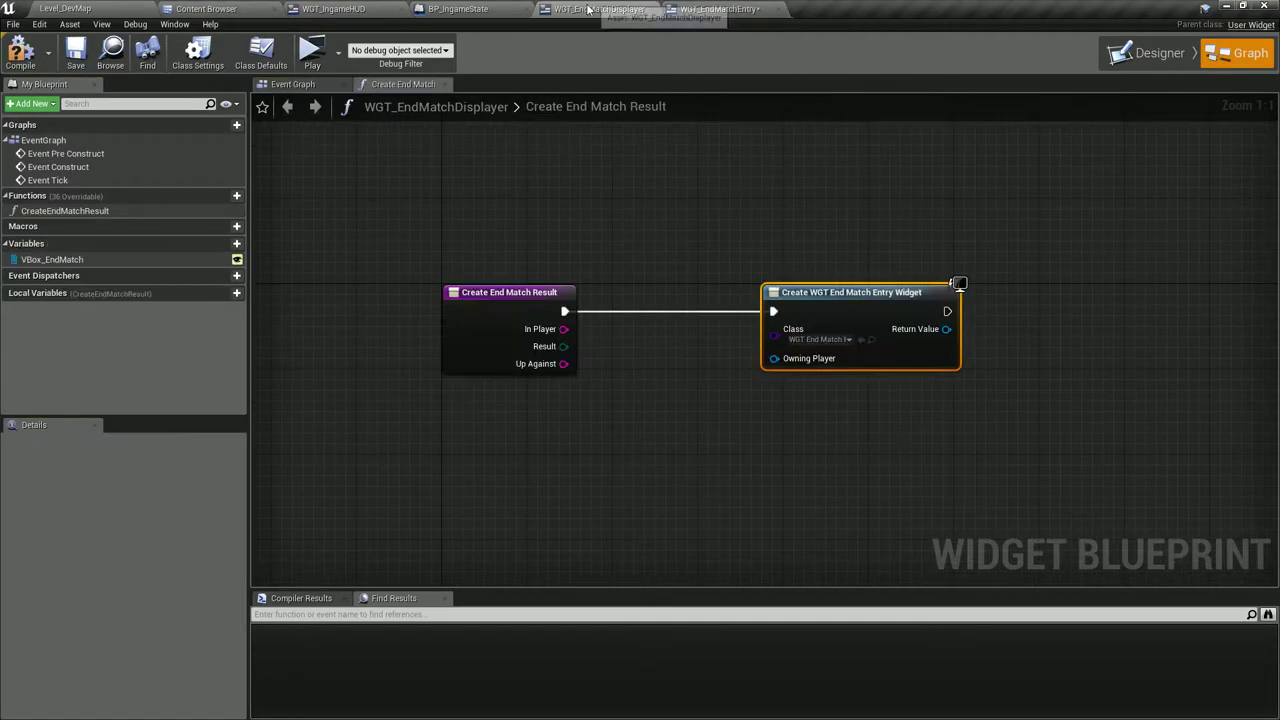
right_drag(668, 274, 572, 280)
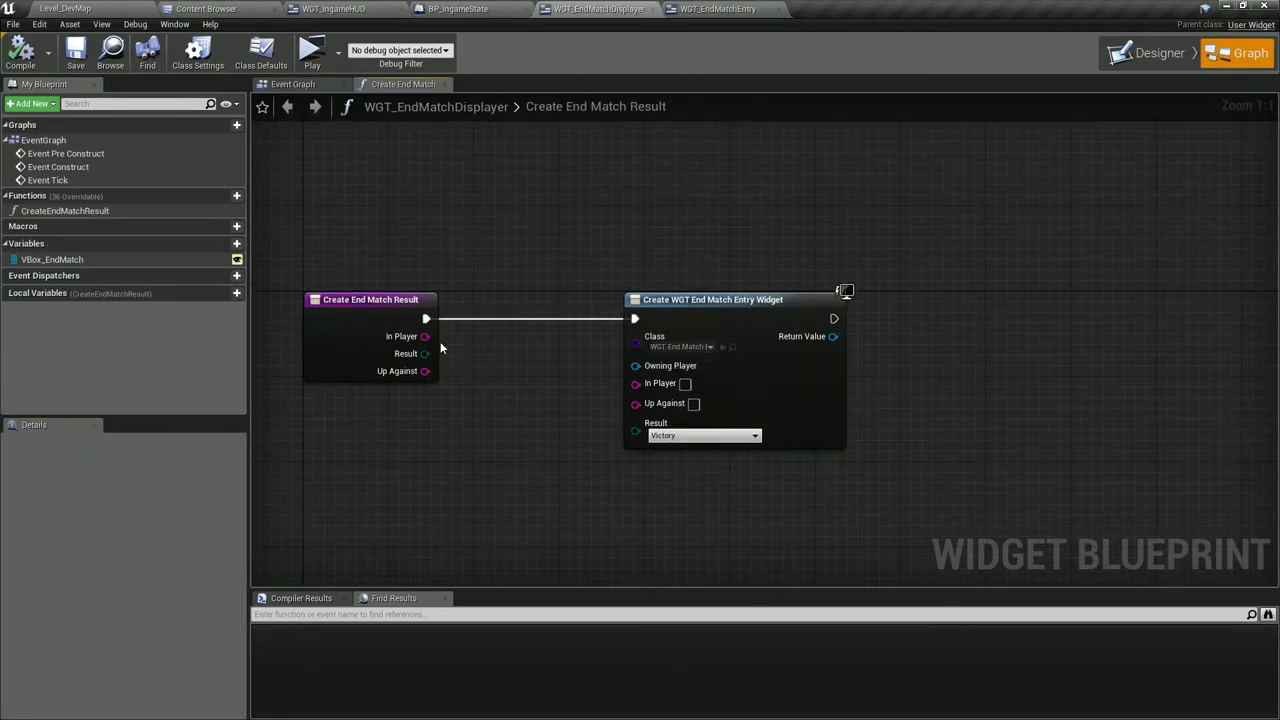
drag(425, 336, 635, 383)
mouse_move(425, 371)
mouse_down()
mouse_move(650, 430)
mouse_move(635, 400)
mouse_up()
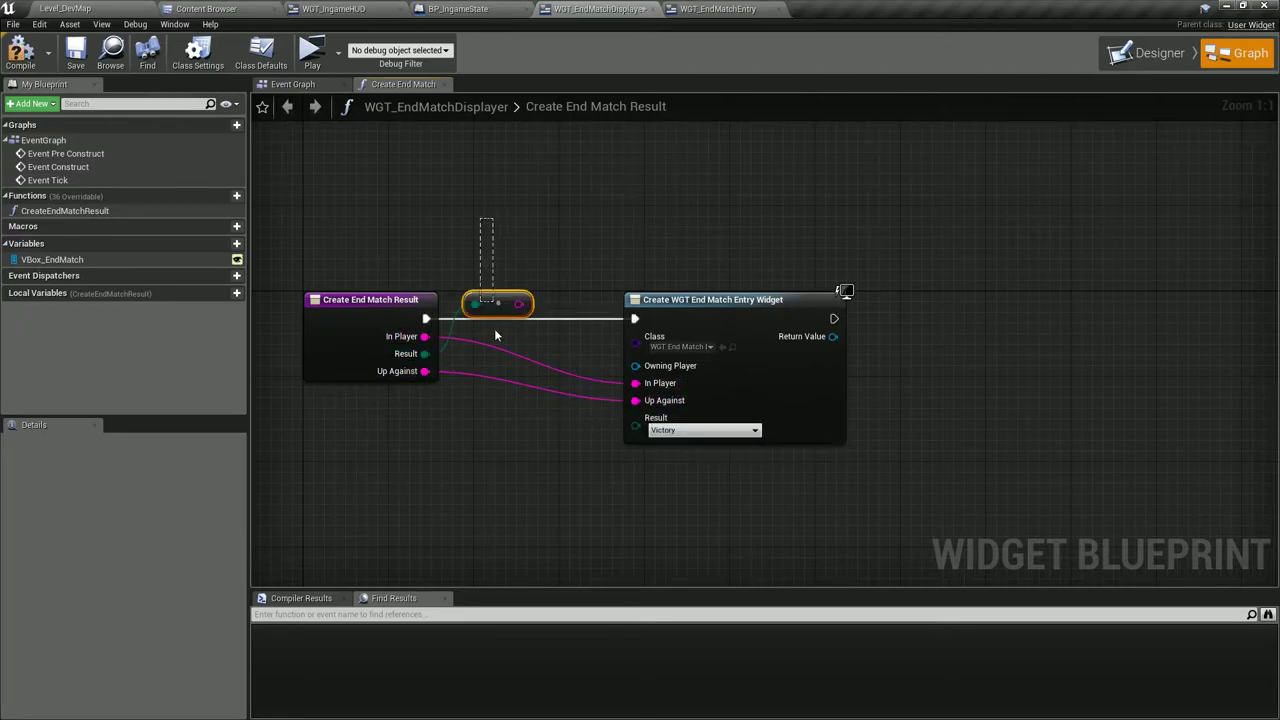
drag(425, 353, 636, 426)
drag(635, 365, 606, 210)
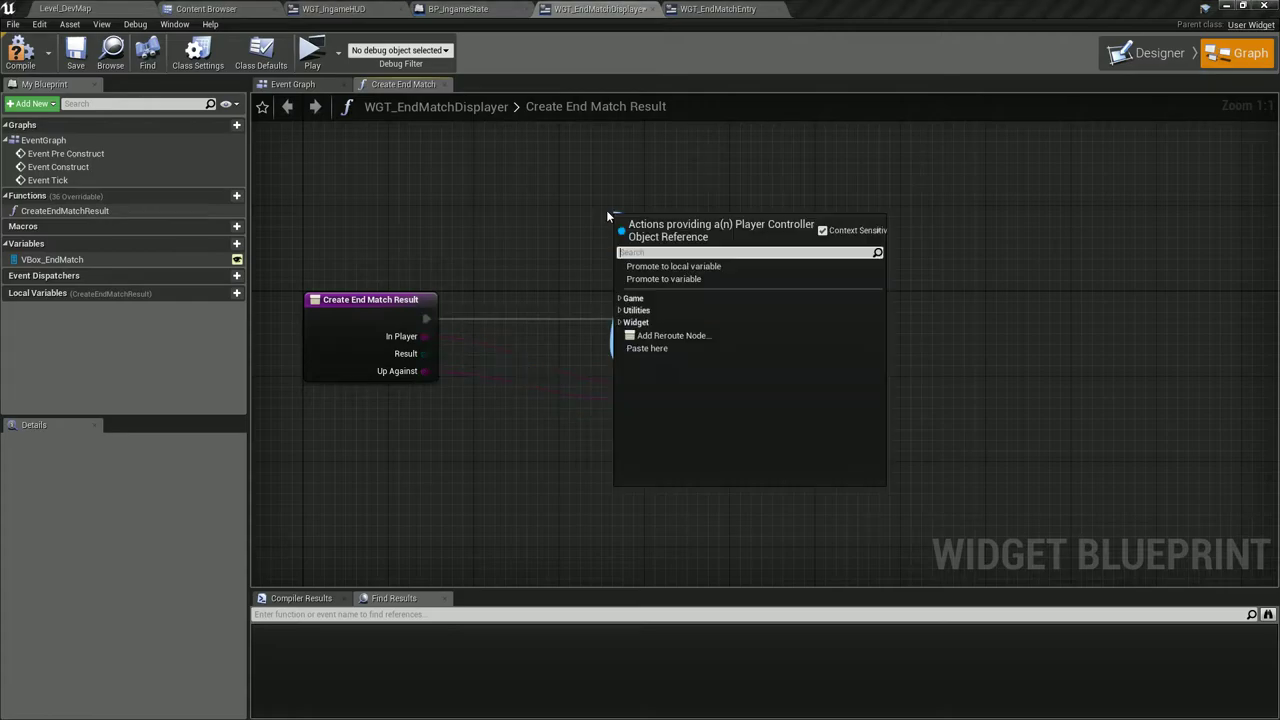
text(get ownin)
key(Return)
Add the created widget to VBox_EndMatch with an Add Child to Vertical Box node.
right_drag(600, 220, 355, 205)
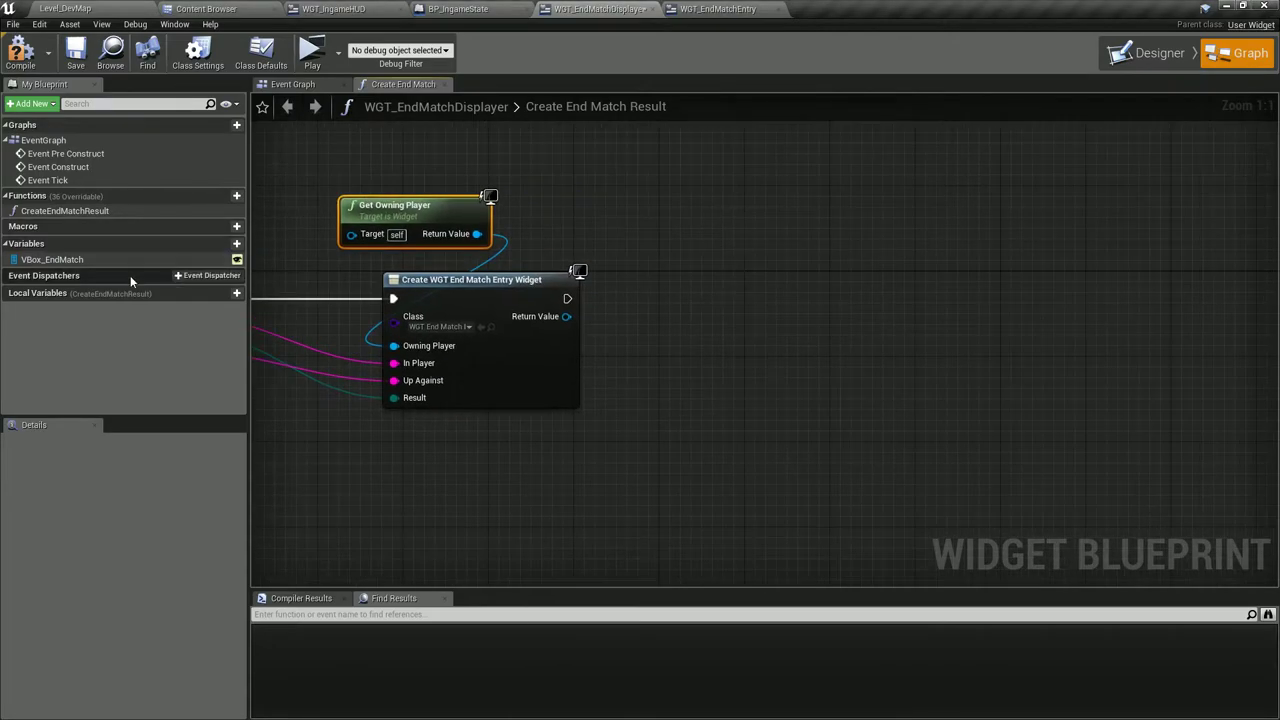
drag(55, 259, 566, 228)
drag(648, 229, 720, 264)
text(add c)
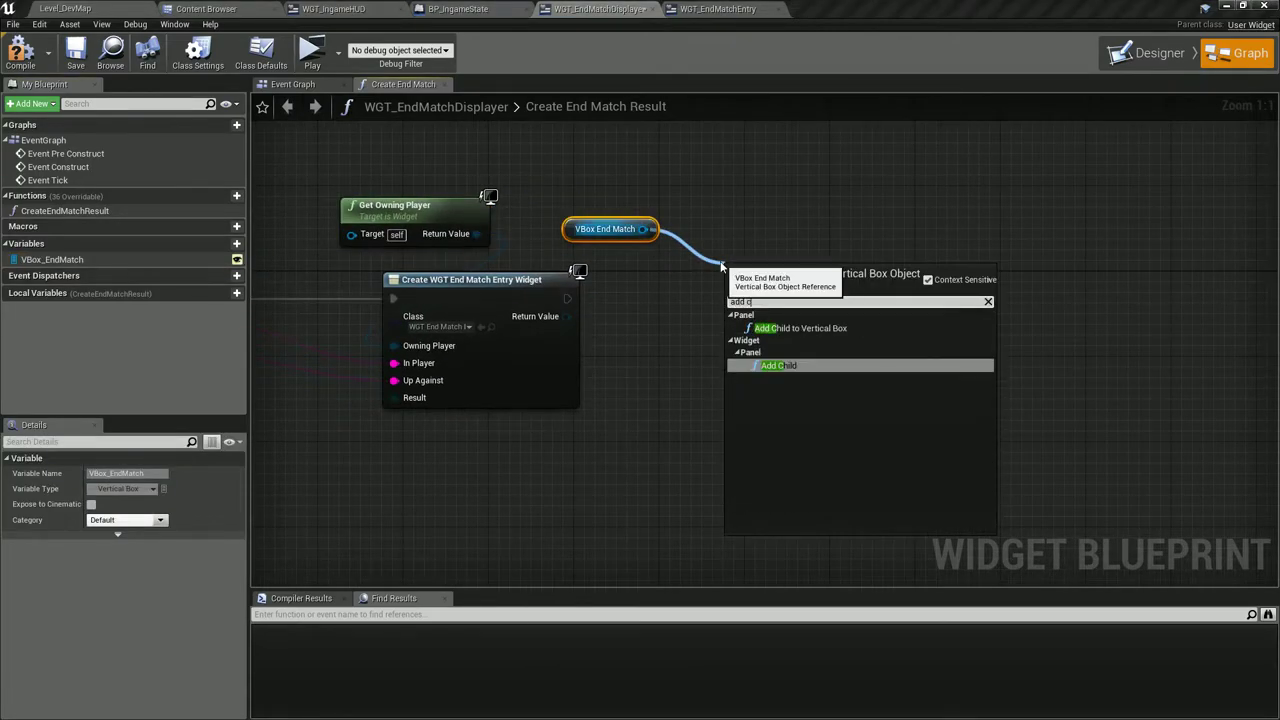
key(Up)
key(Return)
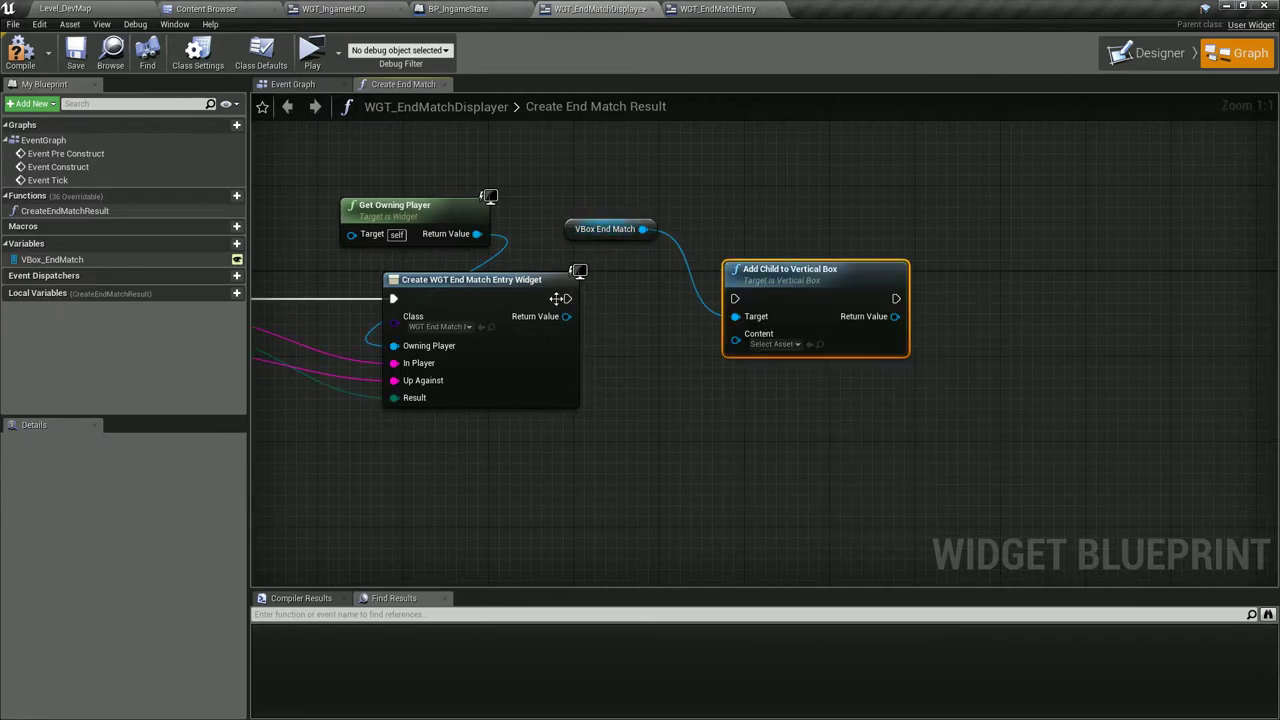
mouse_move(567, 298)
mouse_down()
mouse_move(734, 298)
mouse_move(726, 269)
mouse_move(672, 333)
mouse_up()
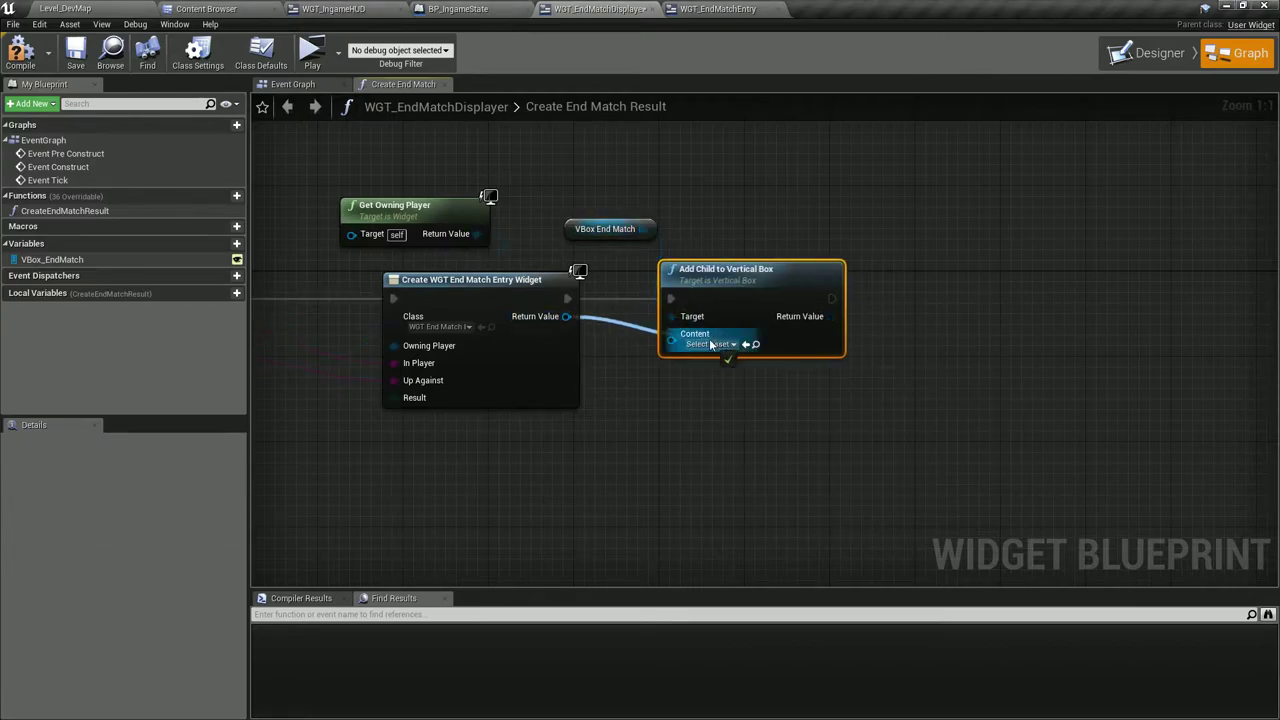
Tidy the Get Owning Player, VBox getter and Add Child nodes into a neat chain.
drag(573, 231, 668, 252)
drag(397, 220, 440, 241)
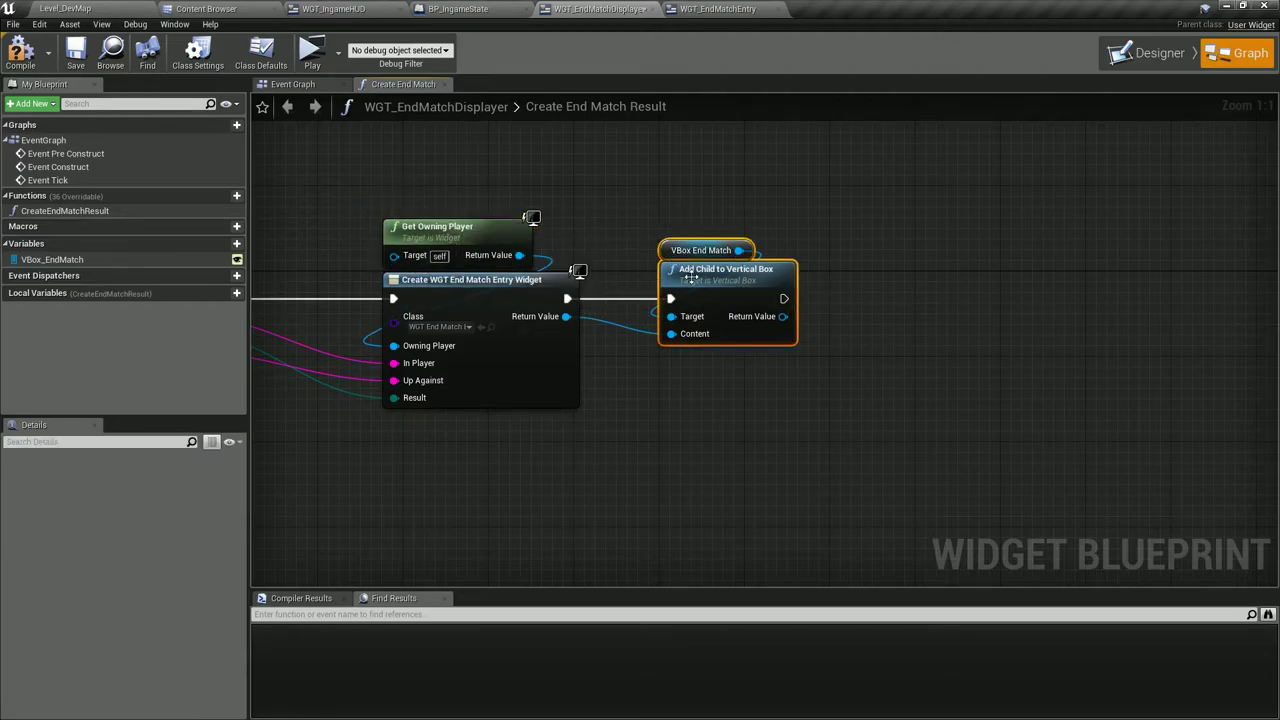
drag(700, 269, 722, 269)
right_drag(284, 188, 543, 200)
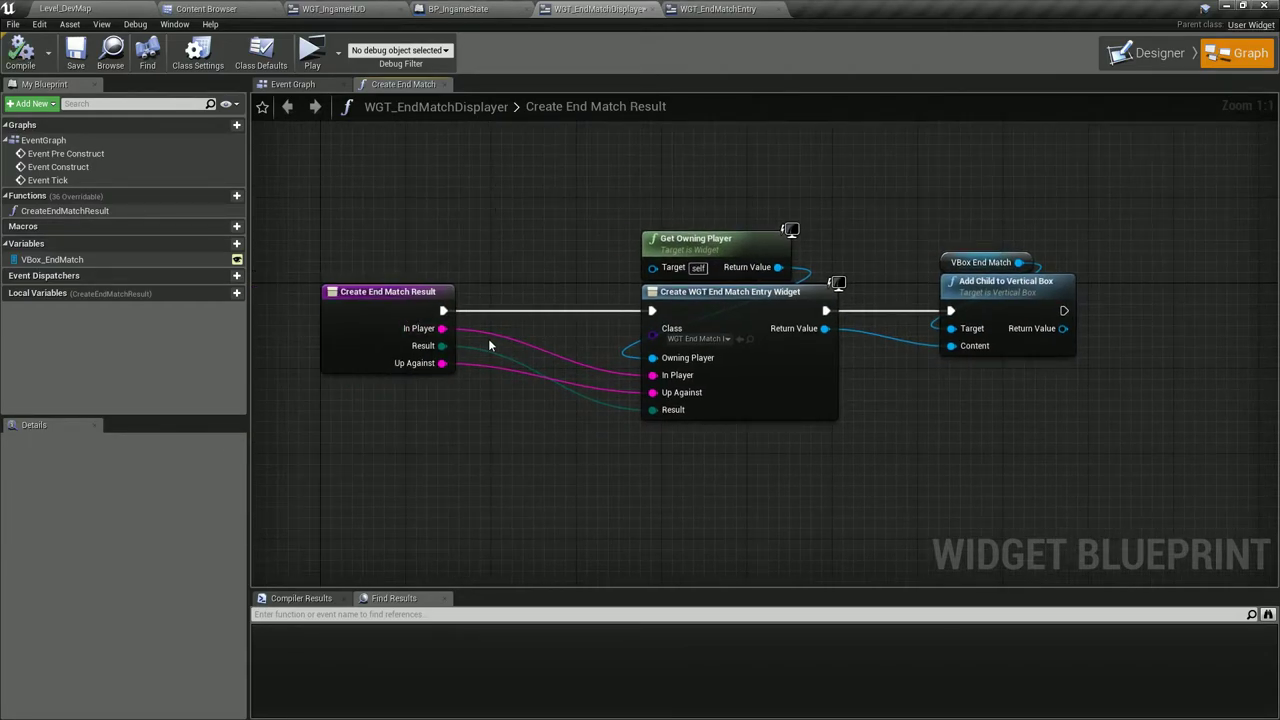
drag(372, 158, 1064, 433)
click(878, 394)
Replace WGT_EndMatchEntry's Canvas Panel with a Horizontal Box as the root.
click(705, 9)
click(1155, 53)
click(566, 238)
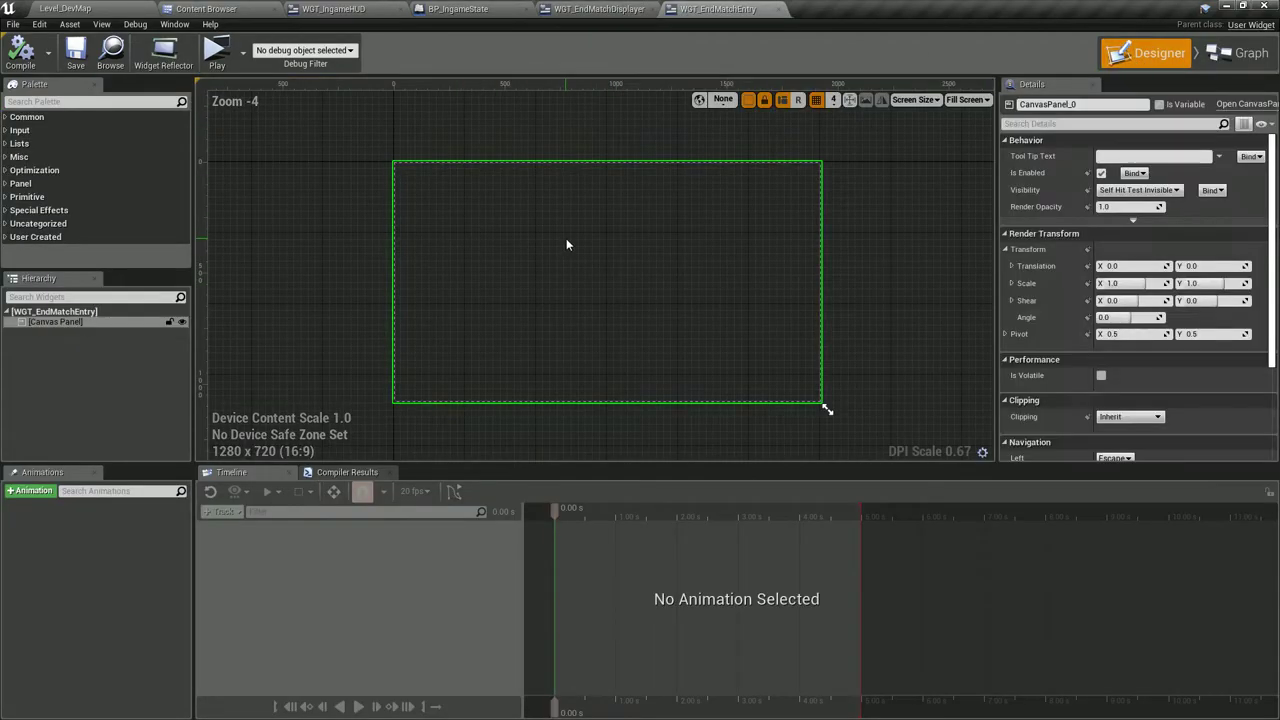
click(210, 291)
click(48, 101)
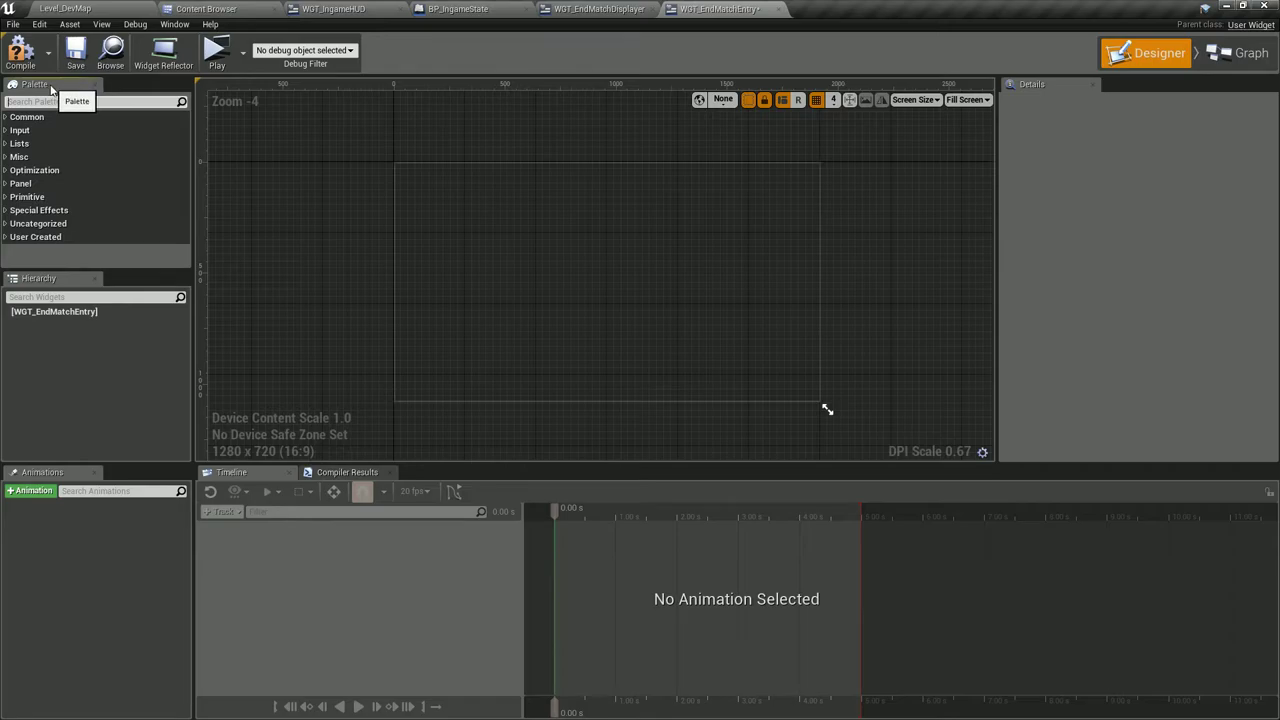
text(hori)
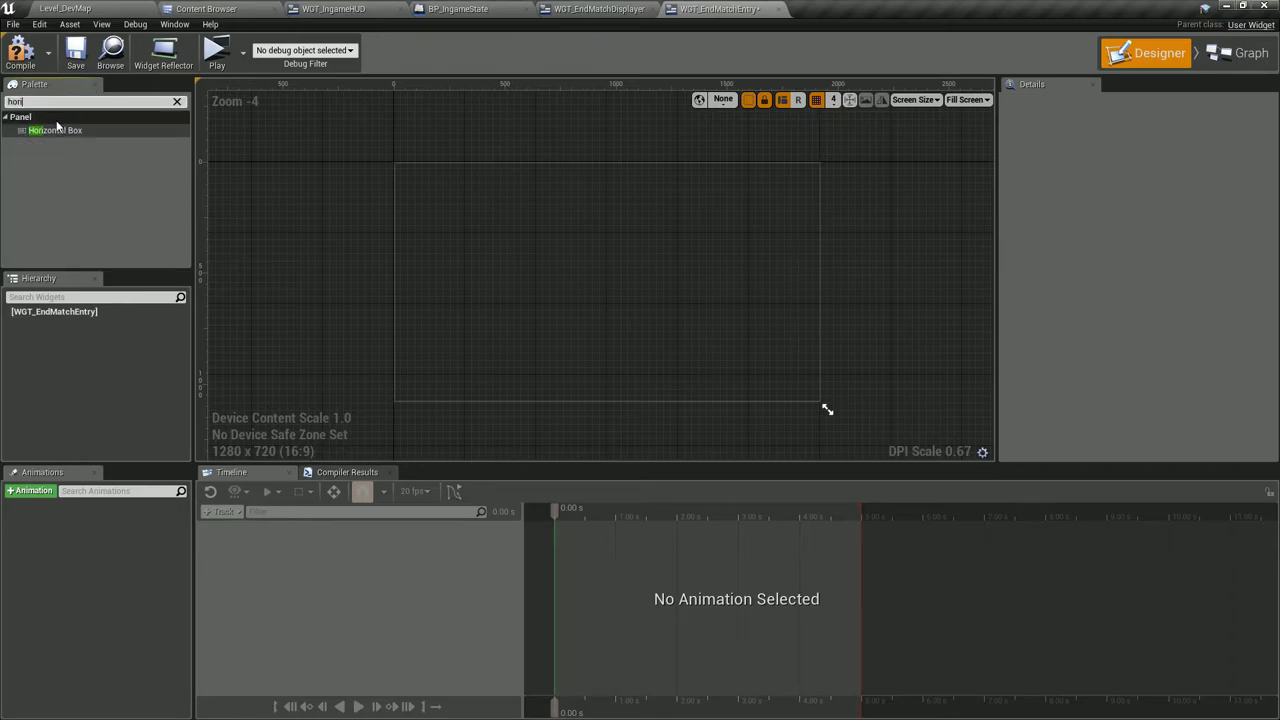
drag(55, 130, 50, 310)
Put three Text Blocks in the Horizontal Box and preview at desired size.
double_click(15, 101)
text(text)
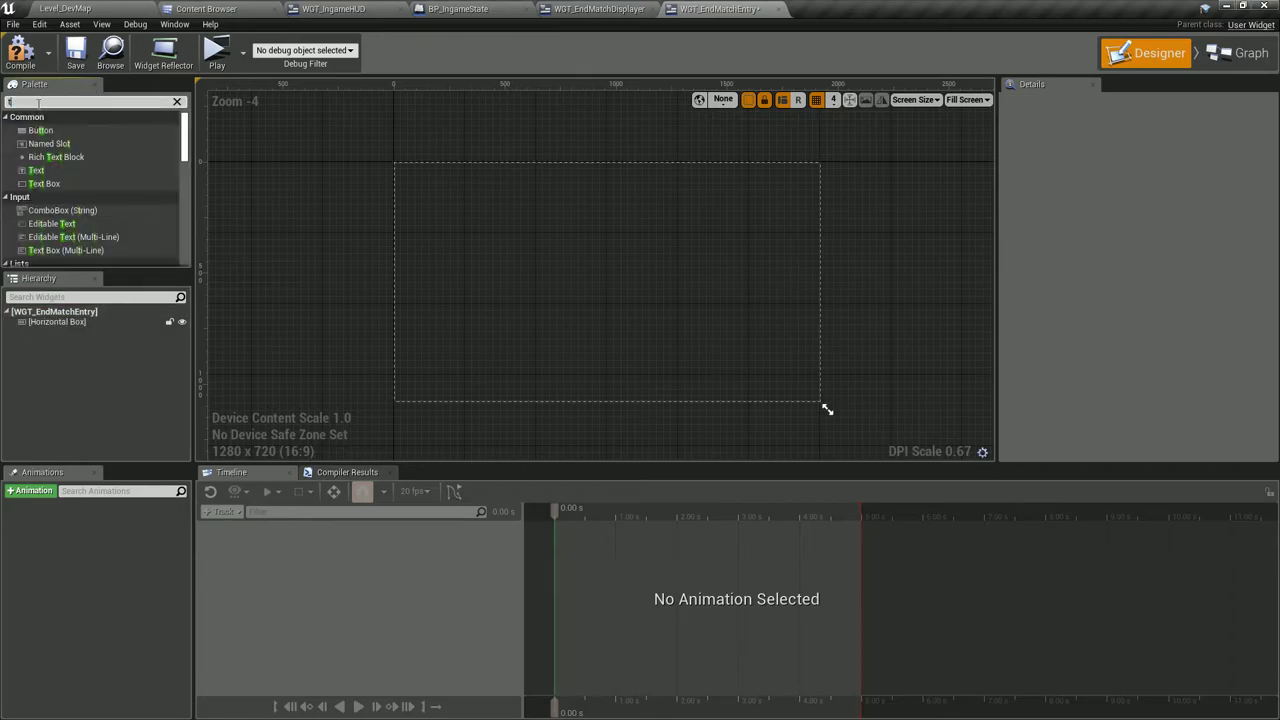
drag(44, 145, 58, 321)
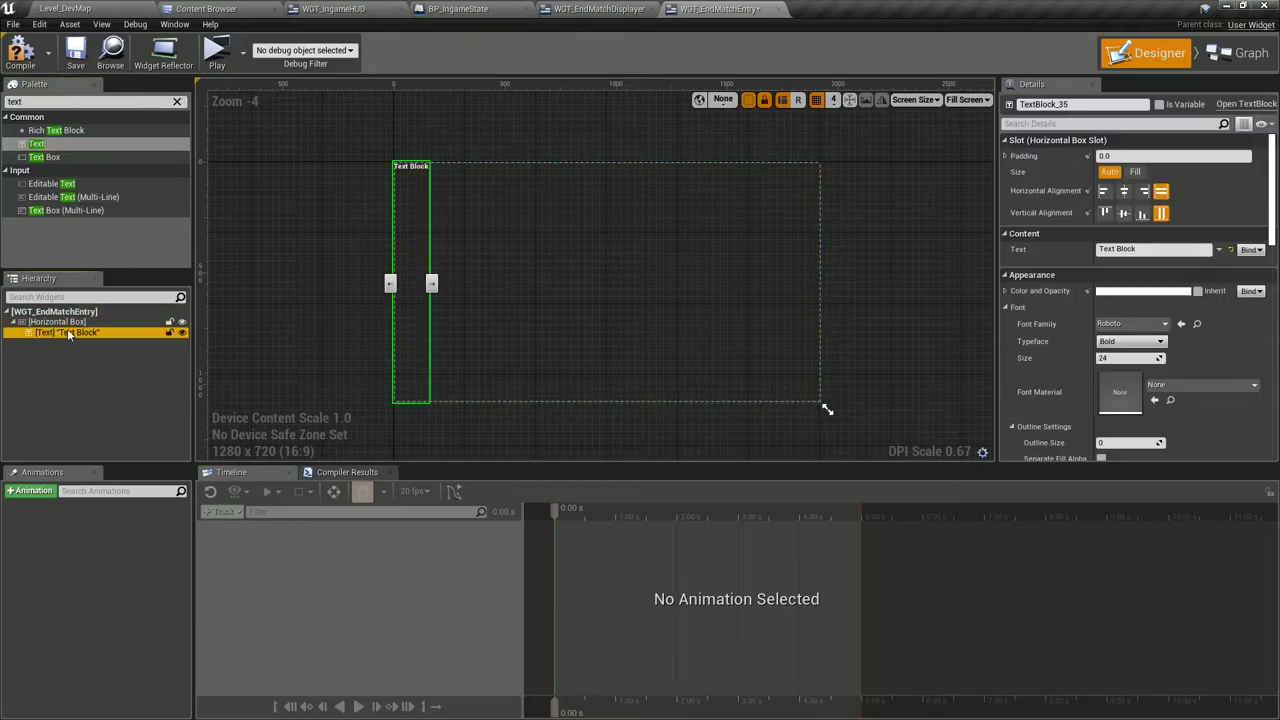
click(75, 323)
key(ctrl+v)
key(ctrl+v)
click(98, 322)
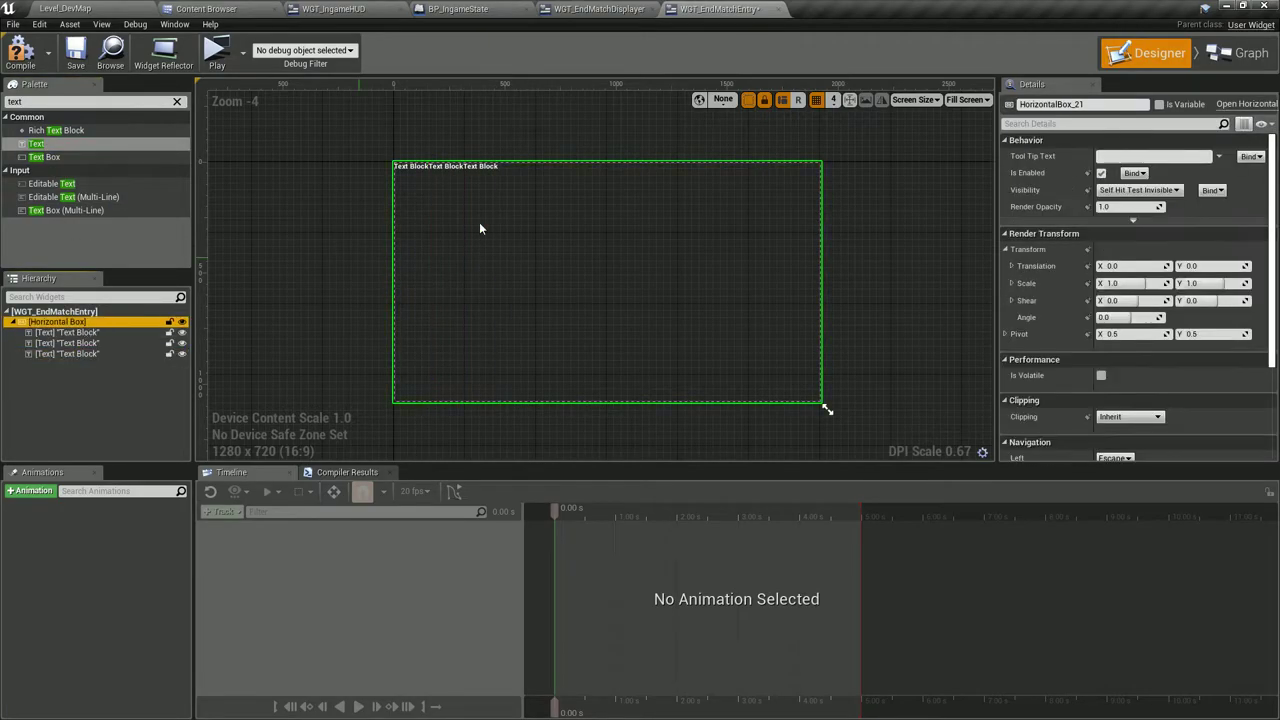
click(970, 100)
click(975, 161)
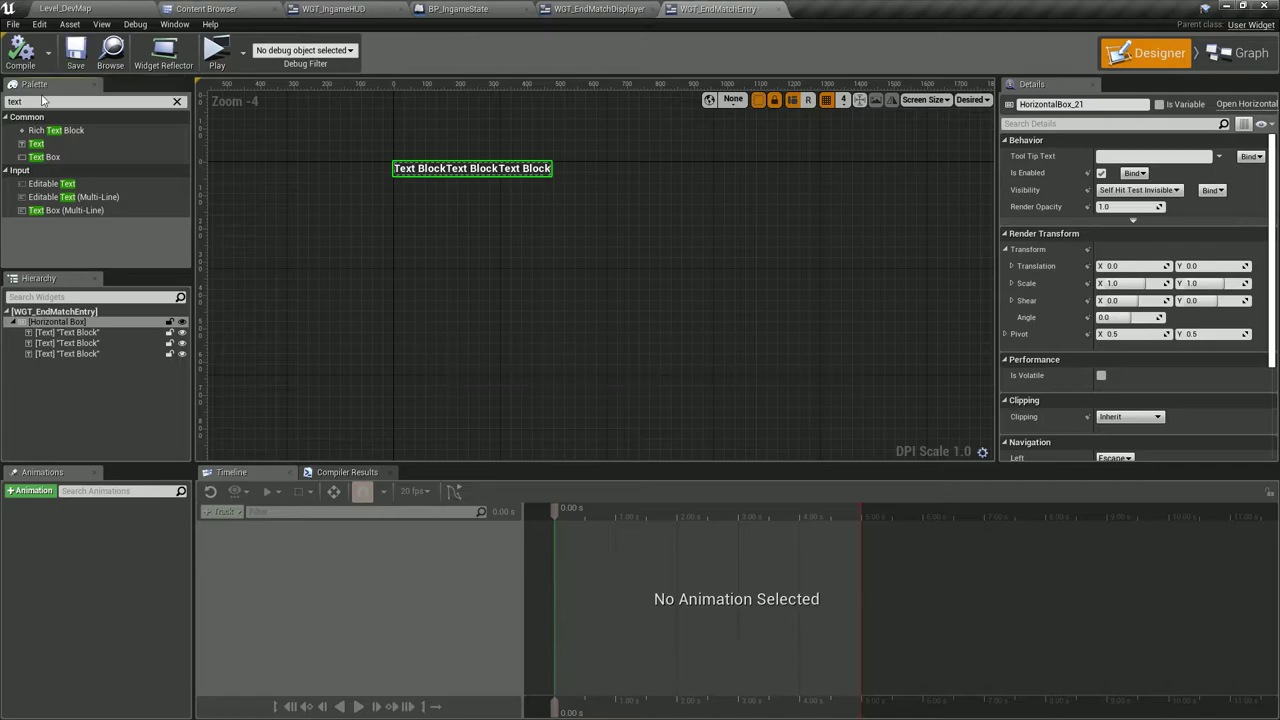
Wrap the Horizontal Box and its texts inside a Size Box.
double_click(43, 101)
text(size)
click(57, 321)
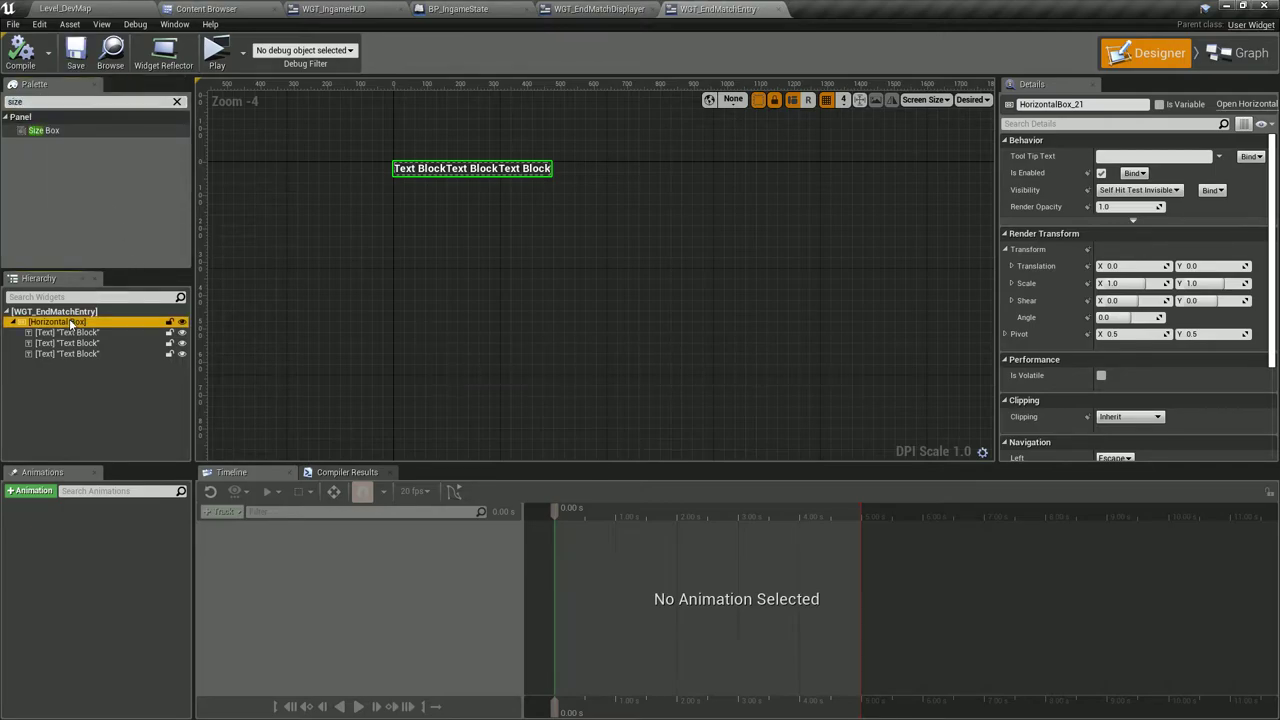
key(Delete)
click(44, 130)
drag(53, 311, 55, 313)
key(ctrl+v)
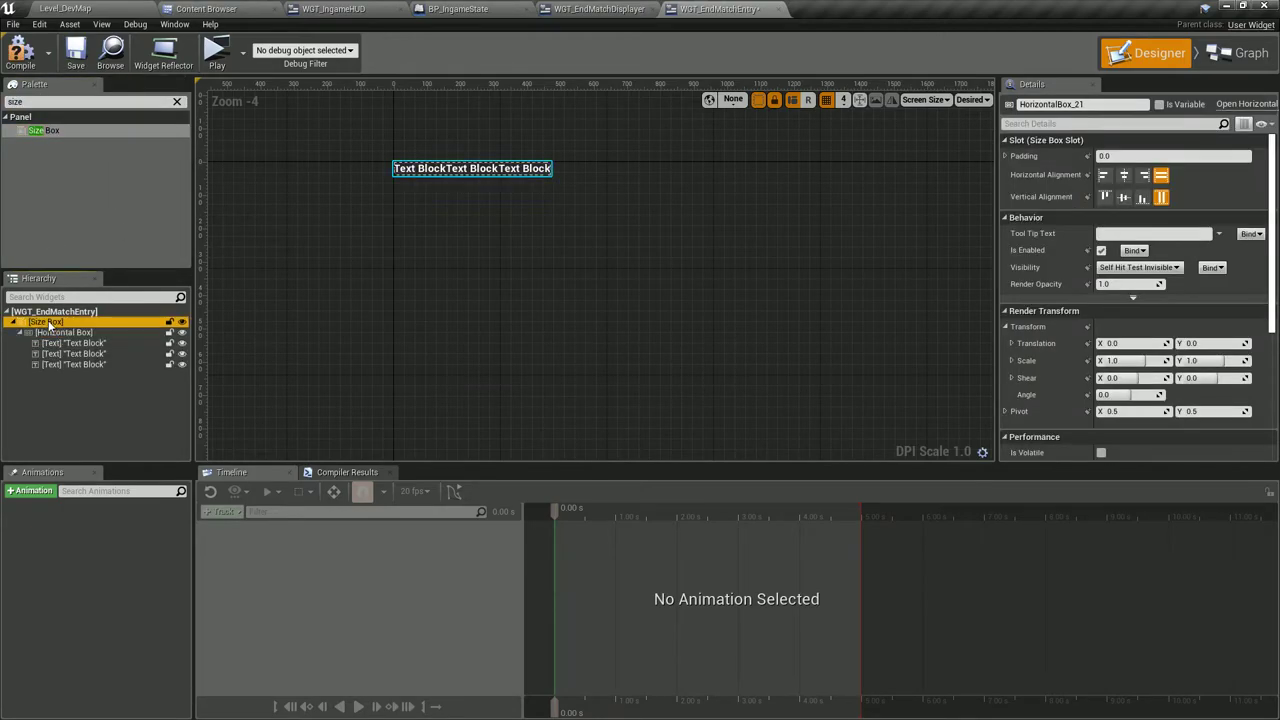
Enable Size Box width and height overrides with width 400, checking the displayer's Size Box for reference.
click(46, 321)
click(1016, 156)
click(1016, 172)
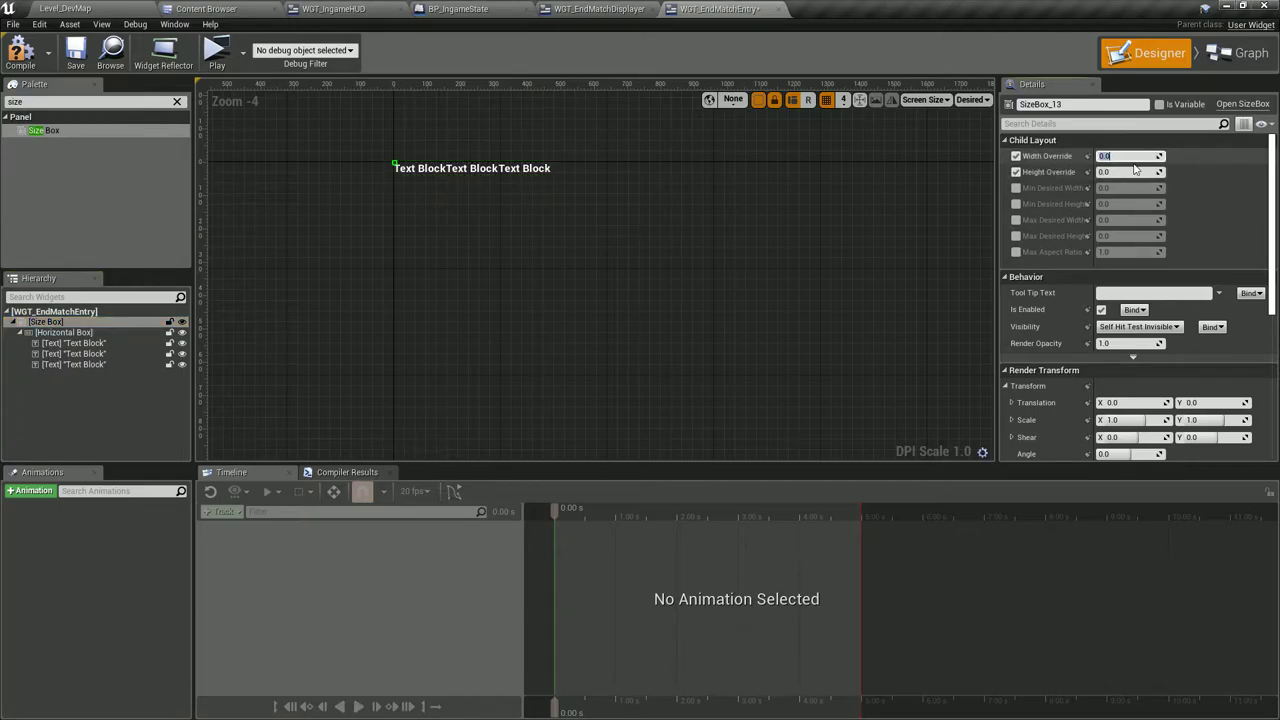
key(Return)
click(598, 8)
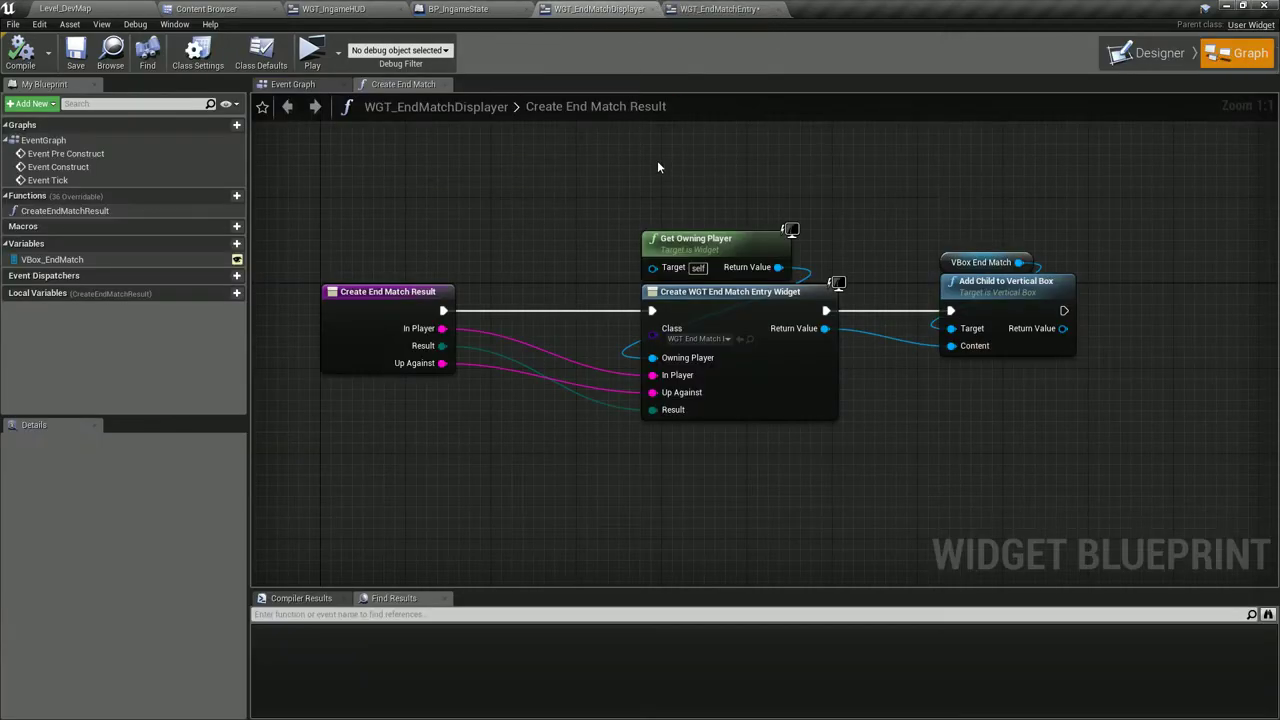
click(1147, 53)
click(133, 320)
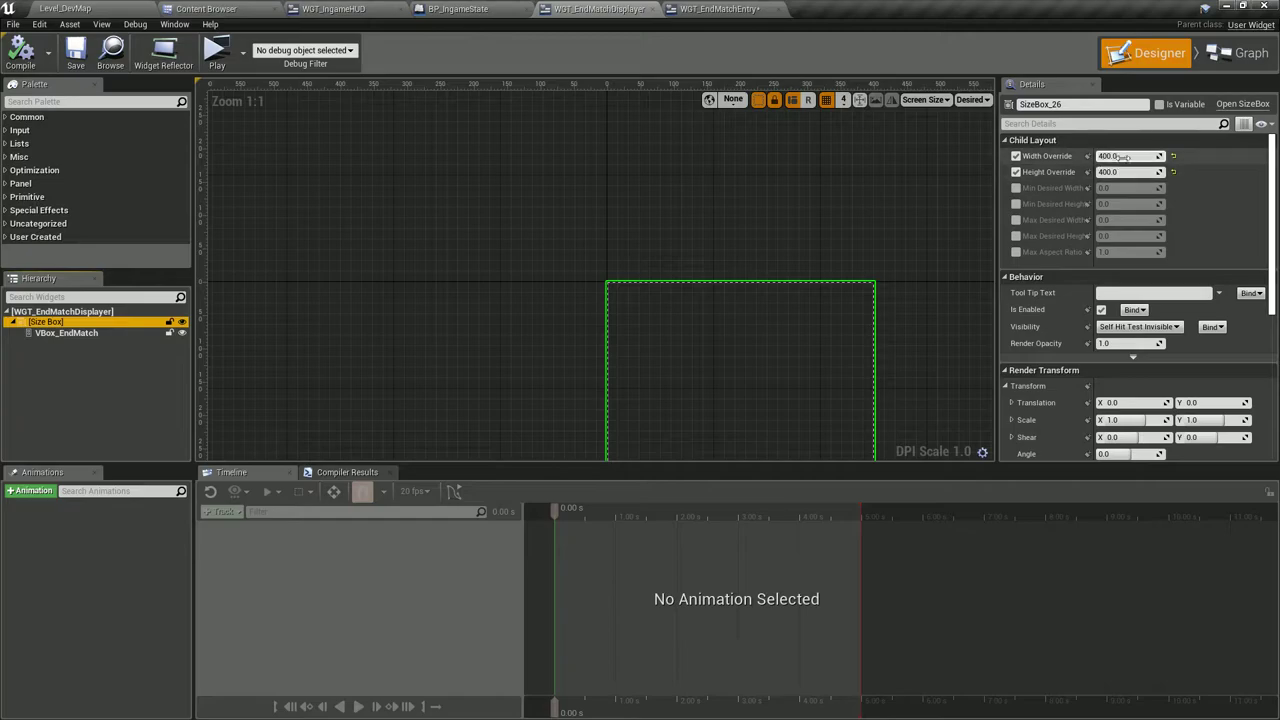
click(712, 8)
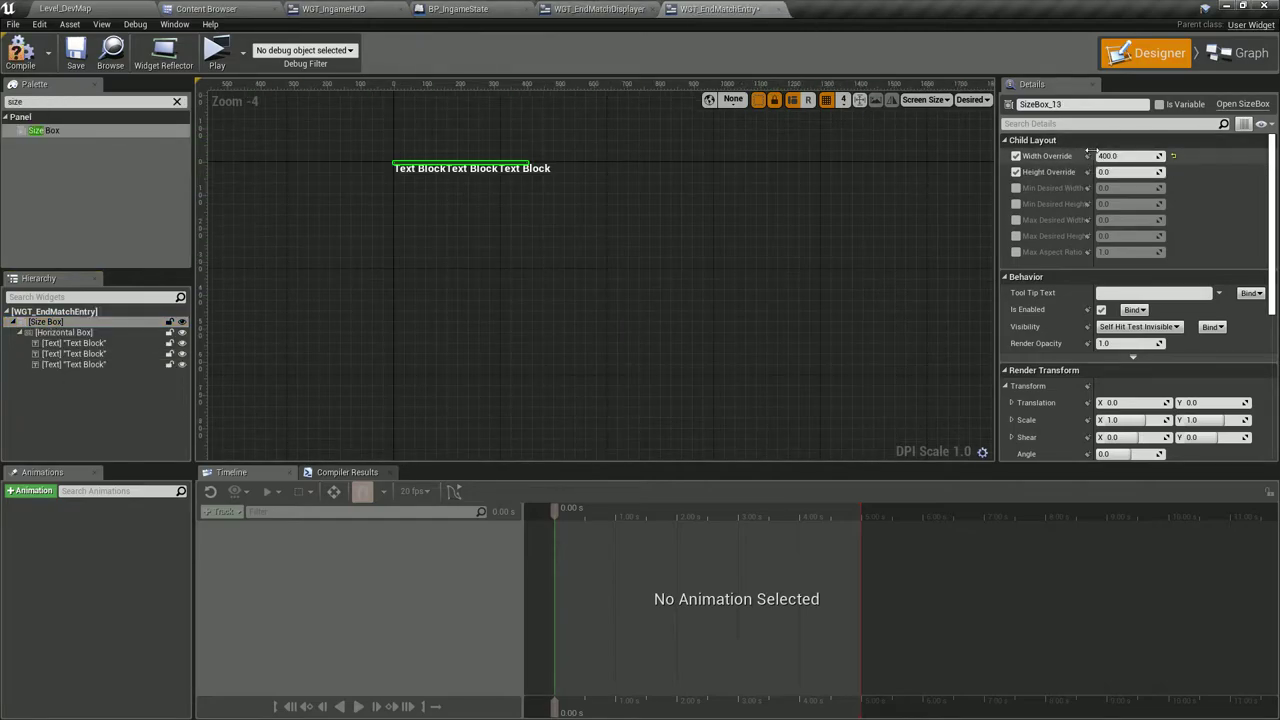
Set the Size Box height override to 40 and save WGT_EndMatchEntry.
scroll(623, 166, up, 5)
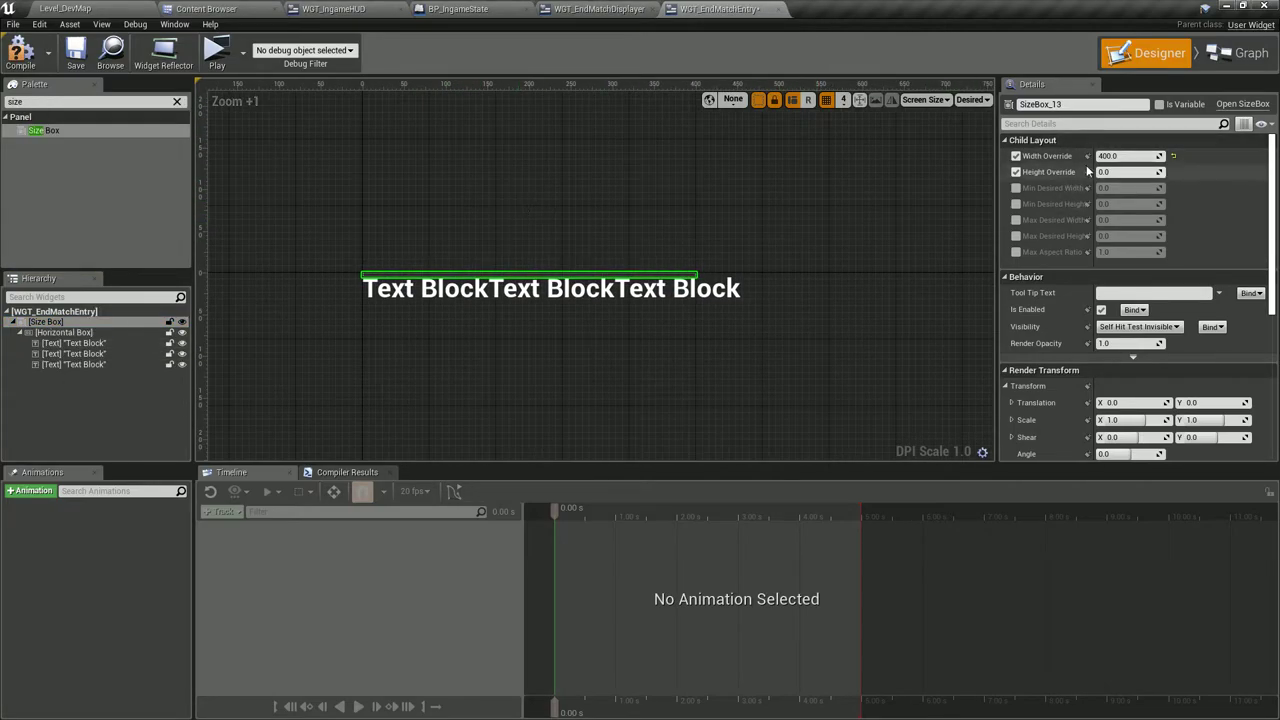
click(1117, 171)
text(20)
key(Return)
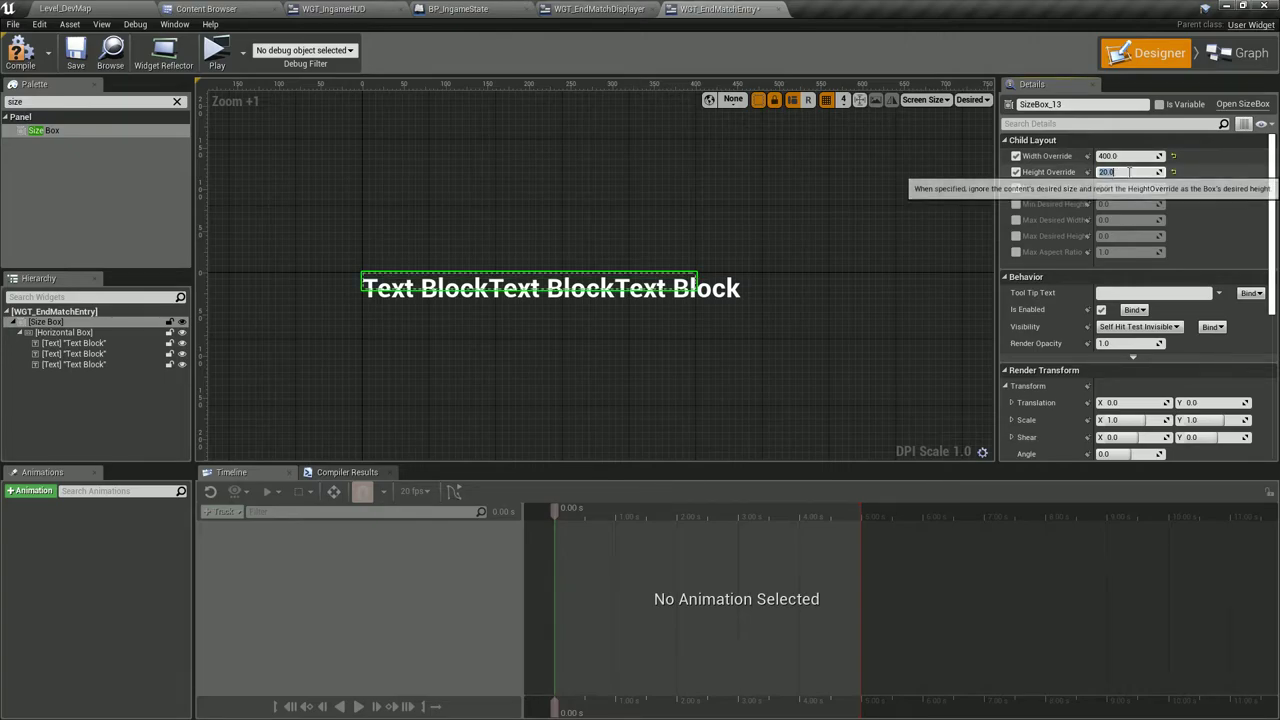
click(1115, 172)
text(40)
key(Return)
click(76, 52)
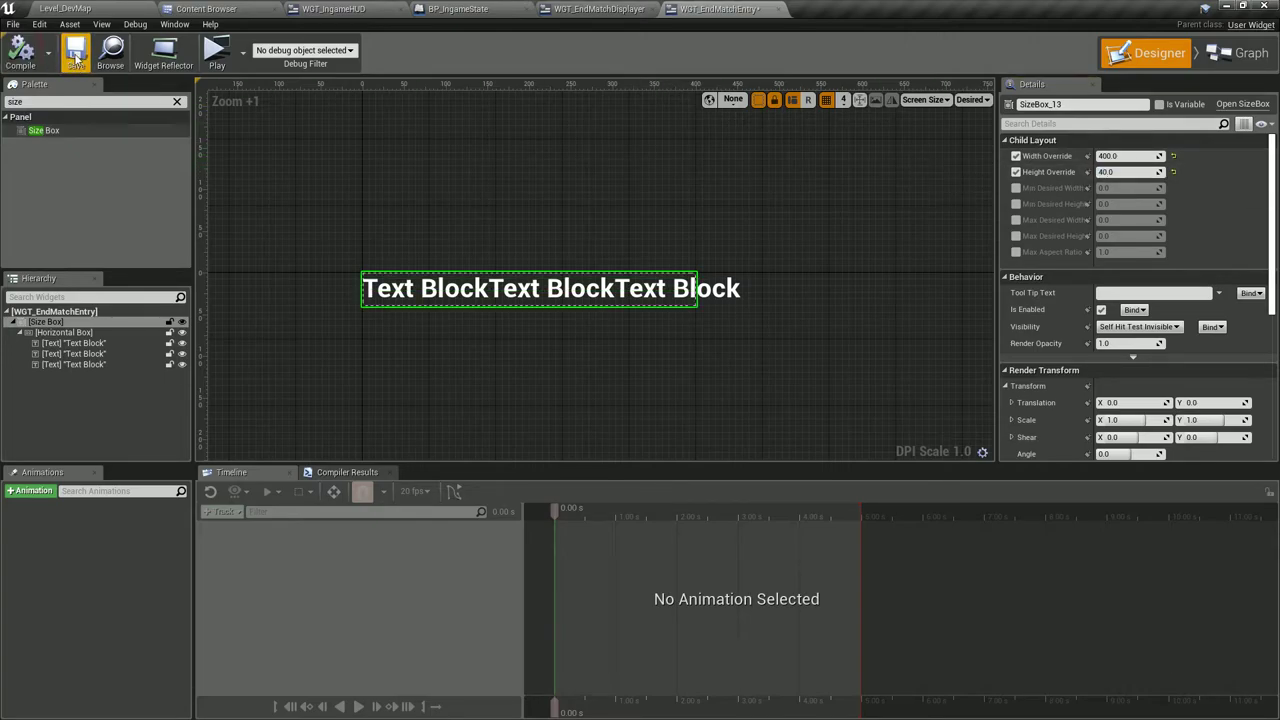
Set the three Text Blocks to Fill so they share the width, then compile.
click(73, 343)
shift+click(73, 364)
scroll(1184, 292, down, 3)
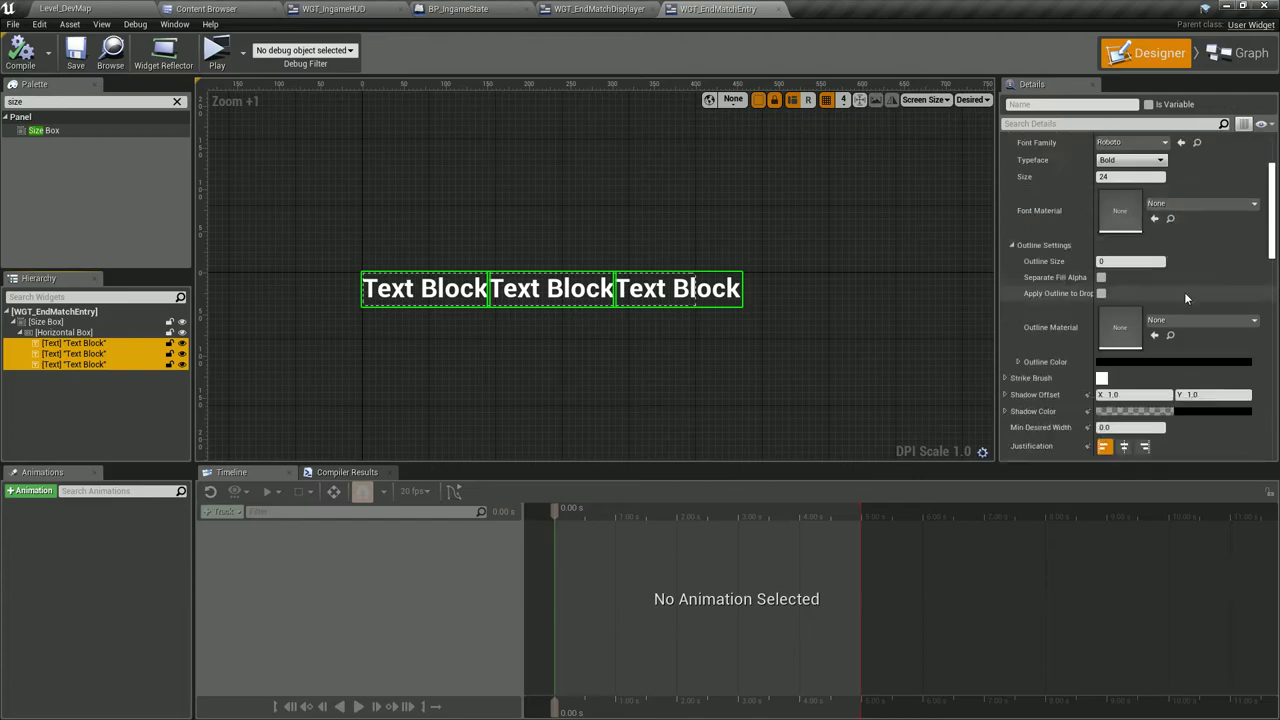
scroll(1133, 237, up, 3)
click(65, 332)
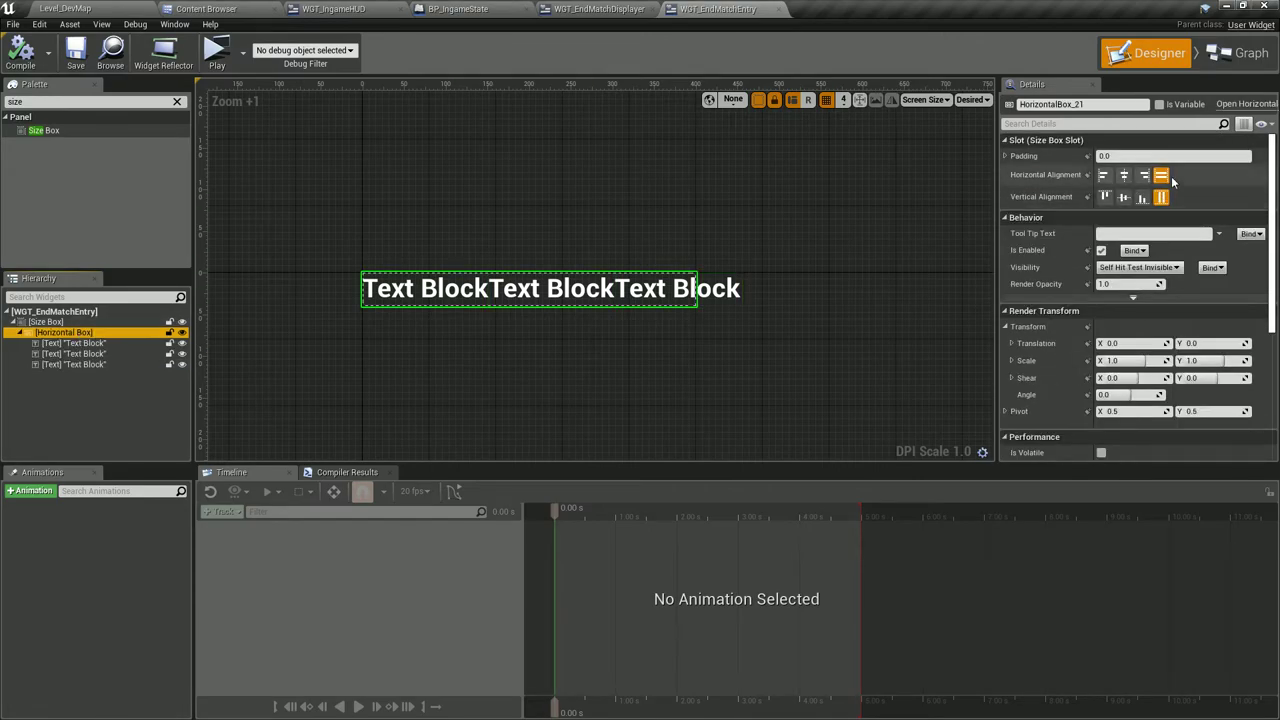
click(86, 345)
shift+click(86, 364)
scroll(1176, 255, down, 5)
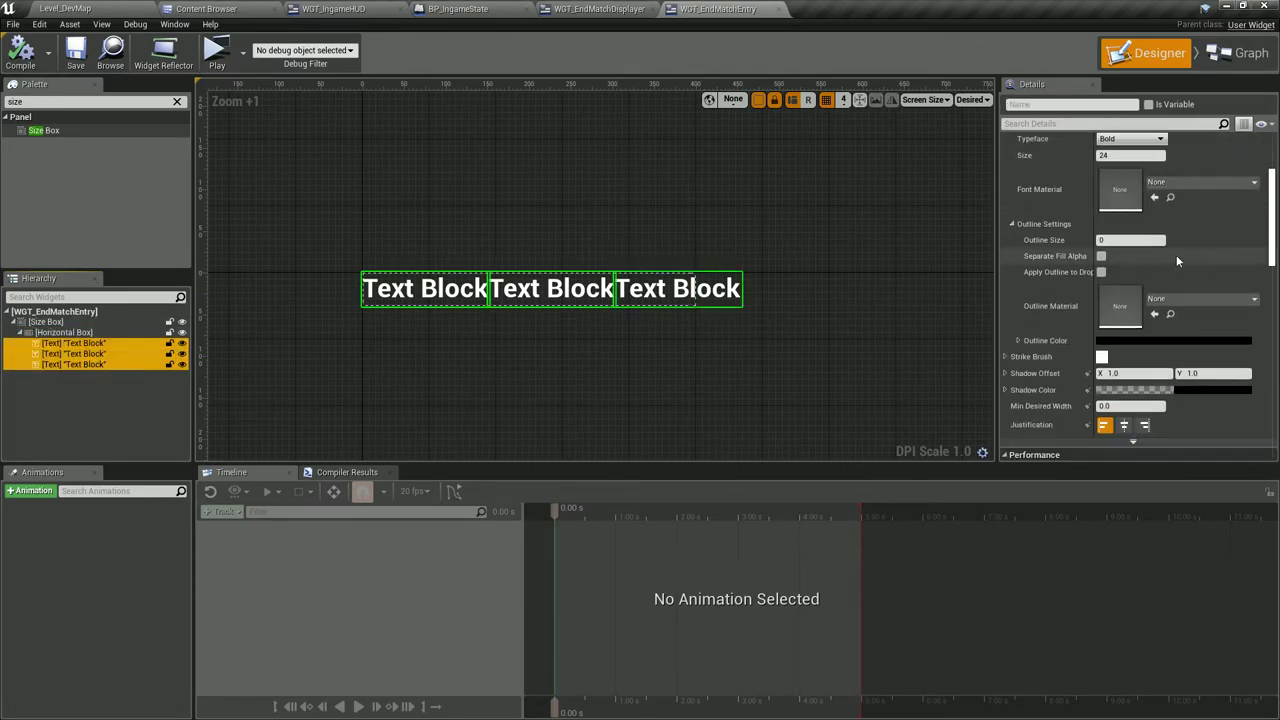
scroll(1160, 287, down, 5)
click(1135, 267)
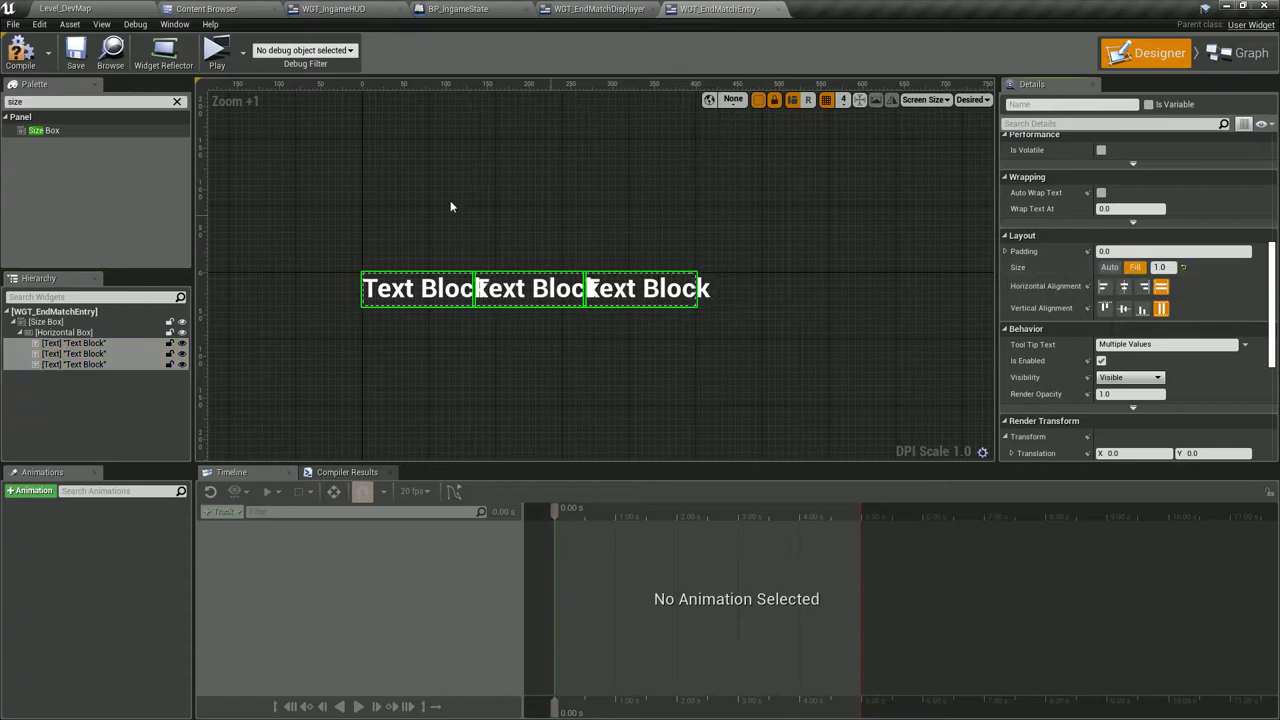
click(20, 50)
Give the text blocks Roboto Light at size 16 with centred justification.
scroll(1084, 293, up, 10)
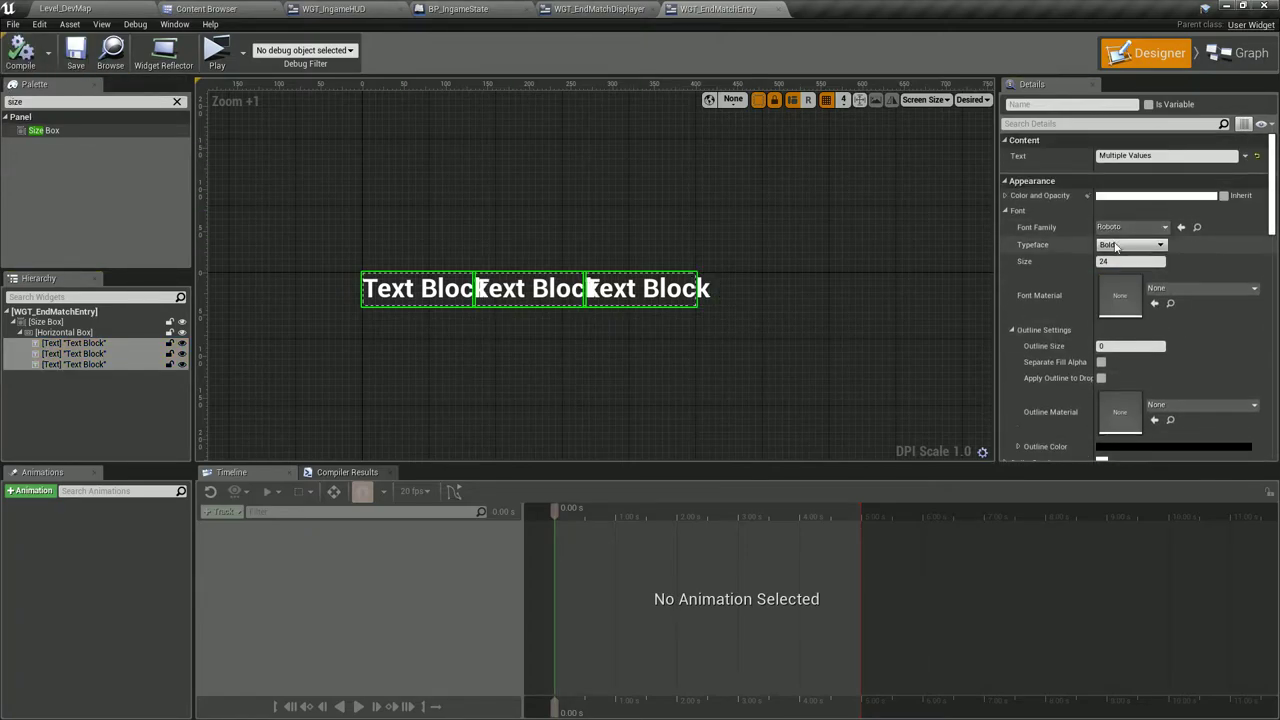
double_click(1130, 261)
text(16)
key(Return)
click(1130, 245)
click(1120, 285)
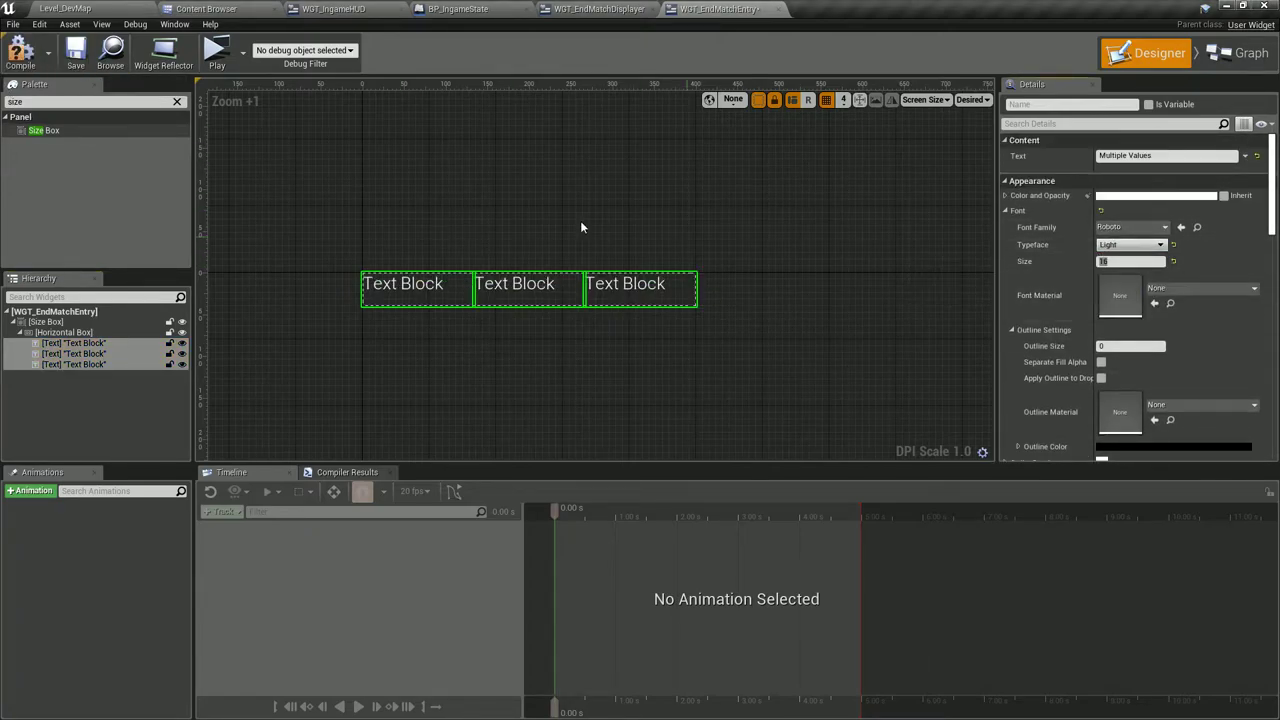
scroll(1147, 300, down, 5)
click(1124, 297)
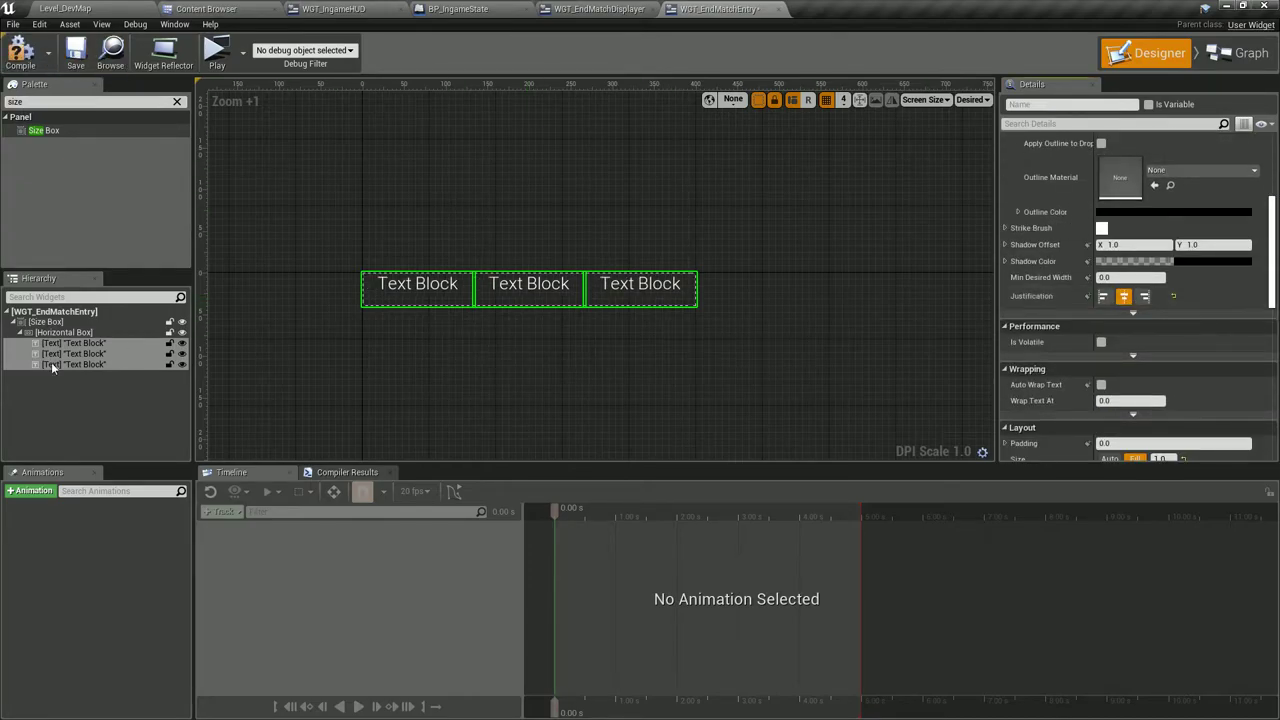
Centre the Horizontal Box horizontally and vertically, then make it fill the Size Box width.
click(64, 332)
scroll(1196, 215, down, 5)
scroll(1196, 215, up, 5)
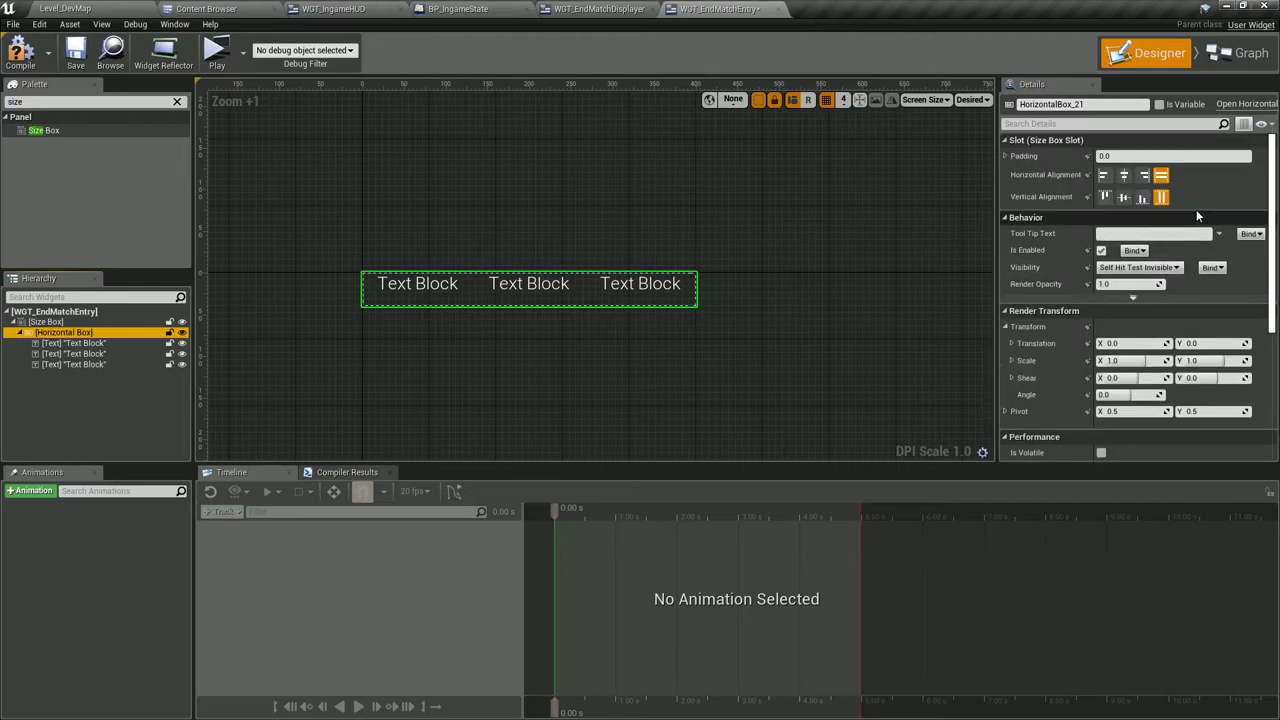
click(1124, 175)
click(1123, 197)
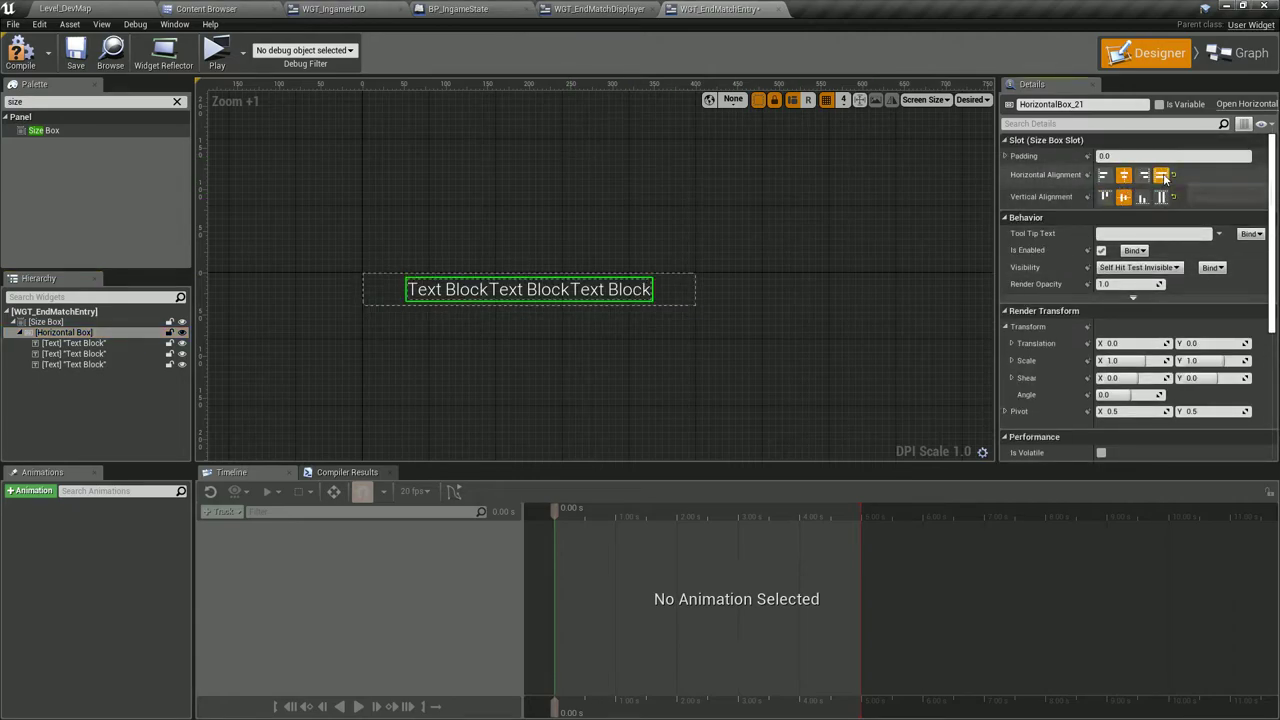
click(1161, 175)
Set the middle text block's text to 'Draw'.
click(283, 118)
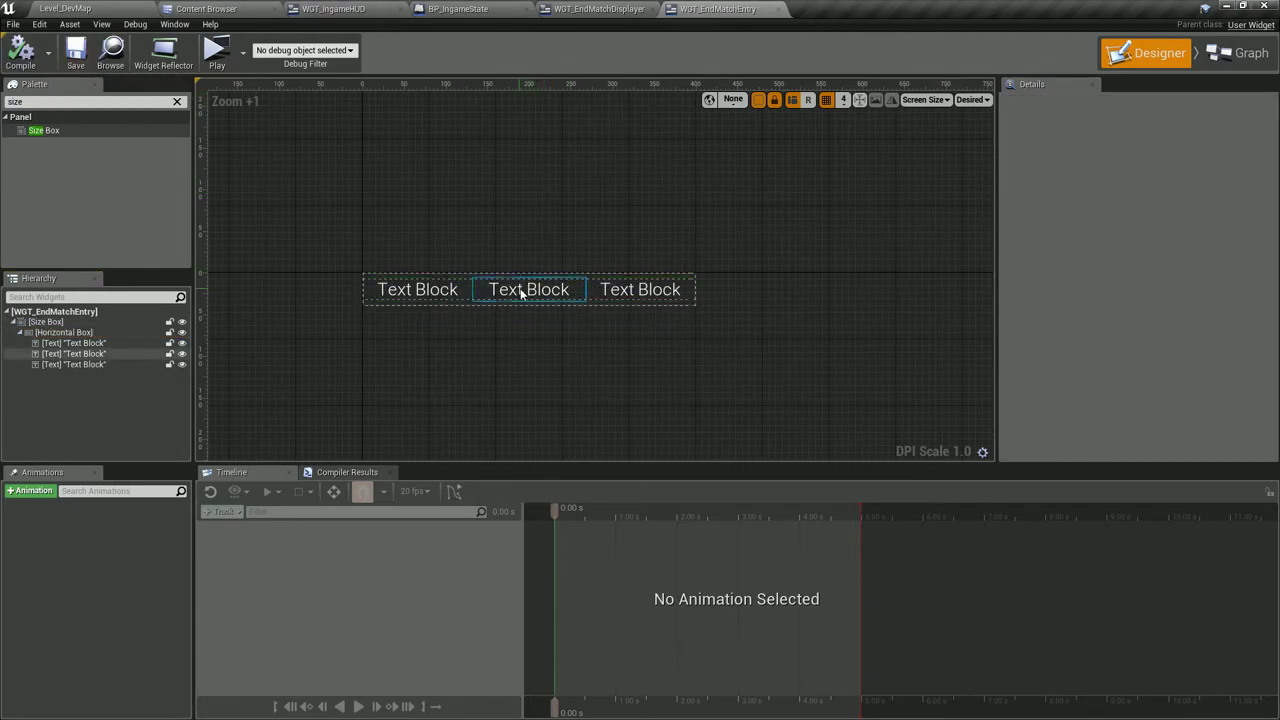
click(529, 289)
click(1150, 249)
text(Draw)
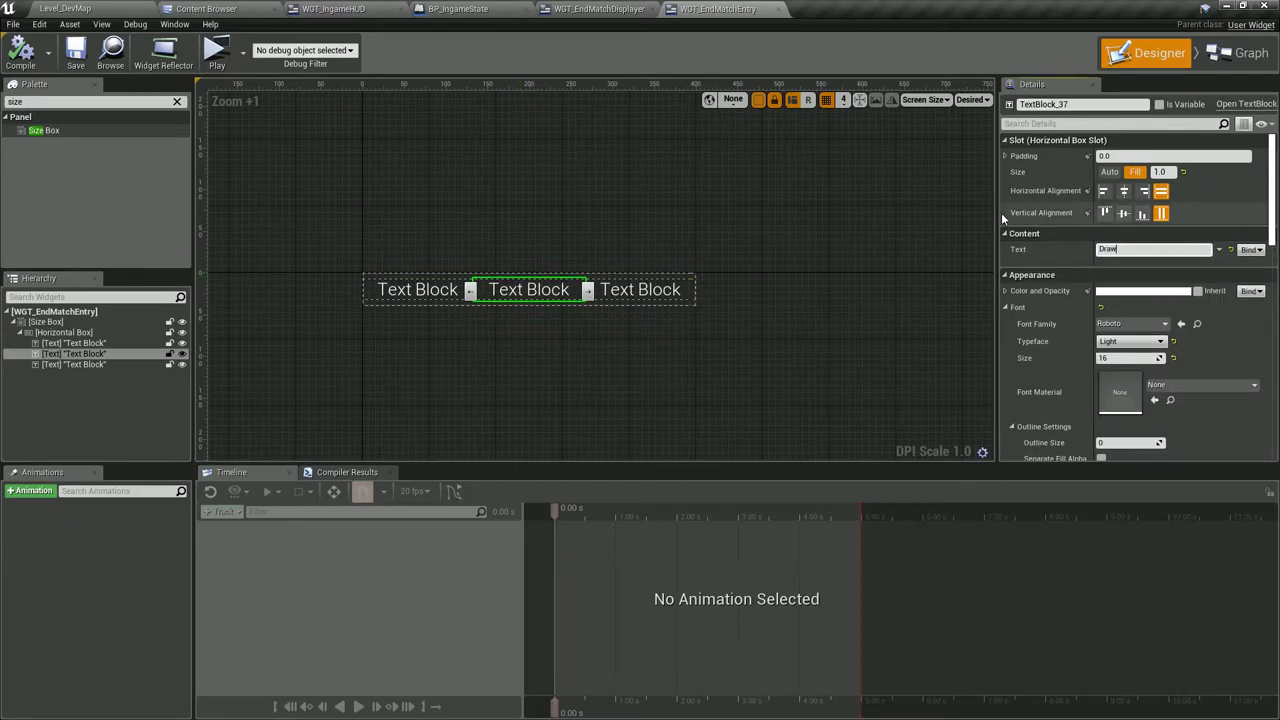
text( V)
text(S)
key(Return)
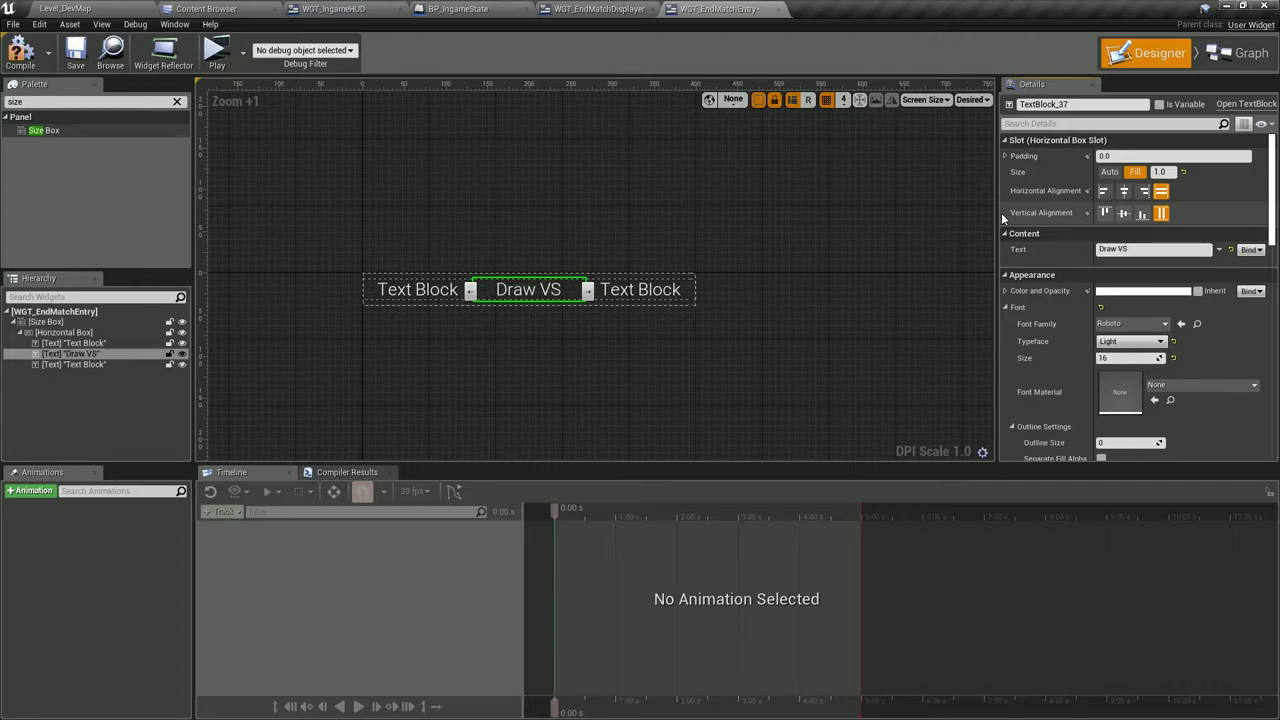
key(BackSpace)
key(BackSpace)
key(BackSpace)
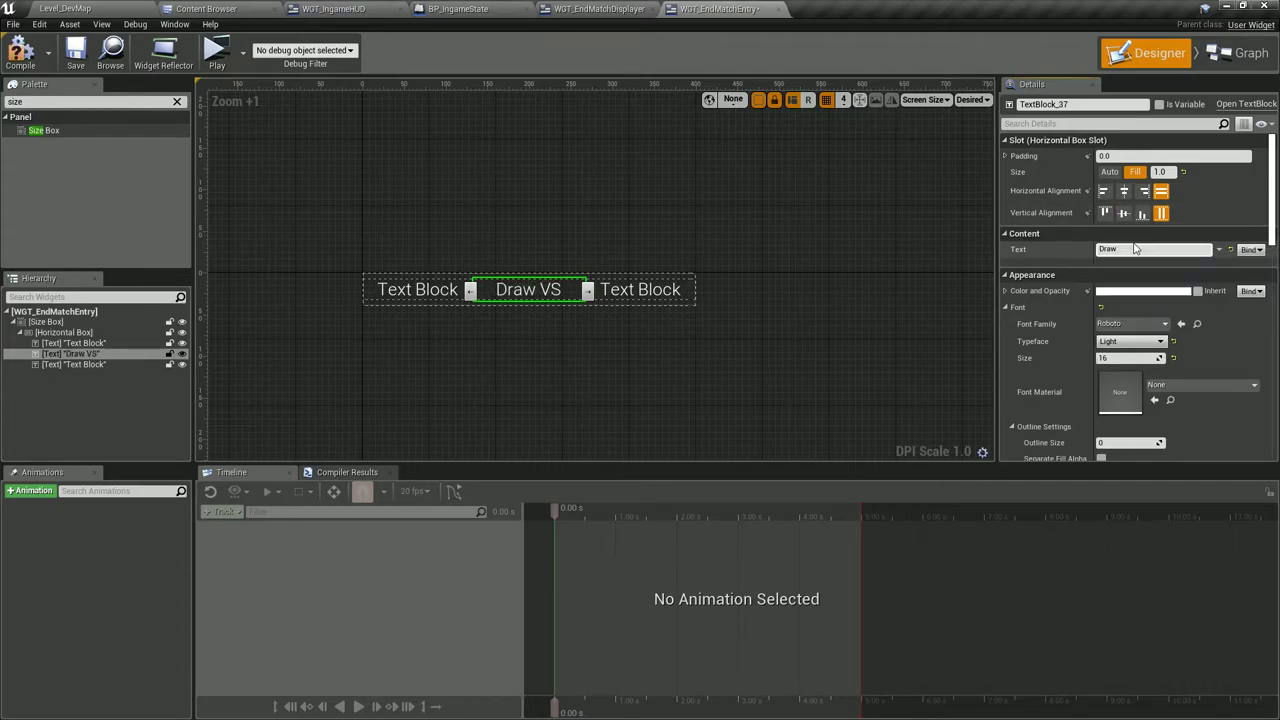
key(Return)
Label the outer blocks 'Player 1' and 'Player 2', then compile the widget.
click(560, 205)
click(435, 292)
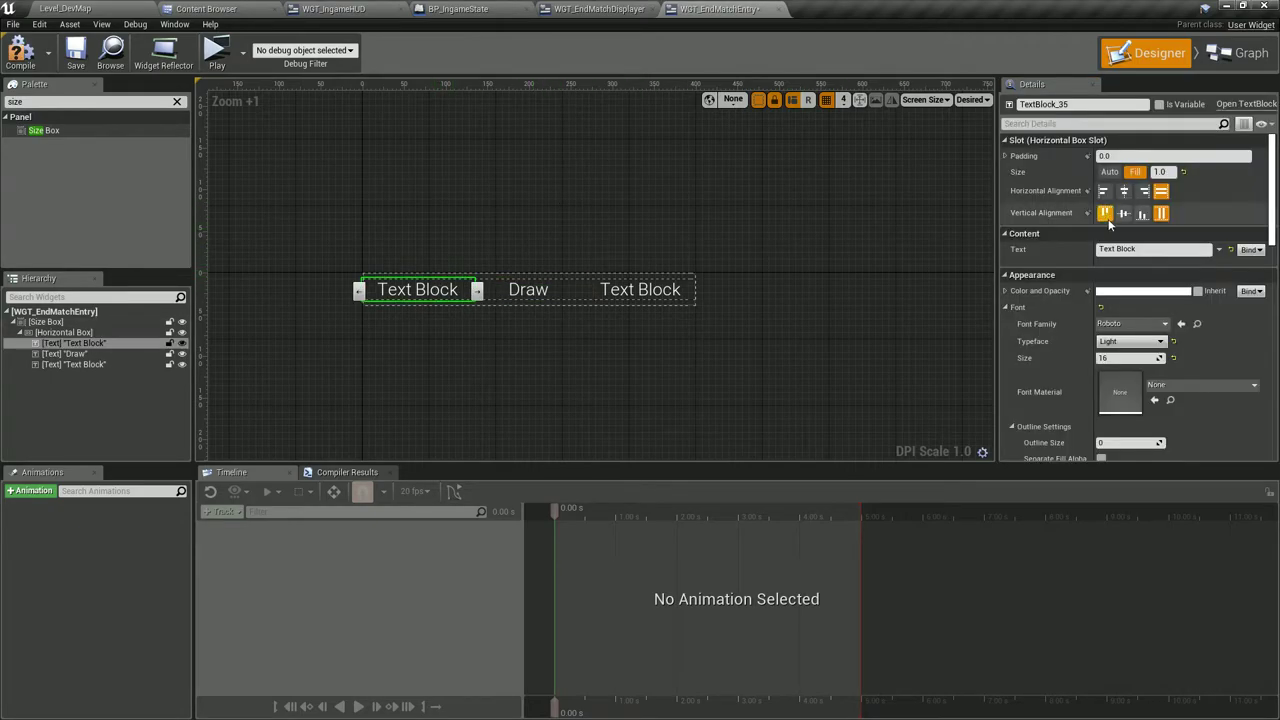
click(1150, 249)
text(Player 1)
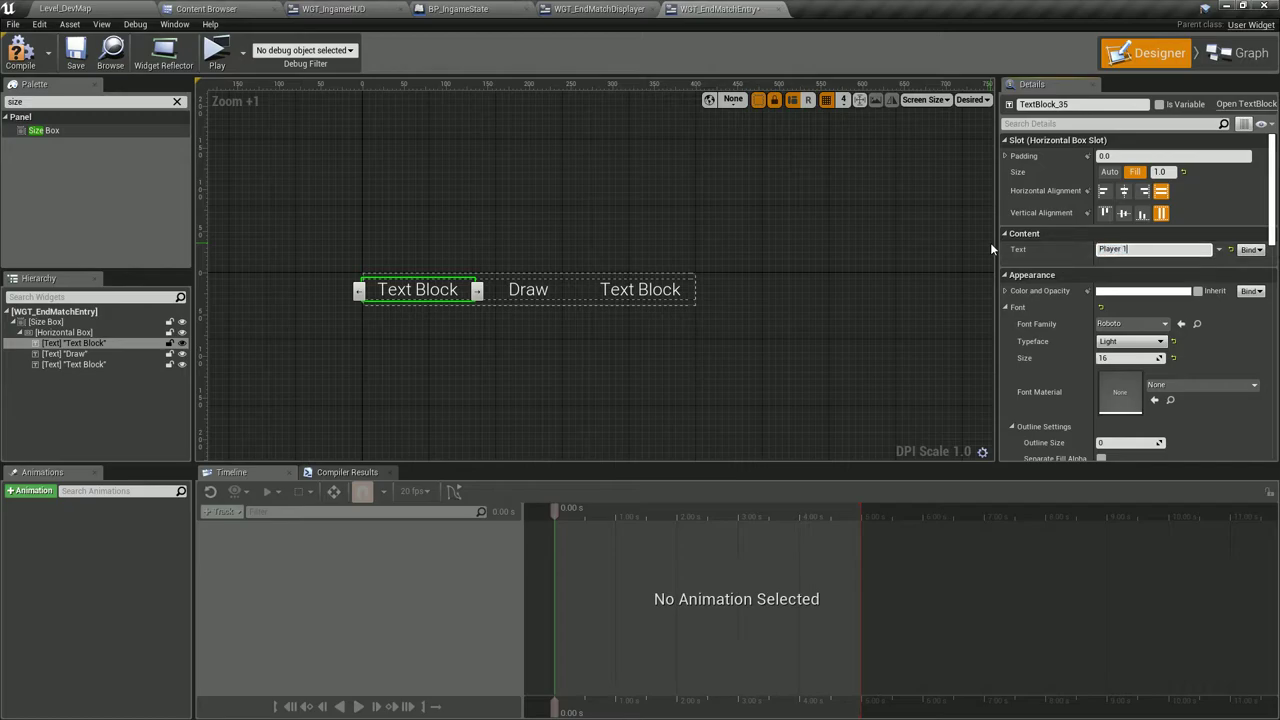
key(Return)
click(660, 290)
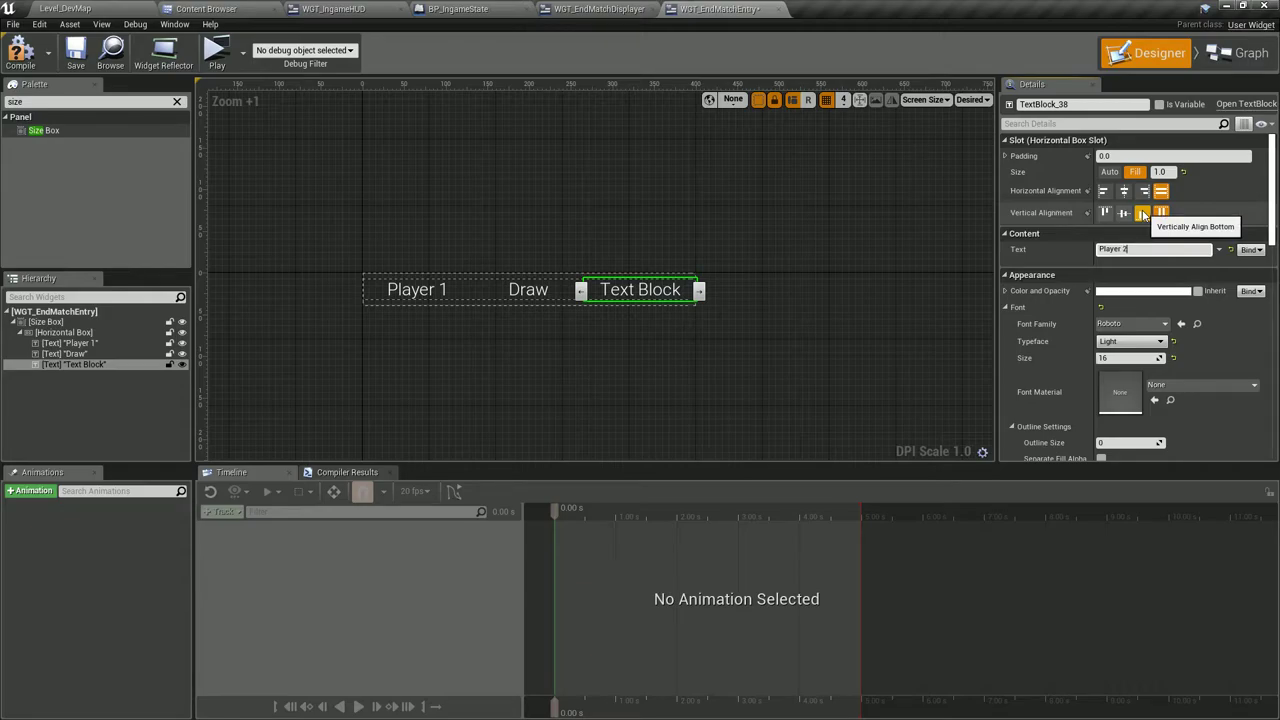
click(663, 188)
click(20, 50)
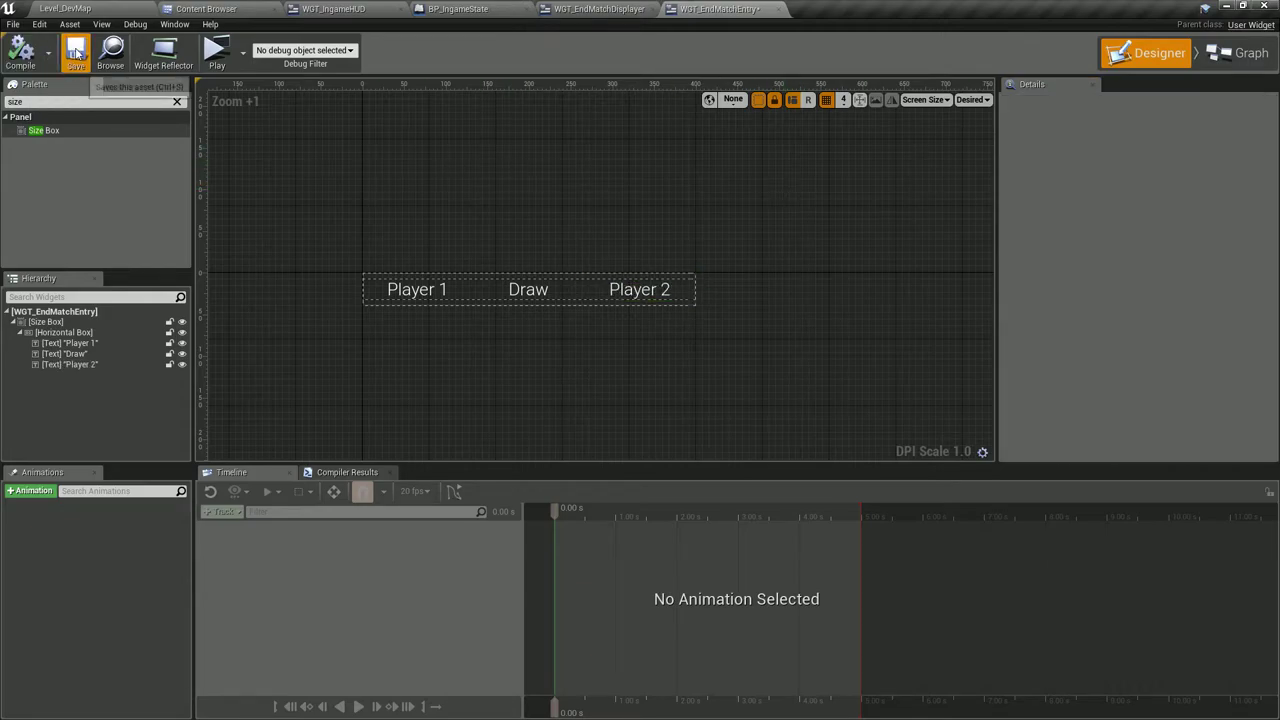
Create an animation named PopAnimation, rename it to SpawnAnimation, then compile and save the widget.
text(P)
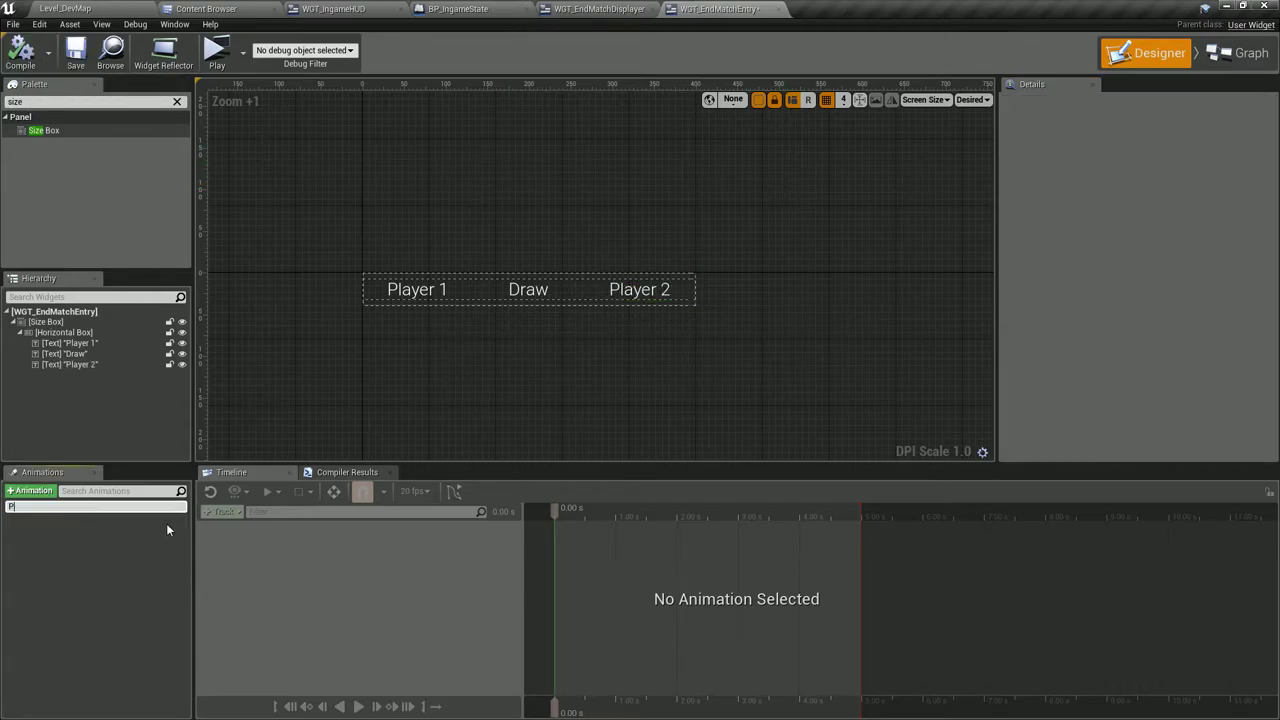
text(opAnimation)
key(Return)
double_click(30, 505)
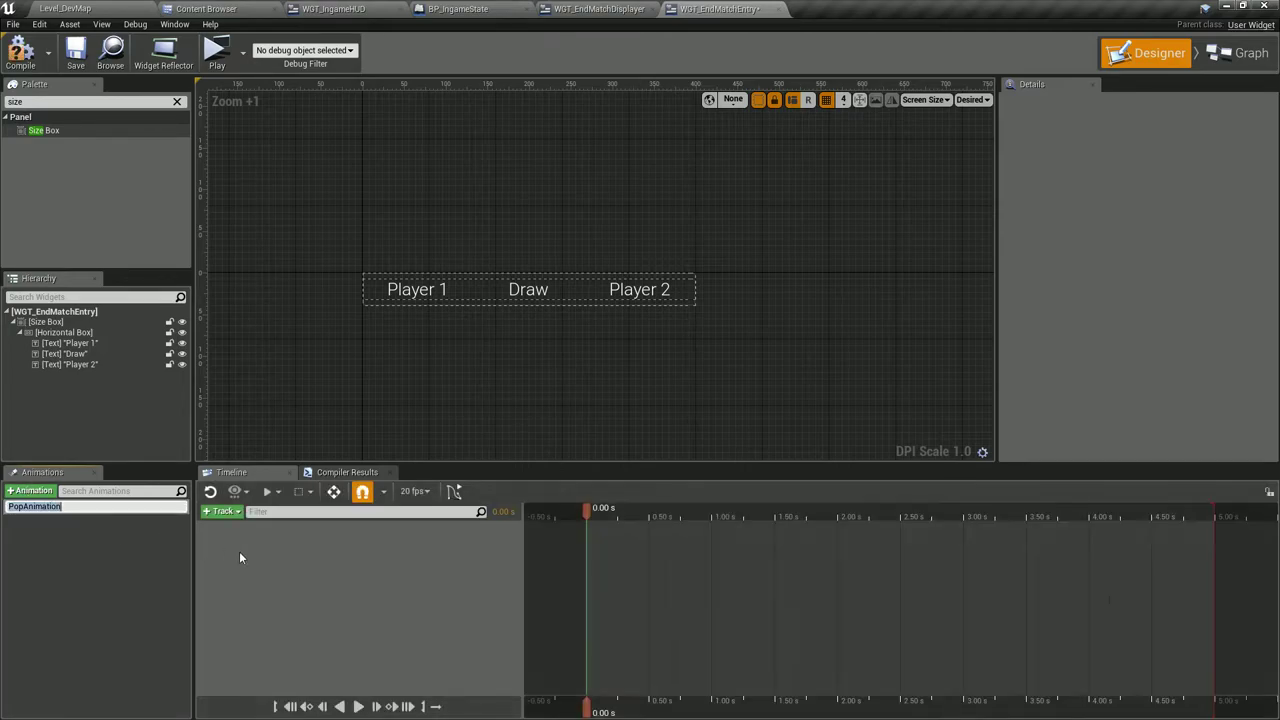
text(SpawnAnimati)
text(on)
key(Return)
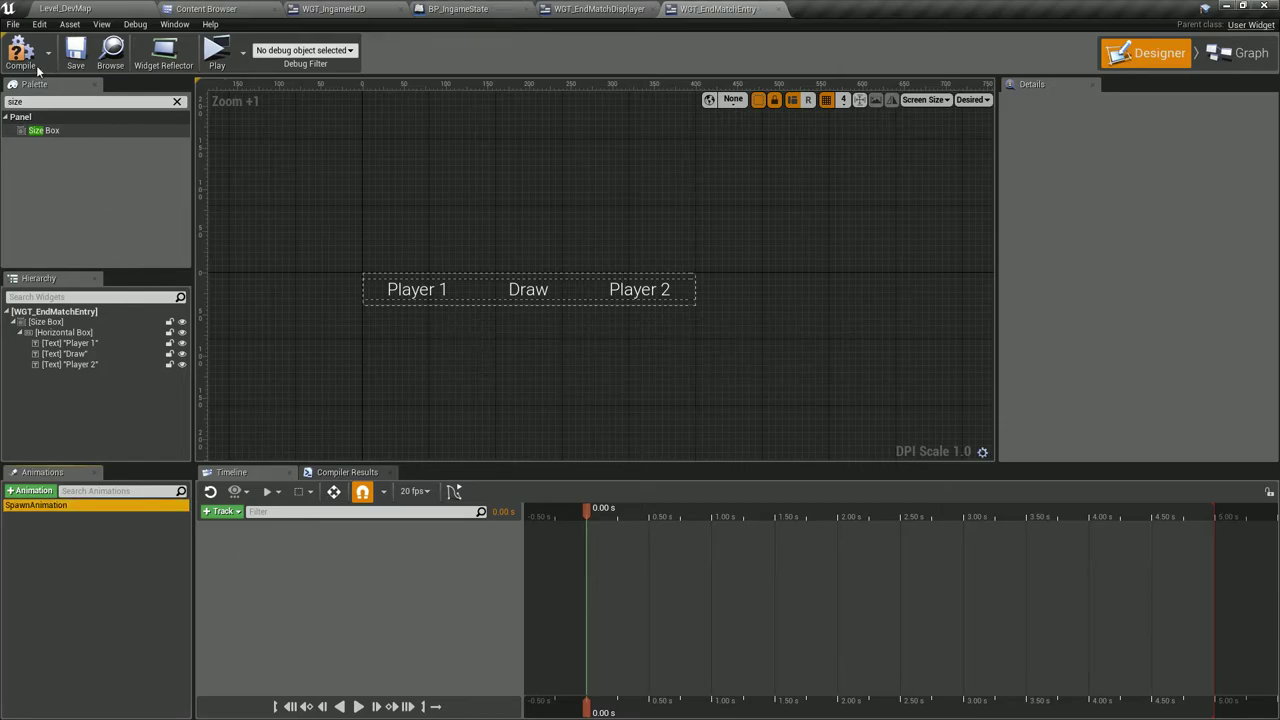
click(34, 62)
click(70, 52)
Add a Render Opacity track for the entry widget, keyed 1.0 at 2 s and 0.0 at 3 s, and preview it.
click(83, 535)
click(66, 505)
click(222, 511)
mouse_move(330, 526)
click(402, 538)
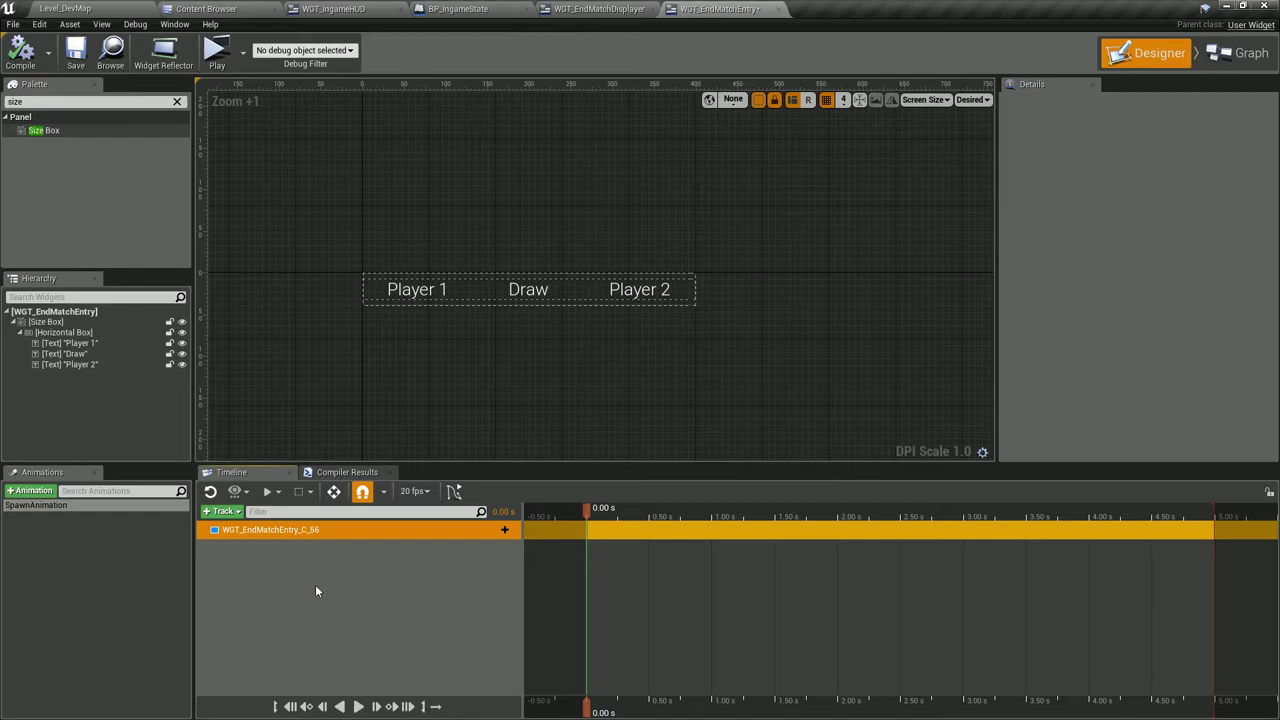
click(504, 529)
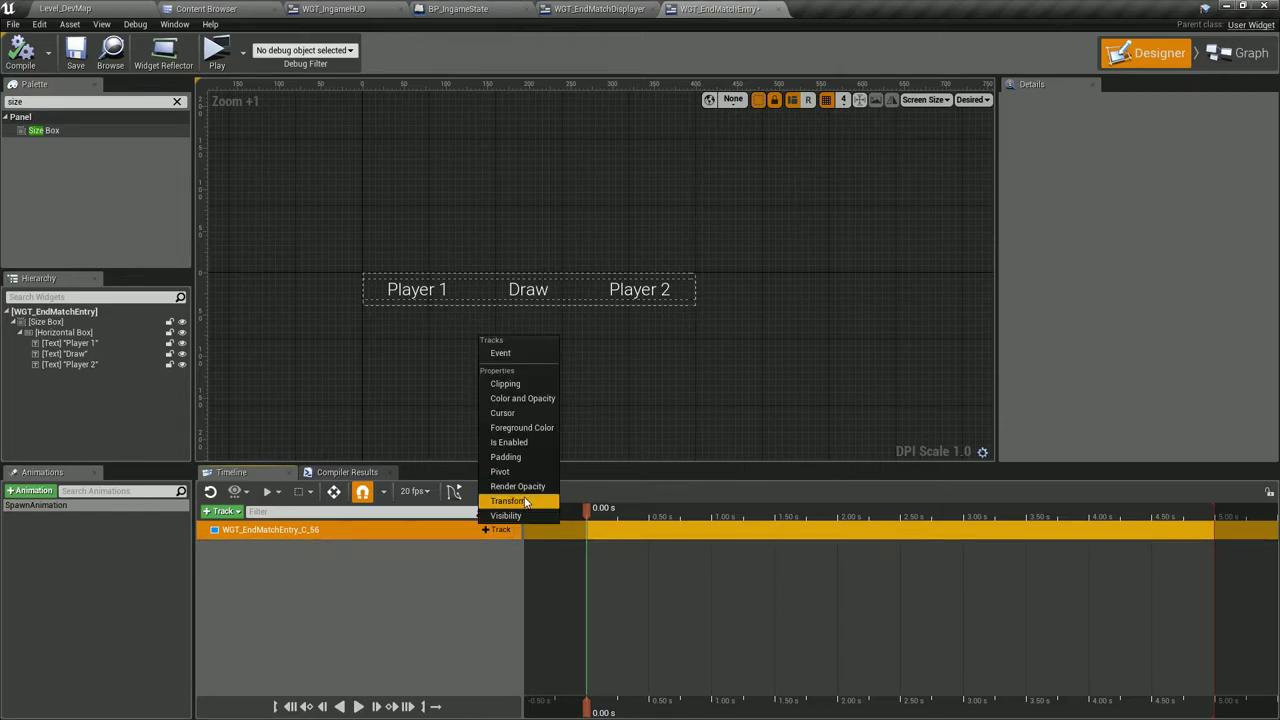
click(518, 486)
drag(587, 551, 970, 547)
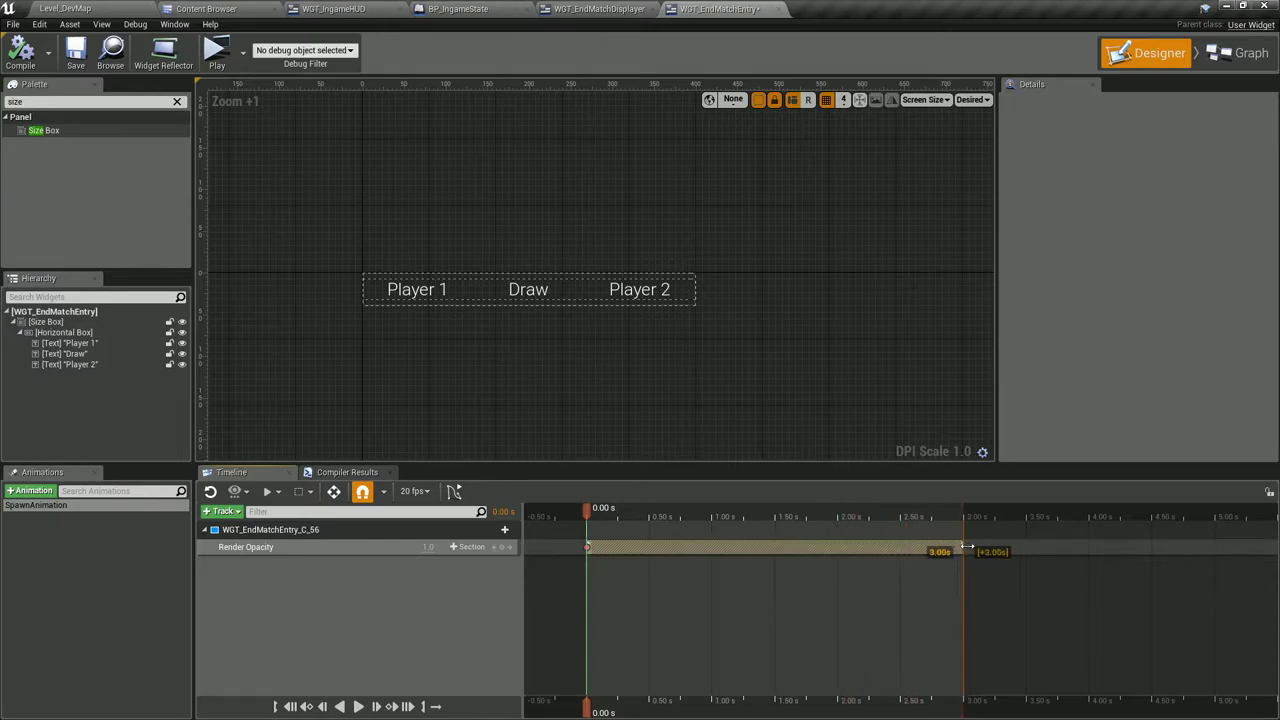
click(733, 686)
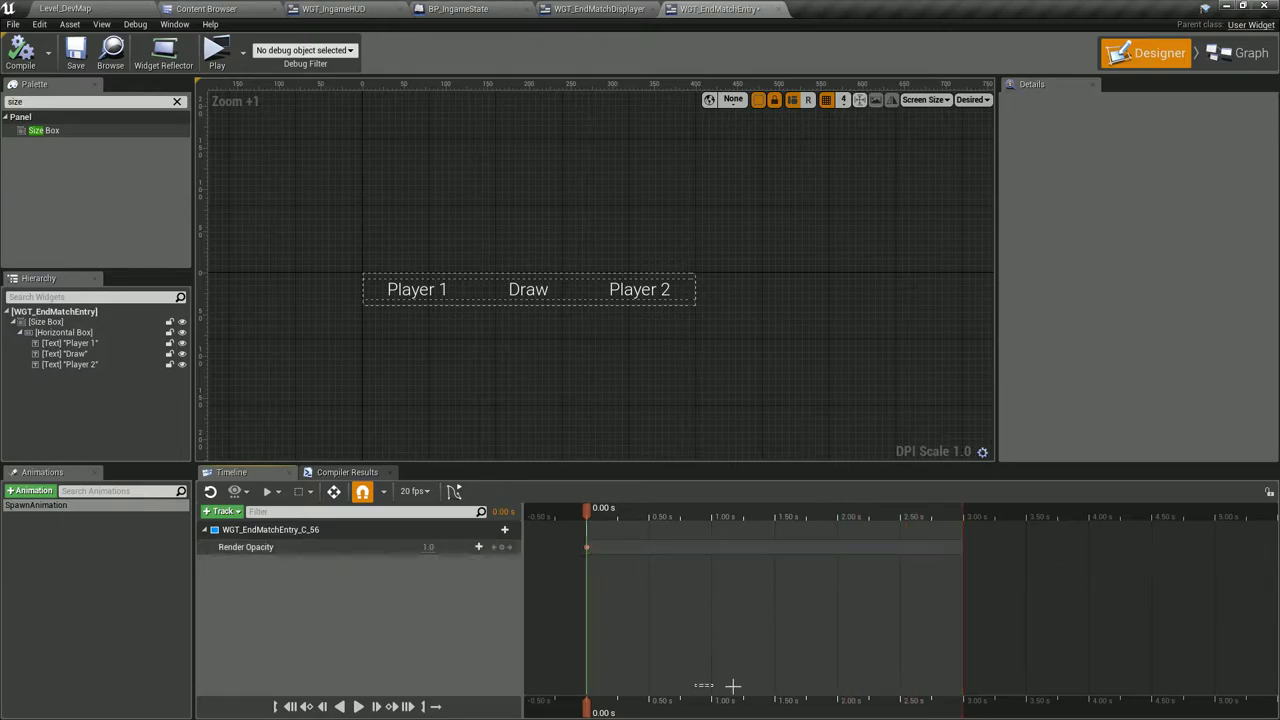
click(500, 547)
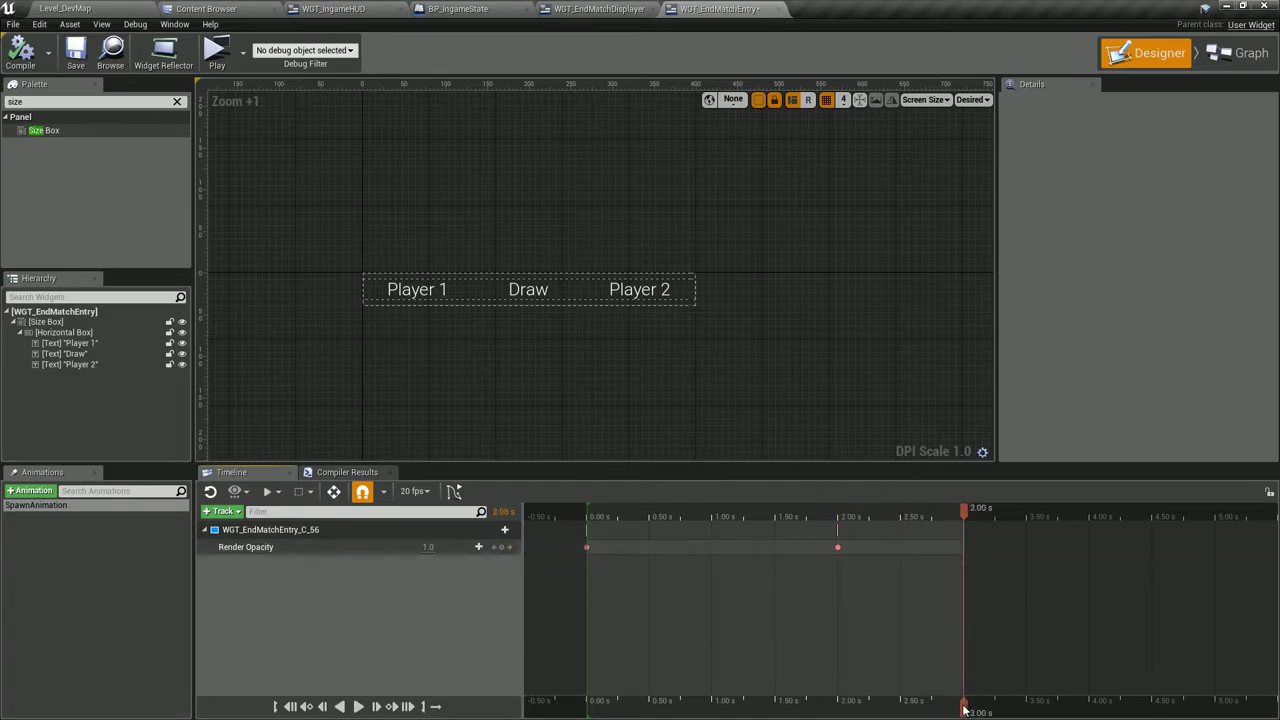
drag(430, 547, 422, 568)
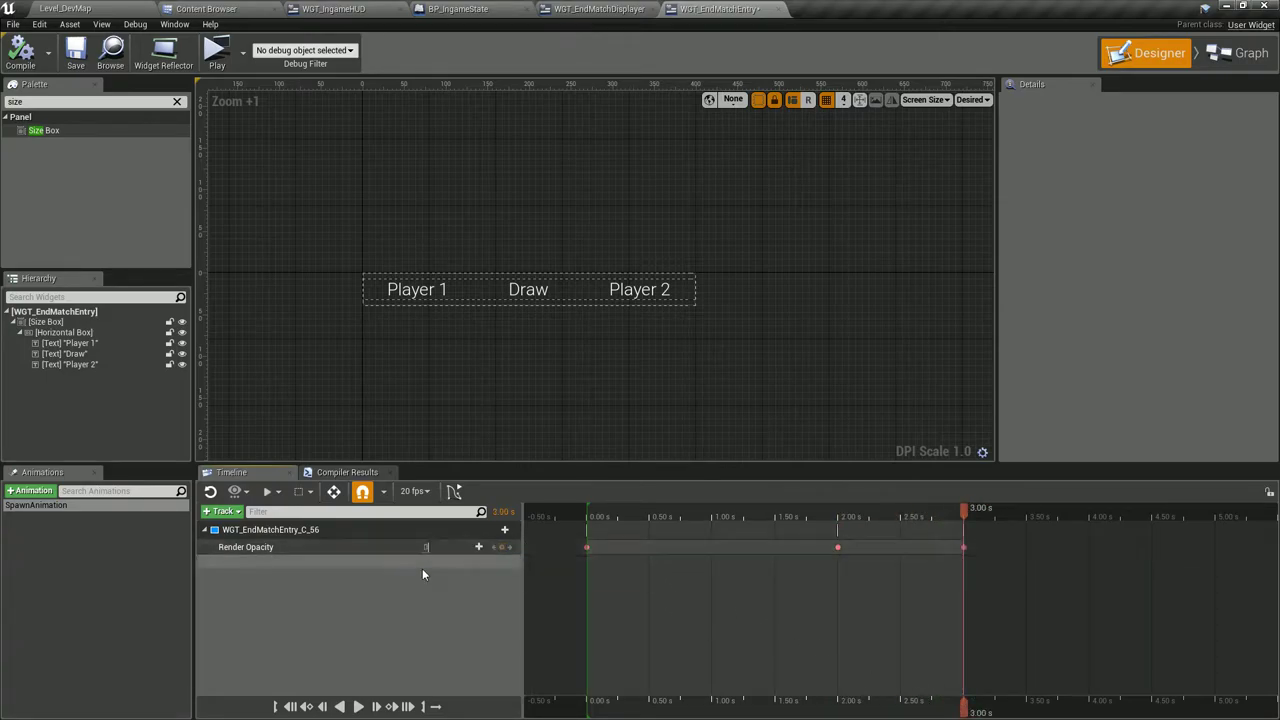
click(359, 707)
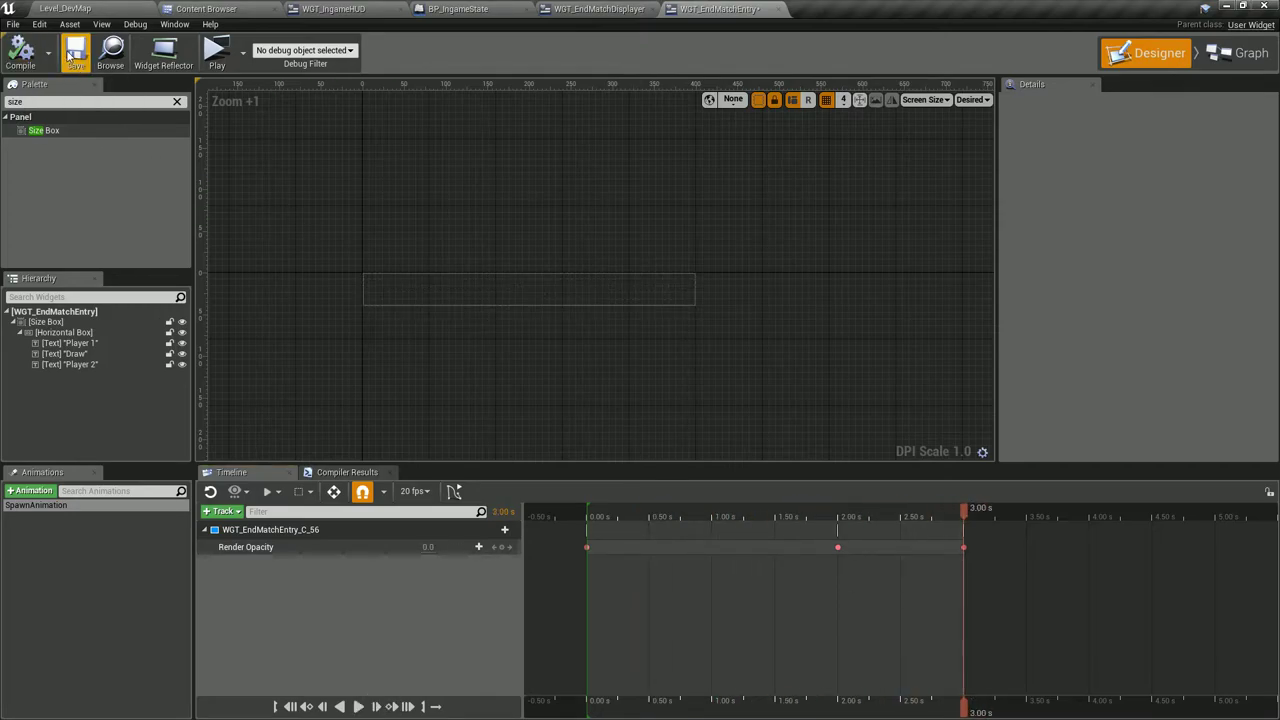
In the event graph, have Event Construct play SpawnAnimation through a Play Animation node.
click(1238, 53)
right_drag(829, 220, 615, 220)
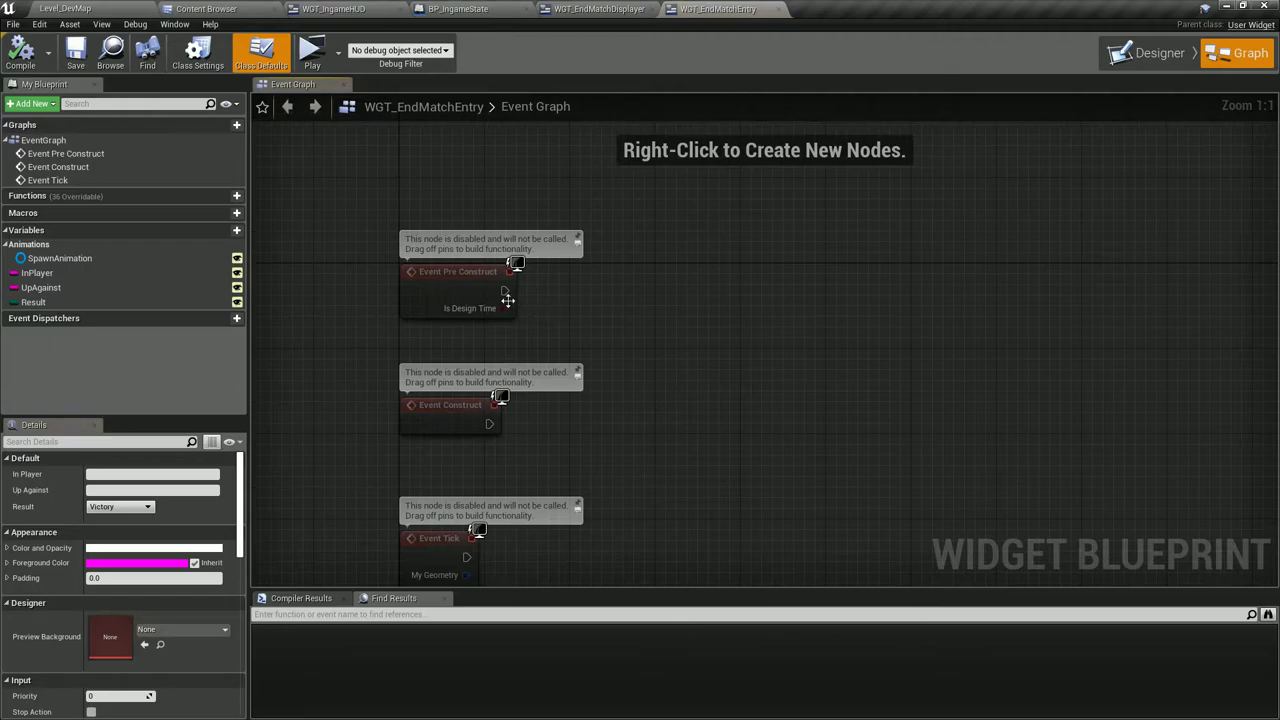
drag(506, 294, 506, 194)
drag(441, 405, 441, 311)
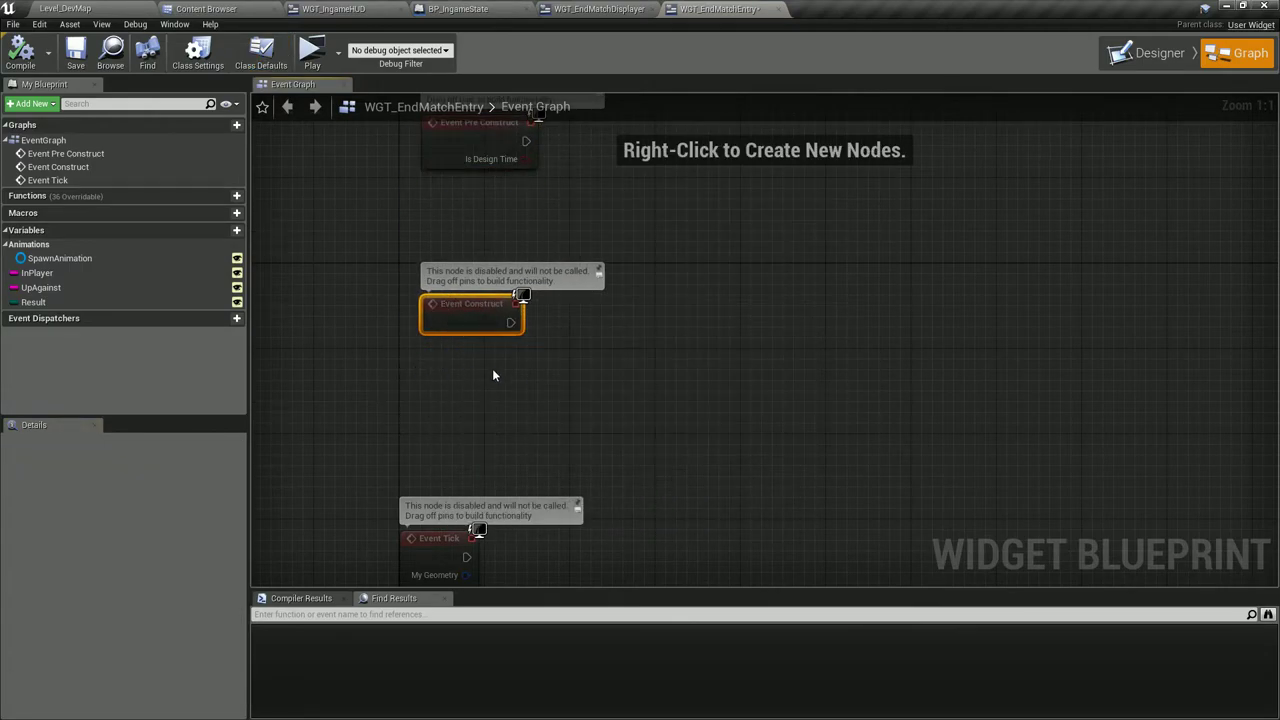
right_click(492, 375)
drag(60, 258, 442, 352)
click(480, 368)
mouse_move(526, 360)
mouse_down()
mouse_move(627, 337)
mouse_move(672, 280)
mouse_up()
text(play ani)
key(Return)
drag(511, 322, 681, 316)
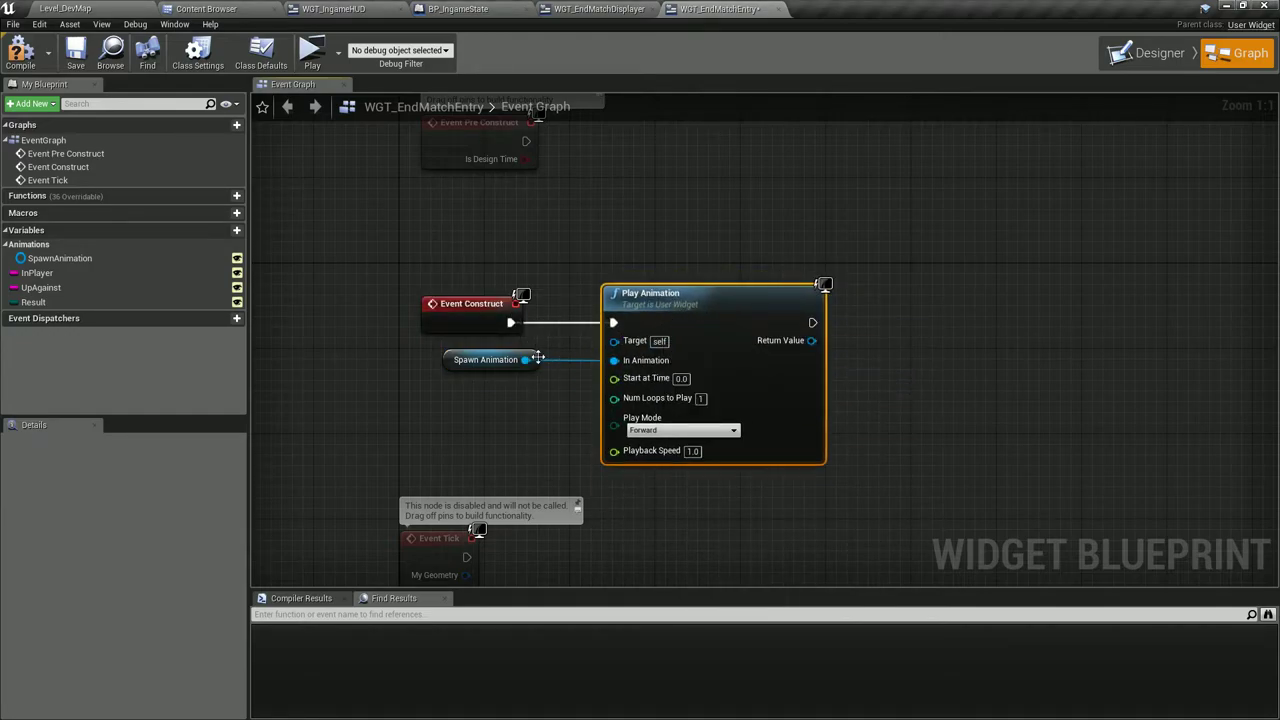
Follow Play Animation with a Delay set by SpawnAnimation's Get End Time, then Remove from Parent.
drag(525, 360, 853, 363)
text(get end)
key(Return)
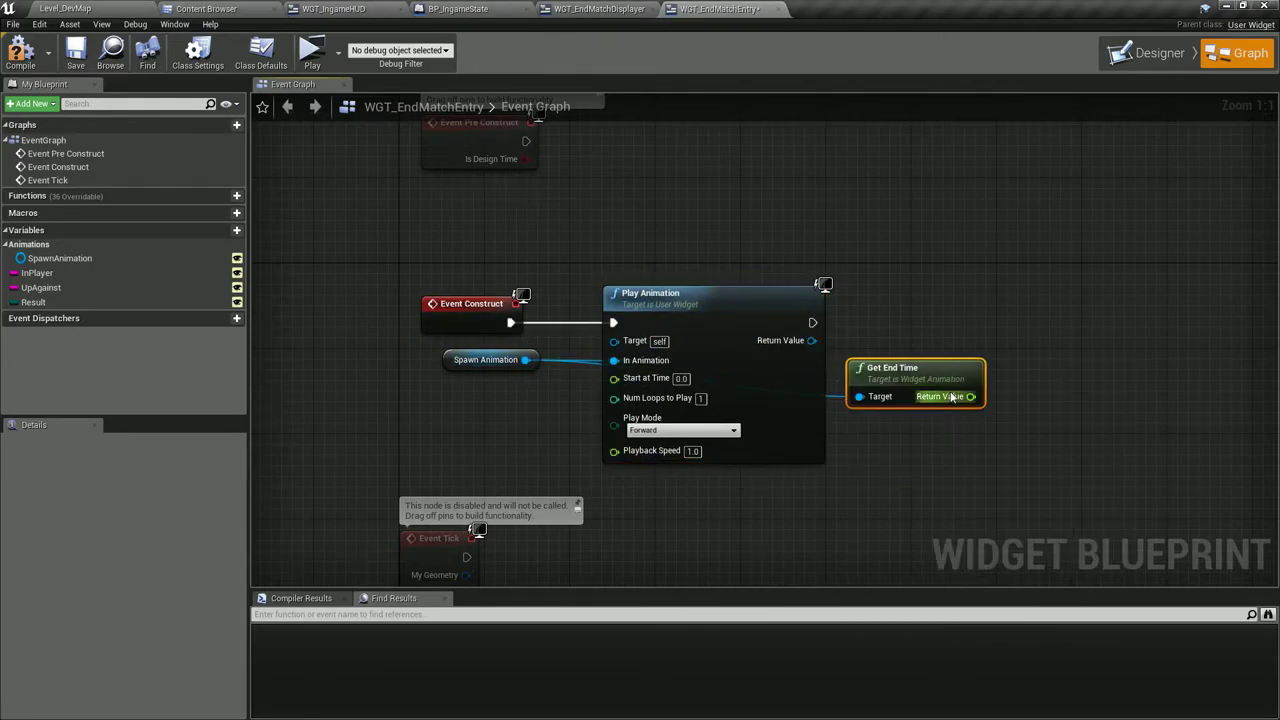
click(976, 306)
drag(812, 322, 987, 329)
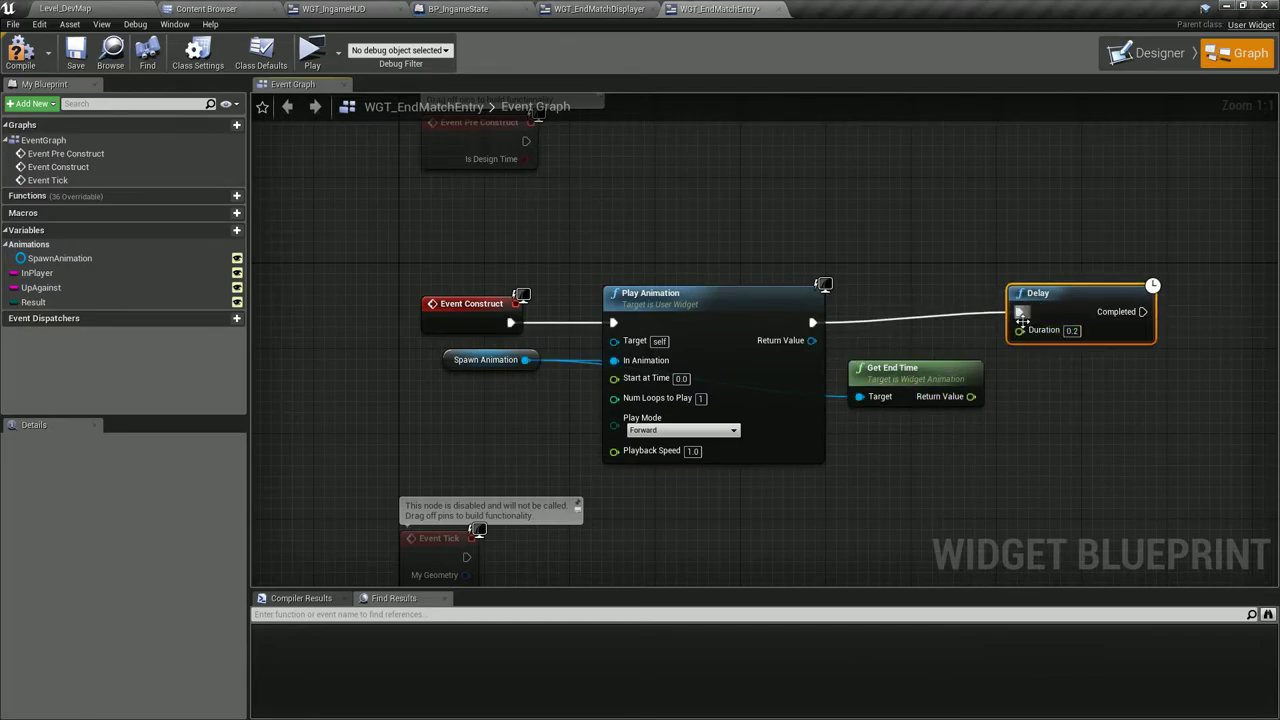
drag(971, 396, 985, 346)
right_drag(1122, 327, 931, 320)
drag(933, 315, 1007, 323)
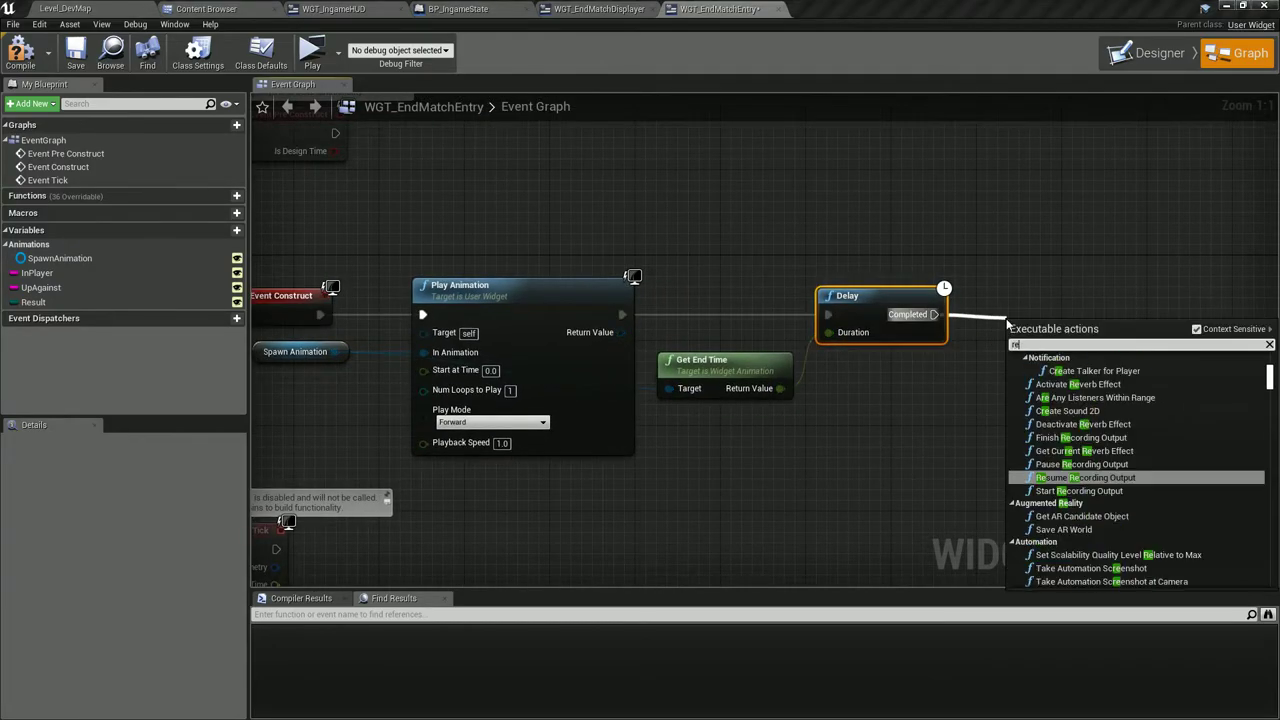
text(remove from)
key(Return)
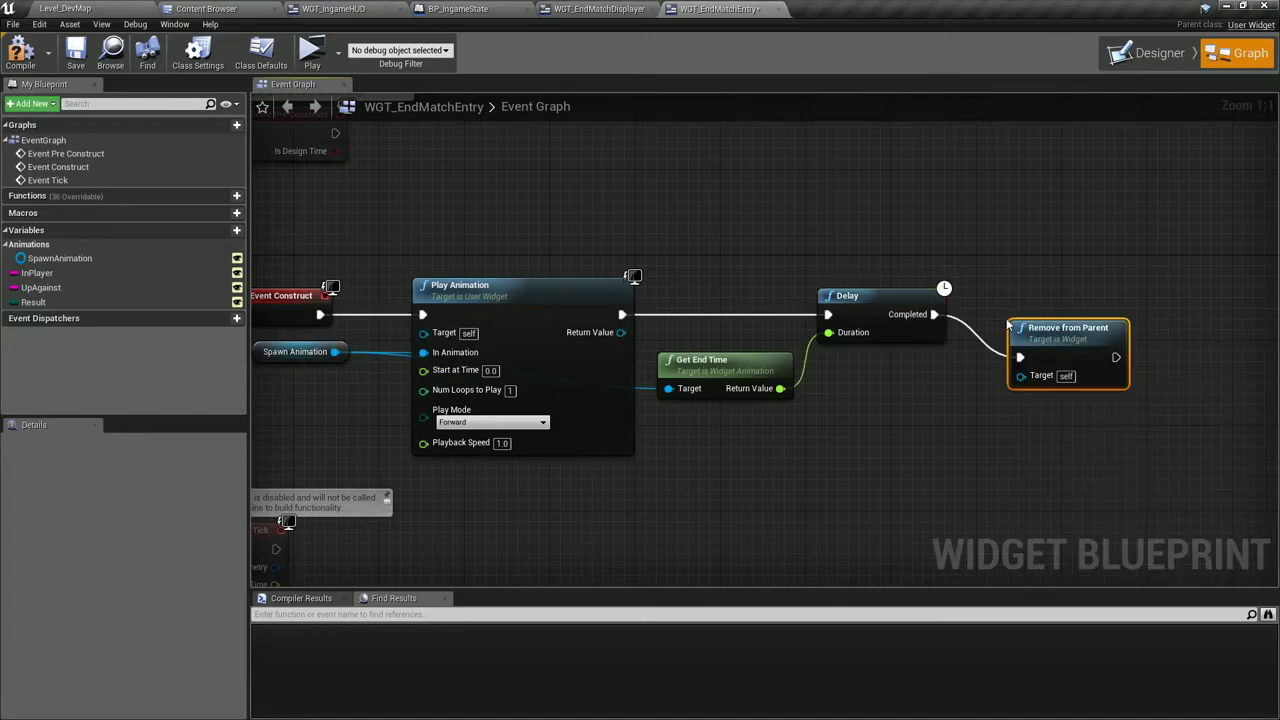
right_drag(805, 226, 932, 120)
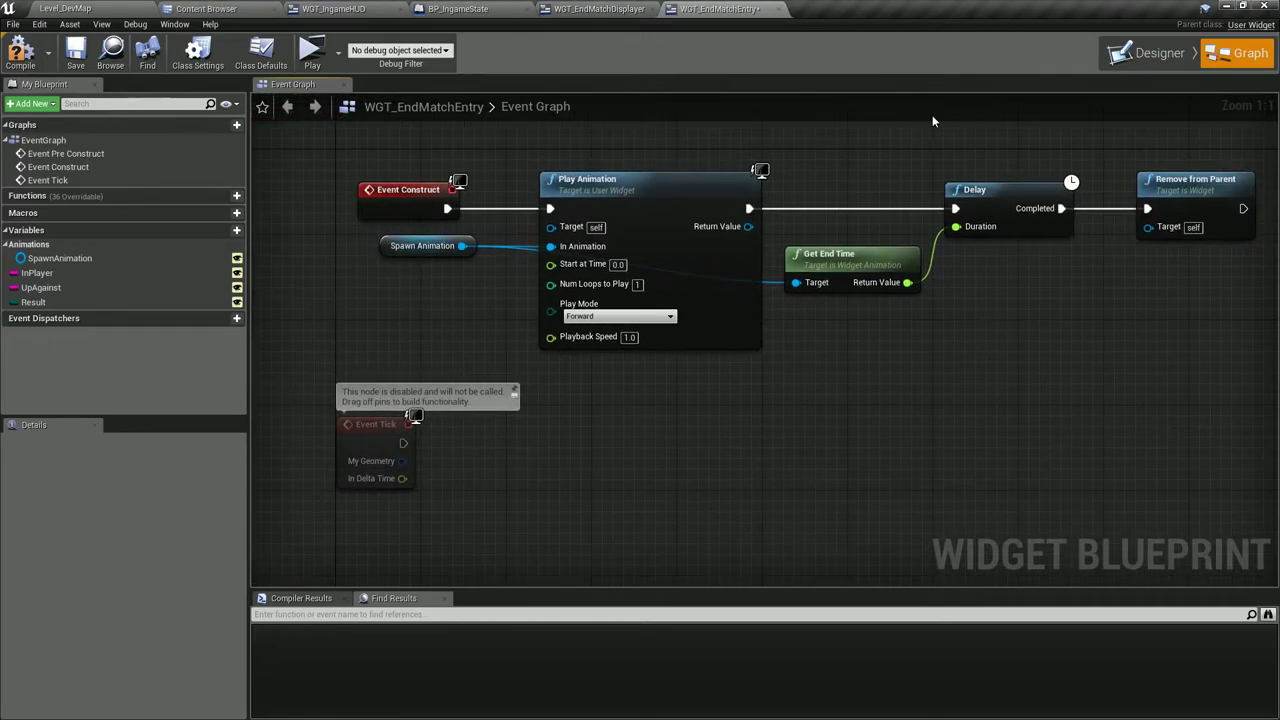
right_drag(467, 114, 484, 252)
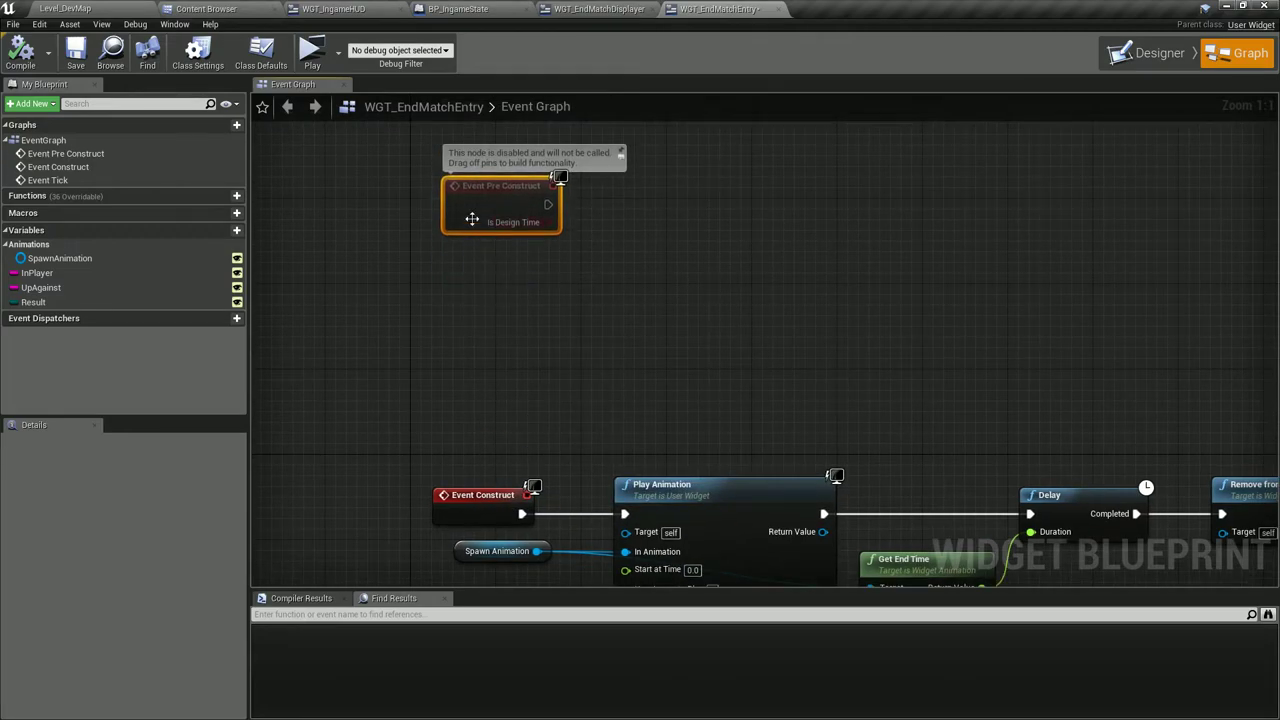
Drop InPlayer, UpAgainst and Result variable getters into the event graph.
click(127, 276)
drag(127, 274, 412, 271)
drag(45, 288, 428, 318)
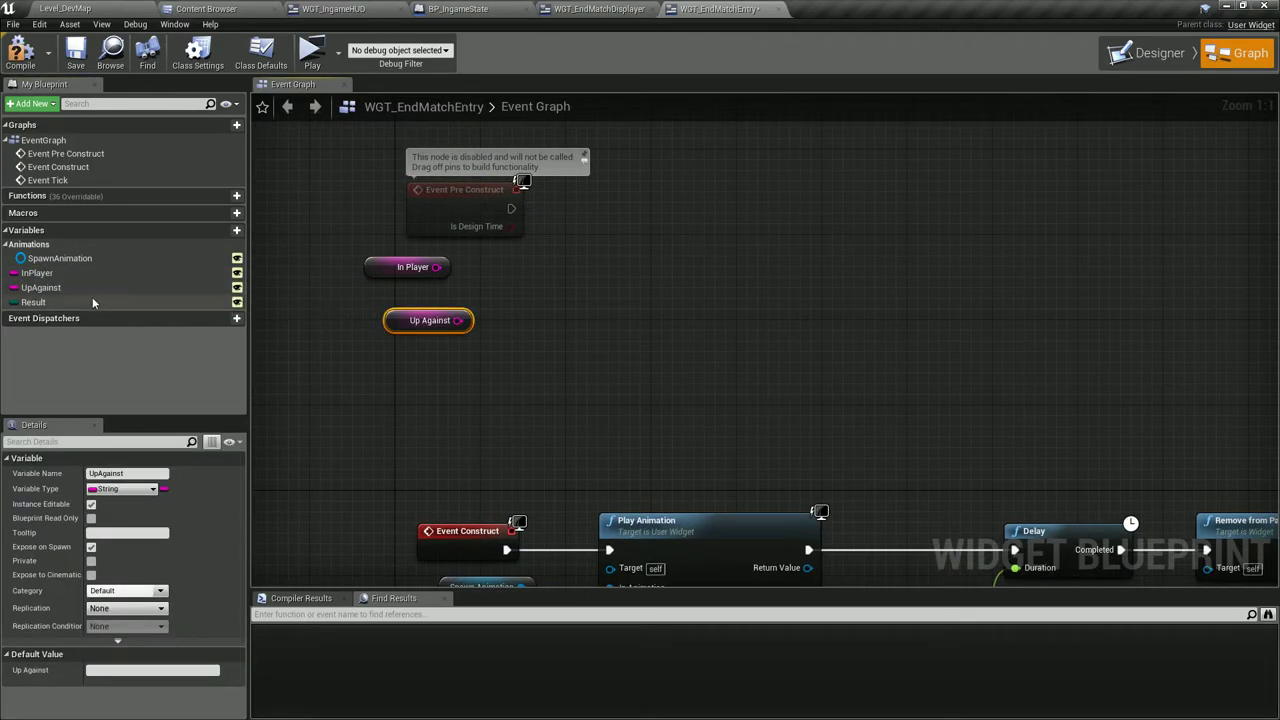
drag(92, 300, 450, 371)
In Designer, rename the text blocks to Text_InPlayer, Text_Result and Text_UpAgainst.
click(1155, 50)
click(652, 295)
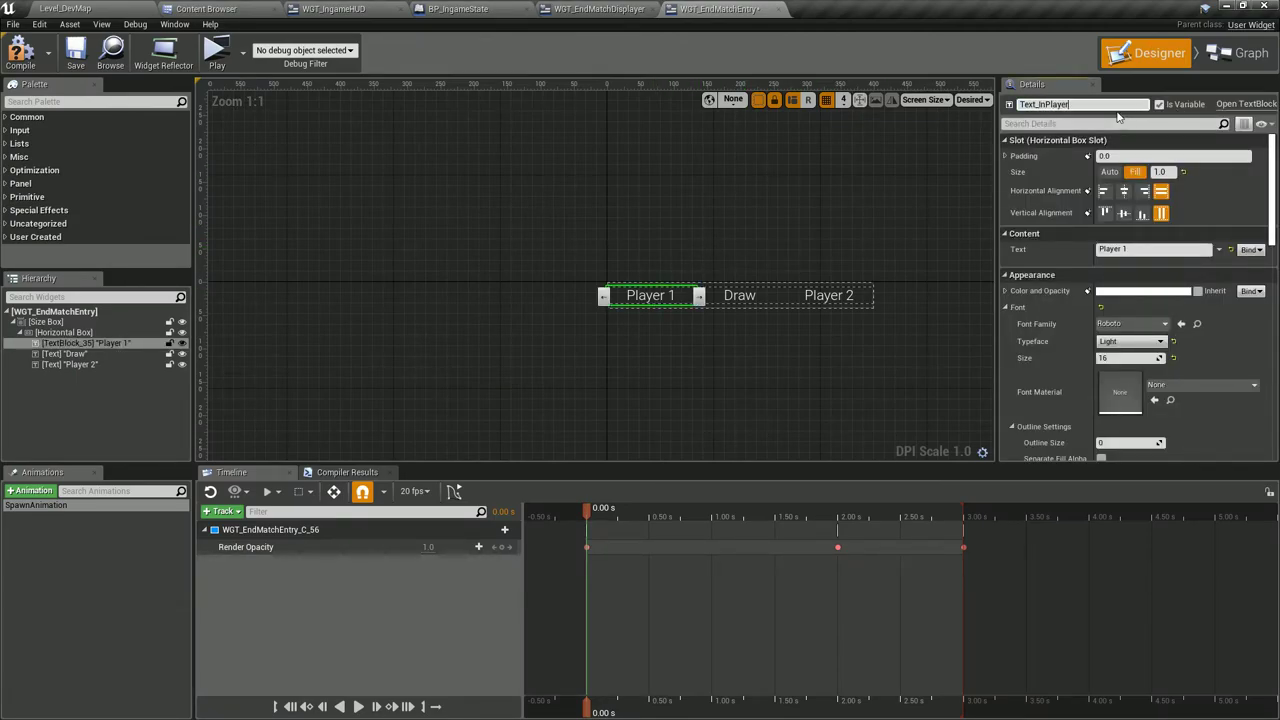
click(850, 305)
text(Text_UpAgainst)
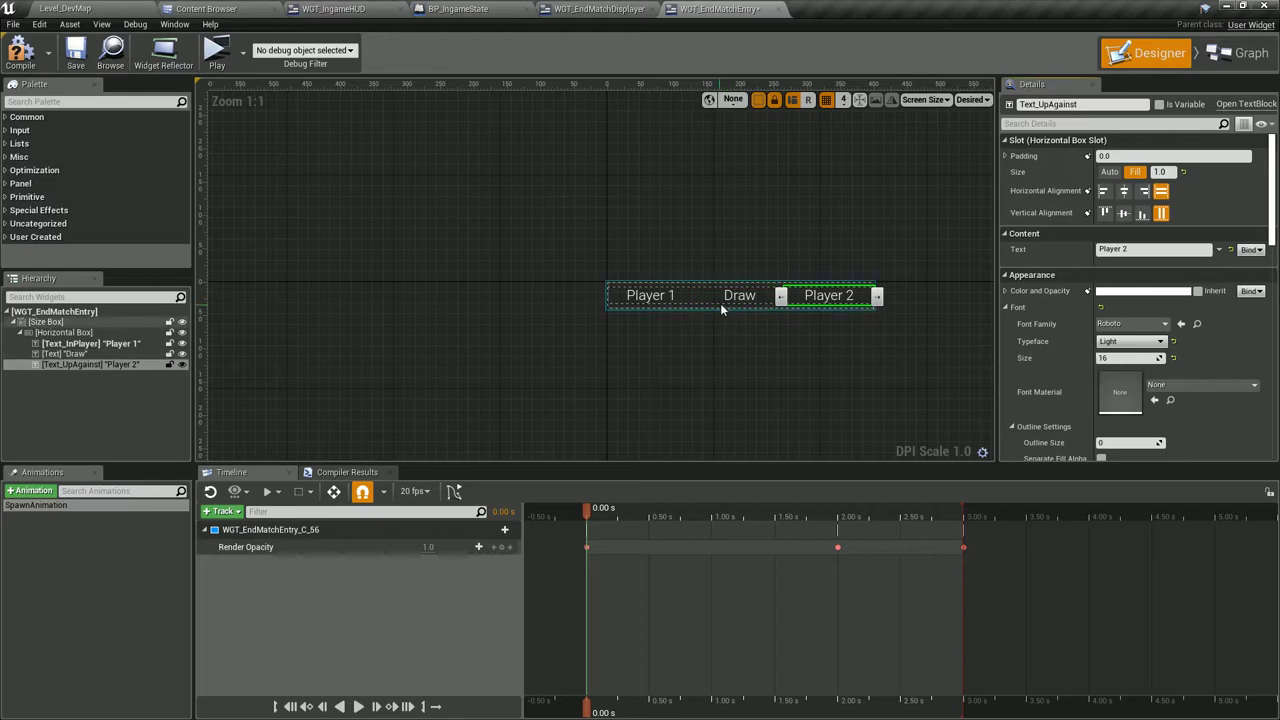
click(738, 296)
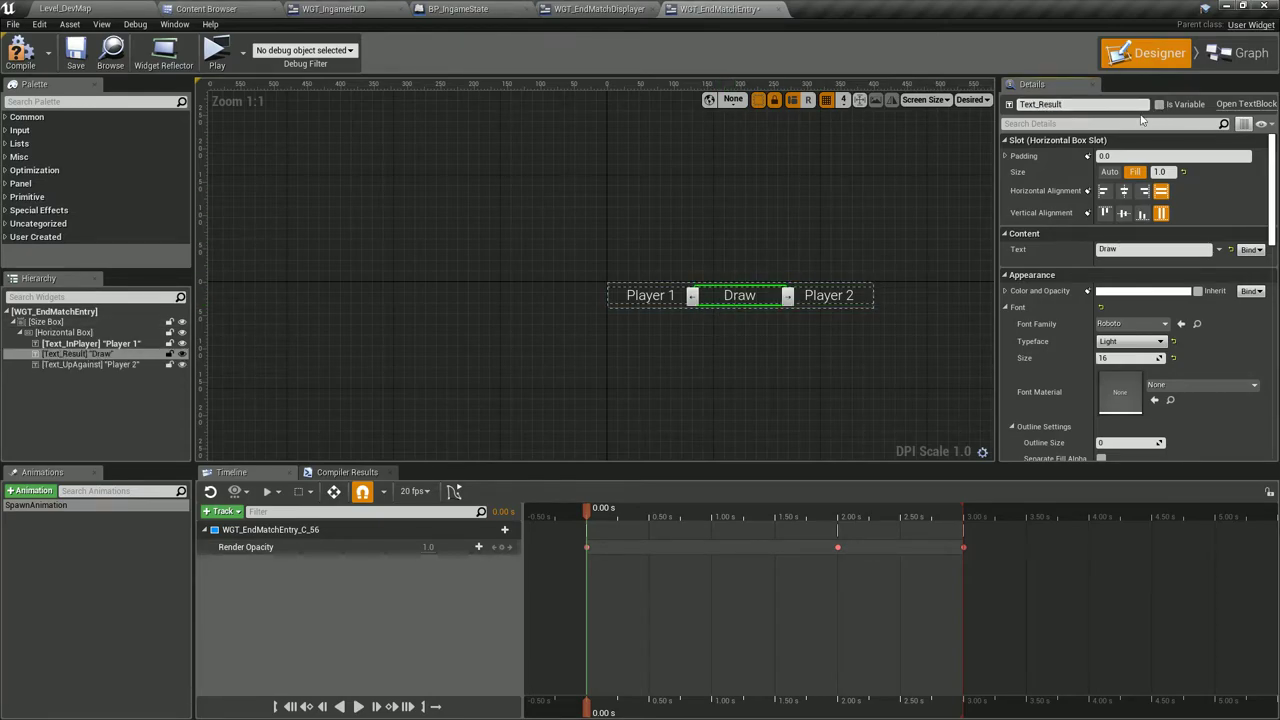
click(135, 364)
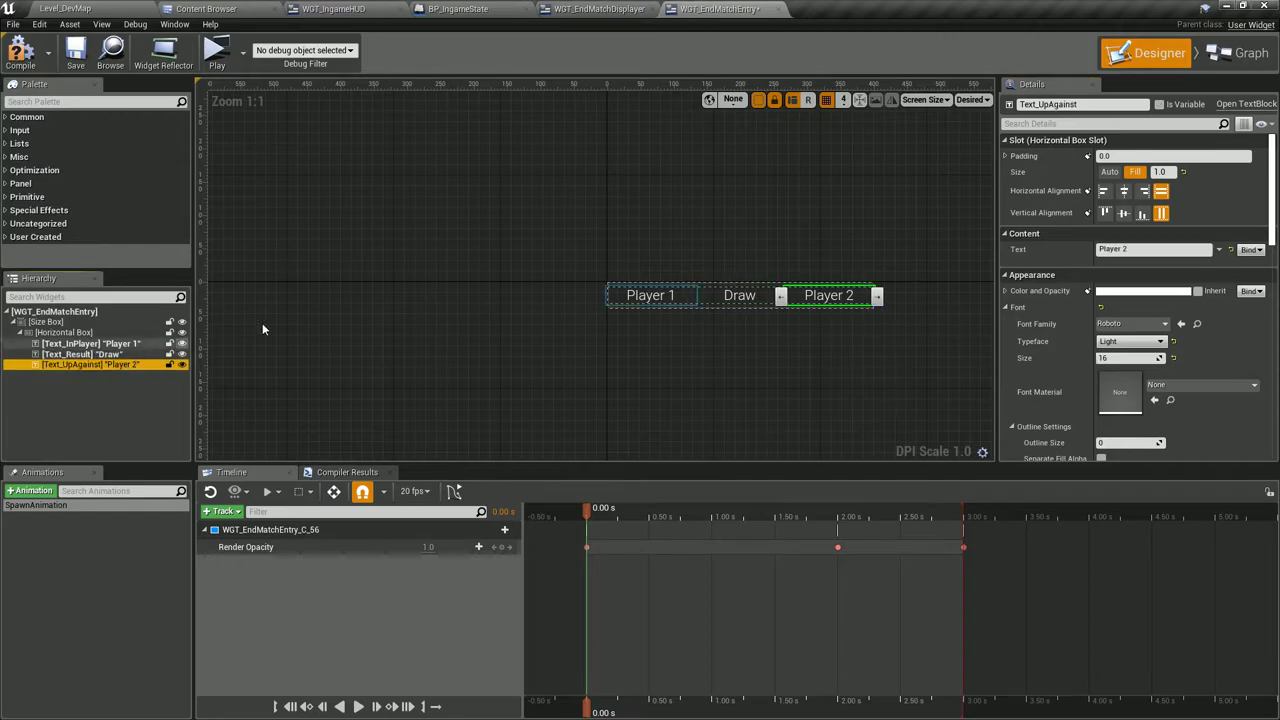
Add a SetText node for Text_InPlayer run from Event Pre Construct, and duplicate it twice.
click(1240, 53)
ctrl+drag(47, 316, 683, 277)
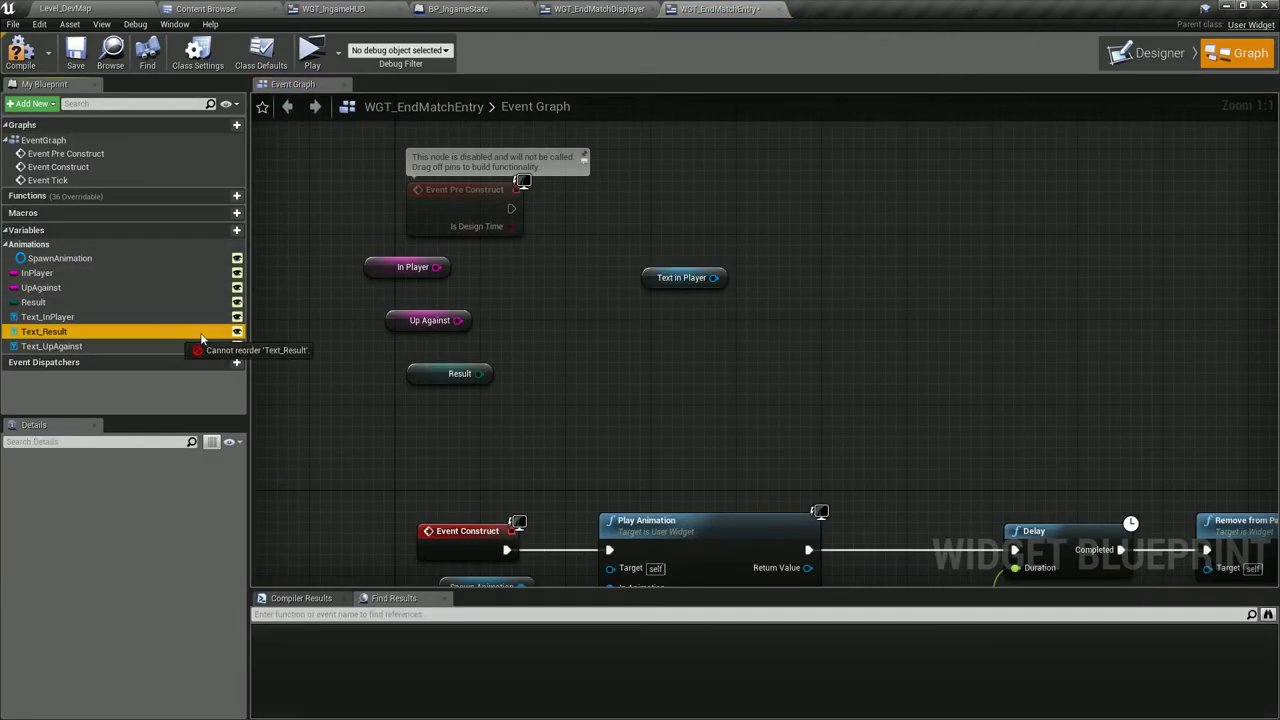
mouse_move(44, 331)
ctrl+mouse_down()
mouse_move(706, 363)
mouse_move(796, 310)
ctrl+mouse_up()
mouse_move(683, 277)
mouse_down()
mouse_move(512, 267)
mouse_move(608, 218)
mouse_up()
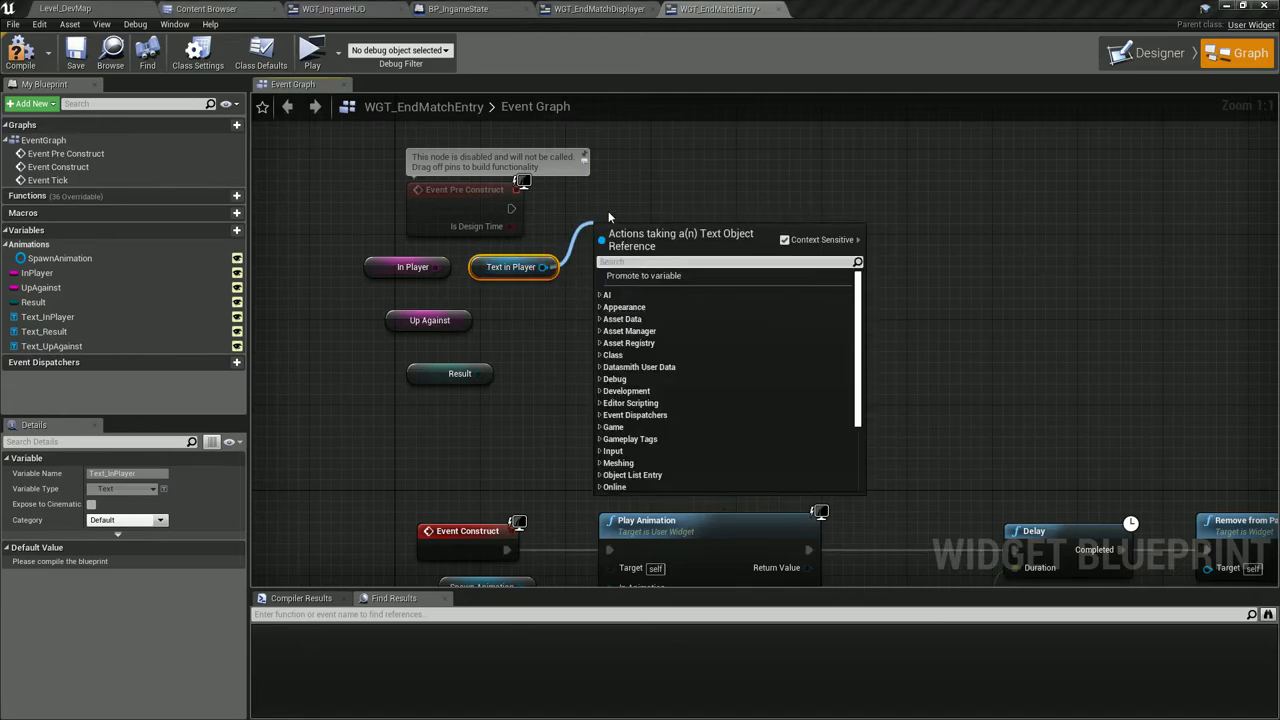
text(set text)
key(Return)
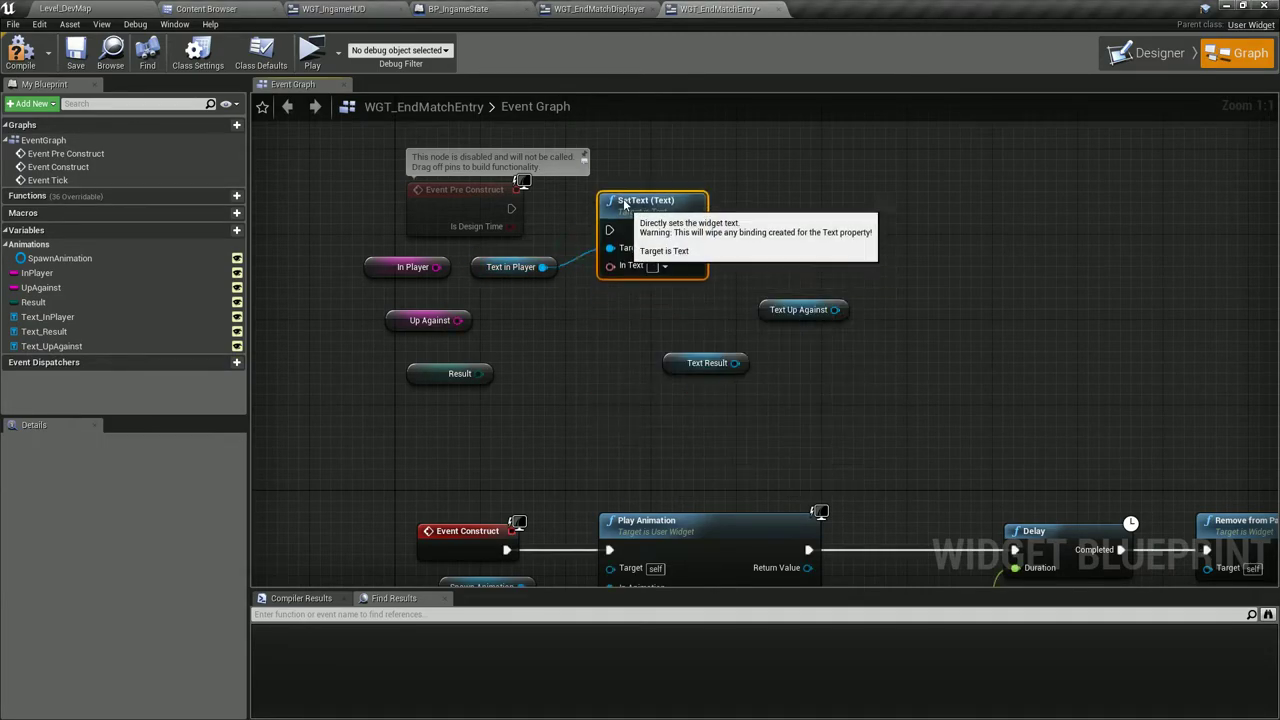
mouse_move(510, 208)
mouse_down()
mouse_move(598, 219)
mouse_move(651, 178)
mouse_move(790, 208)
mouse_move(983, 209)
mouse_move(1024, 180)
mouse_up()
key(ctrl+c)
key(ctrl+v)
key(ctrl+v)
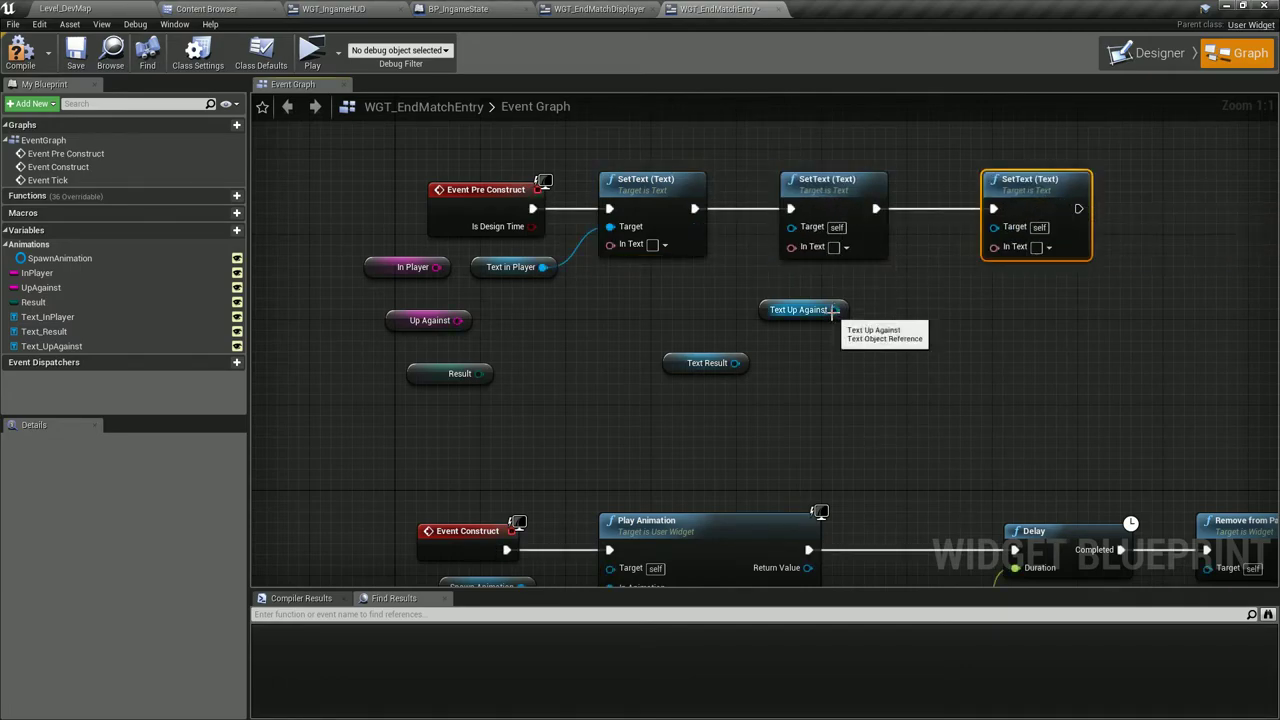
Chain the SetText nodes for Text_Result and Text_UpAgainst, feeding In Player, Result (ToString) and Up Against.
drag(835, 310, 994, 227)
drag(766, 312, 971, 290)
mouse_move(700, 363)
mouse_down()
mouse_move(795, 288)
mouse_move(792, 227)
mouse_up()
drag(438, 377, 784, 346)
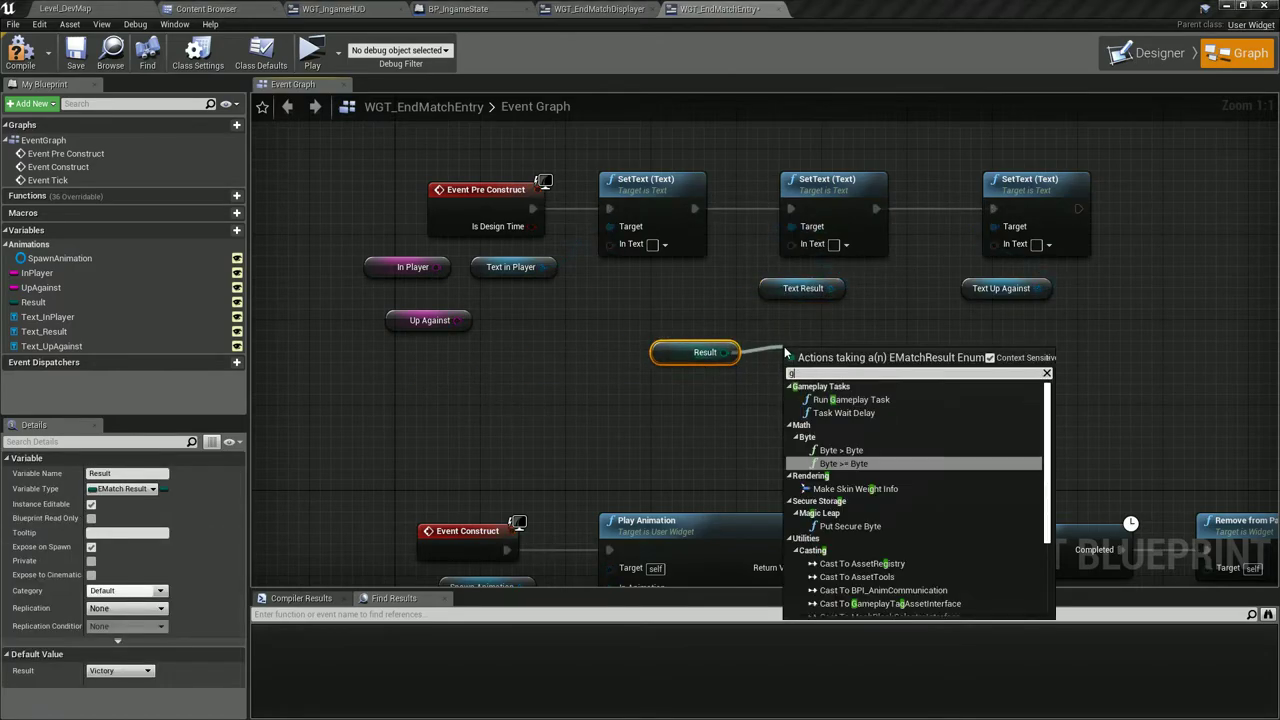
text(to string)
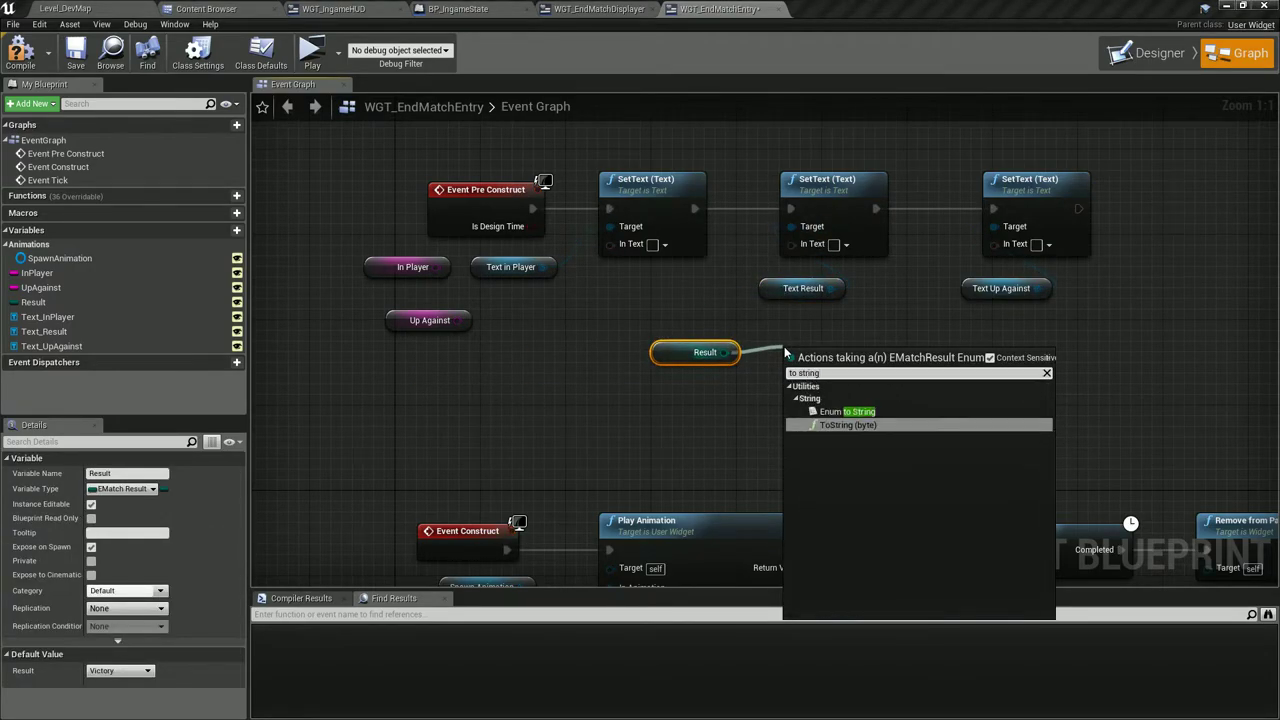
key(Return)
drag(835, 364, 791, 244)
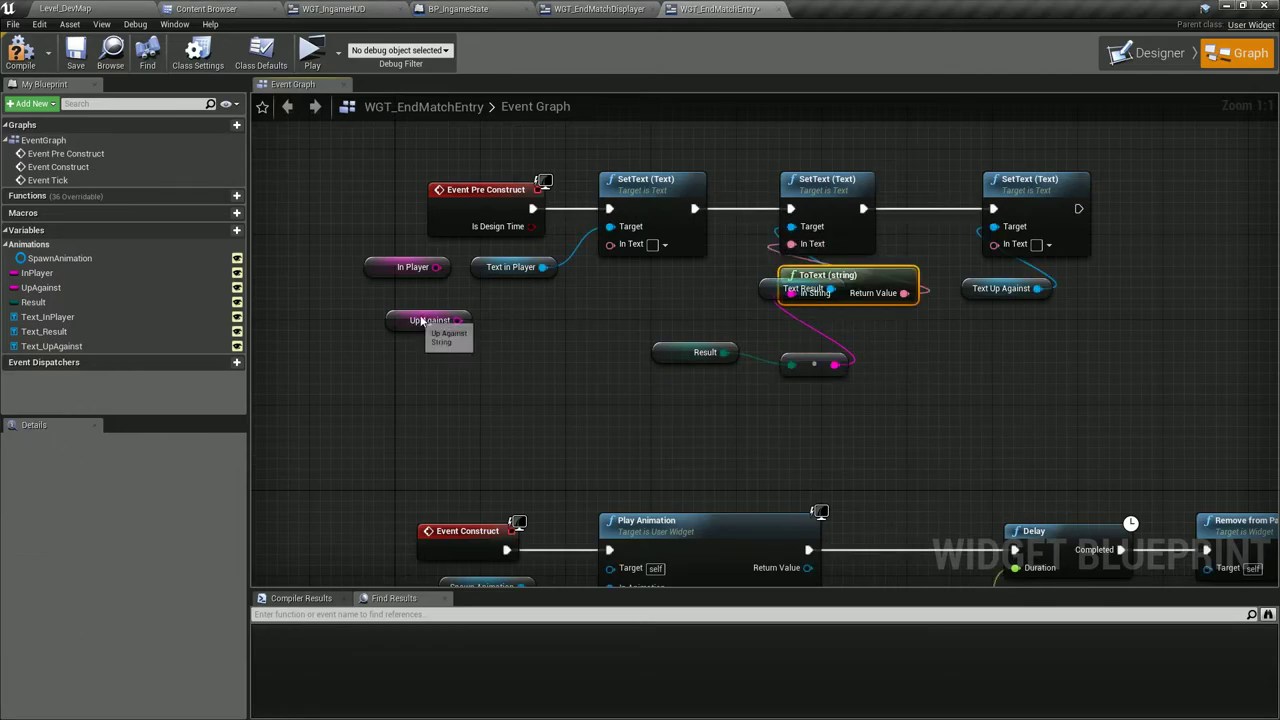
mouse_move(422, 320)
mouse_down()
mouse_move(943, 330)
mouse_move(995, 244)
mouse_up()
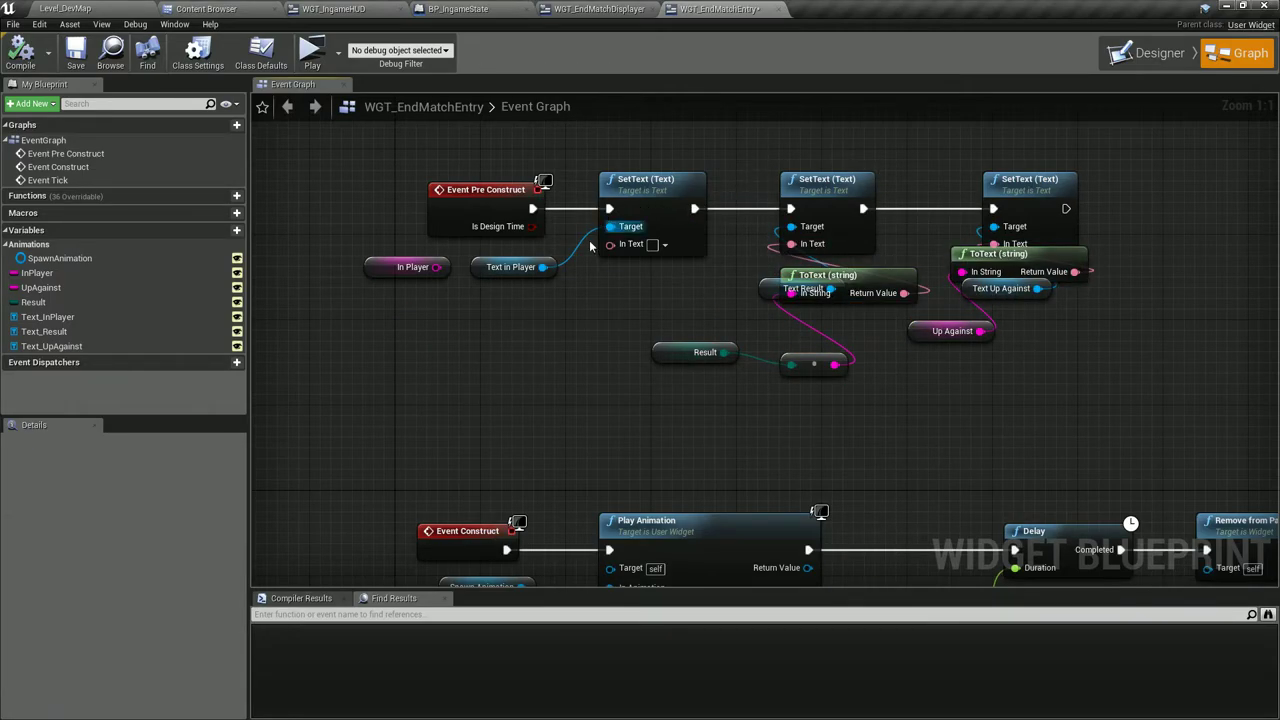
drag(436, 267, 610, 244)
right_drag(570, 314, 566, 268)
click(490, 346)
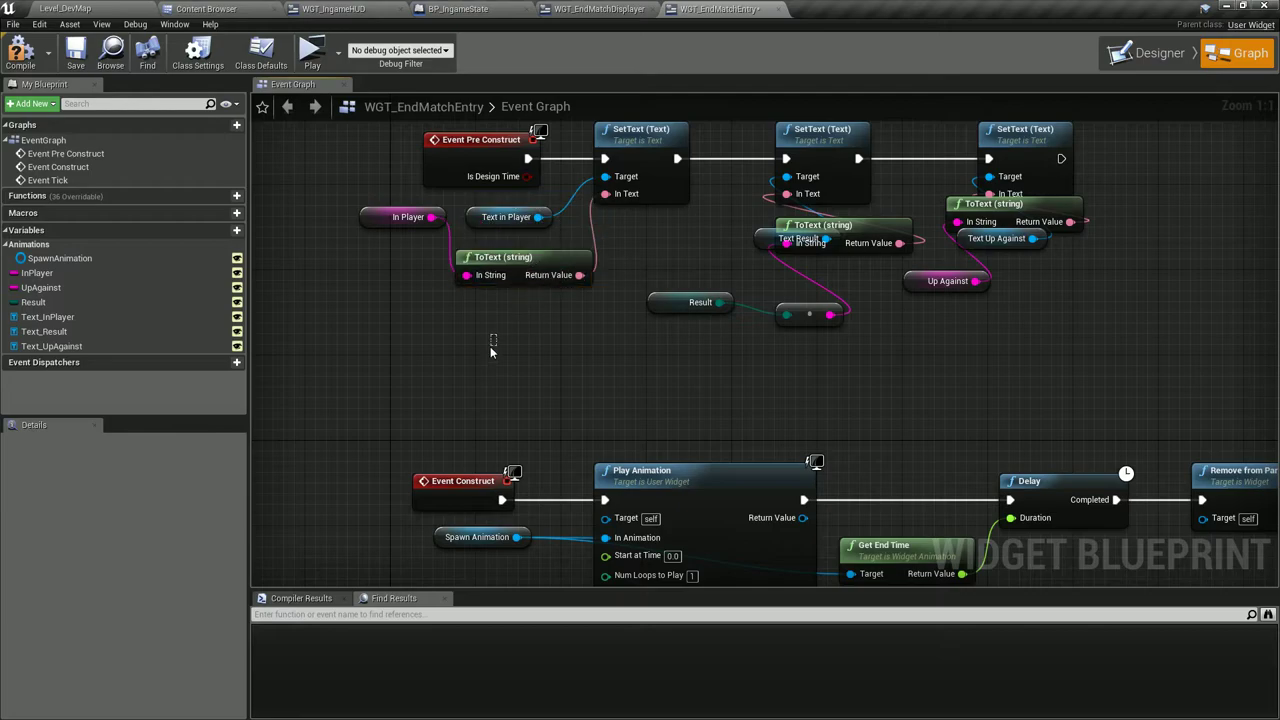
Open WGT_IngameHUD's On Player Match Ended function and shift all its nodes right.
click(575, 9)
click(333, 9)
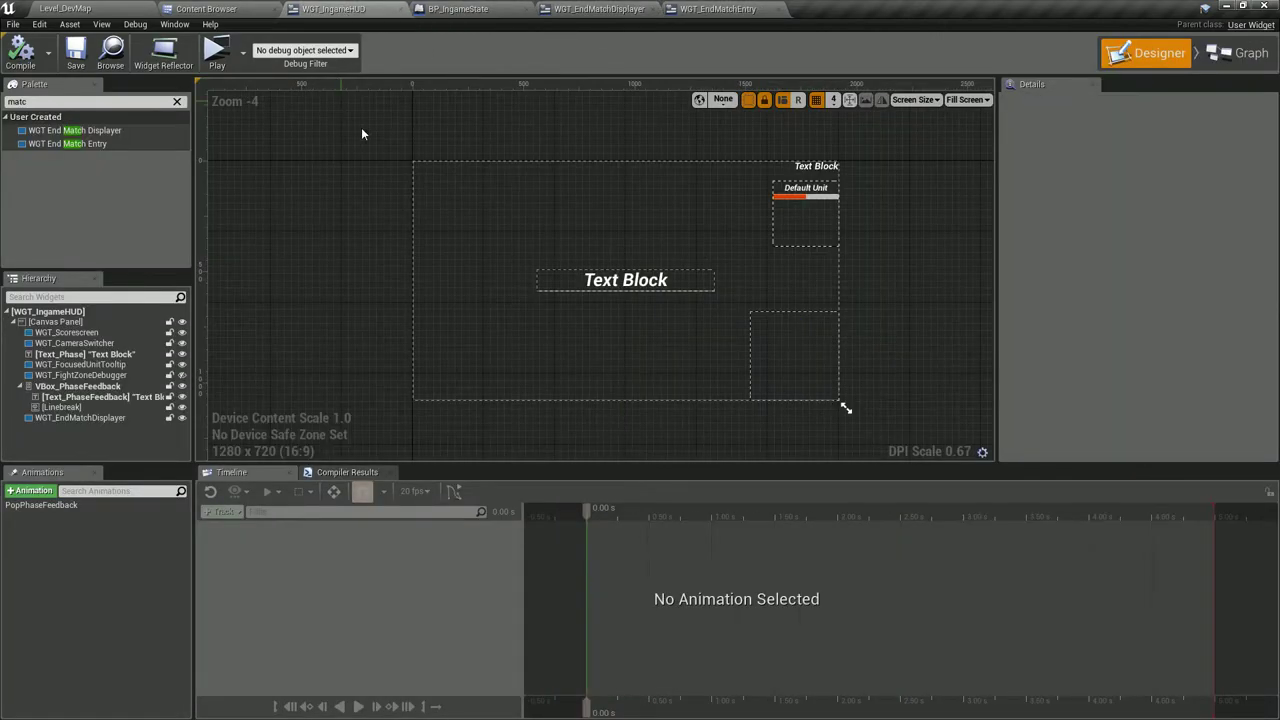
click(75, 418)
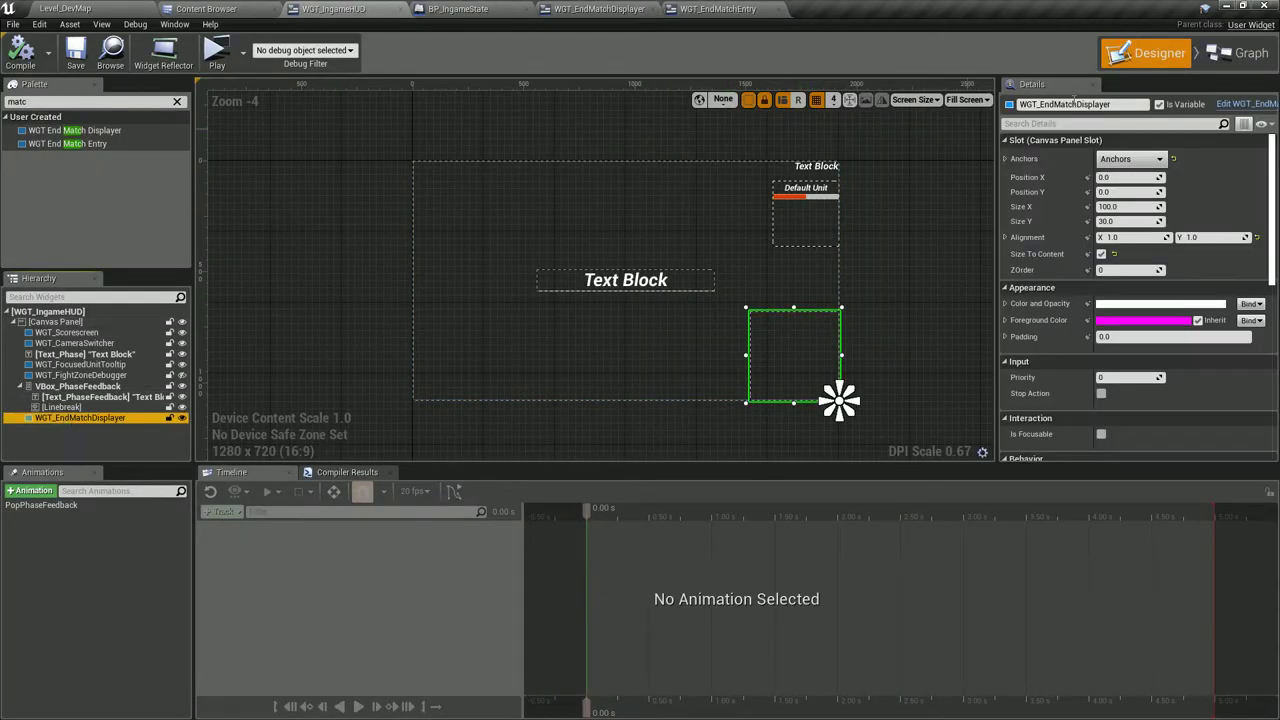
click(1249, 58)
scroll(110, 206, up, 3)
double_click(112, 223)
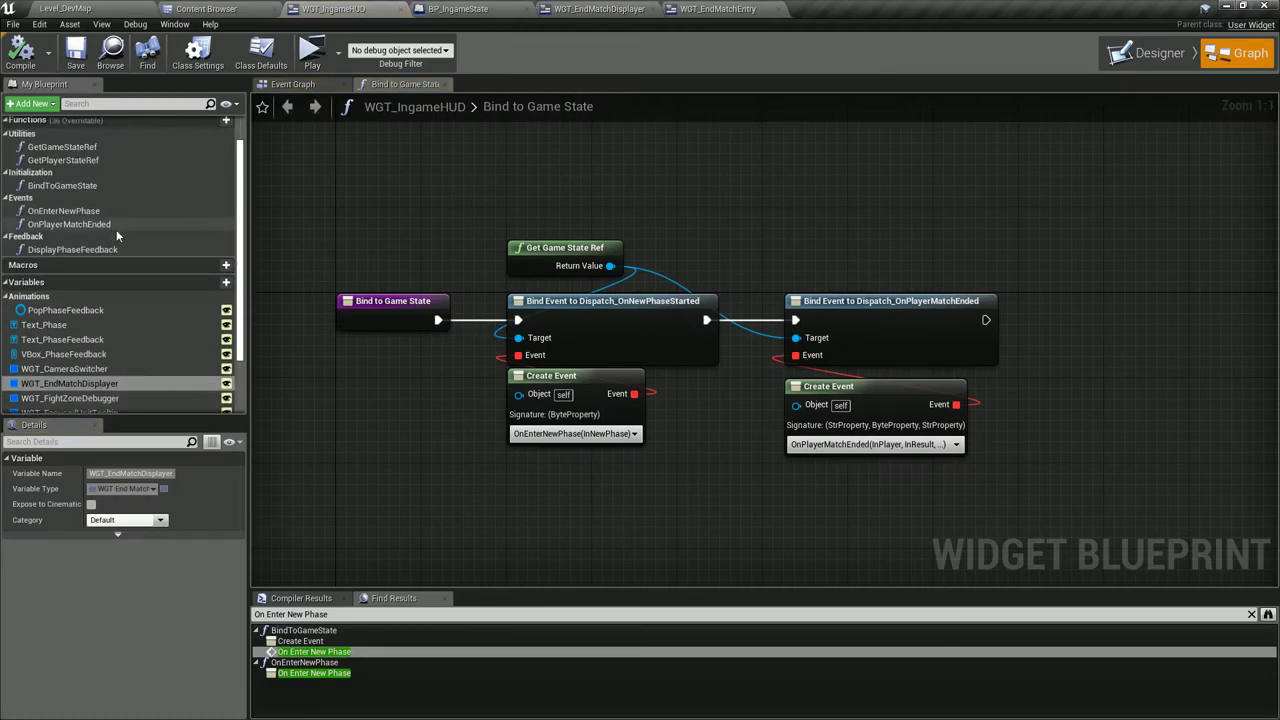
right_drag(910, 270, 676, 299)
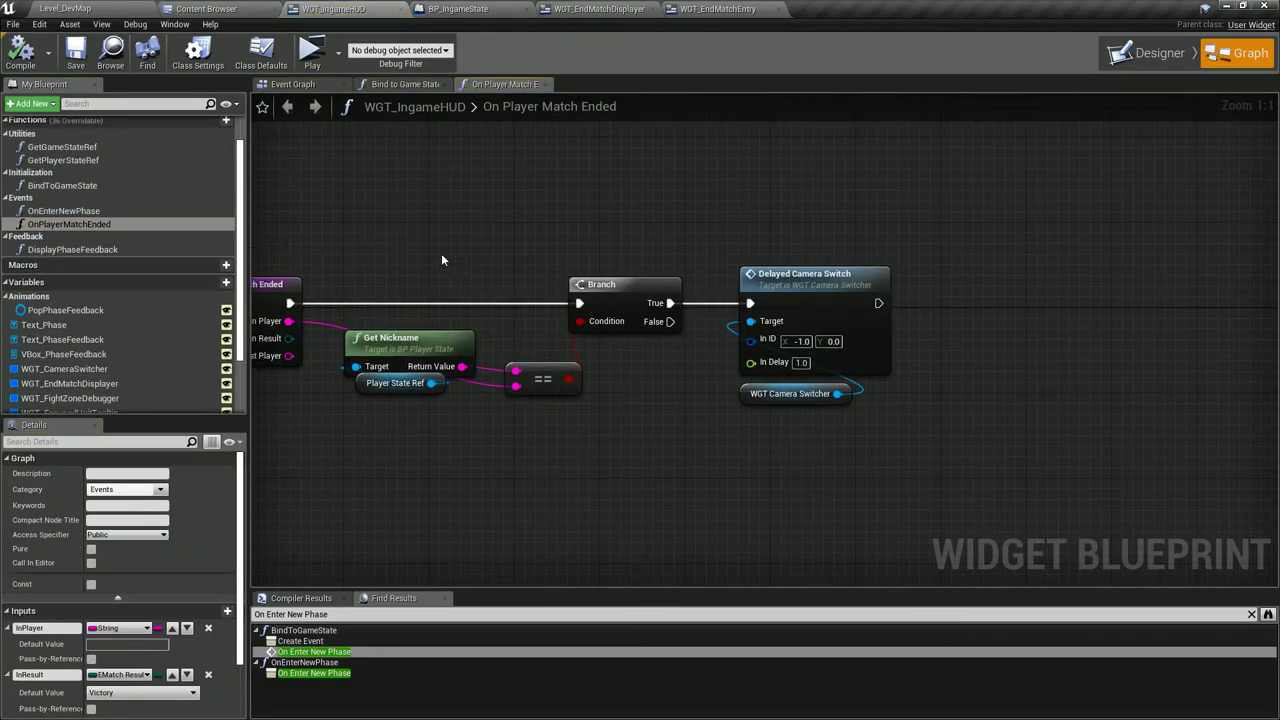
key(ctrl+a)
drag(685, 324, 1091, 324)
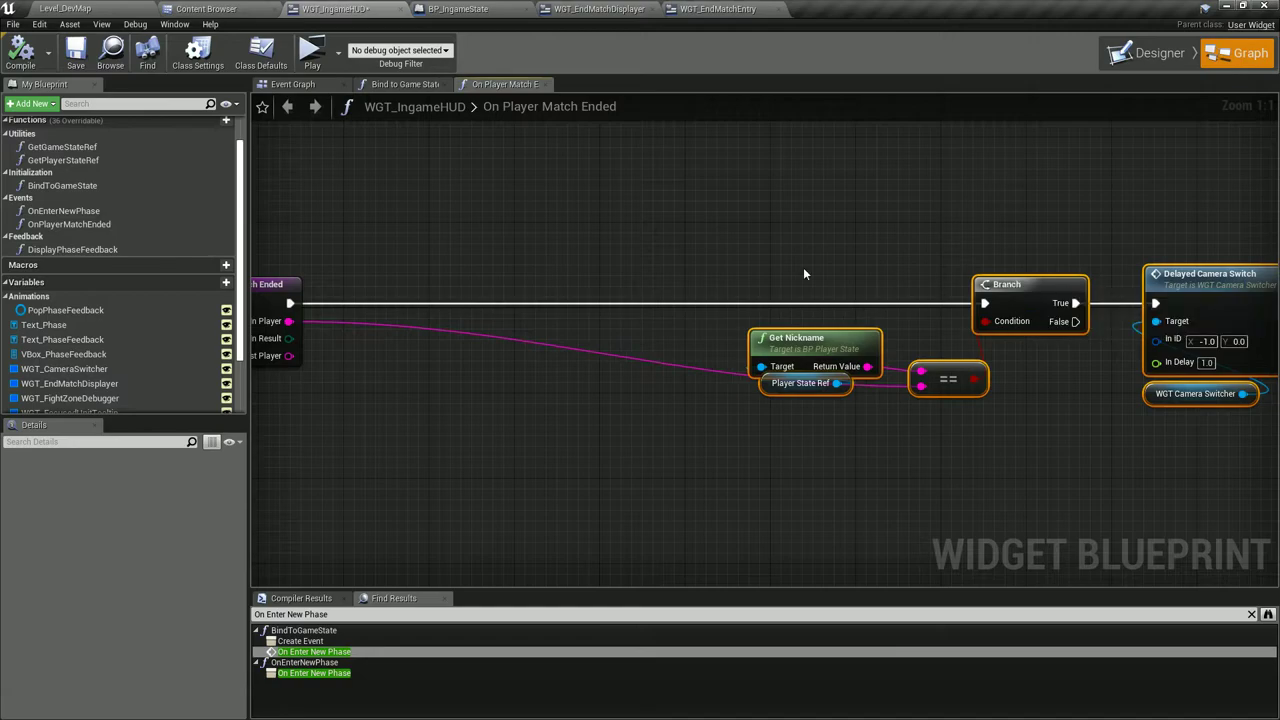
right_drag(412, 251, 518, 251)
scroll(100, 300, down, 2)
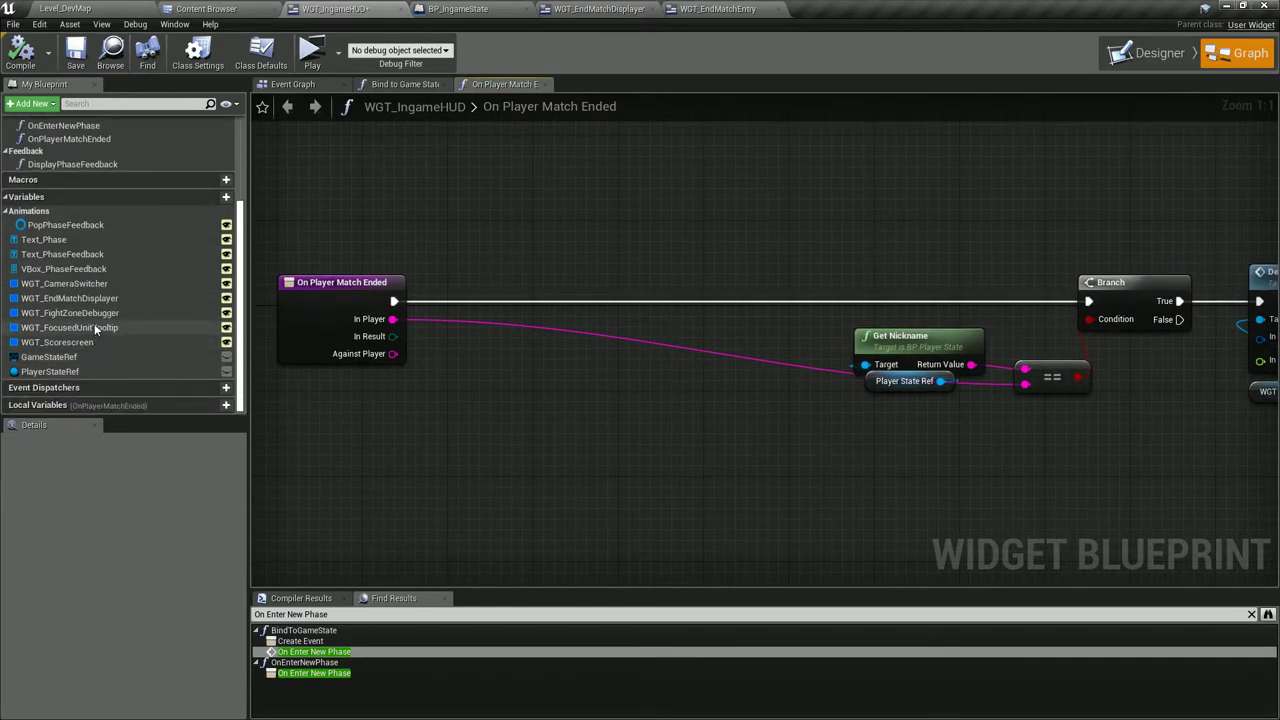
Add a Get node for WGT_EndMatchDisplayer to the function graph.
drag(70, 298, 466, 393)
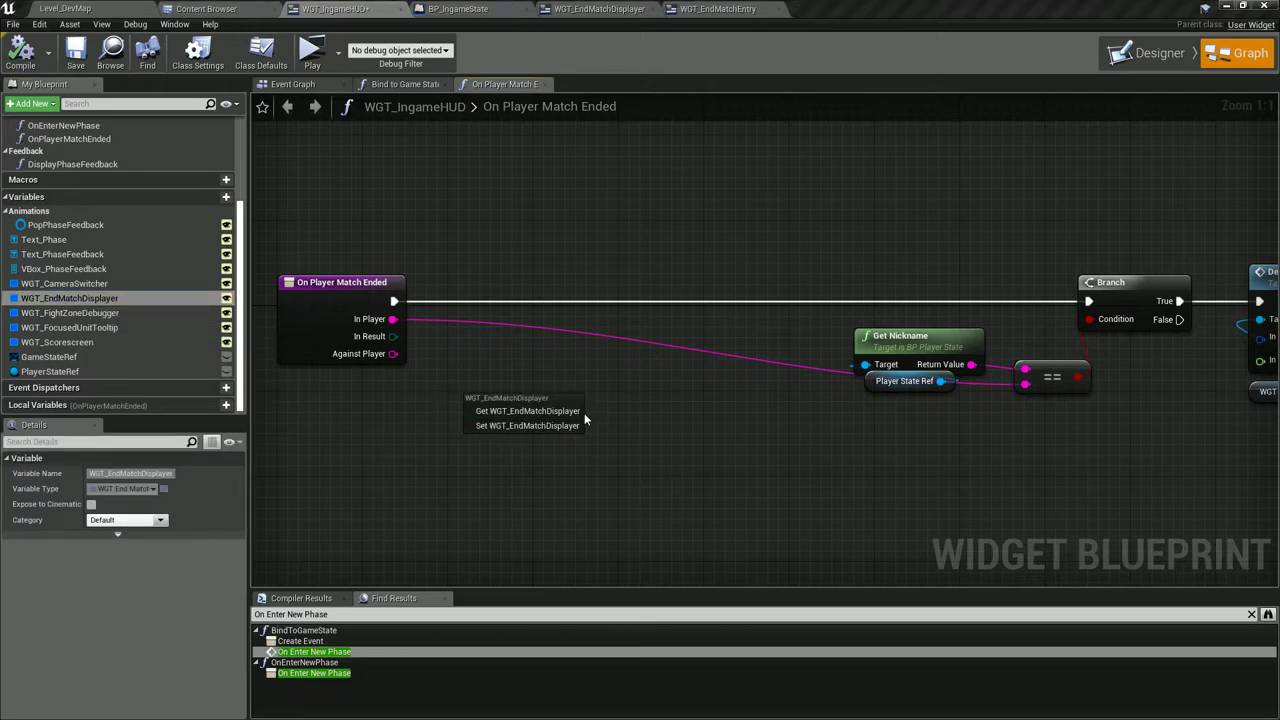
click(575, 409)
drag(571, 402, 652, 272)
text(displ)
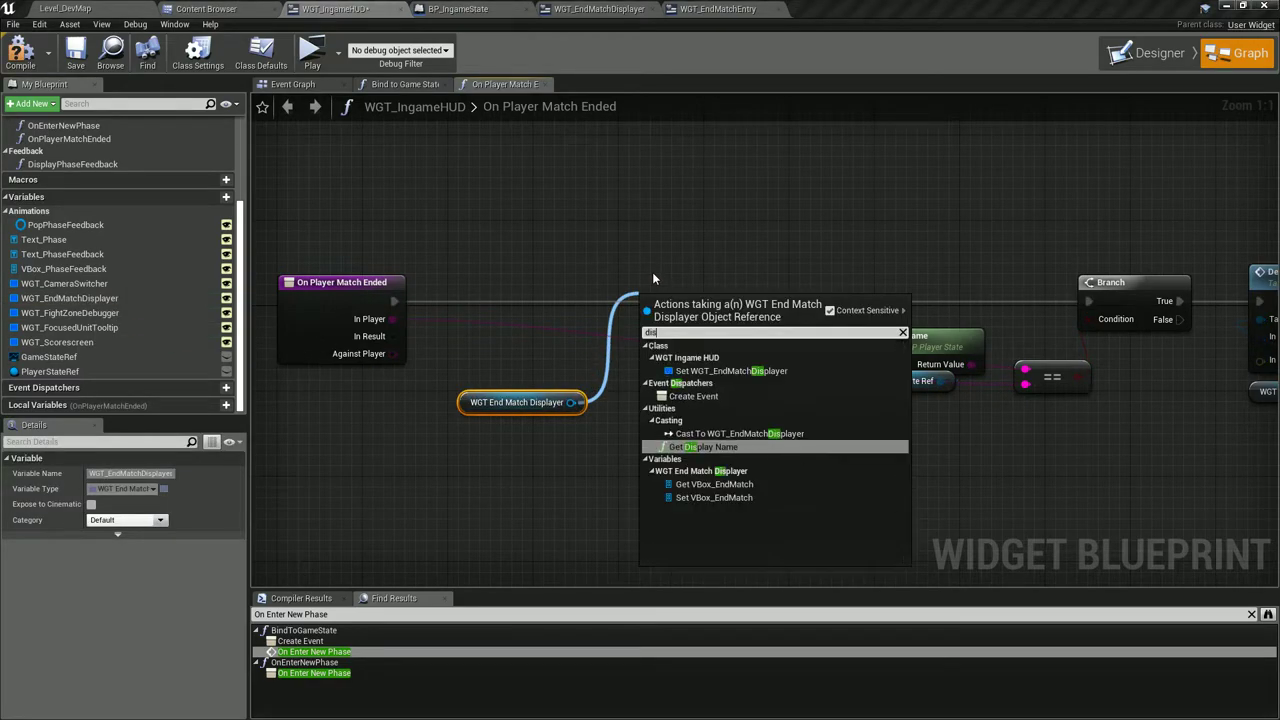
key(Escape)
click(599, 9)
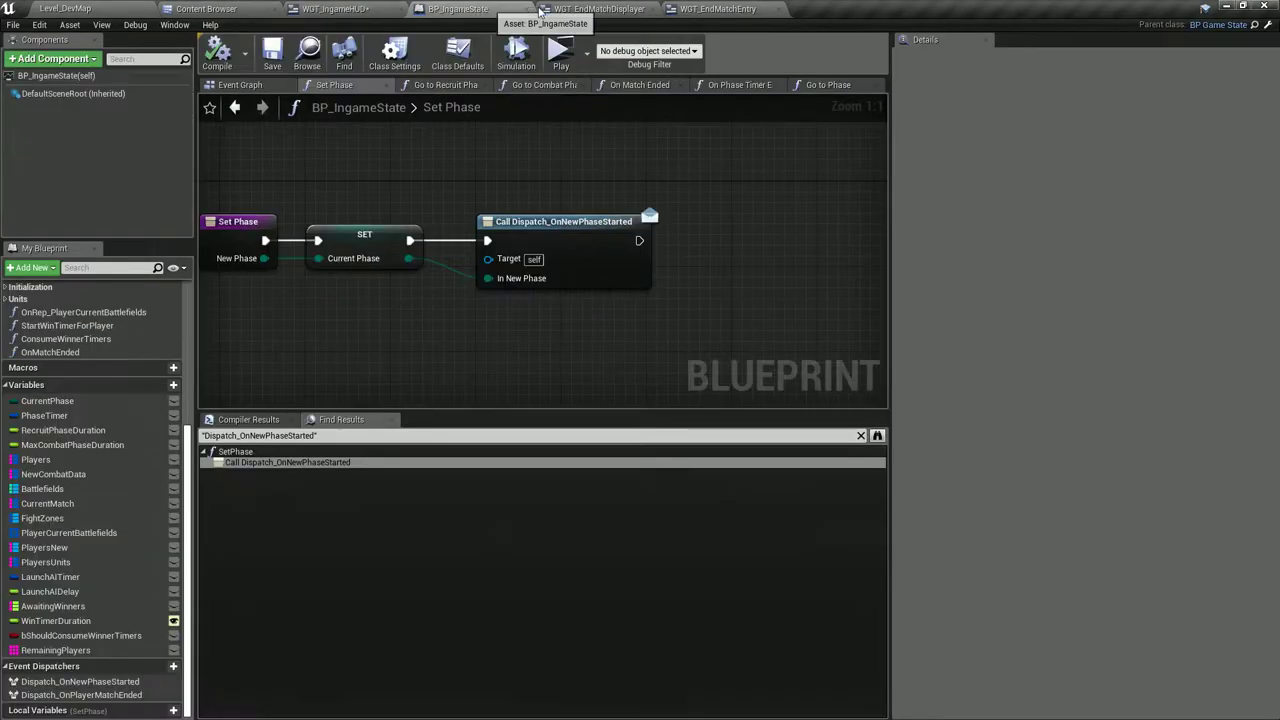
click(1238, 53)
click(458, 9)
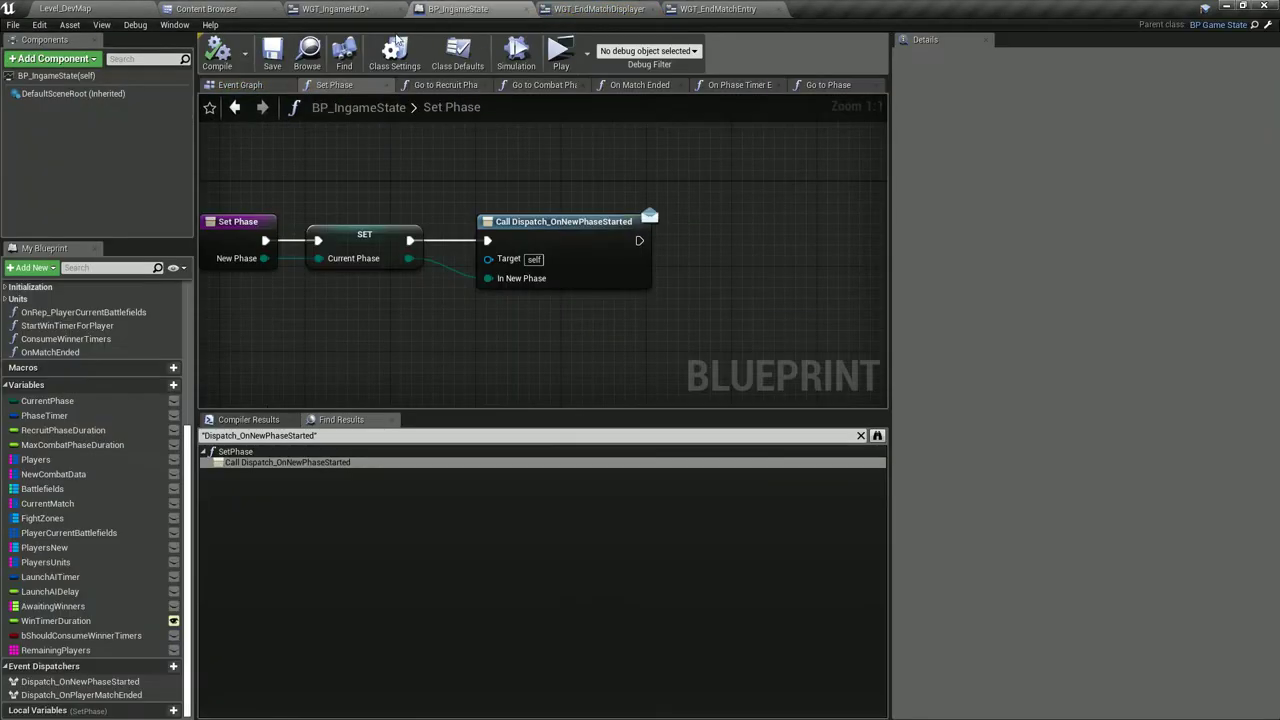
click(335, 9)
mouse_move(544, 402)
mouse_down()
mouse_move(523, 402)
mouse_move(615, 317)
mouse_move(588, 271)
mouse_up()
Call Create End Match Result on match end with In Player, Result and Against Player, then open it.
text(create end)
key(Return)
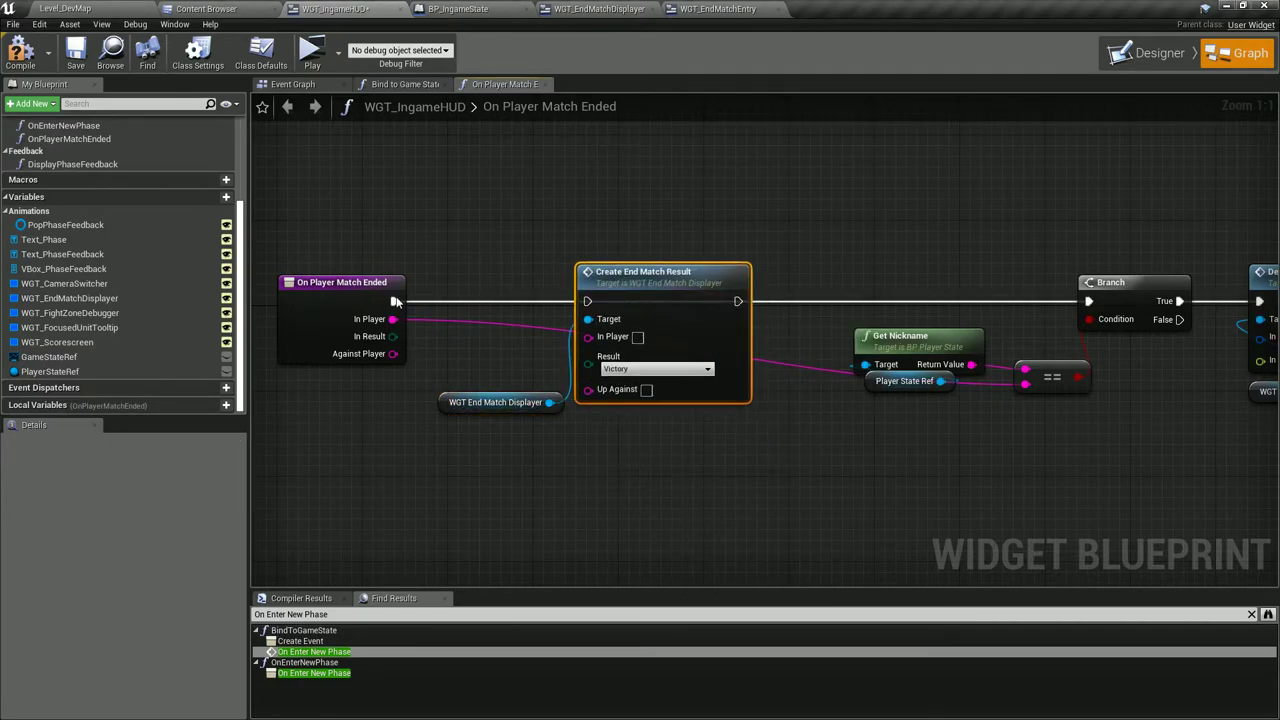
drag(395, 301, 587, 301)
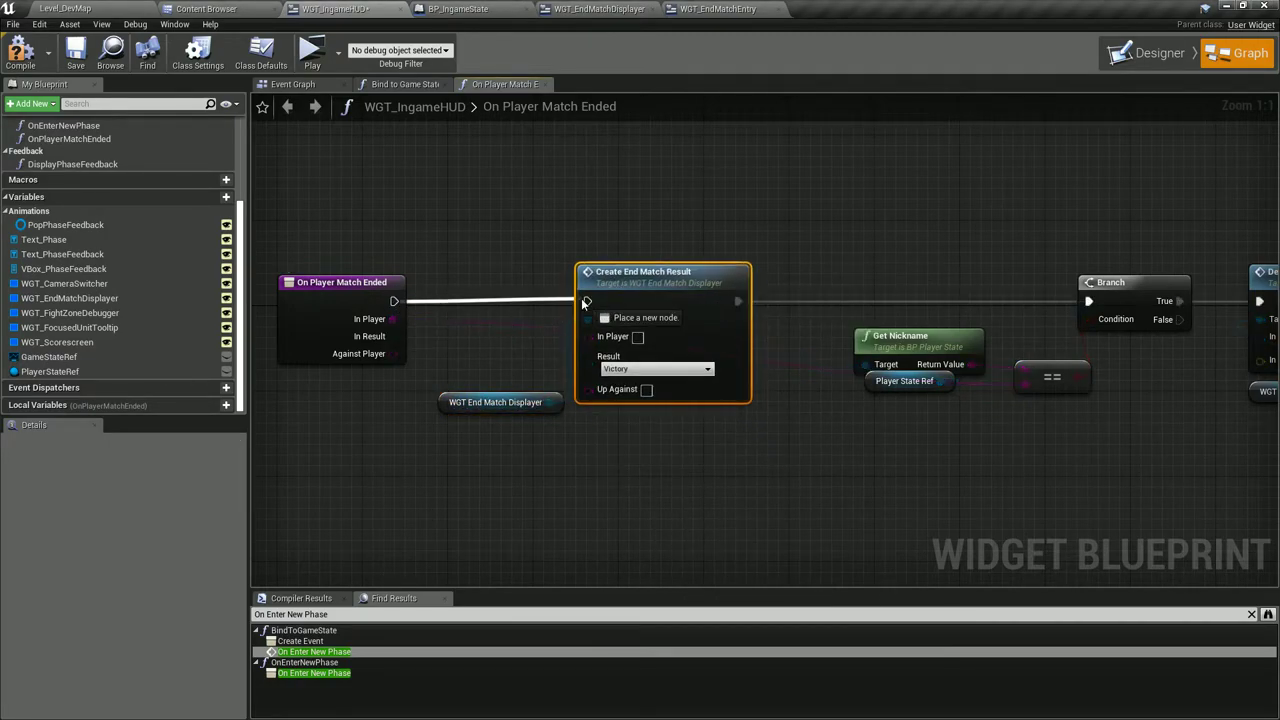
mouse_move(393, 336)
mouse_down()
mouse_move(588, 354)
mouse_move(385, 357)
mouse_up()
click(497, 276)
double_click(656, 297)
text(DisplayEndMatchRe)
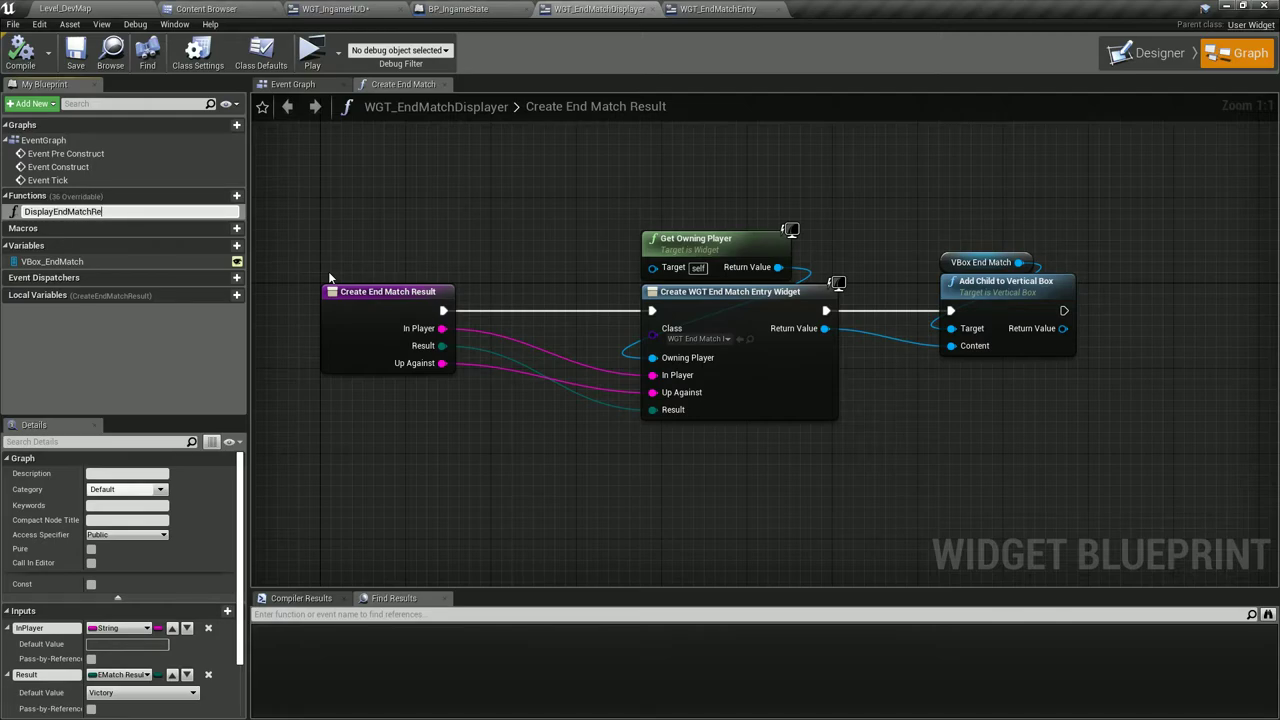
Rename the function to DisplayEndMatchResult and start a client-and-server play test from Level_DevMap.
text(sult)
key(Return)
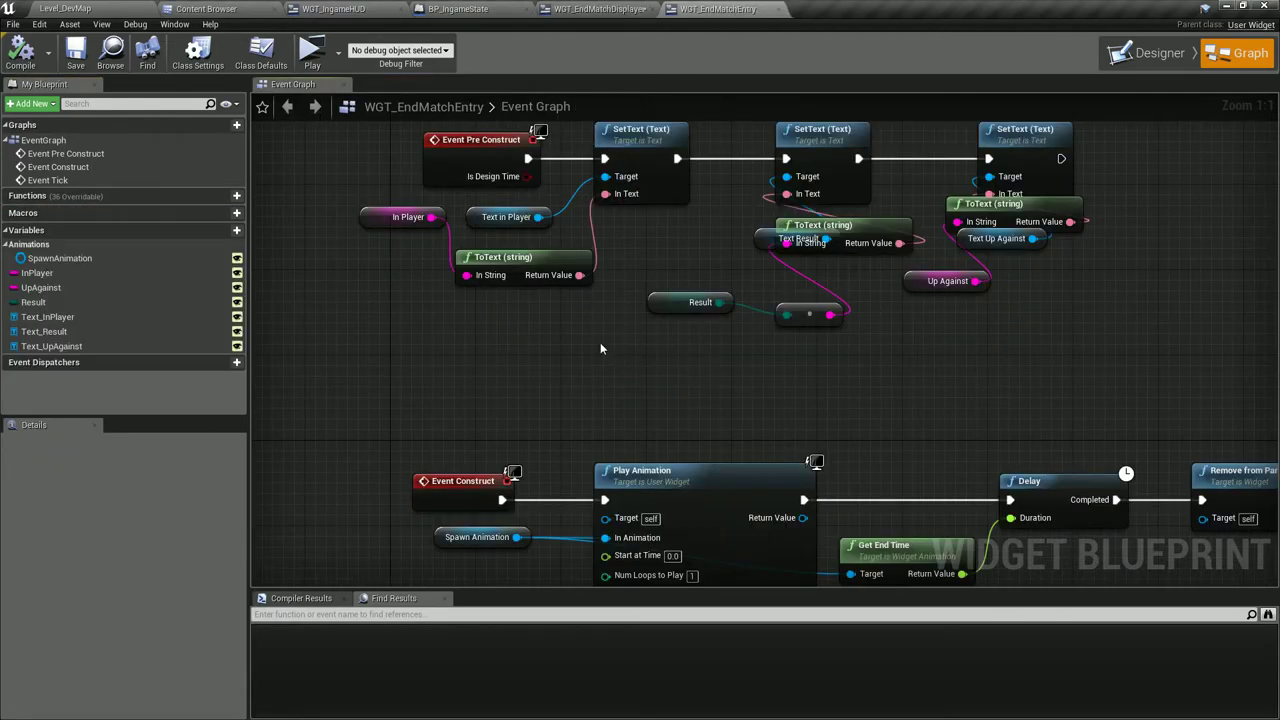
click(94, 8)
click(671, 48)
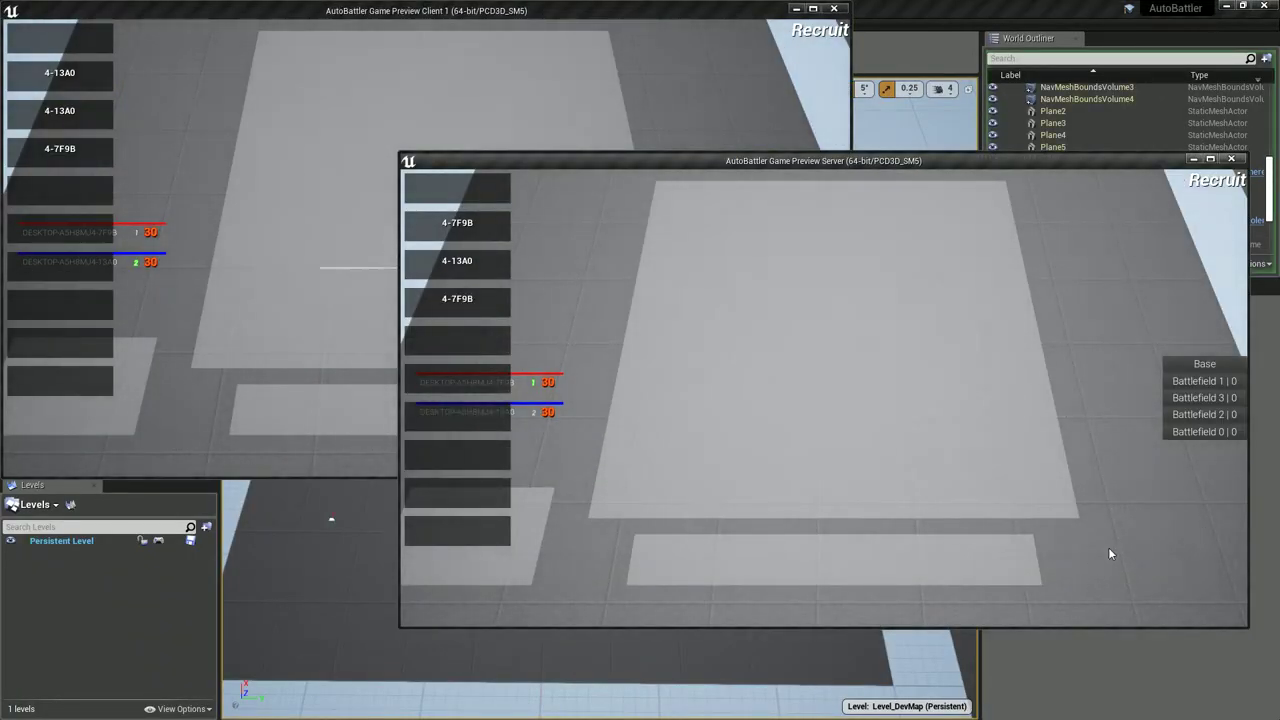
Recruit and place a Ranger for each player, watch the combat results, then close the previews.
click(299, 293)
click(914, 449)
click(806, 549)
click(271, 274)
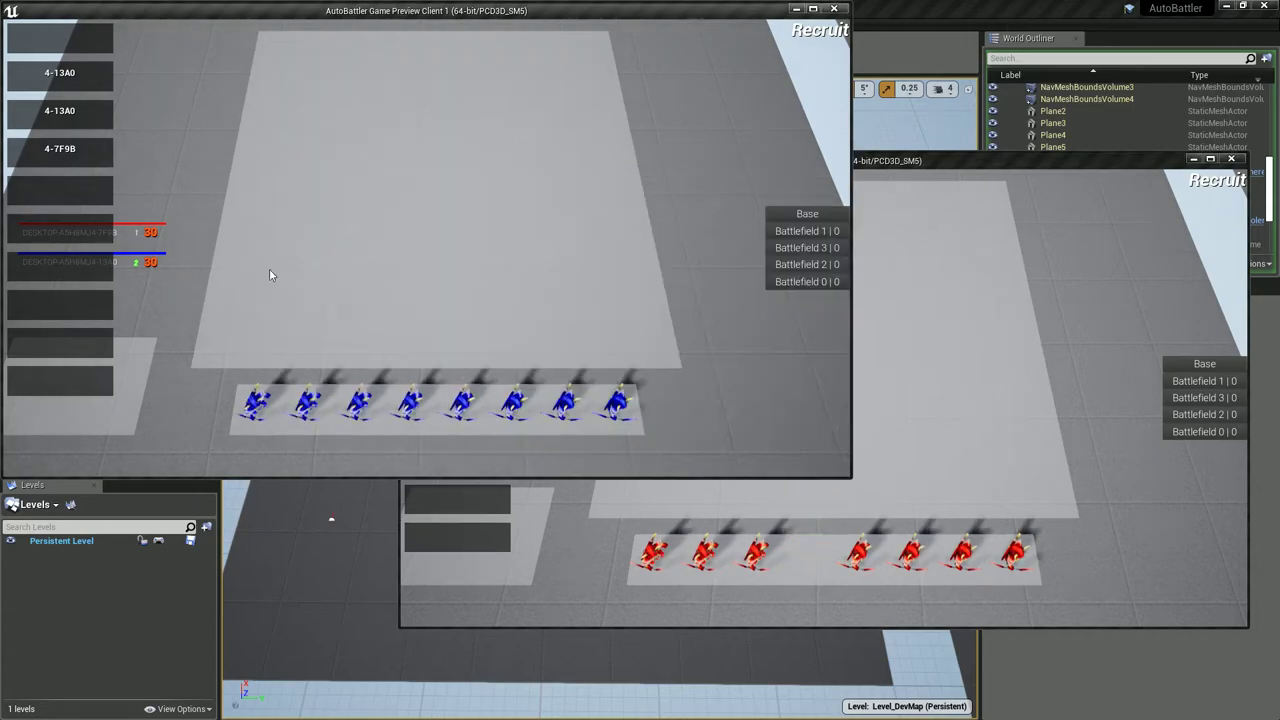
click(355, 392)
click(385, 333)
click(942, 316)
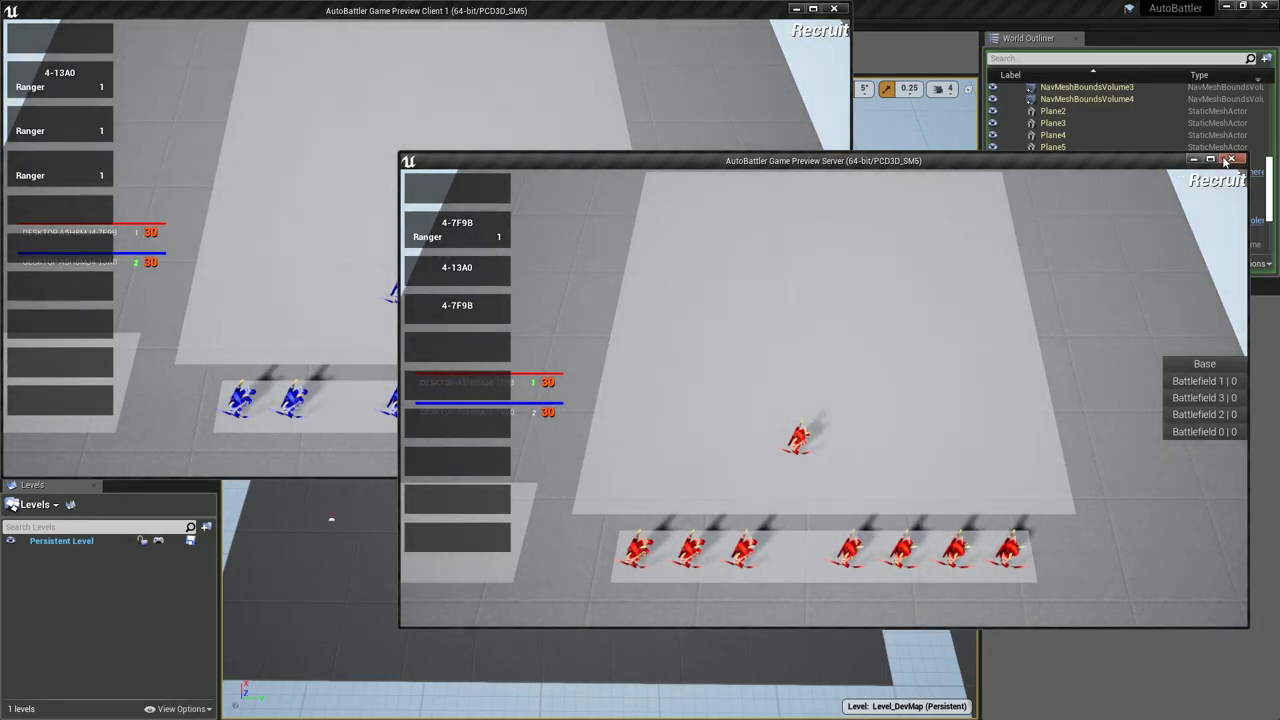
click(1228, 160)
click(716, 9)
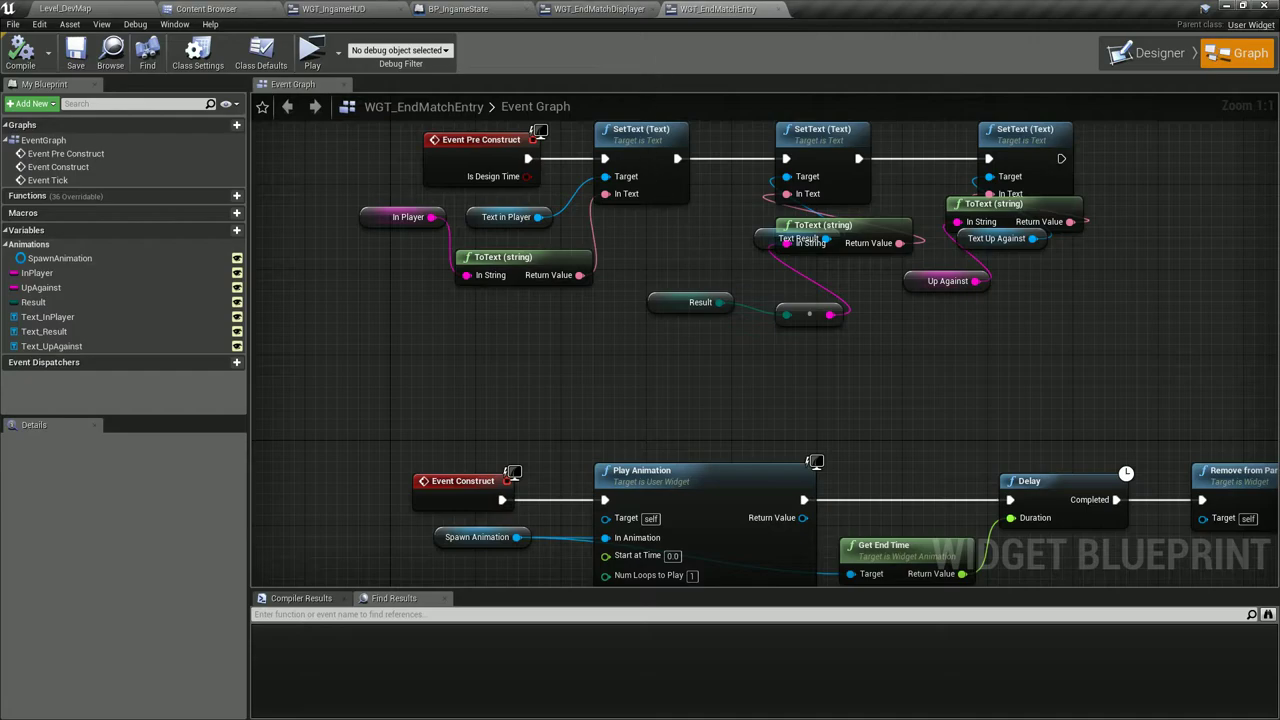
Rearrange the SetText, ToText and Up Against nodes, save WGT_EndMatchEntry, and bring up Open Asset.
right_drag(677, 337, 662, 210)
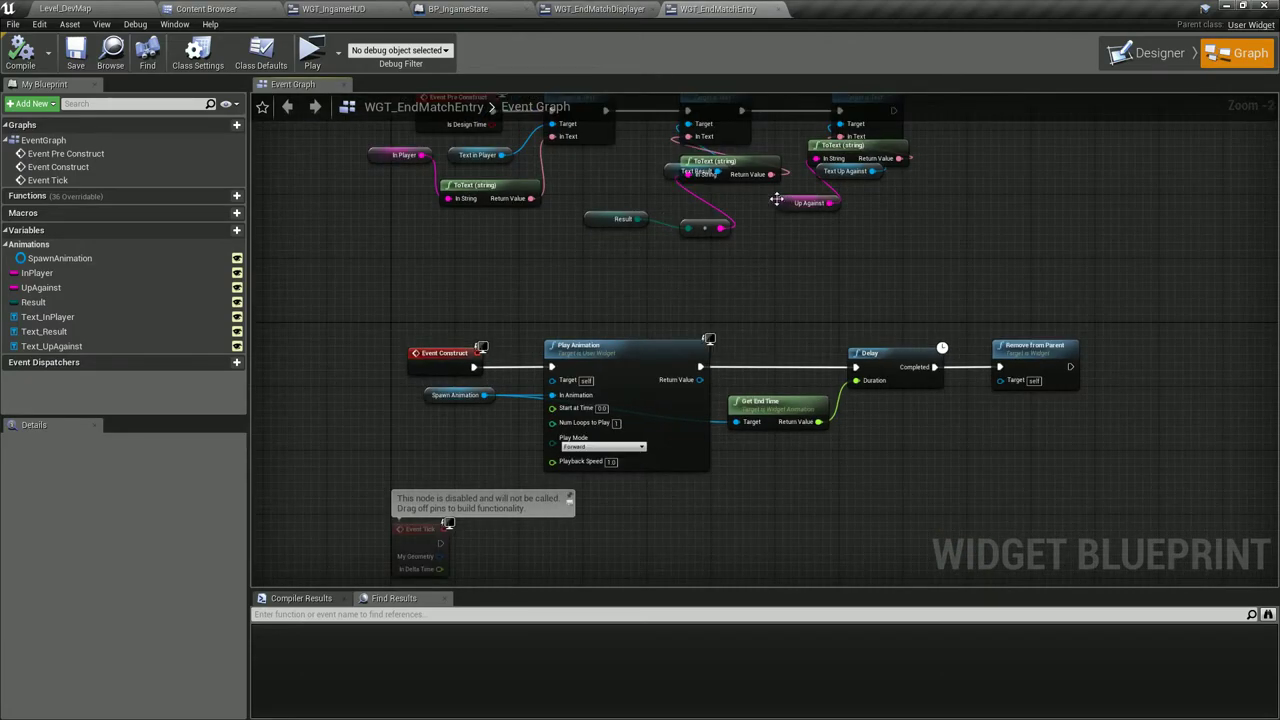
right_drag(776, 199, 819, 279)
scroll(611, 330, up, 1)
click(610, 343)
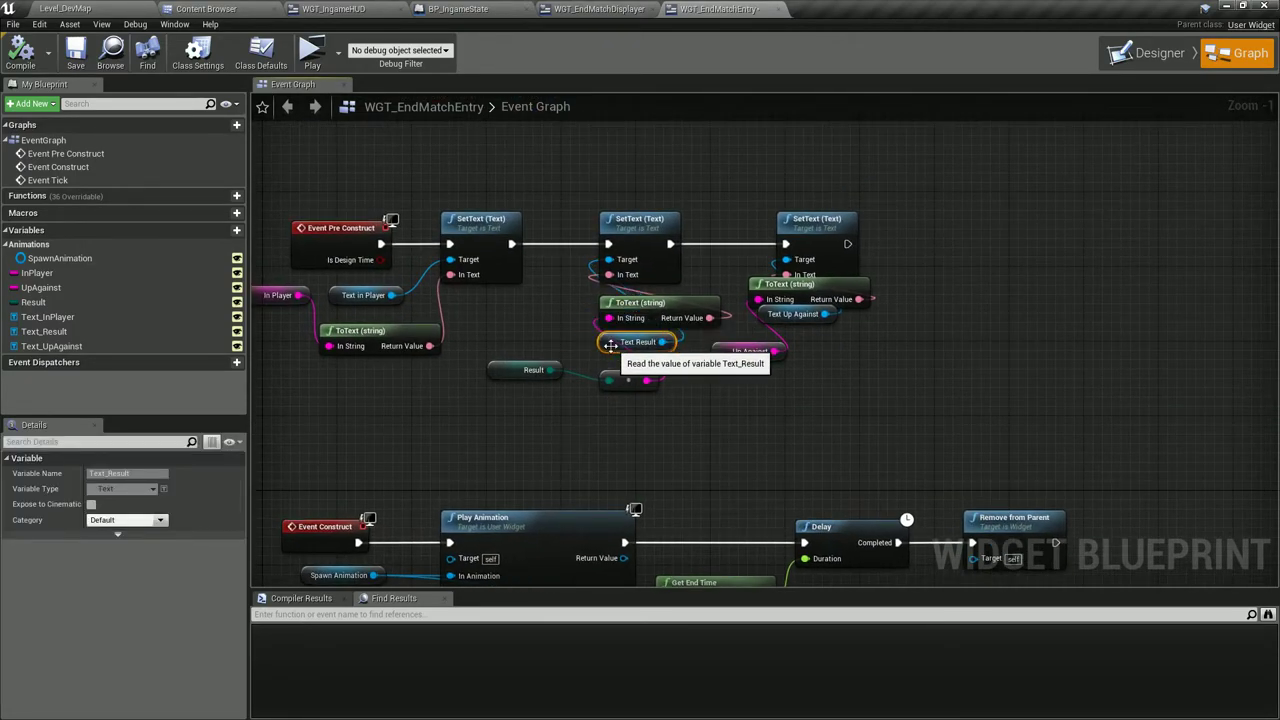
drag(817, 220, 1050, 220)
mouse_move(831, 304)
mouse_down()
mouse_move(958, 313)
mouse_move(1023, 350)
mouse_up()
scroll(819, 366, up, 1)
drag(750, 360, 831, 372)
right_drag(831, 374, 761, 382)
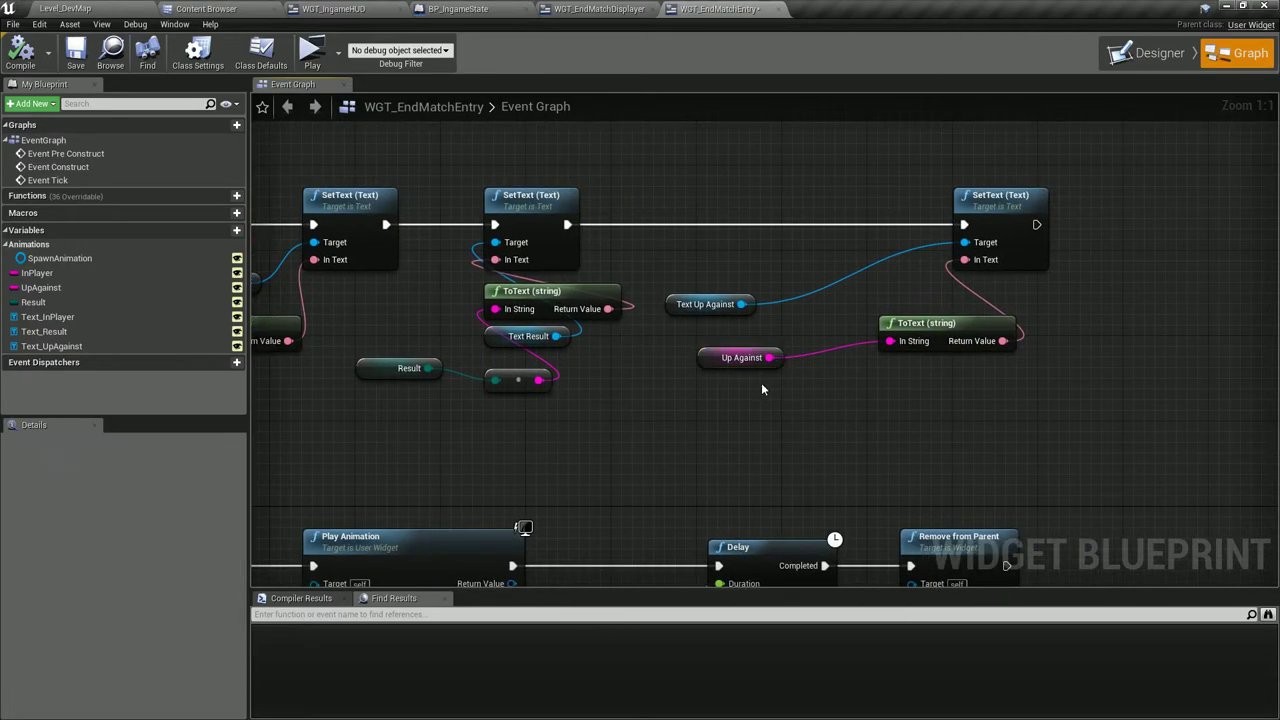
key(ctrl+s)
key(ctrl+p)
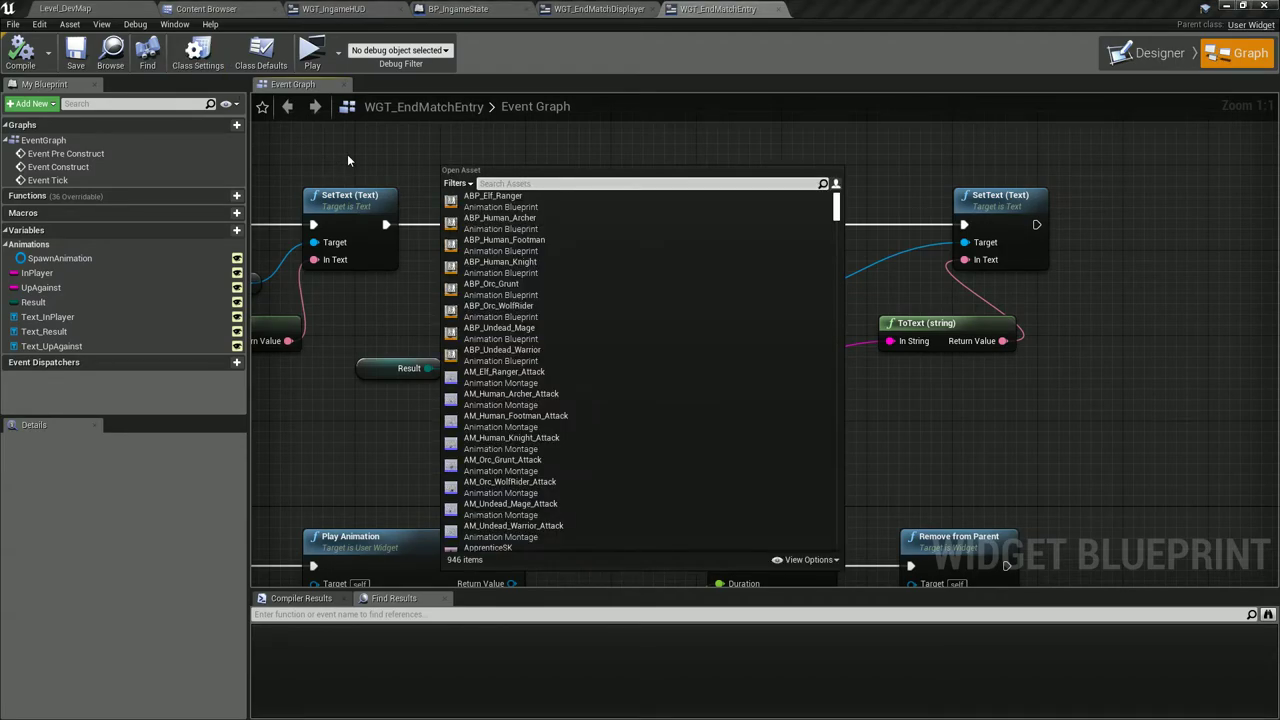
Open WGT_FightZoneDebugEntry, delete WGT_EndMatchEntry's LEN/Get Substring nodes, and show the Content Browser.
text(fight zone de)
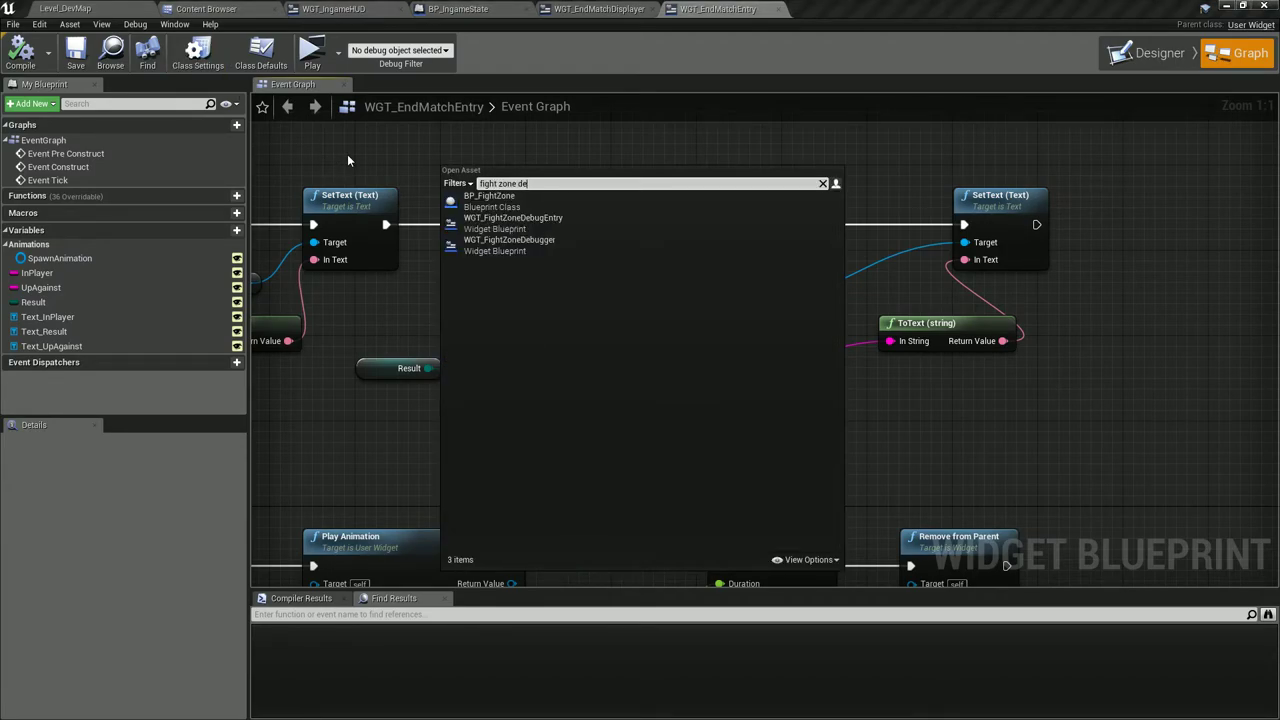
click(588, 201)
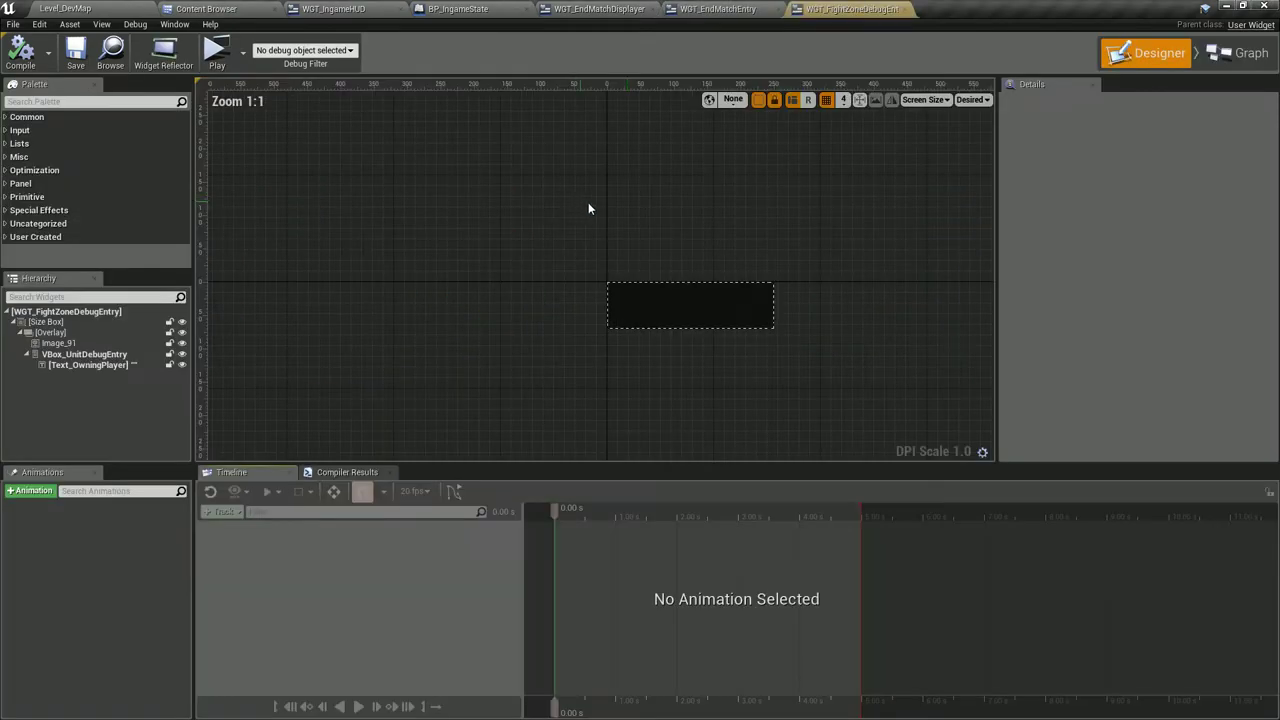
click(1228, 60)
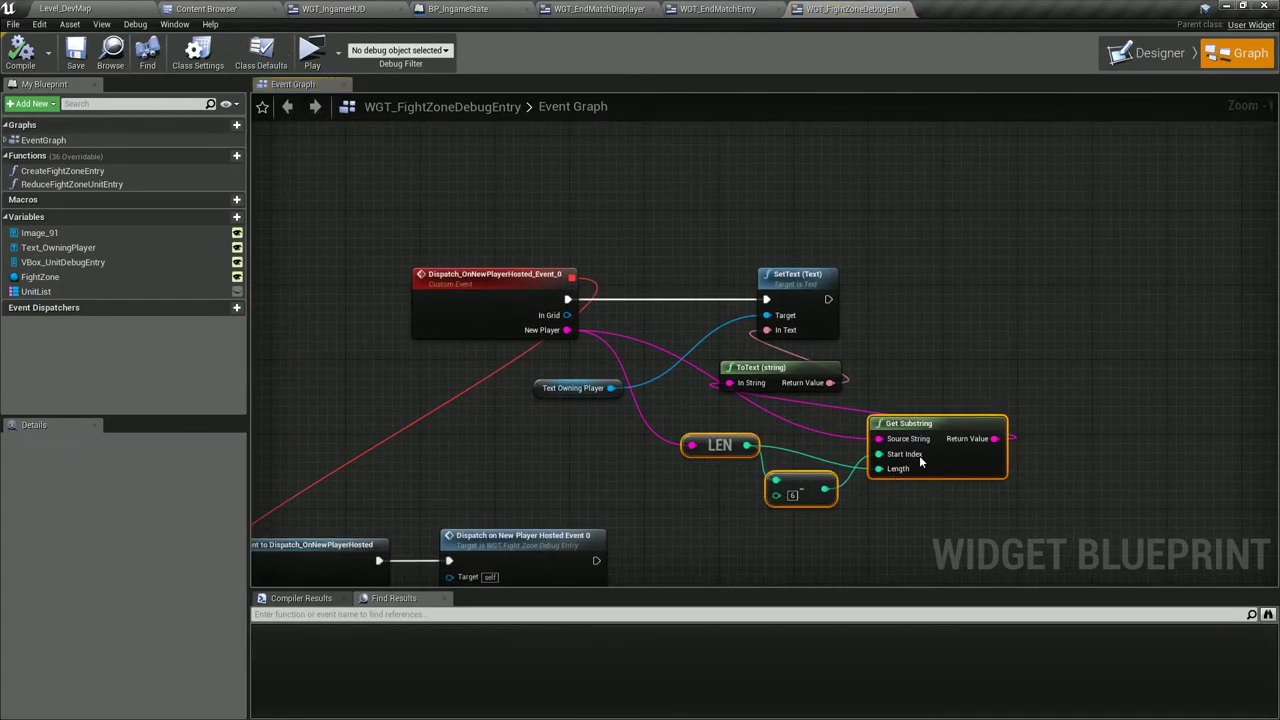
click(720, 9)
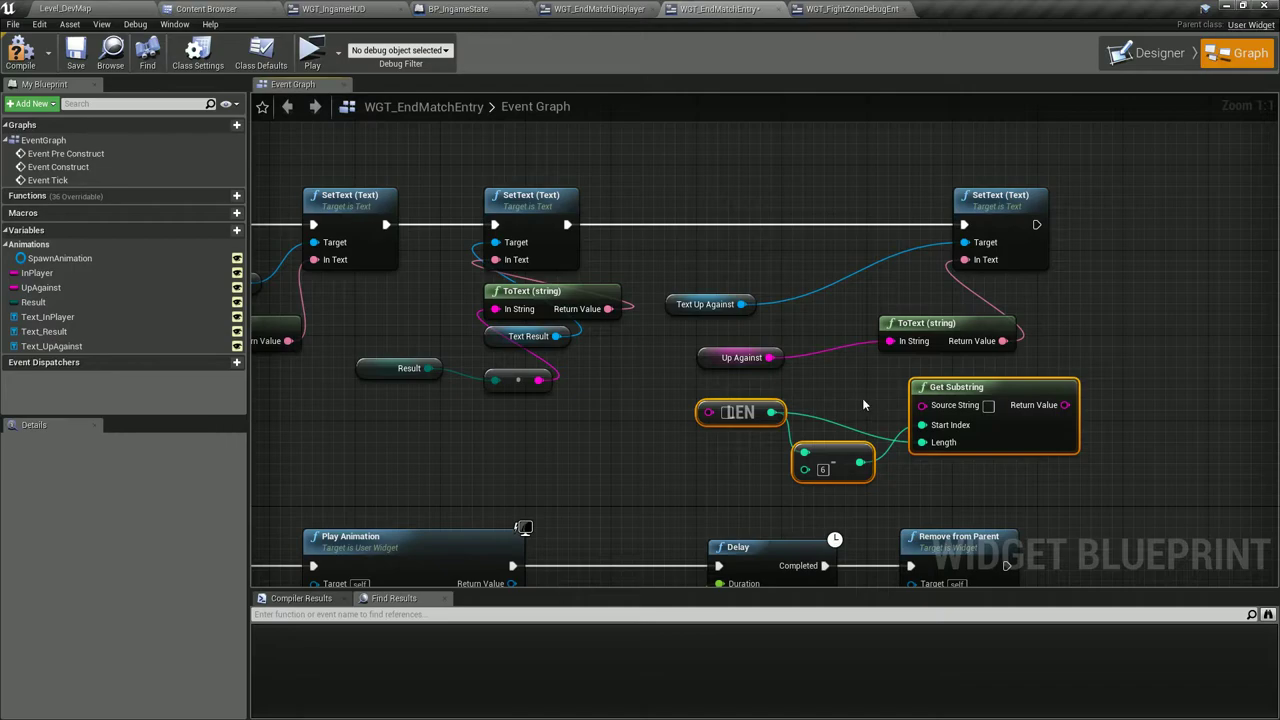
key(Delete)
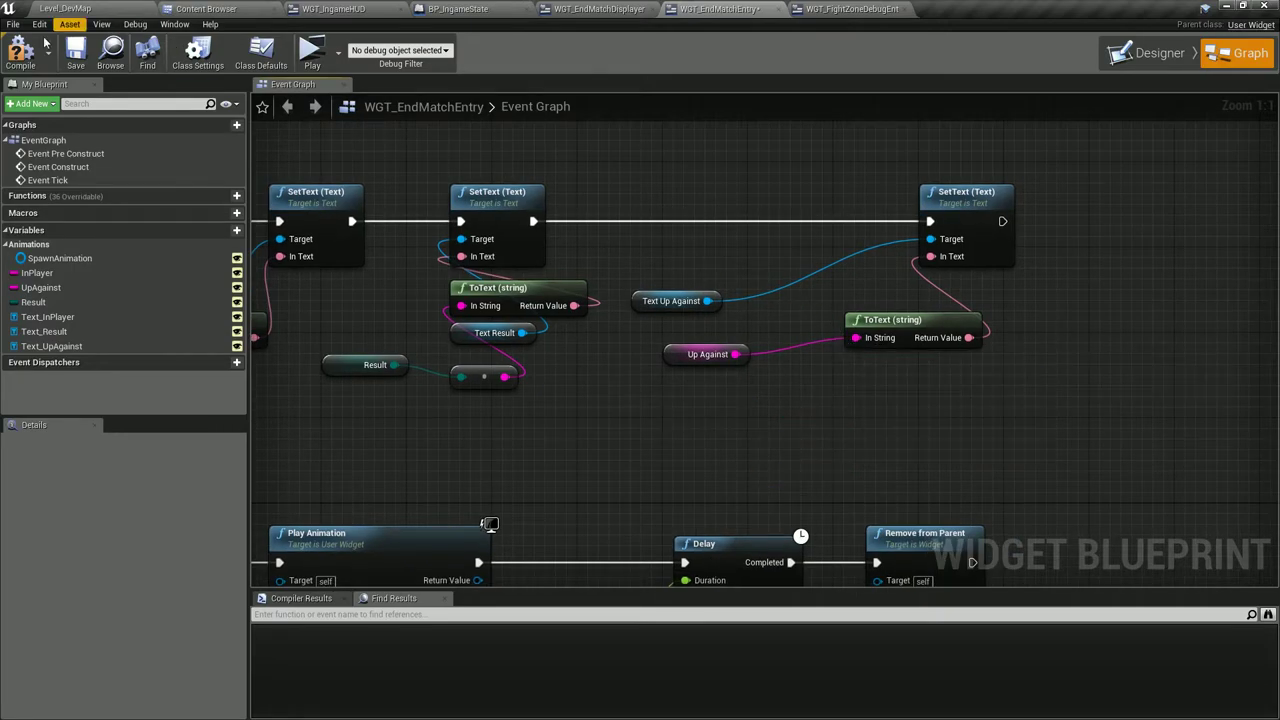
click(65, 8)
click(311, 50)
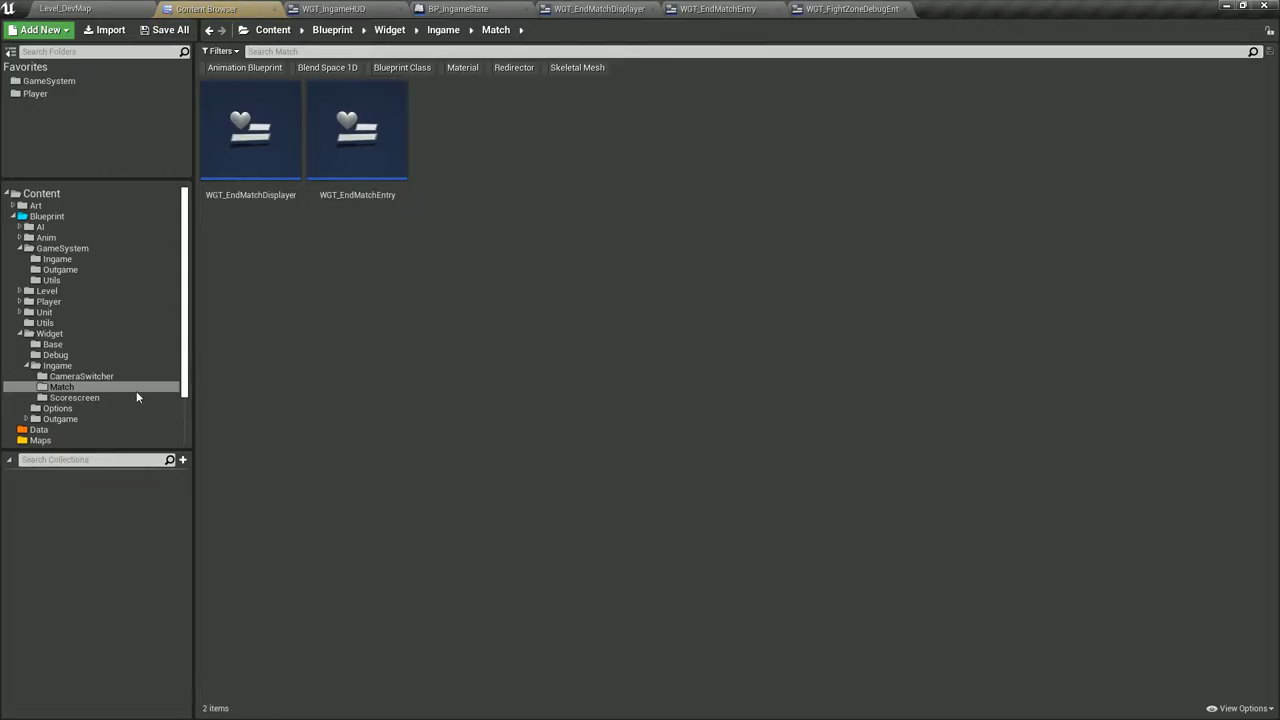
Open BPF_Utils from the Blueprint Utils folder and add a function named CropPlayerNickname.
scroll(80, 350, down, 1)
click(70, 301)
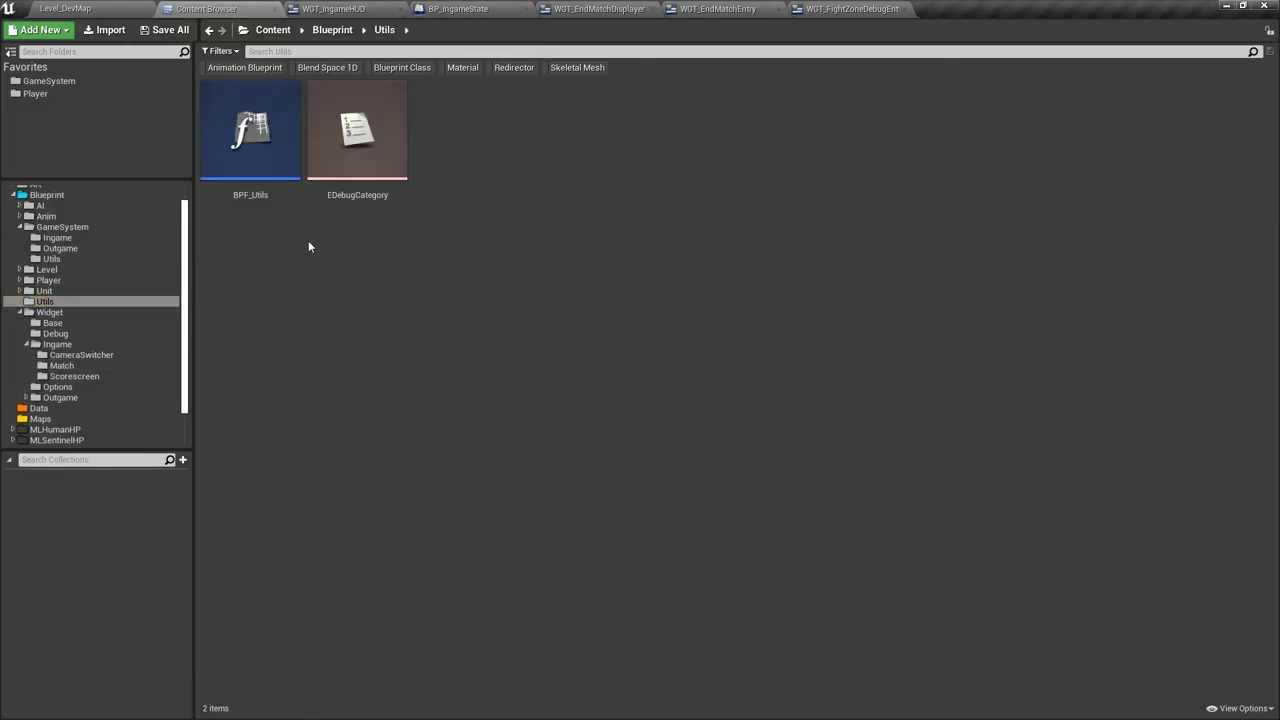
double_click(250, 195)
click(182, 79)
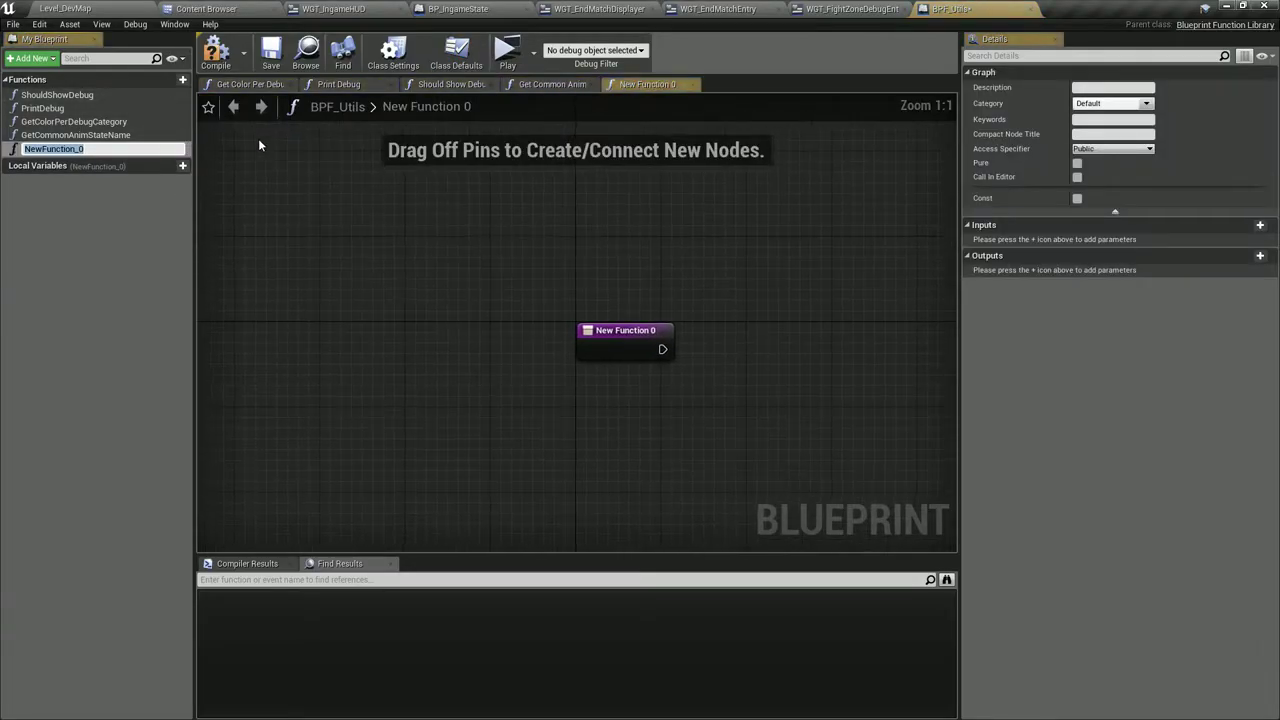
text(Cl)
key(BackSpace)
text(Pla)
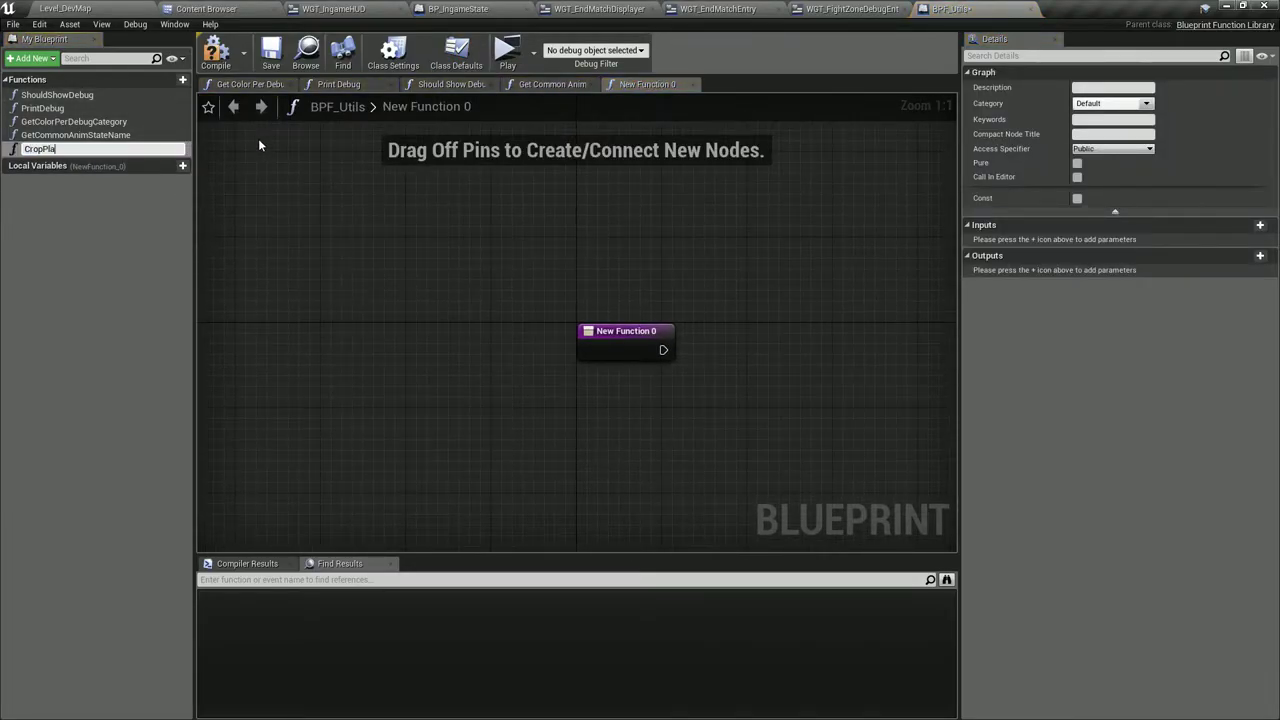
text(yerNickname)
key(Return)
Paste the LEN, subtract and Get Substring nodes, add a String input and an output returning the substring.
key(ctrl+v)
right_drag(708, 391, 465, 356)
click(383, 318)
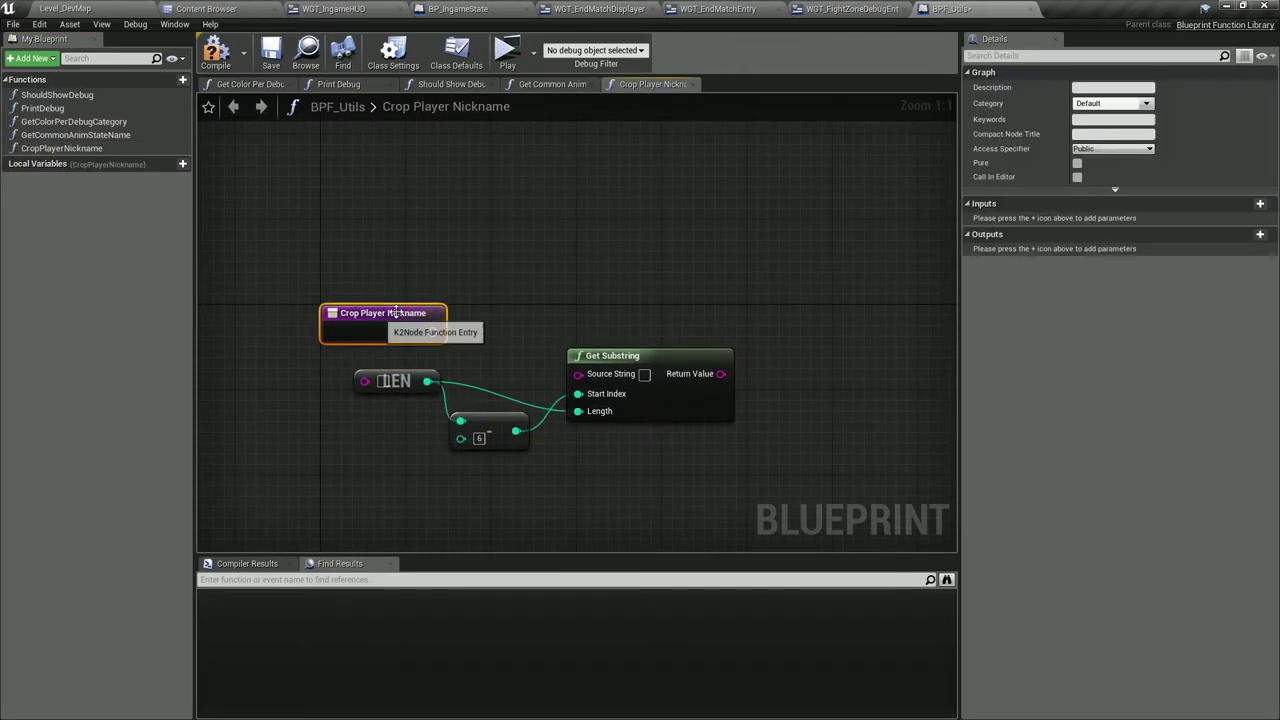
click(1260, 203)
click(1104, 220)
text(str)
click(1071, 254)
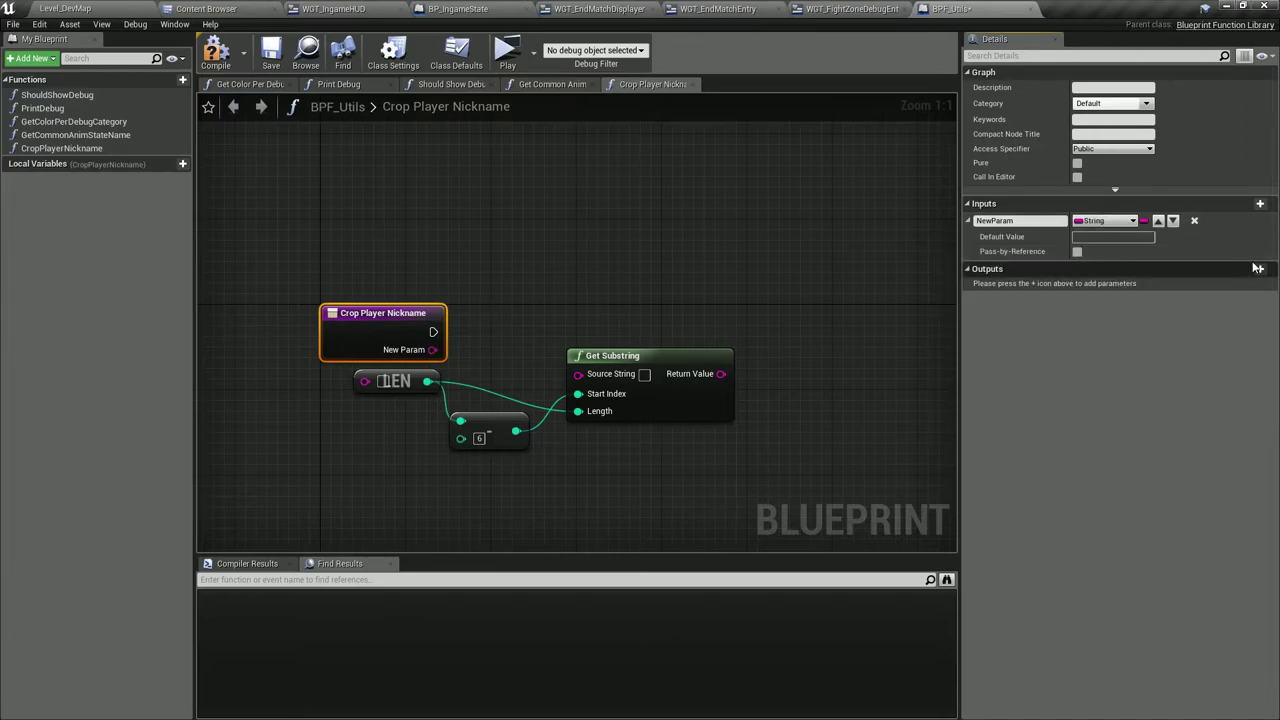
click(1260, 263)
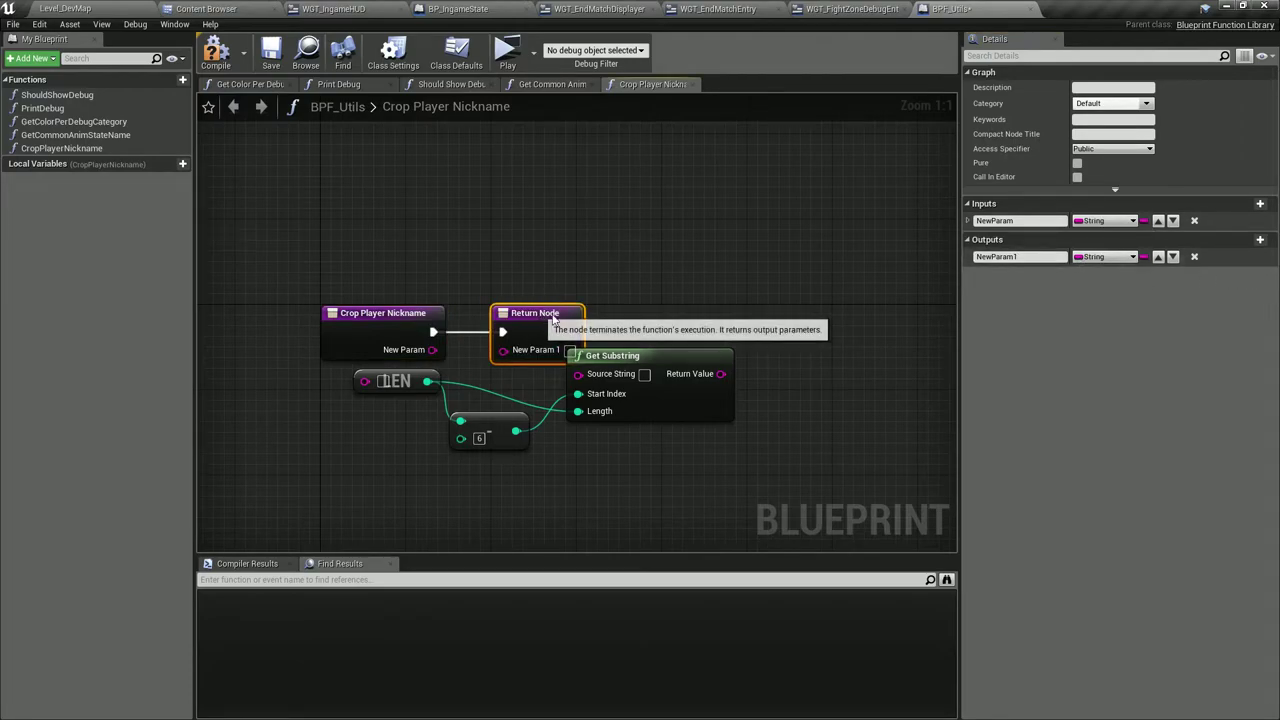
drag(535, 318, 855, 318)
drag(720, 373, 822, 349)
Mark the function Pure and name its parameters InNickname and ReturnValue.
click(1076, 163)
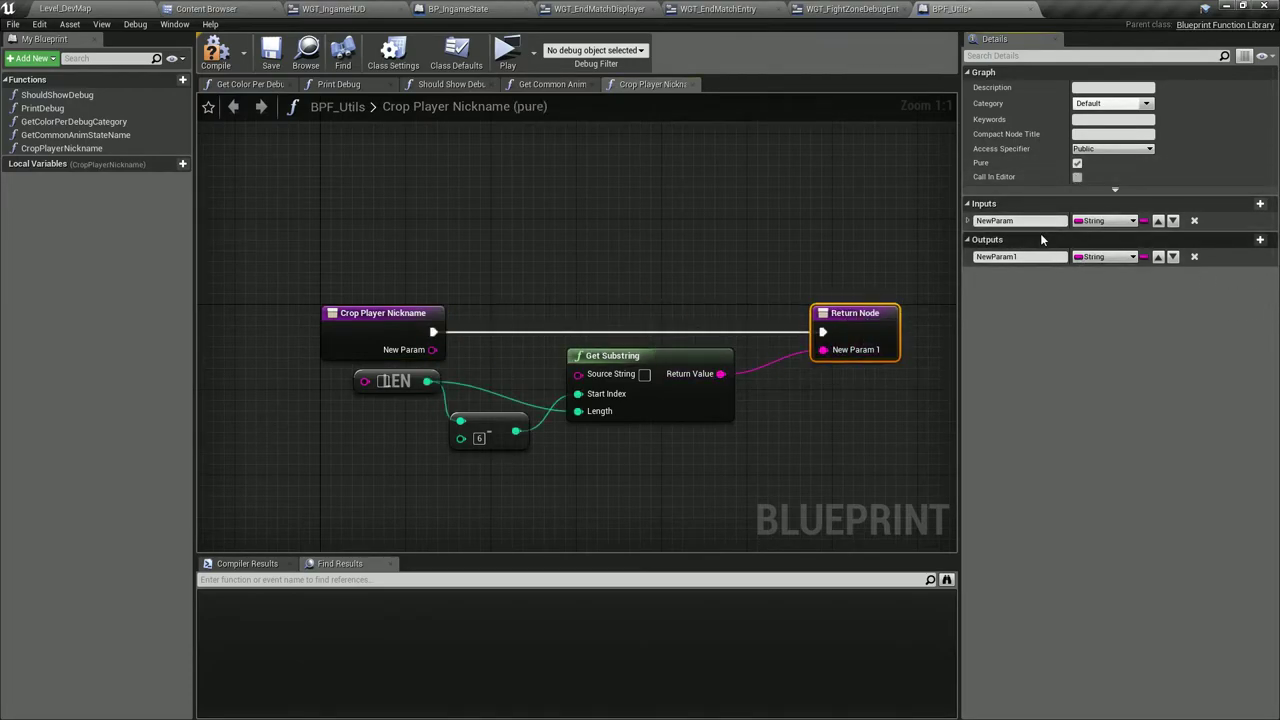
click(1020, 220)
text(InNickname)
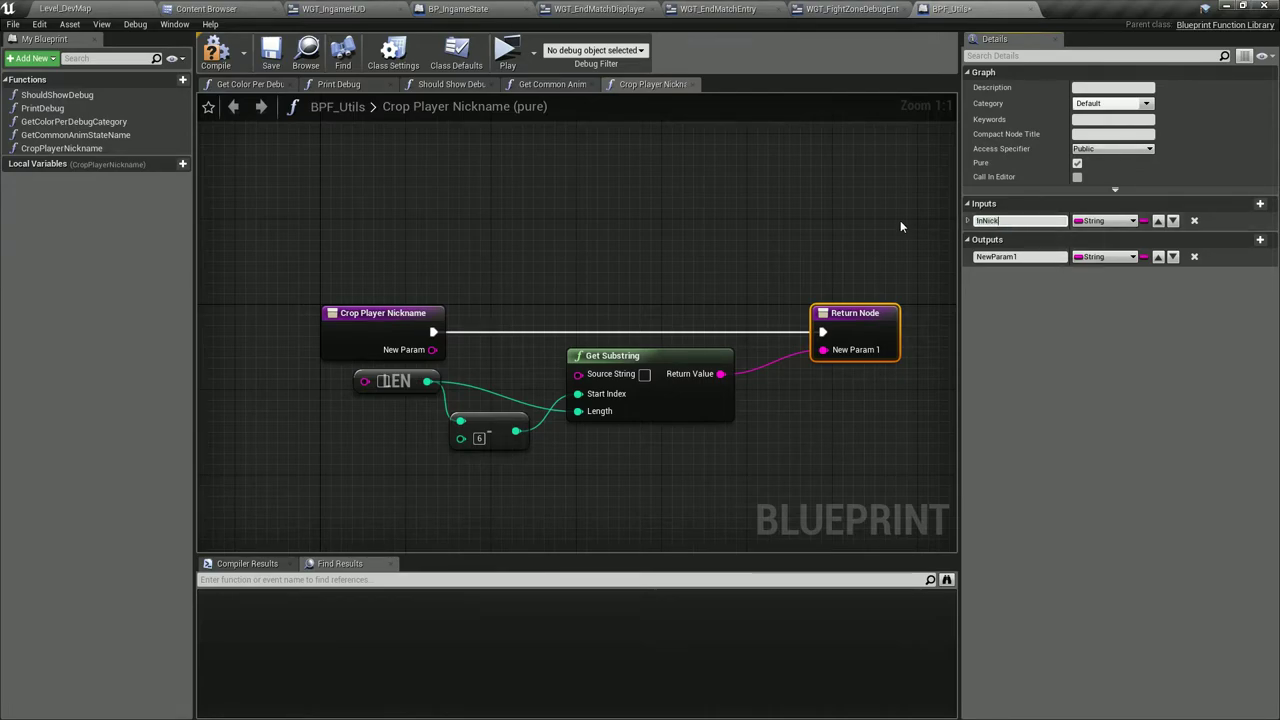
key(Return)
click(1026, 257)
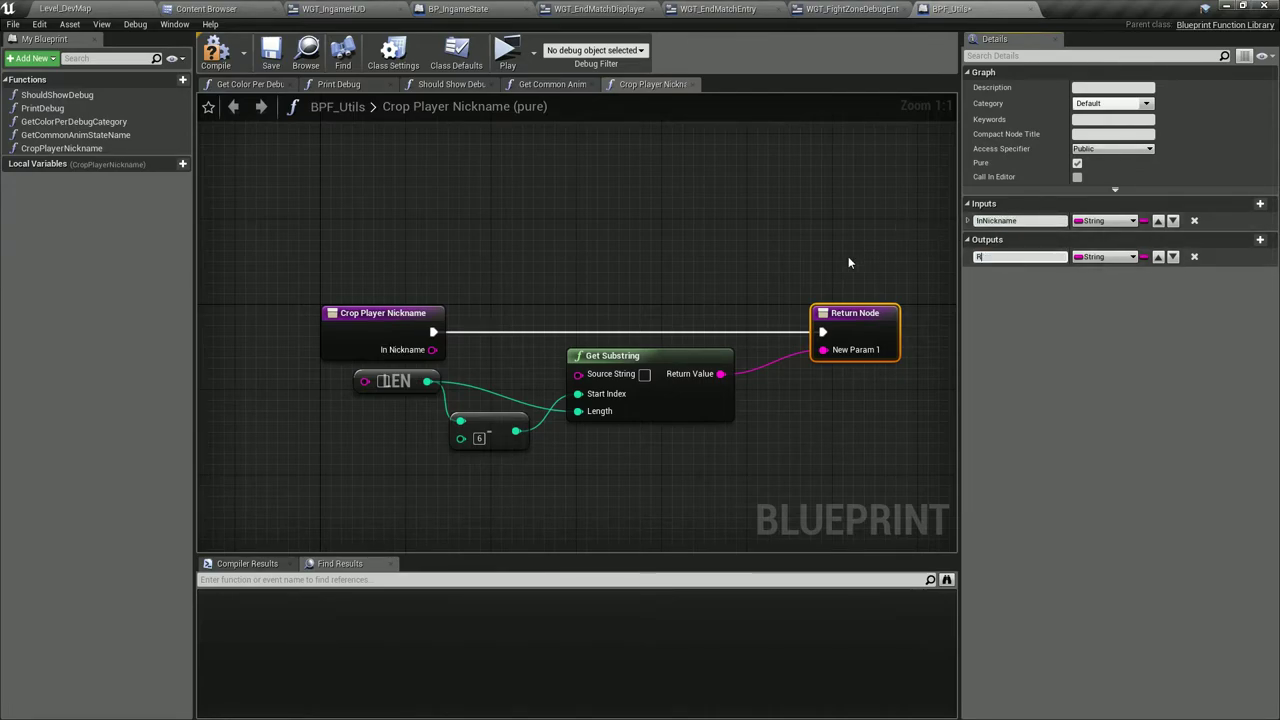
text(ReturnValue)
key(Return)
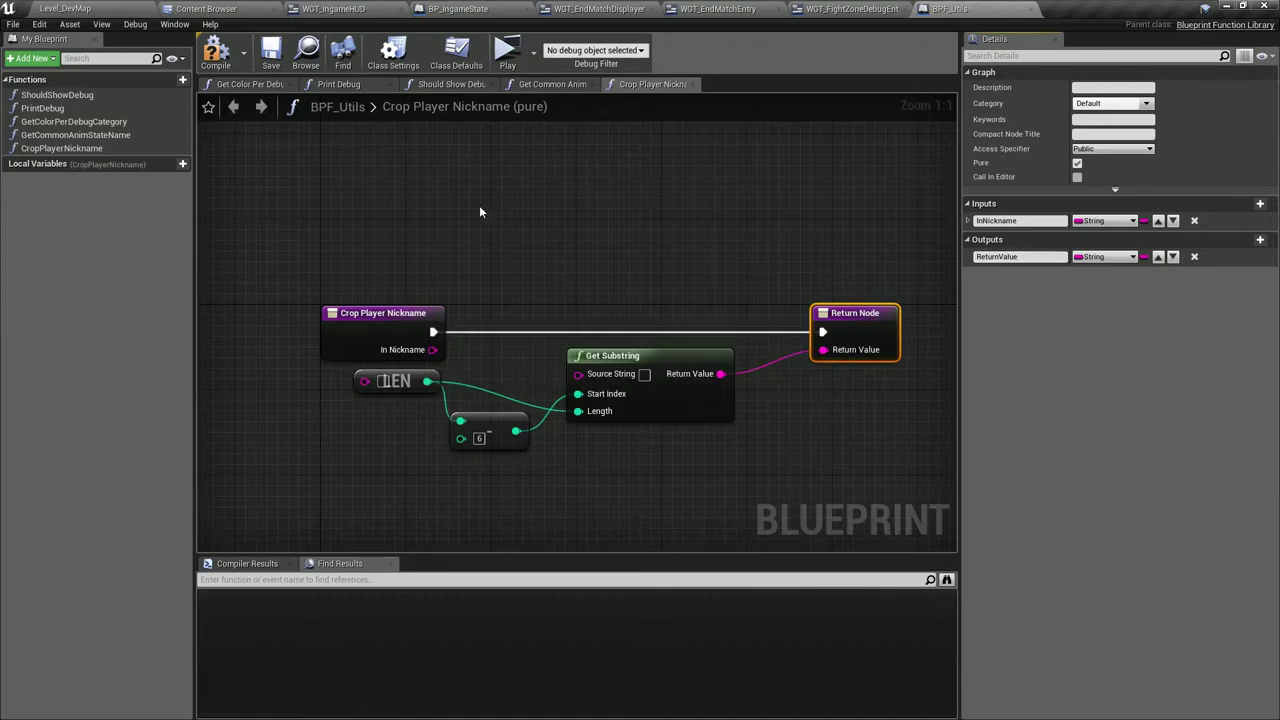
Wire InNickname into LEN and Get Substring's Source String, tidy the graph, and close BPF_Utils.
drag(432, 350, 366, 381)
drag(432, 350, 578, 374)
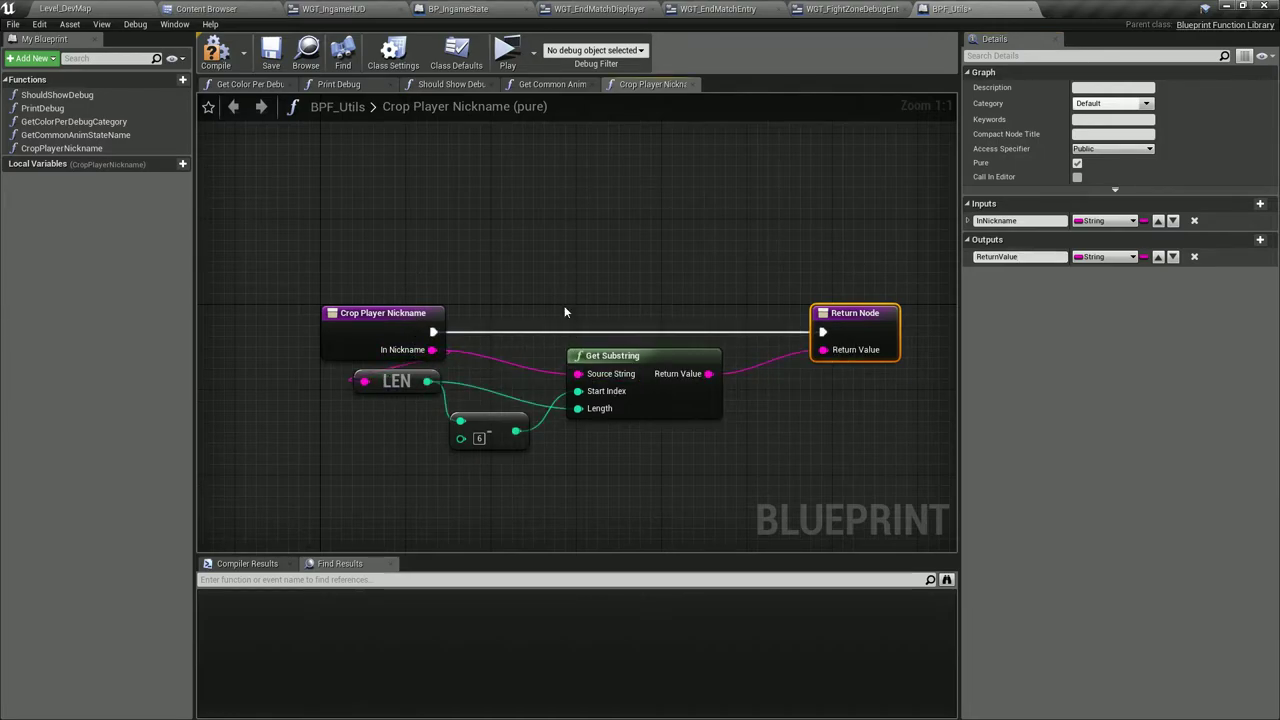
click(564, 305)
right_drag(552, 276, 649, 274)
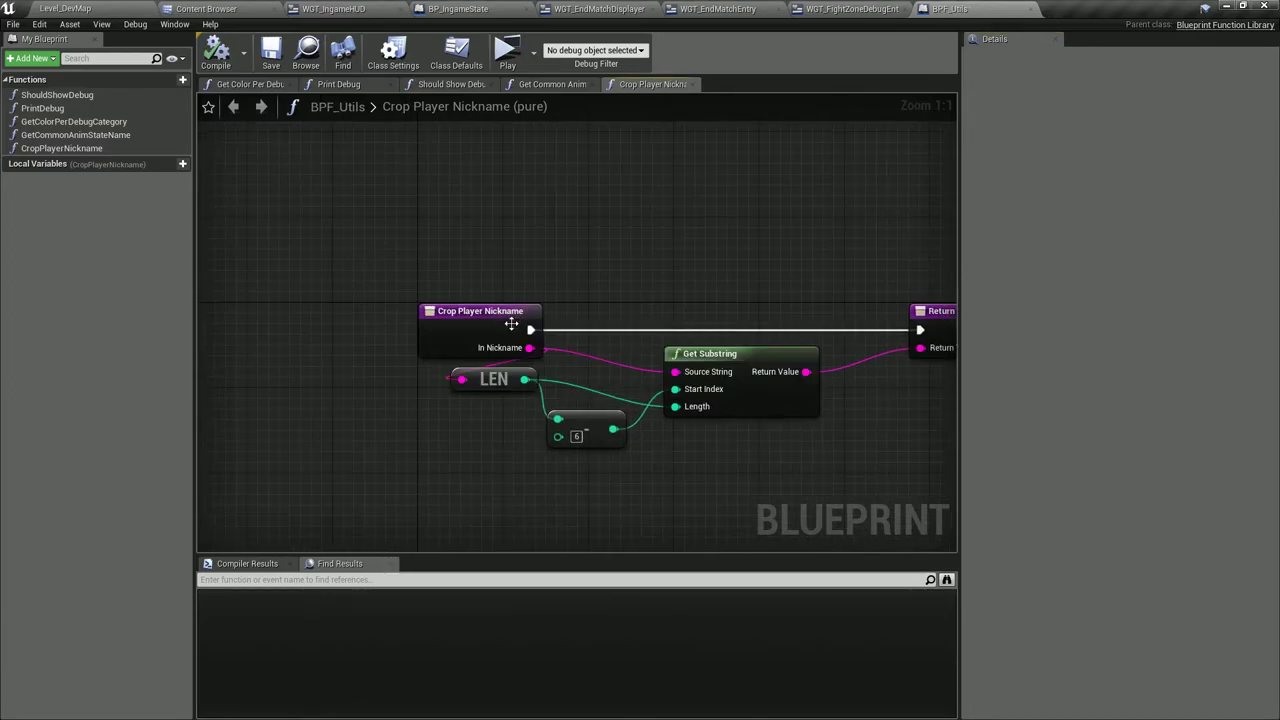
drag(511, 324, 436, 324)
click(512, 278)
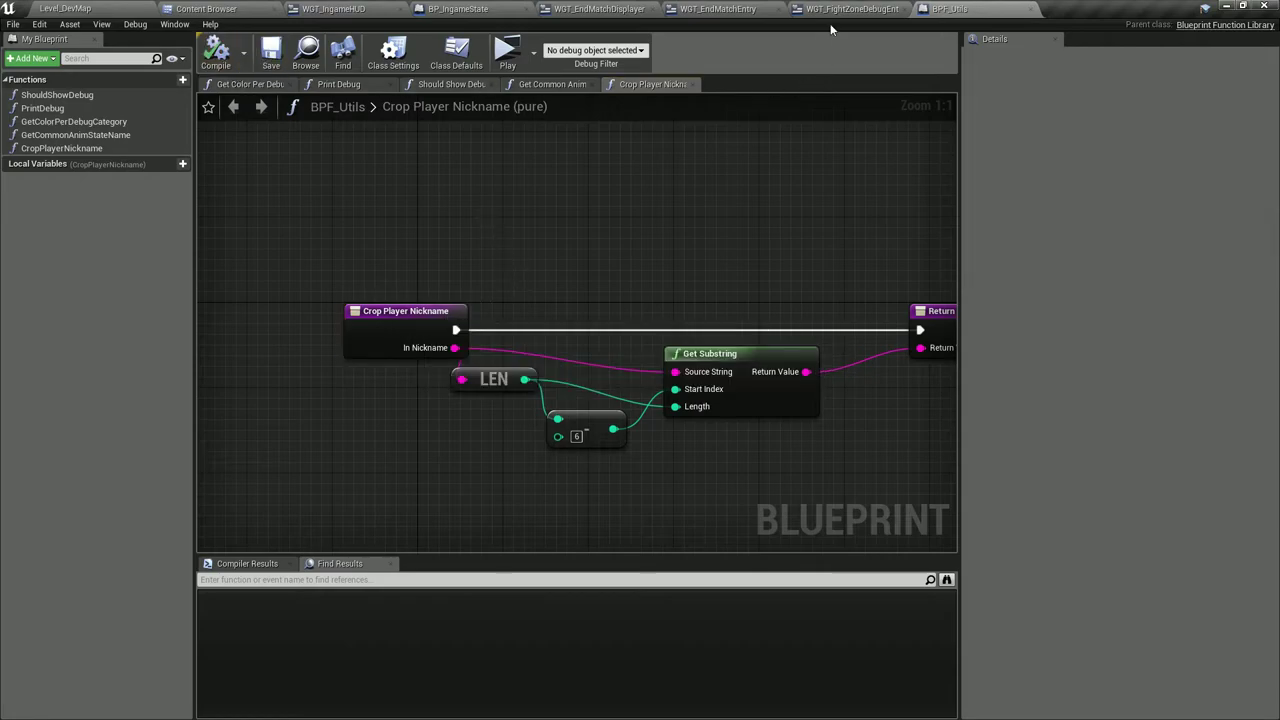
click(969, 9)
In WGT_FightZoneDebugEntry, route New Player through a Crop Player Nickname node into ToText.
click(832, 178)
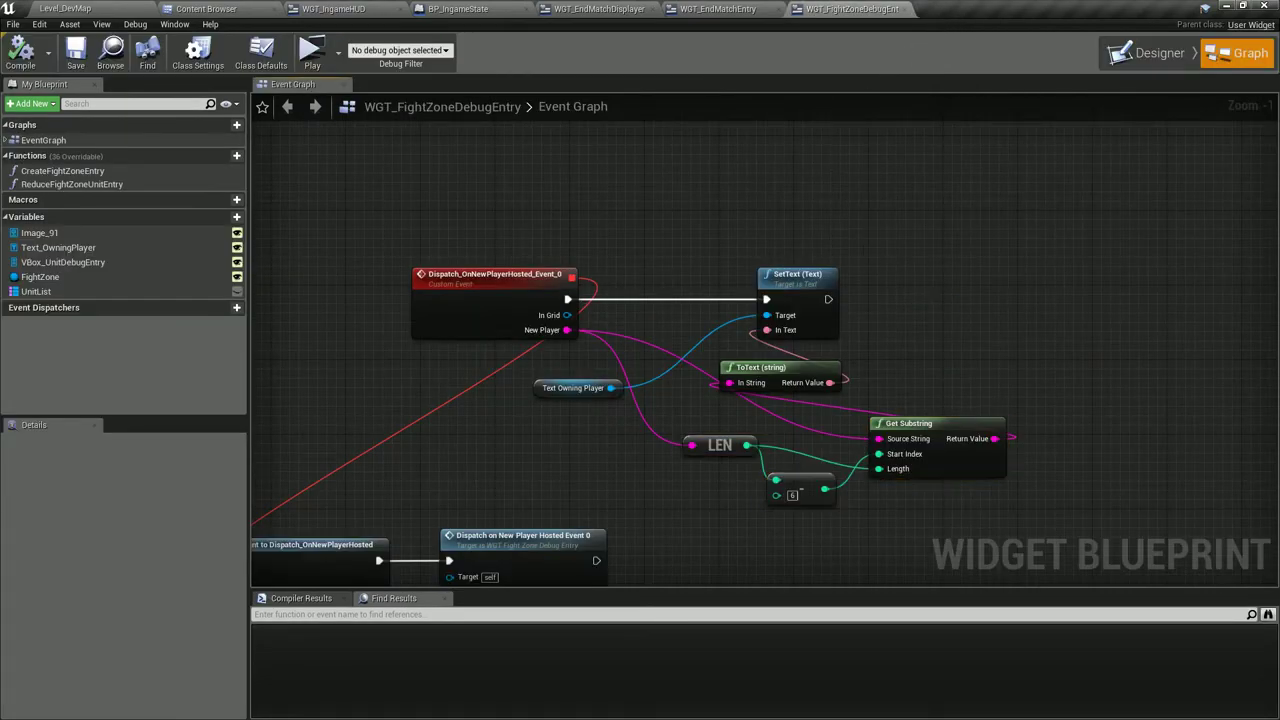
right_drag(766, 339, 715, 289)
drag(515, 280, 601, 266)
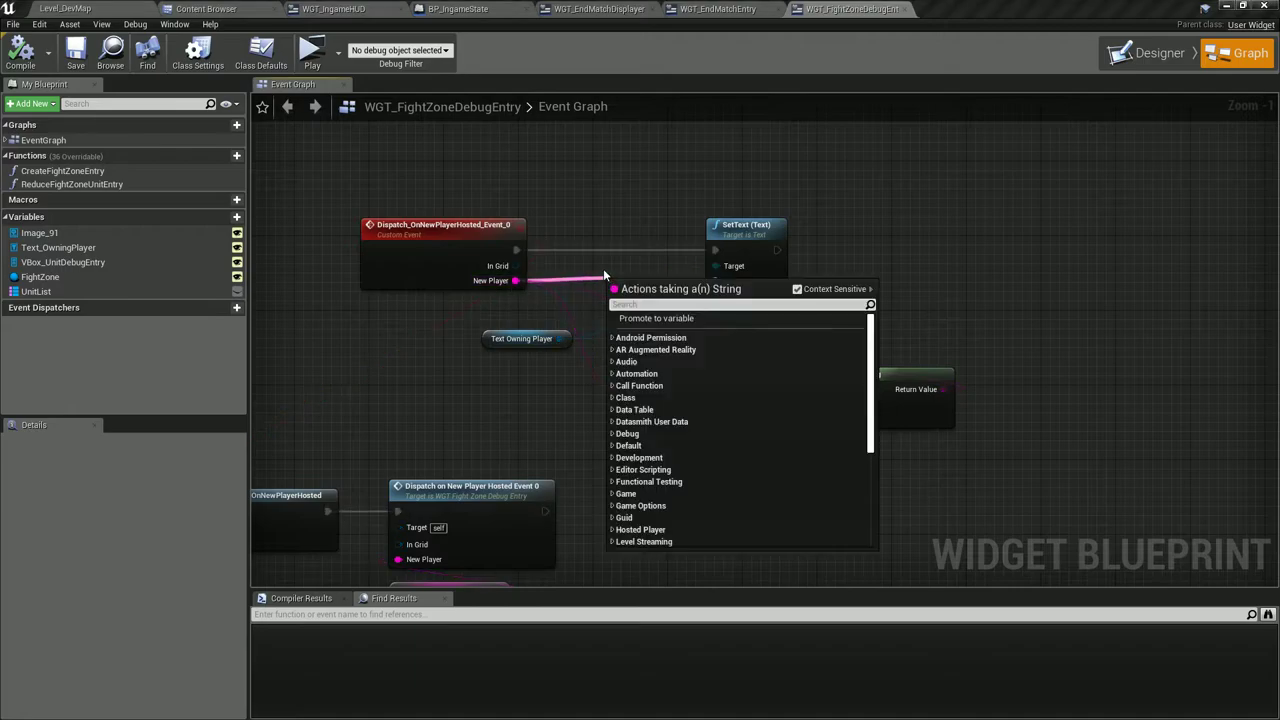
text(crop)
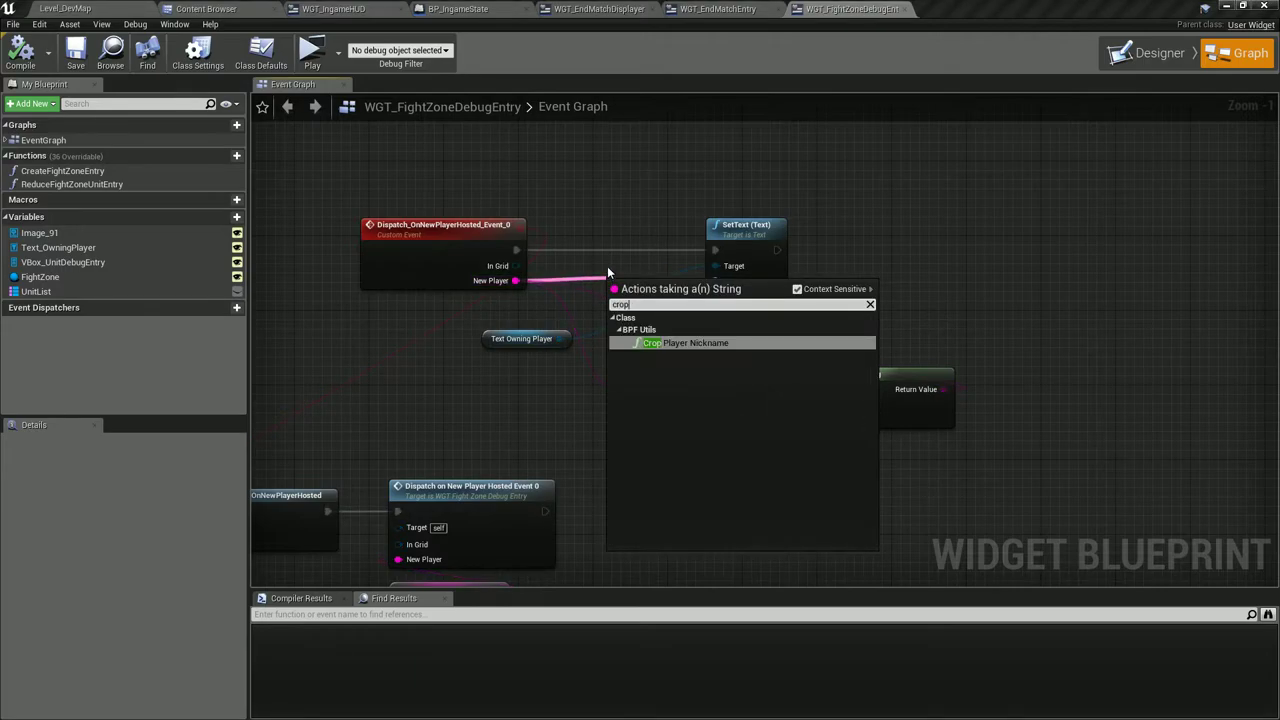
key(Return)
drag(678, 184, 678, 333)
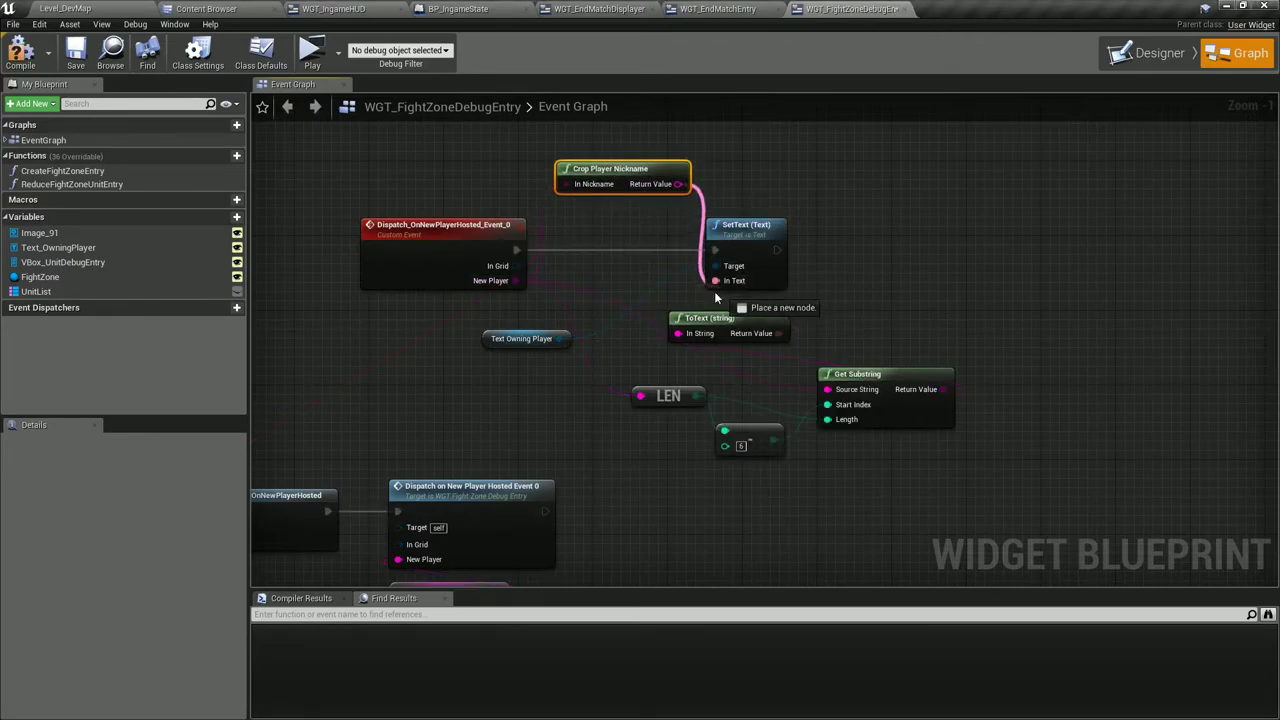
Delete the old LEN, subtract and Get Substring nodes, then save and close WGT_FightZoneDebugEntry.
drag(620, 465, 840, 398)
key(Delete)
drag(610, 168, 654, 364)
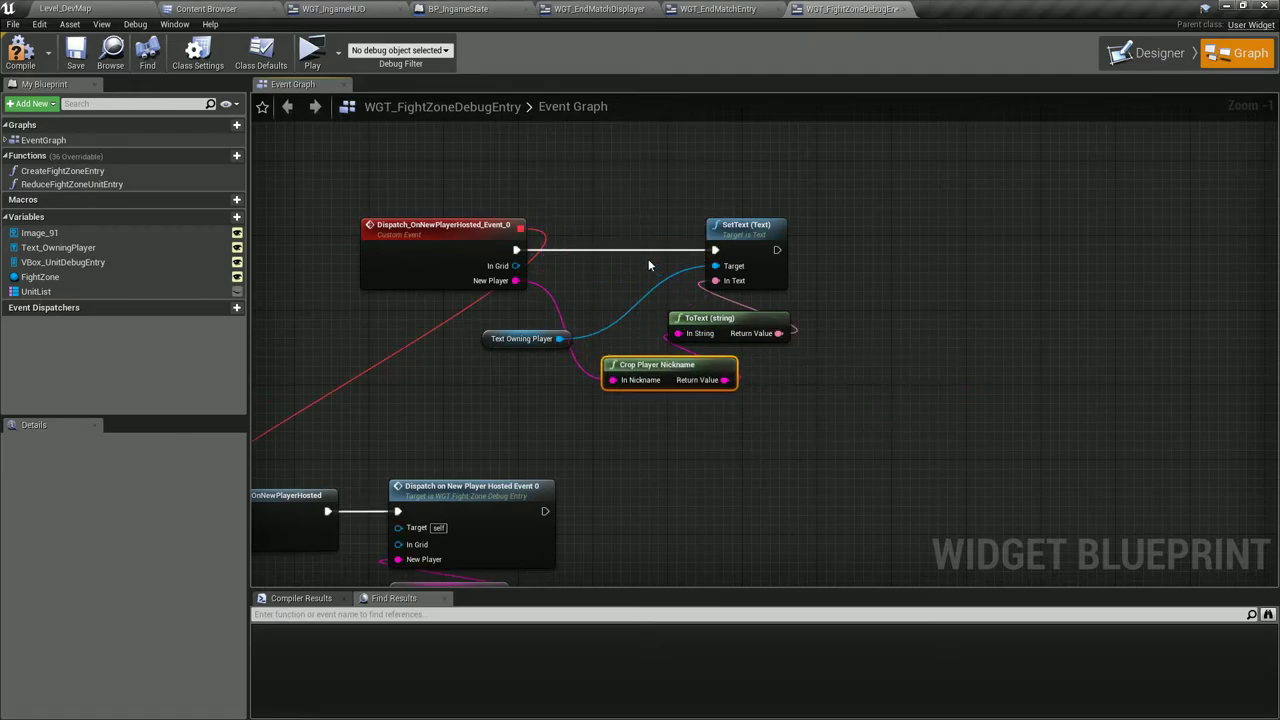
key(ctrl+s)
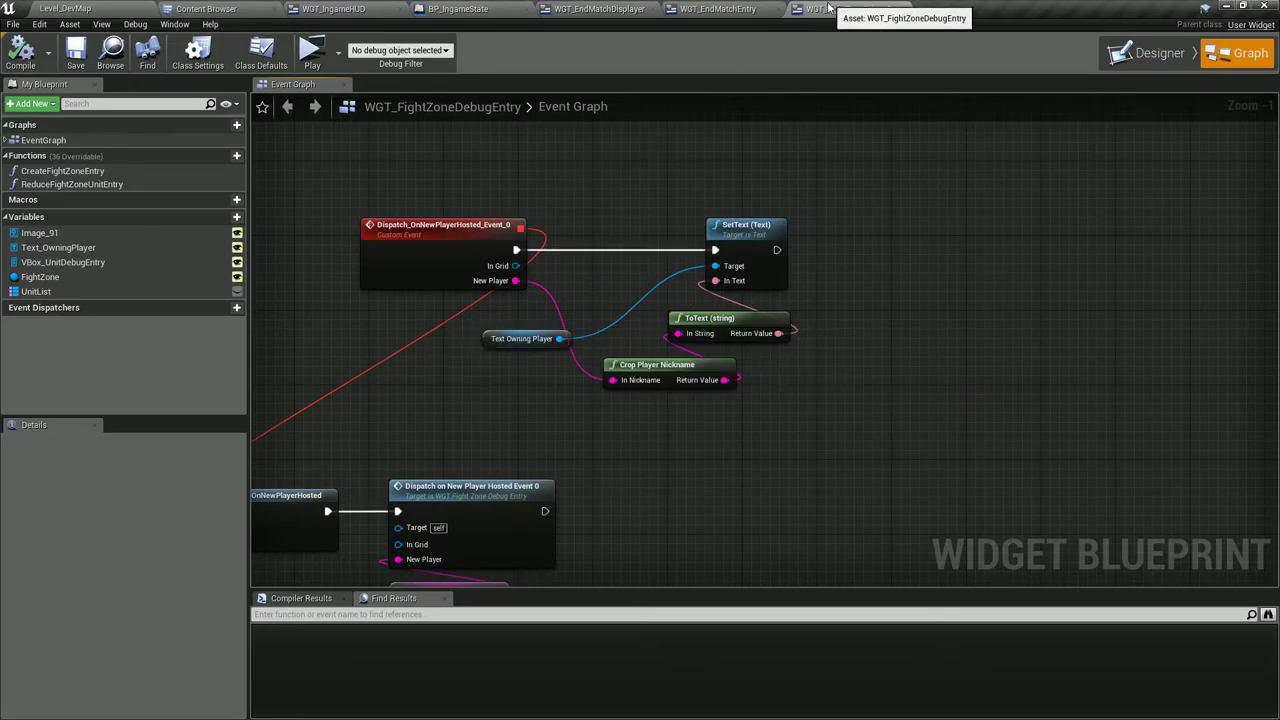
click(907, 8)
In WGT_EndMatchEntry, pass both Up Against and In Player through pasted Crop Player Nickname nodes into ToText.
key(ctrl+v)
drag(919, 401, 879, 340)
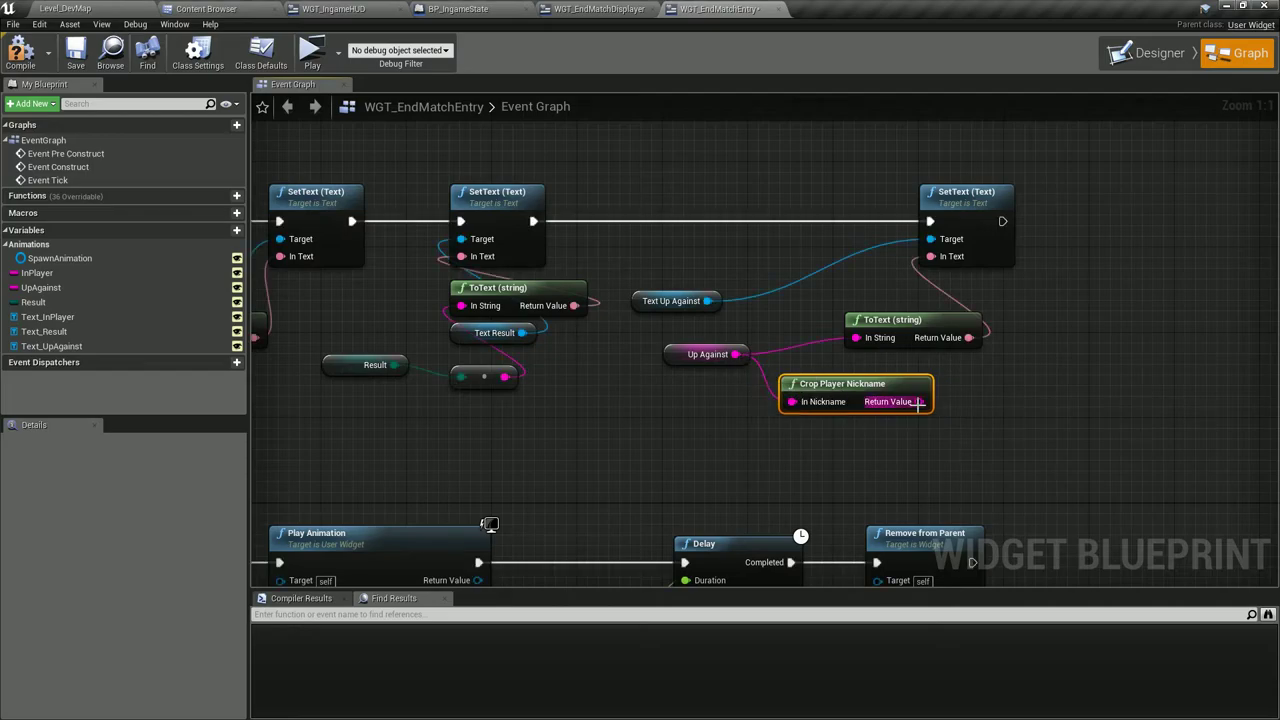
right_drag(879, 340, 533, 320)
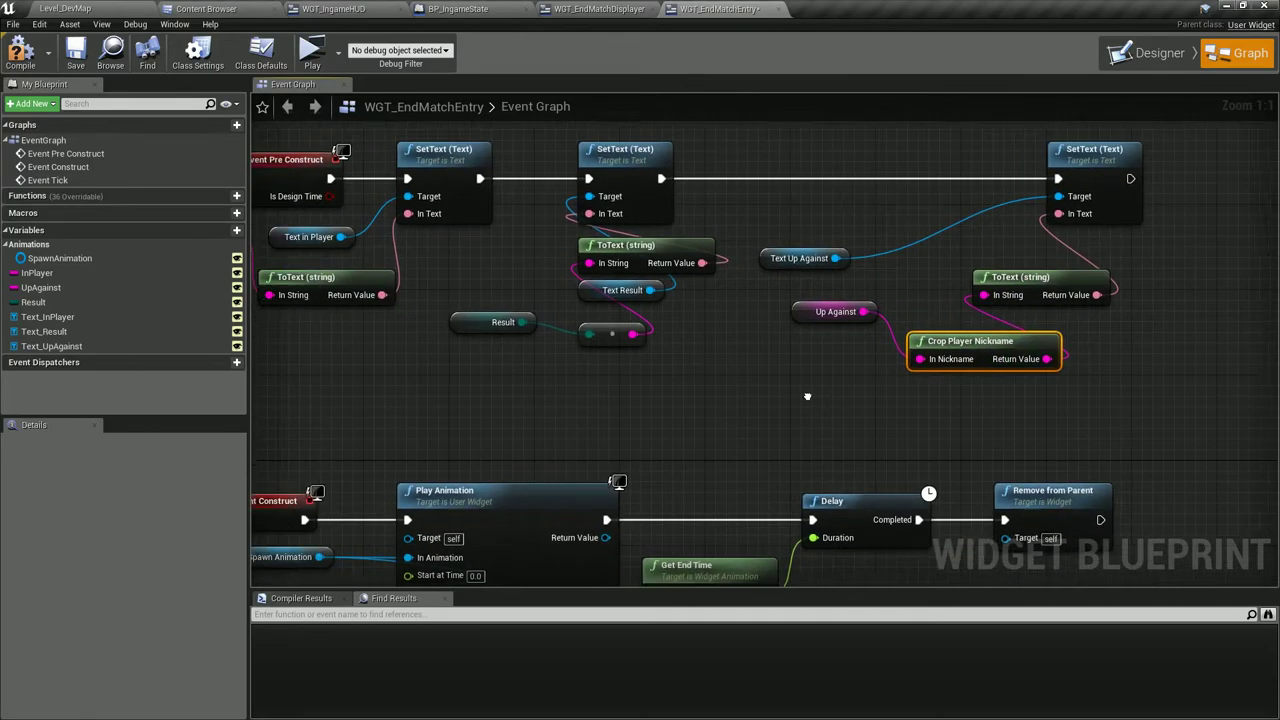
key(ctrl+v)
ctrl+drag(548, 287, 527, 340)
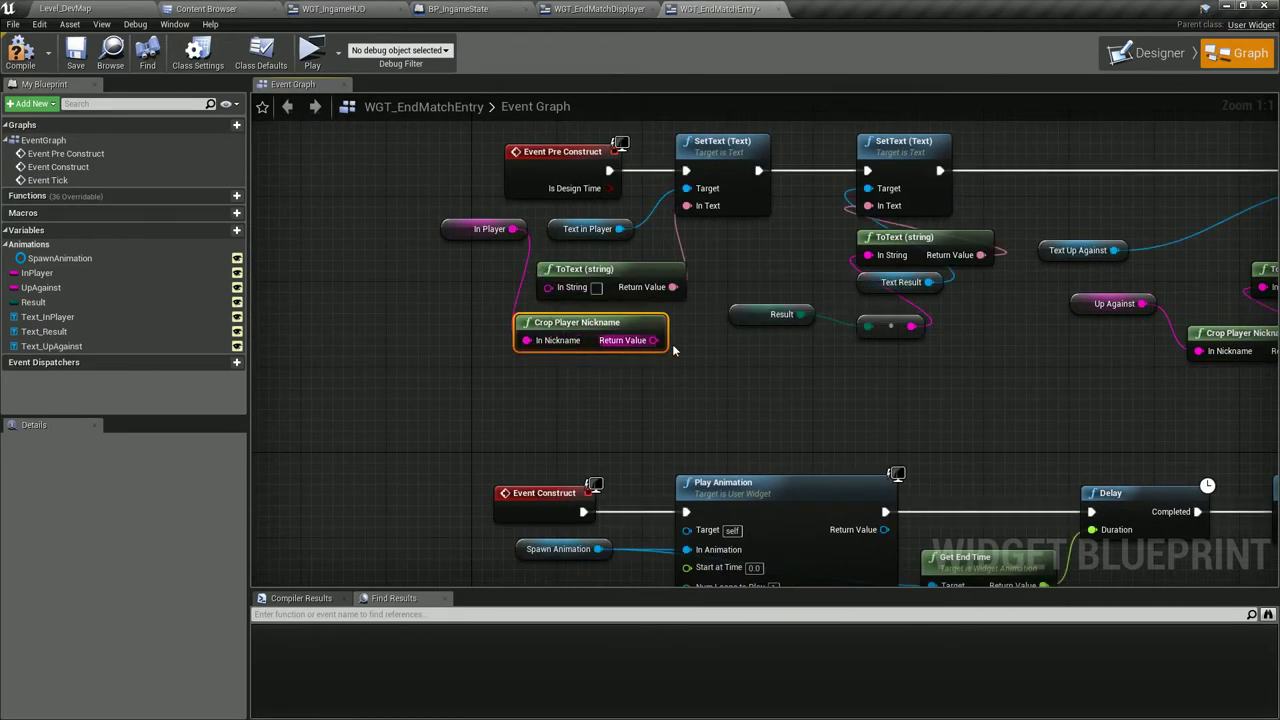
drag(665, 340, 548, 287)
right_drag(806, 369, 484, 307)
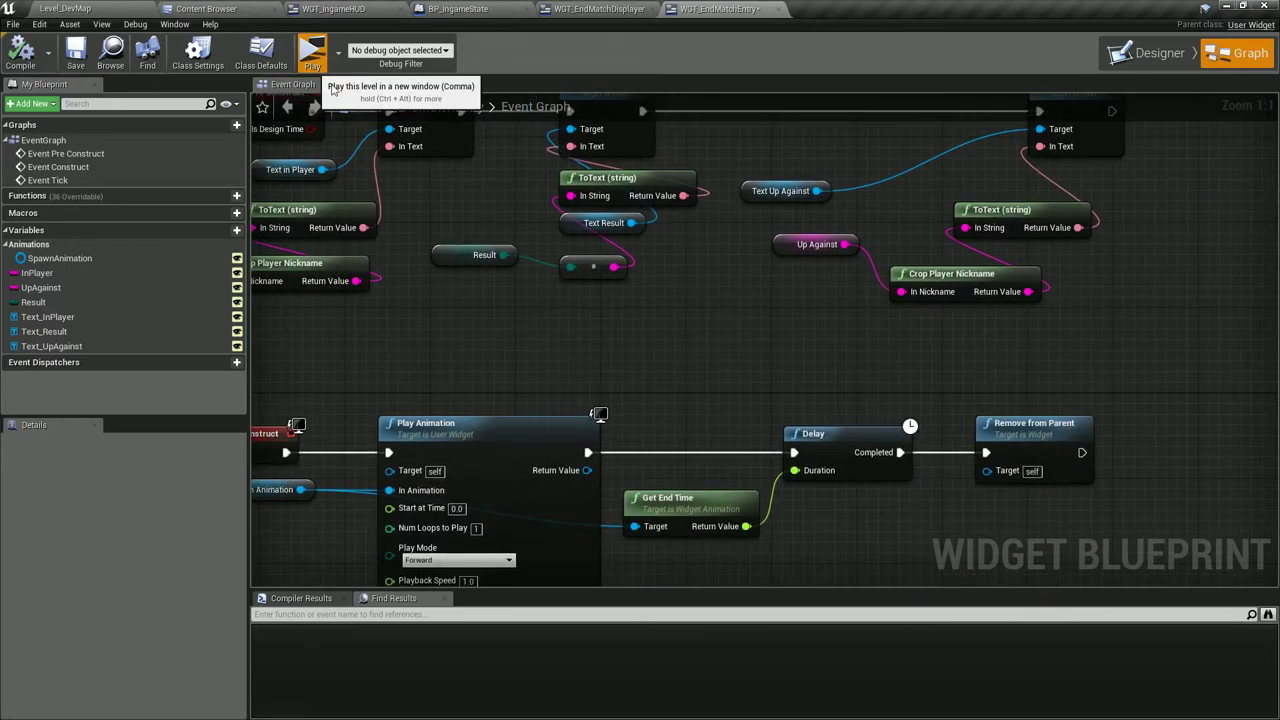
Launch a test play and place a unit on the board in both the server and client windows.
click(311, 52)
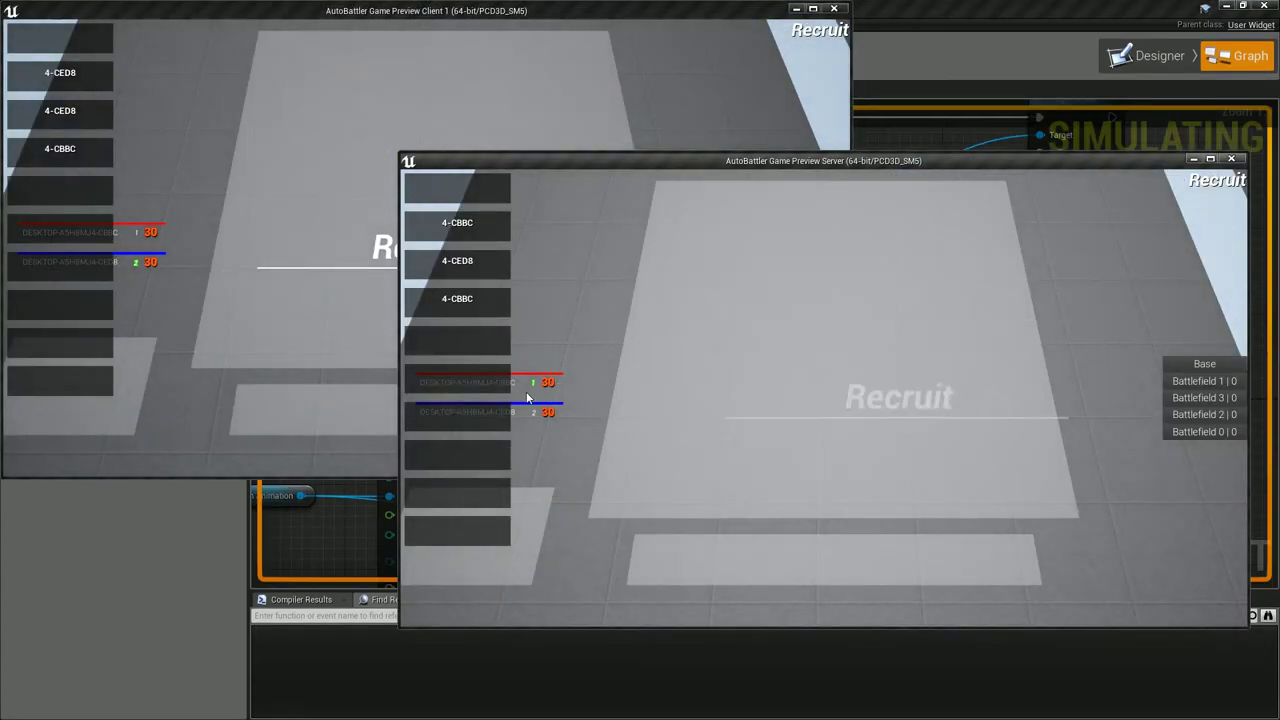
drag(813, 524, 812, 439)
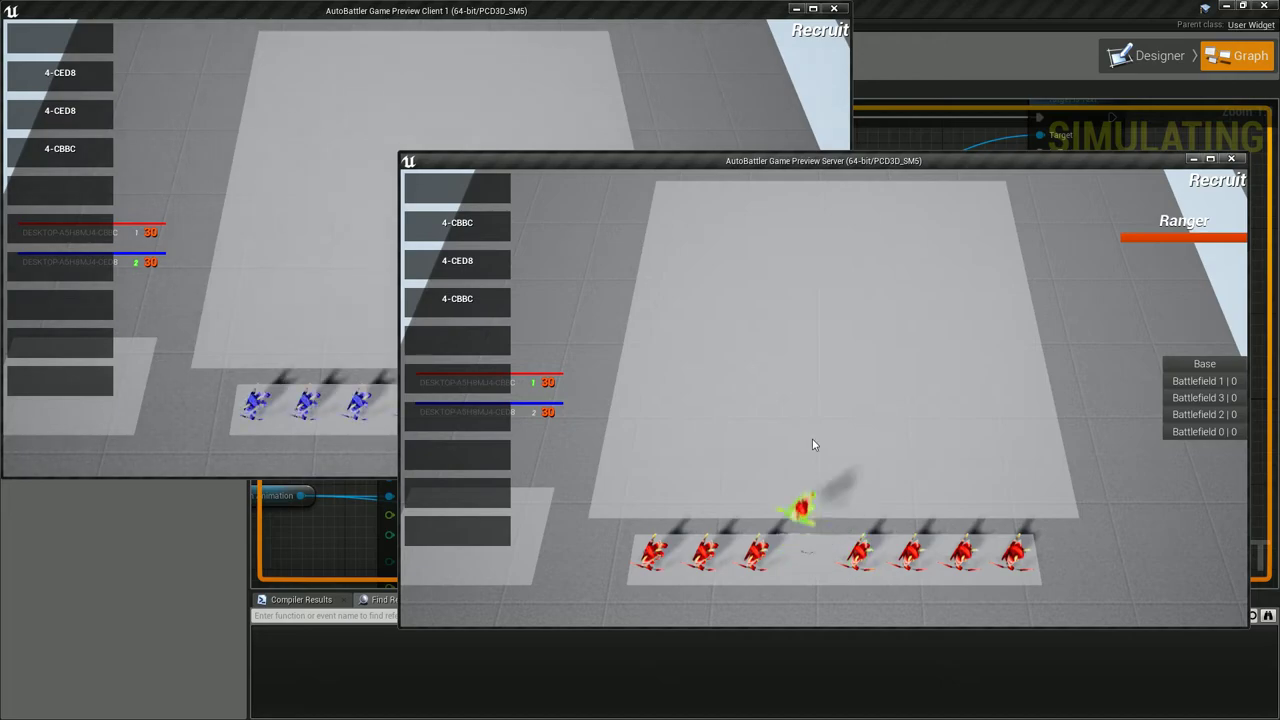
click(283, 300)
drag(358, 400, 409, 258)
click(1020, 291)
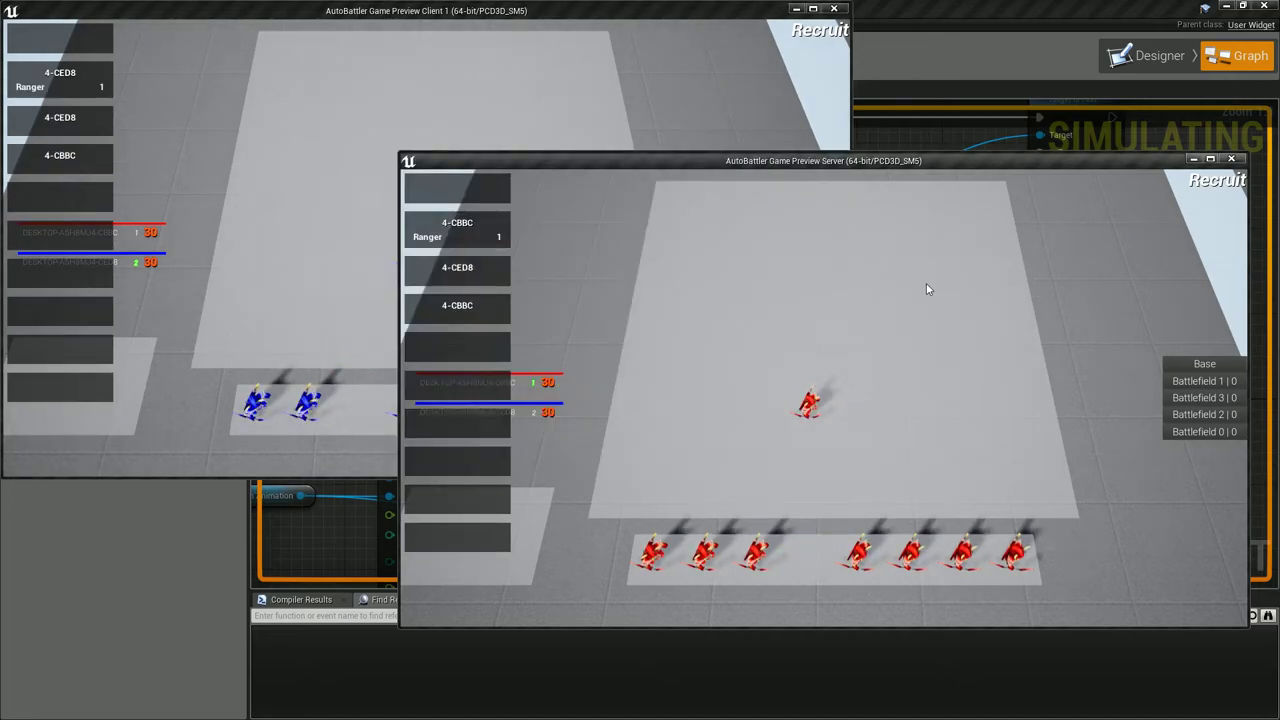
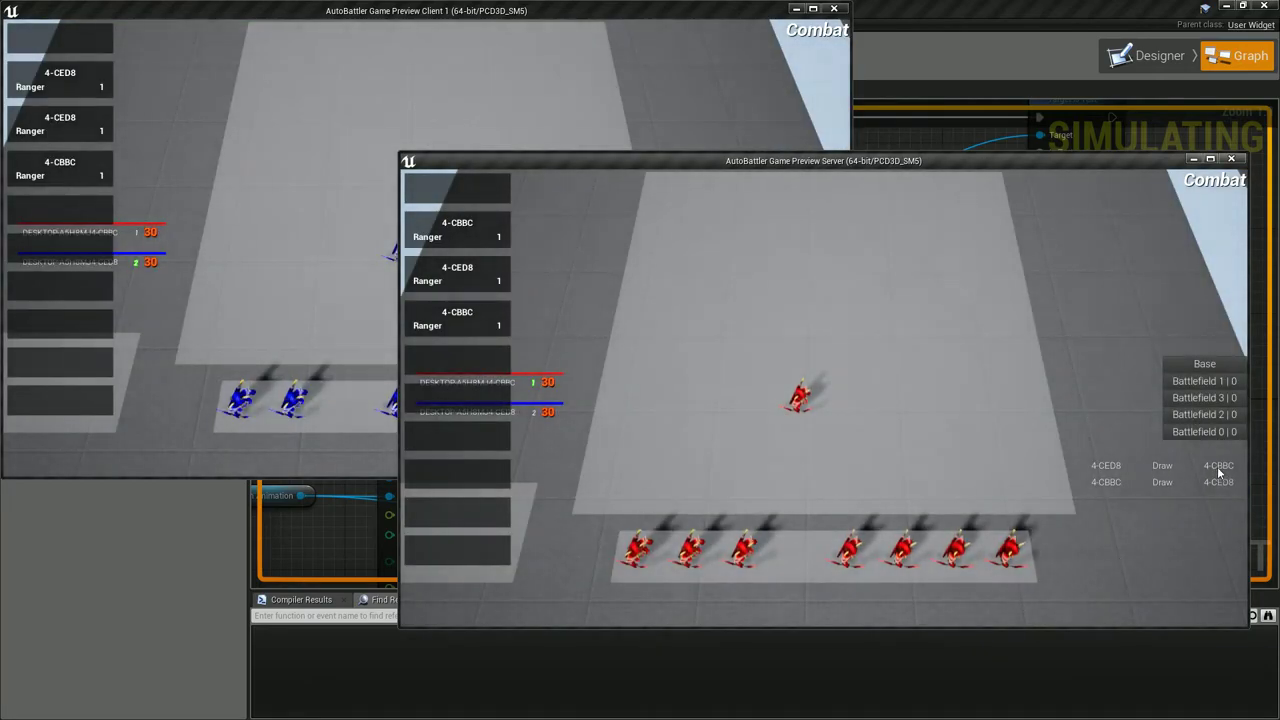
Stop the two-player preview and show WGT_EndMatchEntry's Designer layout with the SpawnAnimation timeline.
key(Escape)
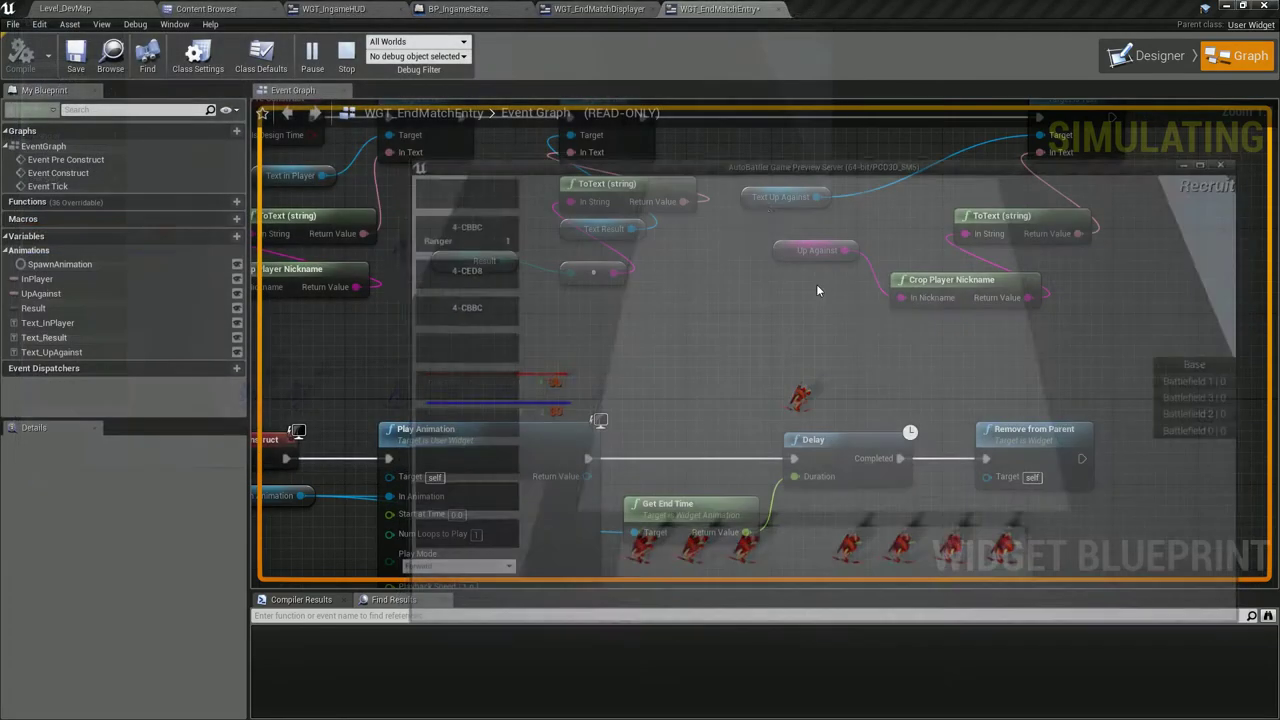
click(1145, 53)
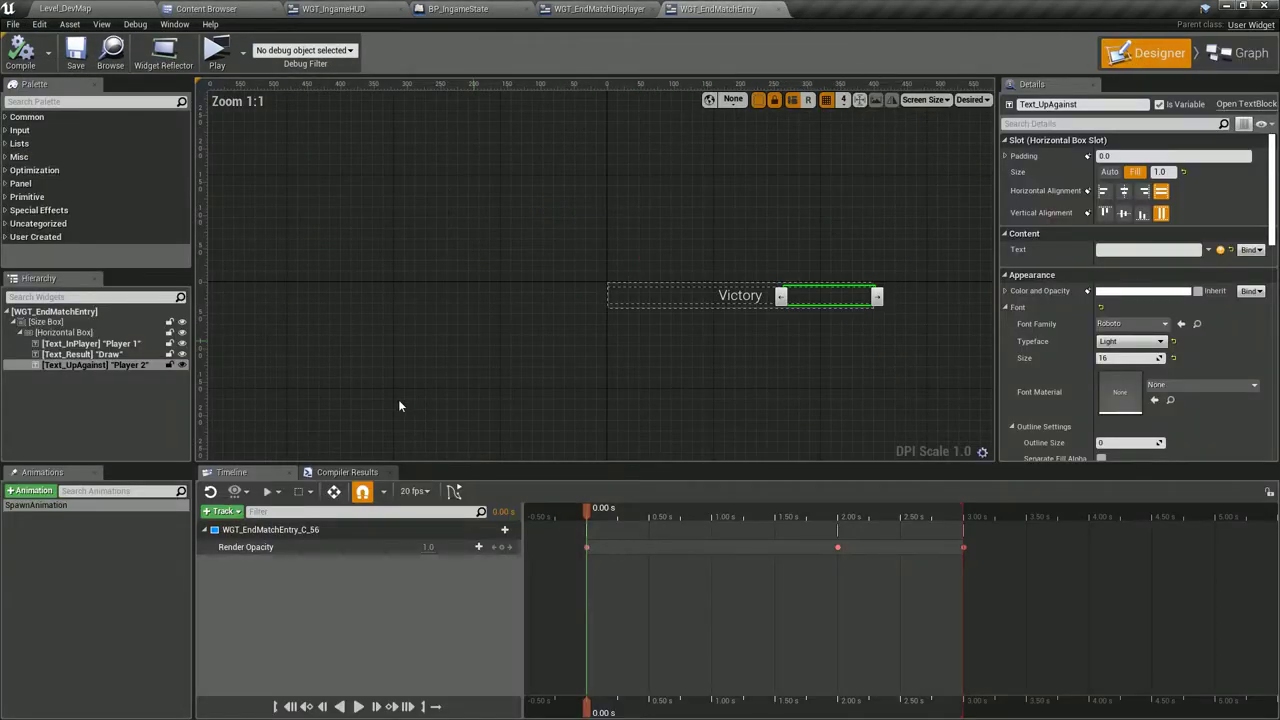
Move the Render Opacity fade keys to about 8 and 9 seconds, trim the section end, and save.
click(874, 557)
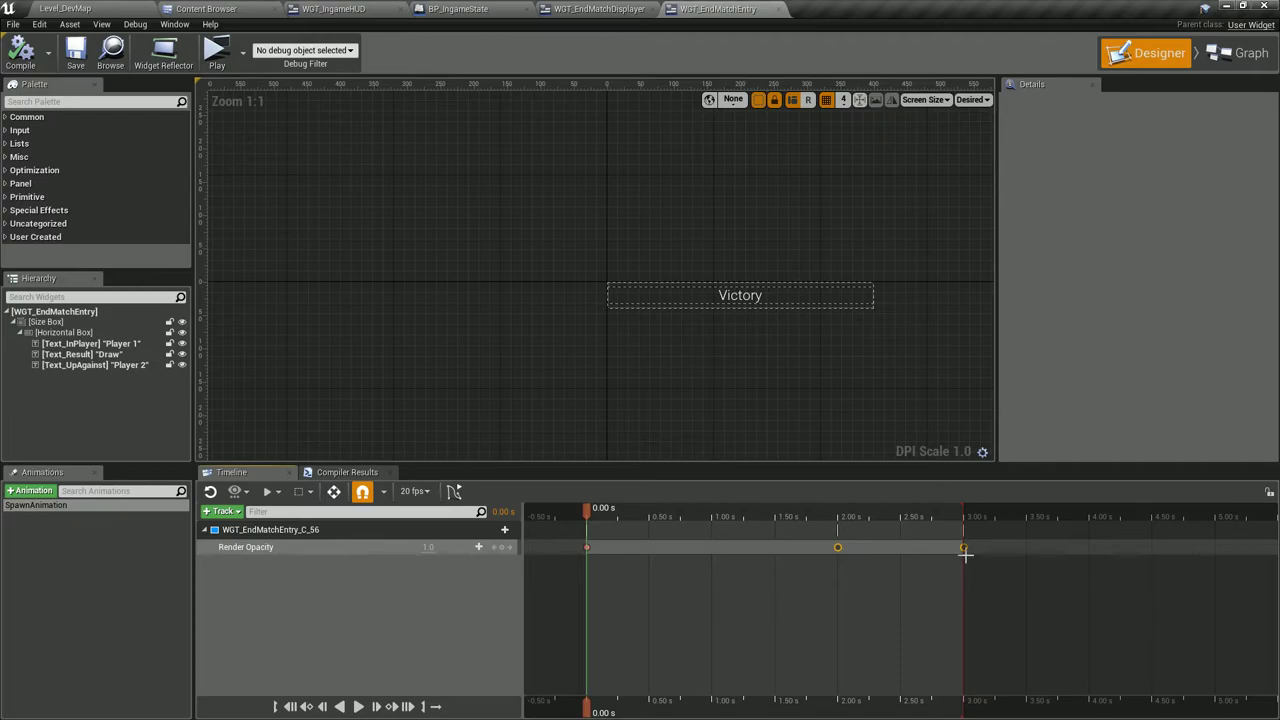
mouse_move(838, 547)
mouse_down()
mouse_move(1258, 549)
mouse_move(706, 559)
mouse_up()
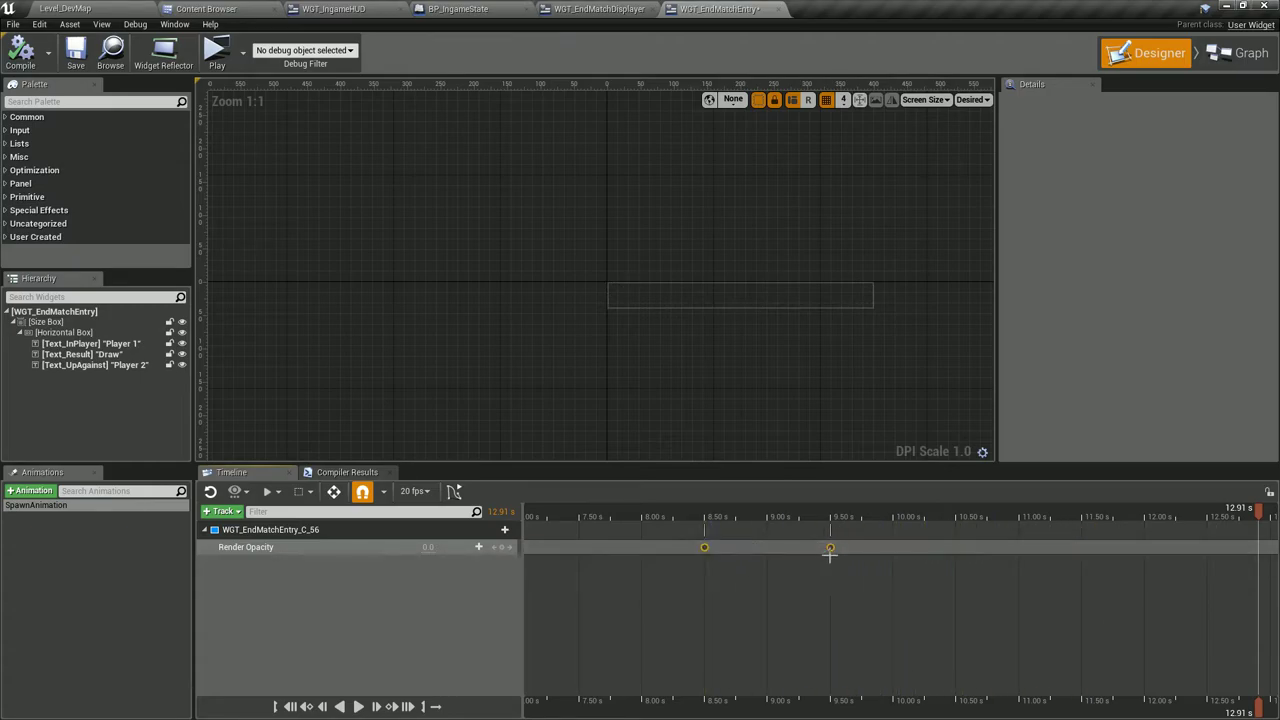
drag(830, 553, 767, 553)
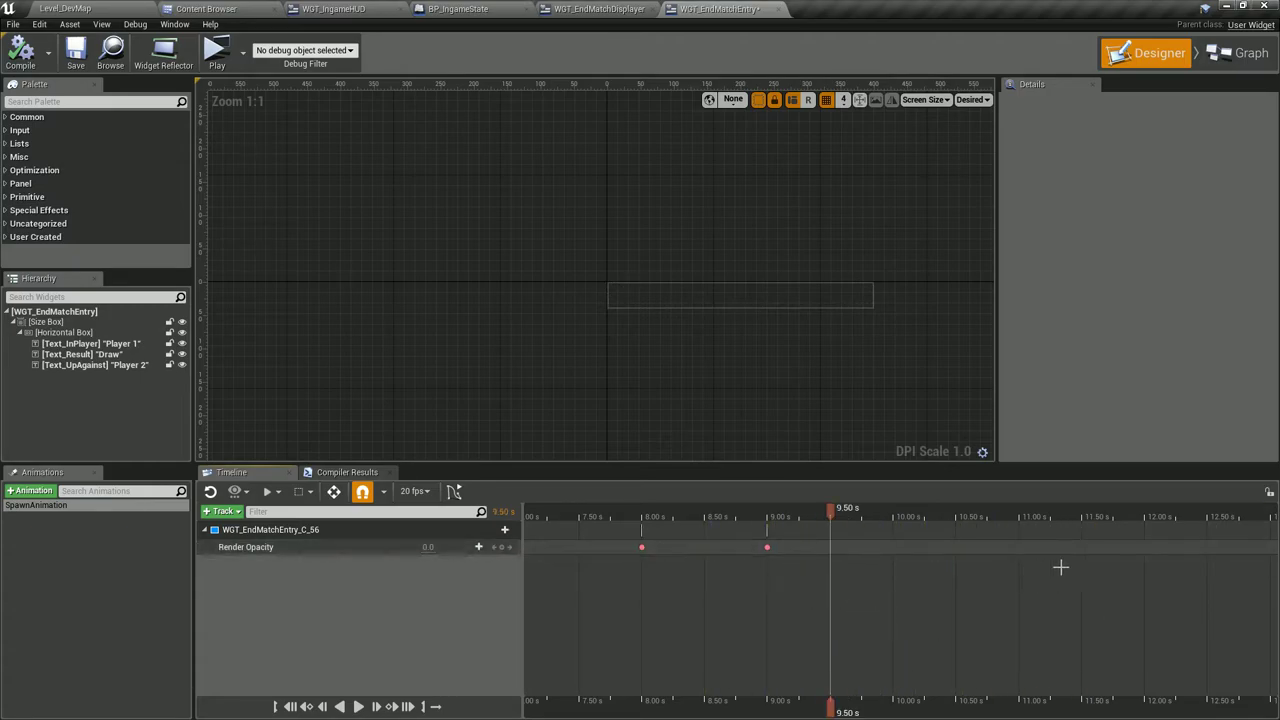
drag(1044, 552, 811, 561)
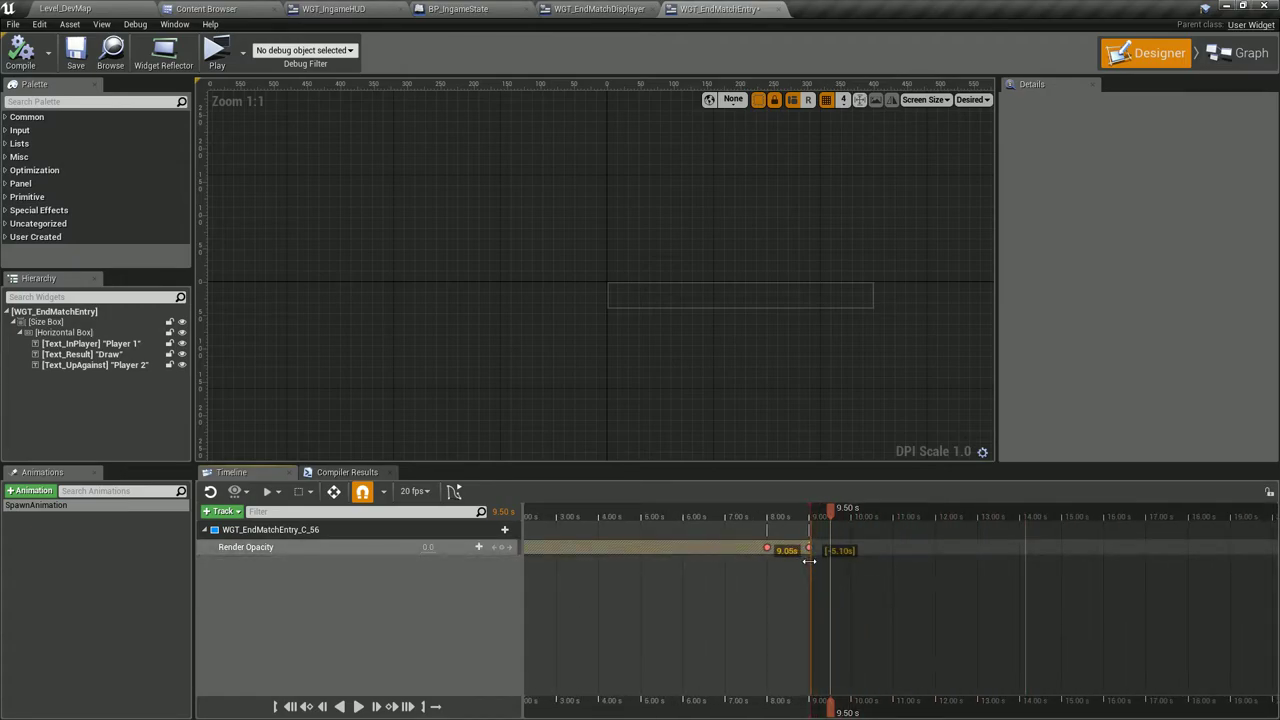
drag(766, 710, 808, 710)
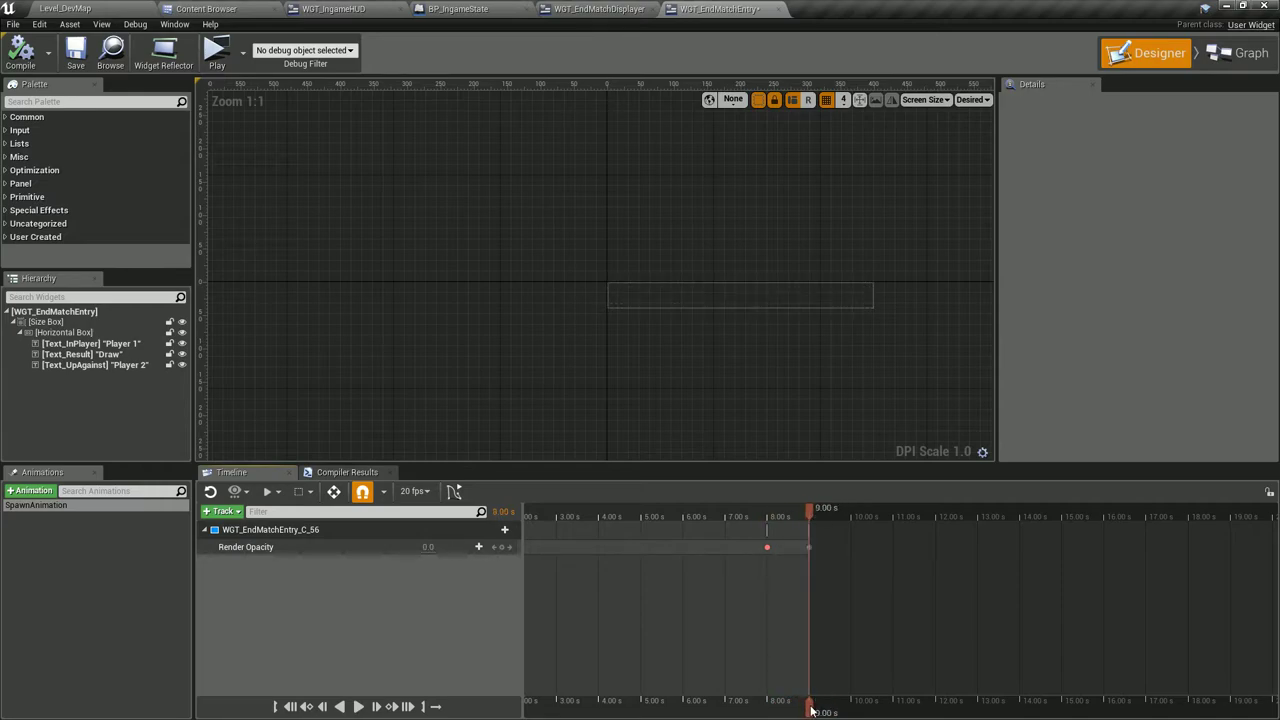
key(ctrl+s)
Preview the spawn animation over its whole range, then go to the widget's event graph.
click(360, 706)
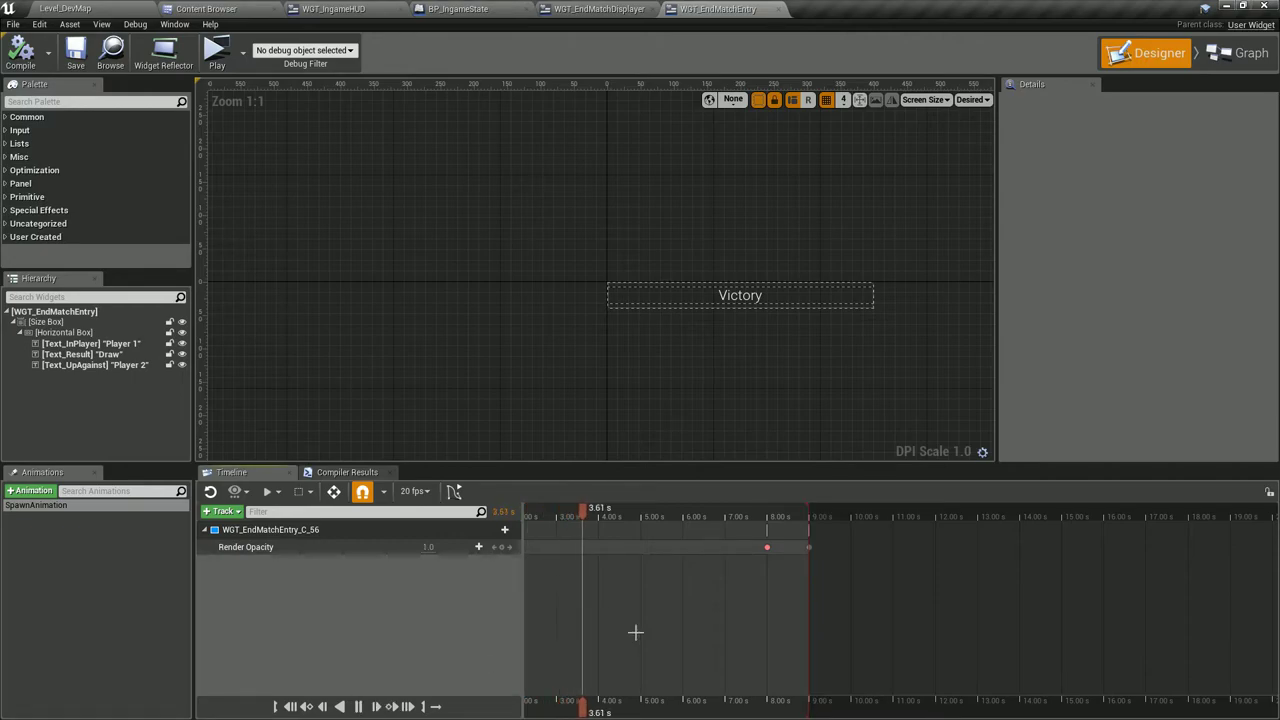
scroll(634, 629, down, 2)
right_drag(629, 634, 960, 693)
drag(960, 693, 866, 708)
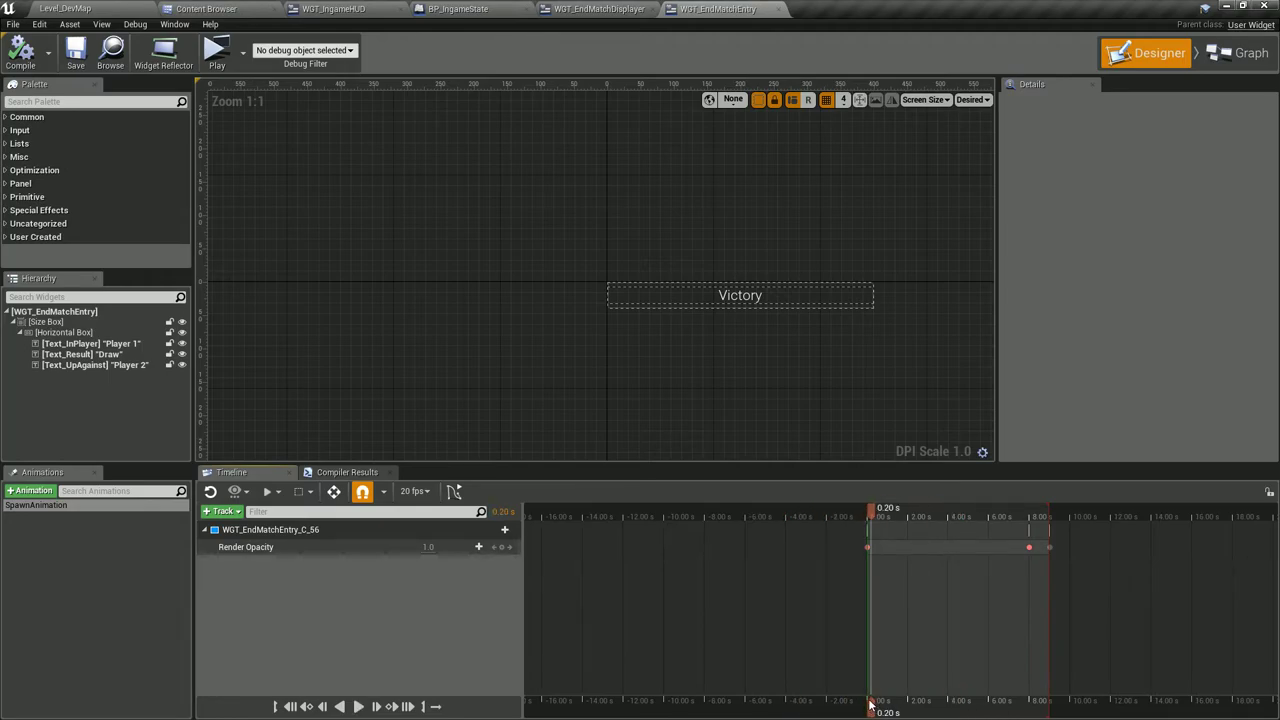
click(1240, 53)
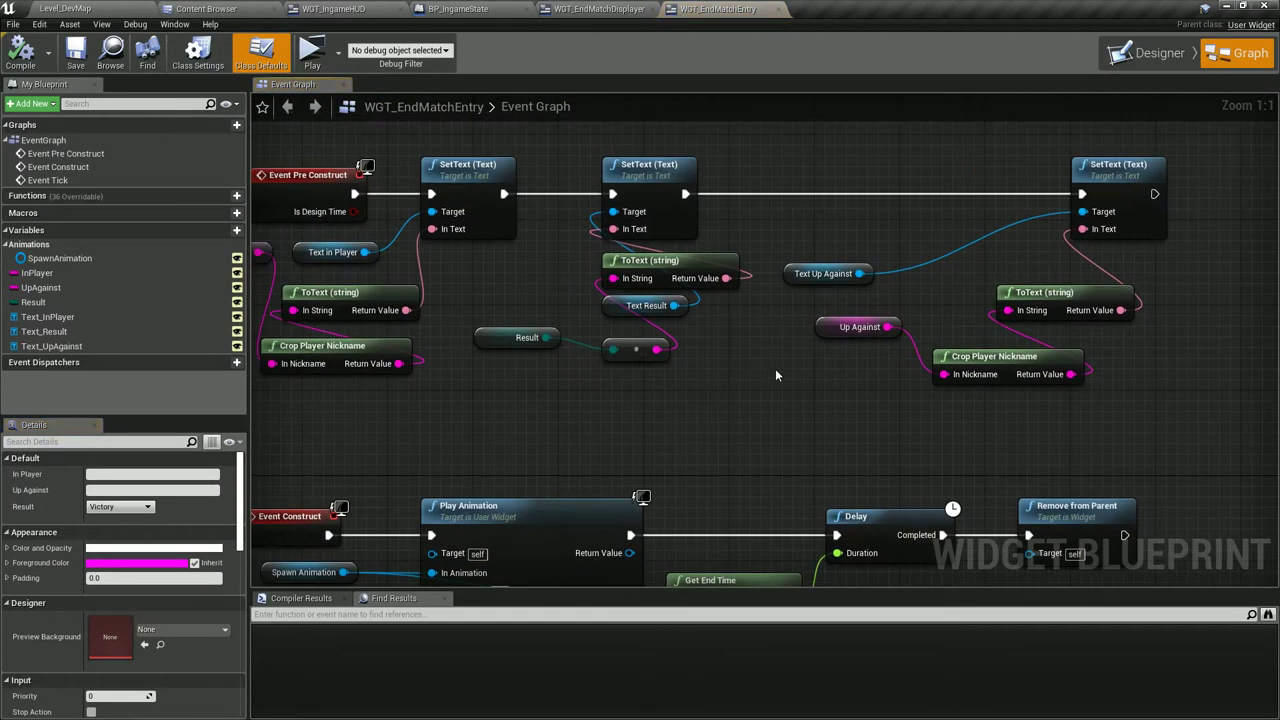
Move the Spawn Animation node above the Play Animation chain.
scroll(307, 184, up, 1)
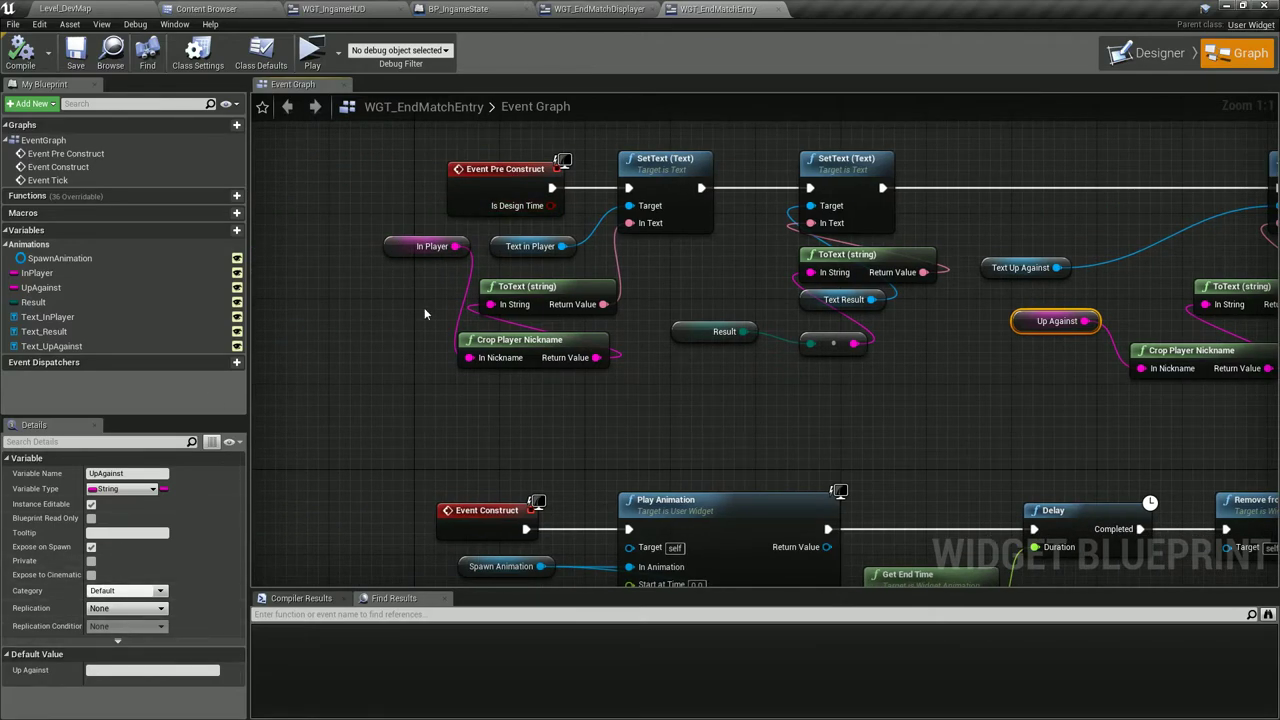
scroll(312, 280, down, 1)
drag(311, 280, 551, 268)
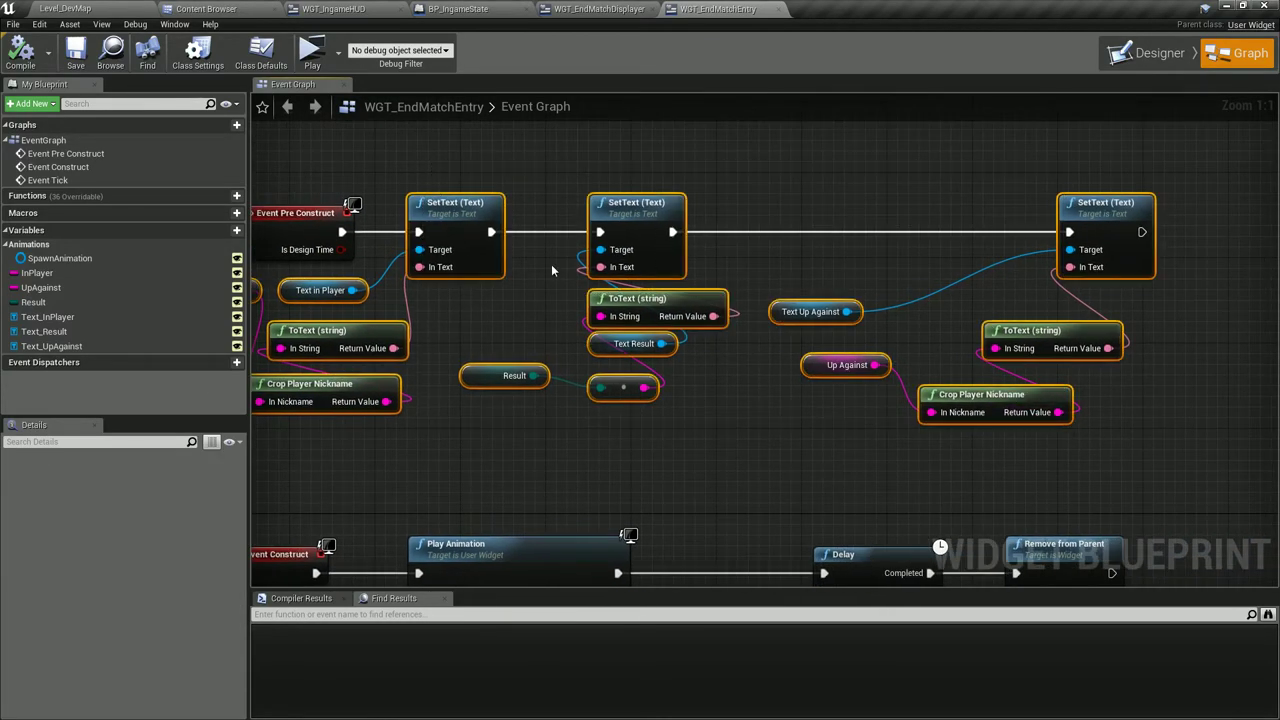
right_drag(423, 316, 633, 150)
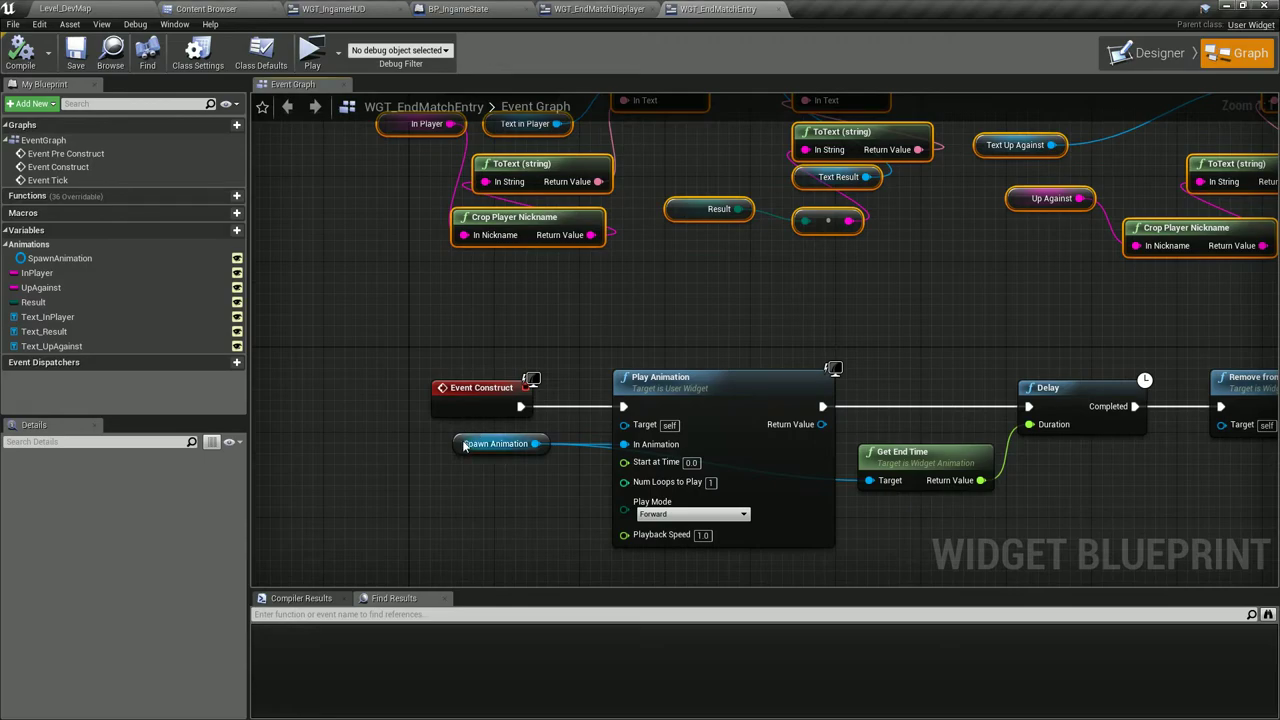
drag(463, 446, 639, 352)
right_drag(639, 352, 602, 546)
Select the SetText nodes after Event Pre Construct and collapse them to a function.
drag(740, 195, 450, 440)
right_drag(746, 272, 543, 257)
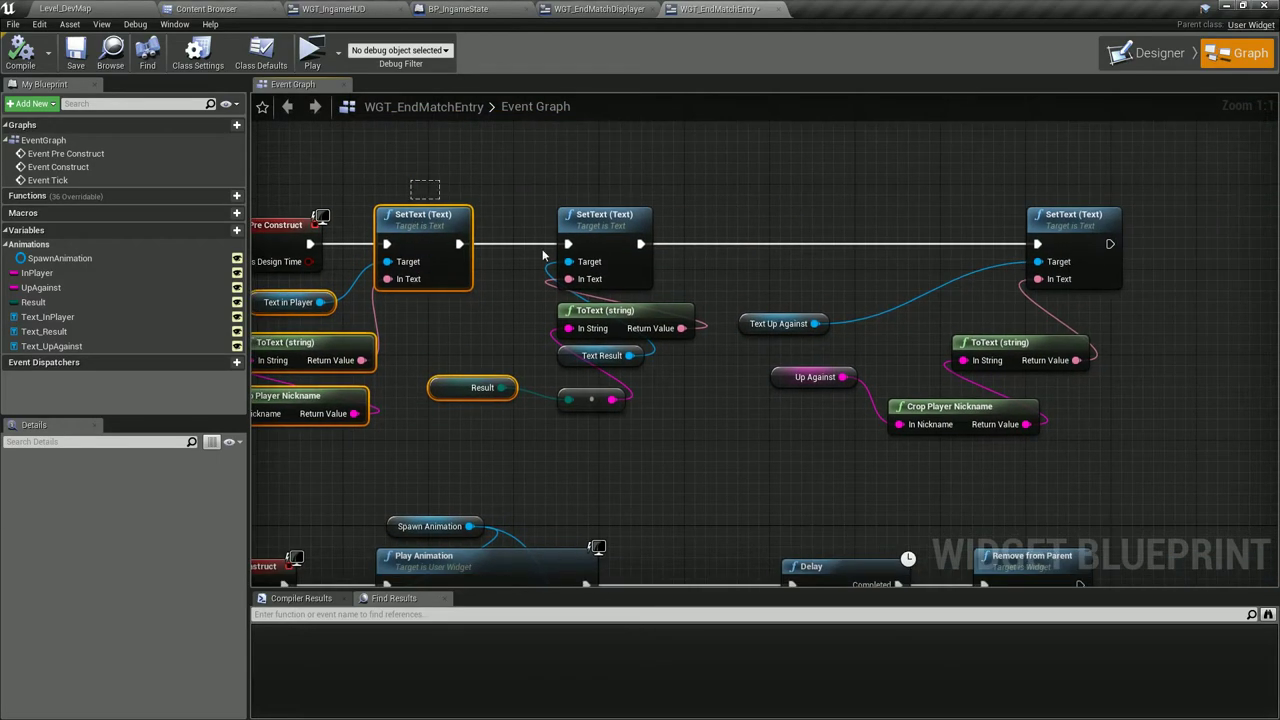
key(ctrl+a)
right_drag(456, 232, 583, 222)
right_click(584, 224)
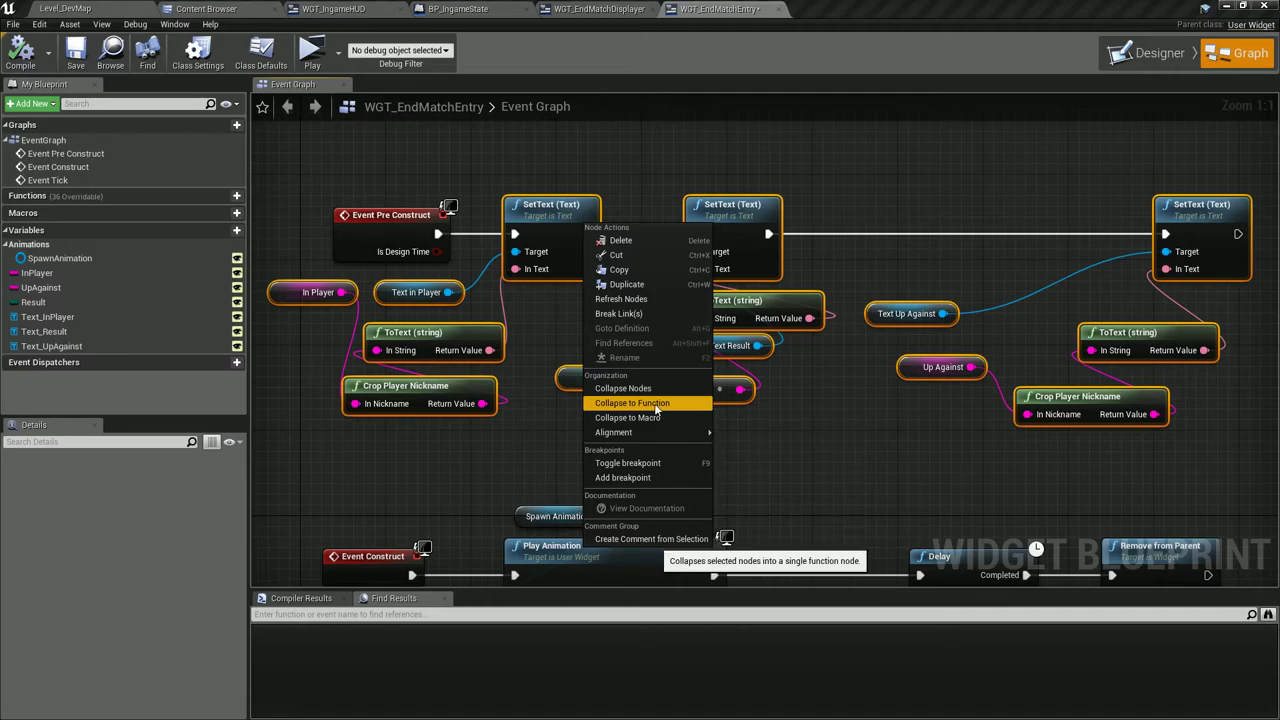
click(656, 409)
text(UpdateMatchEntr)
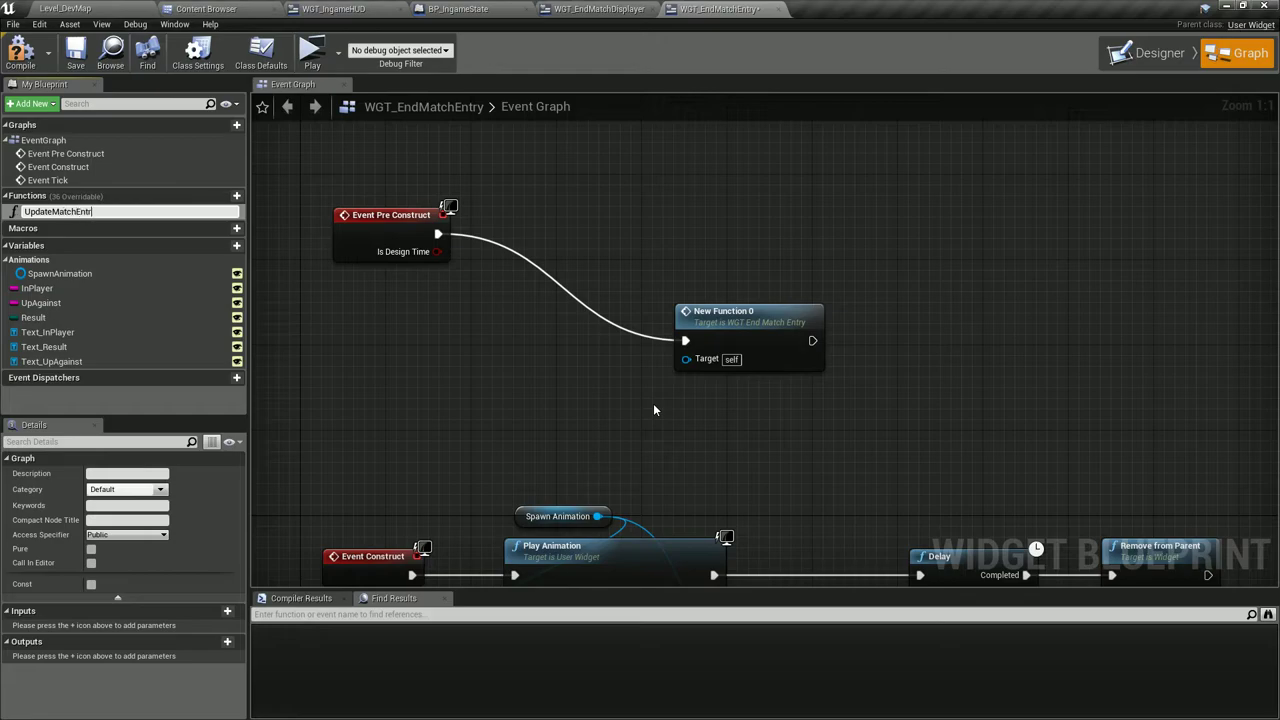
Name the function UpdateMatchEntry, place it after Event Pre Construct, and open its graph.
text(y)
key(Return)
drag(783, 338, 600, 220)
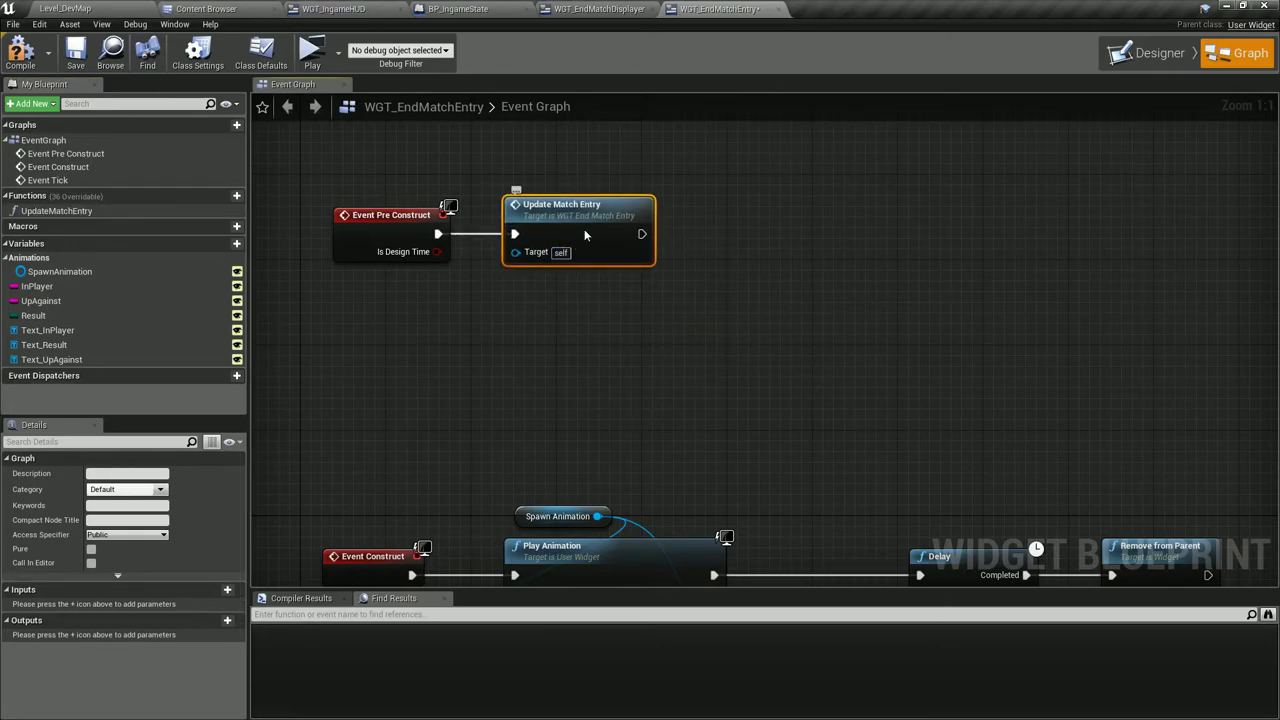
double_click(588, 236)
Set the In Player variable's default value to Random Name.
key(ctrl+a)
scroll(513, 325, down, 3)
scroll(567, 254, up, 3)
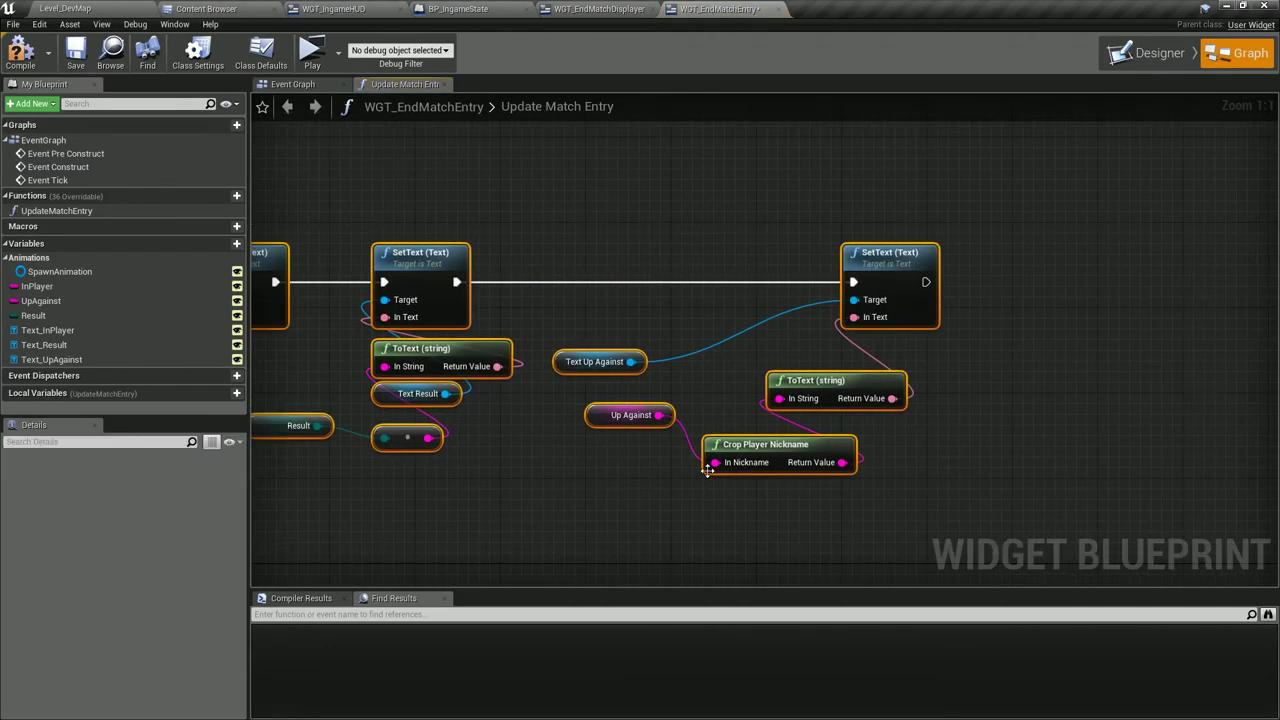
drag(567, 254, 644, 333)
click(390, 393)
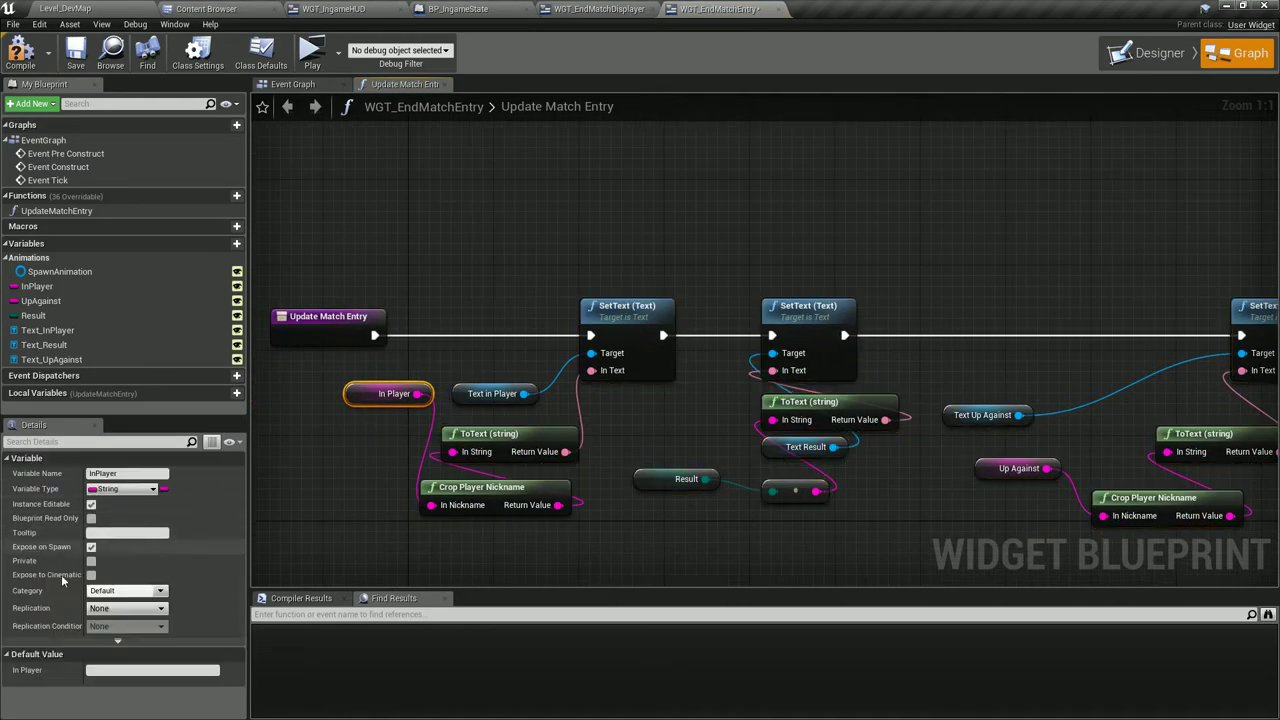
click(100, 670)
text(Random Name)
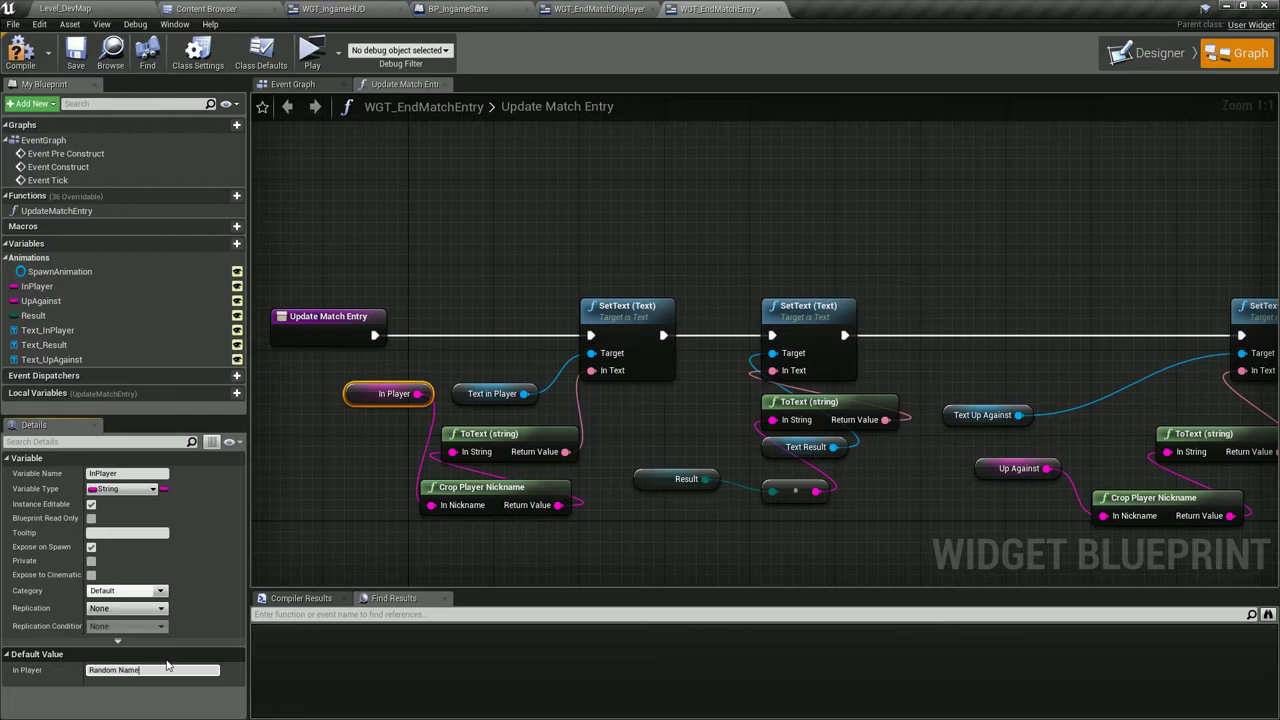
key(Return)
Delete both Crop Player Nickname nodes, wiring In Player and Up Against straight into ToText.
click(484, 494)
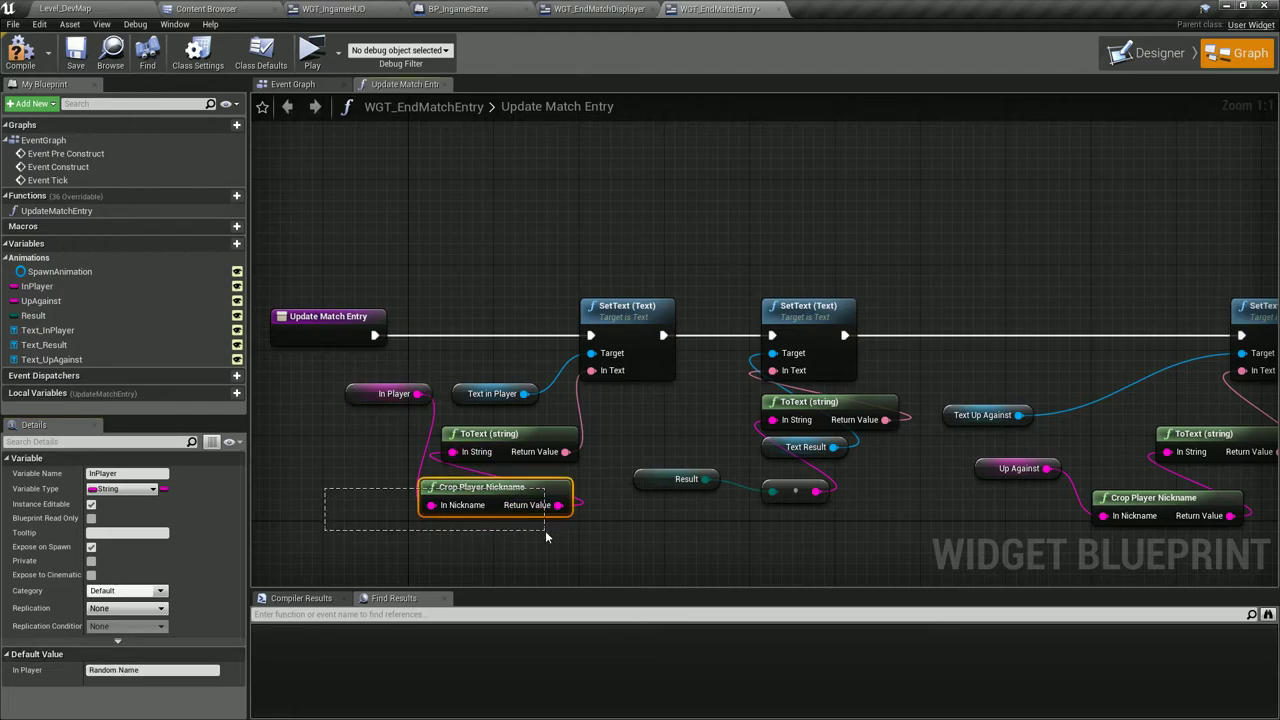
key(Delete)
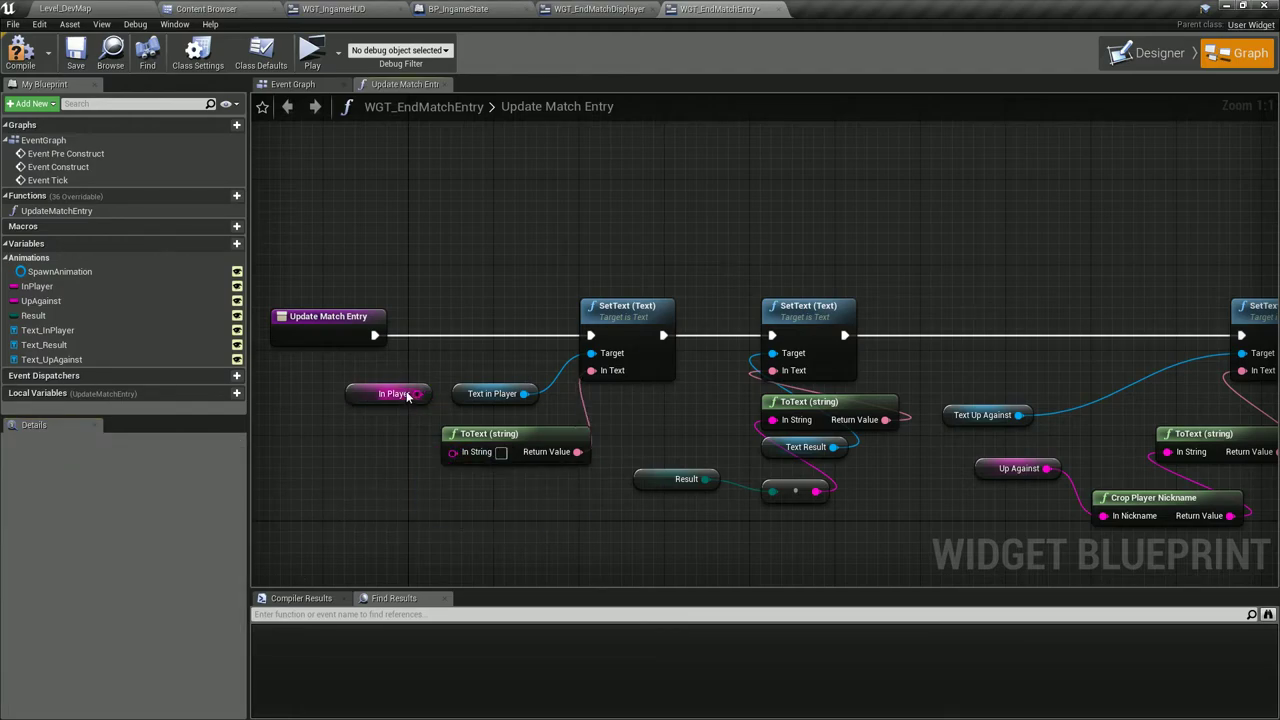
drag(417, 393, 453, 451)
right_drag(983, 486, 593, 456)
click(760, 470)
key(Delete)
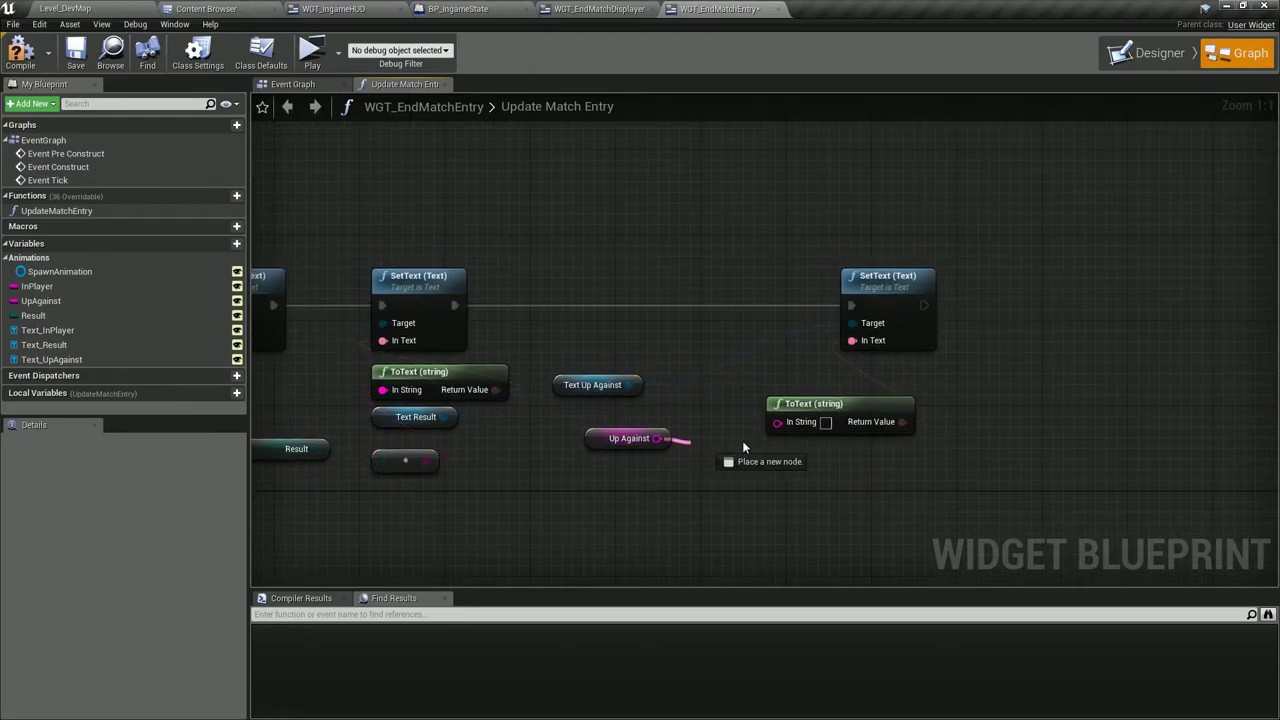
drag(656, 438, 777, 421)
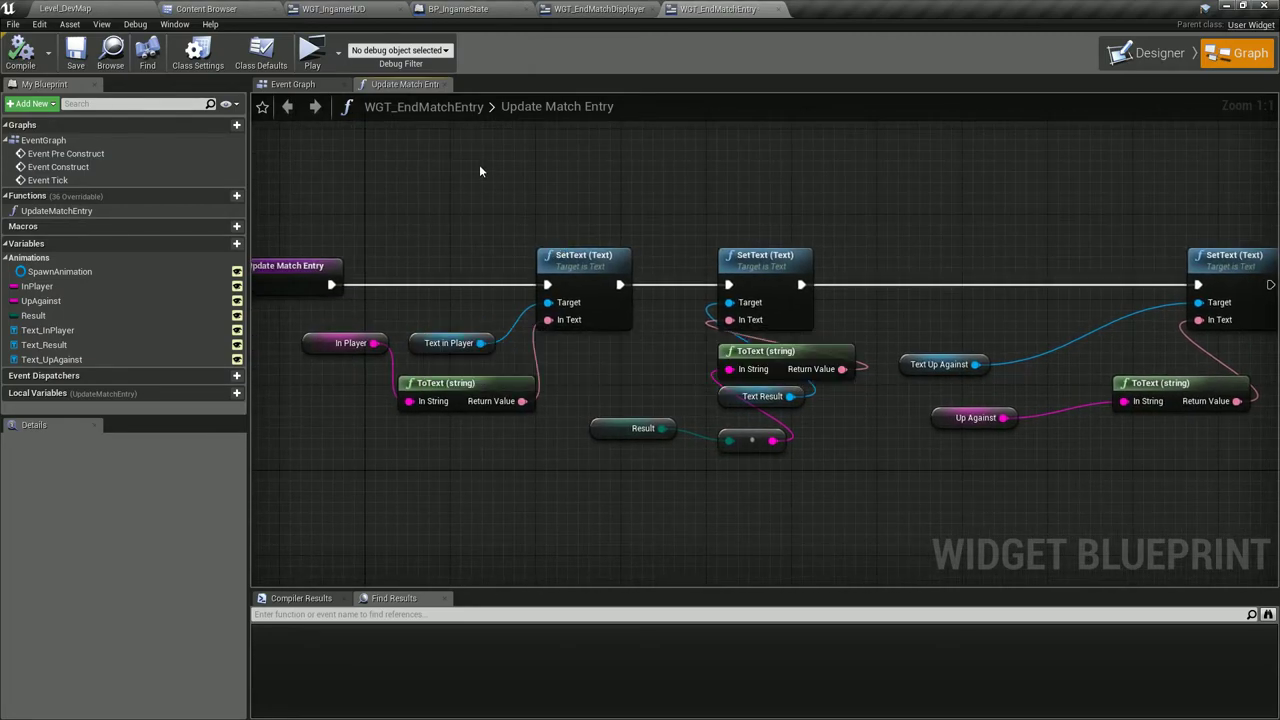
Give Up Against a default value and save the widget.
click(352, 343)
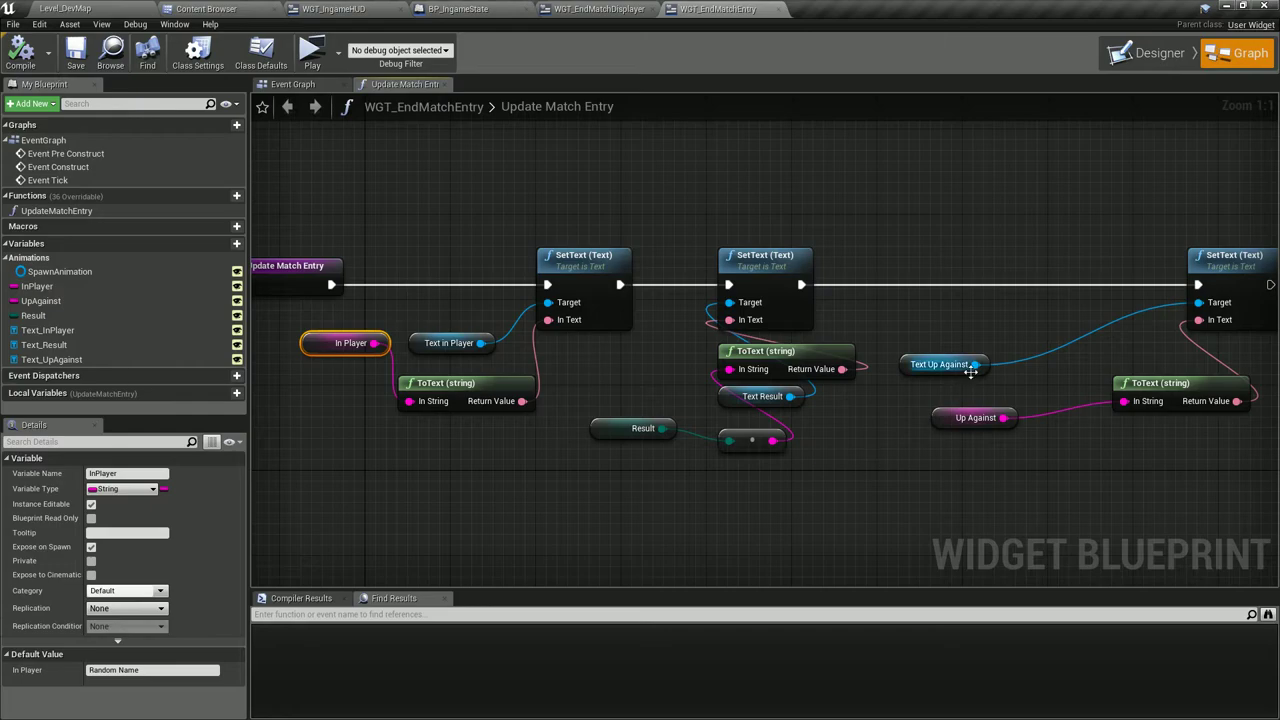
click(975, 418)
click(121, 670)
text(Random Enemy)
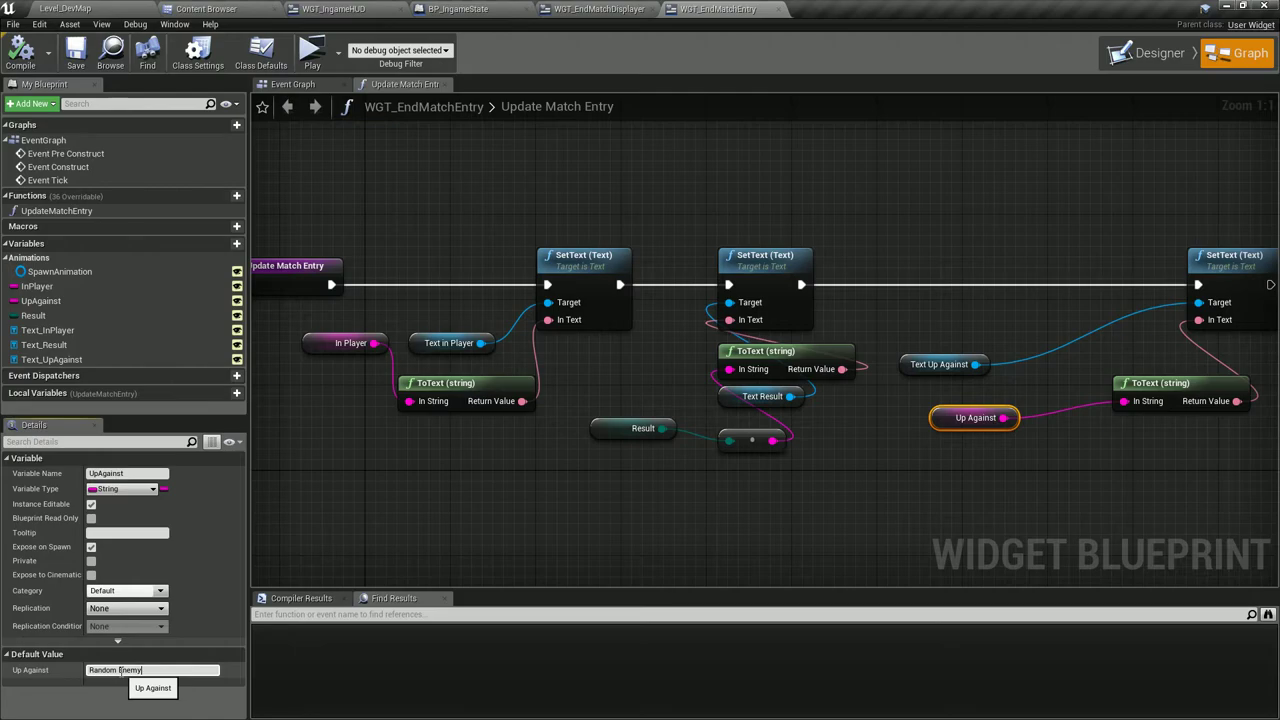
key(ctrl+s)
click(661, 230)
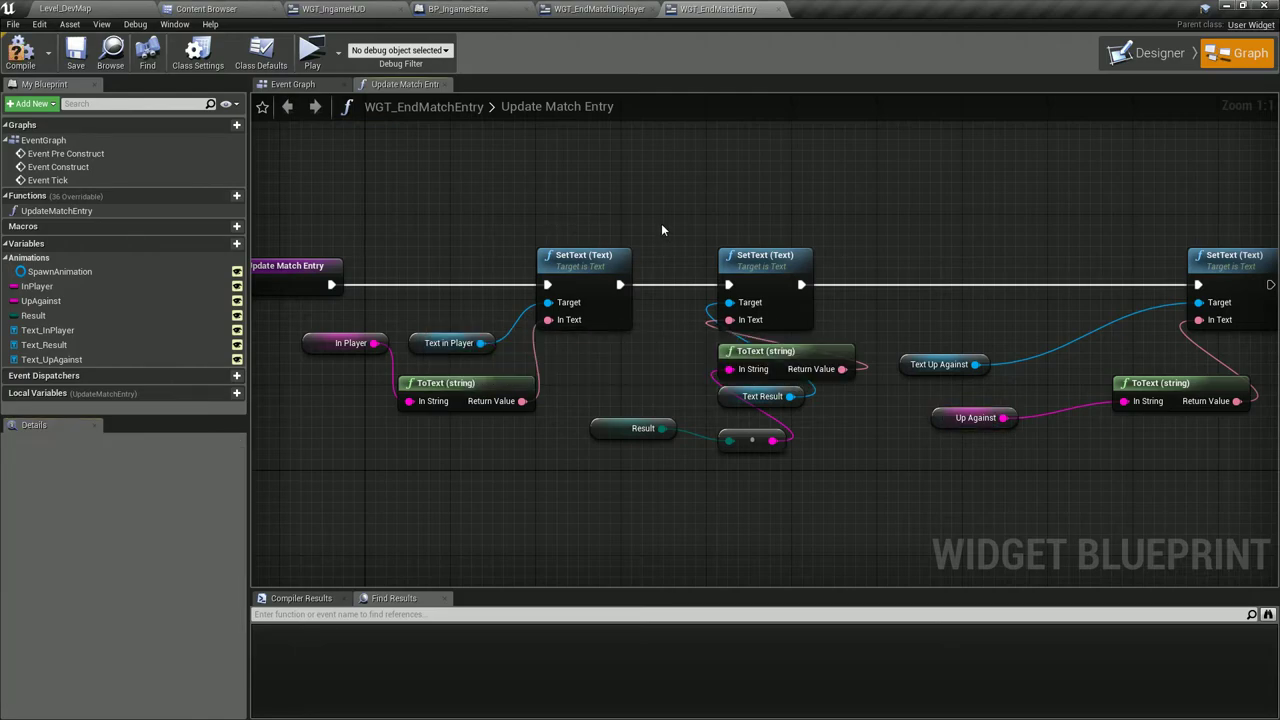
Paste the nickname-crop nodes into the displayer's result function, routing In Player through them.
click(562, 15)
key(ctrl+v)
mouse_move(578, 448)
mouse_down()
mouse_move(657, 400)
mouse_move(430, 445)
mouse_move(448, 365)
mouse_move(290, 336)
mouse_up()
key(Escape)
mouse_move(360, 338)
mouse_down()
mouse_move(393, 338)
mouse_move(477, 385)
mouse_up()
drag(556, 373, 652, 375)
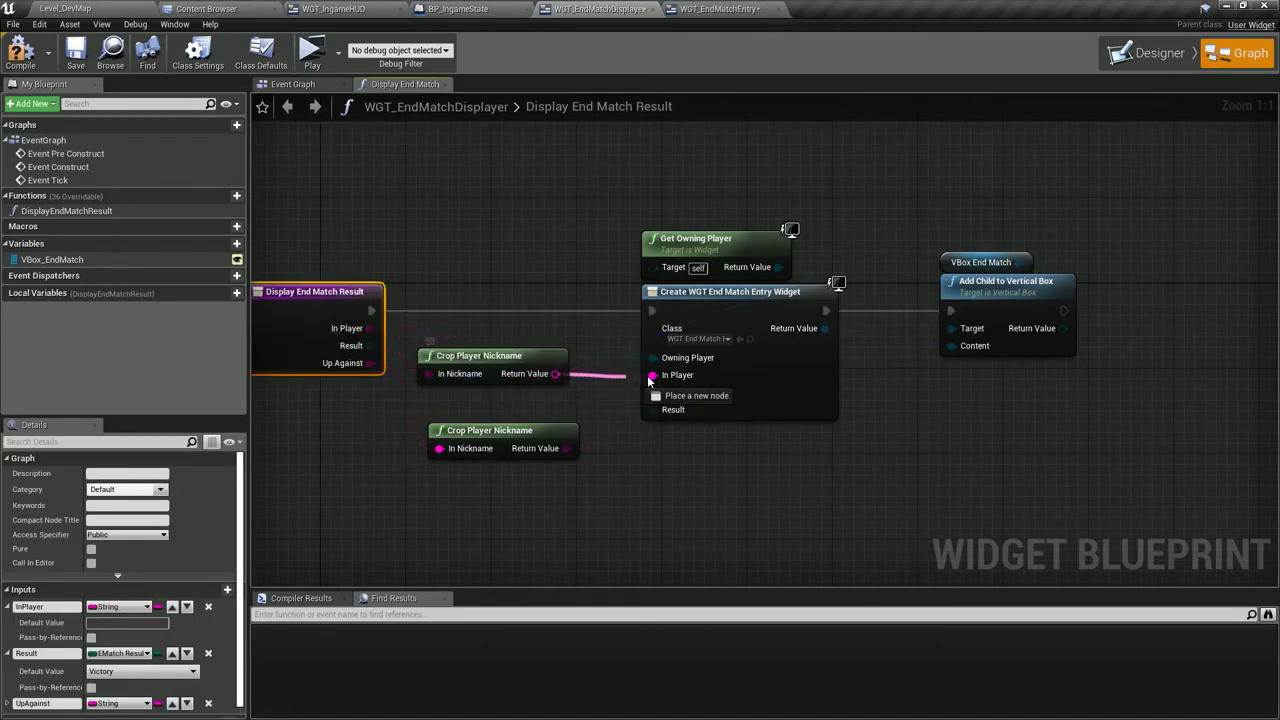
click(565, 262)
Launch the two-player preview, place a red unit on the board, and maximize the server window.
click(110, 7)
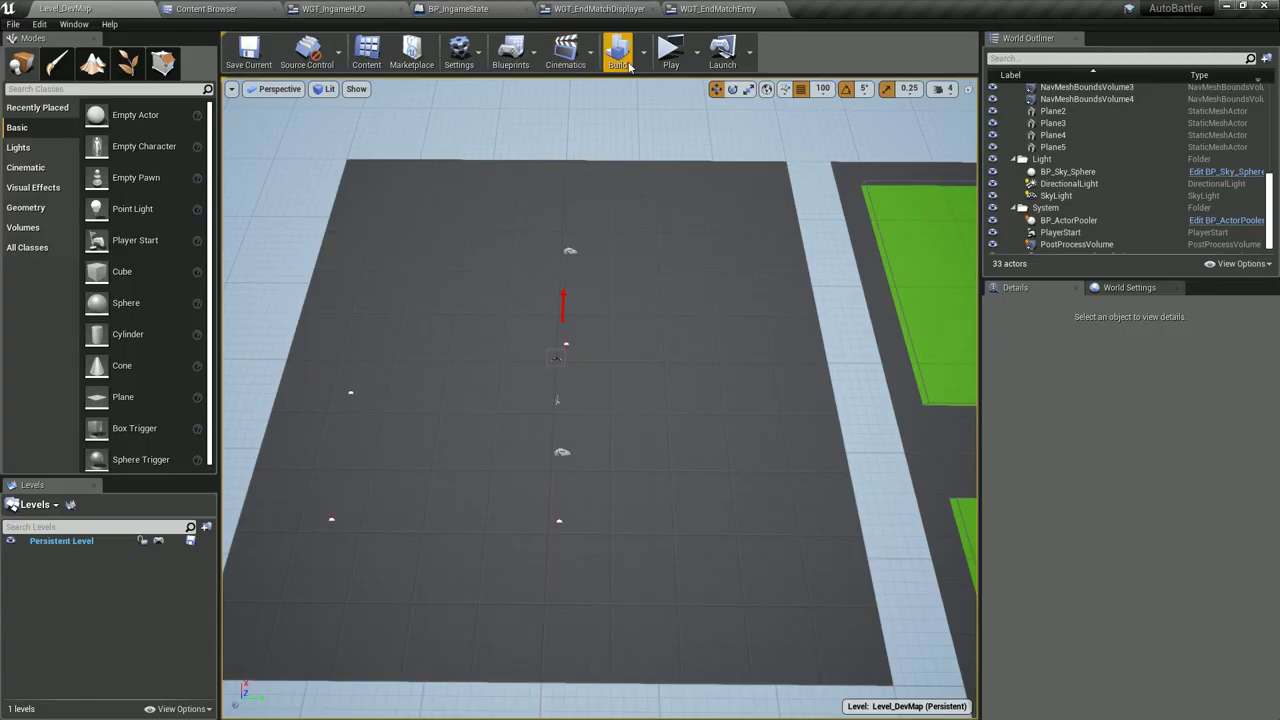
click(669, 50)
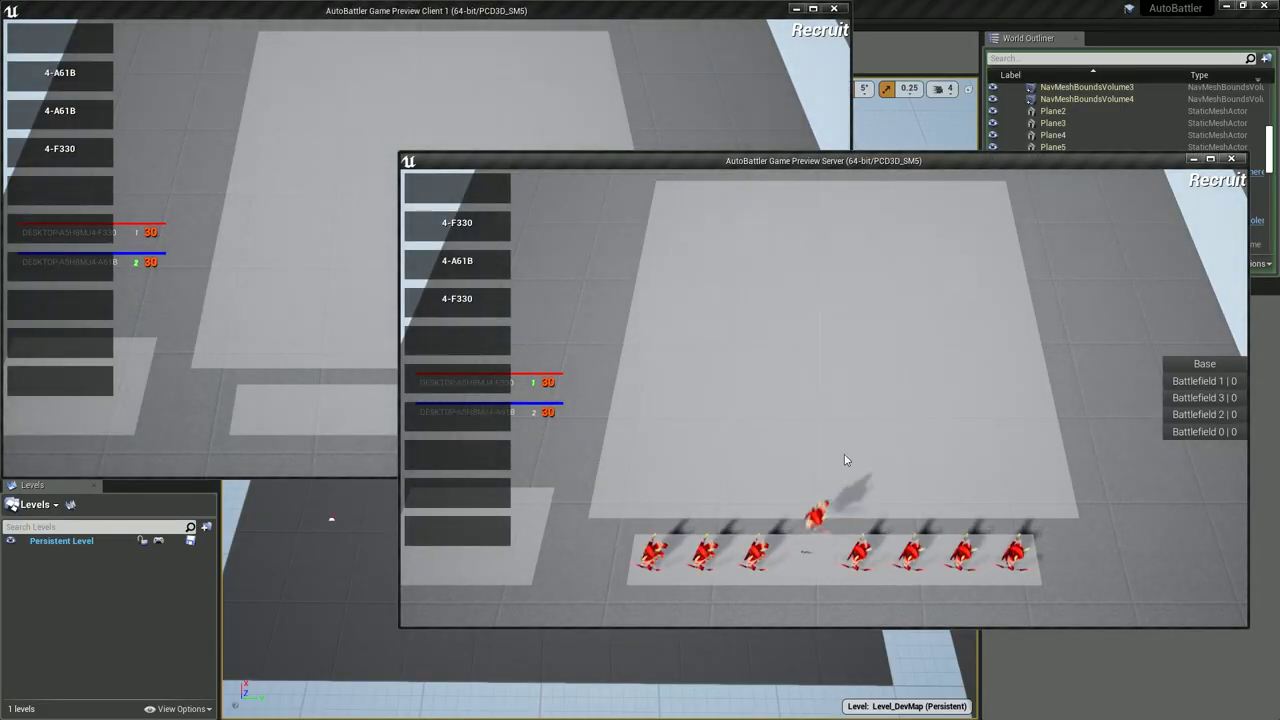
drag(820, 547, 852, 445)
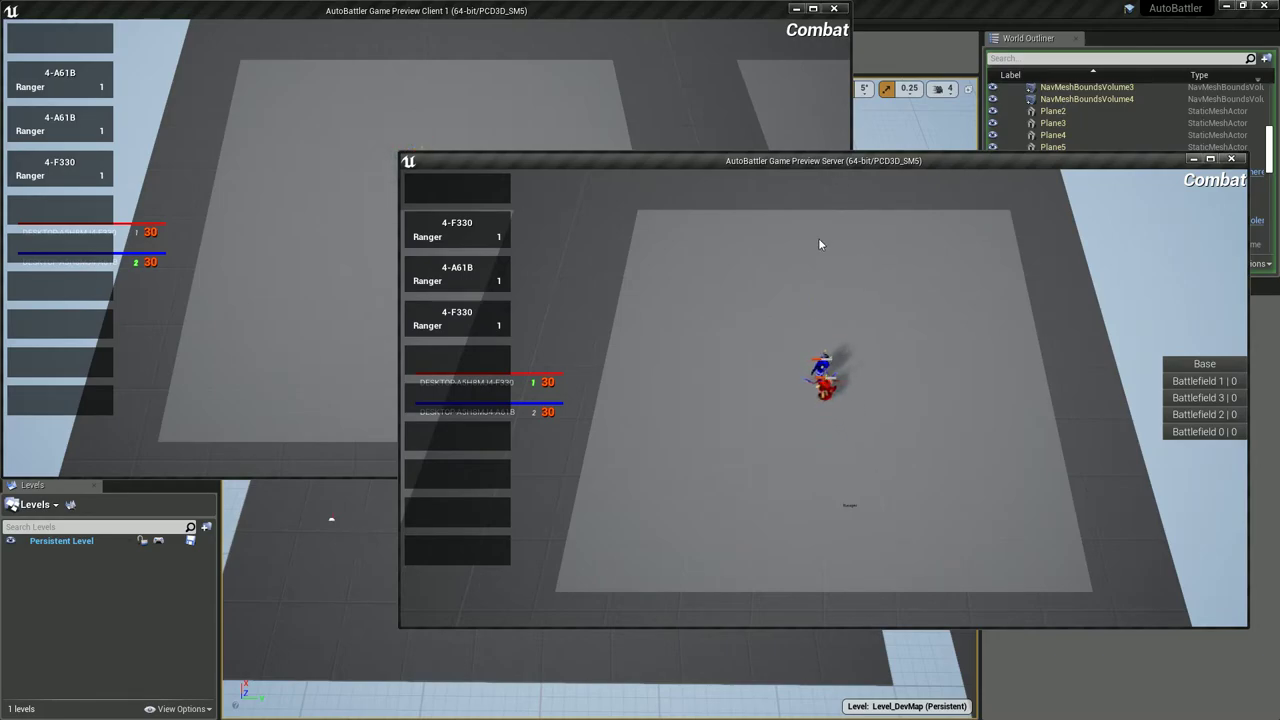
key(alt+Return)
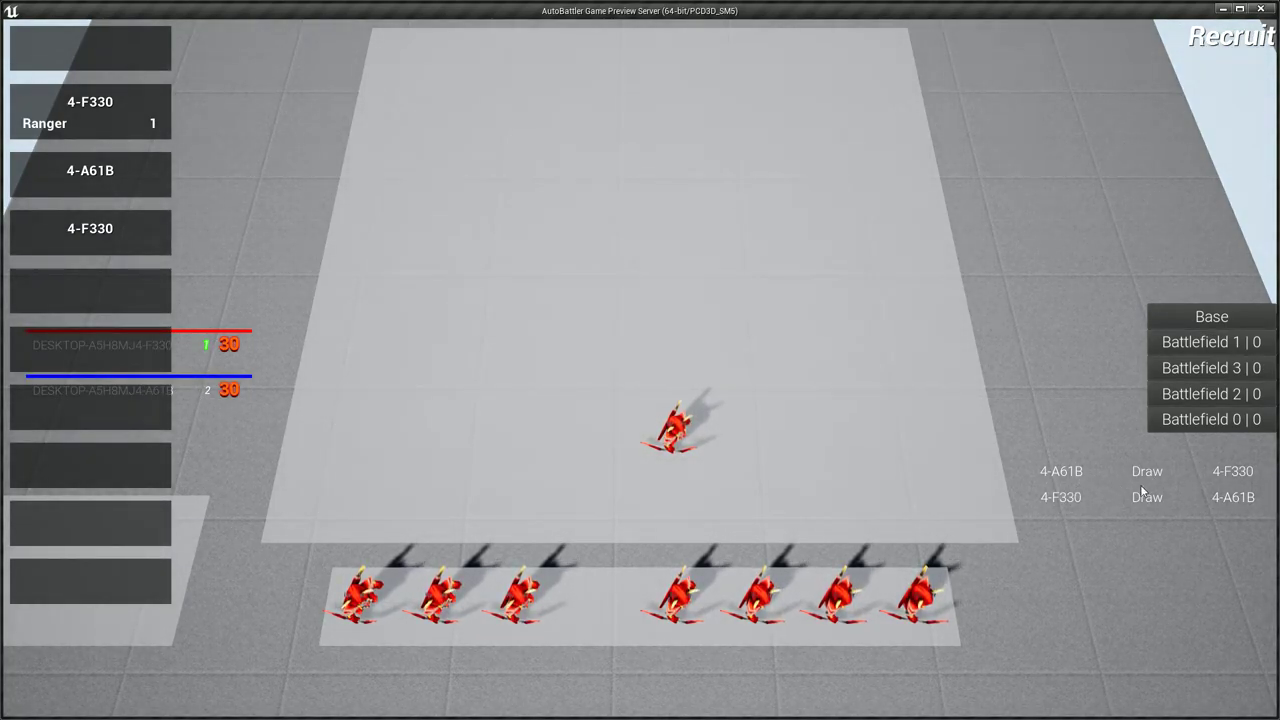
Stop the session, look over the end-match widget blueprints, and close BP_IngameState.
key(Escape)
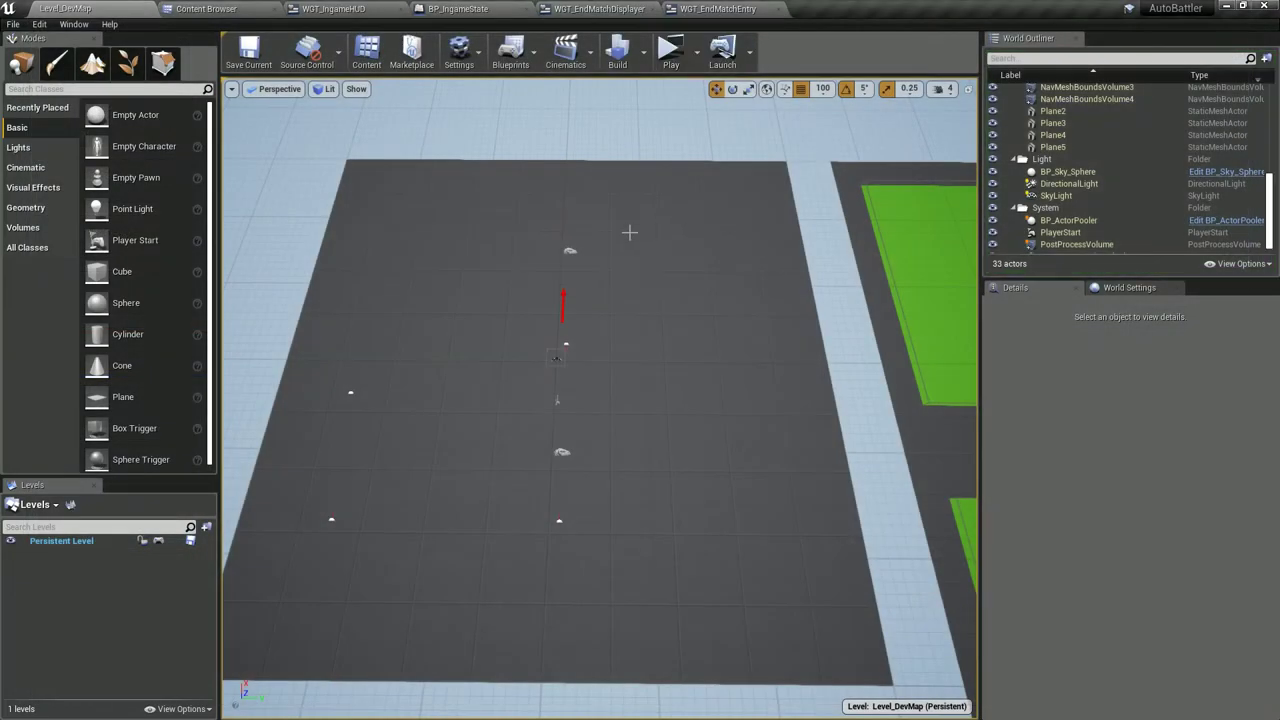
click(718, 8)
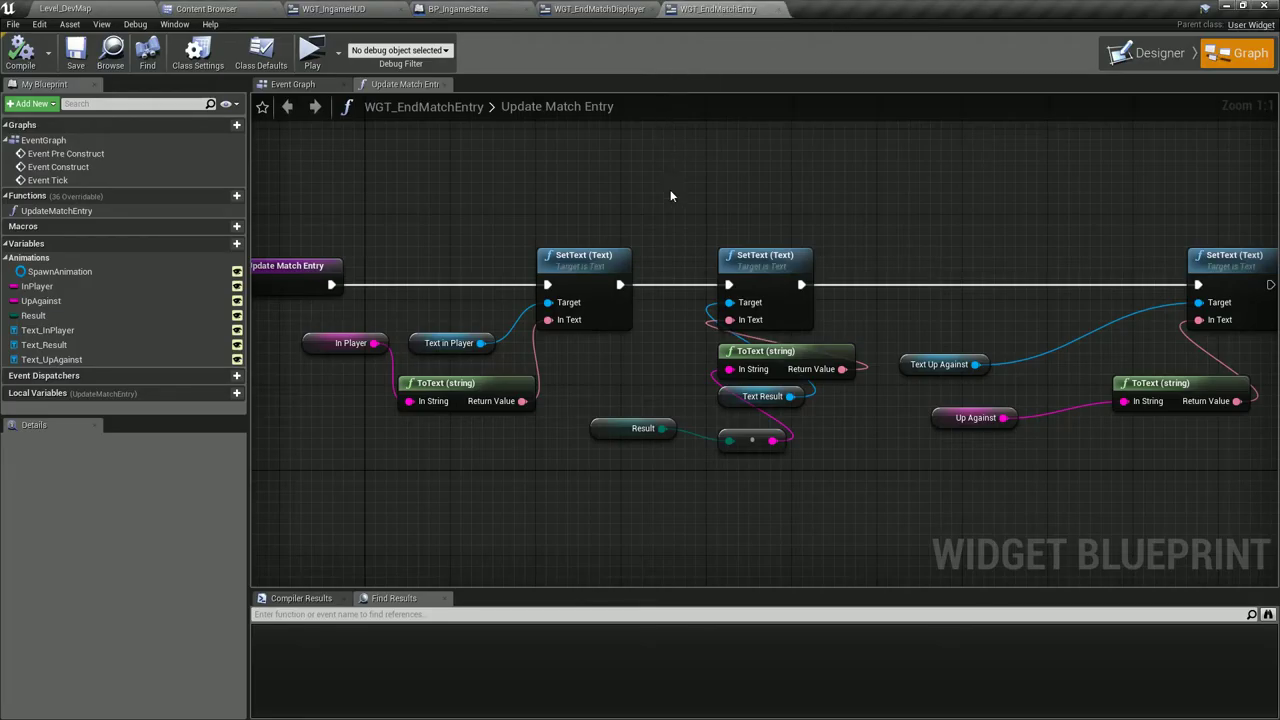
click(599, 8)
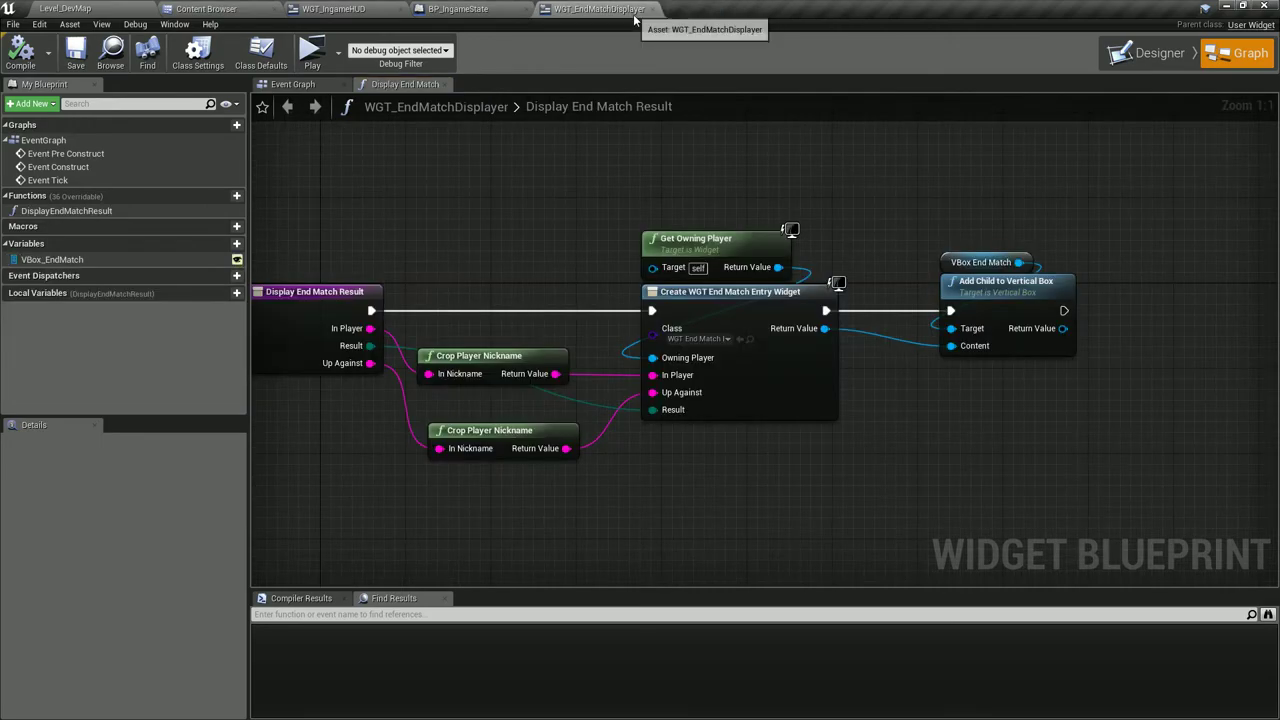
click(1150, 53)
click(458, 8)
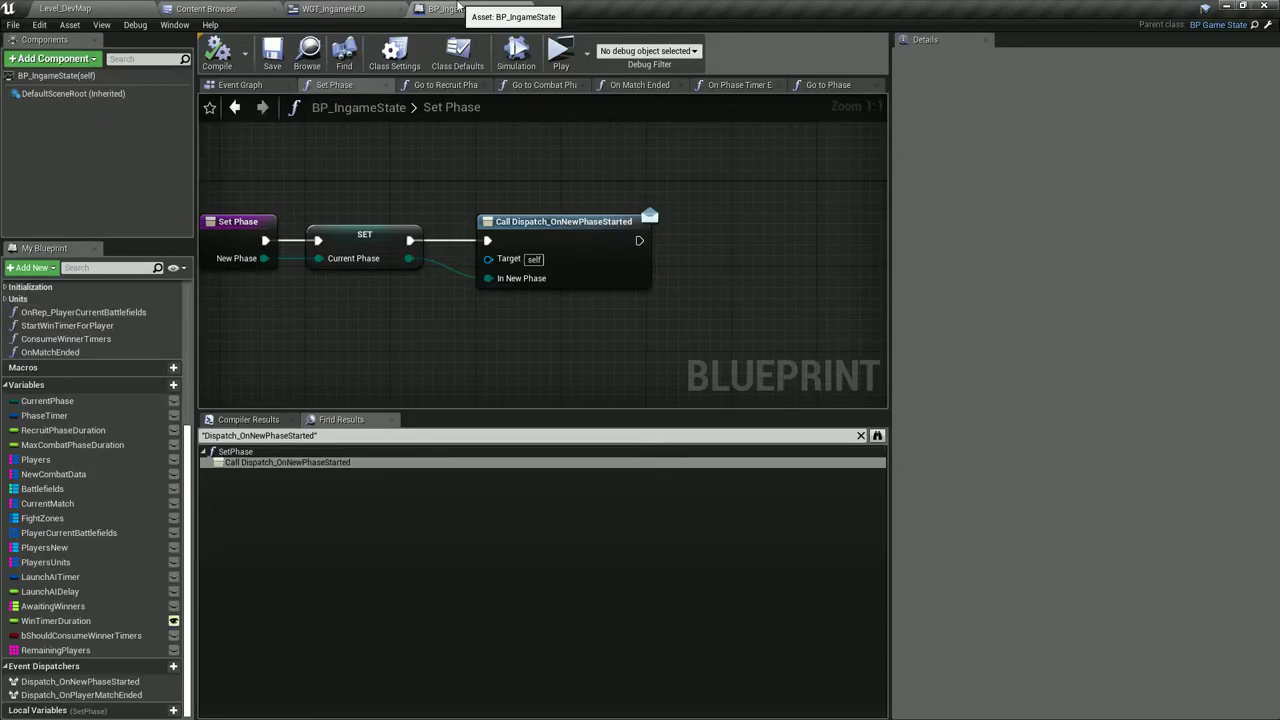
click(522, 8)
Raise Text_PhaseFeedback's shadow colour alpha to 1.0 in WGT_IngameHUD's Designer.
click(1140, 55)
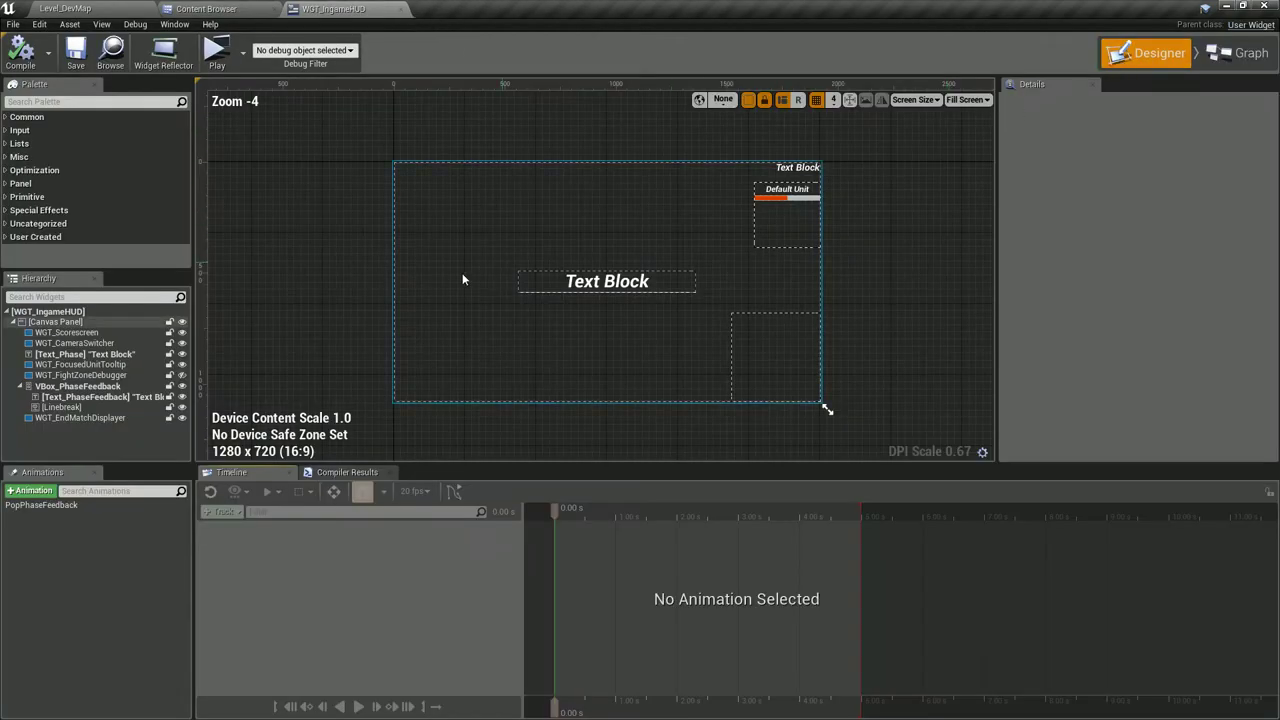
click(612, 285)
scroll(1124, 303, down, 3)
scroll(1124, 303, down, 3)
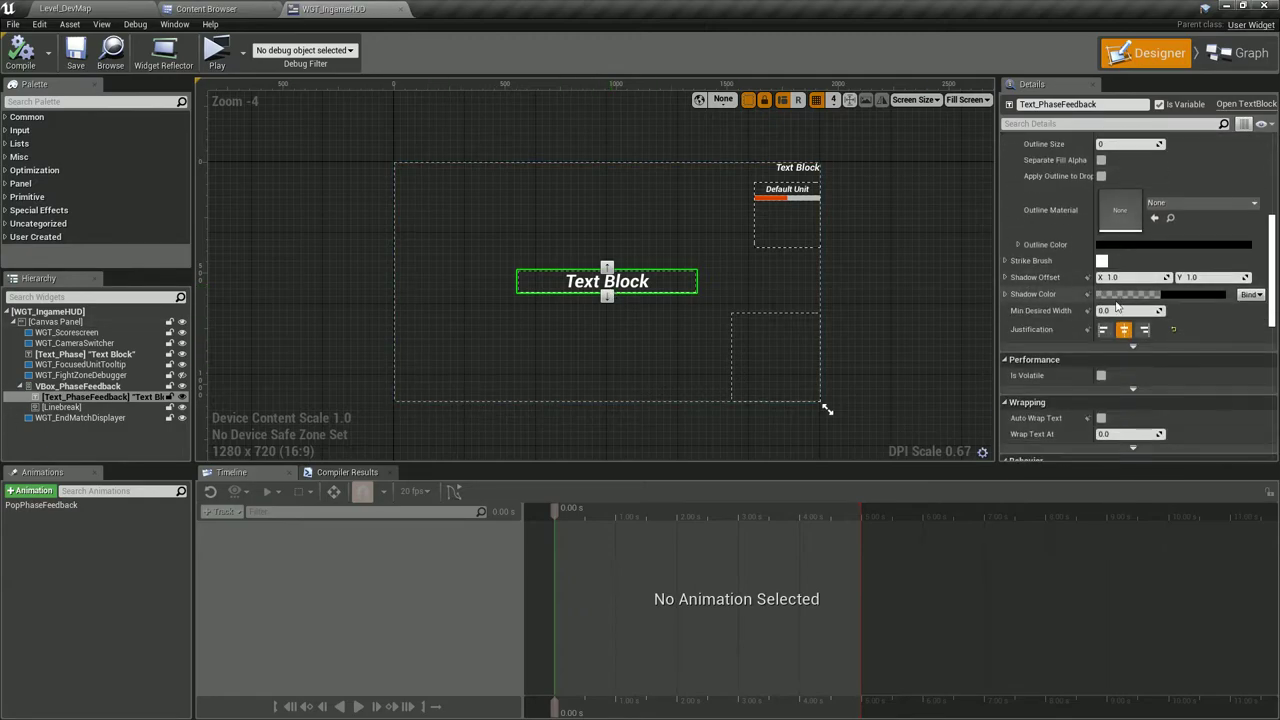
click(1120, 294)
drag(860, 578, 960, 578)
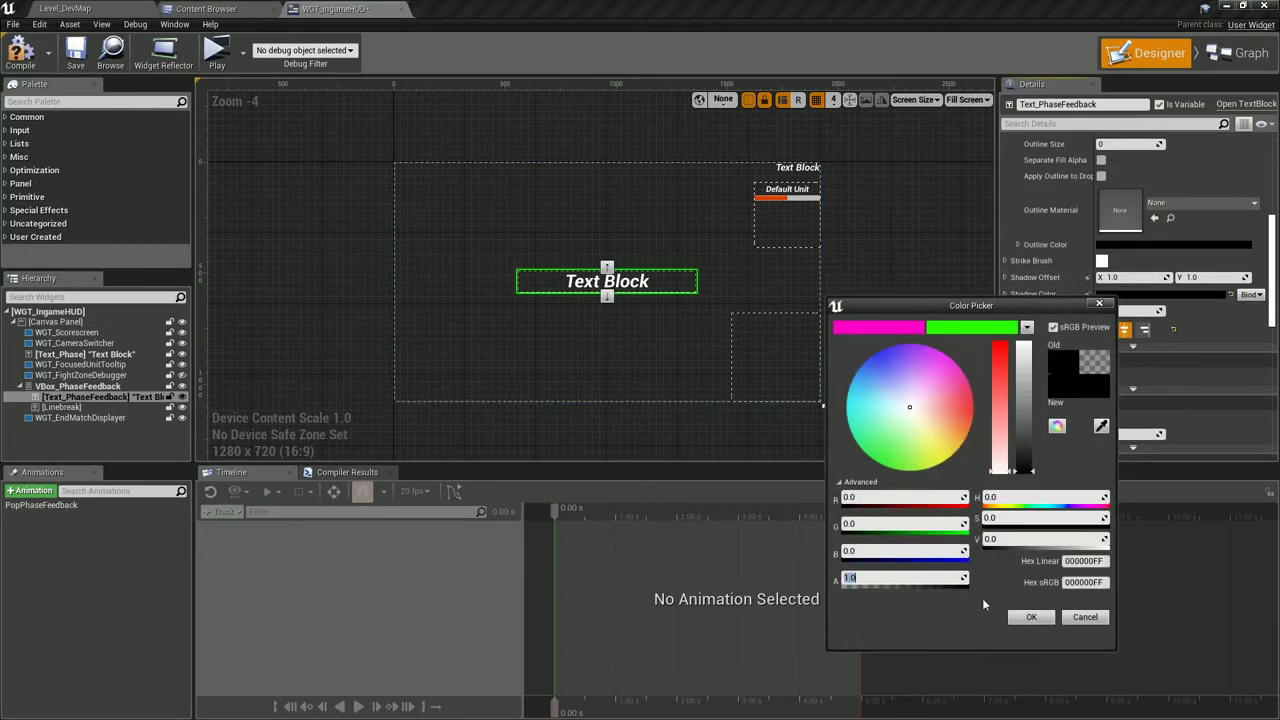
click(1039, 621)
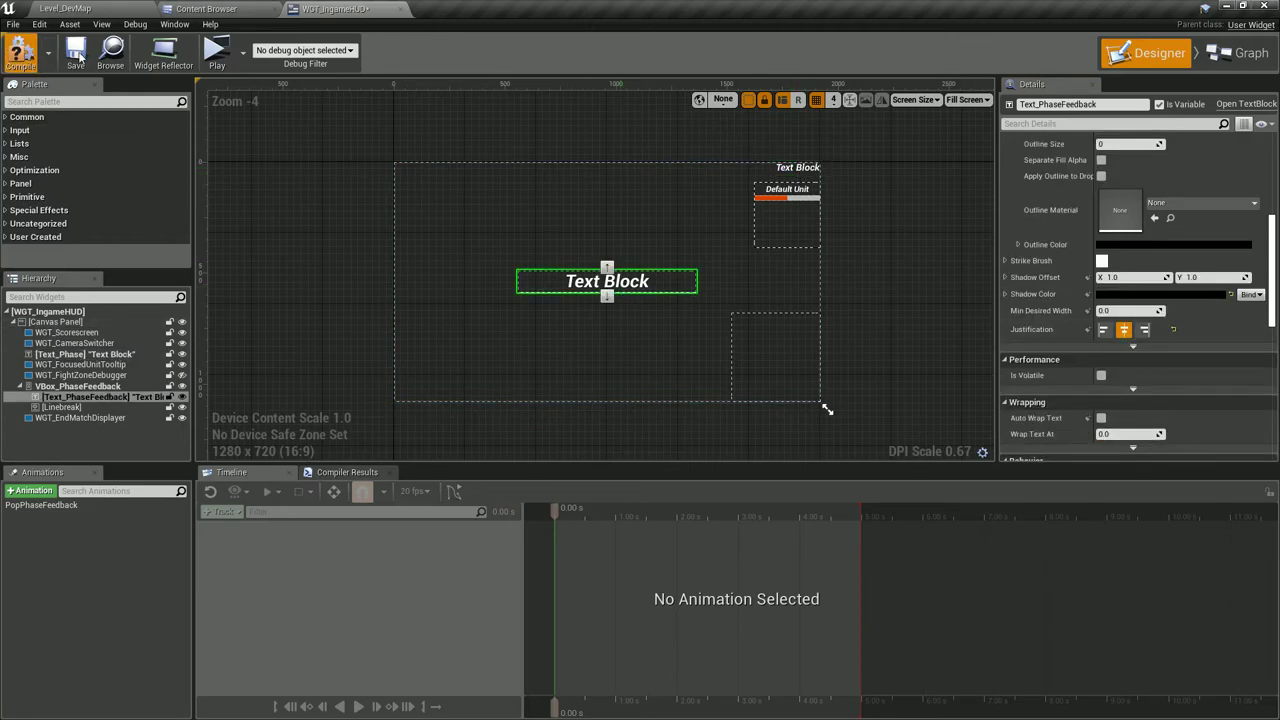
click(216, 52)
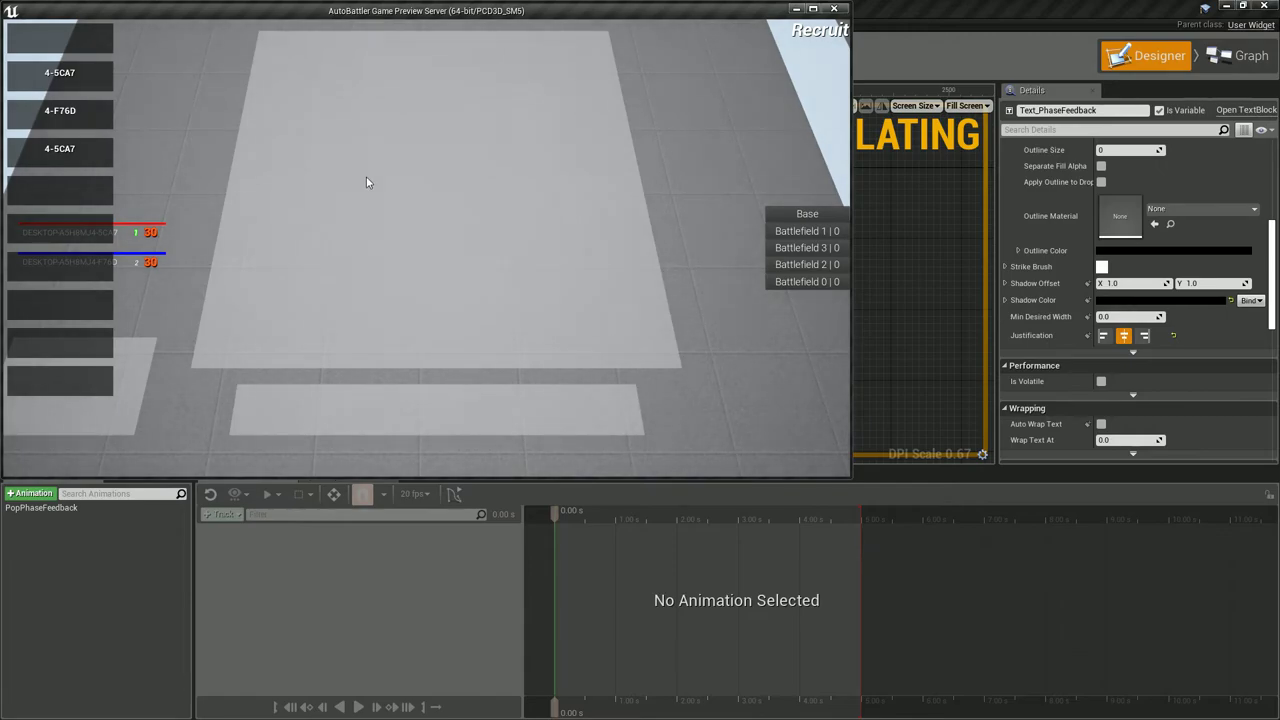
Restart the preview, place the Server and Client 1 windows side by side to compare units, then end it.
key(Escape)
click(218, 56)
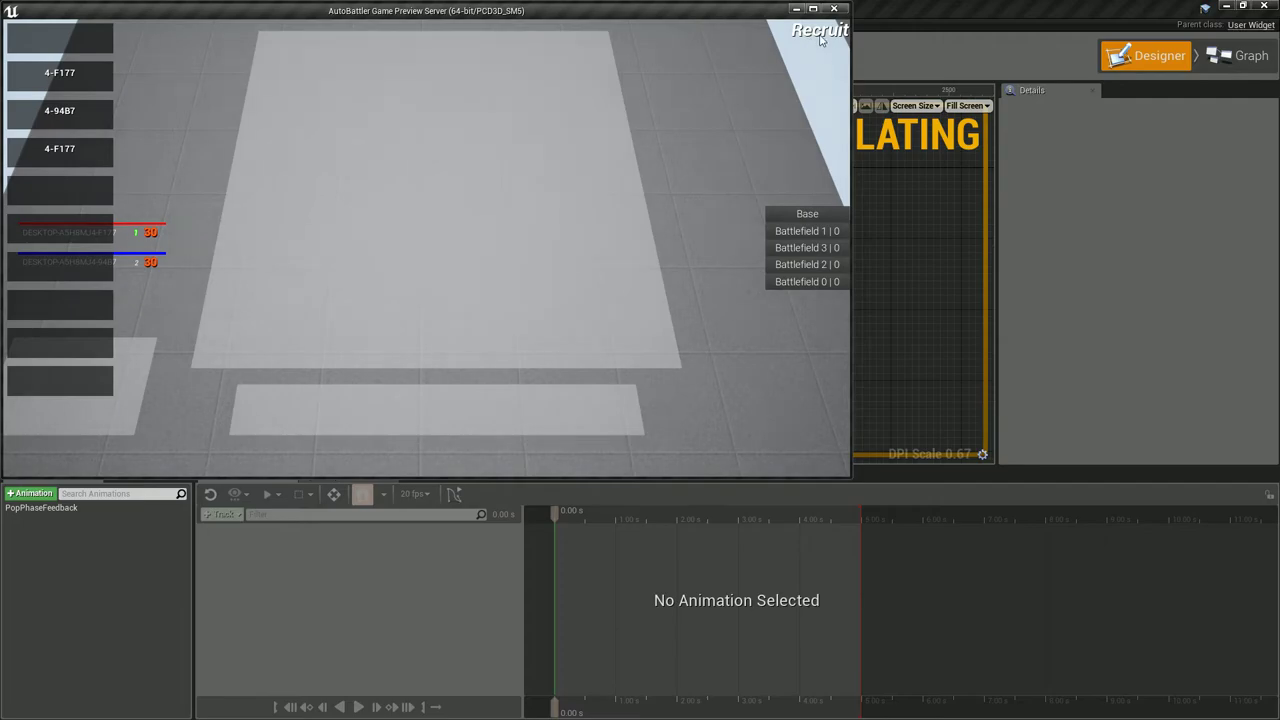
click(830, 35)
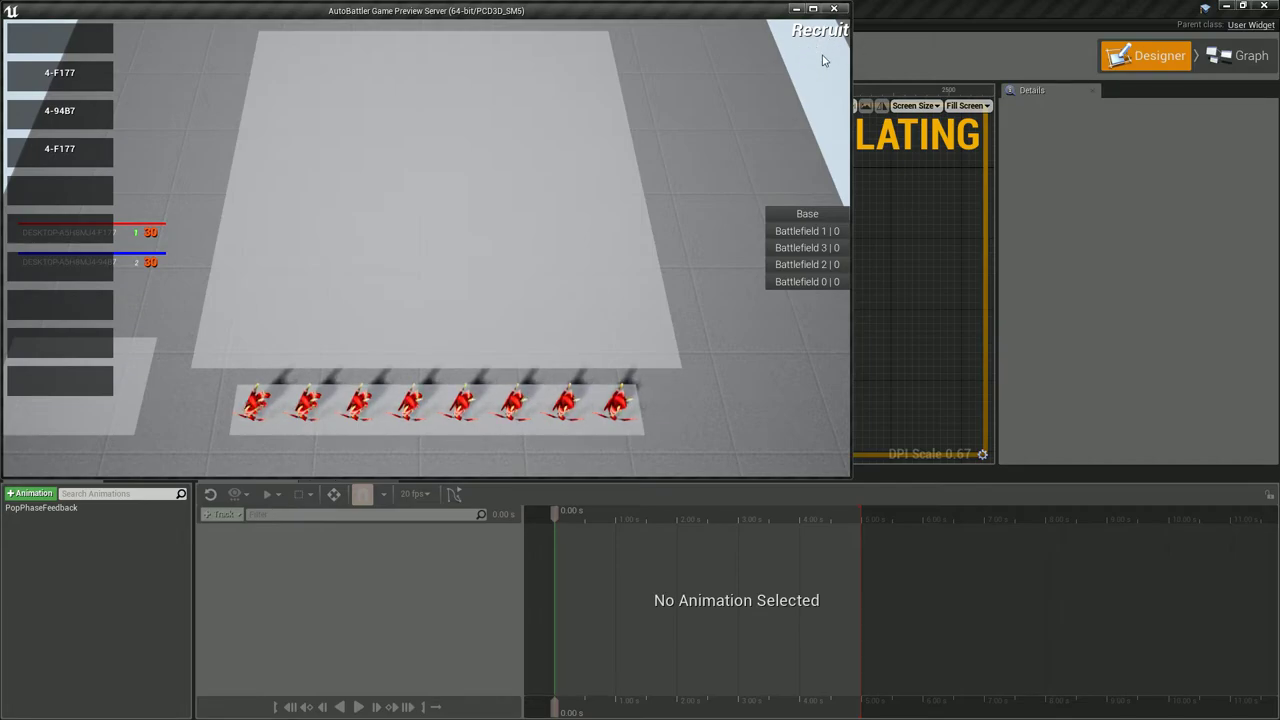
drag(649, 16, 839, 124)
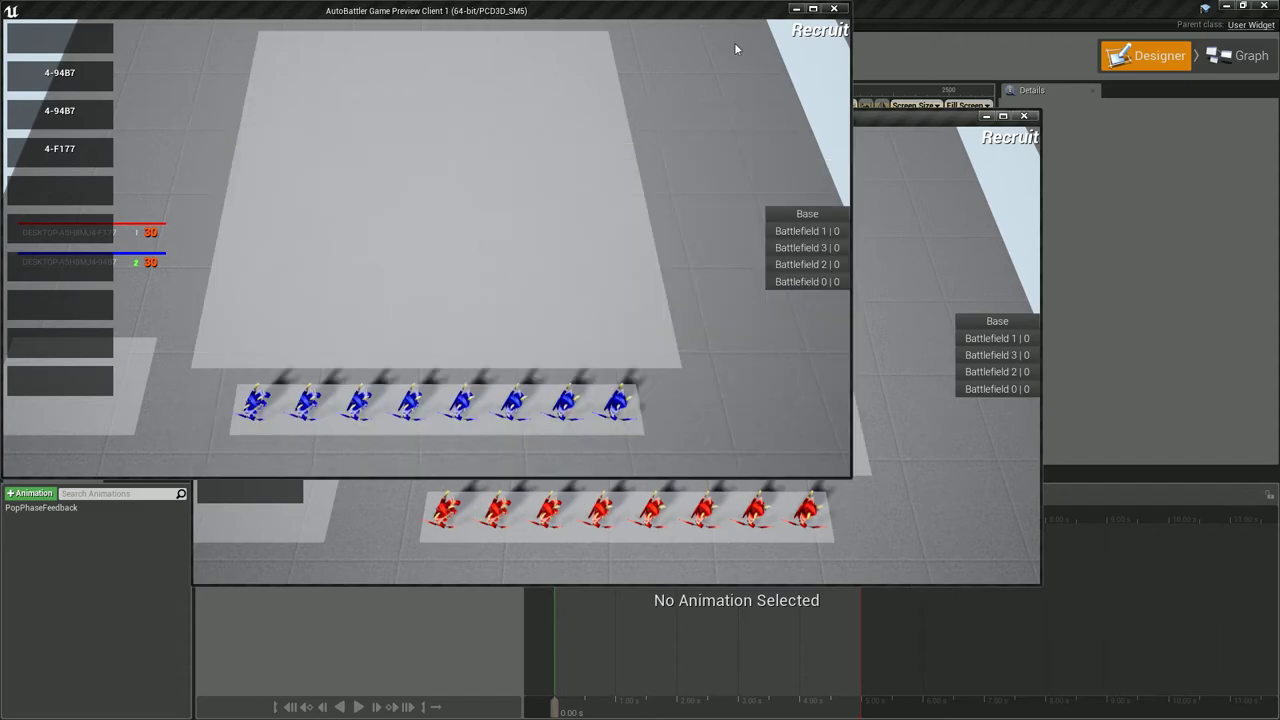
drag(706, 10, 726, 33)
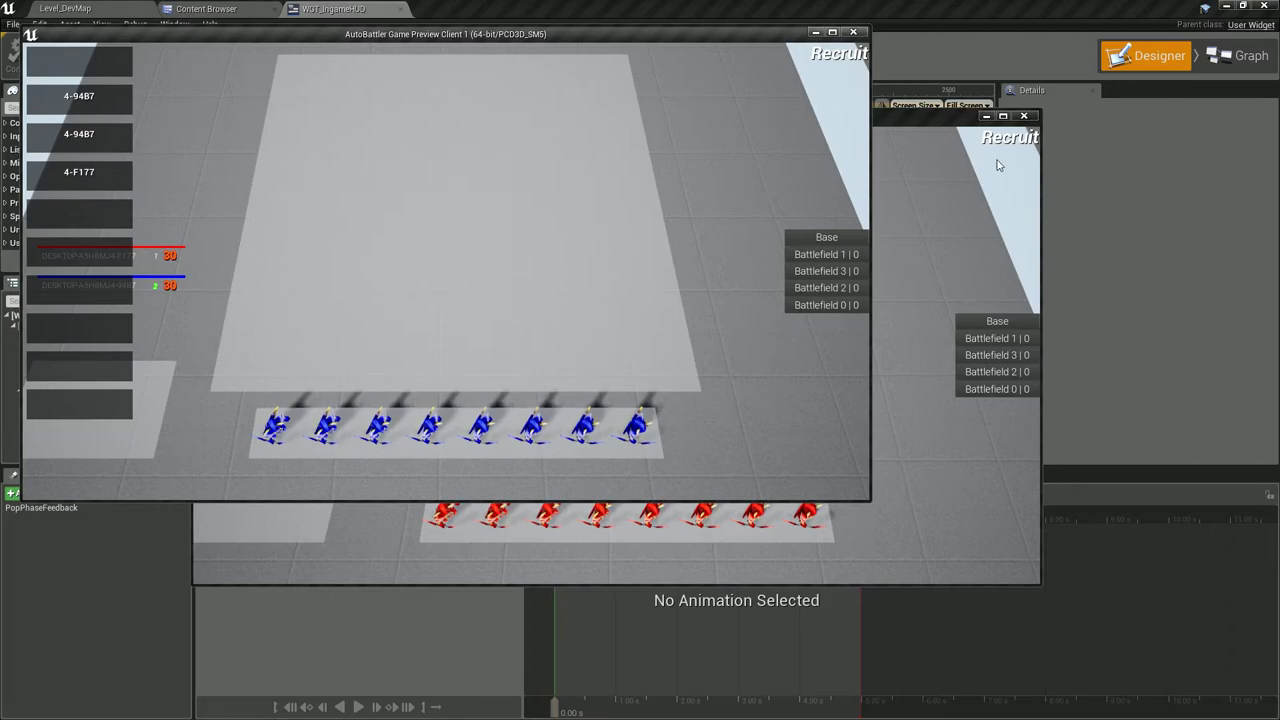
click(853, 32)
scroll(798, 185, up, 3)
click(790, 178)
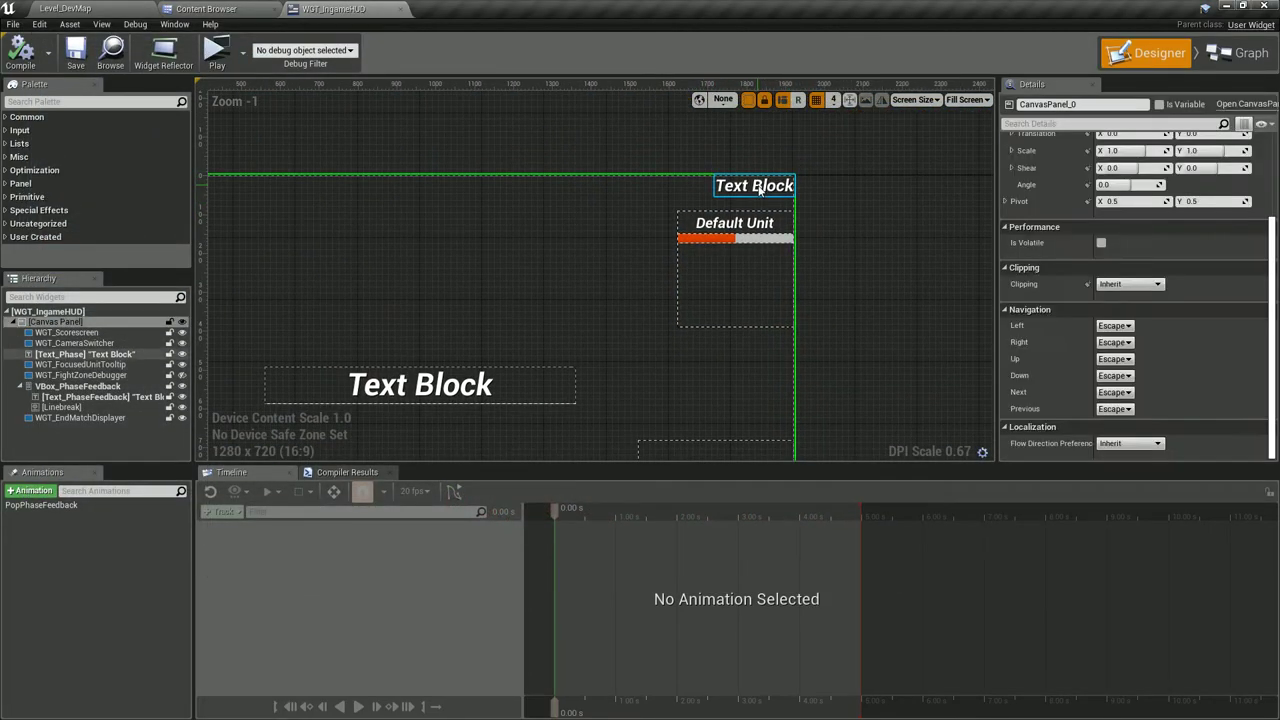
click(790, 180)
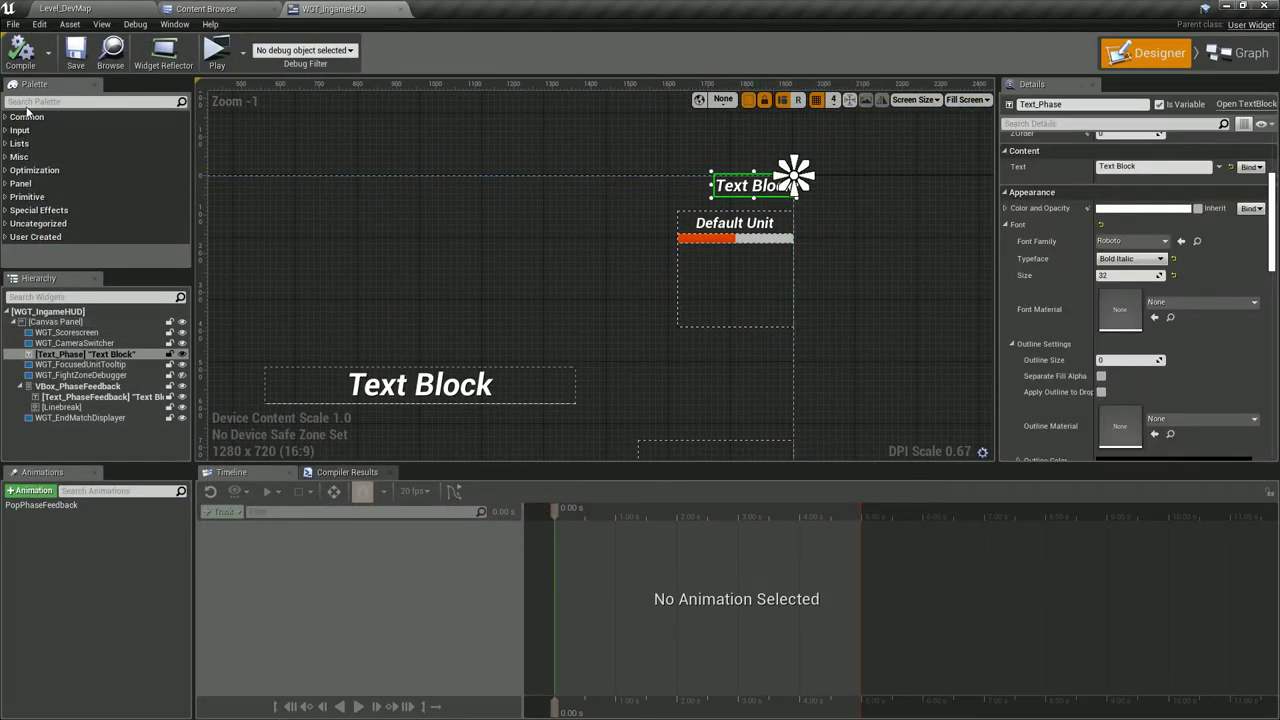
click(70, 355)
key(ctrl+w)
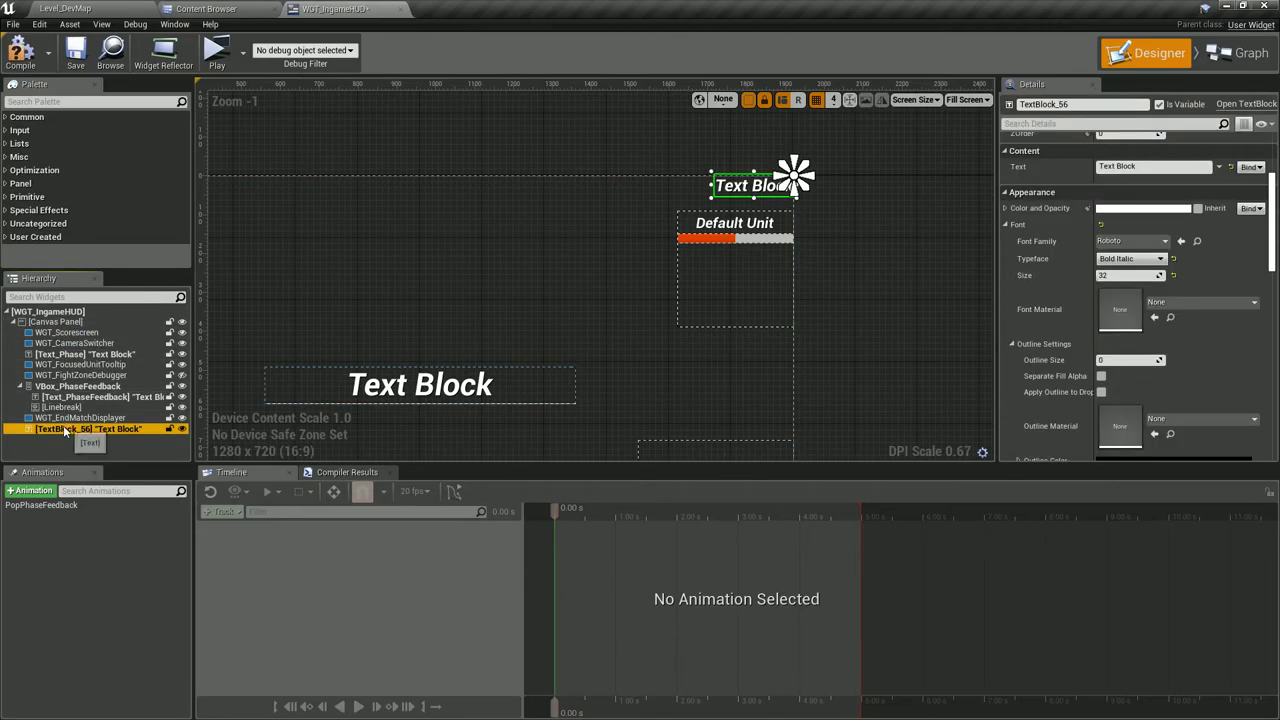
key(F2)
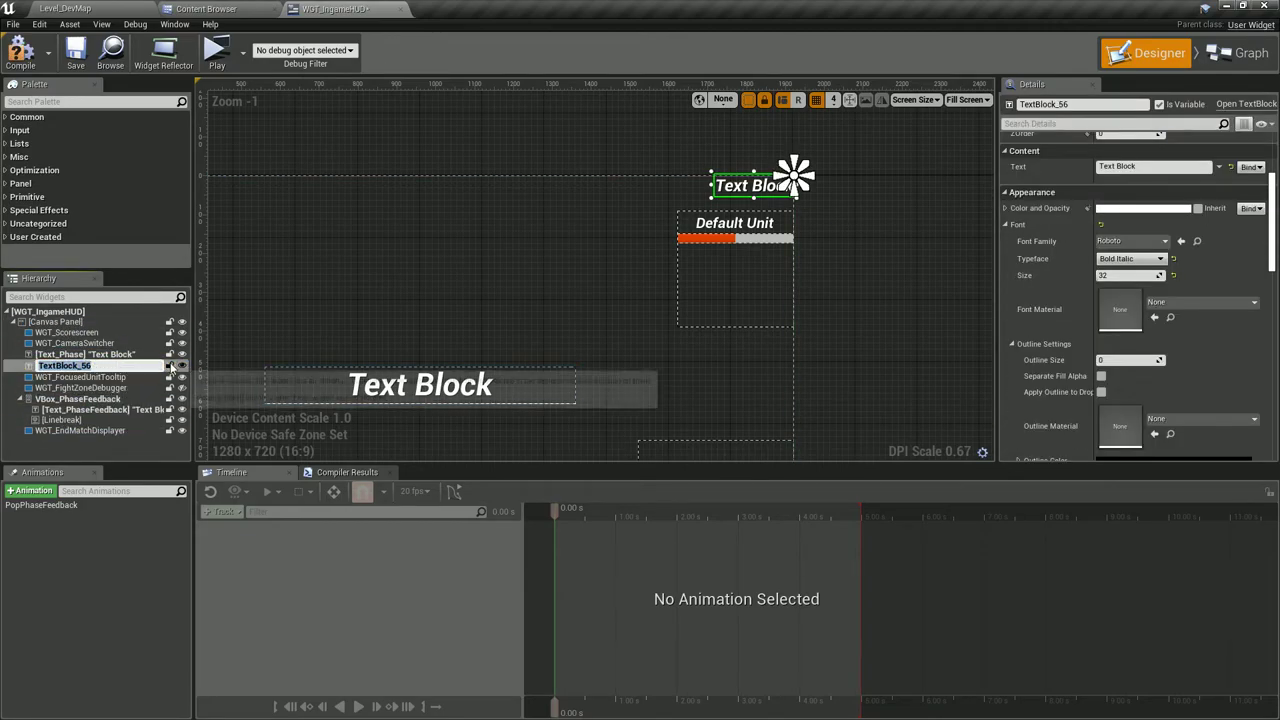
text(Text_PhaseCounter)
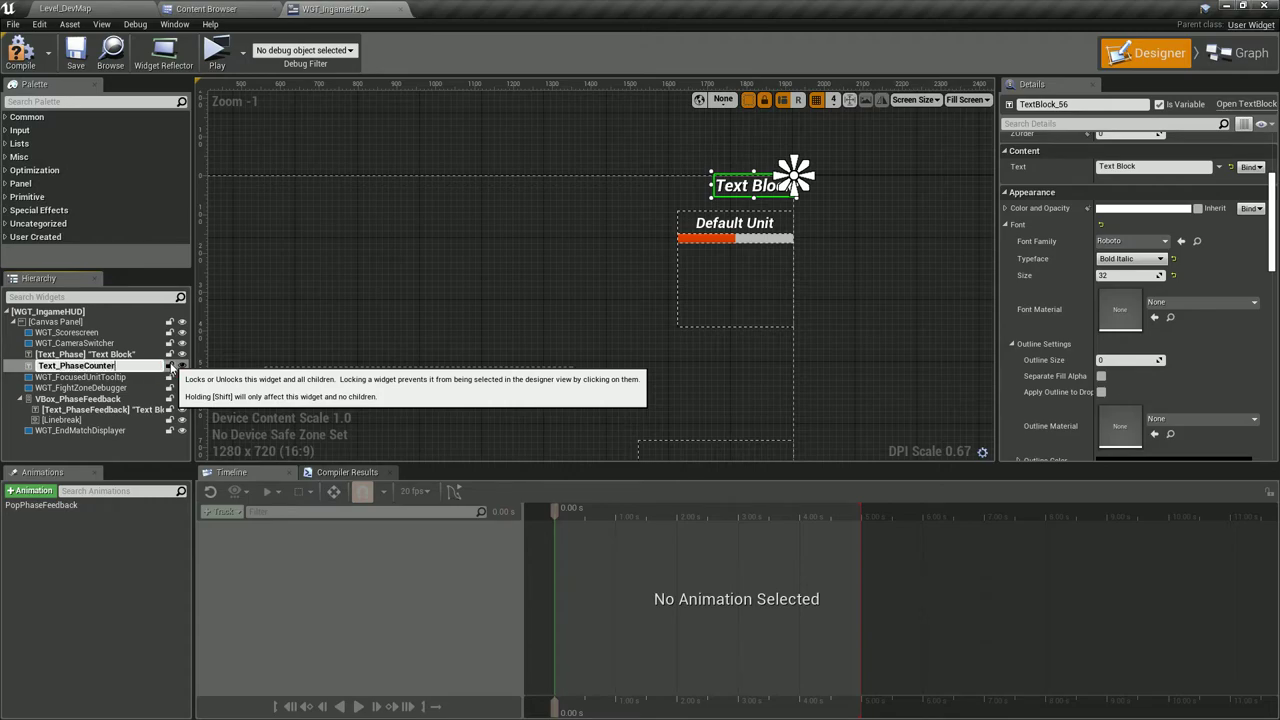
key(Return)
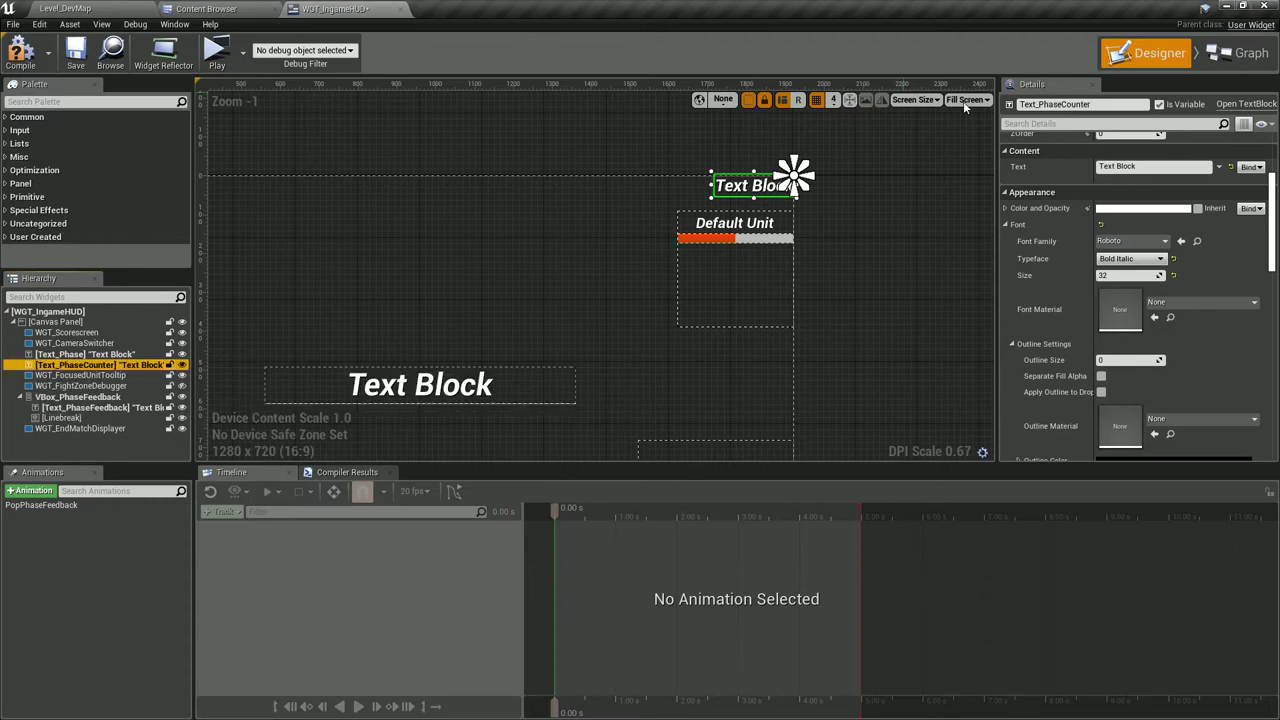
click(759, 276)
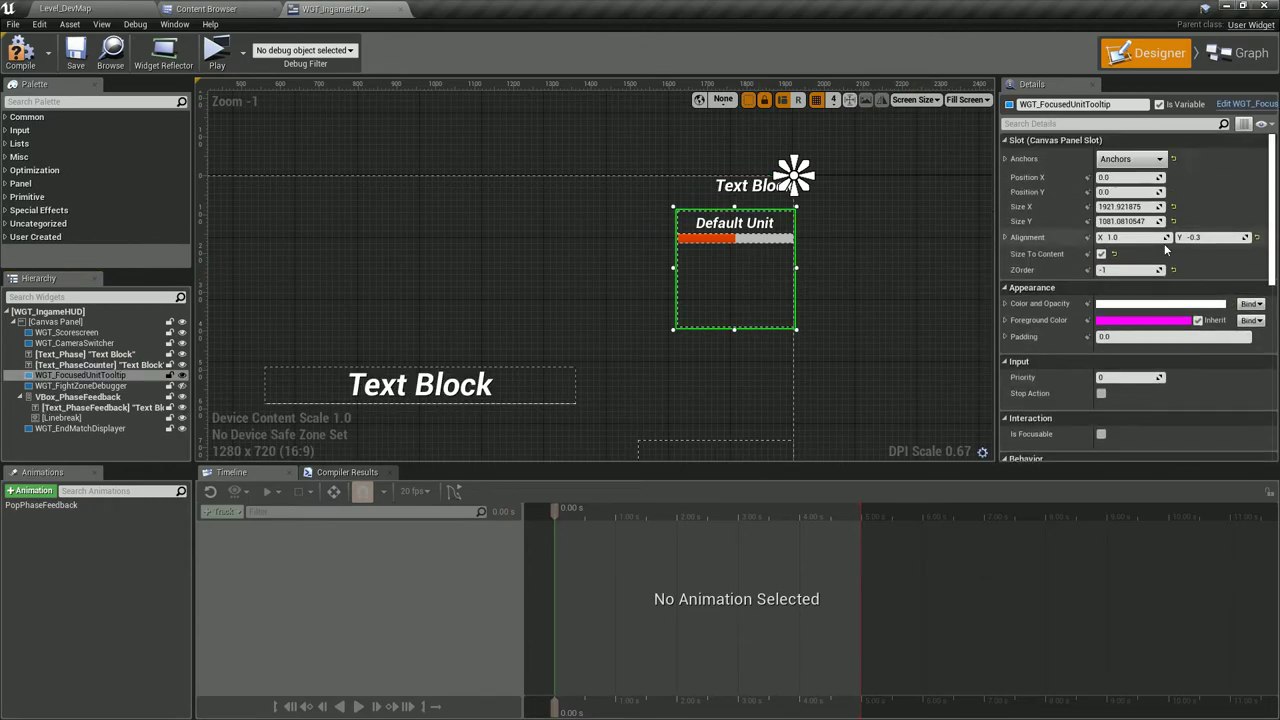
drag(1210, 239, 1205, 237)
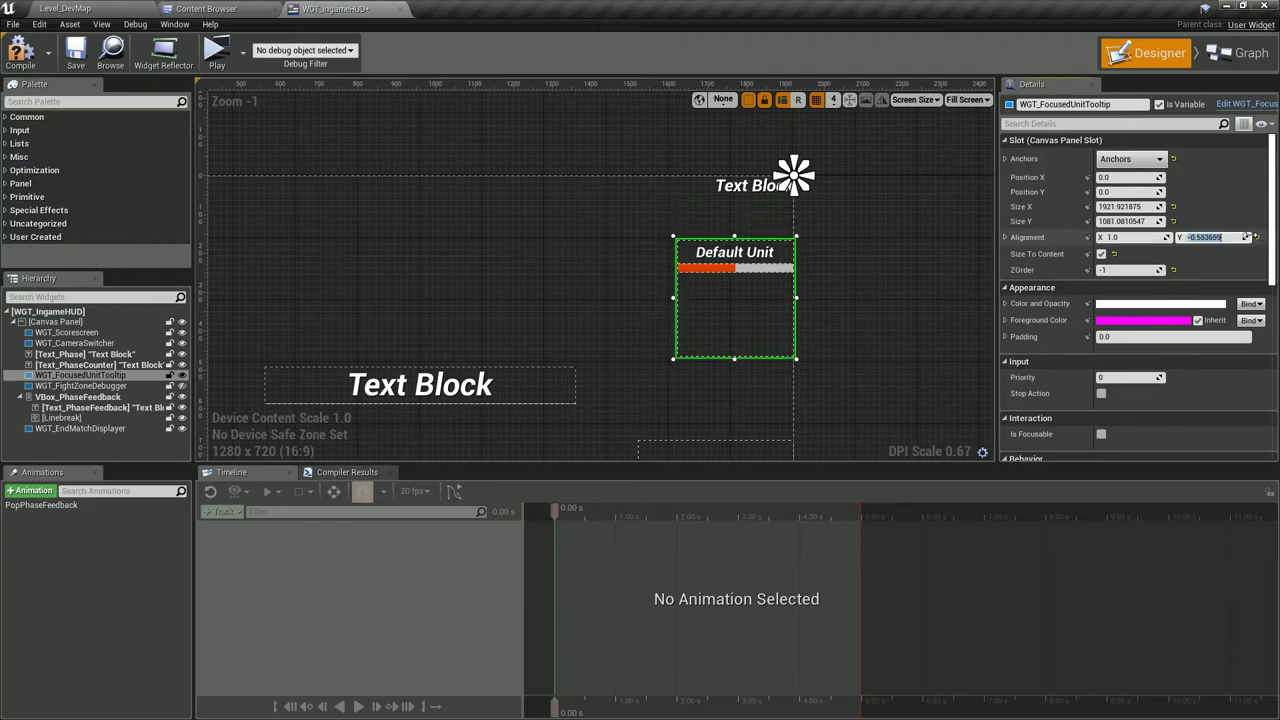
text(-0.5)
key(Return)
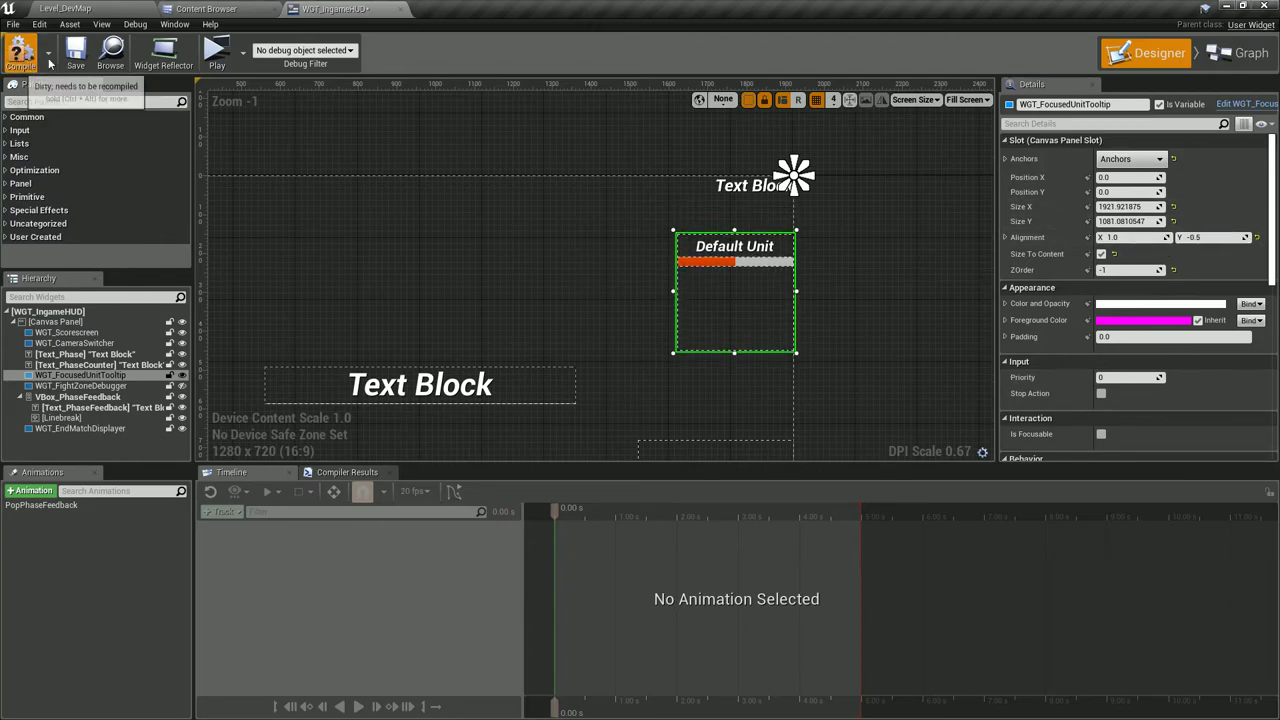
click(90, 364)
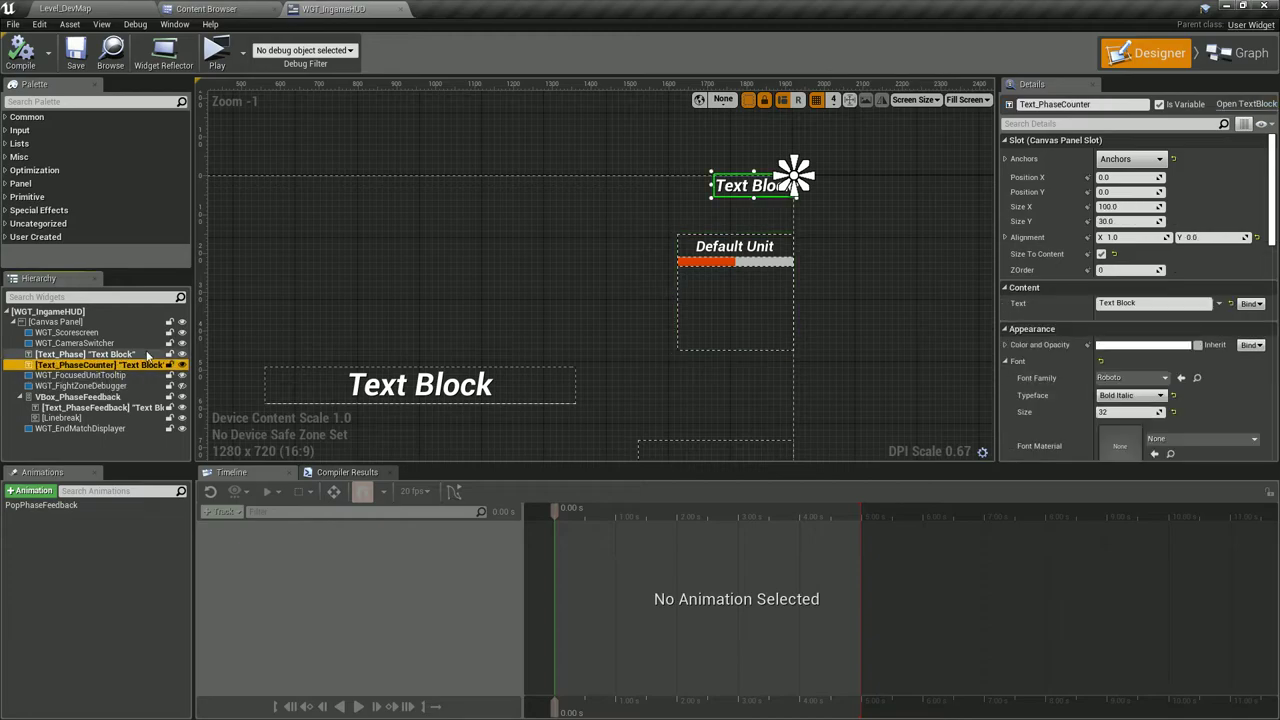
click(1212, 238)
text(1)
key(Return)
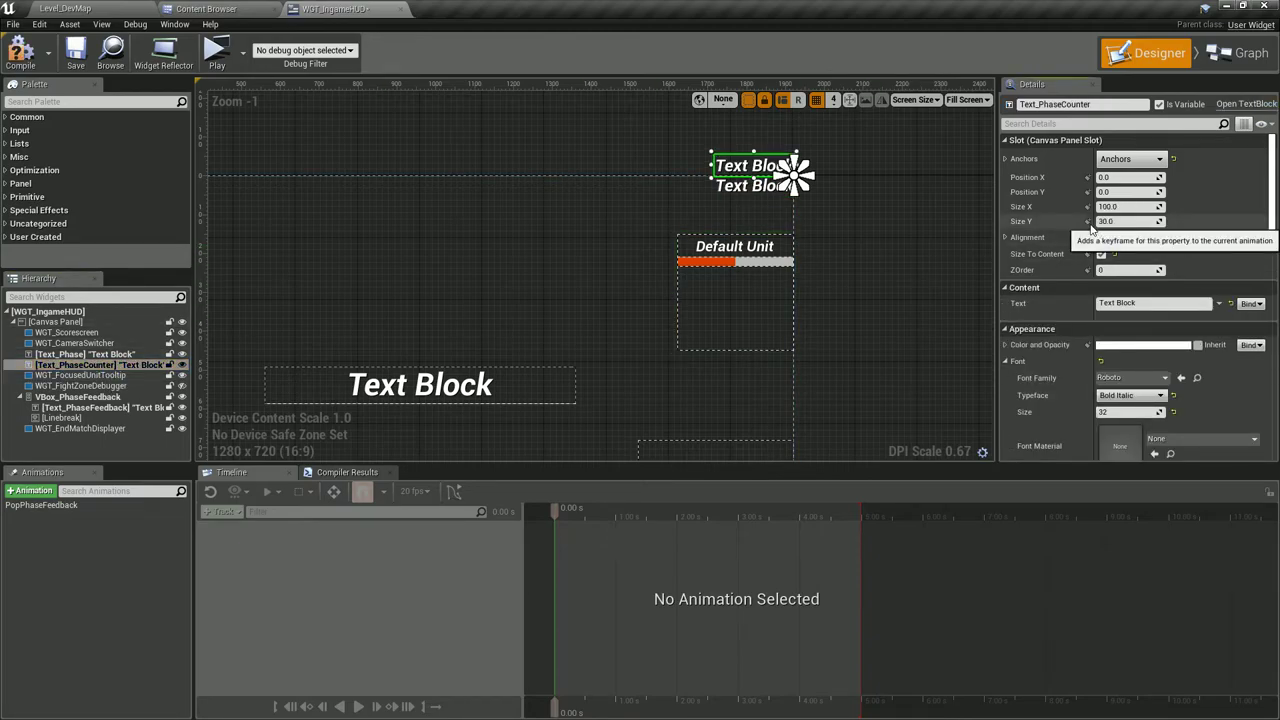
click(1206, 237)
text(-1)
key(Return)
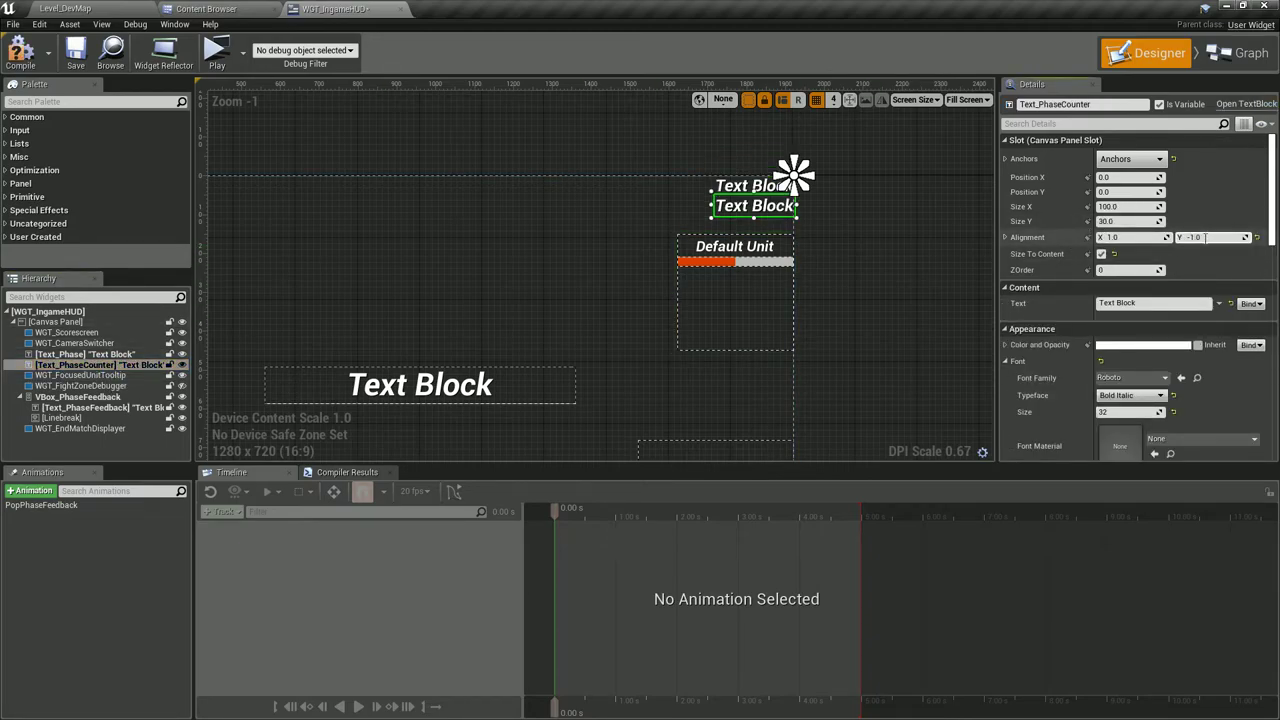
click(1120, 303)
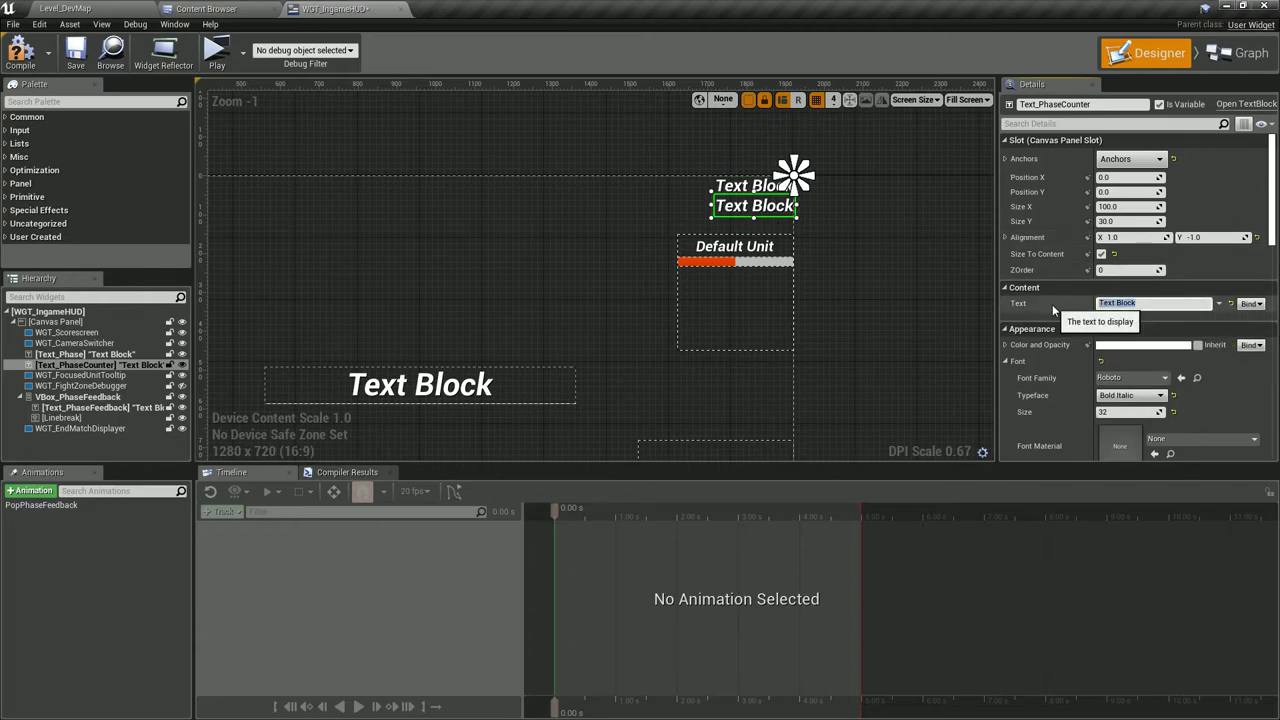
text(000)
key(BackSpace)
text(:00)
key(Return)
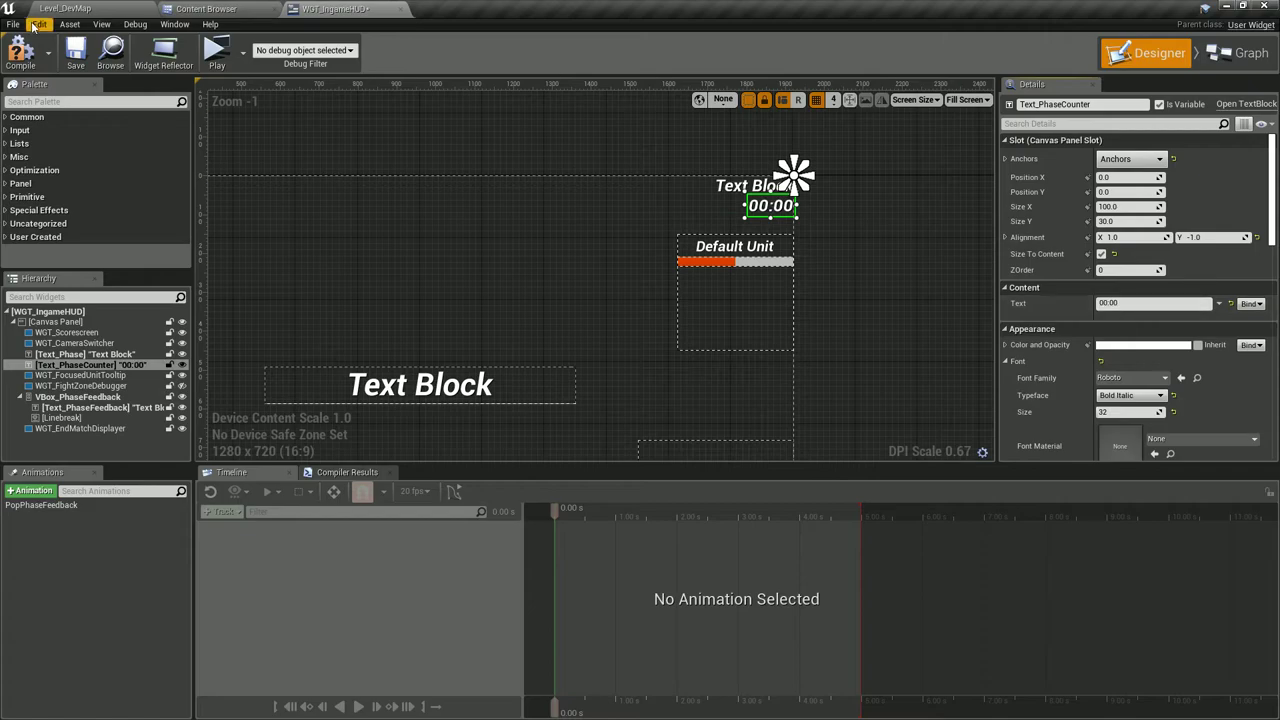
click(455, 112)
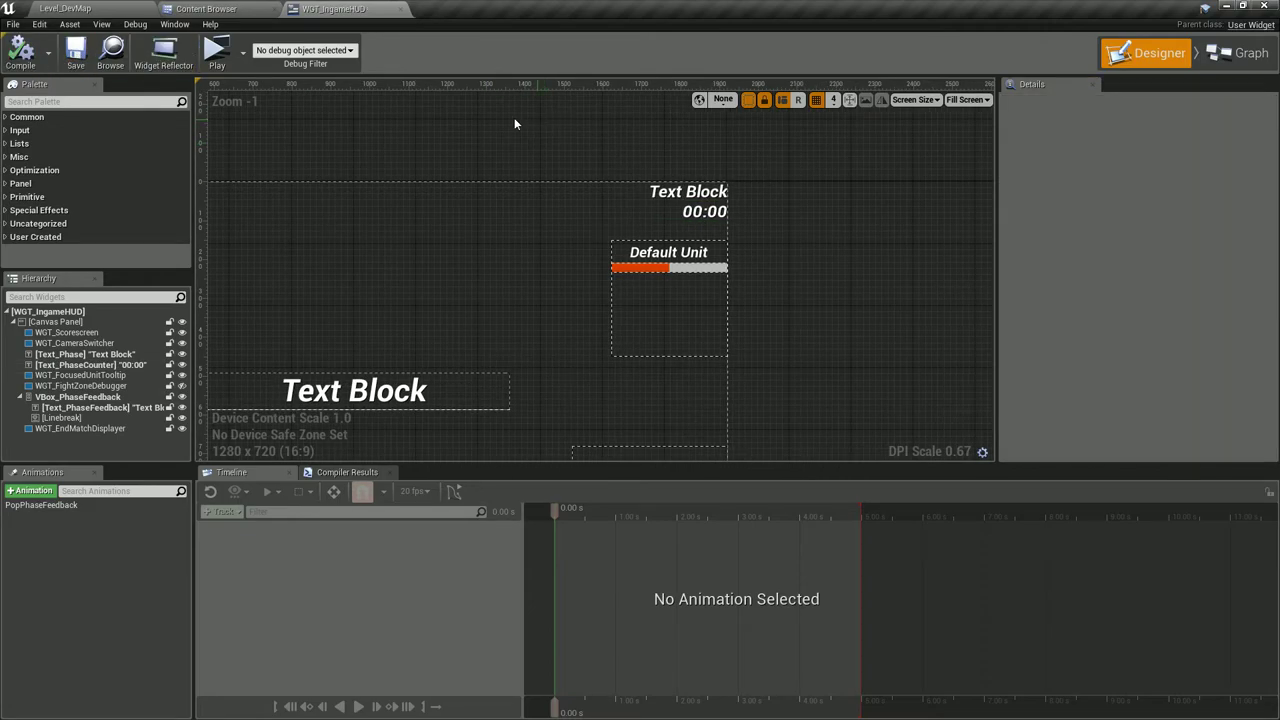
click(216, 50)
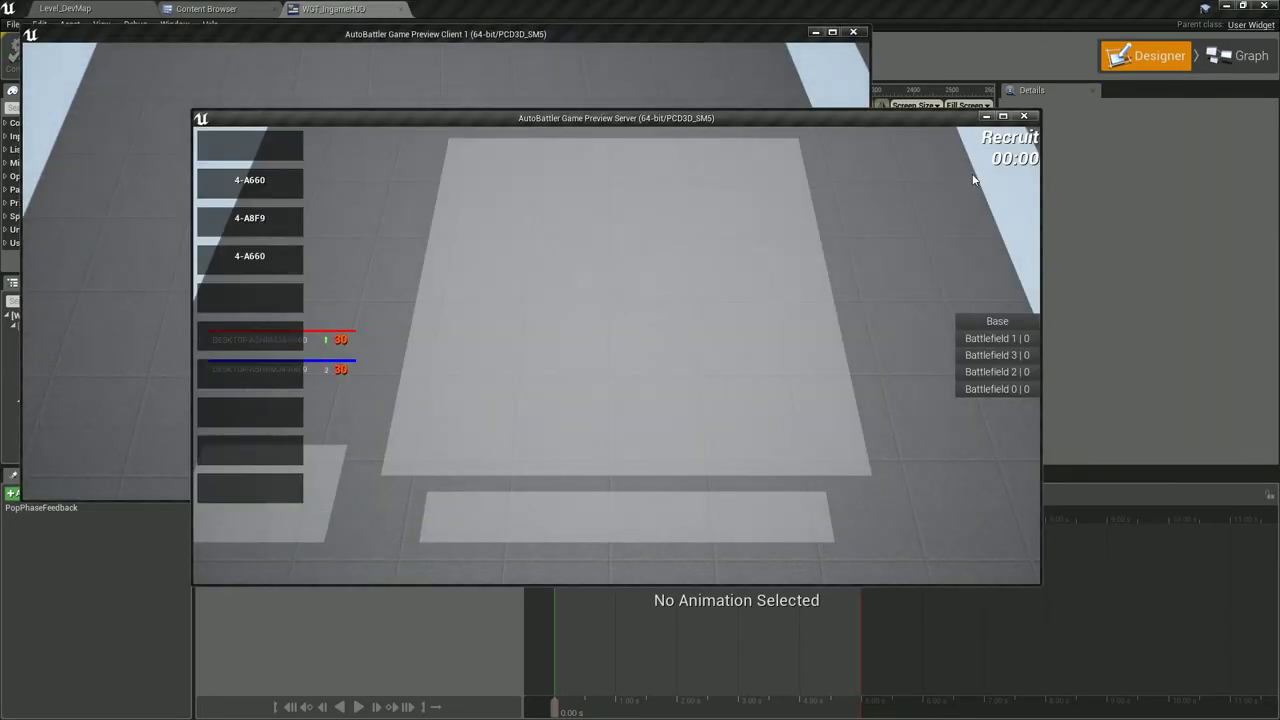
click(665, 101)
key(Escape)
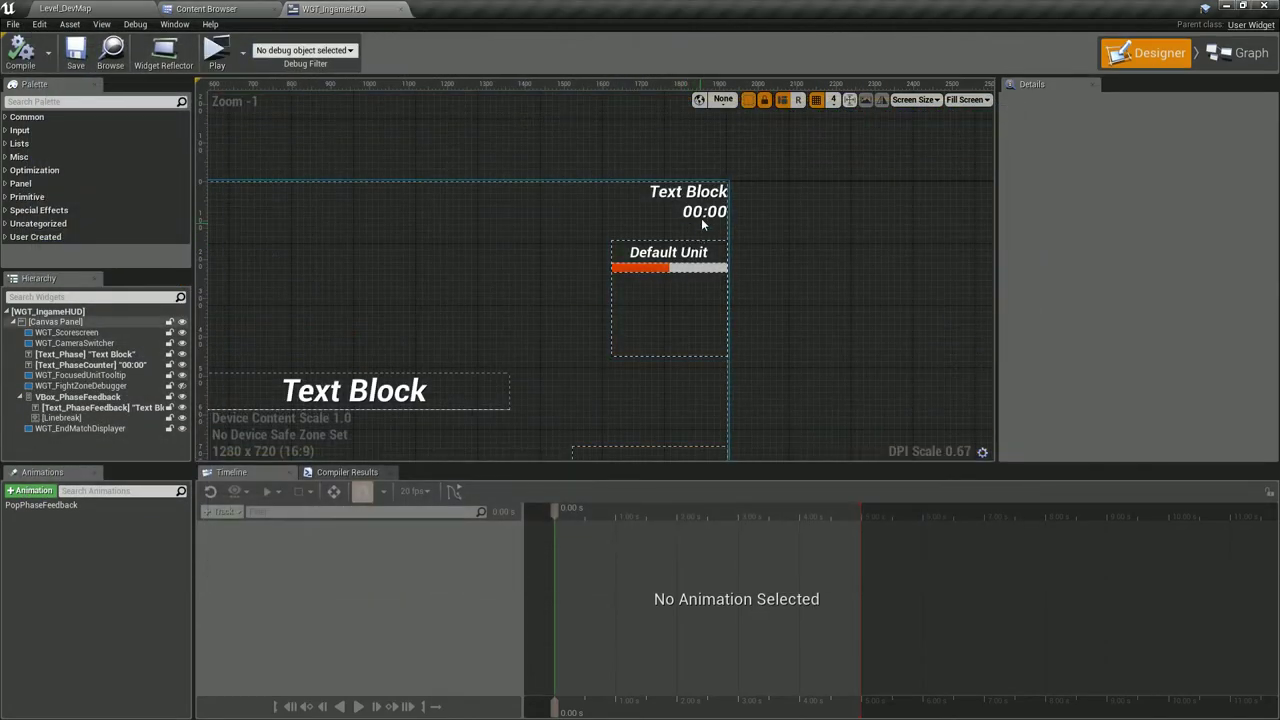
click(701, 218)
Open WGT_IngameHUD's OnEnterNewPhase graph and shift its event, SetText, ToText and Text Phase nodes left.
click(1240, 53)
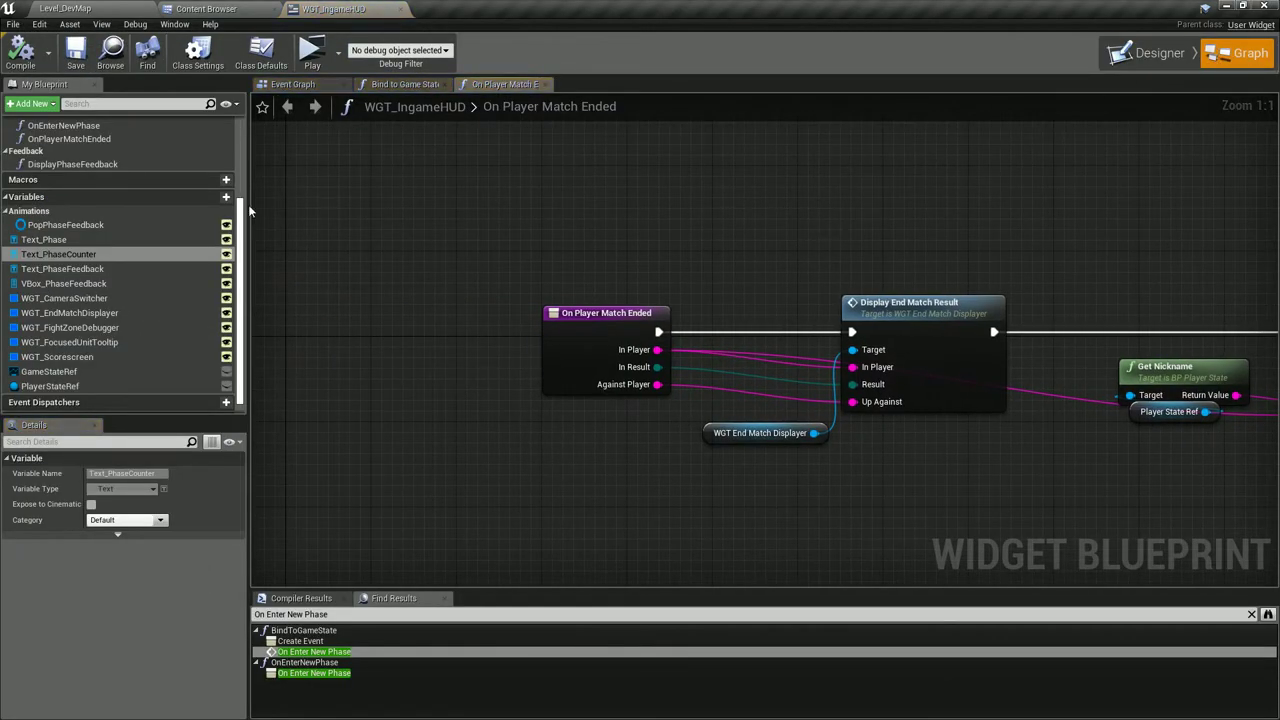
scroll(148, 214, up, 3)
double_click(132, 232)
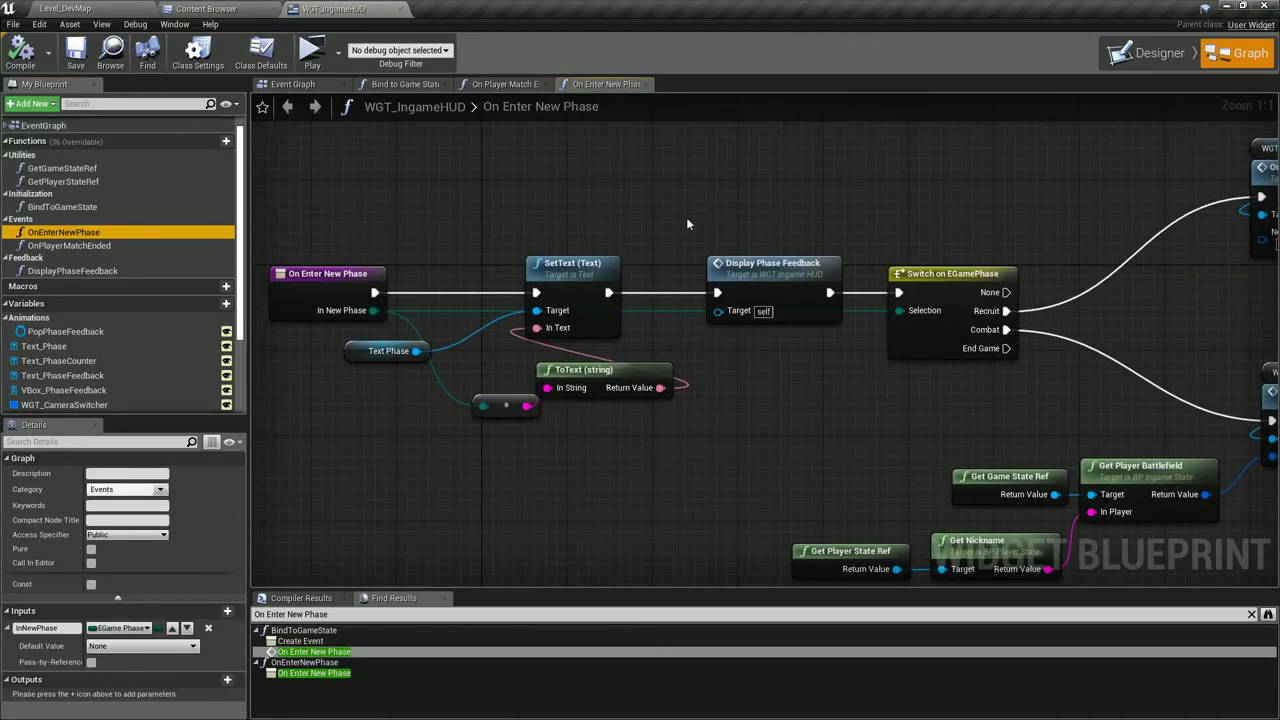
right_drag(680, 228, 456, 204)
scroll(508, 218, down, 1)
drag(350, 216, 659, 420)
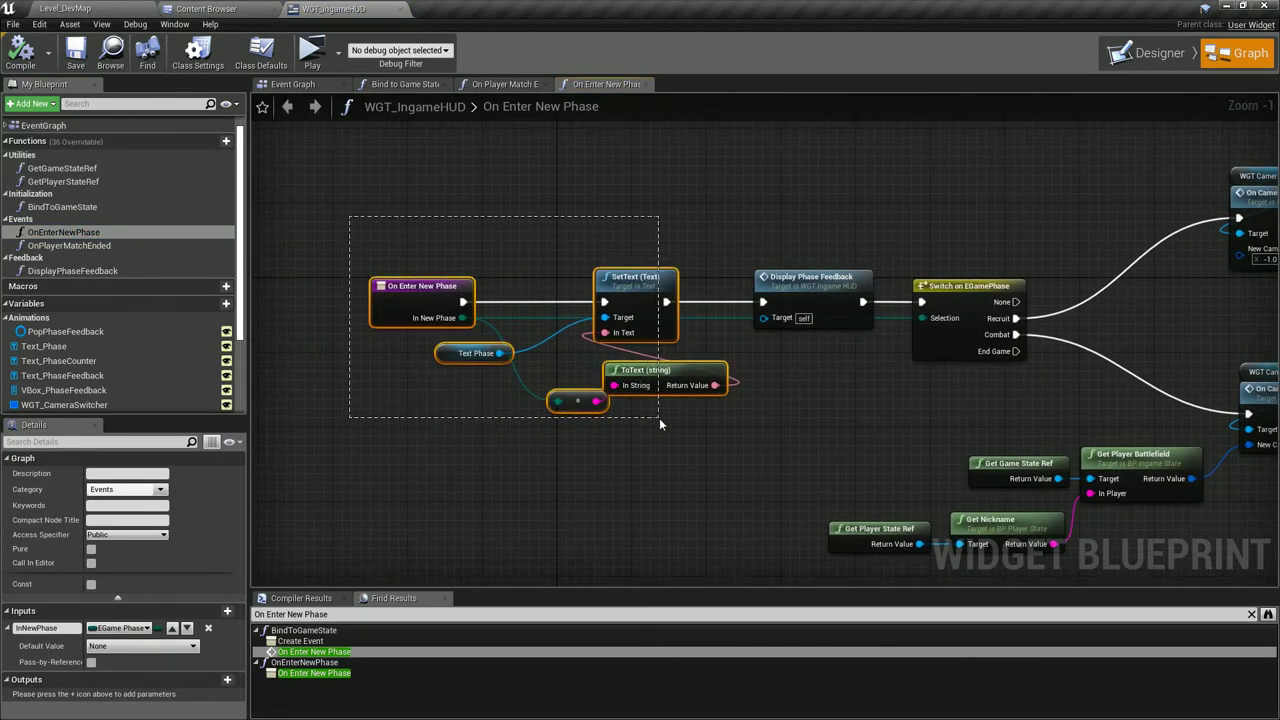
drag(660, 373, 455, 373)
right_drag(558, 360, 669, 342)
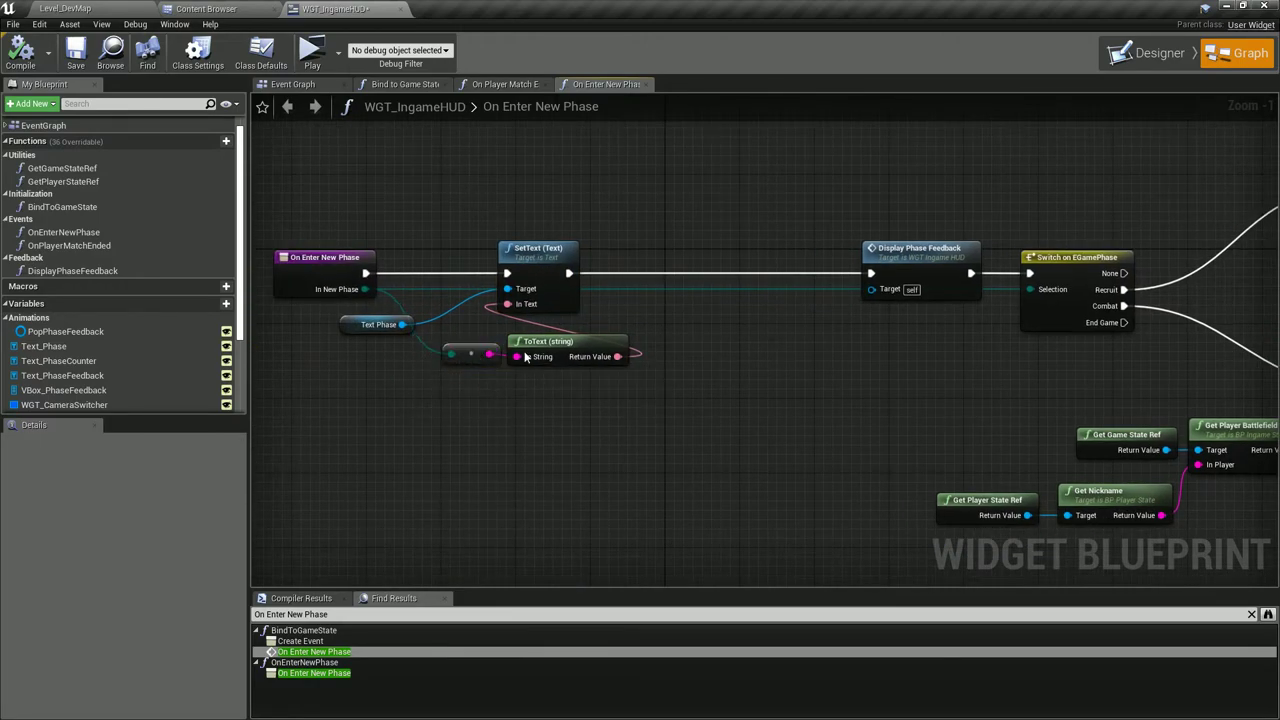
right_drag(558, 150, 543, 221)
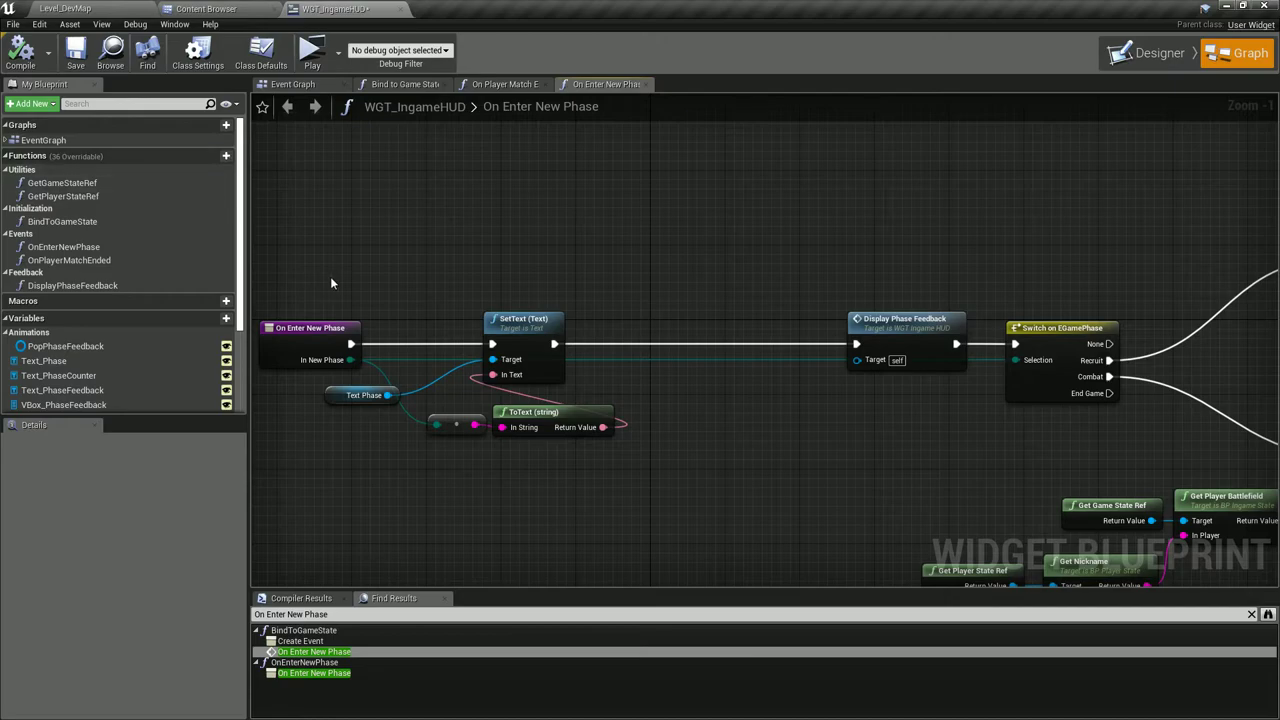
Place Text Phase beside SetText and tuck ToText and the reroute node under SetText.
right_drag(350, 391, 421, 386)
mouse_move(428, 393)
mouse_down()
mouse_move(524, 290)
mouse_move(695, 435)
mouse_up()
drag(595, 340, 548, 340)
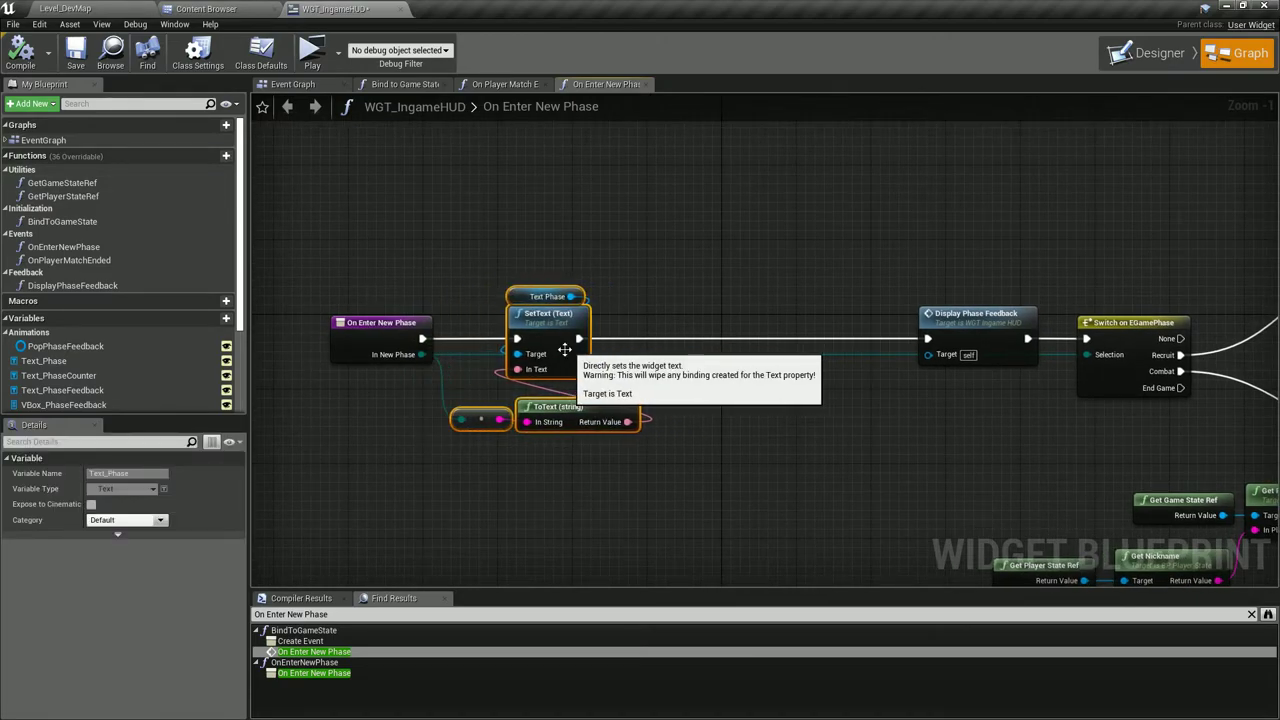
drag(371, 348, 315, 348)
drag(655, 440, 445, 400)
drag(550, 410, 512, 401)
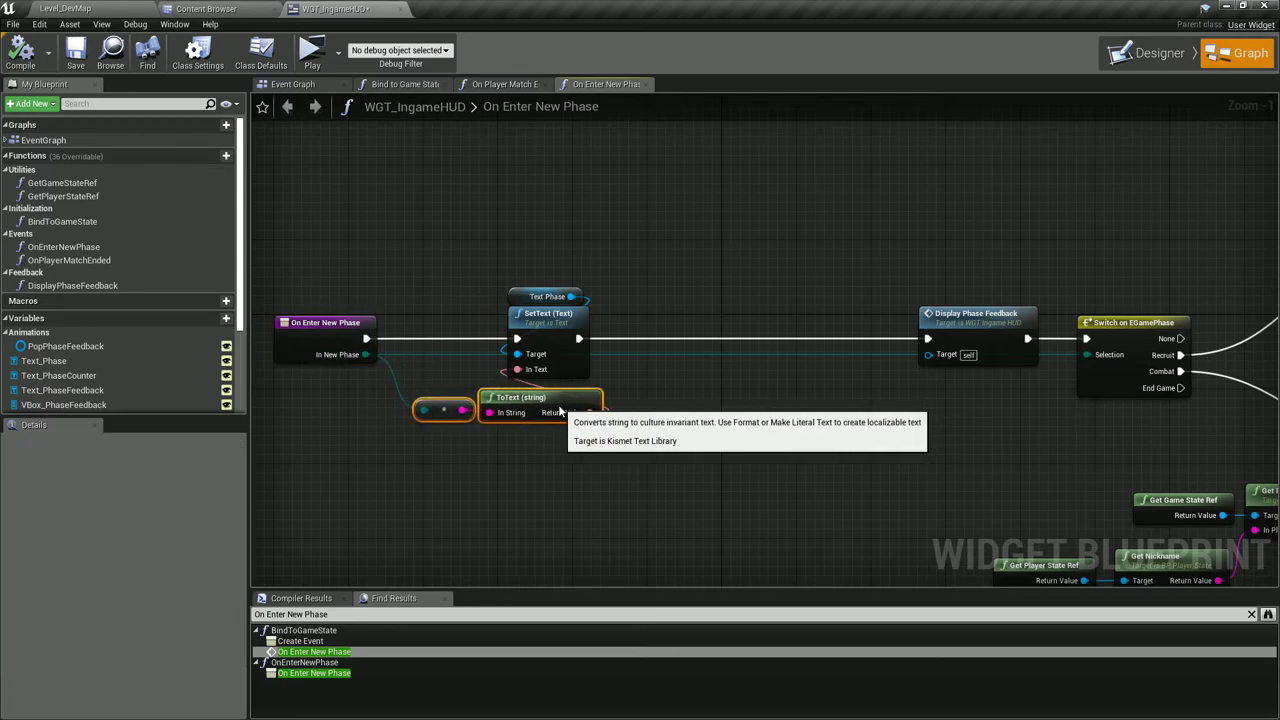
click(438, 441)
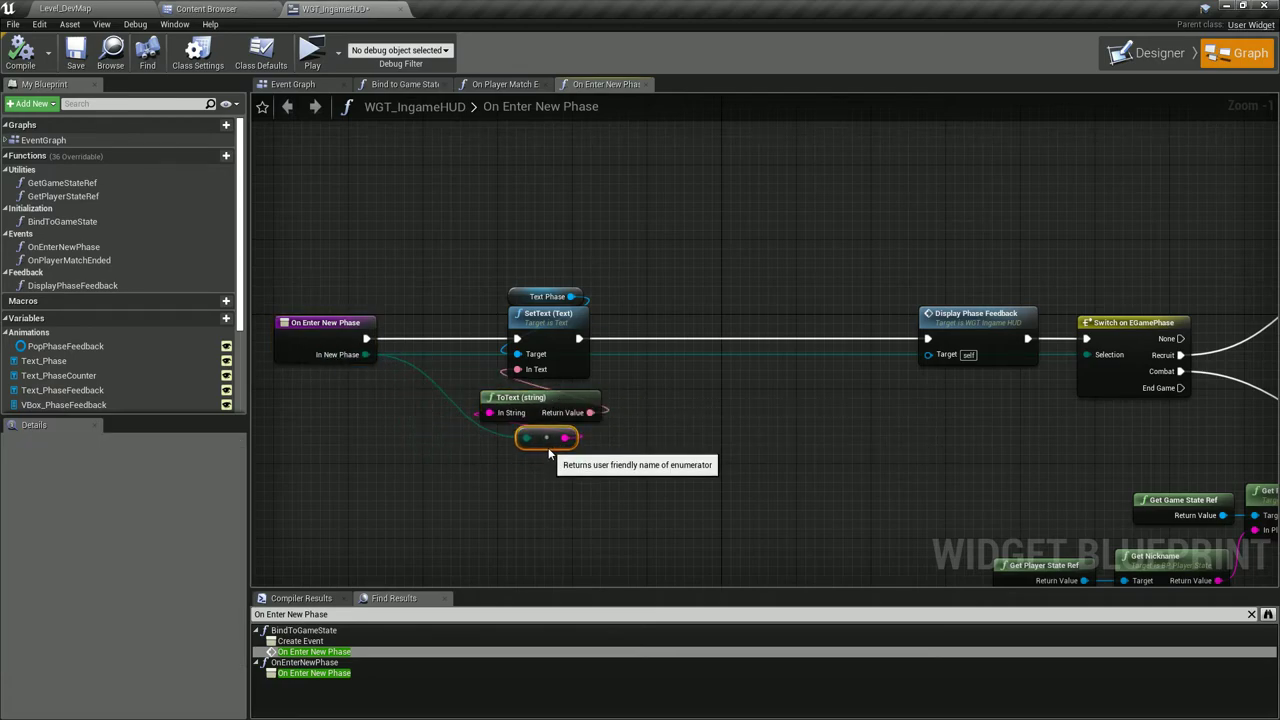
shift+click(568, 407)
drag(568, 407, 576, 407)
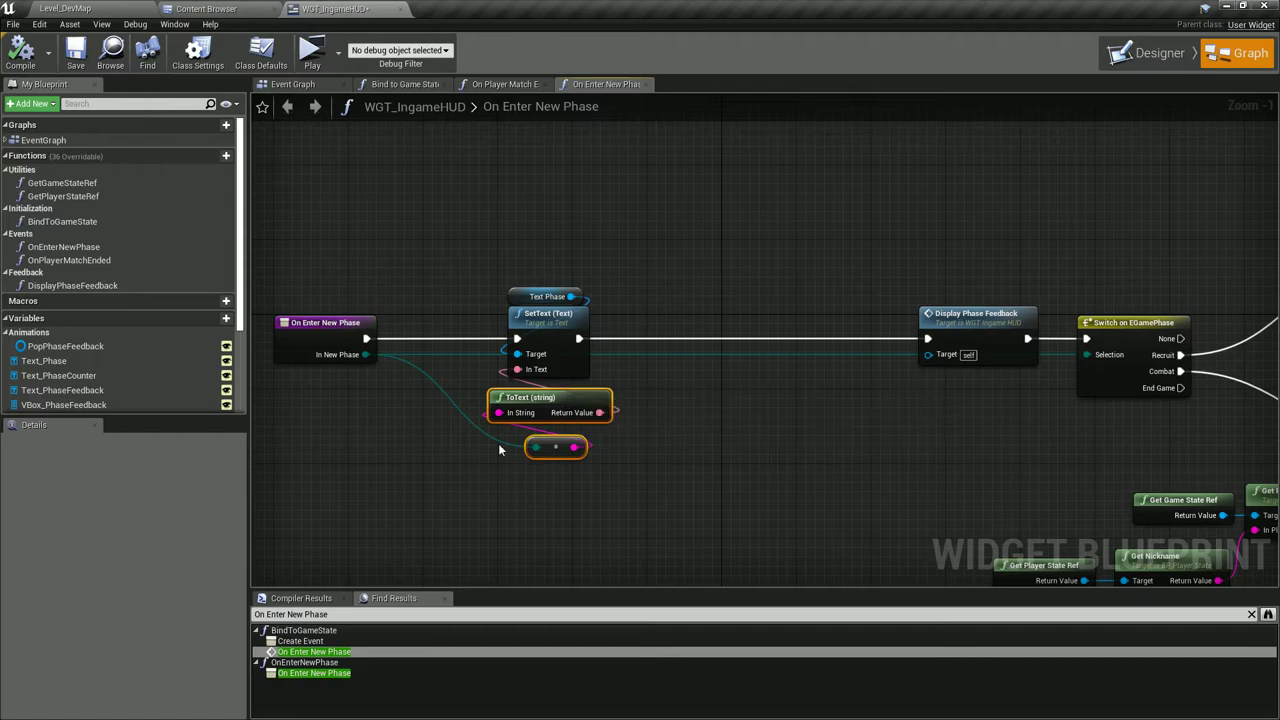
click(498, 443)
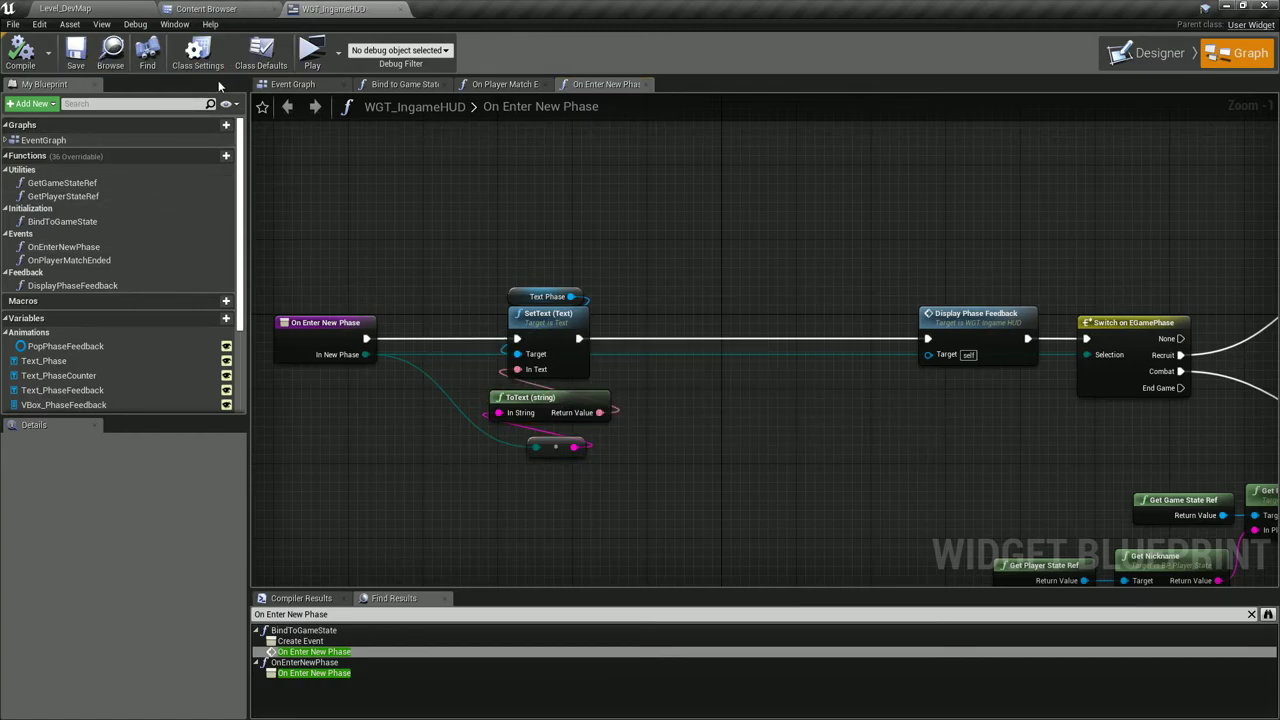
Open BP_IngameState from the GameSystem/Ingame folder in the content browser.
click(123, 62)
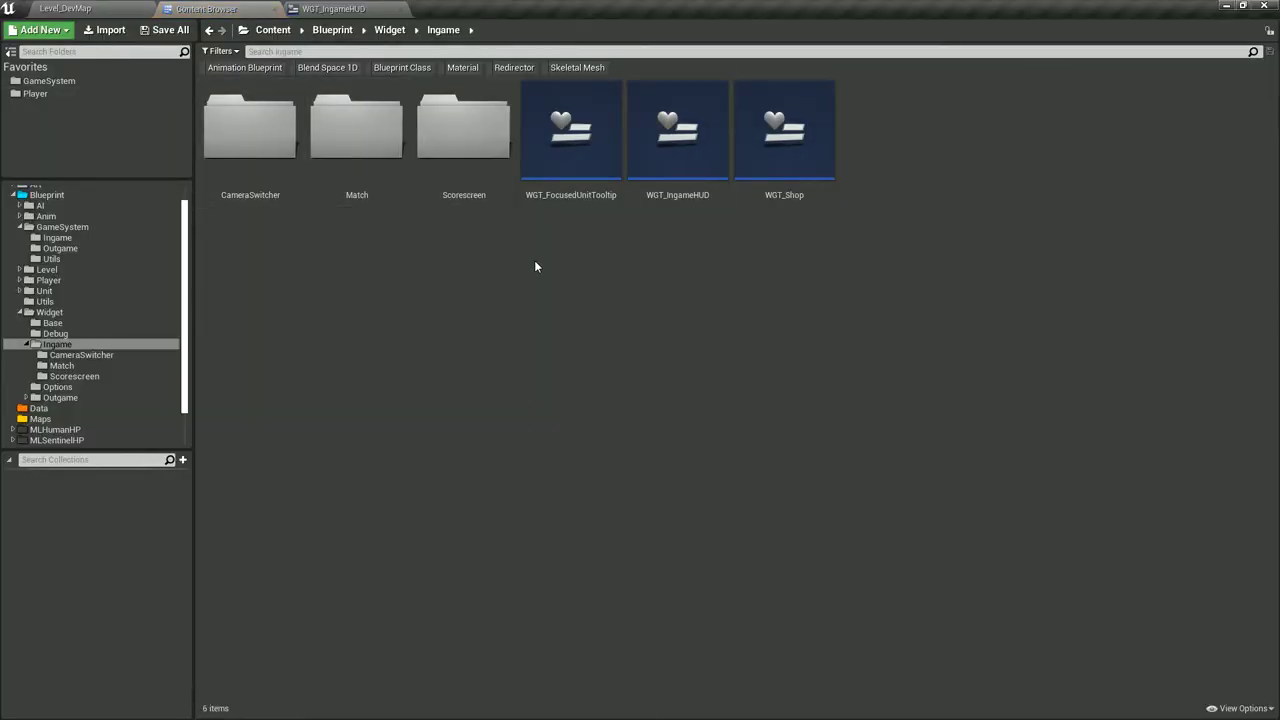
scroll(16, 320, up, 1)
click(78, 259)
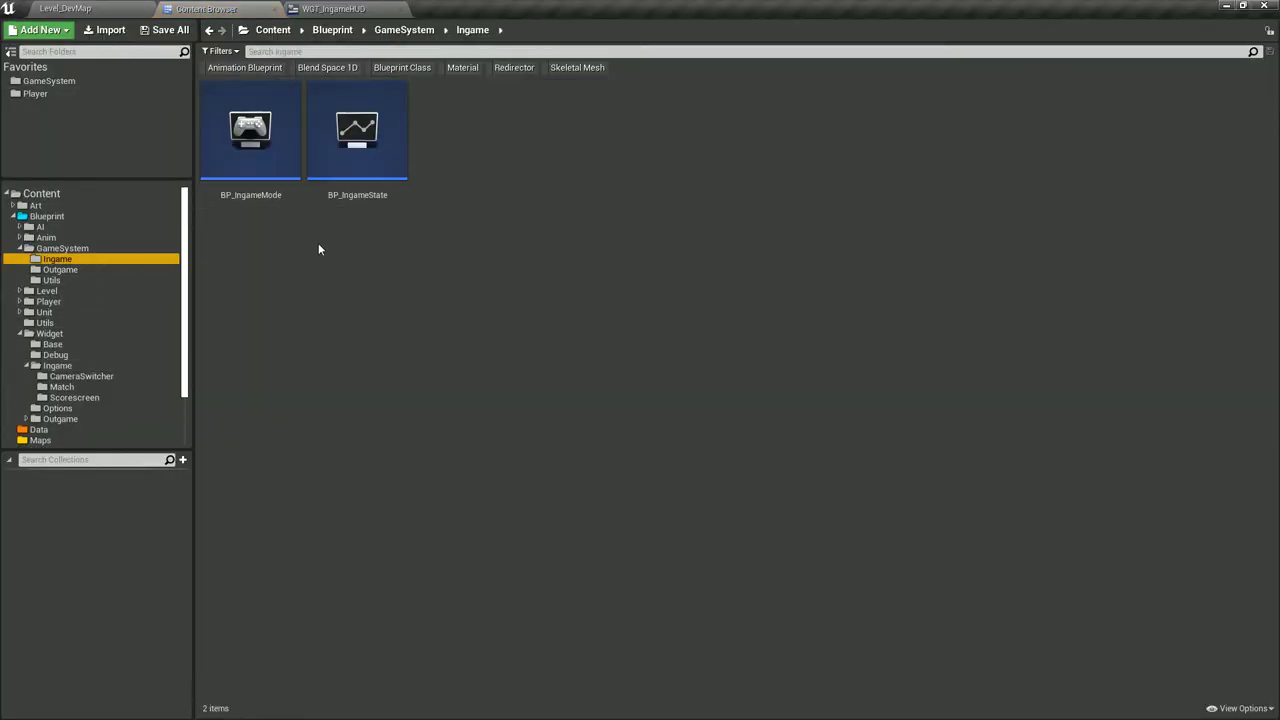
click(250, 158)
double_click(250, 158)
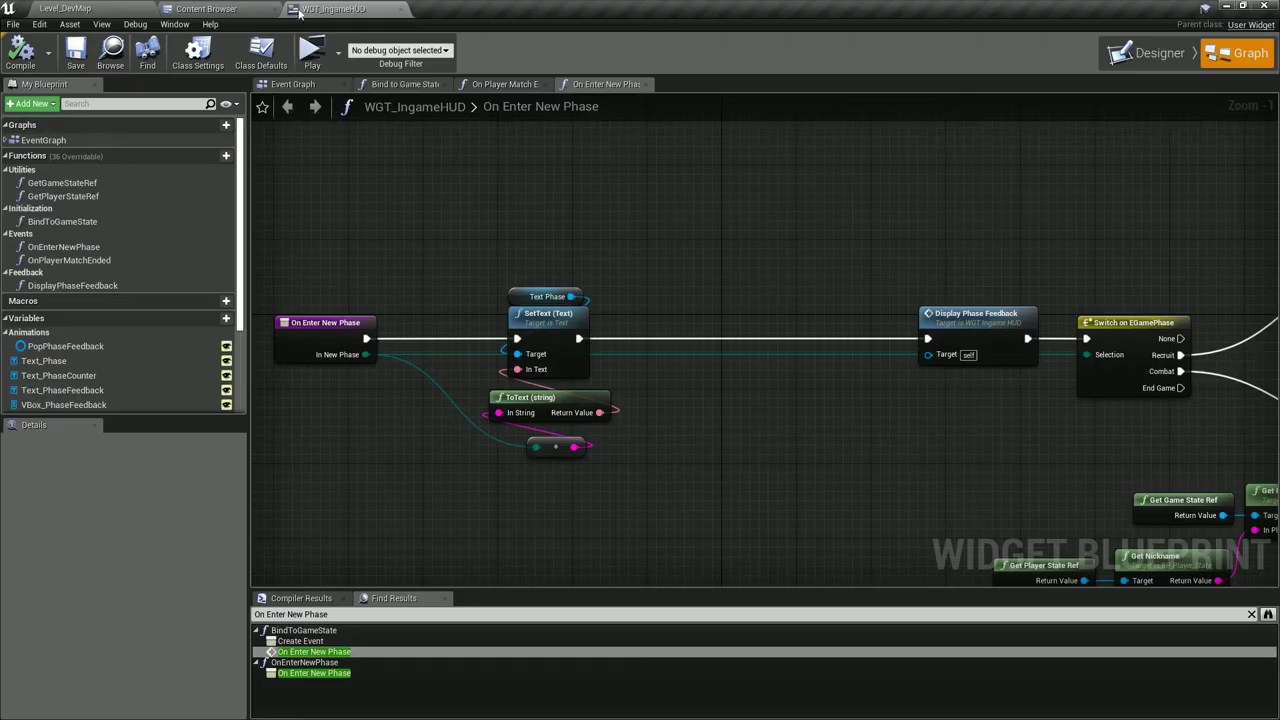
click(205, 8)
double_click(357, 135)
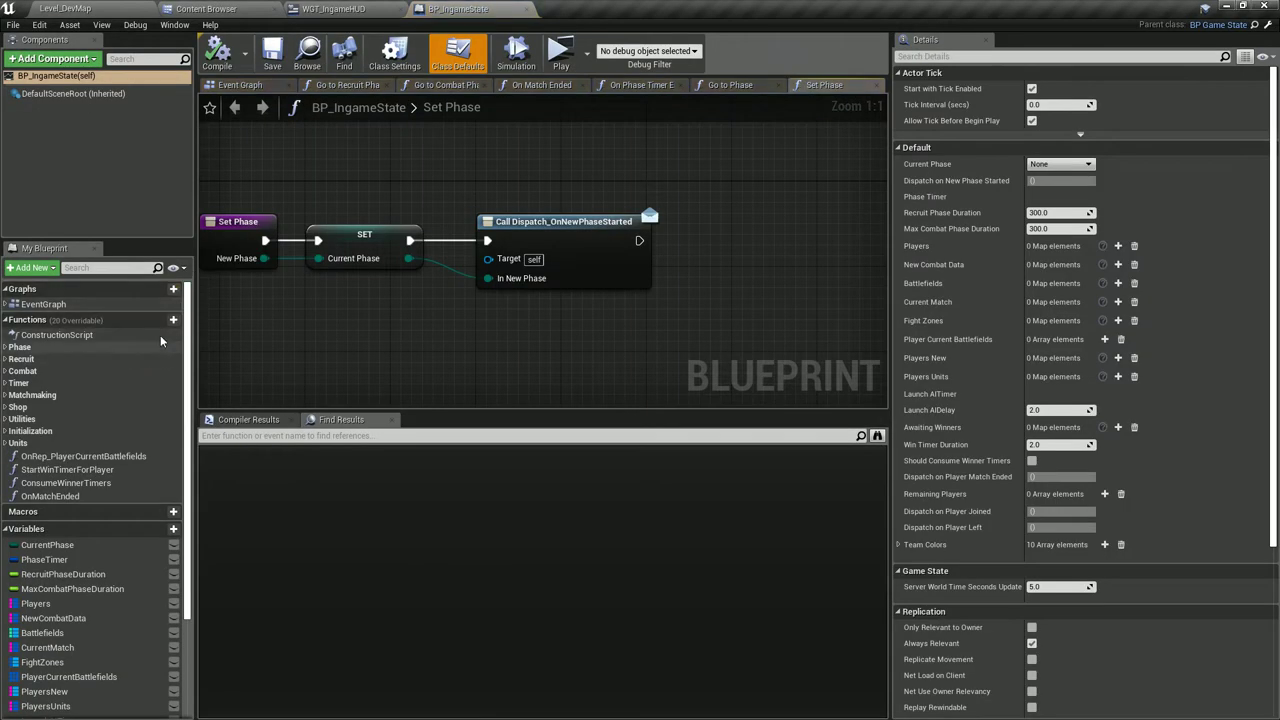
Add a Float variable named CurrentPhaseCounter.
scroll(155, 451, down, 2)
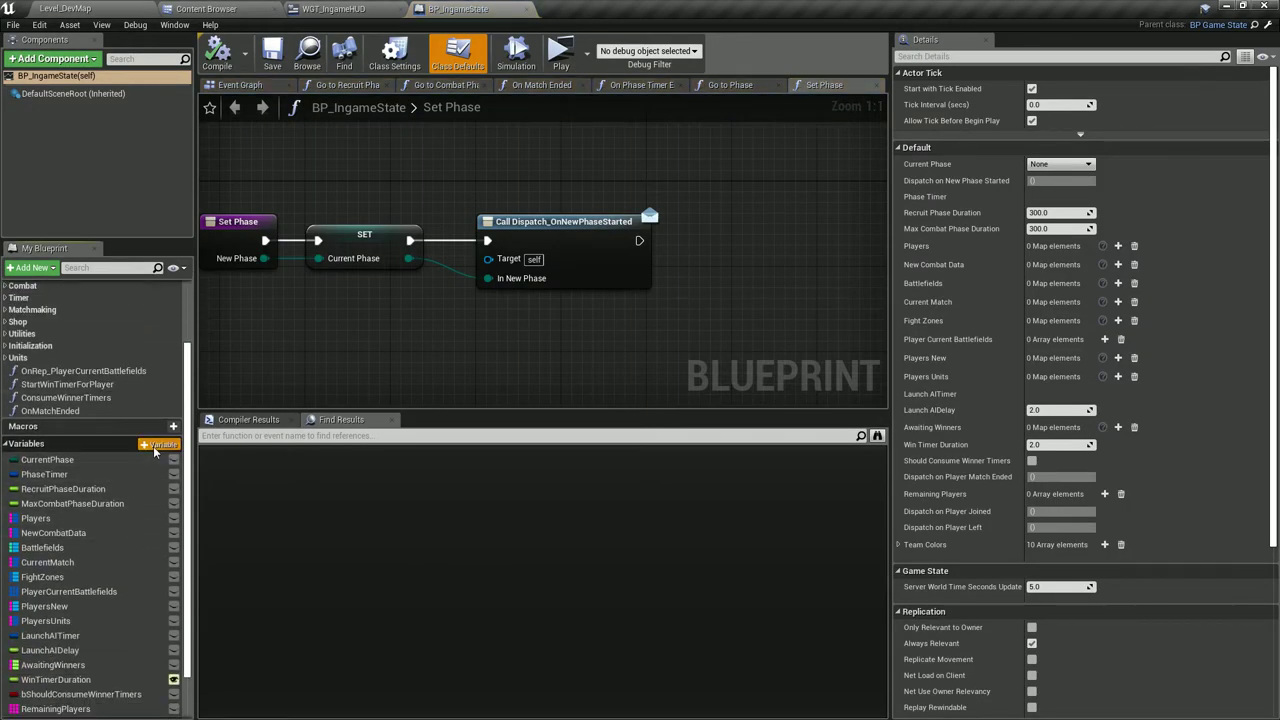
click(155, 447)
text(CurrentPhaseCounte)
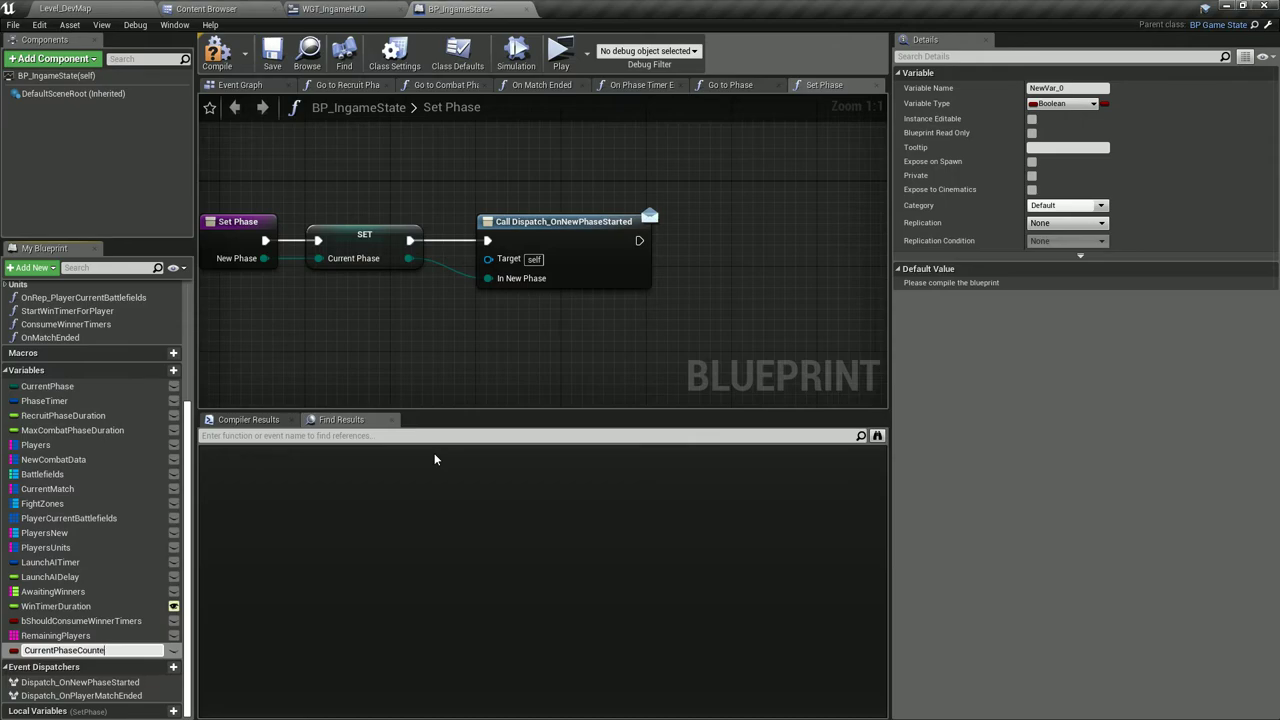
text(r)
key(Return)
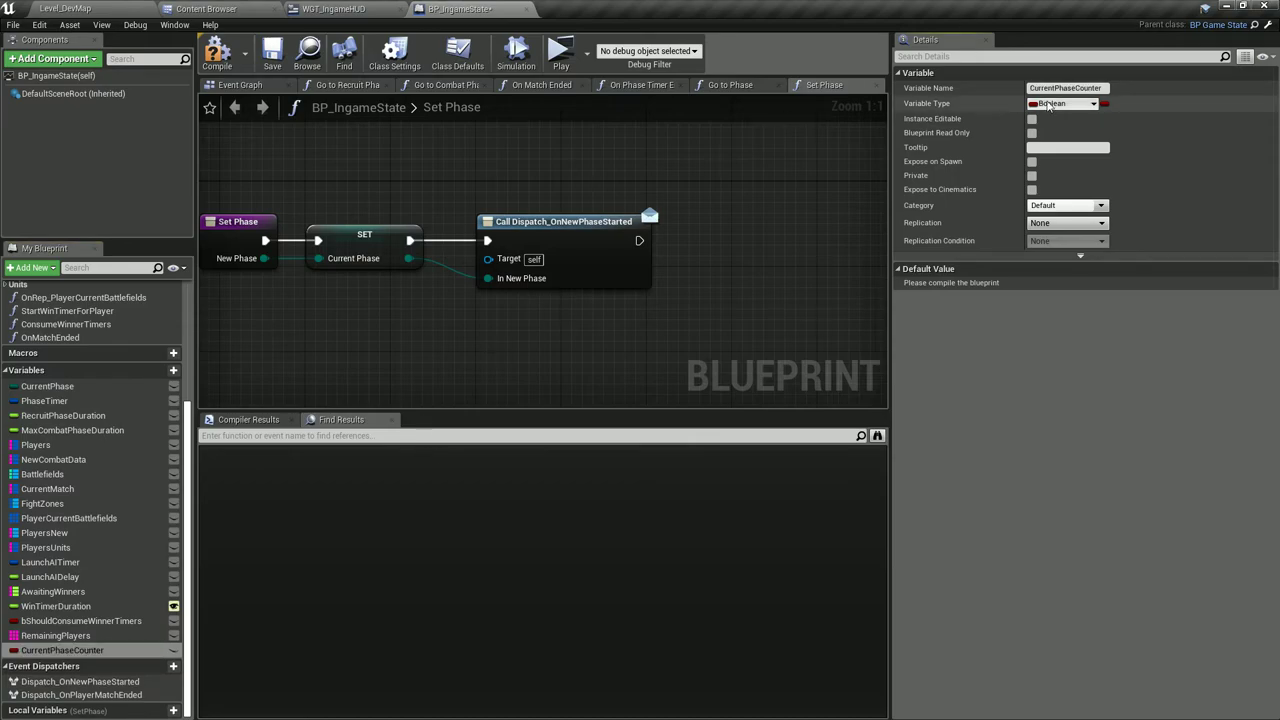
click(1050, 104)
text(f)
key(Return)
Set CurrentPhaseCounter's replication to RepNotify with Initial Only condition, then compile and save.
click(1067, 252)
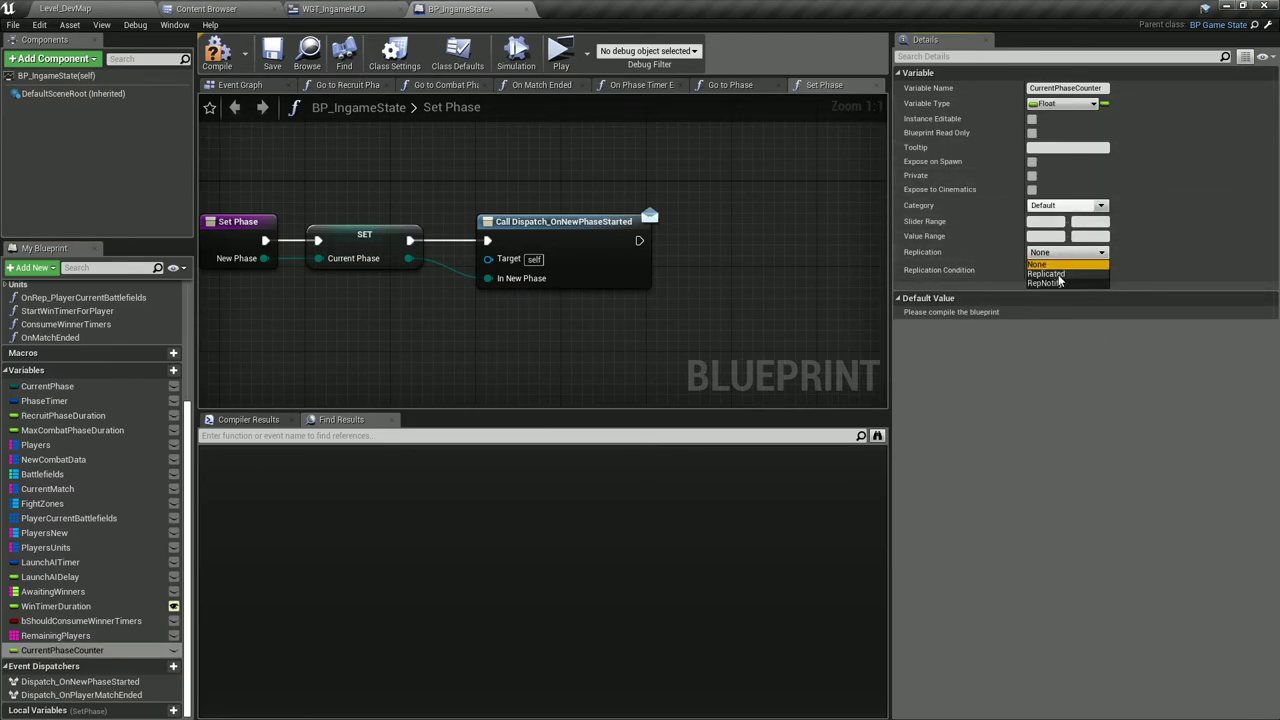
click(1058, 284)
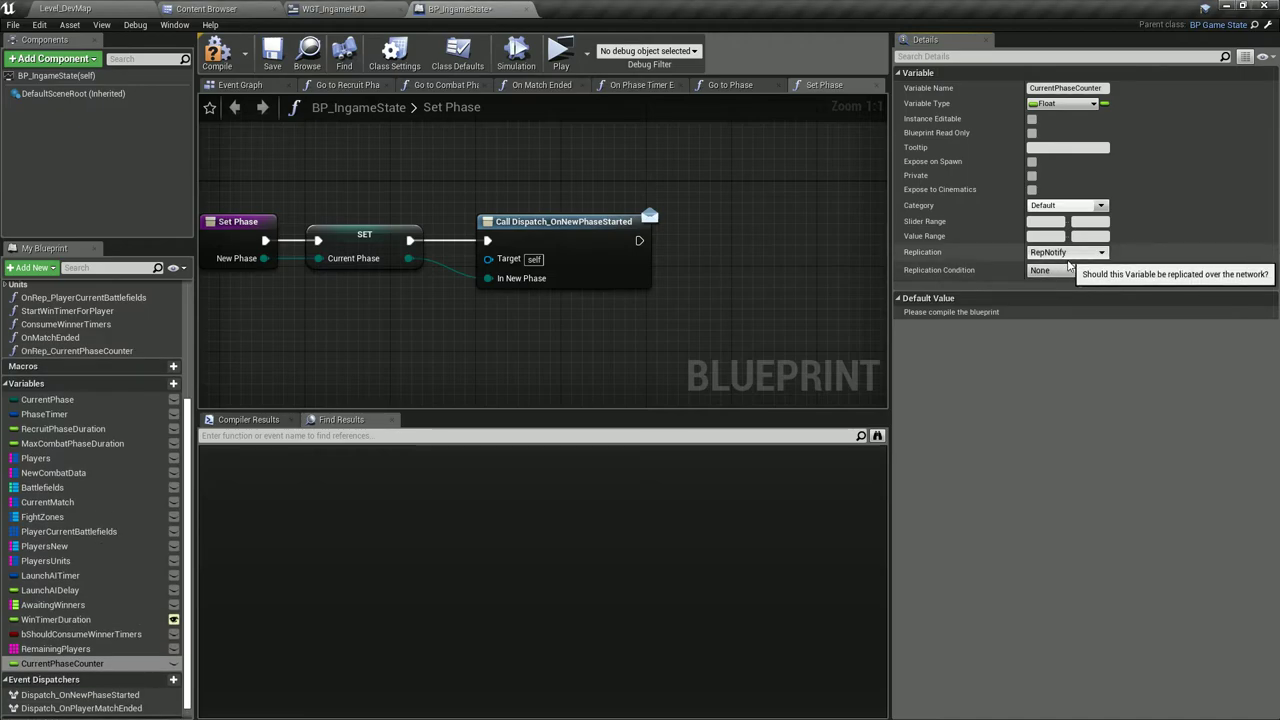
click(1060, 270)
click(1058, 292)
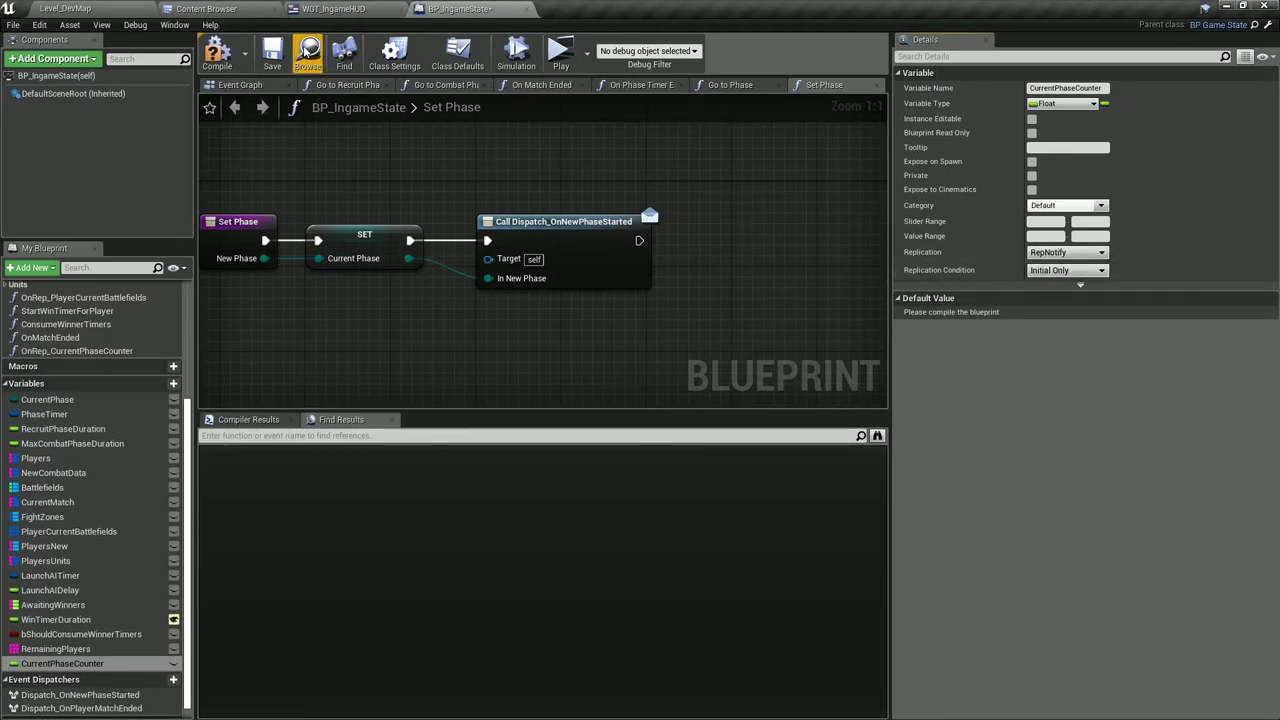
click(217, 52)
click(272, 60)
Close all graphs but the Event Graph, save again, and survey the BeginPlay, Branch and Delay nodes.
right_drag(457, 170, 571, 225)
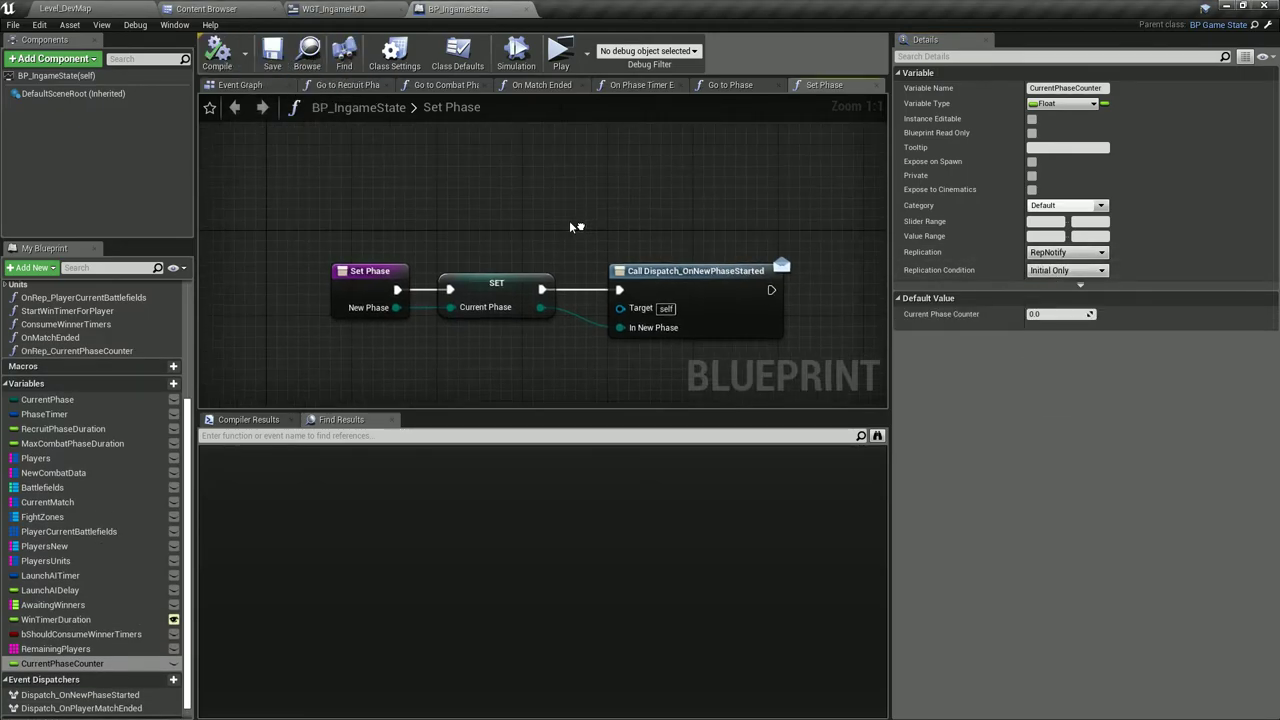
right_click(243, 86)
click(283, 160)
click(90, 667)
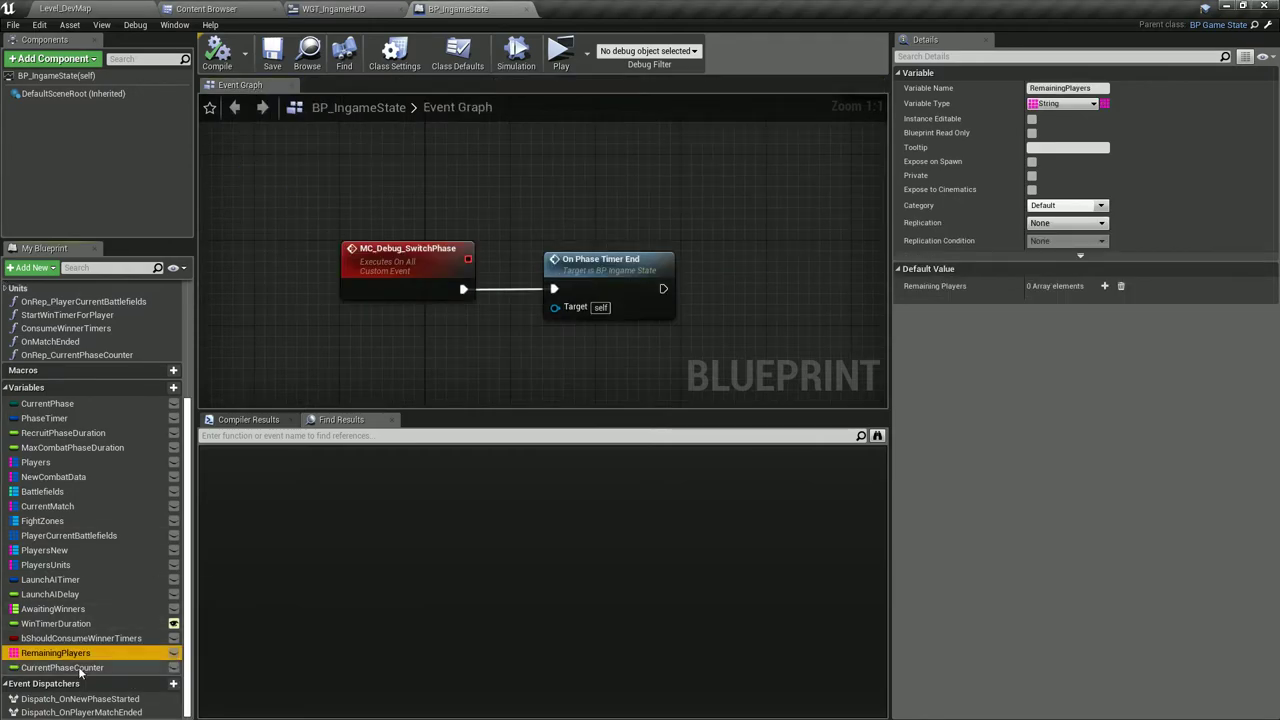
click(272, 67)
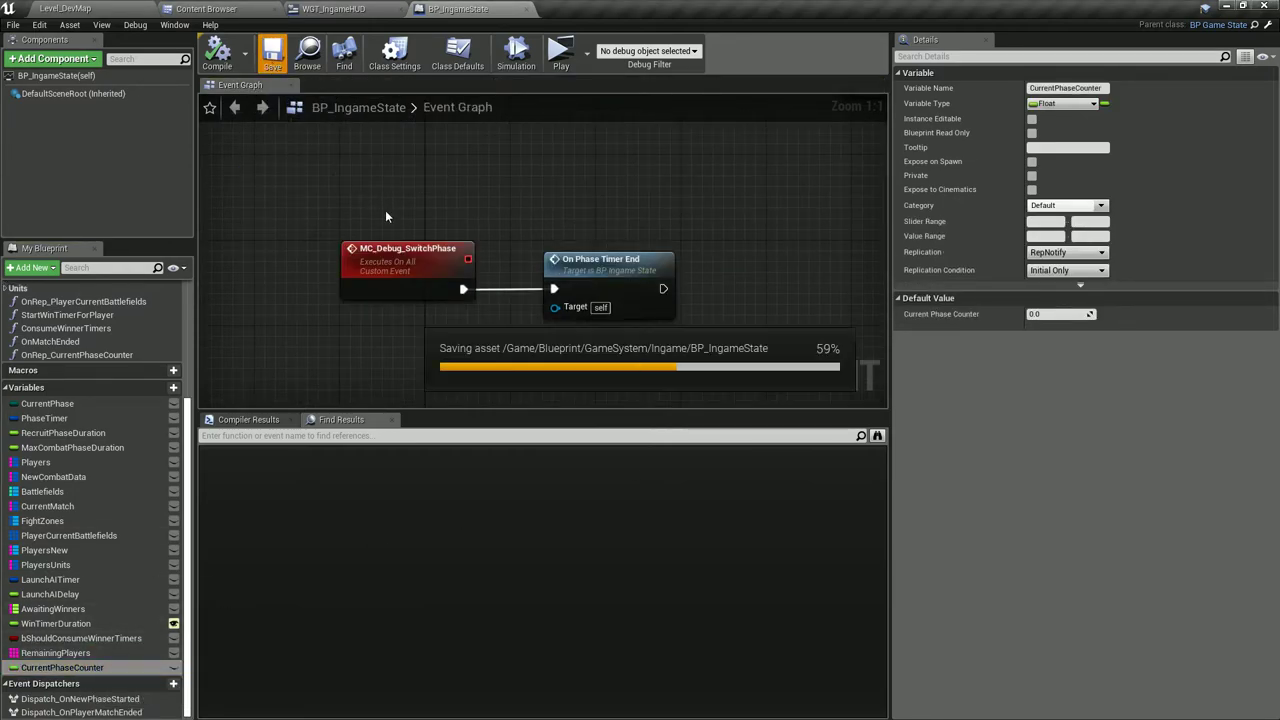
right_drag(385, 210, 432, 291)
scroll(427, 283, down, 1)
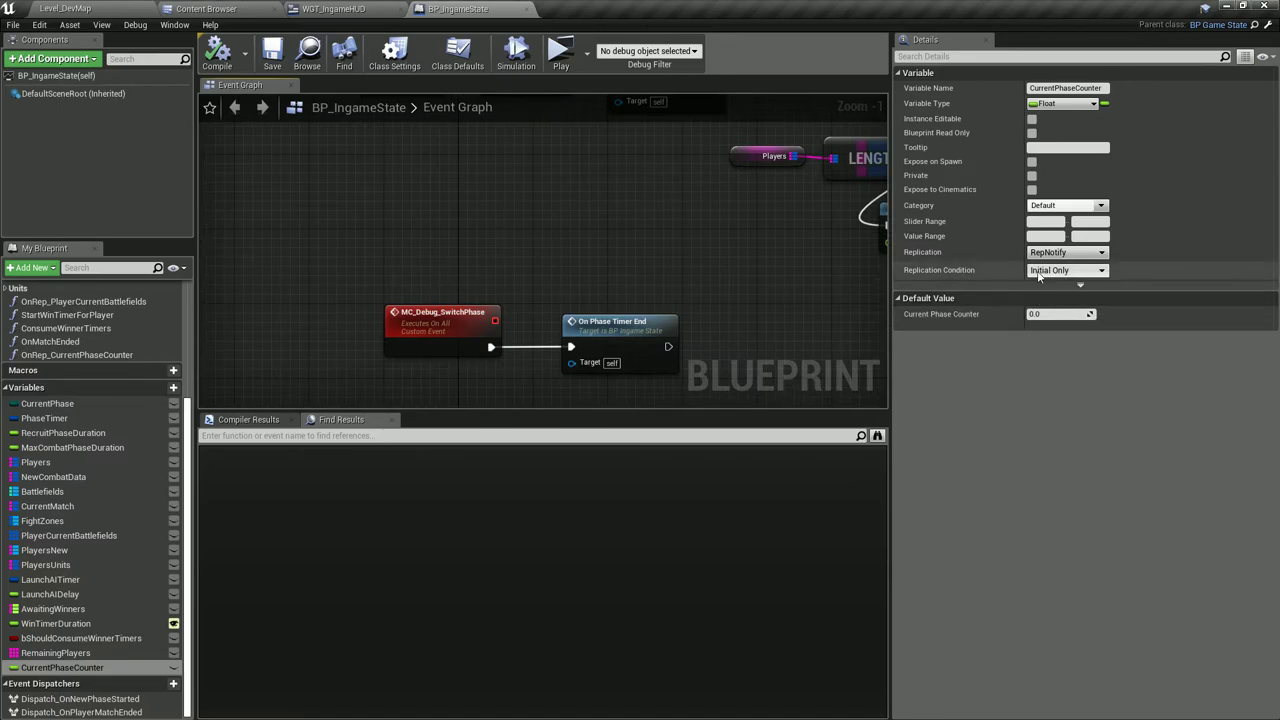
right_drag(640, 290, 418, 313)
scroll(418, 313, down, 2)
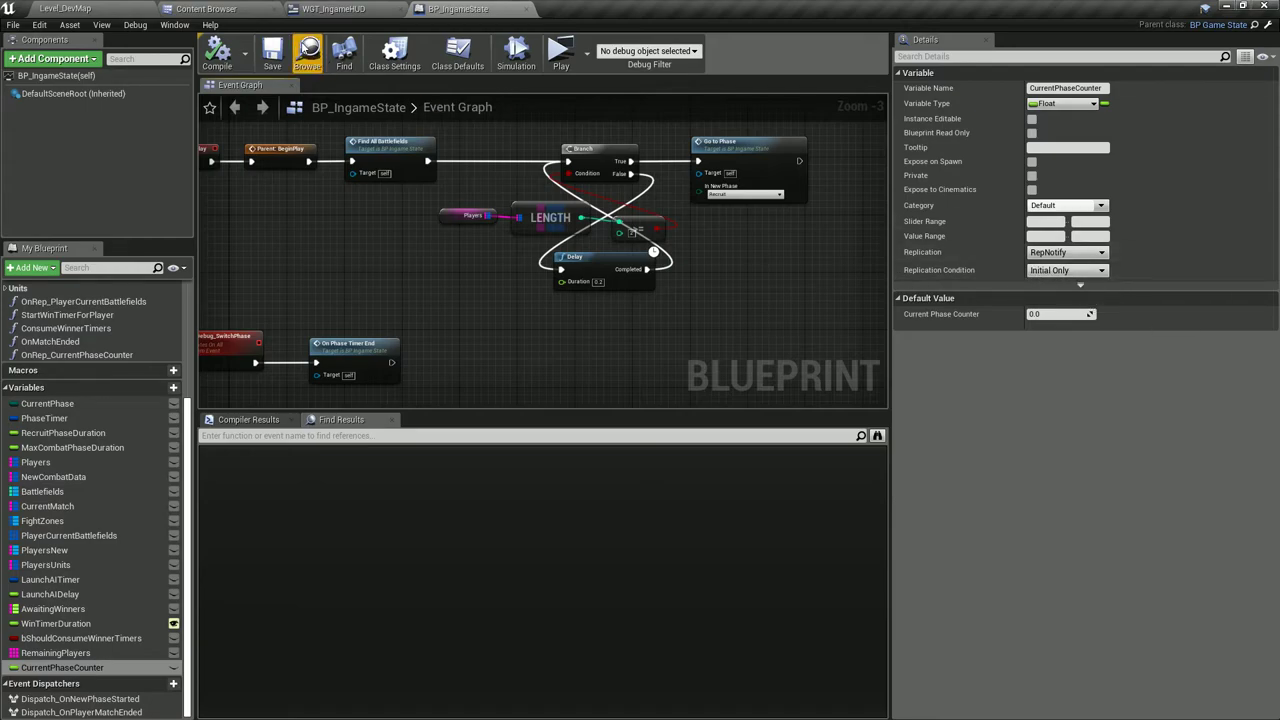
Save BP_IngameState and check its CurrentPhase and CurrentPhaseCounter variables.
click(272, 55)
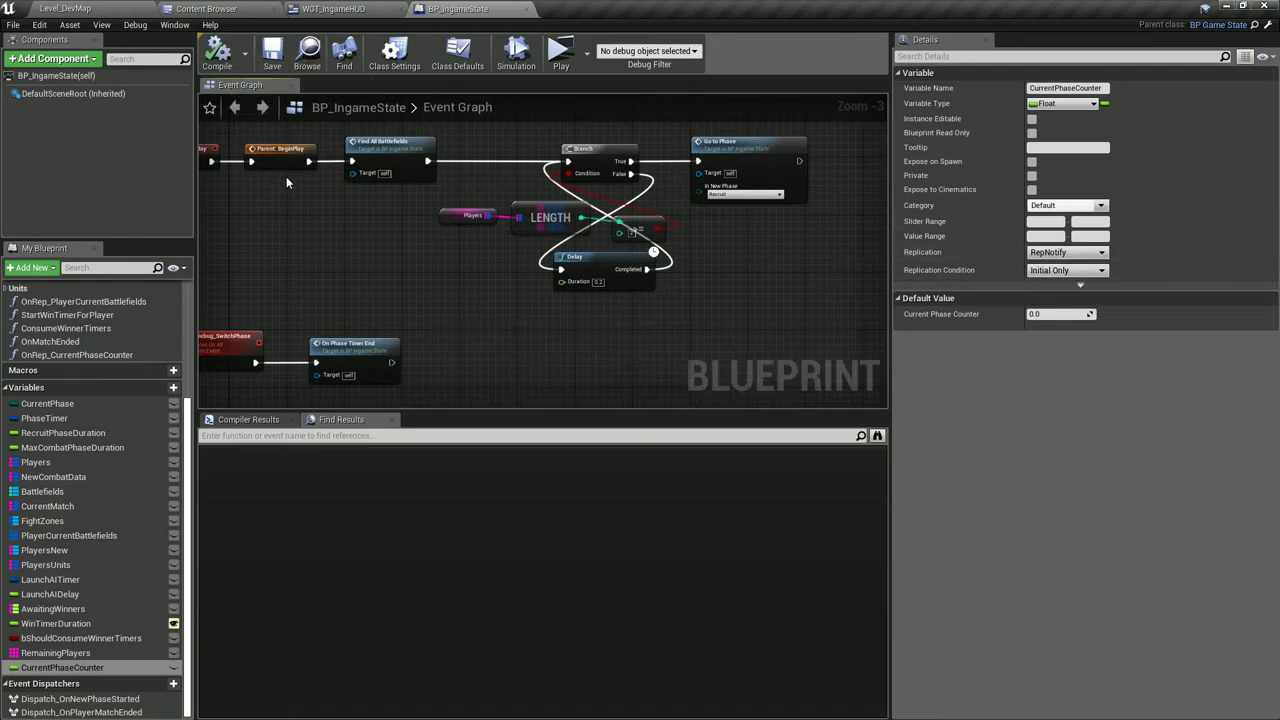
right_drag(286, 182, 424, 219)
click(47, 403)
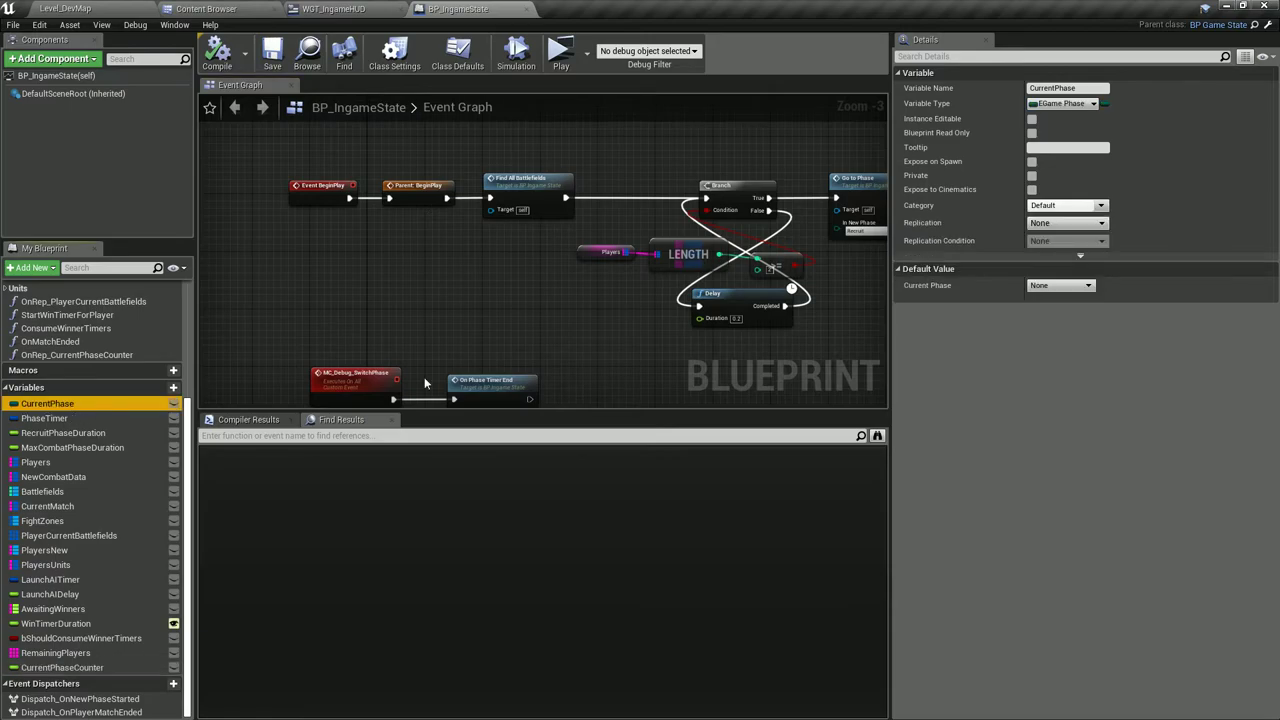
click(60, 667)
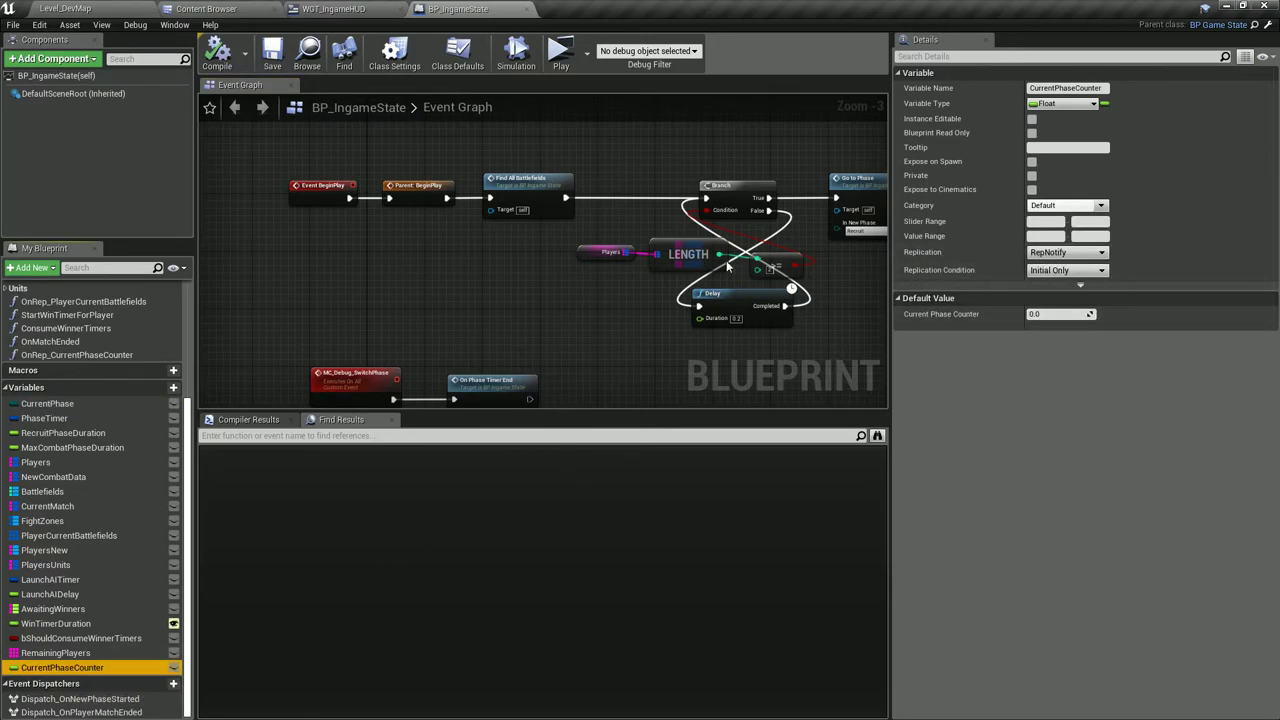
scroll(163, 477, up, 3)
scroll(60, 500, up, 2)
scroll(60, 500, down, 5)
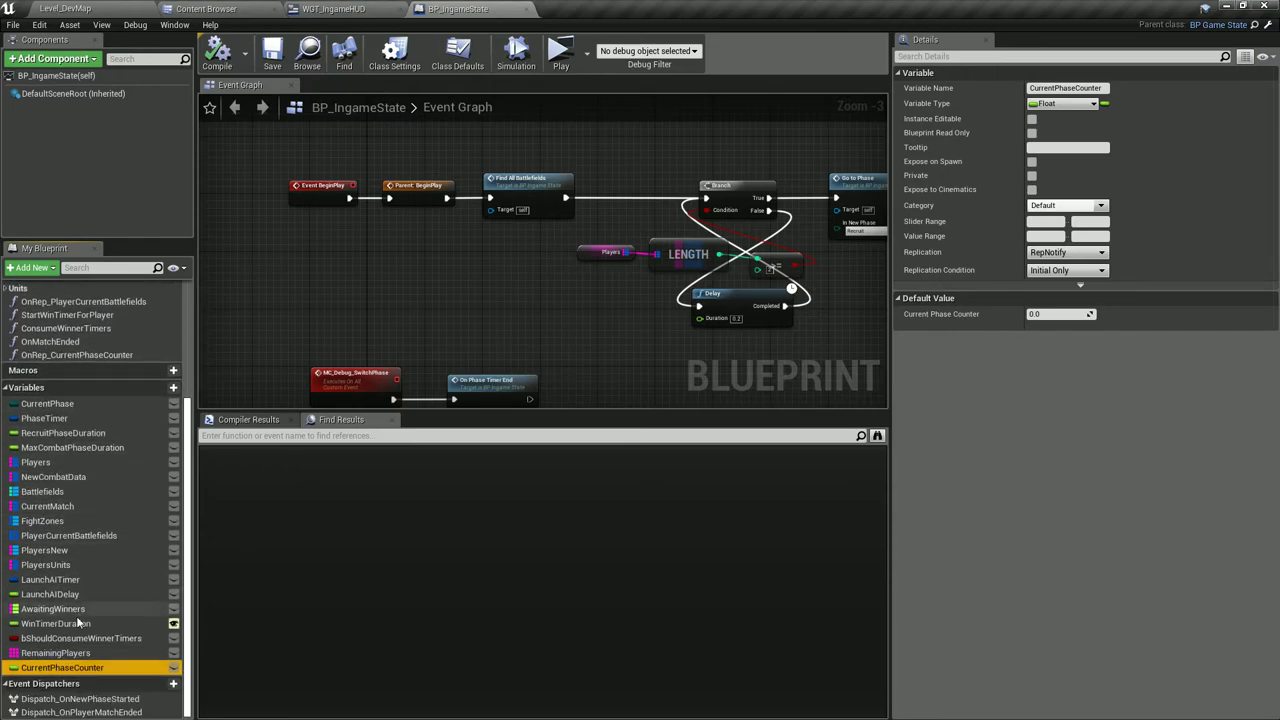
Review the SetText, ToText and Text Phase nodes in WGT_IngameHUD and save that blueprint.
click(350, 9)
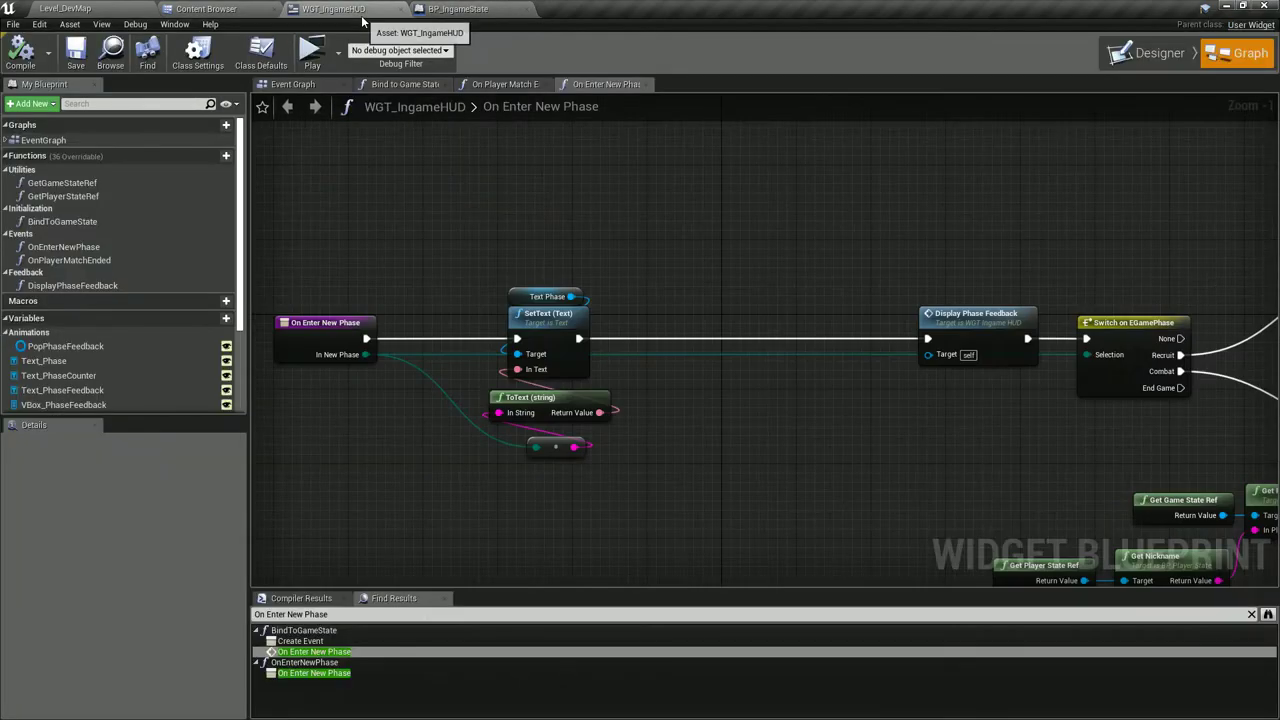
drag(437, 257, 573, 455)
click(447, 270)
click(458, 9)
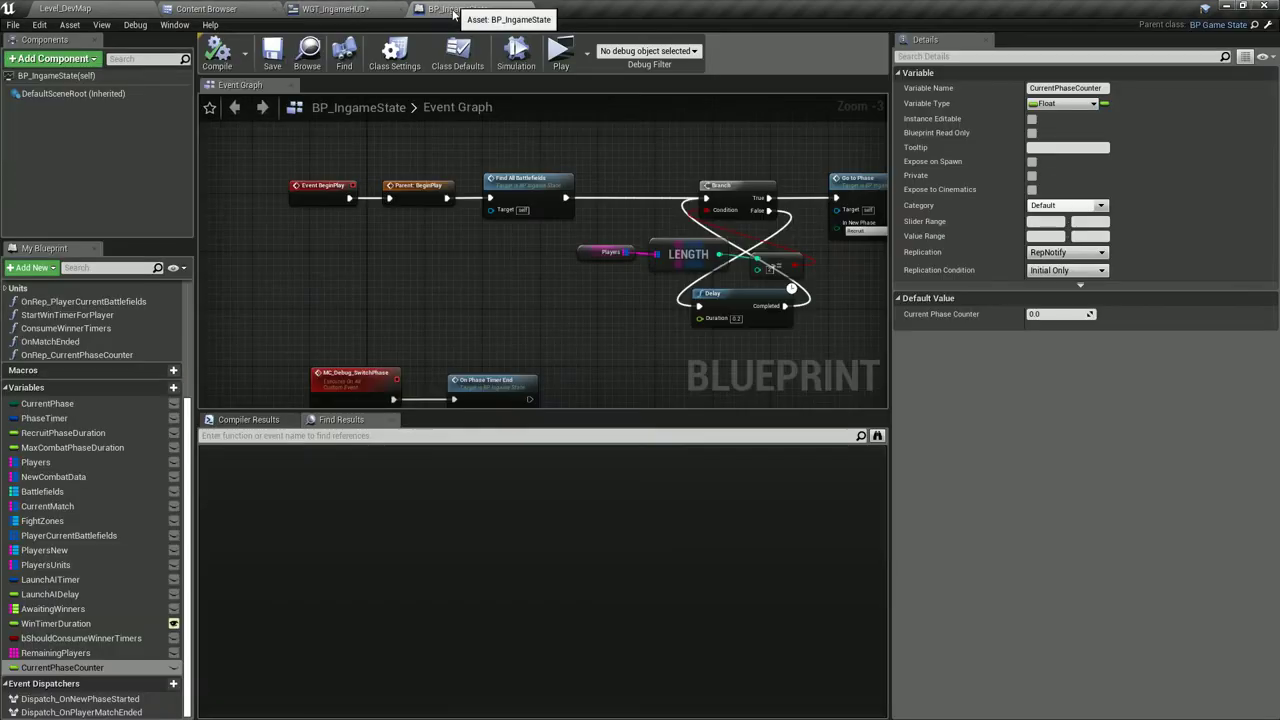
click(335, 9)
click(76, 55)
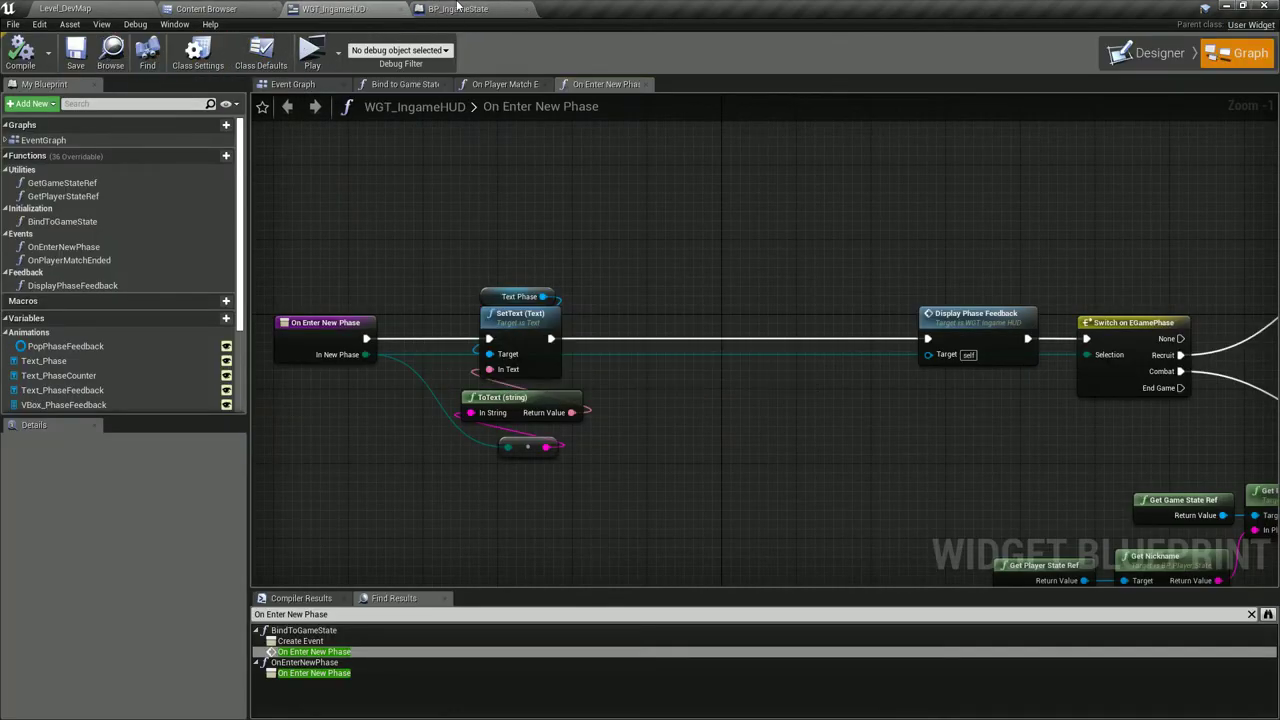
Move the MC_Debug_SwitchPhase and On Phase Timer End nodes up-left in BP_IngameState and save it.
click(458, 9)
right_drag(476, 240, 480, 174)
drag(290, 290, 560, 360)
drag(489, 319, 467, 298)
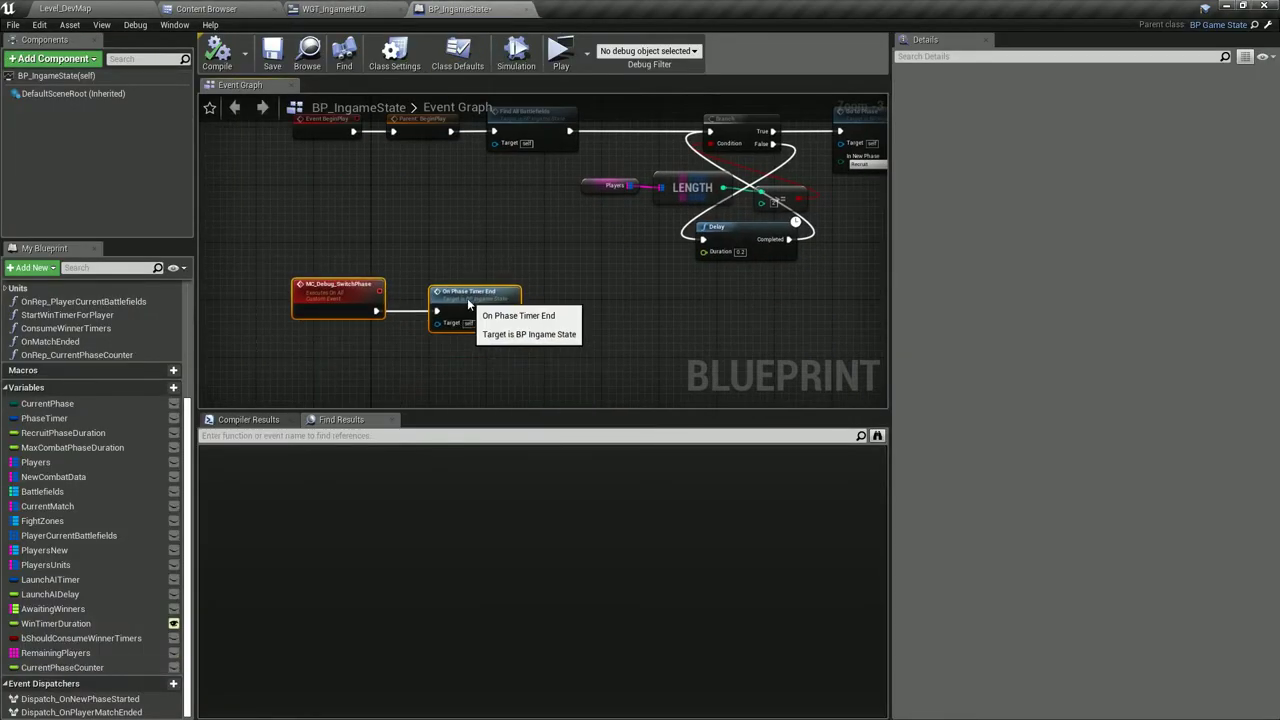
click(333, 12)
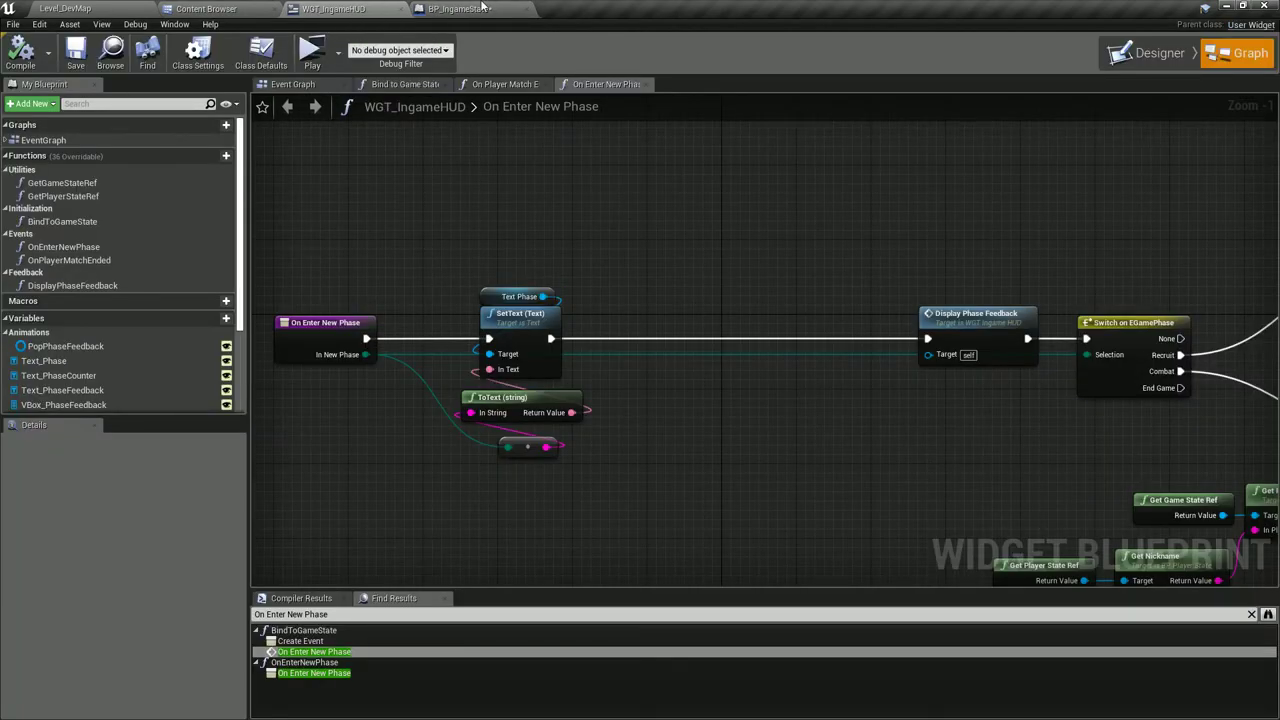
click(458, 9)
click(272, 55)
Shift the WGT_IngameHUD SetText node group to the right.
click(338, 10)
drag(337, 223, 588, 458)
drag(527, 324, 751, 324)
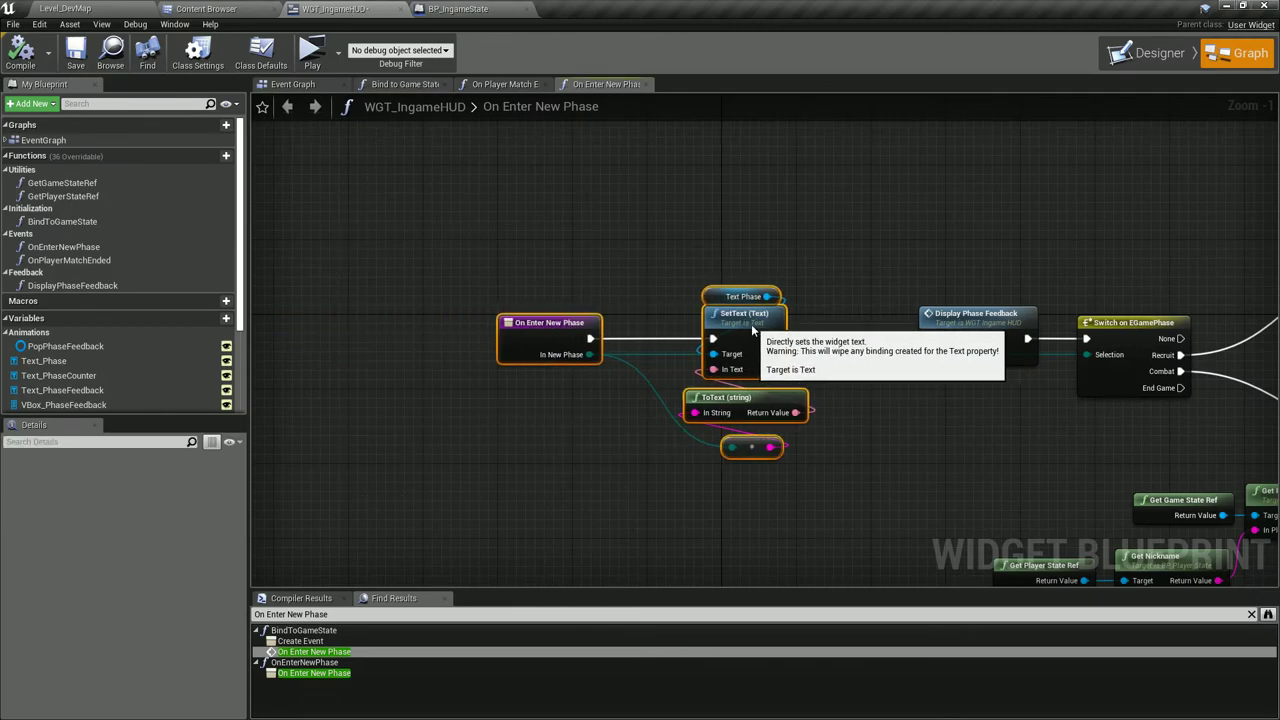
click(658, 240)
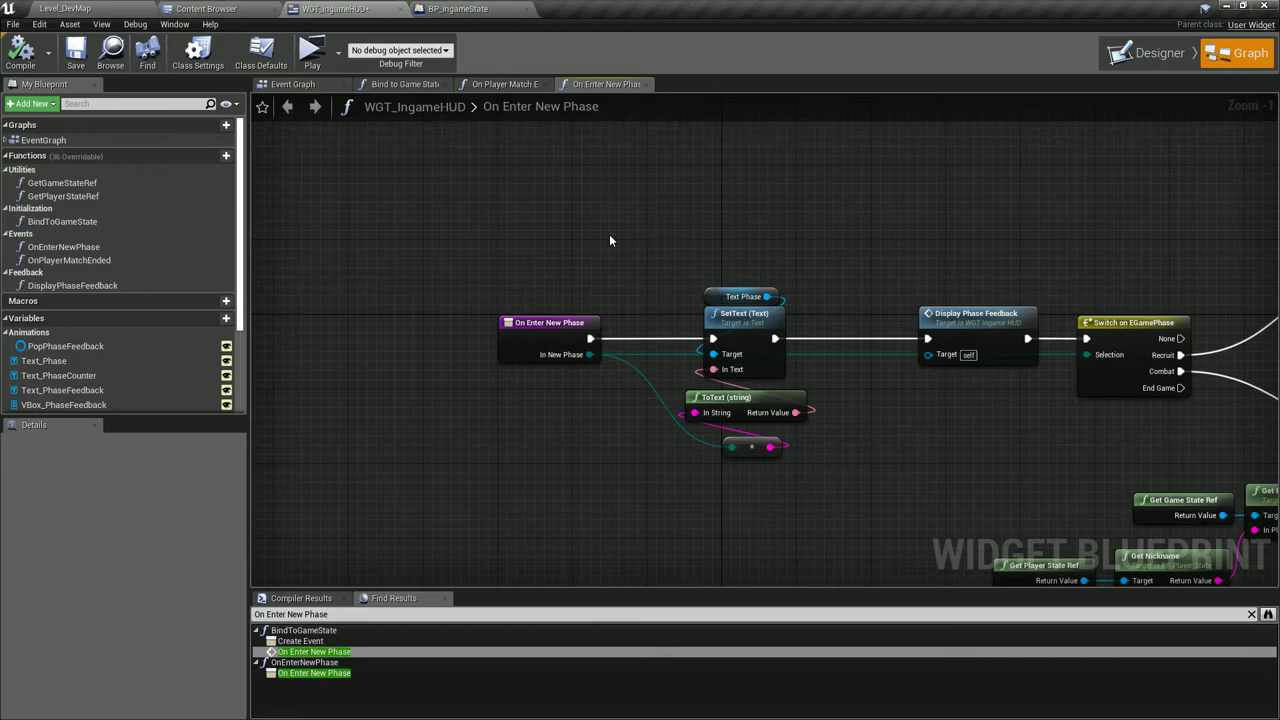
click(452, 8)
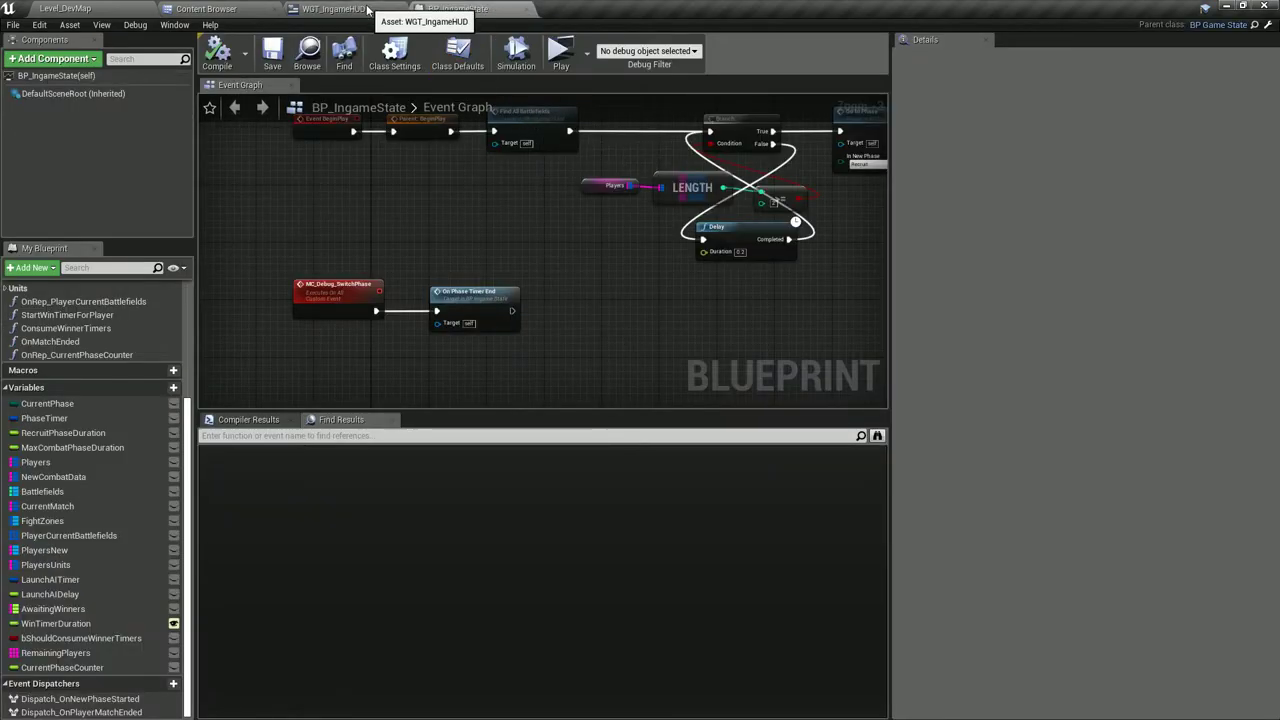
Close the WGT_IngameHUD editor and return to the Content Browser's GameSystem/Ingame folder.
click(367, 9)
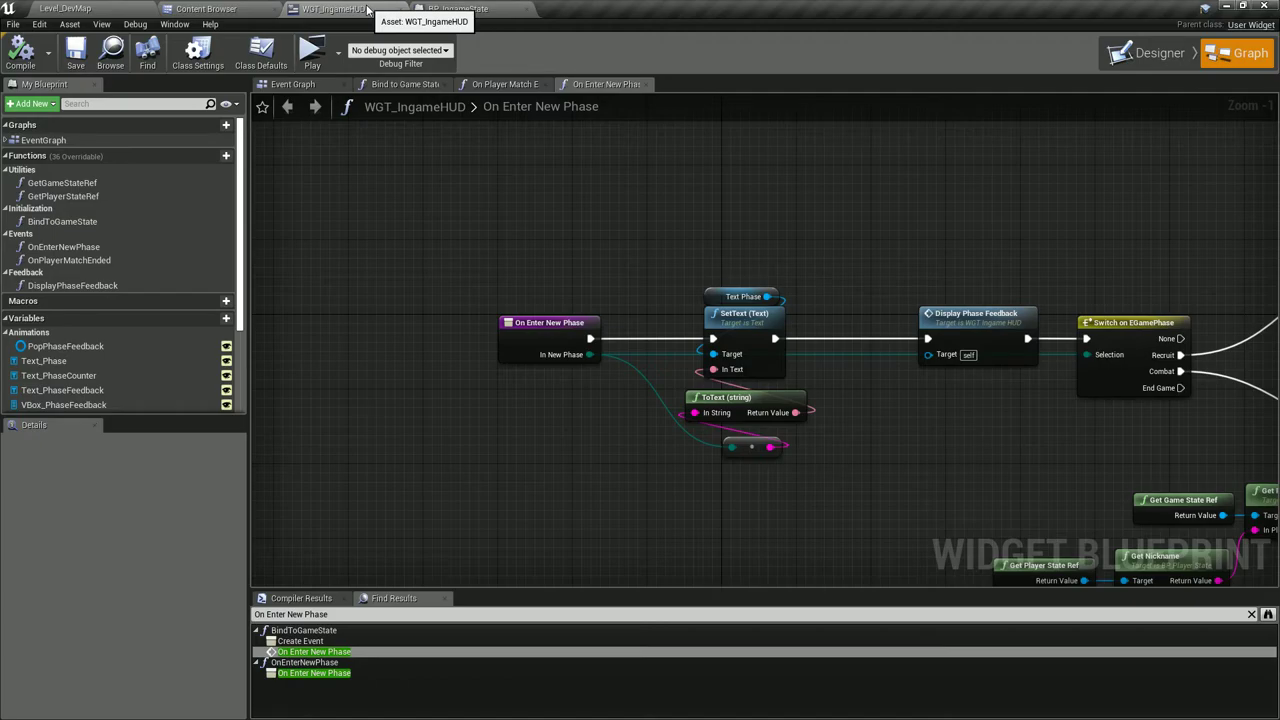
click(367, 9)
double_click(360, 135)
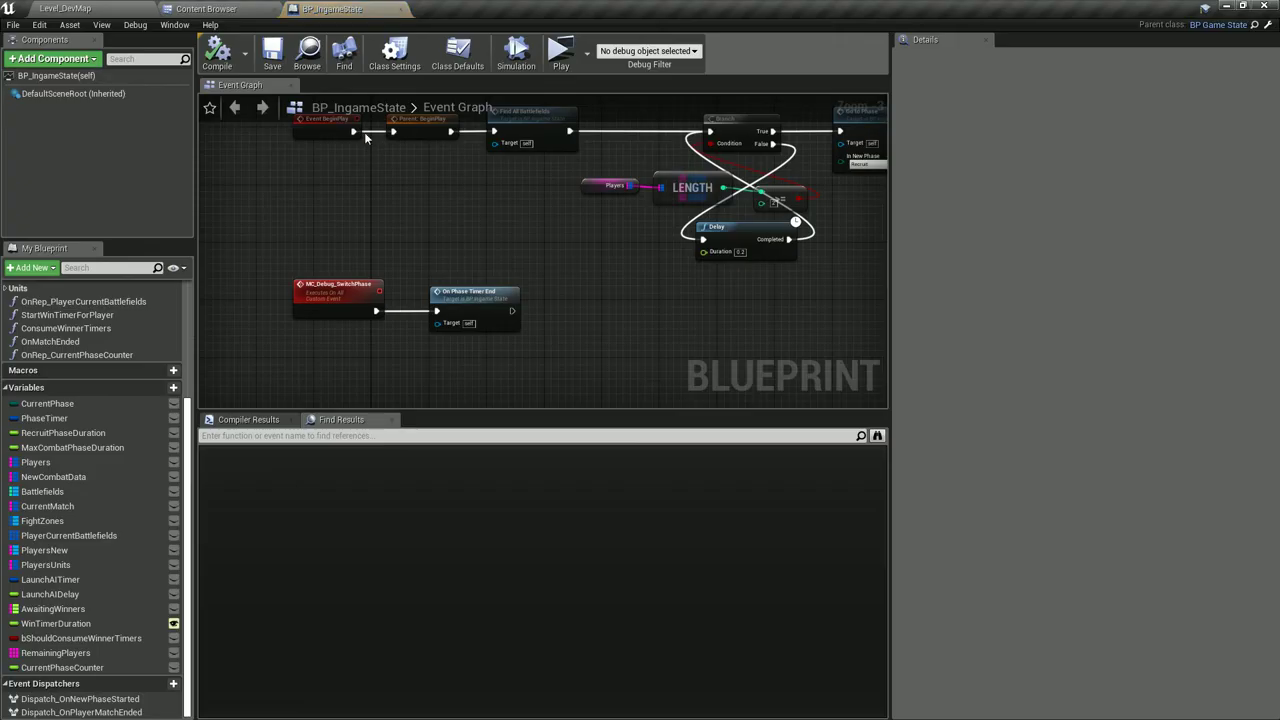
click(205, 9)
scroll(85, 374, down, 2)
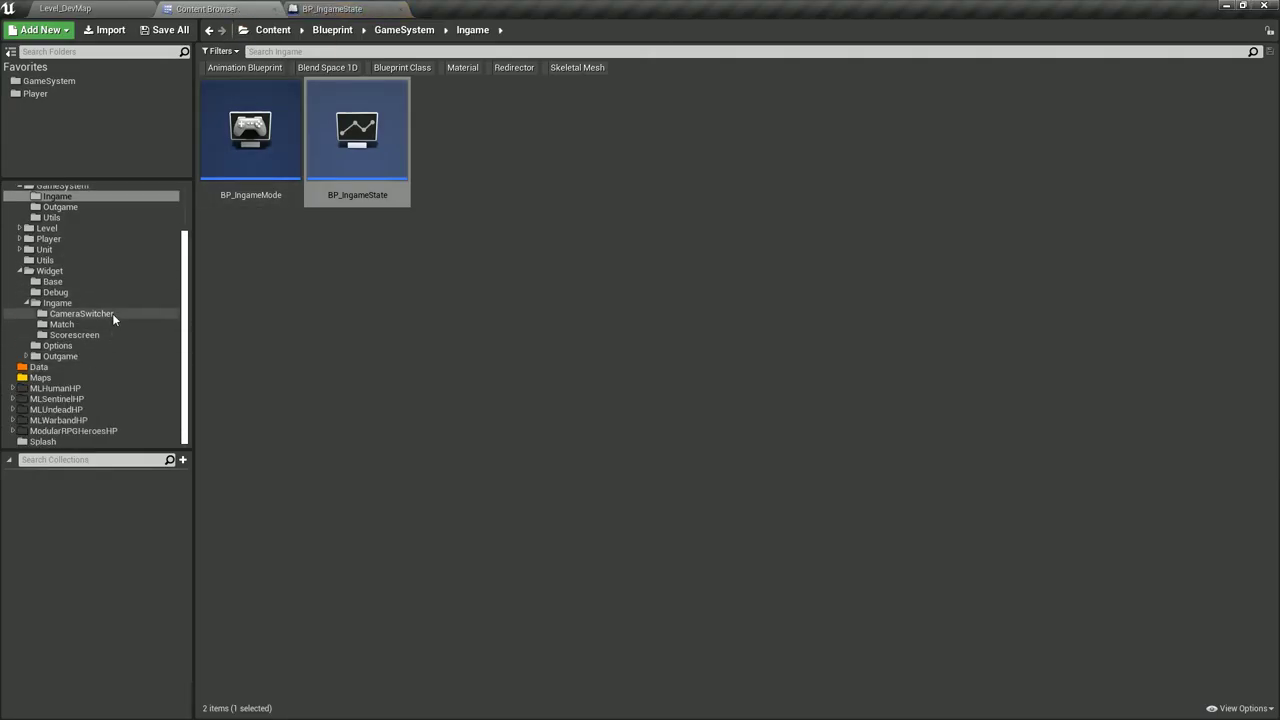
Open WGT_IngameHUD from Blueprint > Widget > Ingame and pan its graph to the camera switcher nodes.
click(26, 334)
click(21, 301)
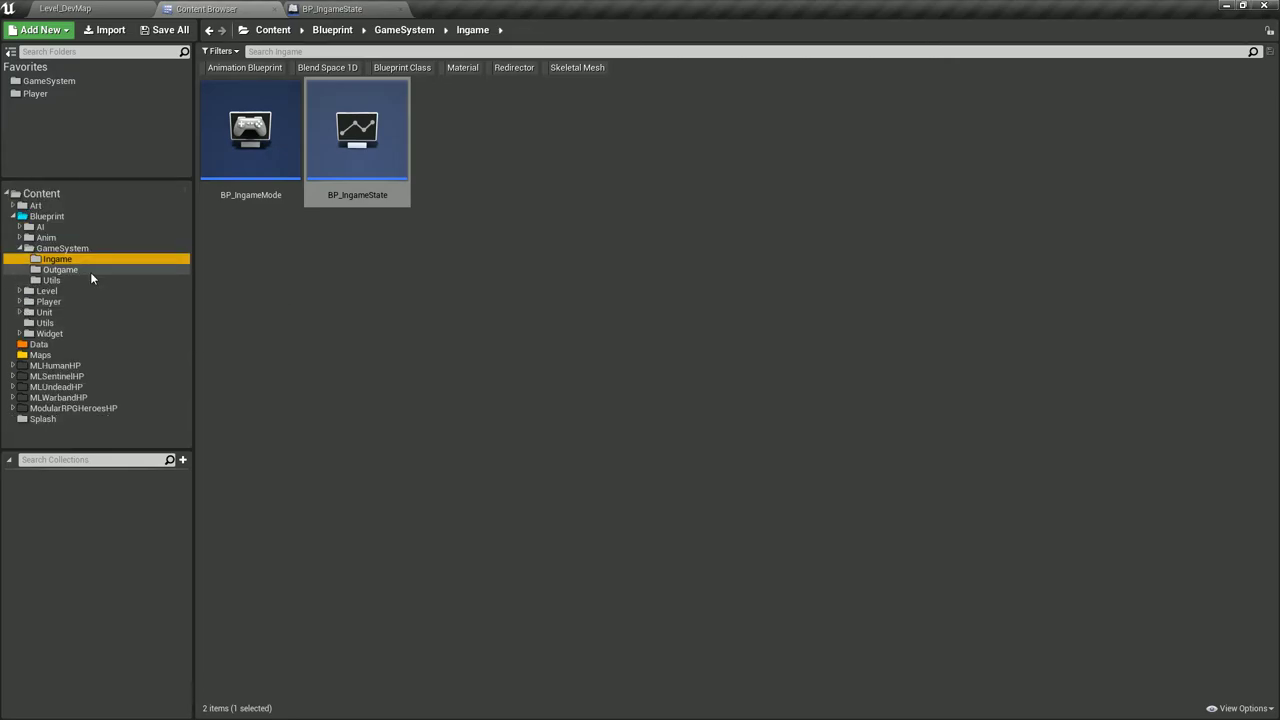
click(77, 337)
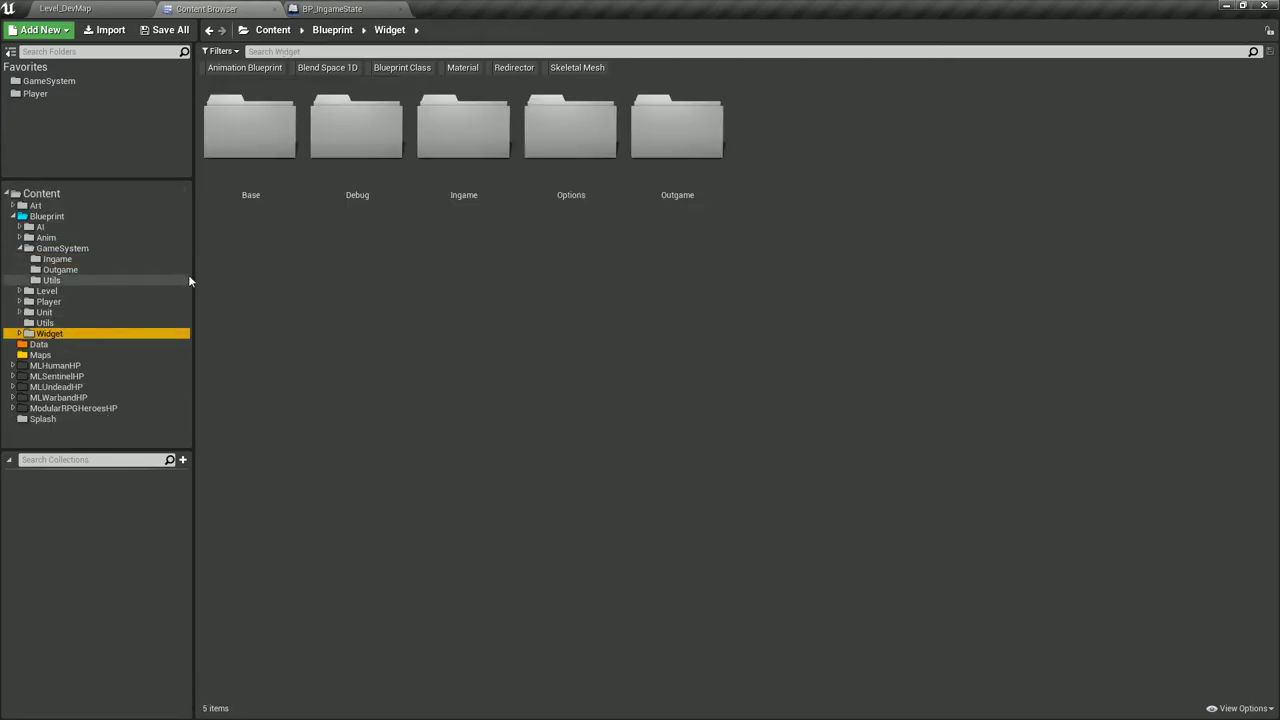
double_click(466, 196)
double_click(671, 182)
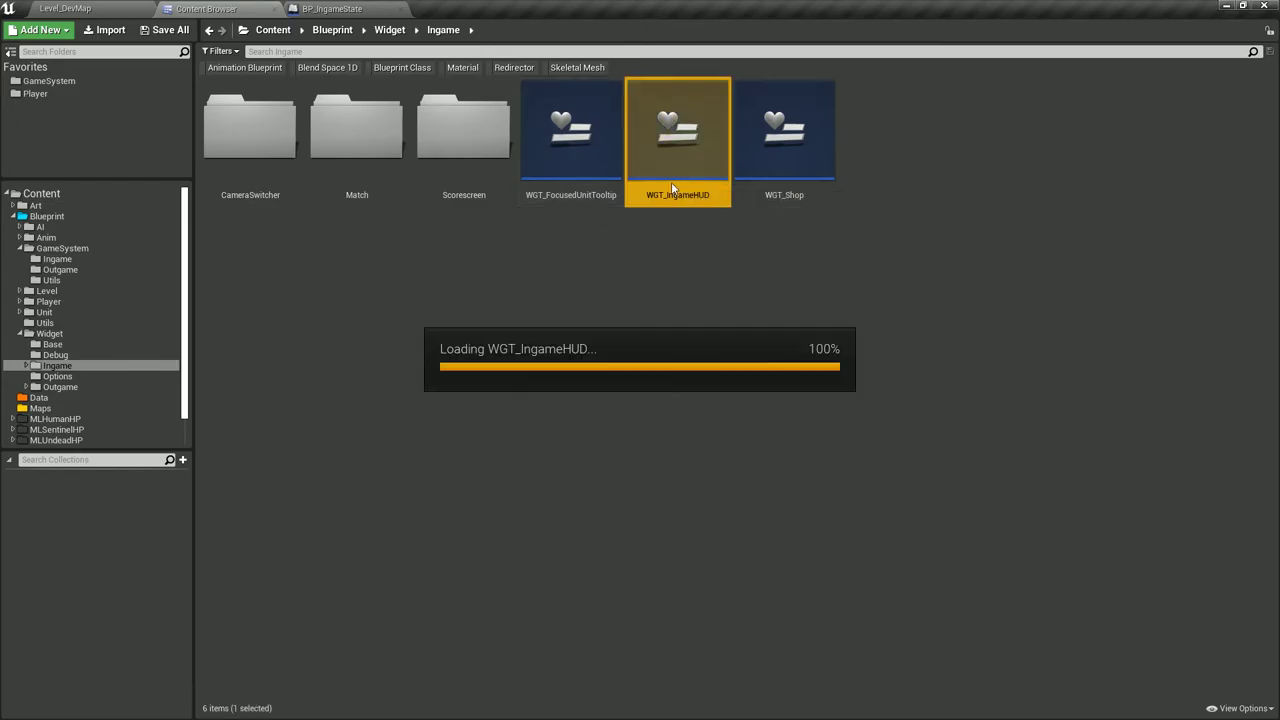
click(800, 176)
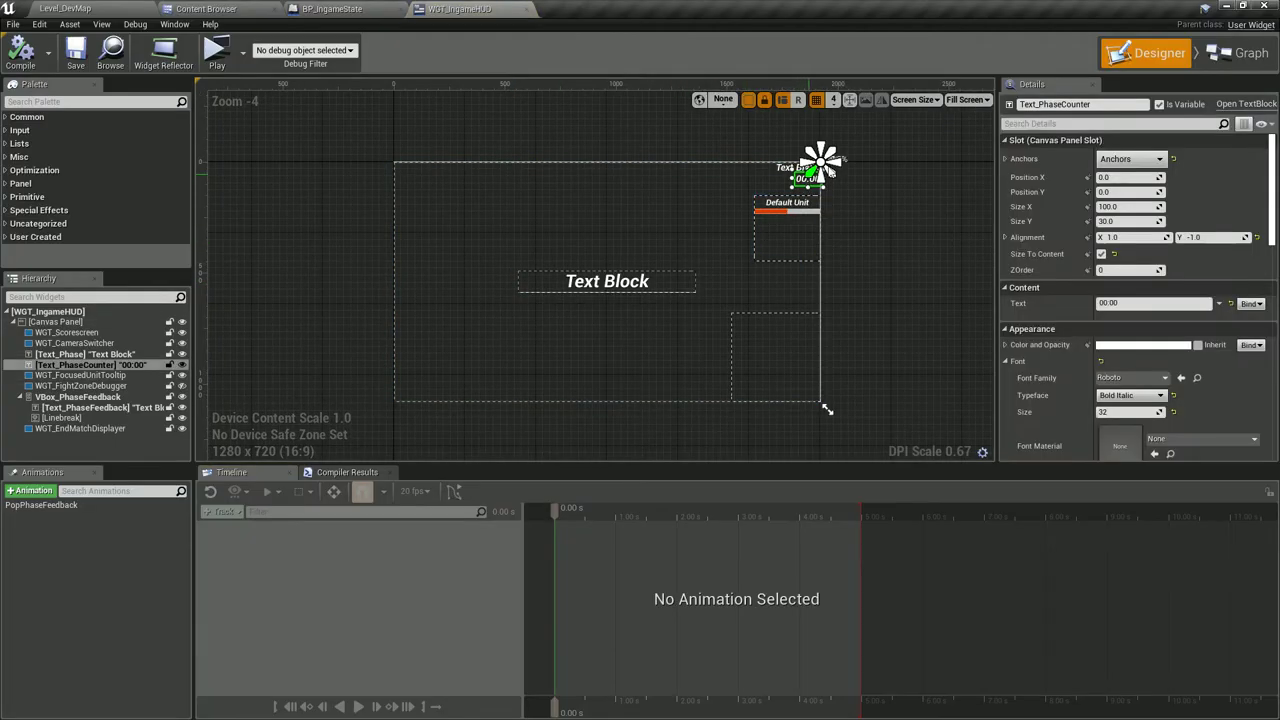
click(1240, 53)
scroll(784, 183, down, 1)
right_drag(784, 183, 456, 224)
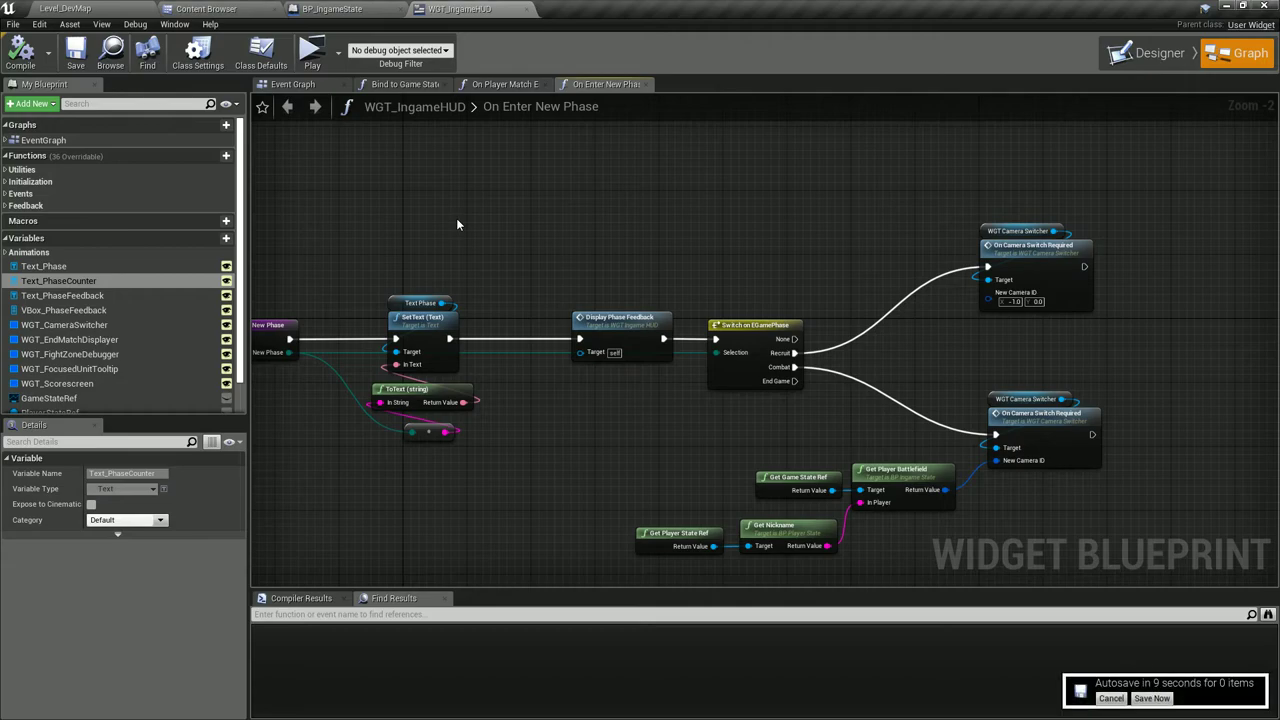
Save BP_IngameState immediately and bring the MC_UpdateHostedPlayer nodes into view.
click(360, 10)
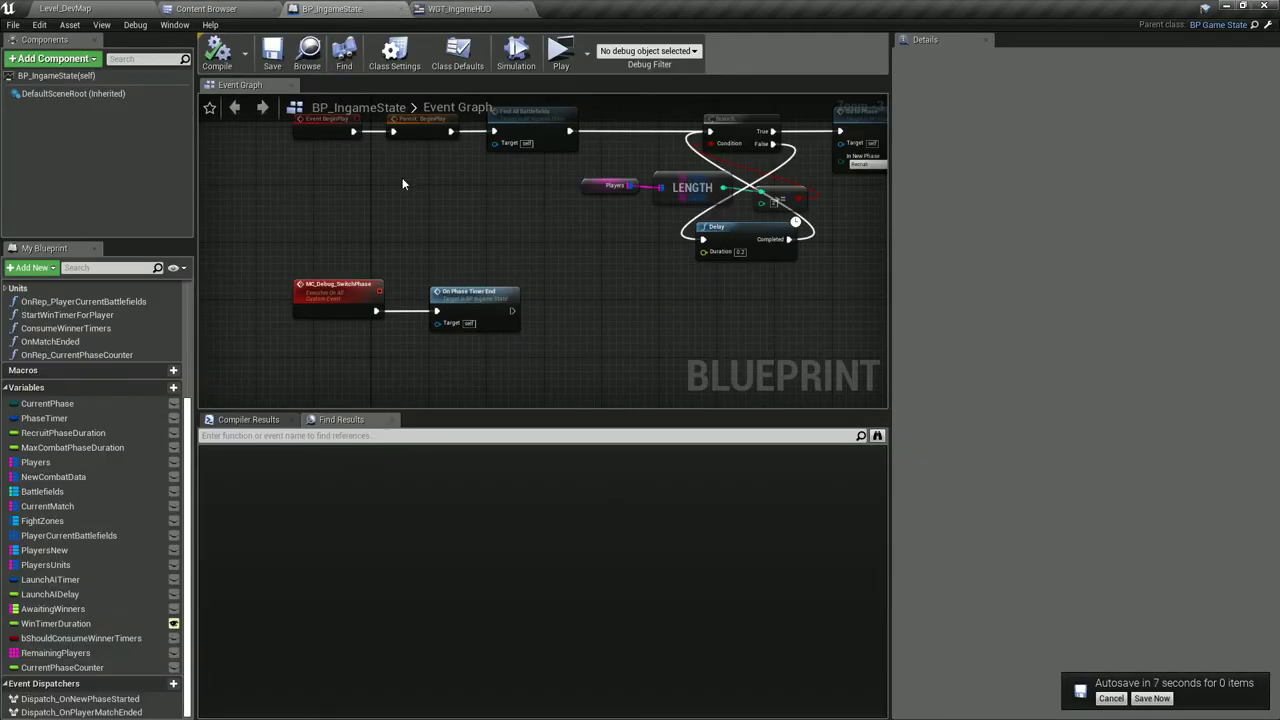
click(1148, 698)
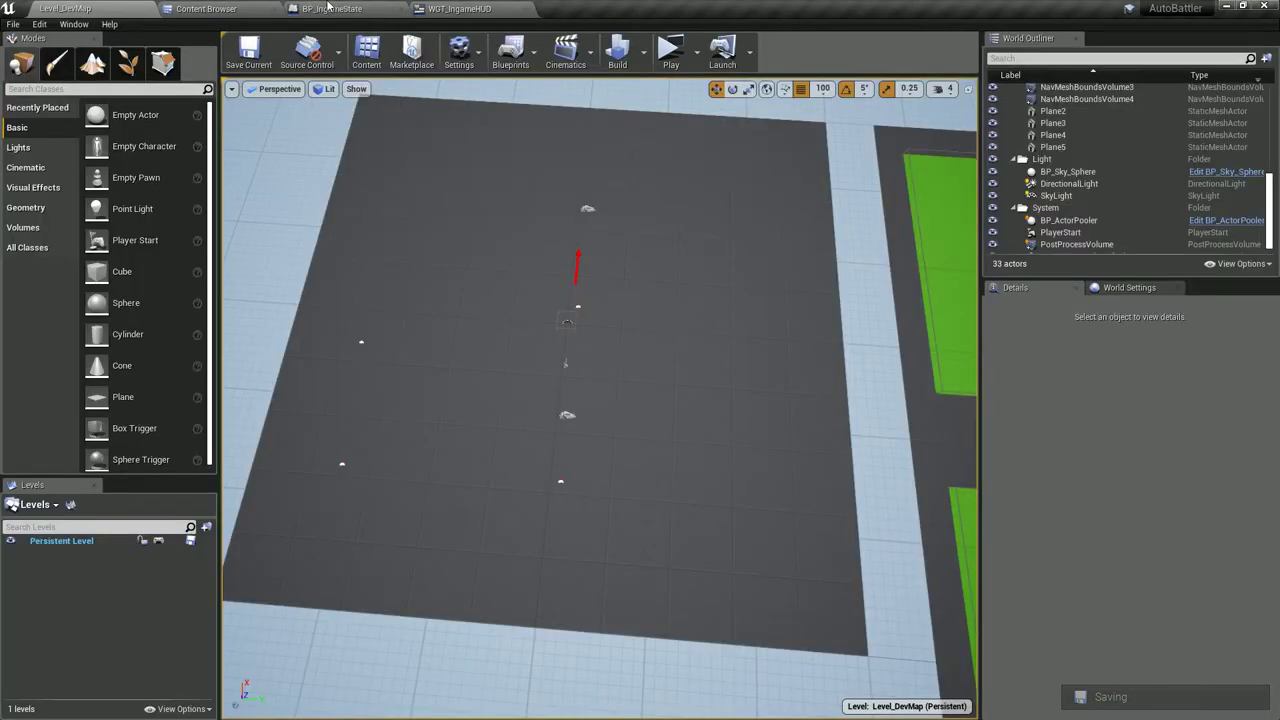
click(340, 9)
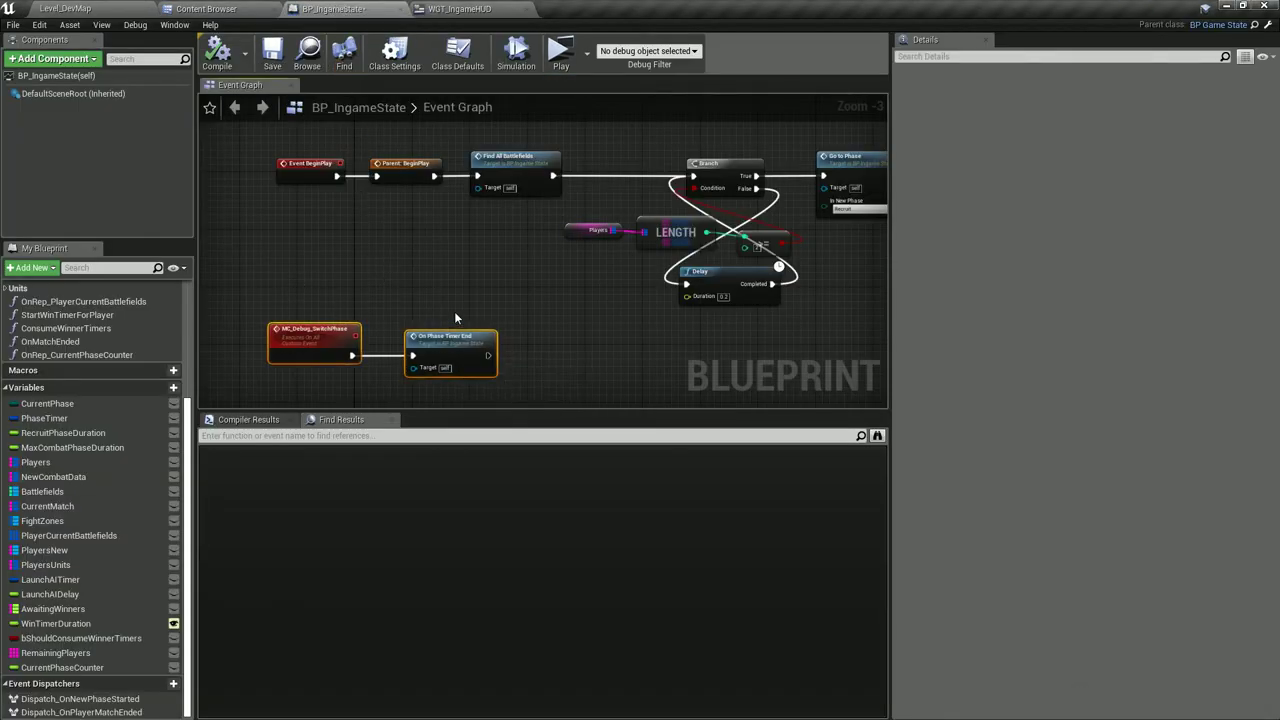
scroll(361, 303, down, 1)
right_drag(361, 303, 523, 277)
scroll(528, 343, up, 1)
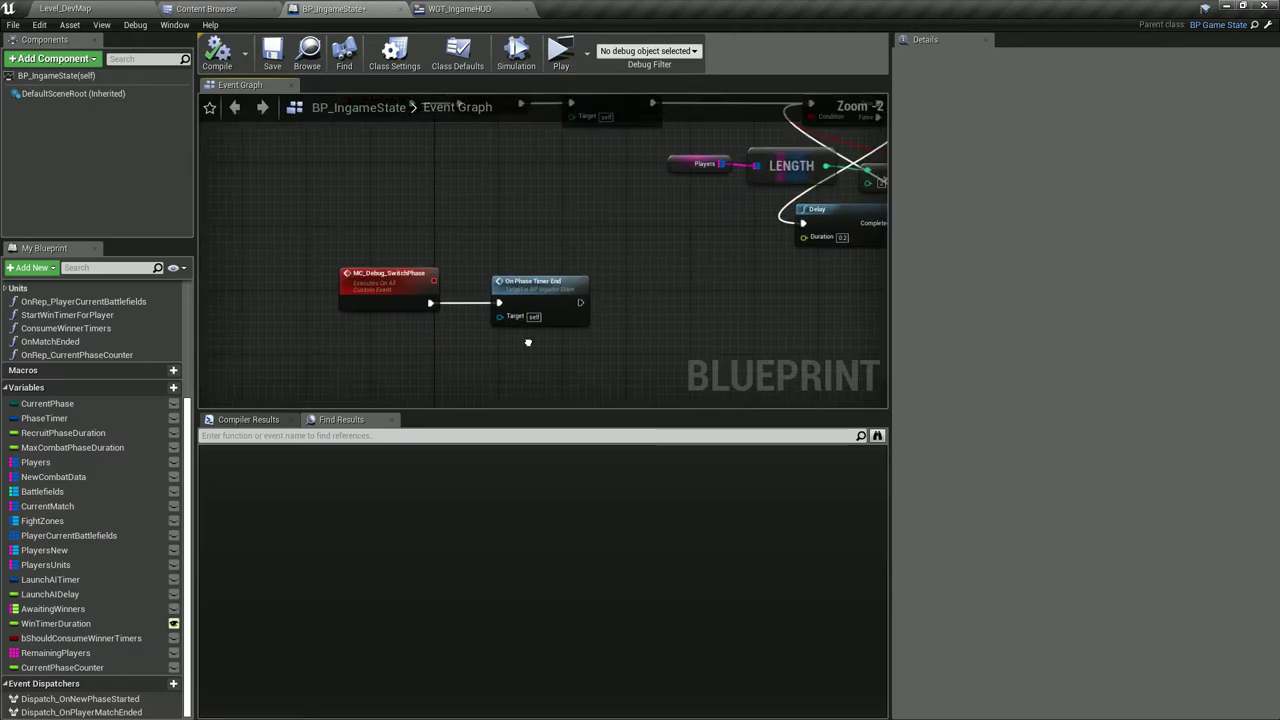
mouse_move(528, 343)
right_down()
mouse_move(586, 157)
mouse_move(419, 287)
right_up()
Nudge the three MC_UpdateHostedPlayer nodes up-left, save, and inspect CurrentPhaseCounter's settings.
drag(419, 287, 815, 385)
drag(686, 330, 654, 298)
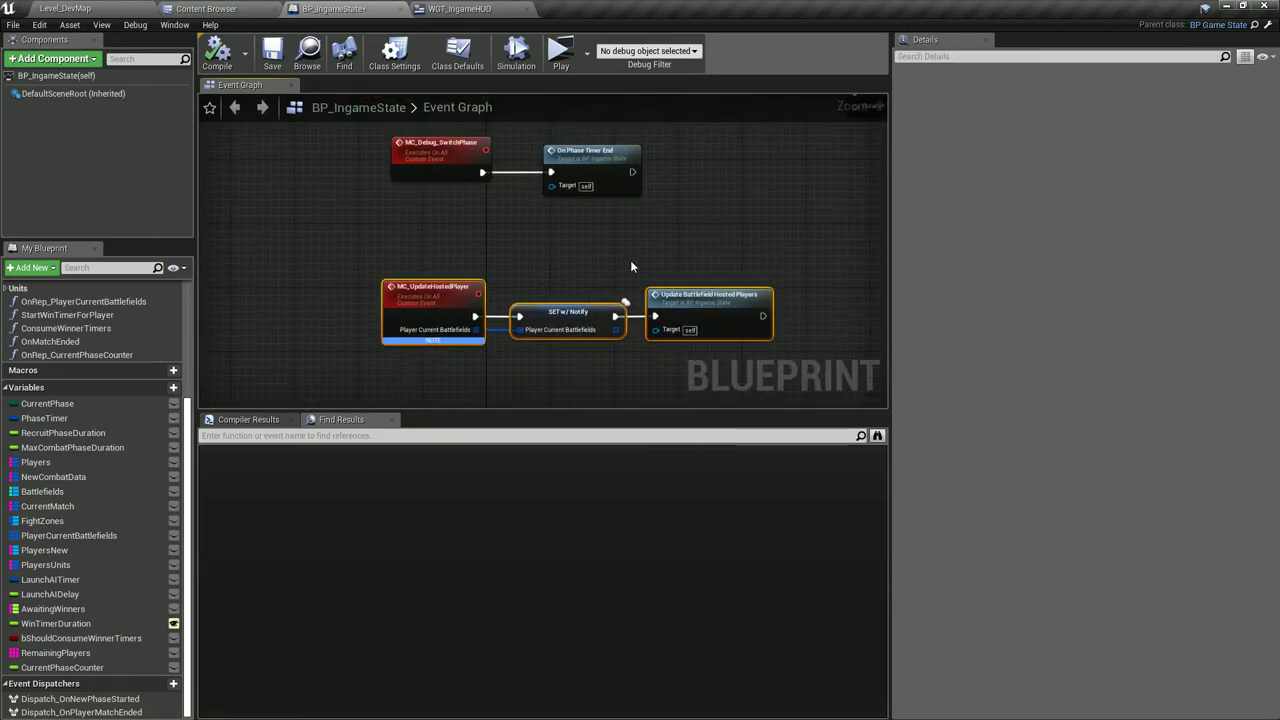
click(634, 263)
click(272, 55)
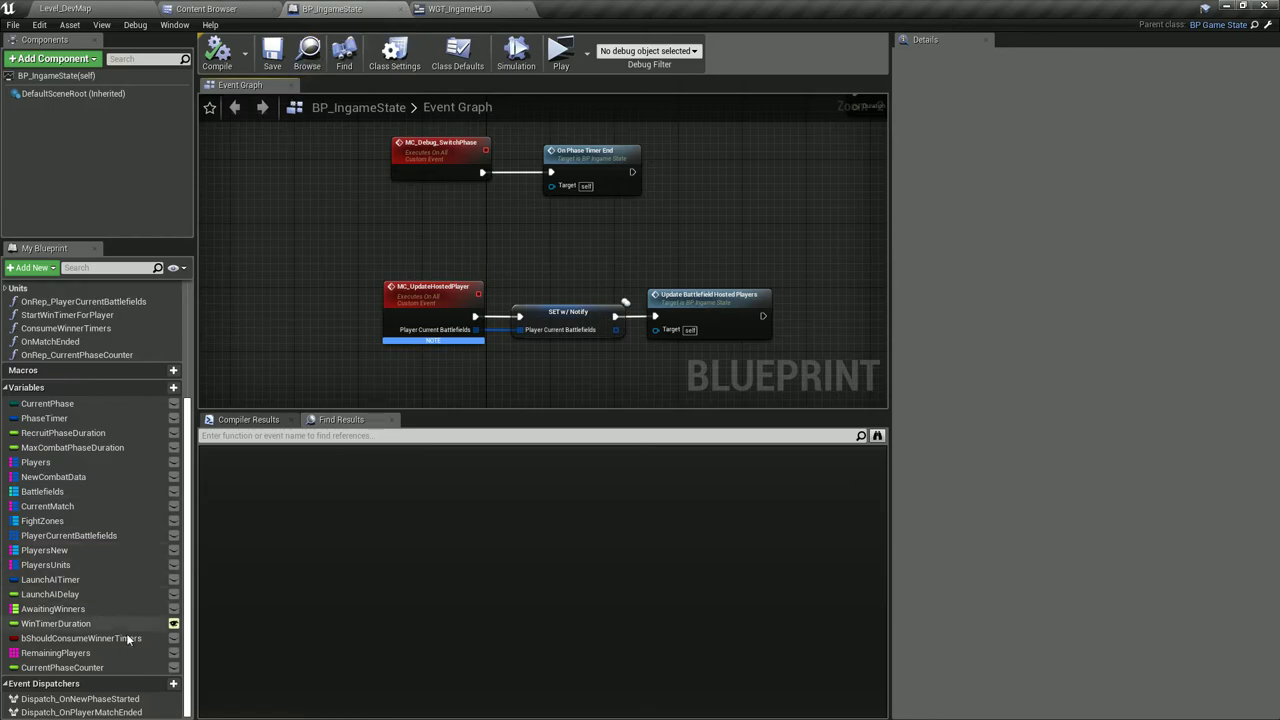
click(62, 667)
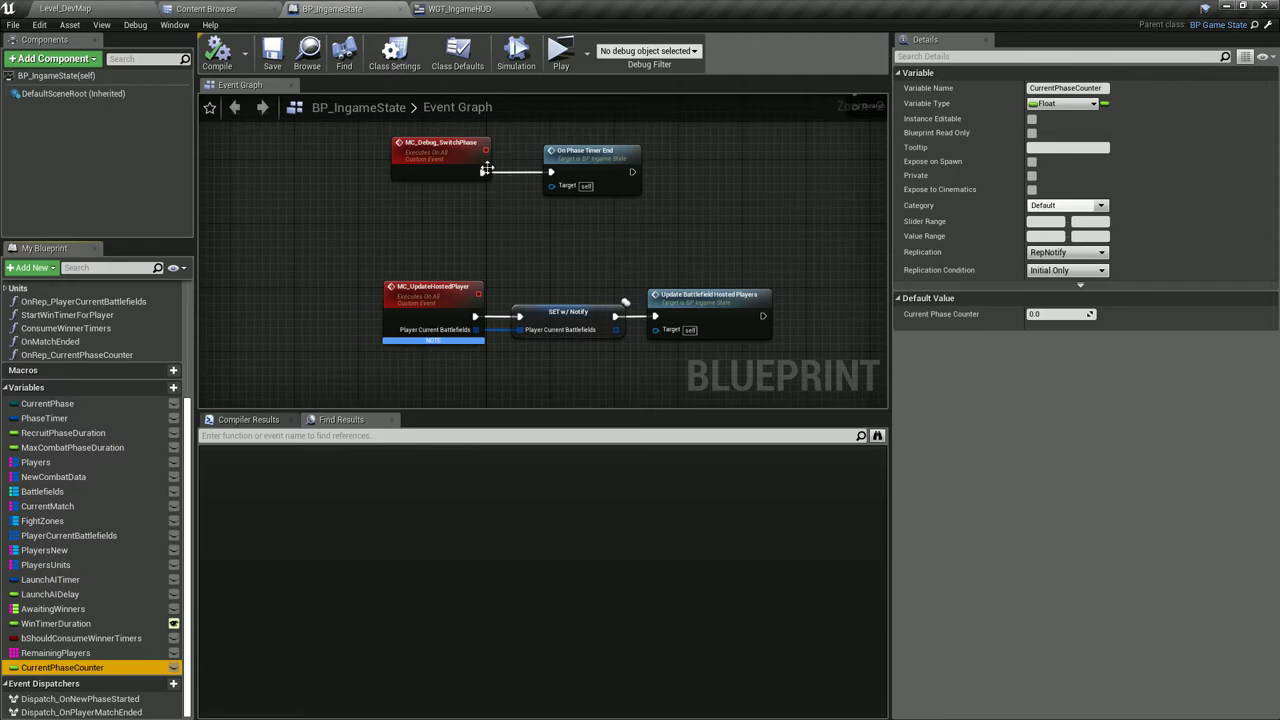
Create a binding function for the phase counter text in WGT_IngameHUD's layout.
click(482, 9)
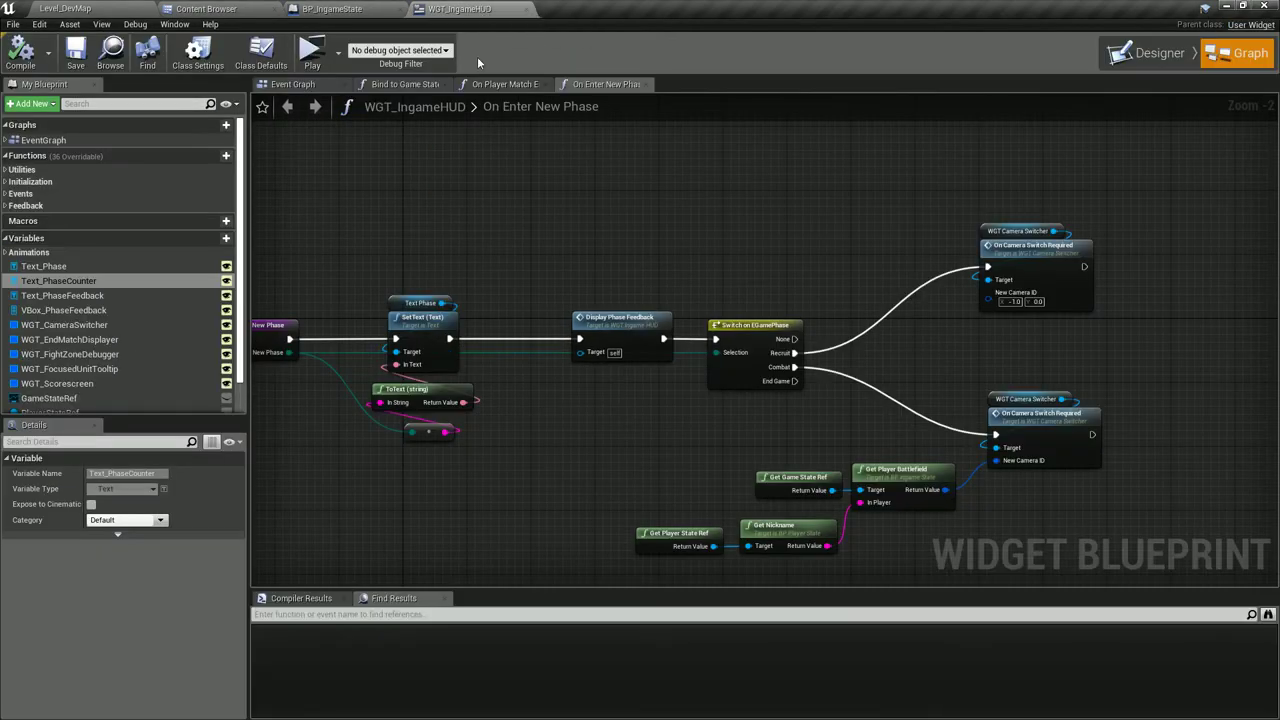
click(1148, 53)
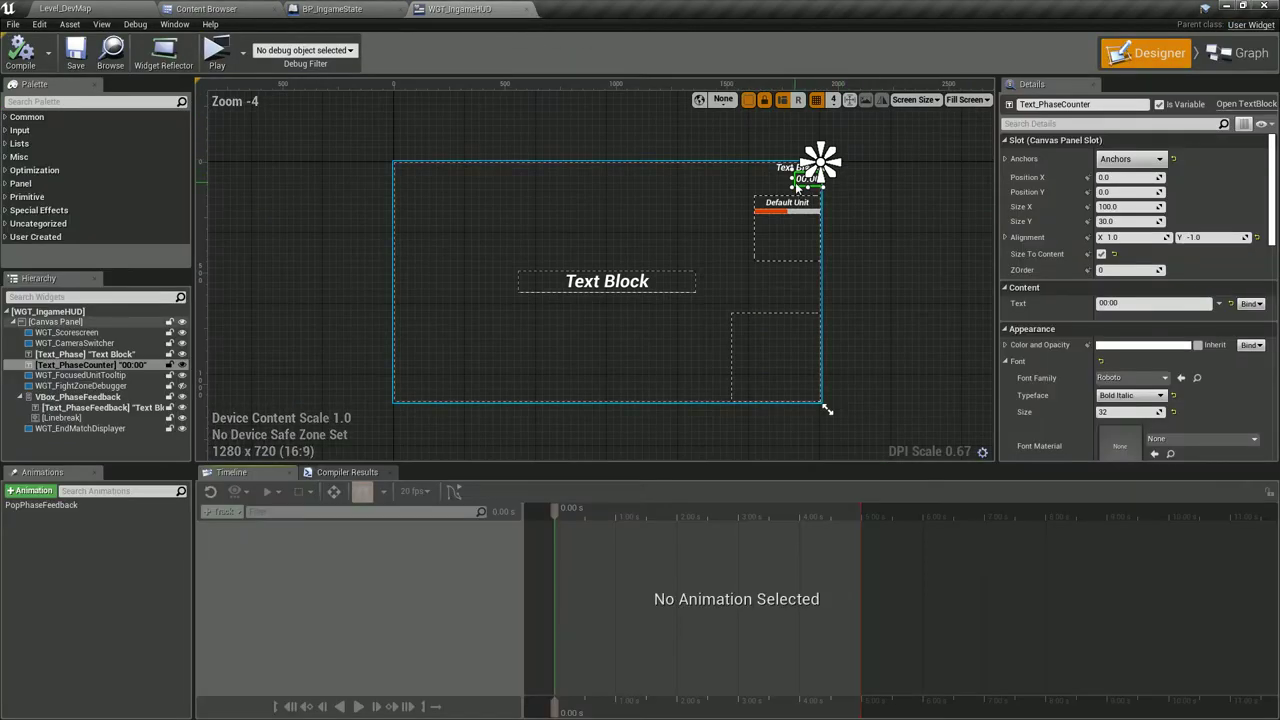
click(1251, 303)
click(1195, 318)
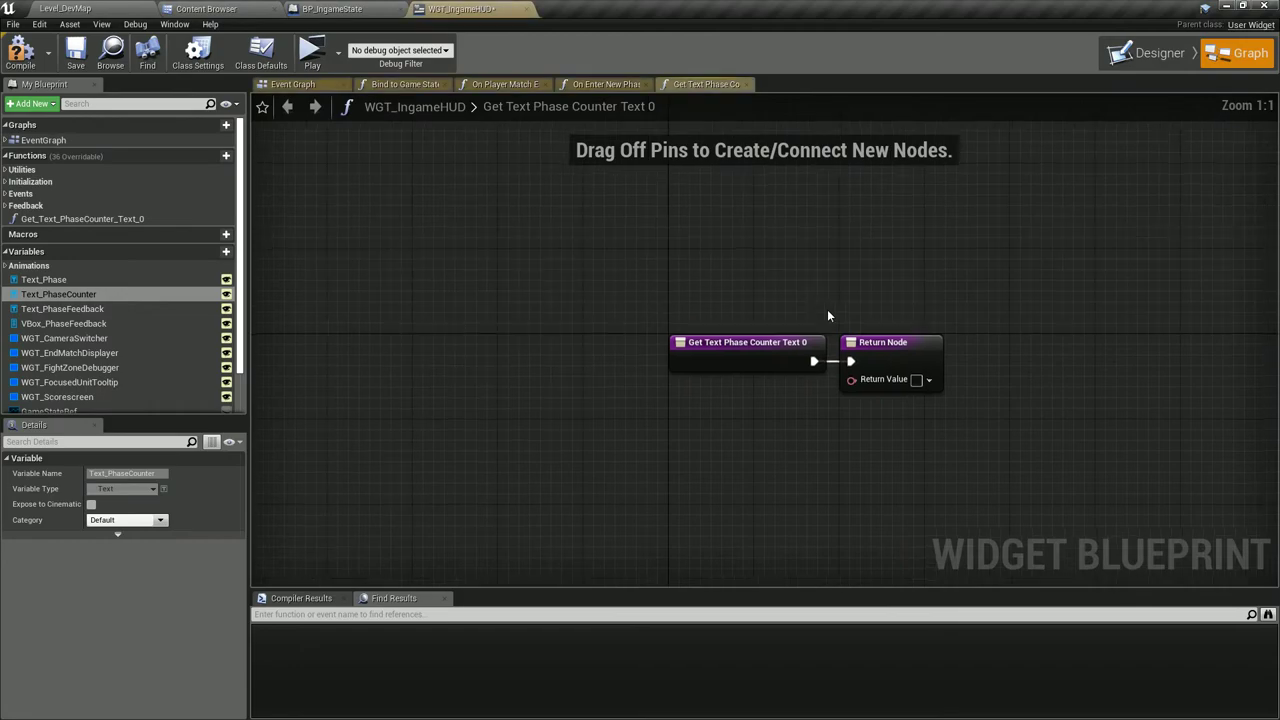
scroll(77, 237, down, 1)
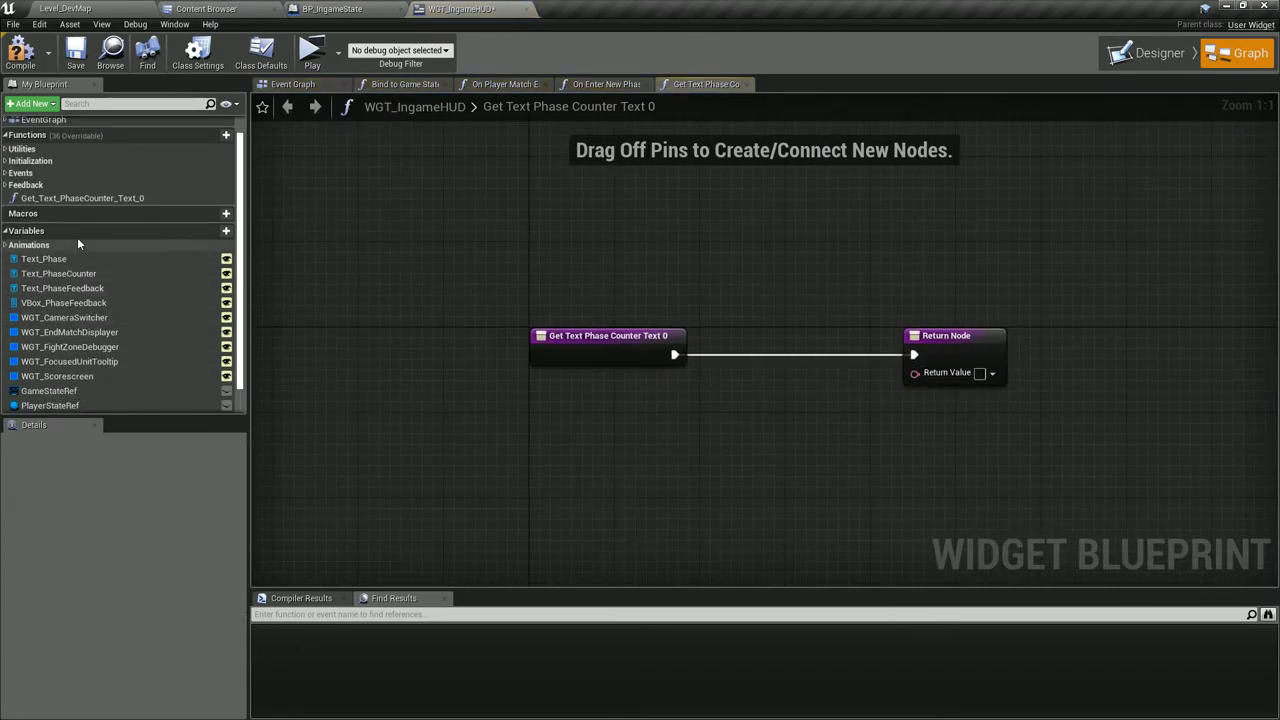
click(14, 149)
Add Get Game State Ref with an Is Valid check right after the function entry.
mouse_move(55, 162)
mouse_down()
mouse_move(590, 440)
mouse_move(697, 408)
mouse_up()
text(is valid)
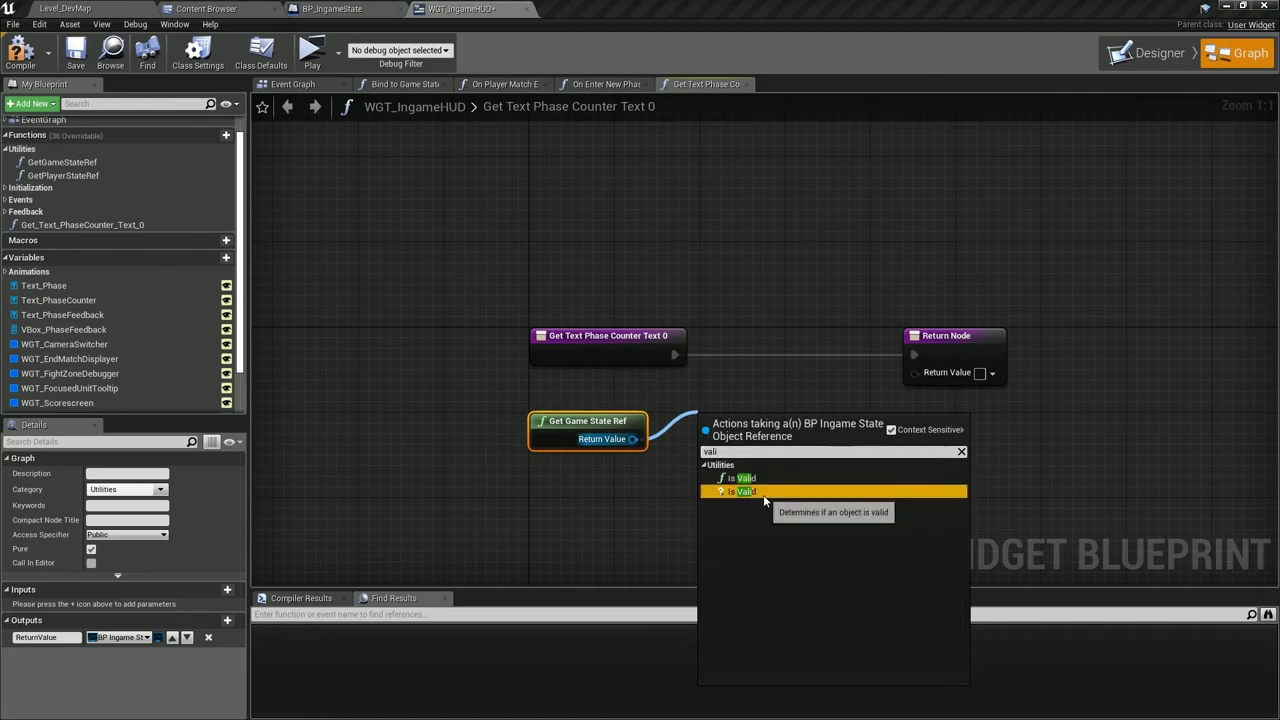
click(763, 494)
drag(559, 366, 421, 368)
drag(733, 421, 616, 335)
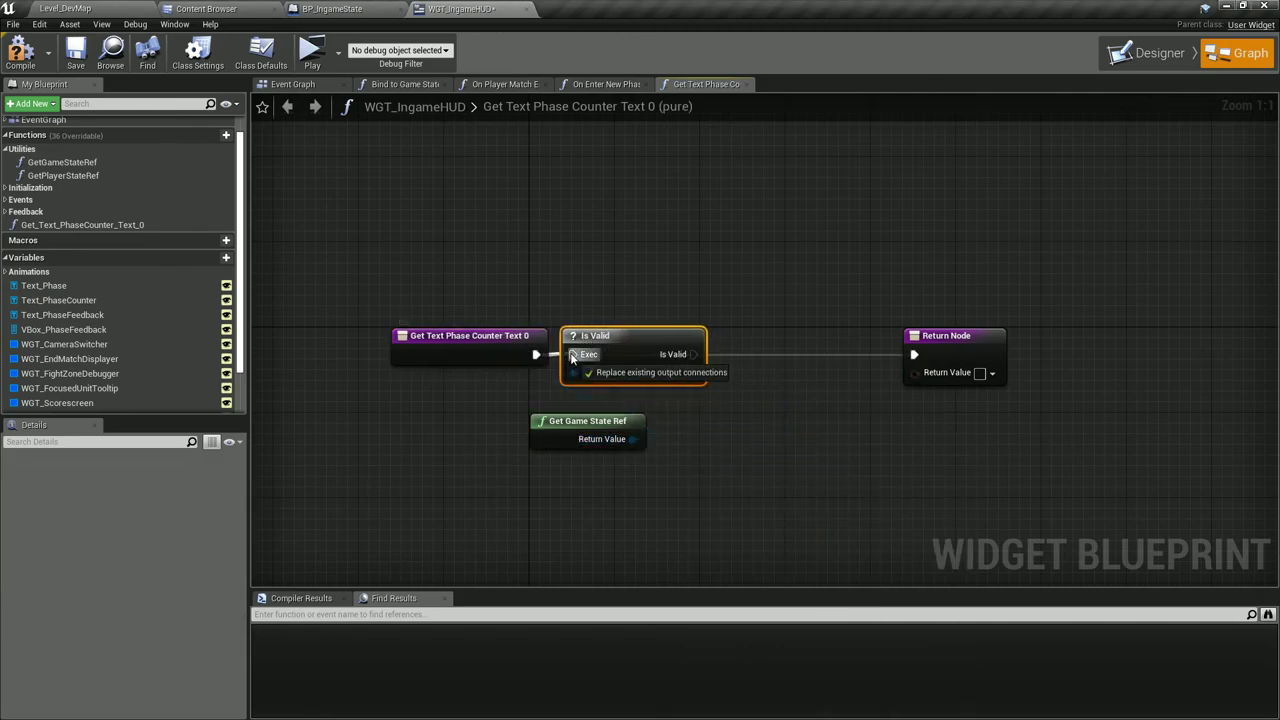
drag(536, 354, 594, 354)
Duplicate the return node so the not-valid branch returns '00:00'.
click(945, 336)
key(ctrl+c)
key(ctrl+v)
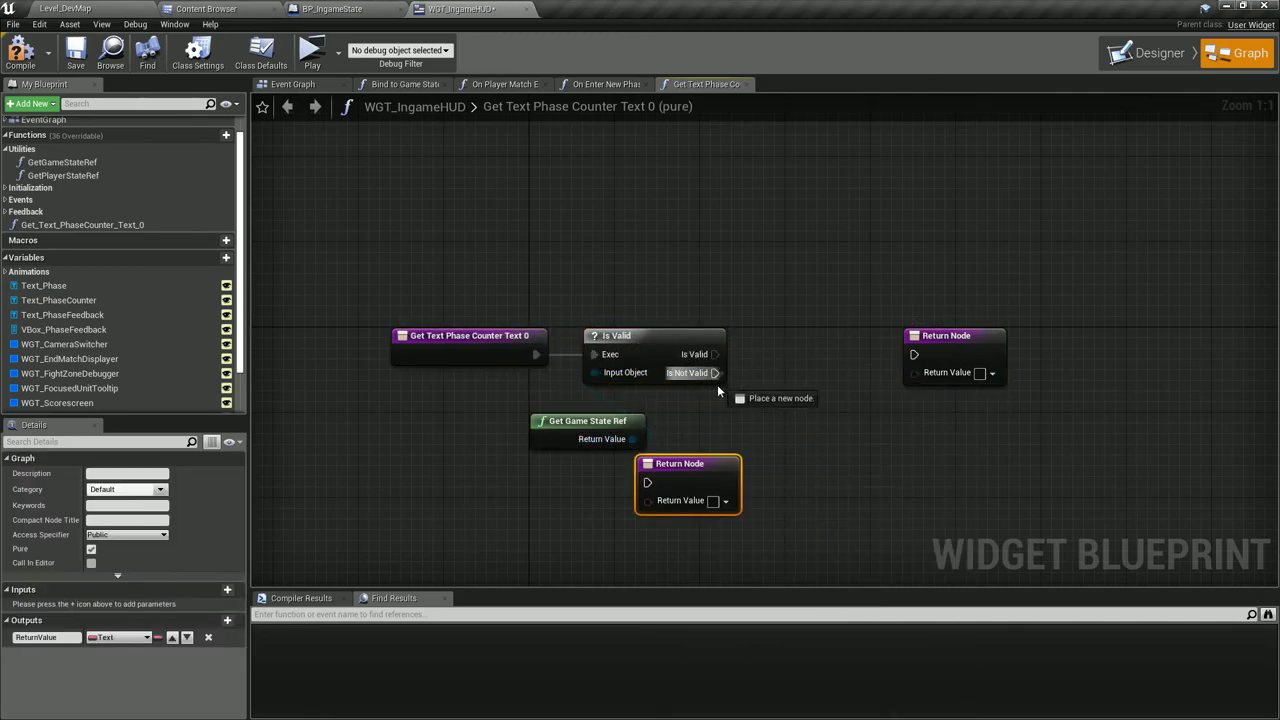
drag(714, 373, 651, 483)
click(713, 501)
text(00:00)
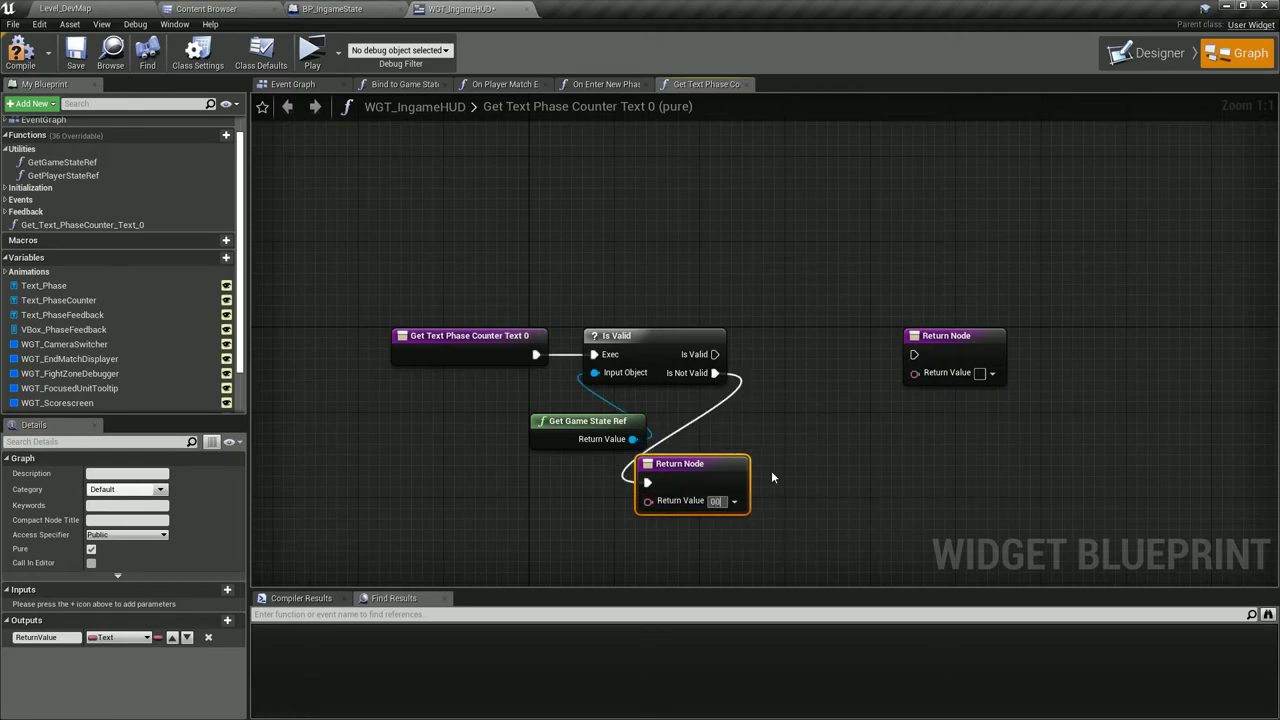
click(776, 455)
drag(700, 463, 817, 485)
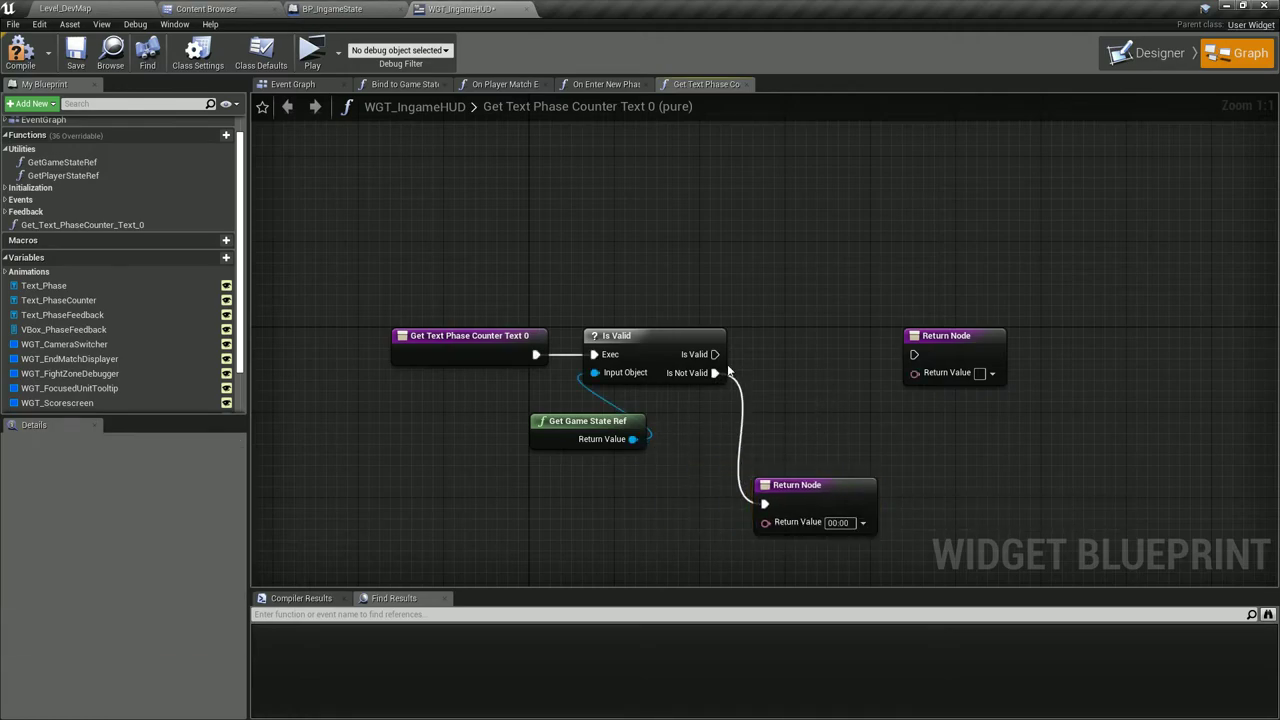
Wire the valid branch to the main return and add a Current Phase Counter getter.
mouse_move(714, 354)
mouse_down()
mouse_move(940, 370)
mouse_move(927, 353)
mouse_up()
mouse_move(714, 354)
mouse_down()
mouse_move(914, 354)
mouse_move(1050, 336)
mouse_up()
drag(632, 439, 860, 428)
text(current phase)
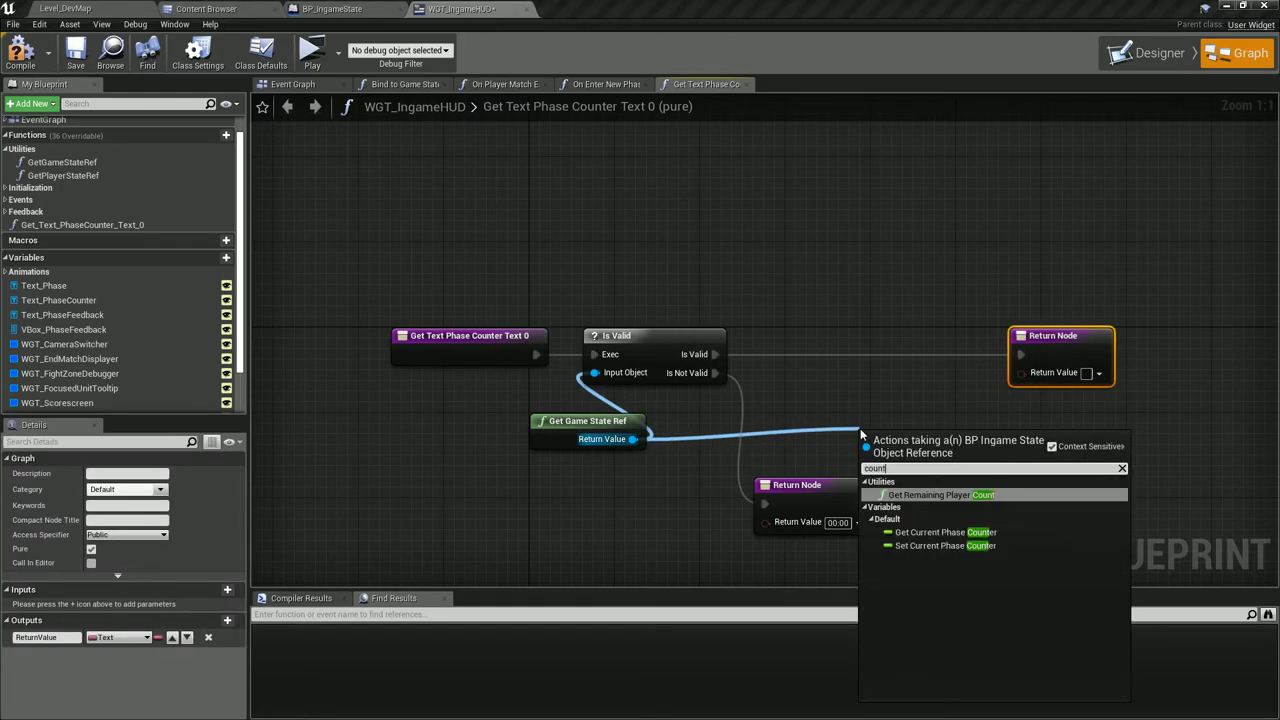
key(Return)
right_drag(860, 428, 742, 427)
drag(742, 427, 678, 416)
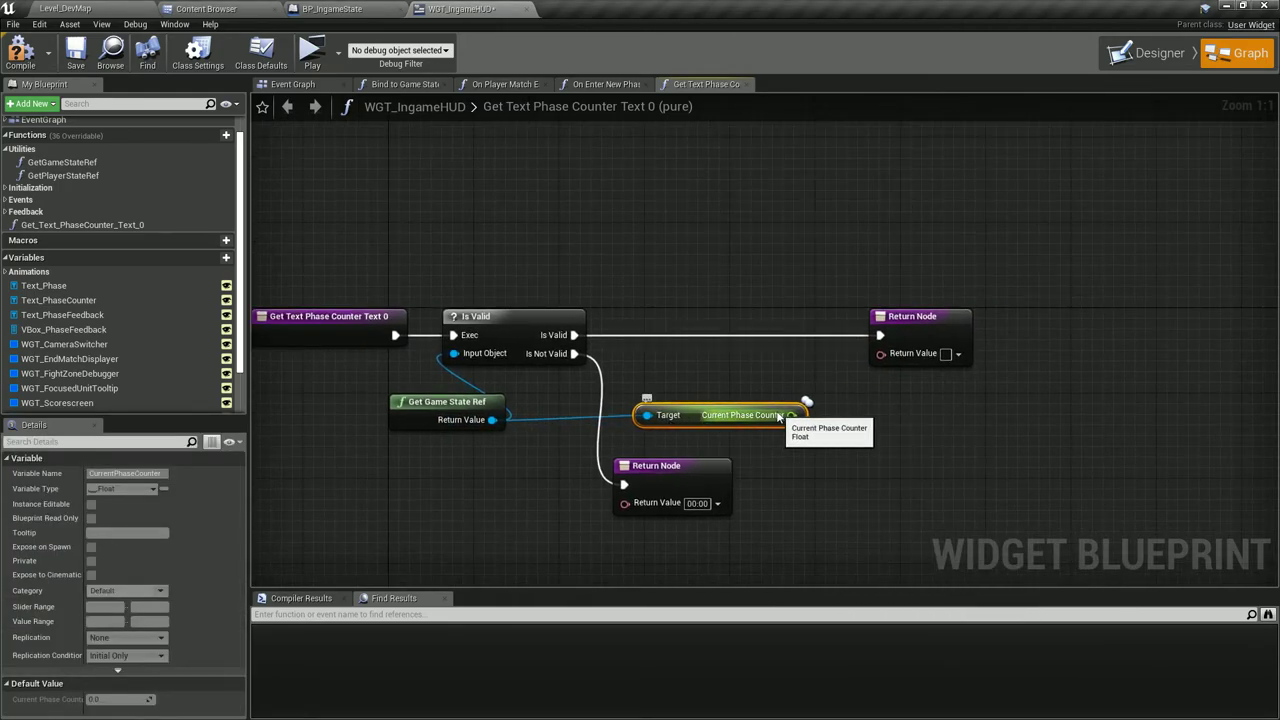
Convert the counter with a FromSeconds node feeding a Break Timespan node.
drag(792, 415, 932, 415)
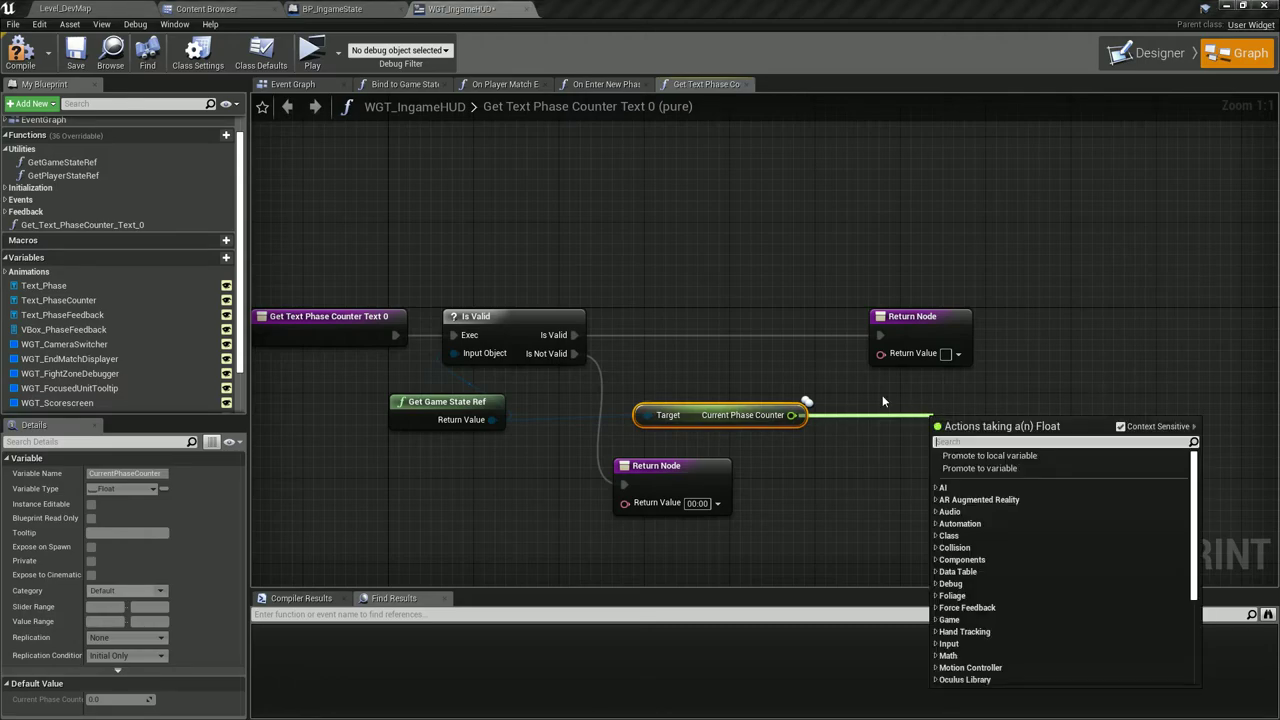
text(h)
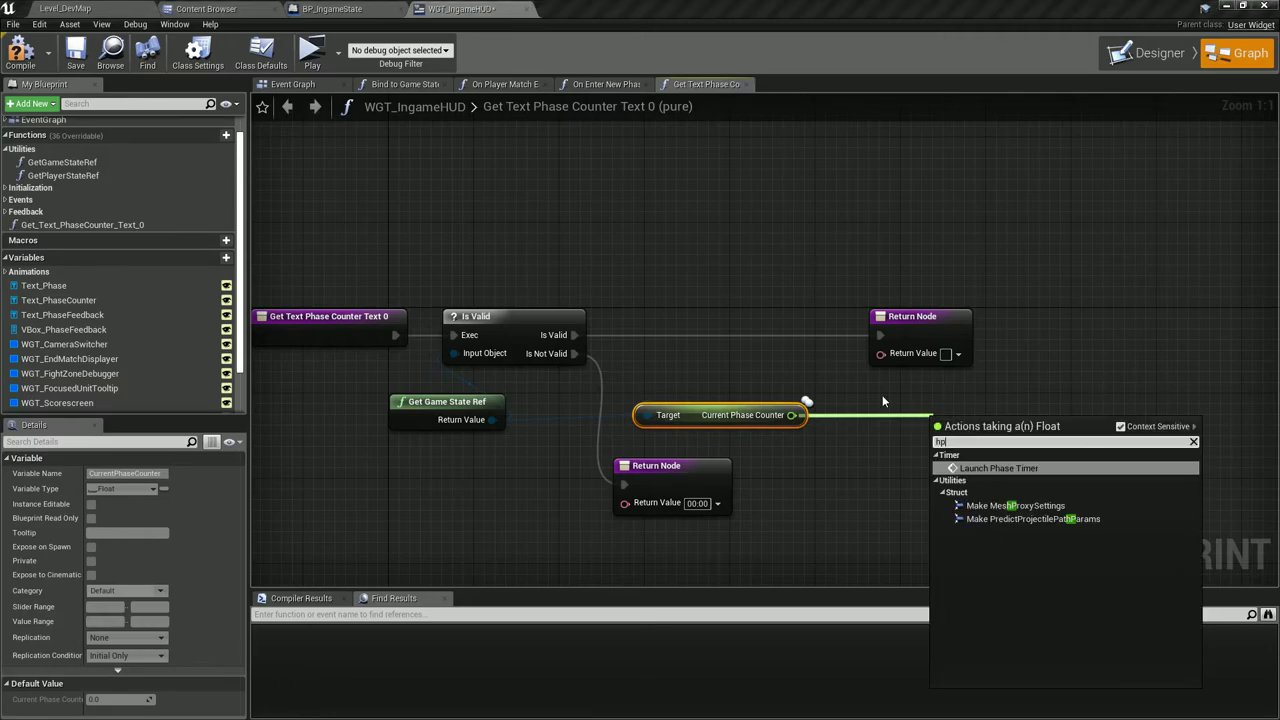
text(our)
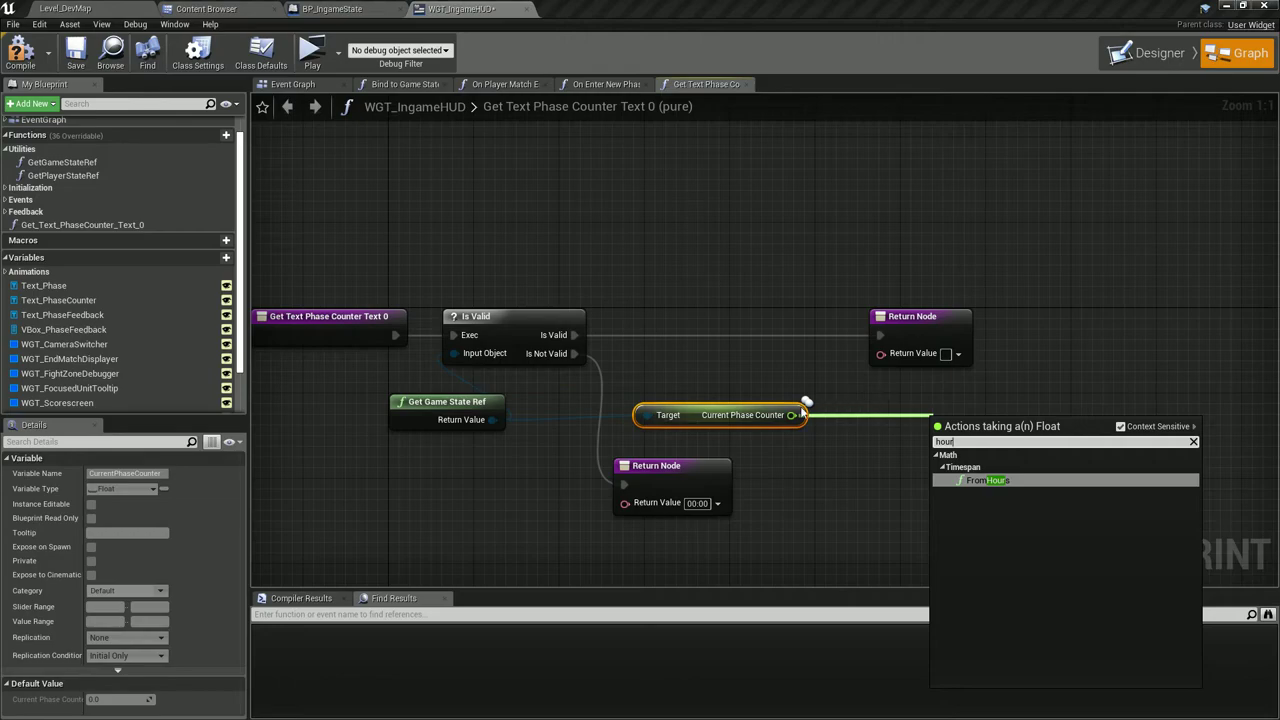
drag(792, 415, 889, 414)
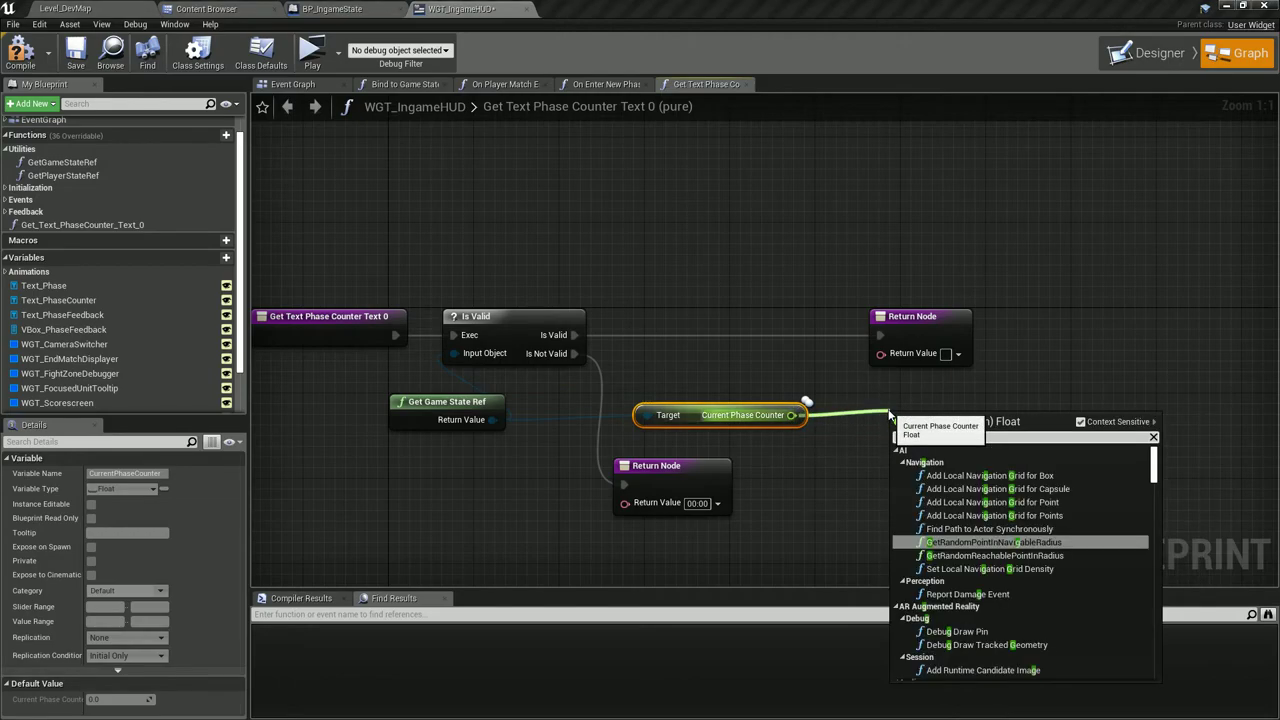
key(BackSpace)
text(from s)
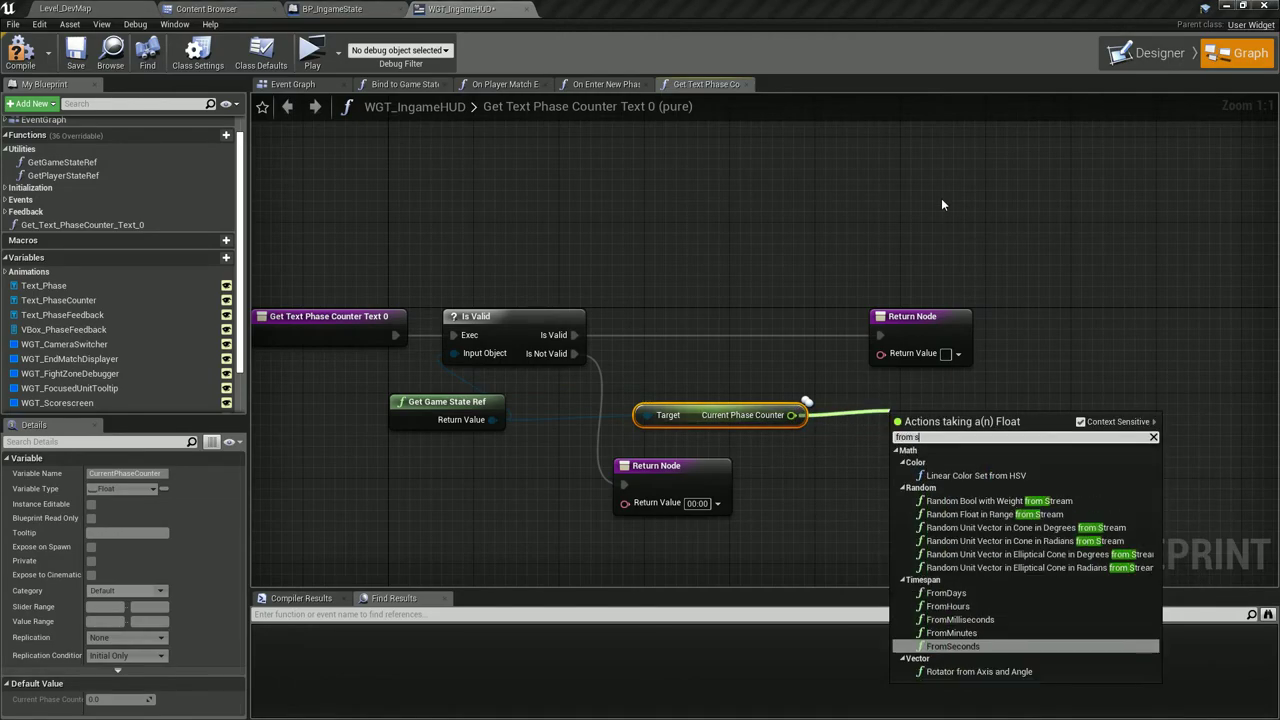
text(e)
key(Down)
key(Return)
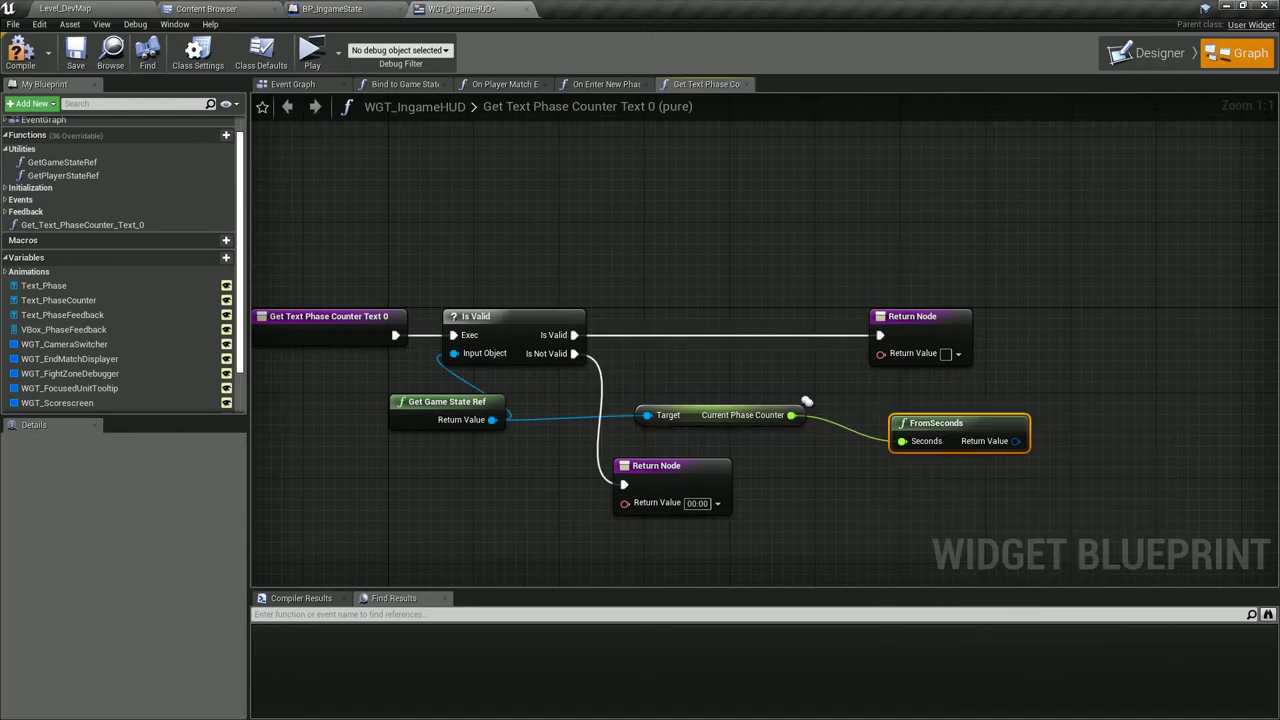
right_drag(961, 428, 752, 428)
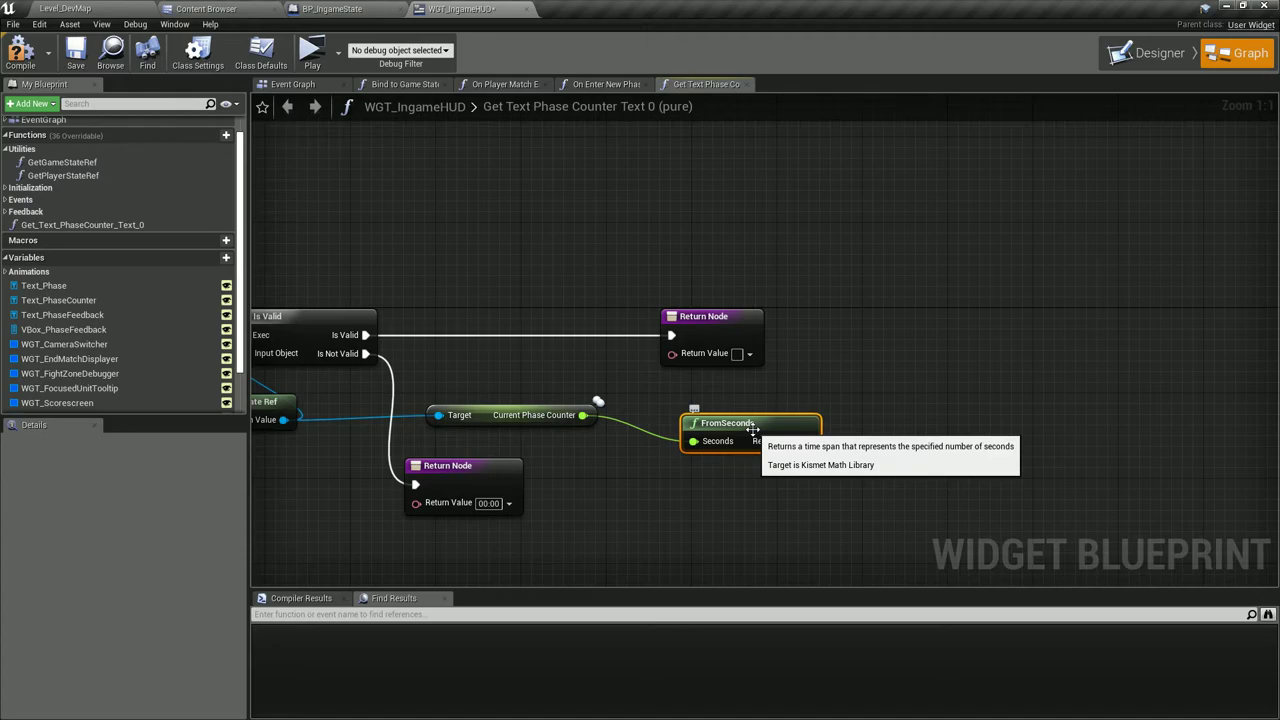
mouse_move(752, 428)
mouse_down()
mouse_move(549, 363)
mouse_move(664, 395)
mouse_up()
text(bre)
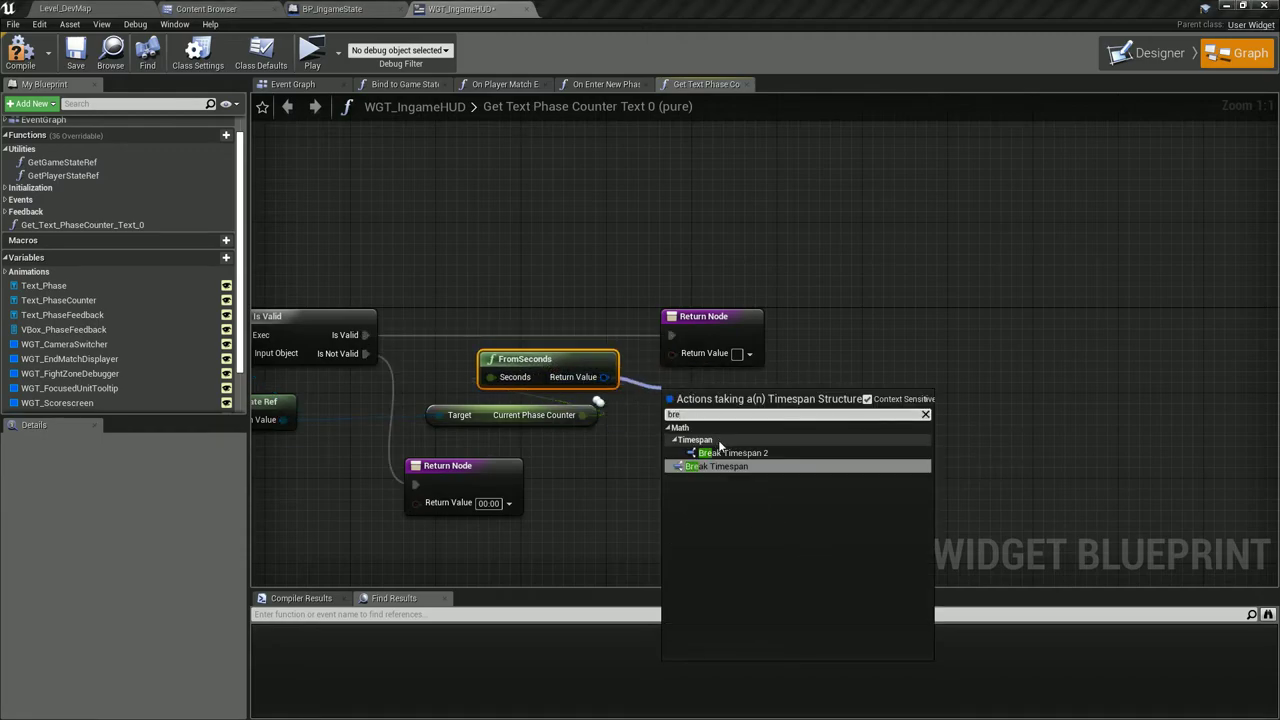
click(750, 466)
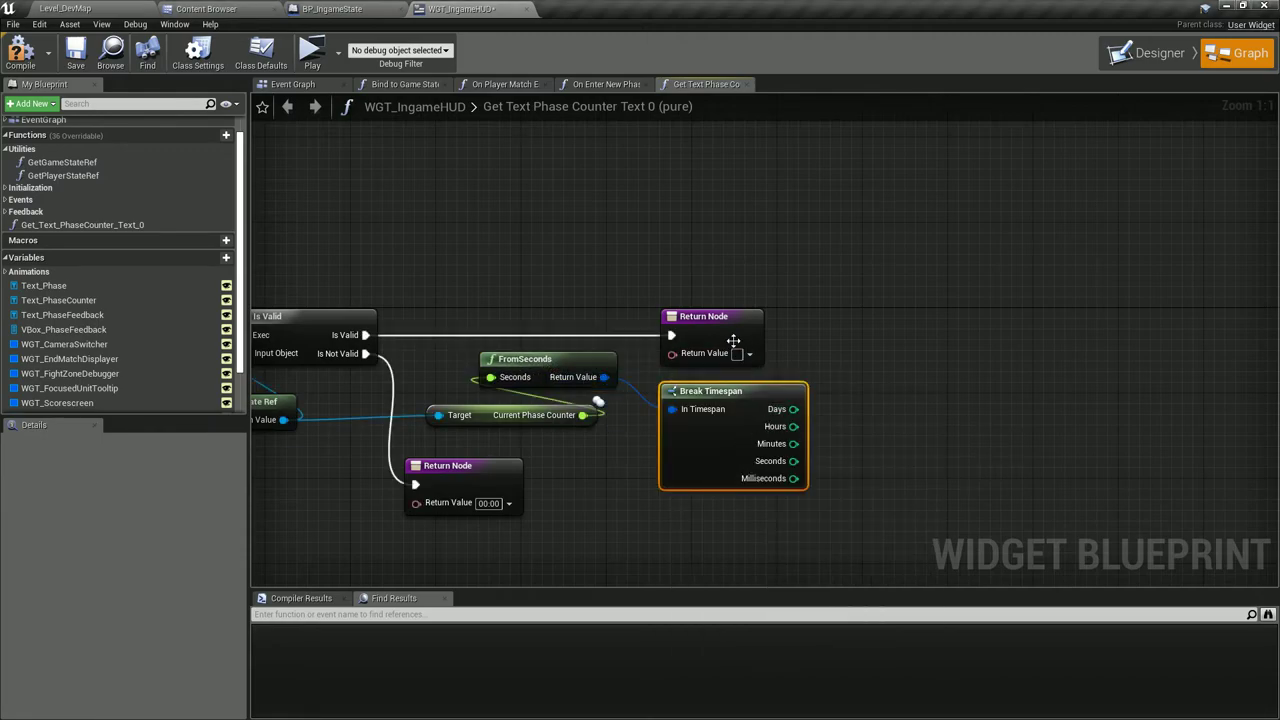
Build the minutes/seconds string with BuildString, connect it to the return value, and save.
drag(733, 341, 978, 341)
mouse_move(800, 439)
mouse_down()
mouse_move(811, 418)
mouse_move(884, 438)
mouse_up()
text(bui)
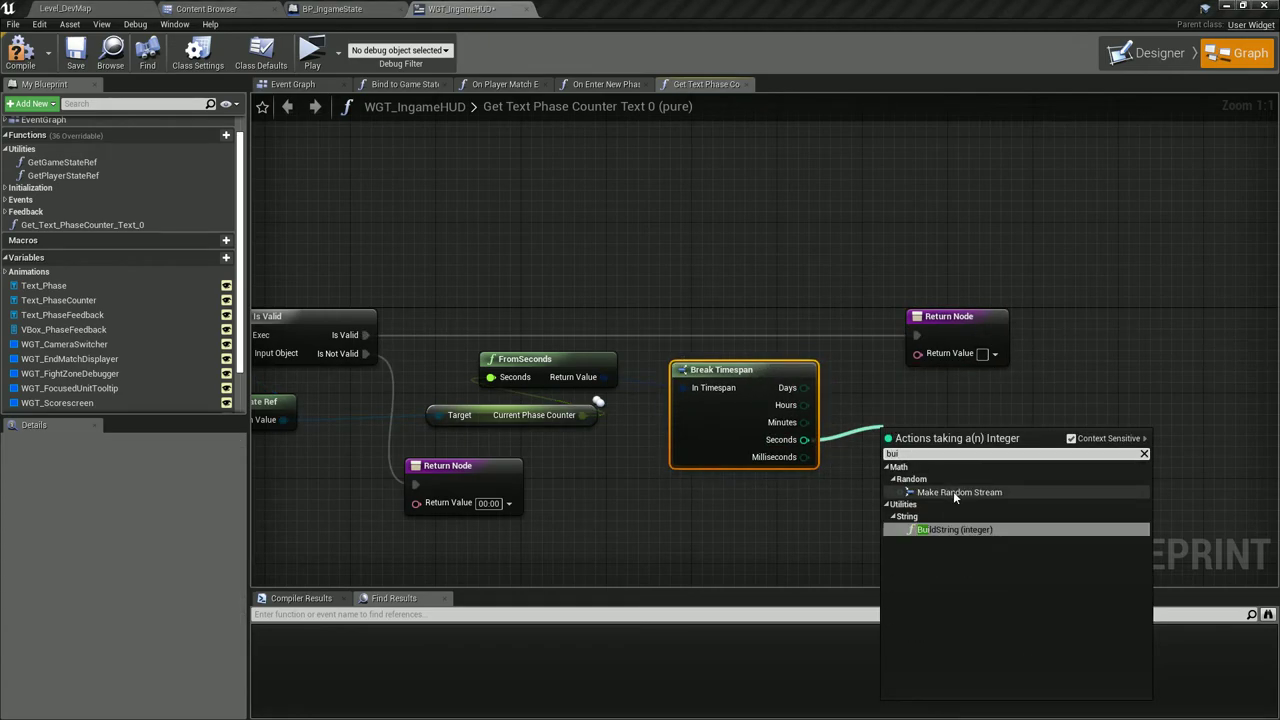
key(Return)
right_drag(843, 461, 780, 454)
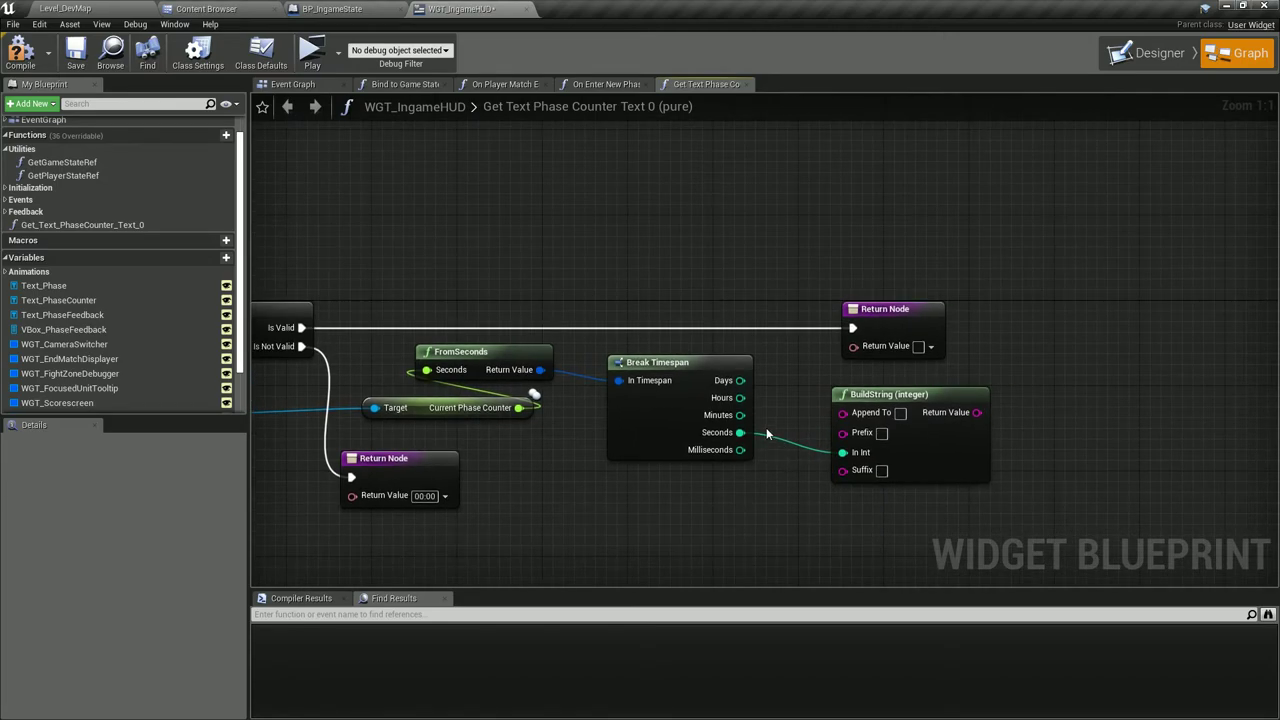
drag(740, 414, 843, 412)
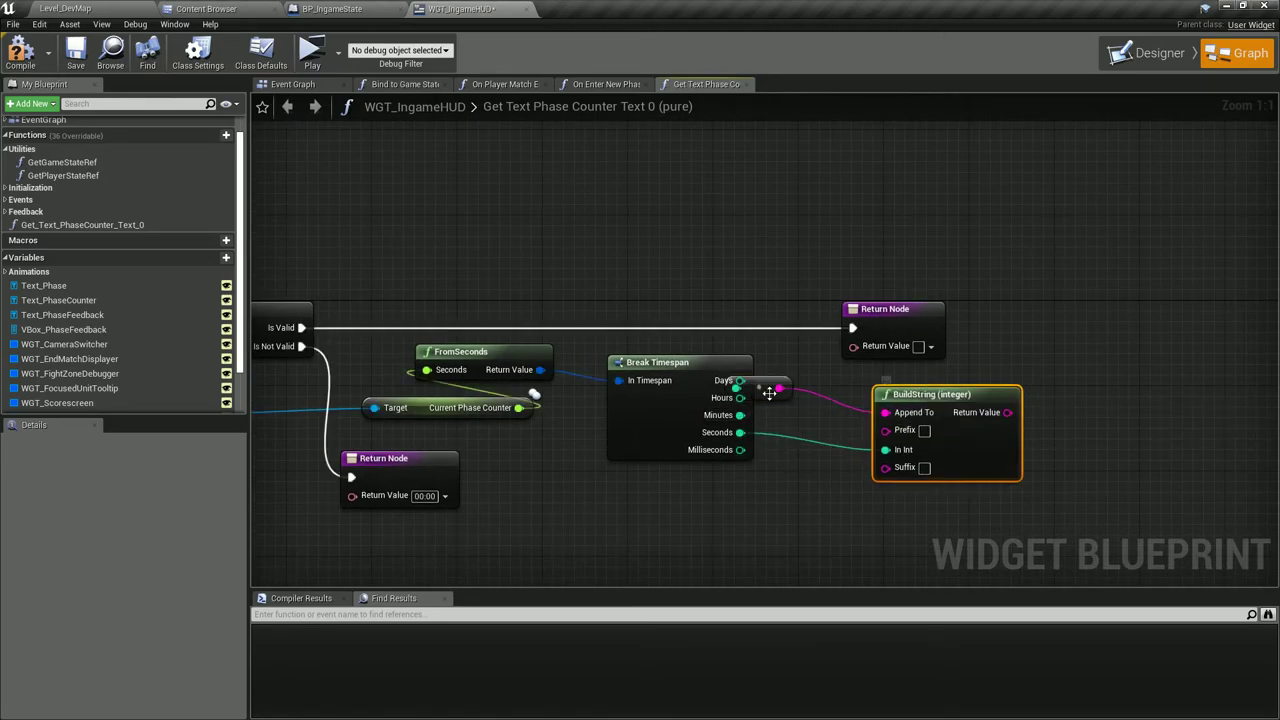
drag(769, 393, 834, 410)
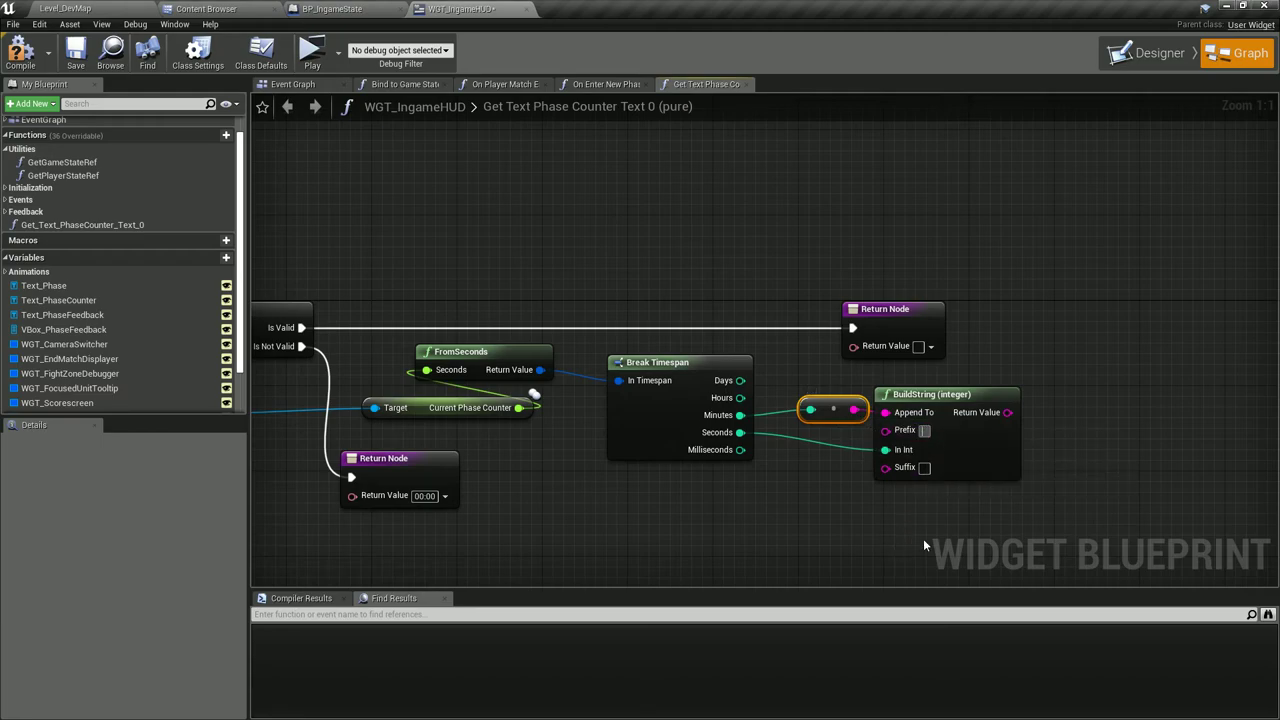
drag(1007, 412, 853, 346)
drag(920, 310, 1166, 318)
click(990, 290)
scroll(932, 286, down, 1)
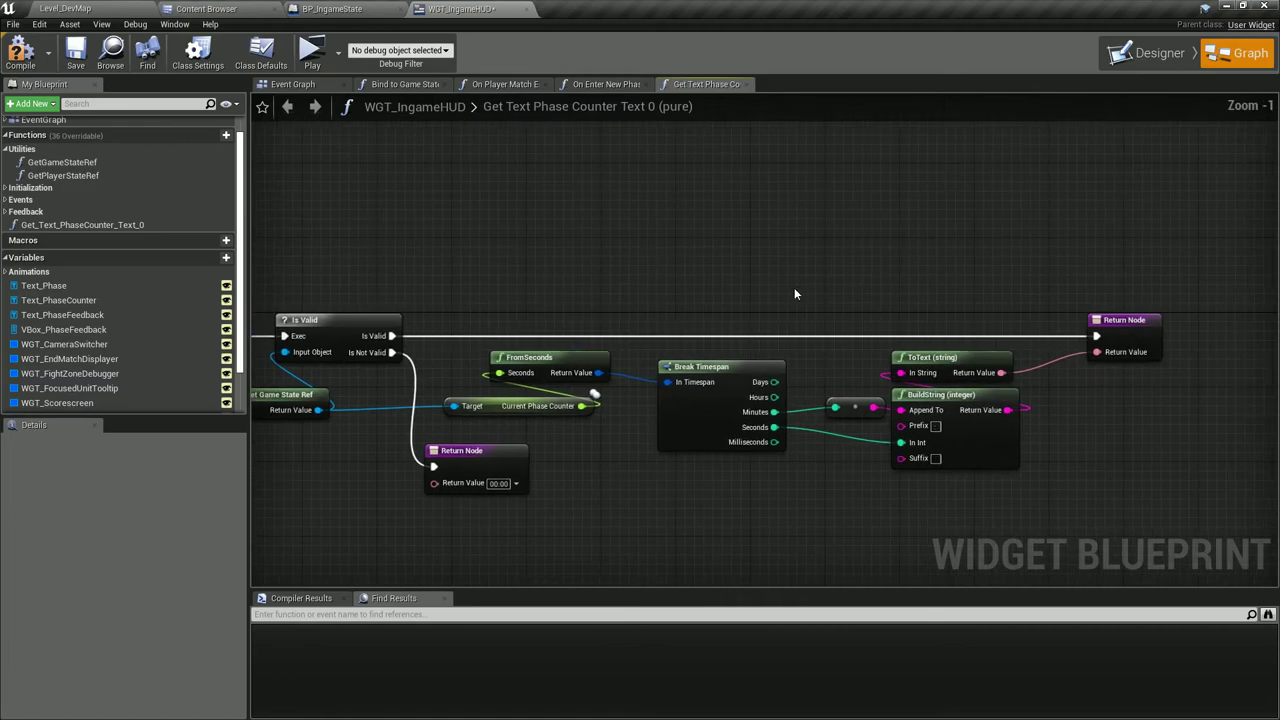
right_drag(806, 312, 731, 309)
key(ctrl+s)
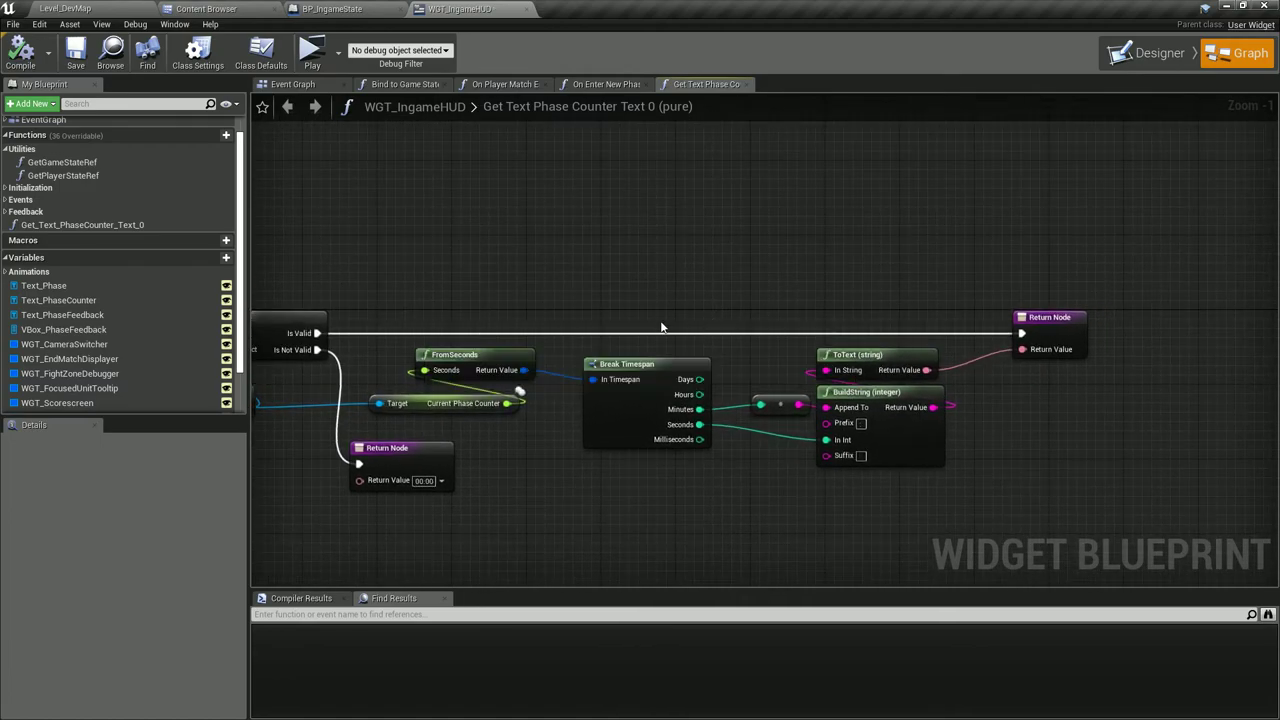
Replace the timespan formatting with a Time Seconds to String node, deleting the old nodes.
right_drag(661, 327, 798, 306)
scroll(855, 385, up, 1)
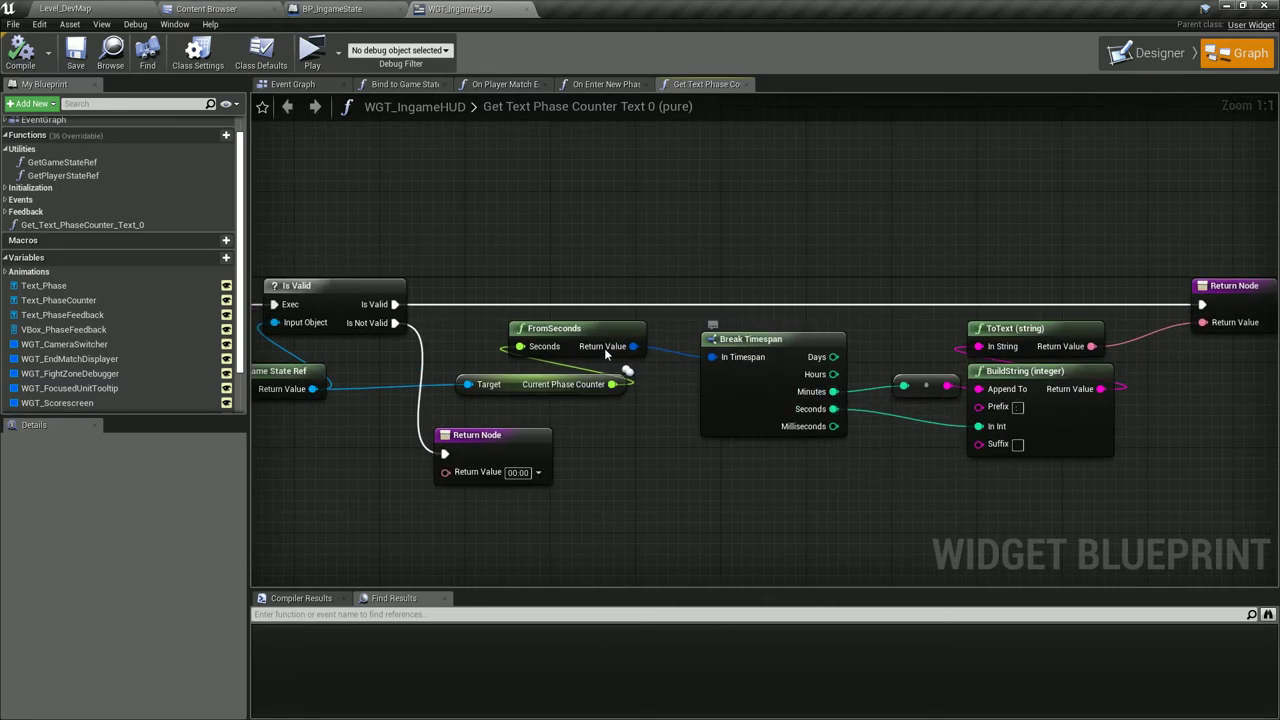
drag(605, 352, 680, 352)
drag(612, 384, 668, 448)
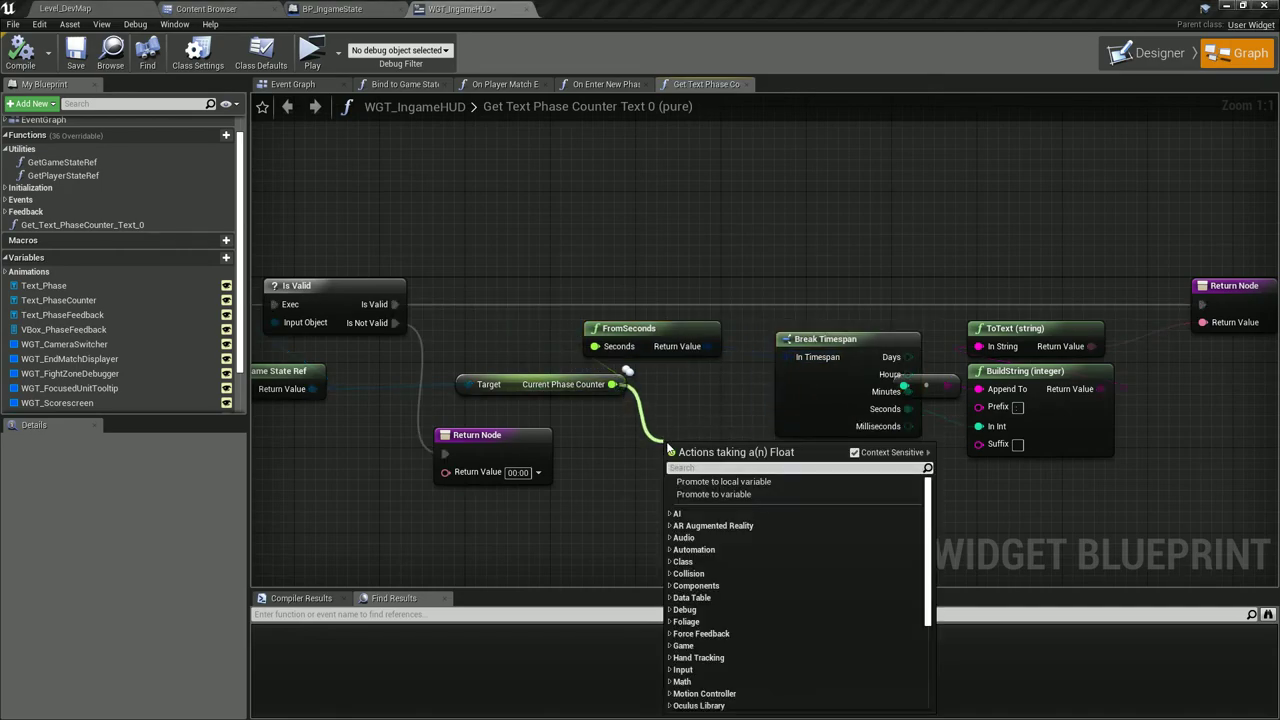
text(string)
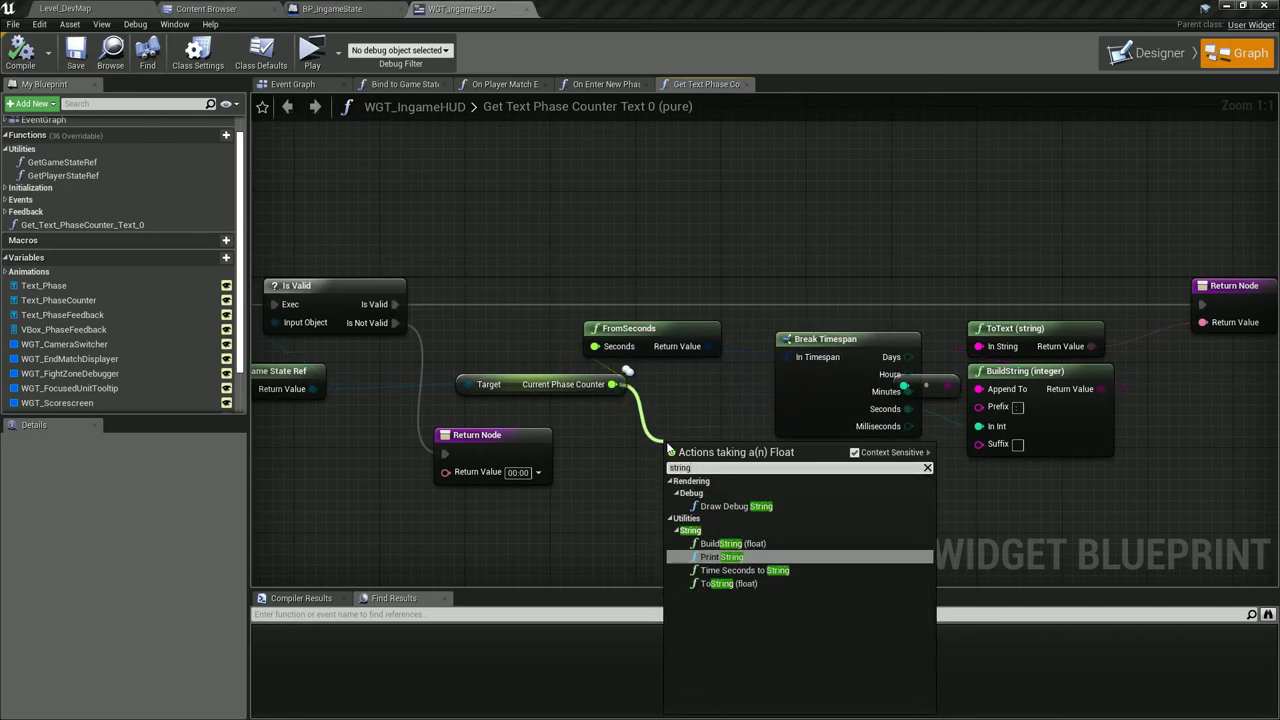
click(757, 570)
click(630, 328)
key(Delete)
drag(794, 270, 1125, 470)
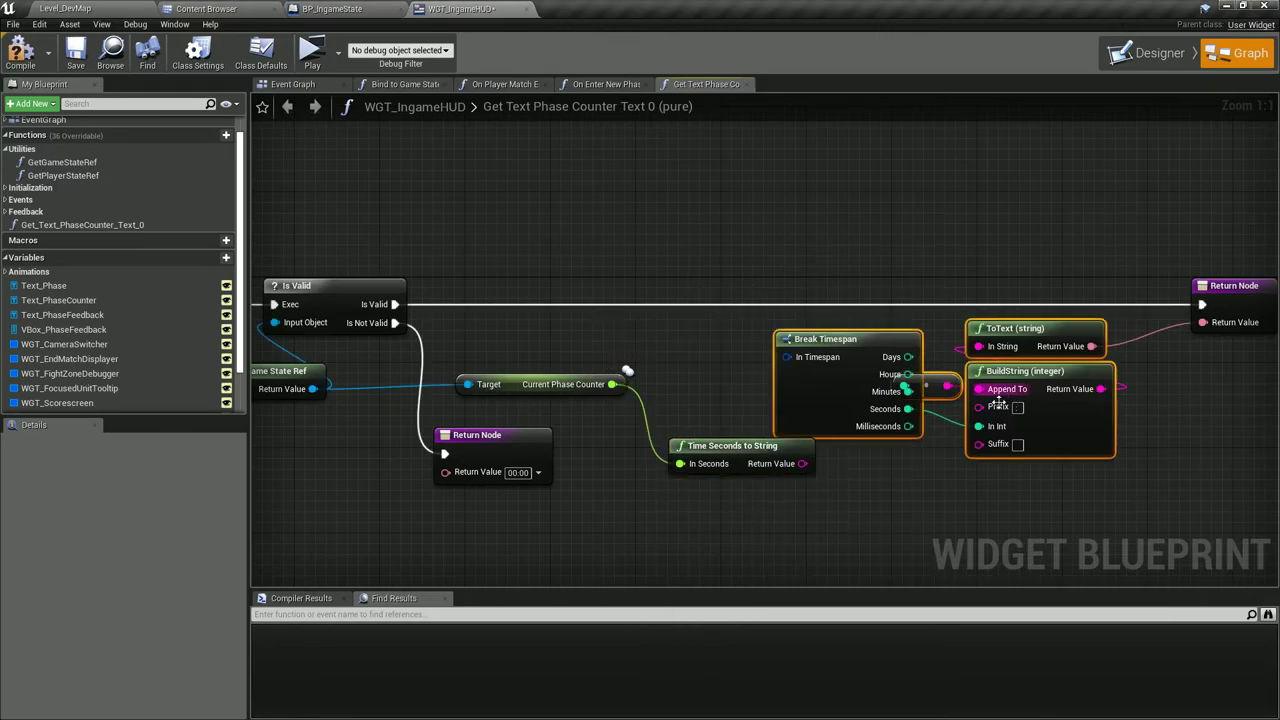
key(Delete)
Connect Time Seconds to String to the return value, compile, and start the two-player preview.
drag(802, 463, 1205, 330)
drag(1230, 286, 782, 286)
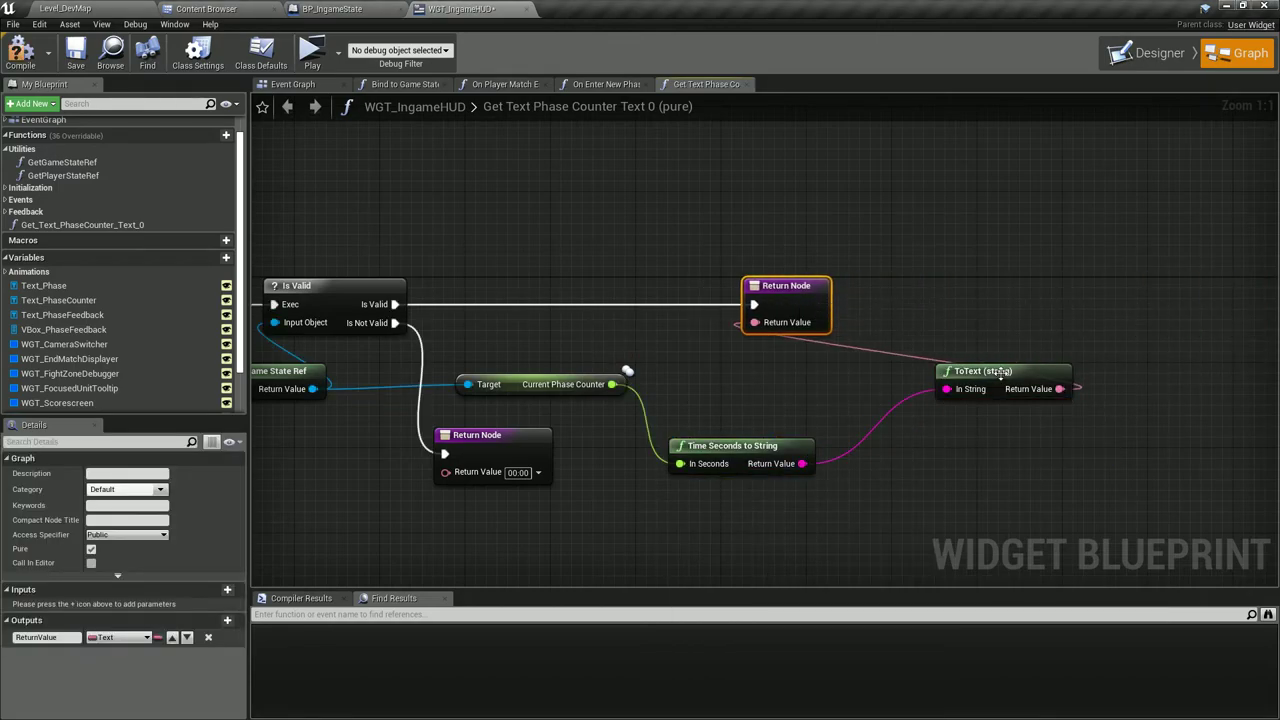
drag(1000, 366, 726, 360)
right_drag(530, 236, 741, 226)
key(F7)
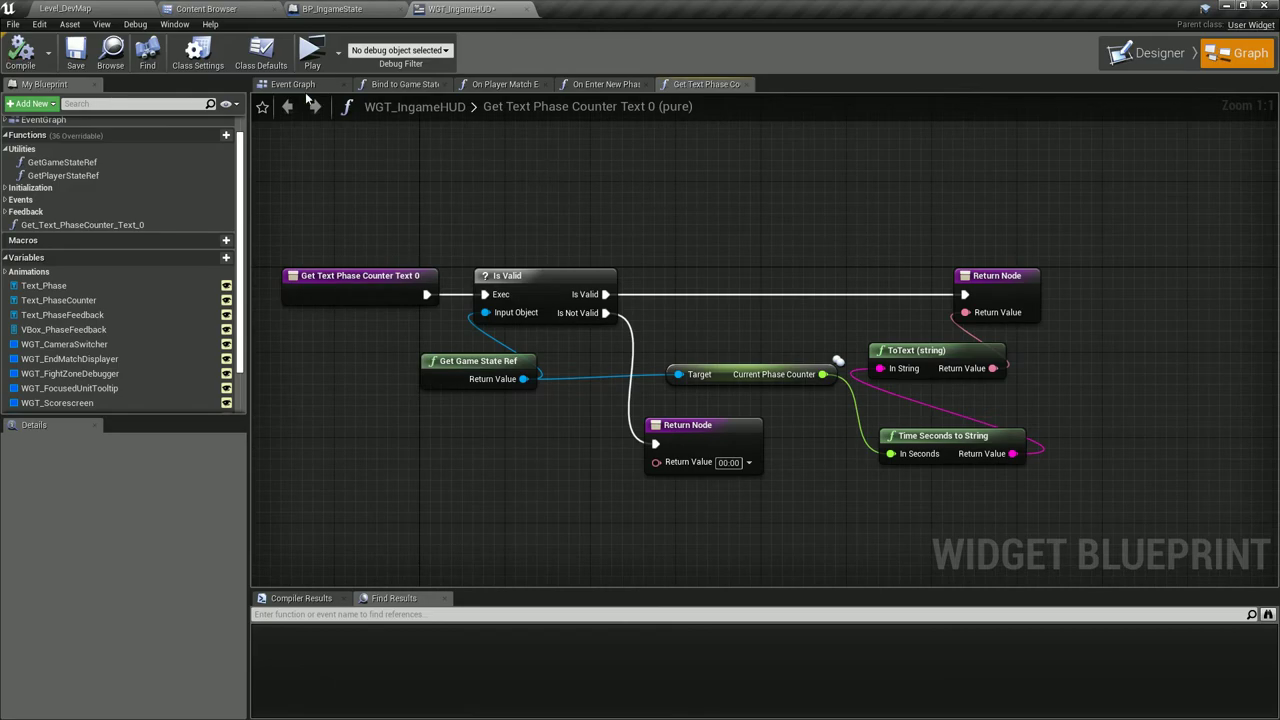
click(313, 55)
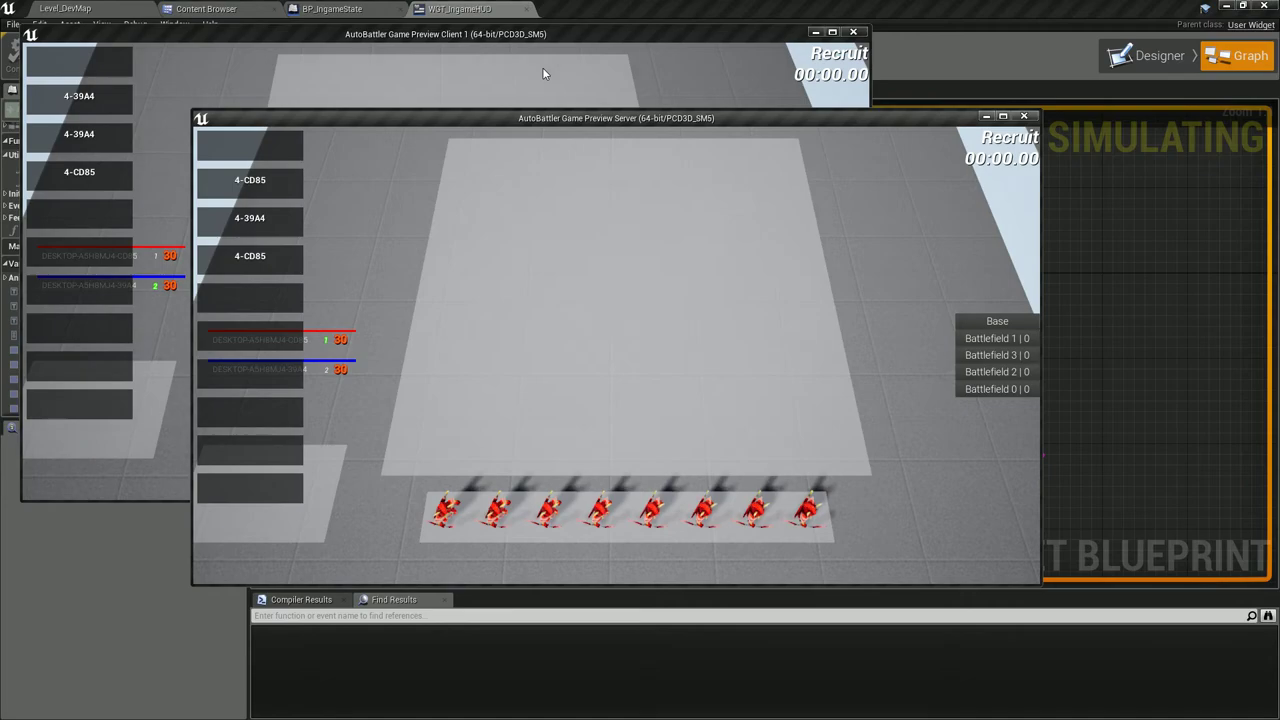
End the client/server Play In Editor session with Esc and return to BP_IngameState's Event Graph.
click(543, 68)
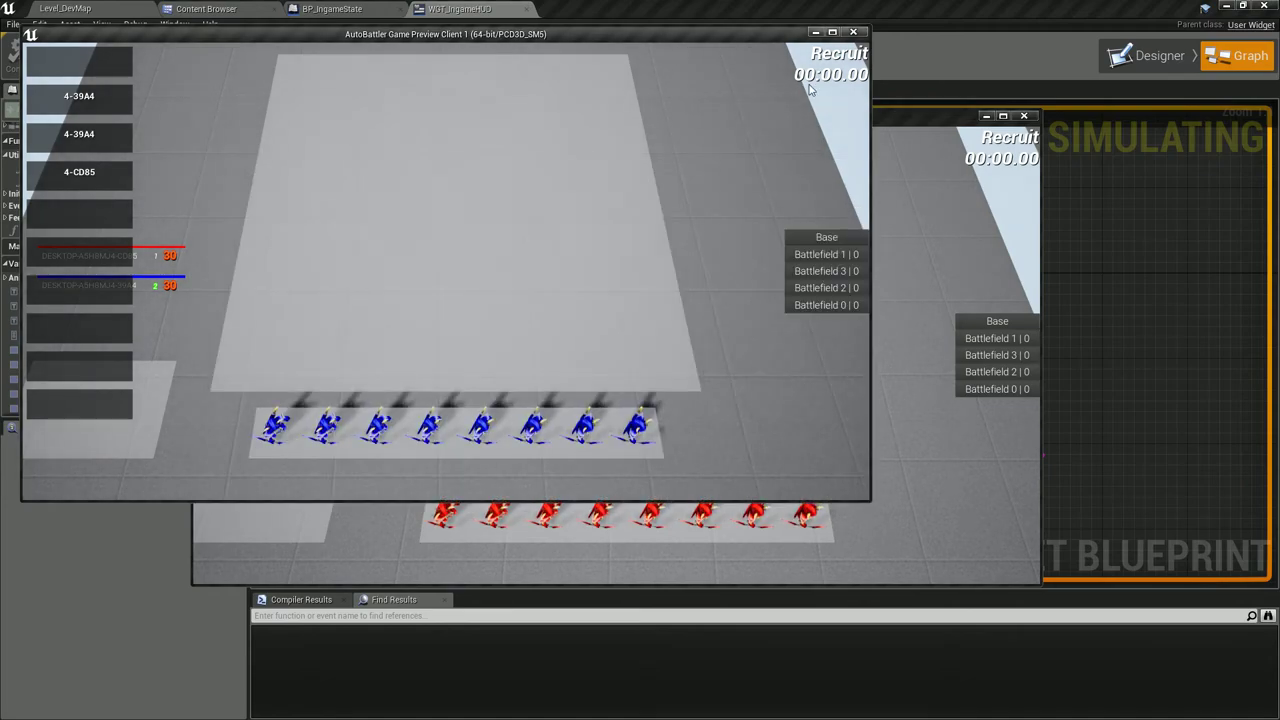
click(993, 170)
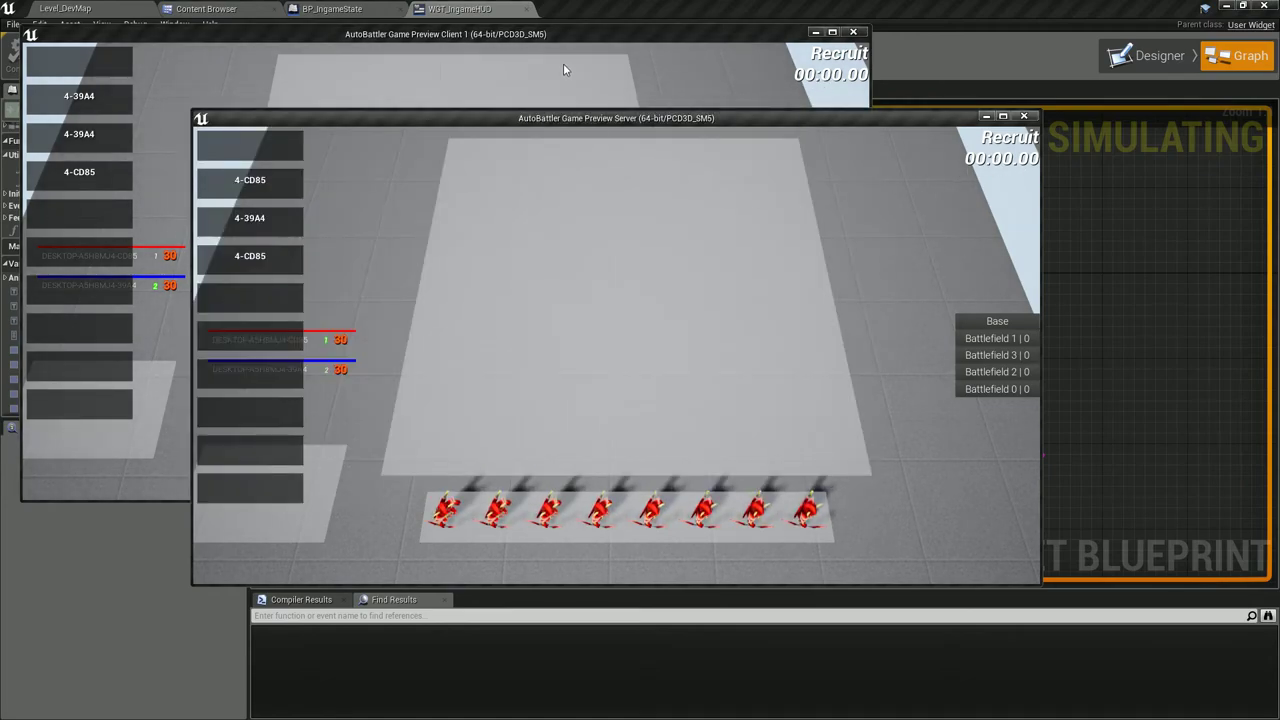
click(443, 77)
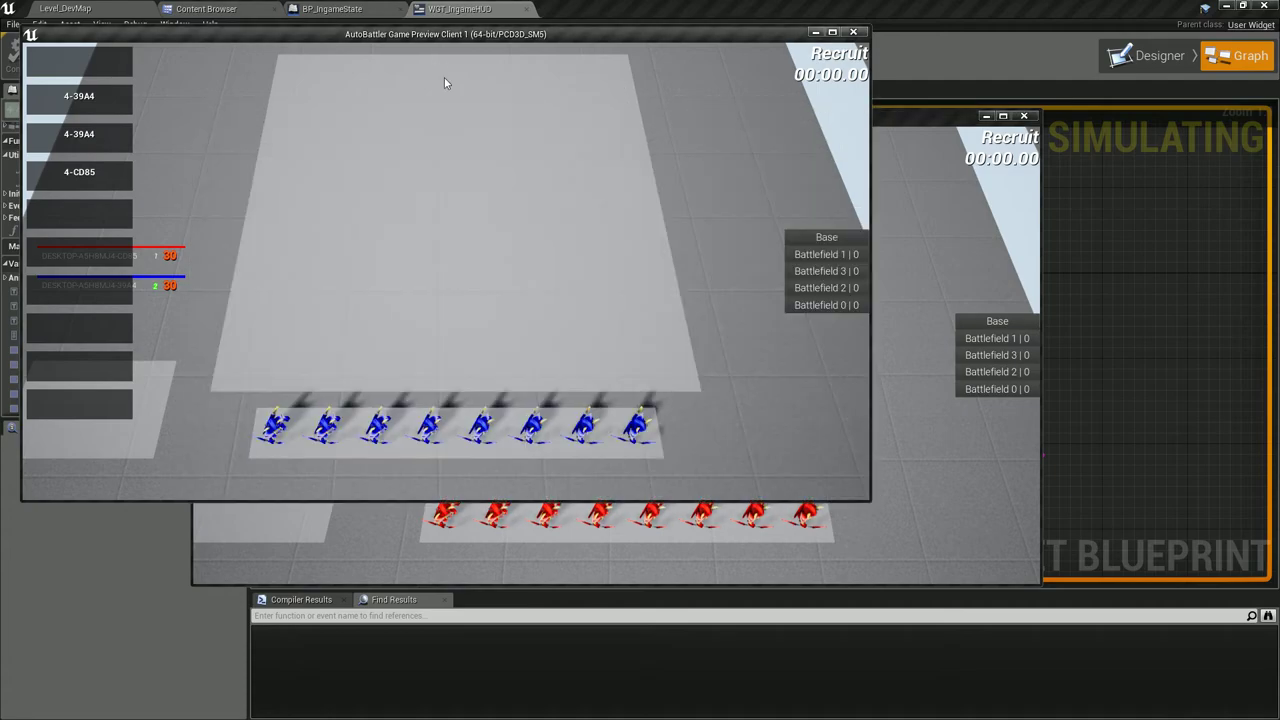
key(Escape)
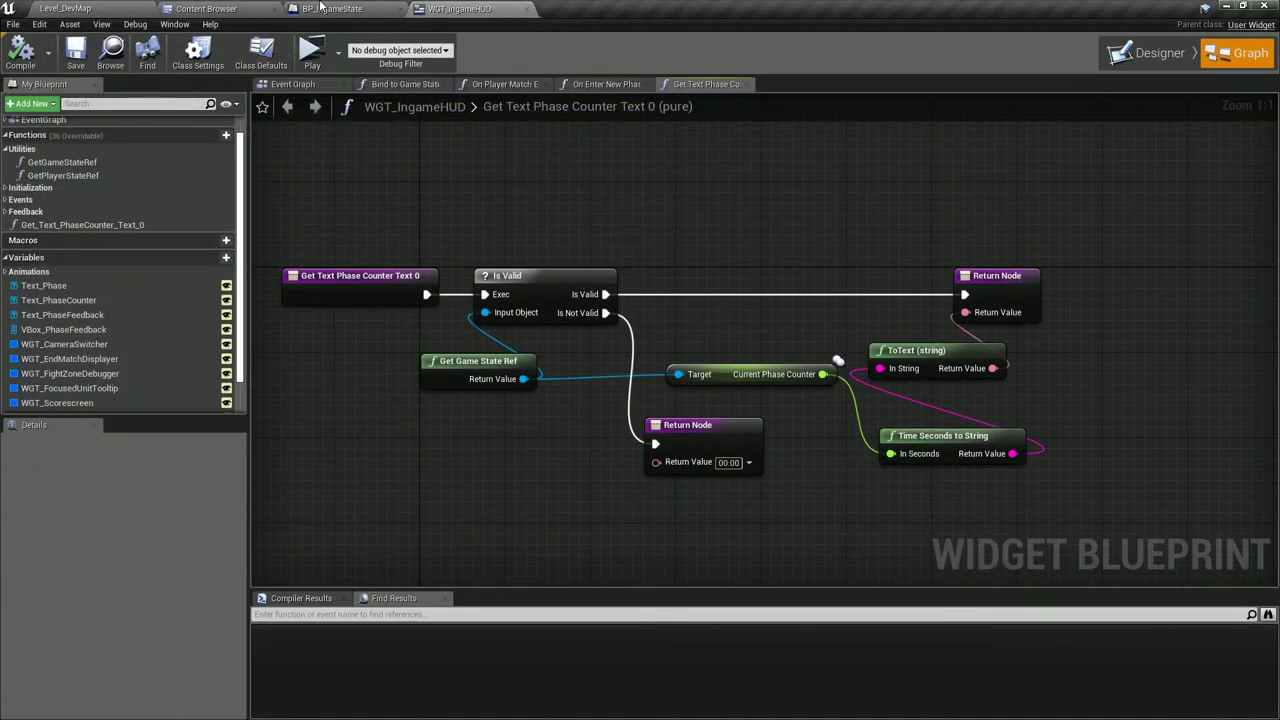
click(322, 8)
Find references to PhaseTimer and open the Launch Phase Timer graph where it is set.
scroll(87, 454, up, 2)
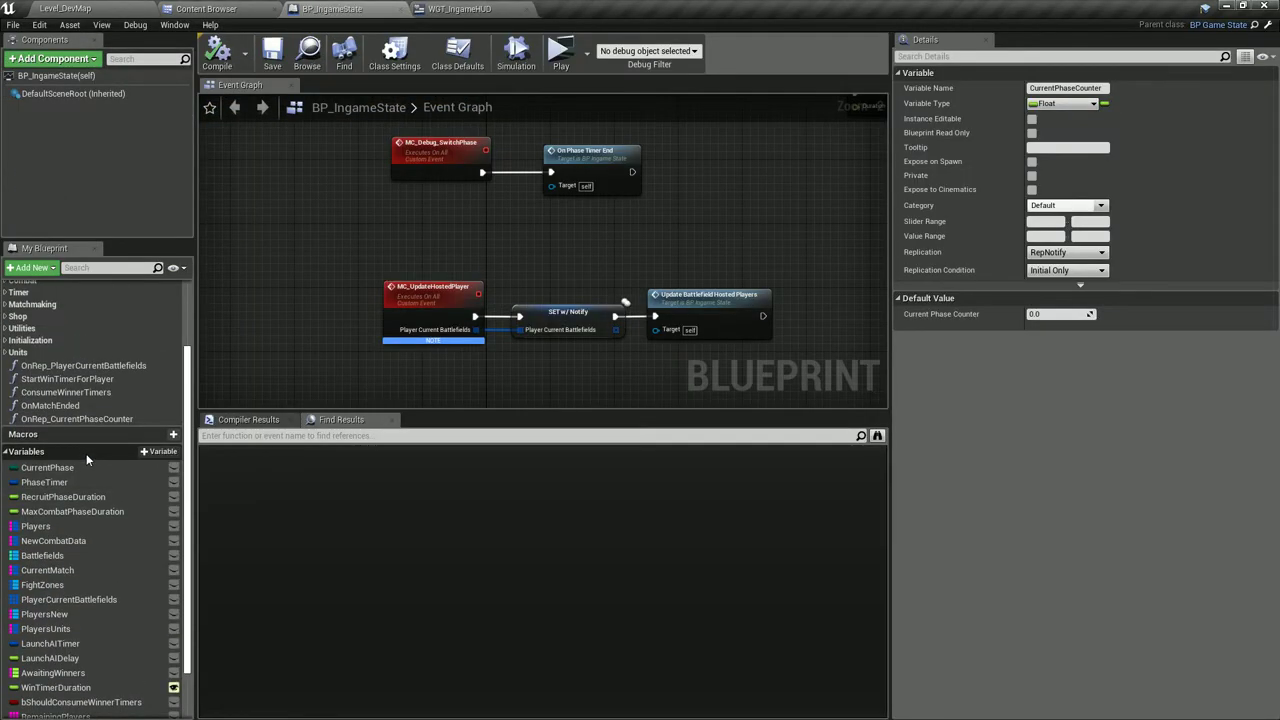
scroll(90, 435, up, 1)
scroll(68, 456, down, 2)
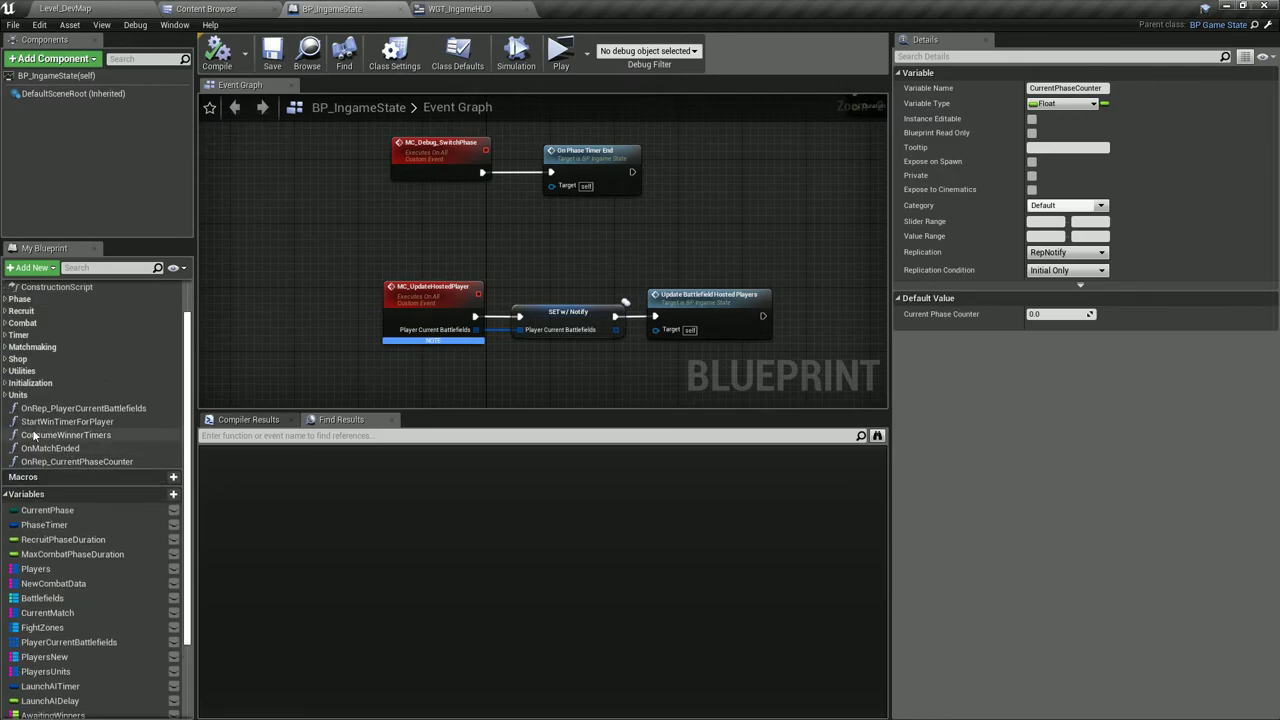
right_click(60, 446)
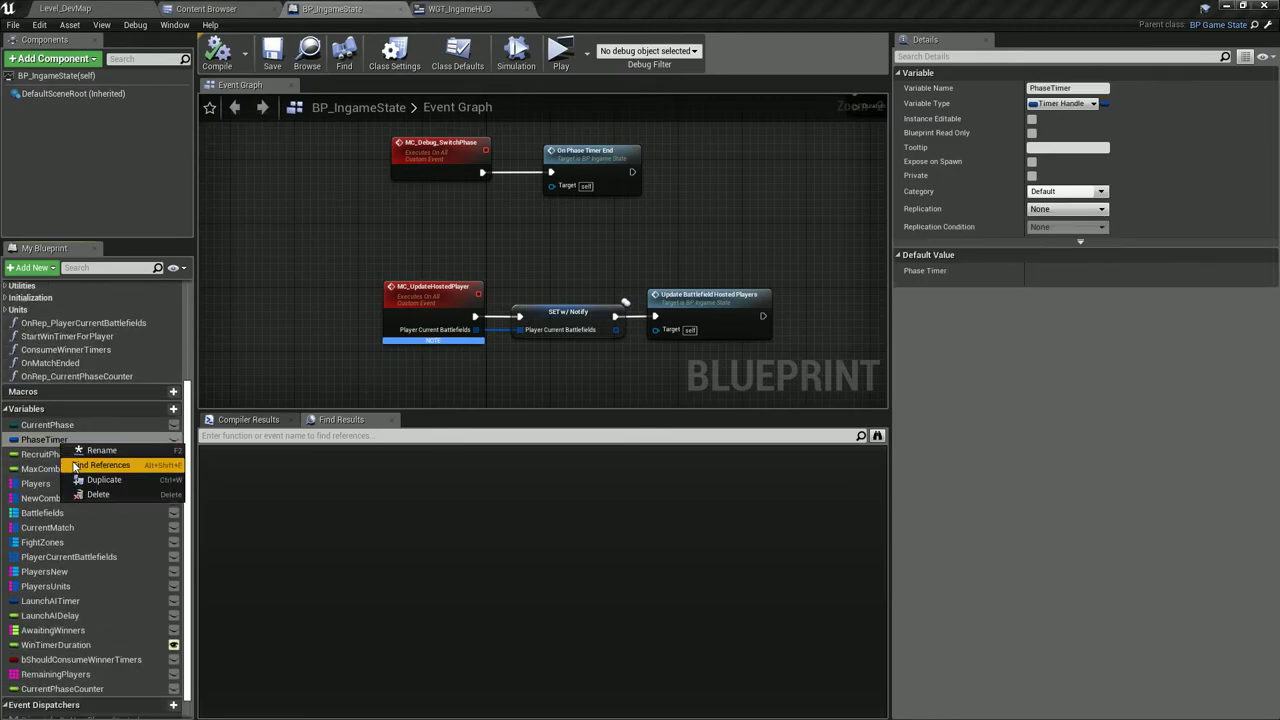
click(110, 467)
double_click(253, 462)
Enlarge the graph area, shift the timer and SET Phase Timer nodes left, and save the blueprint.
click(465, 380)
scroll(465, 380, down, 1)
right_drag(465, 380, 688, 276)
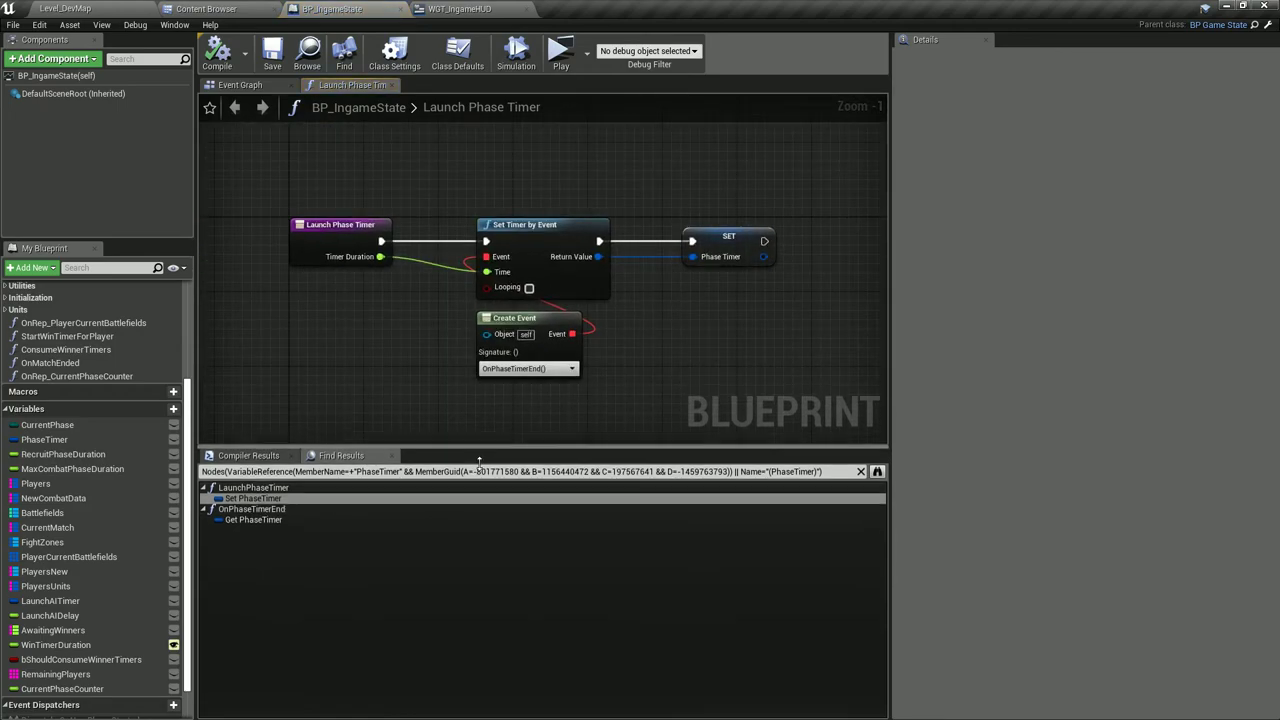
drag(480, 410, 480, 564)
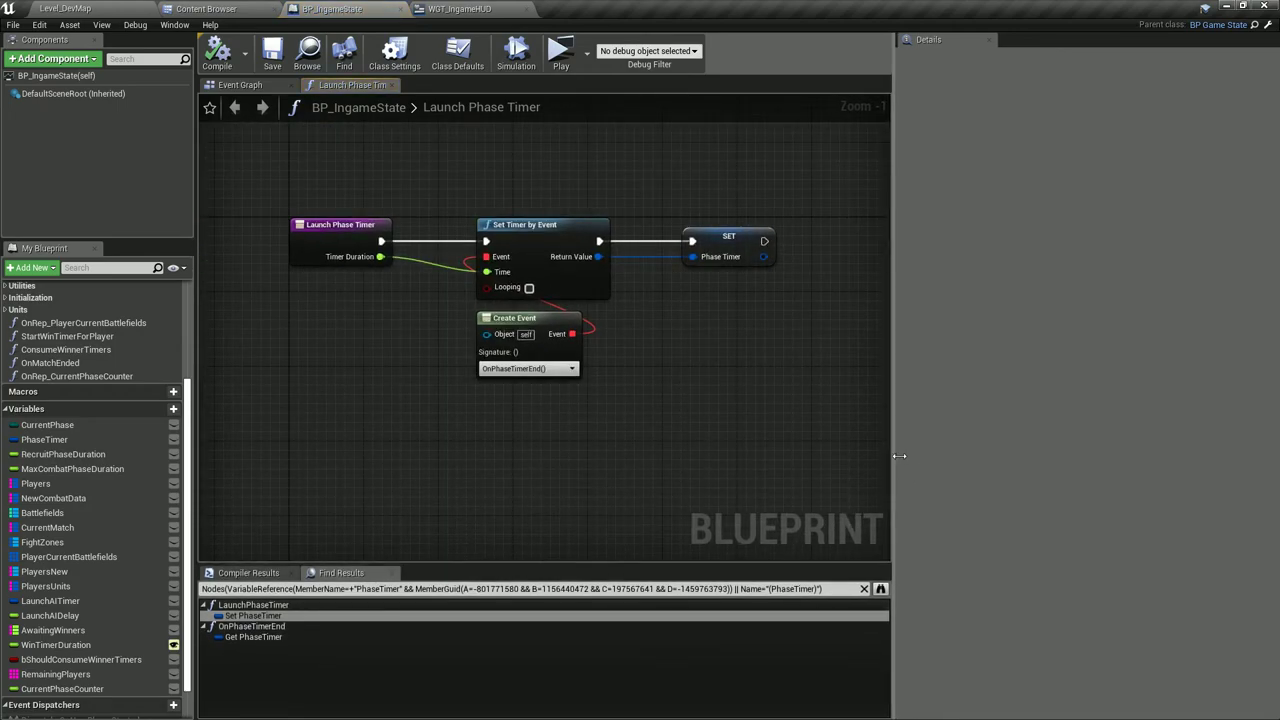
drag(895, 463, 971, 463)
right_drag(617, 390, 619, 414)
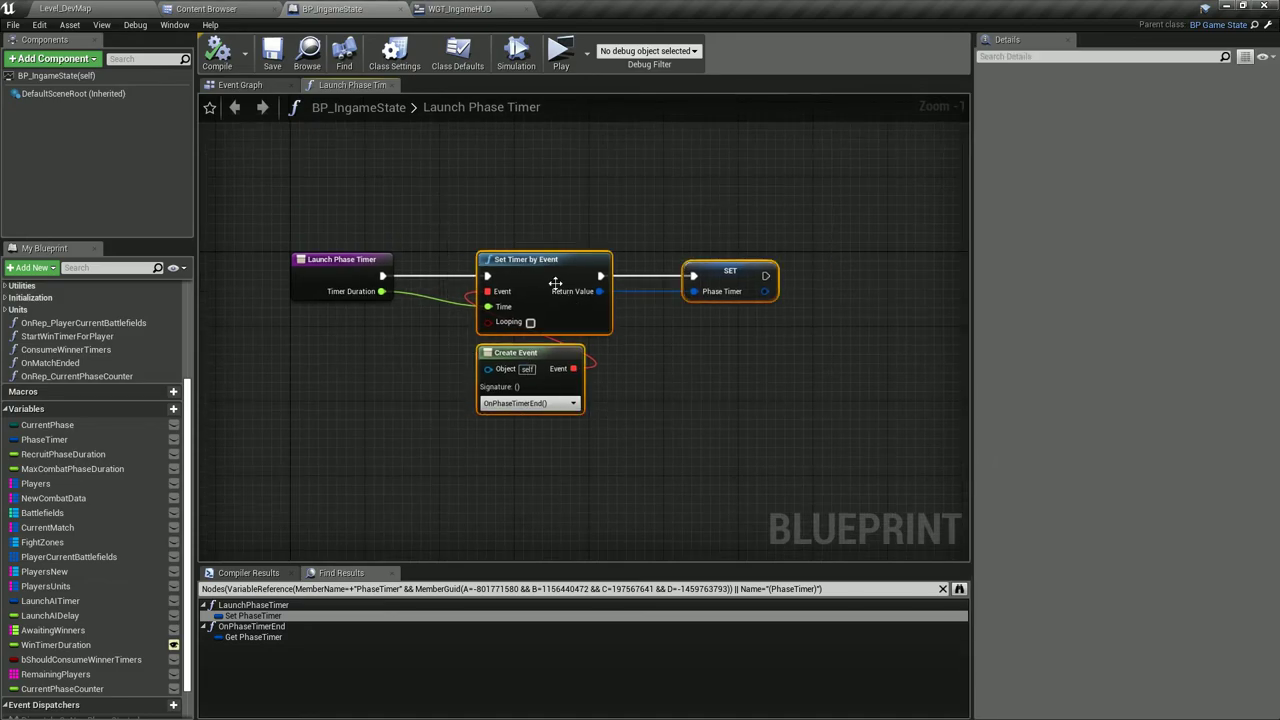
drag(493, 258, 465, 258)
click(688, 280)
mouse_move(744, 427)
mouse_down()
mouse_move(494, 229)
mouse_move(511, 259)
mouse_up()
click(494, 229)
key(ctrl+s)
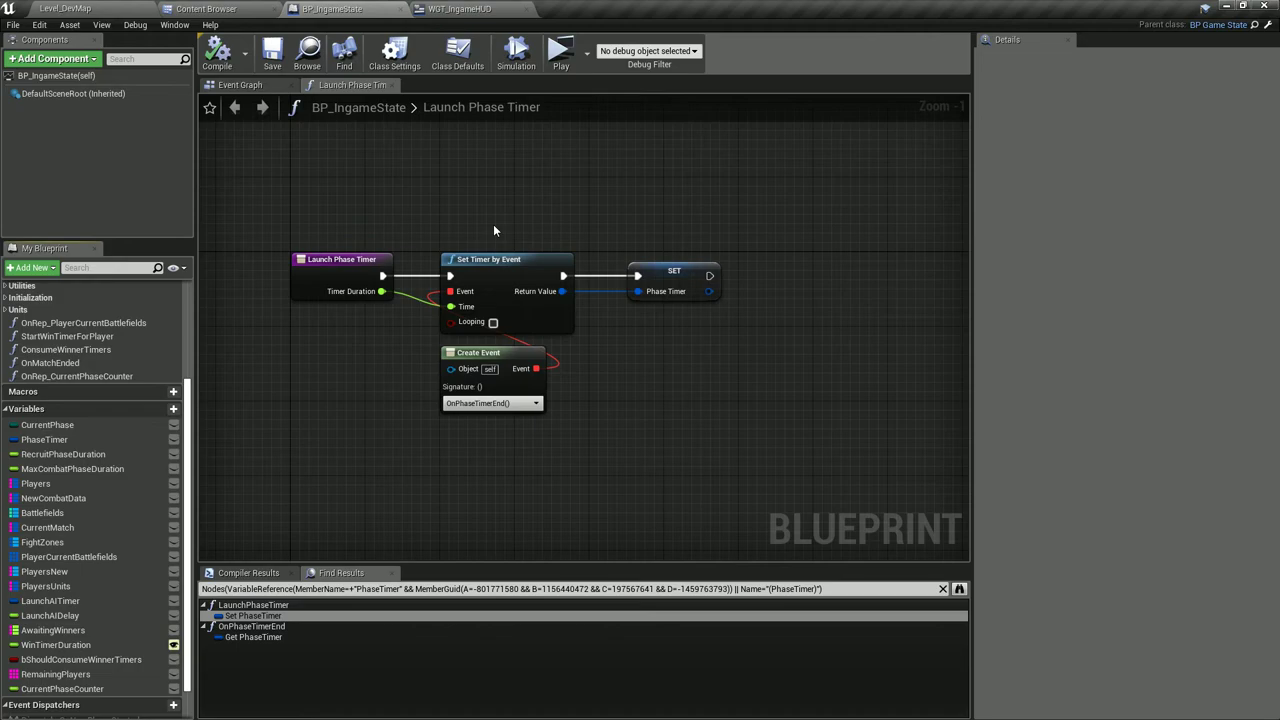
Box-select the Launch Phase Timer, timer and SET nodes to review their layout.
scroll(165, 330, up, 5)
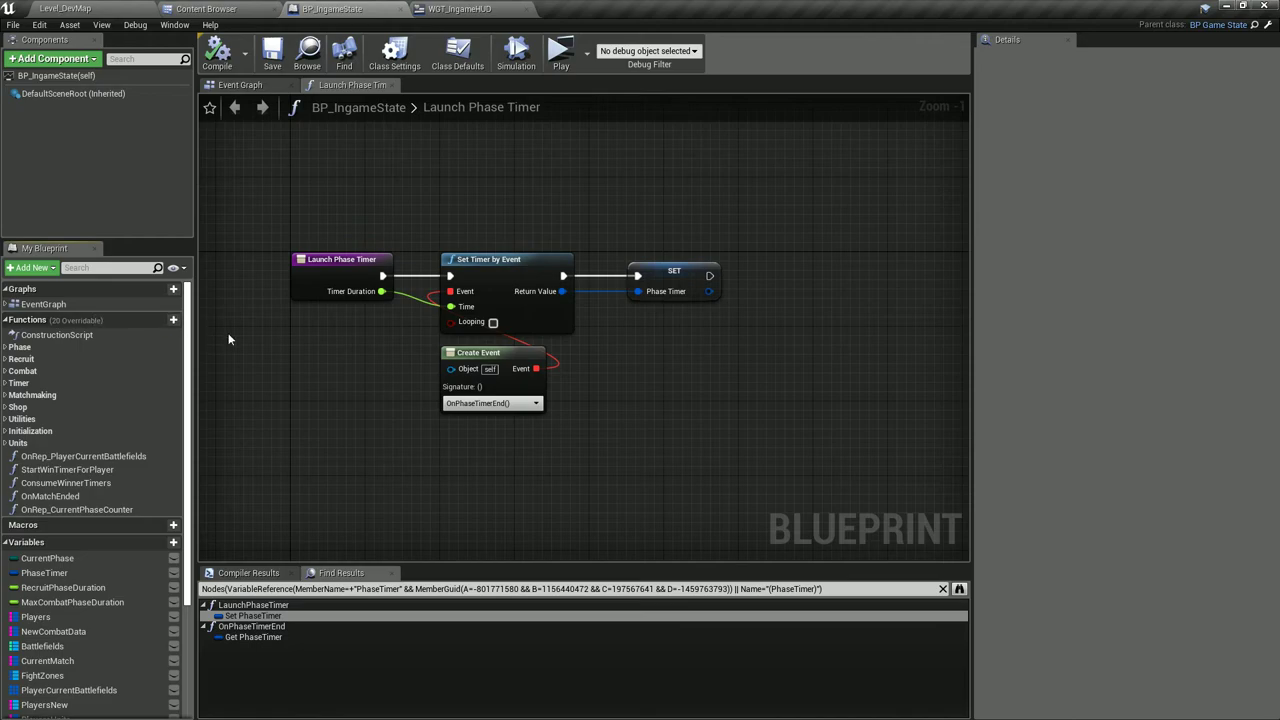
drag(727, 225, 480, 343)
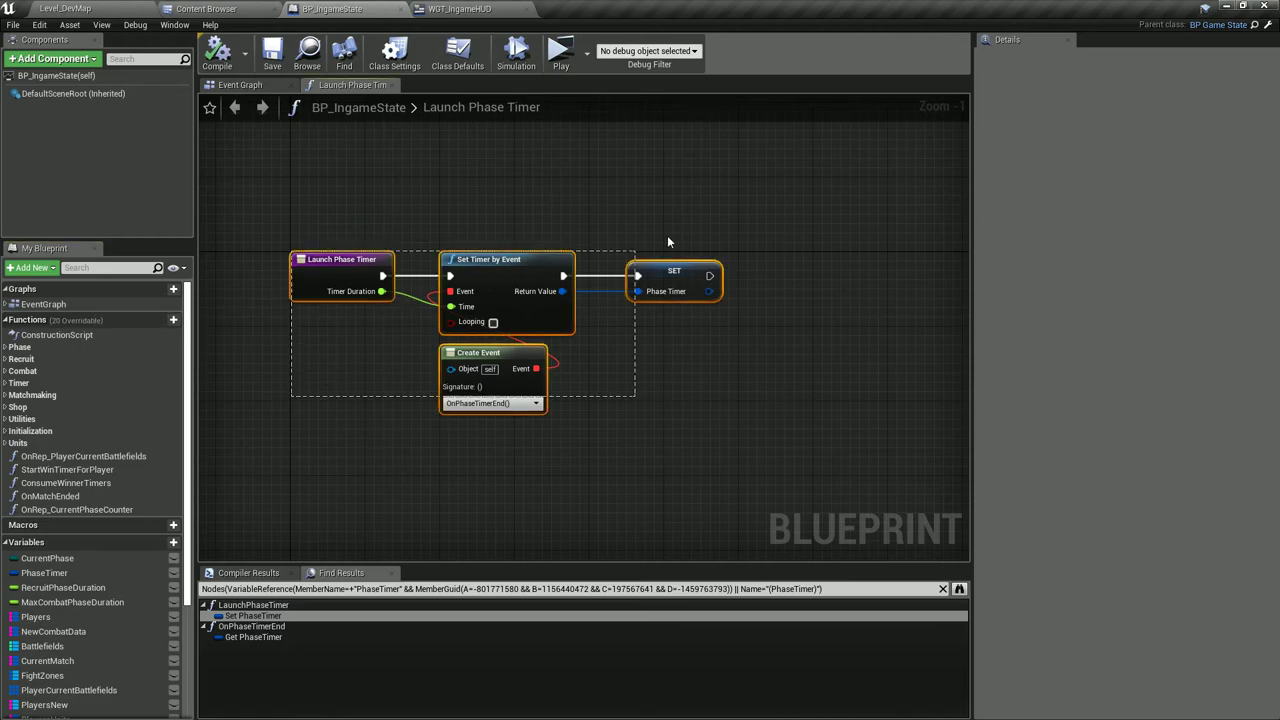
click(247, 420)
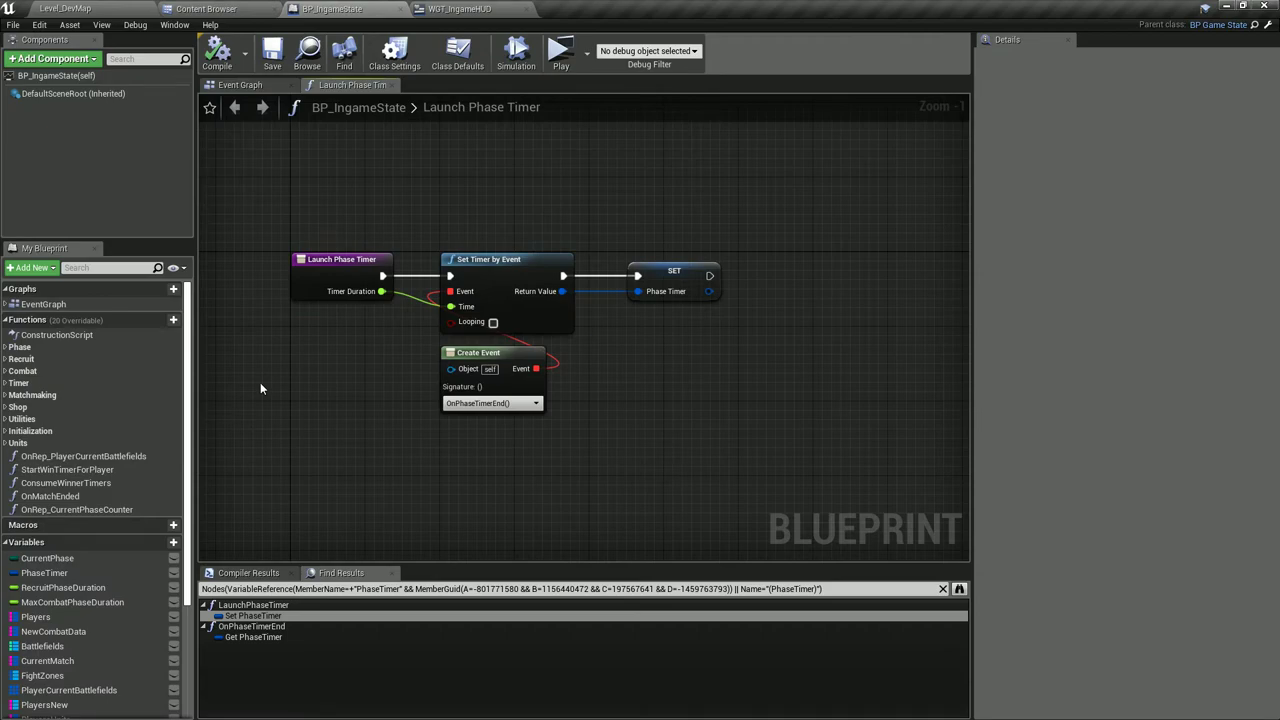
drag(308, 410, 658, 211)
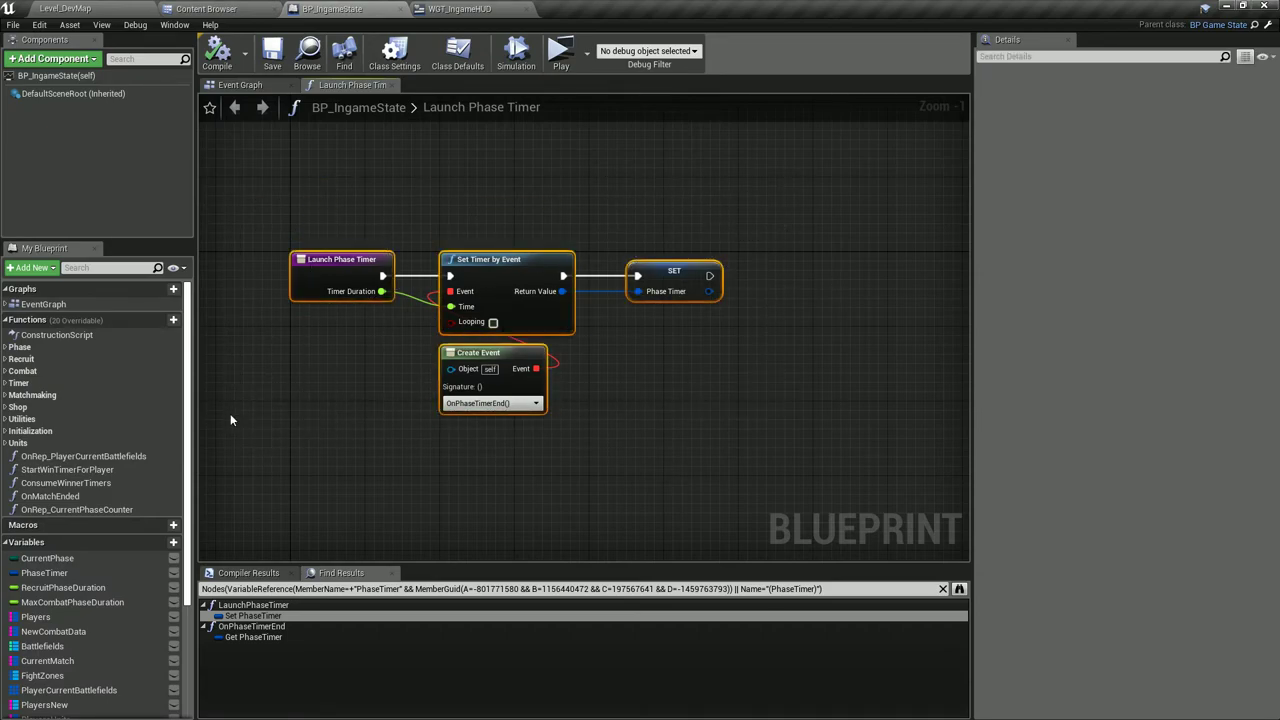
click(577, 259)
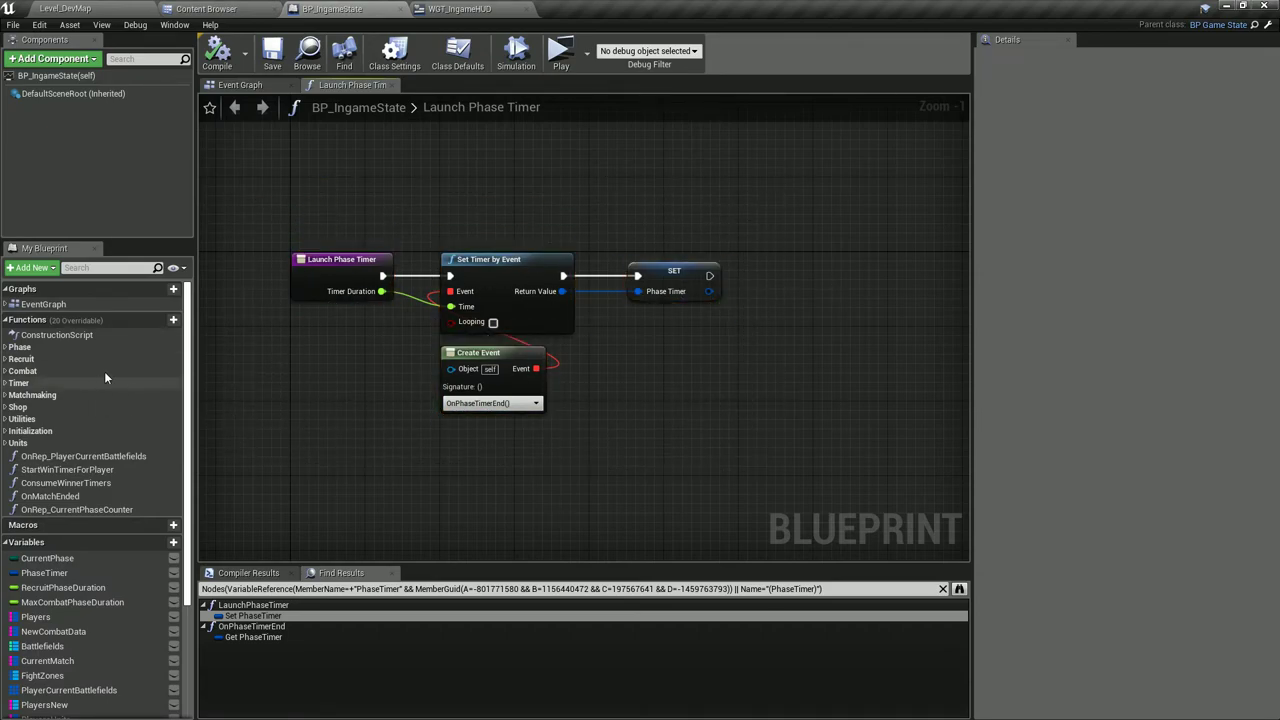
scroll(82, 422, down, 5)
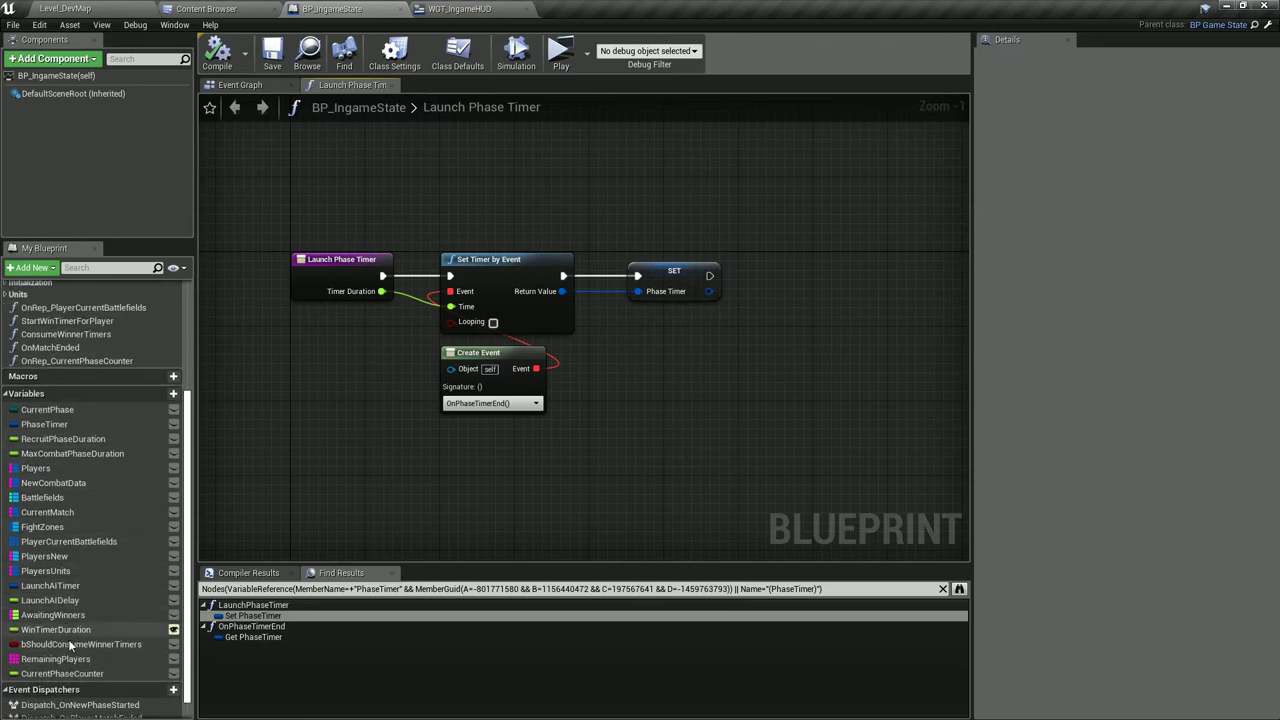
scroll(68, 639, up, 3)
scroll(68, 639, up, 2)
drag(300, 166, 726, 424)
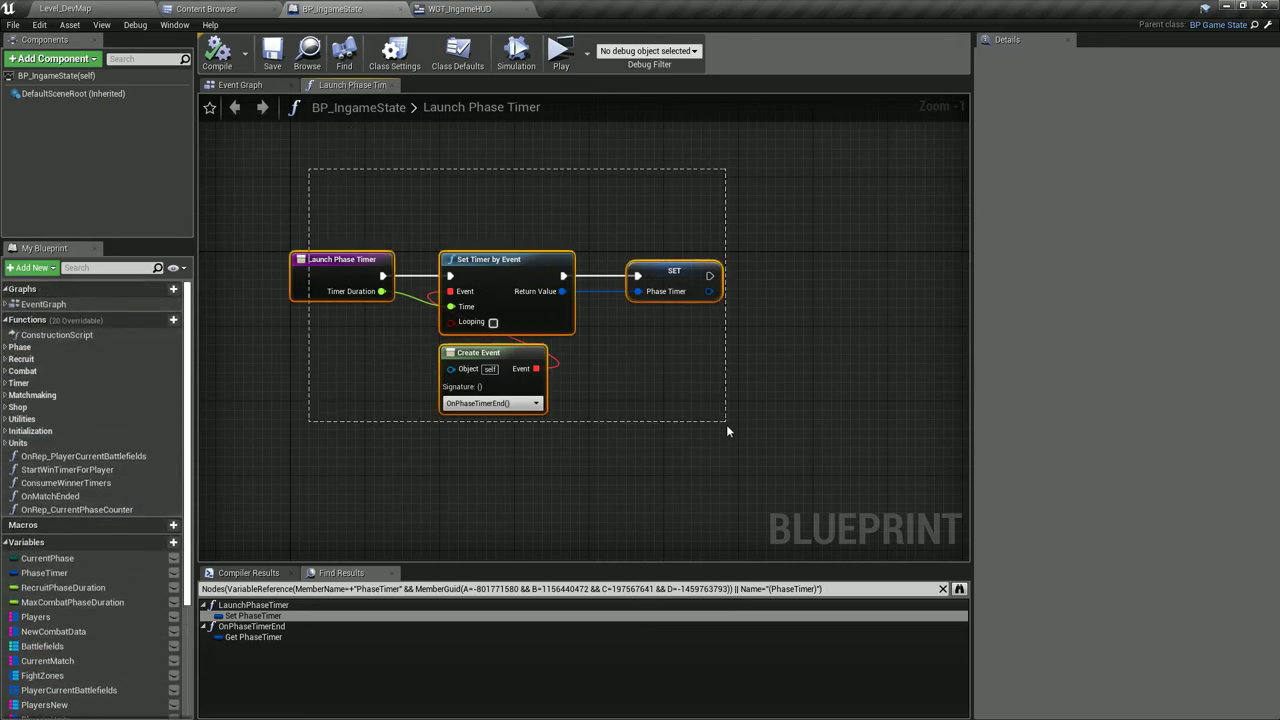
click(267, 391)
click(340, 262)
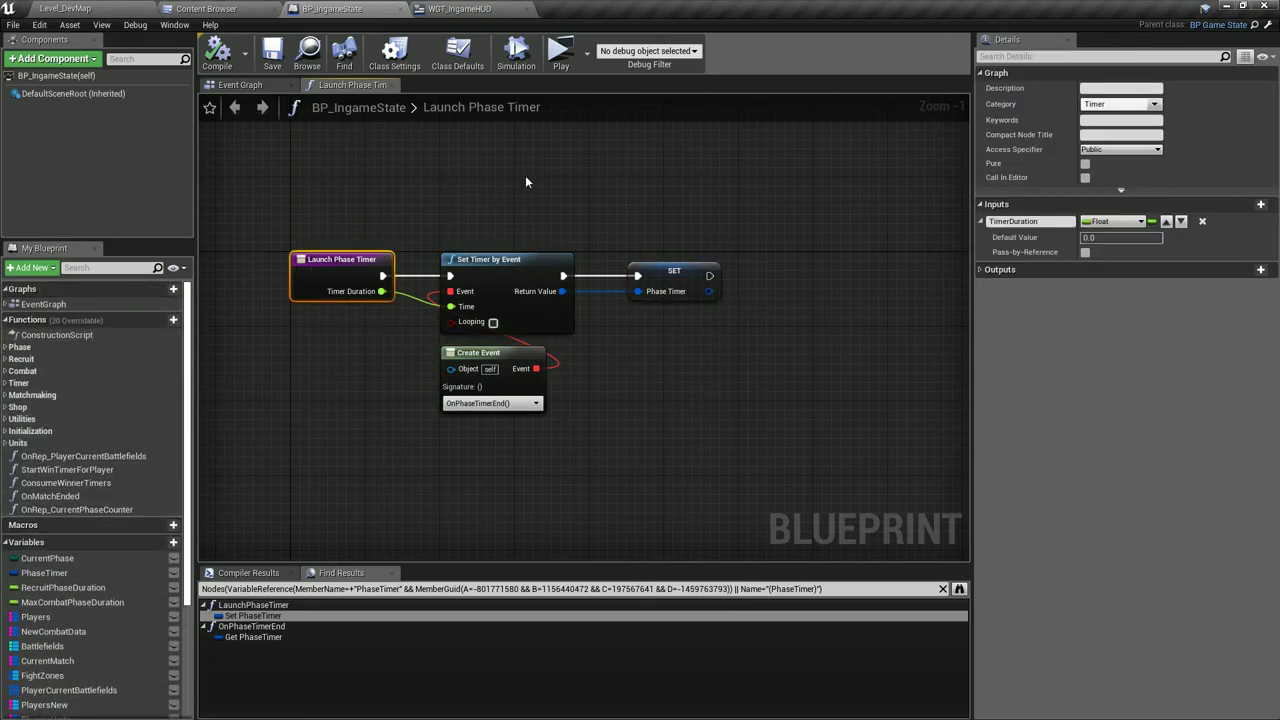
click(284, 181)
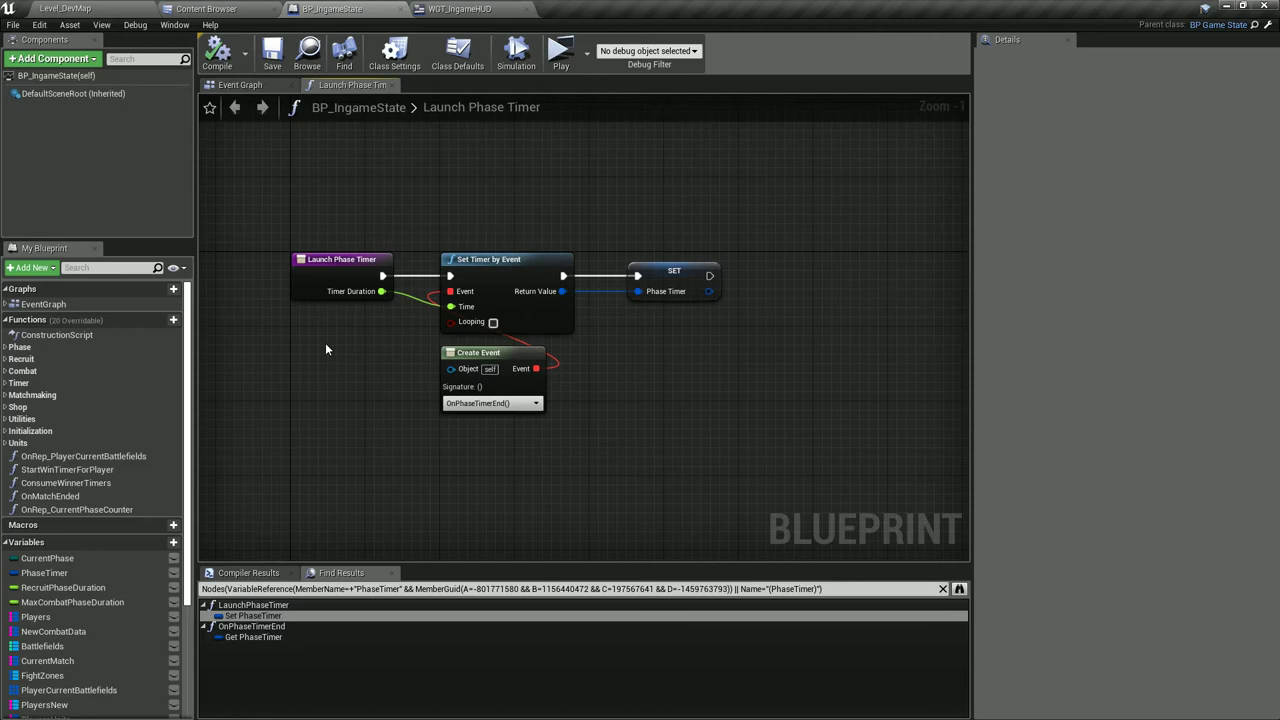
Add a new function named DecreasePhaseTimer to BP_IngameState.
mouse_move(172, 322)
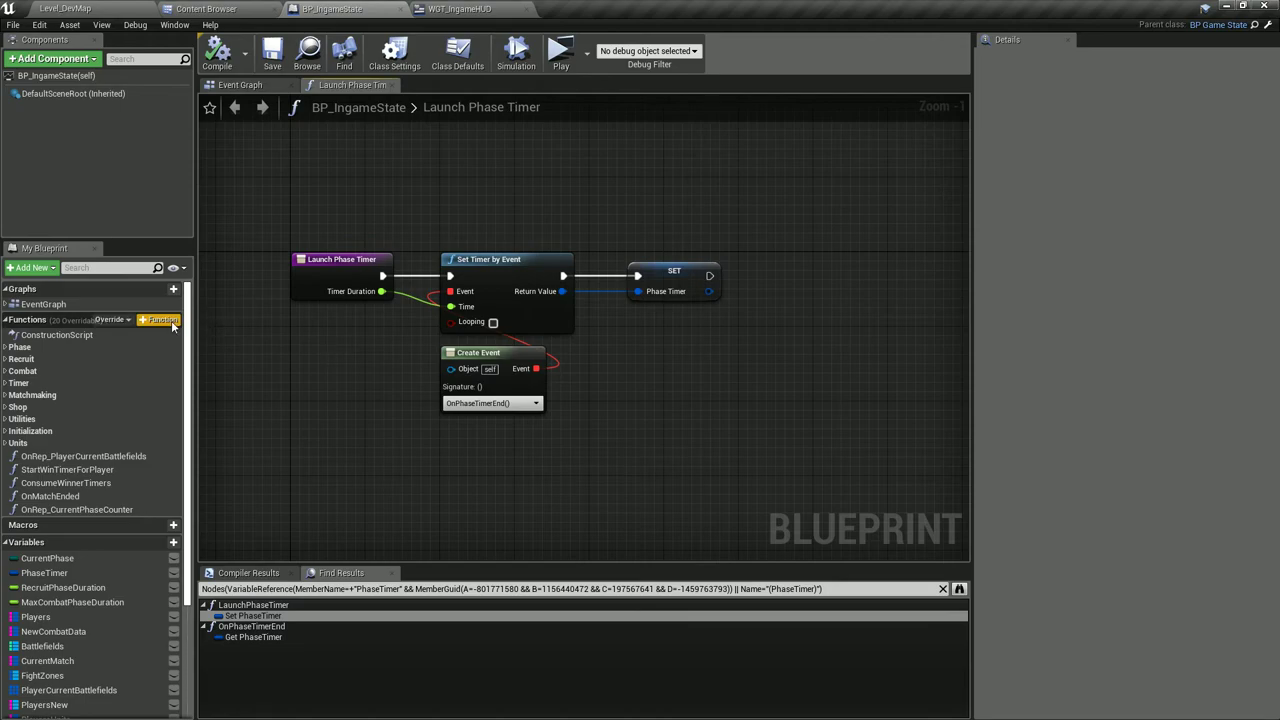
click(172, 321)
text(DecreaseCountdown)
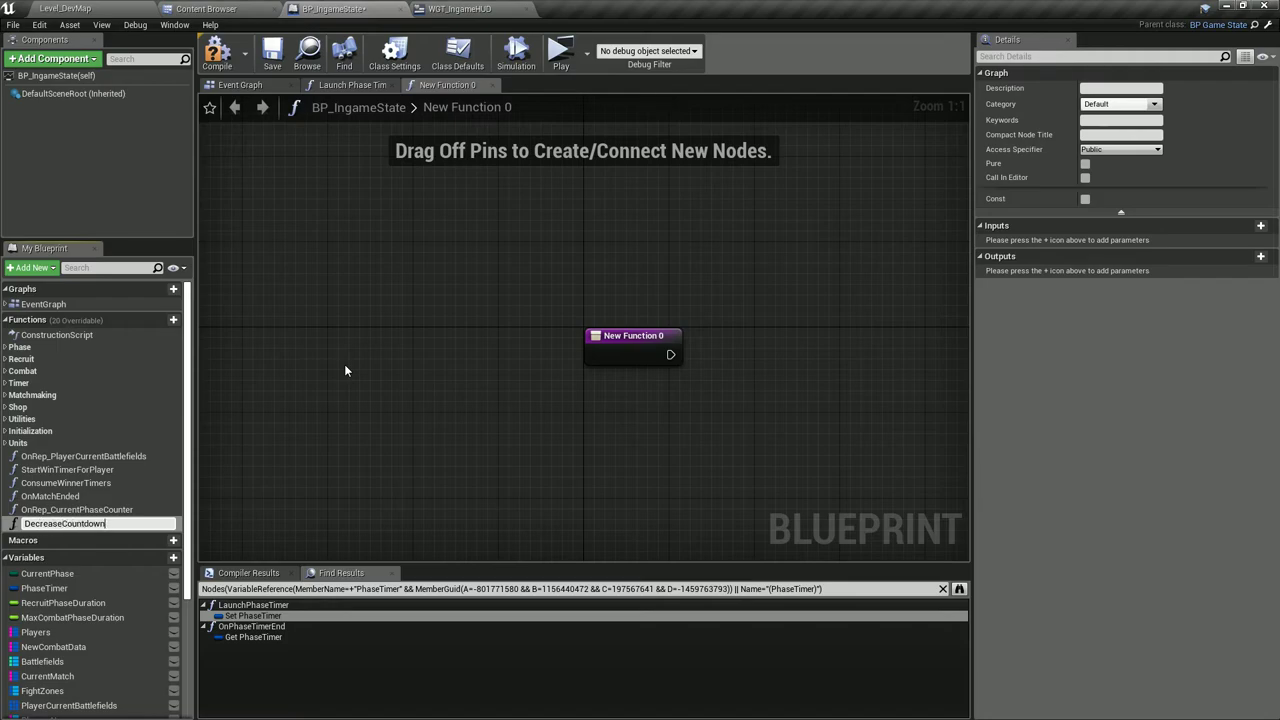
key(BackSpace)
key(BackSpace)
key(BackSpace)
text(D)
text(mer)
key(Return)
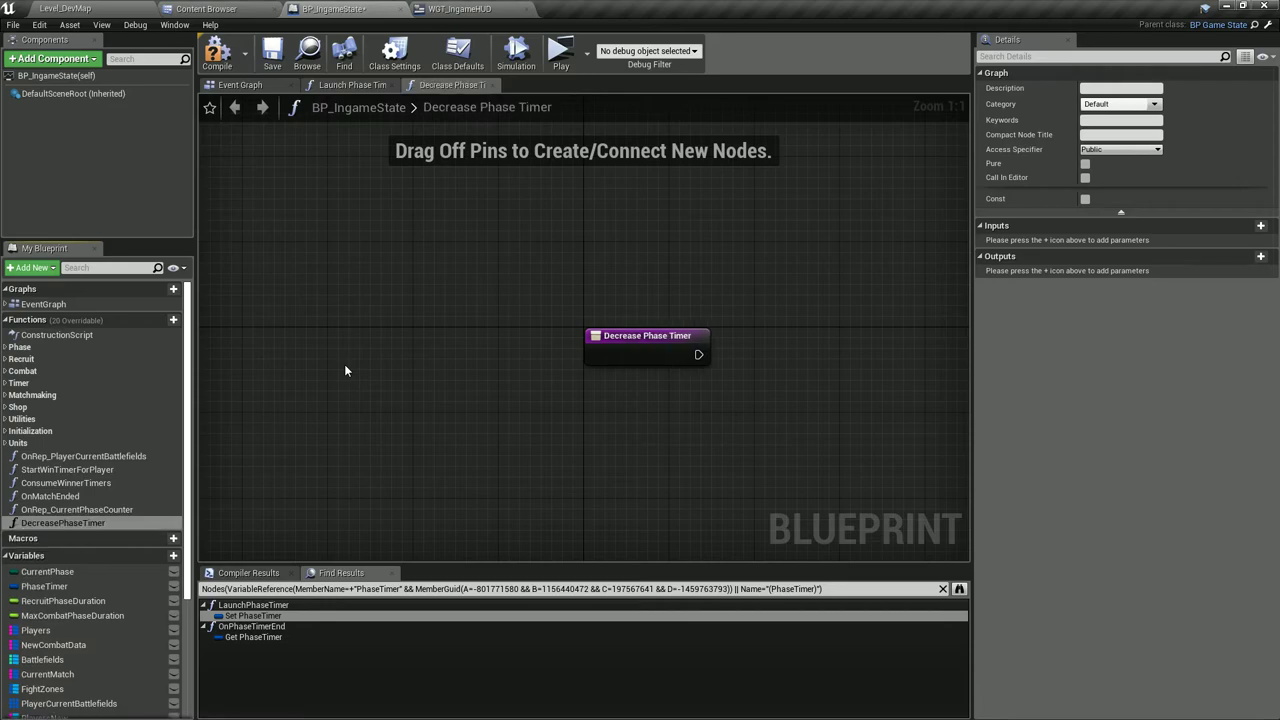
Place a CurrentPhaseCounter getter in its graph and drag a wire off its pin.
scroll(106, 604, down, 5)
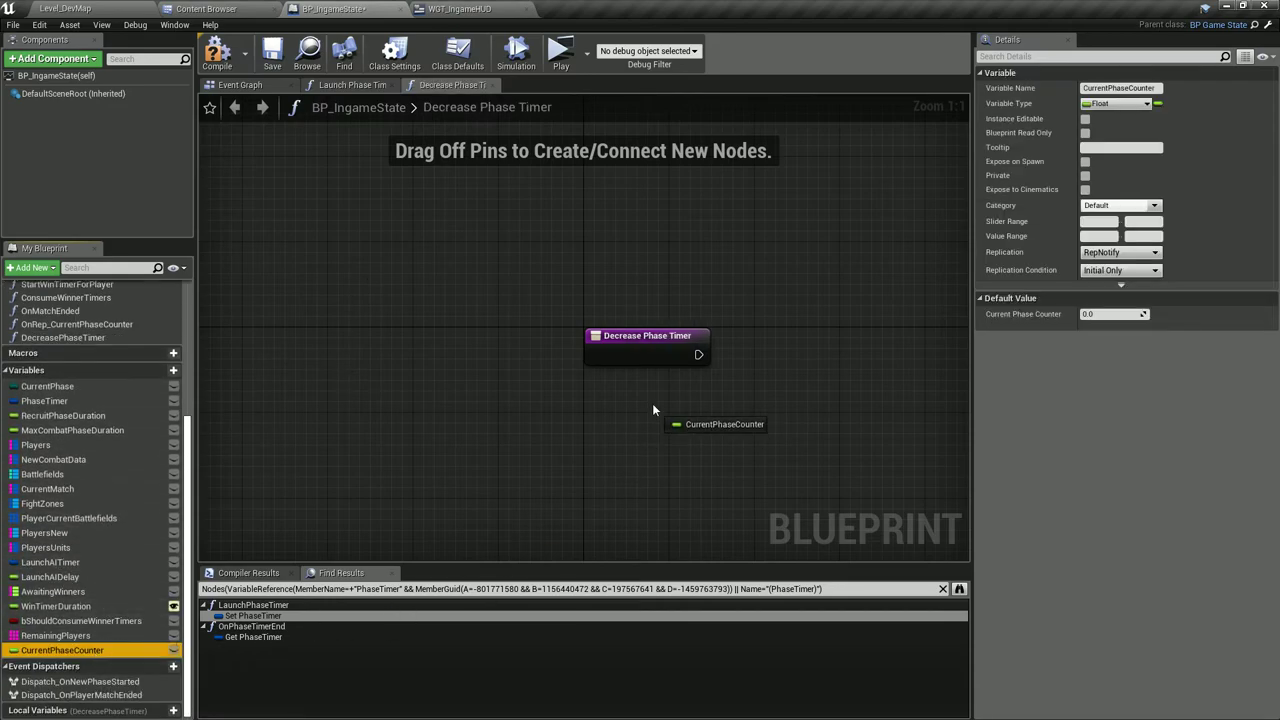
ctrl+drag(94, 653, 686, 423)
drag(604, 419, 692, 372)
Add a Decrement Float node on Current Phase Counter, wired from the function entry.
text(--)
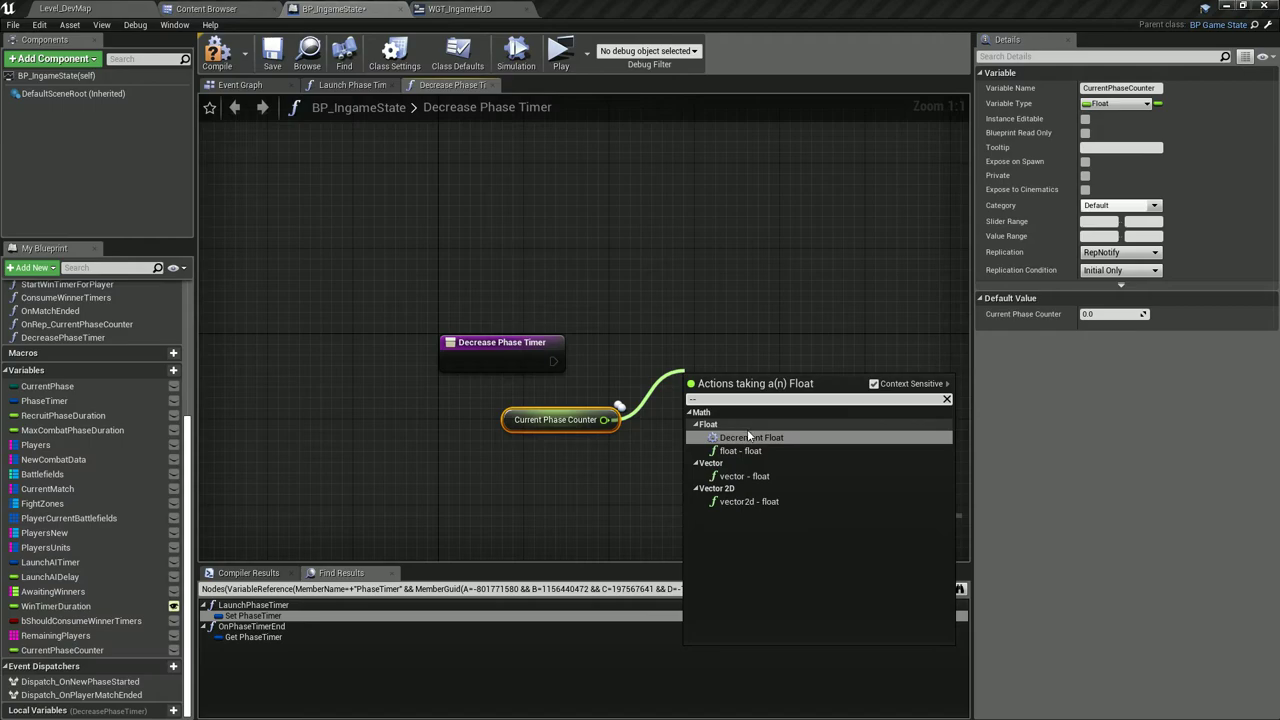
click(750, 437)
mouse_move(553, 362)
mouse_down()
mouse_move(684, 367)
mouse_move(650, 361)
mouse_up()
click(318, 401)
Duplicate the DecreasePhaseTimer function, then delete the copy again.
scroll(110, 405, up, 2)
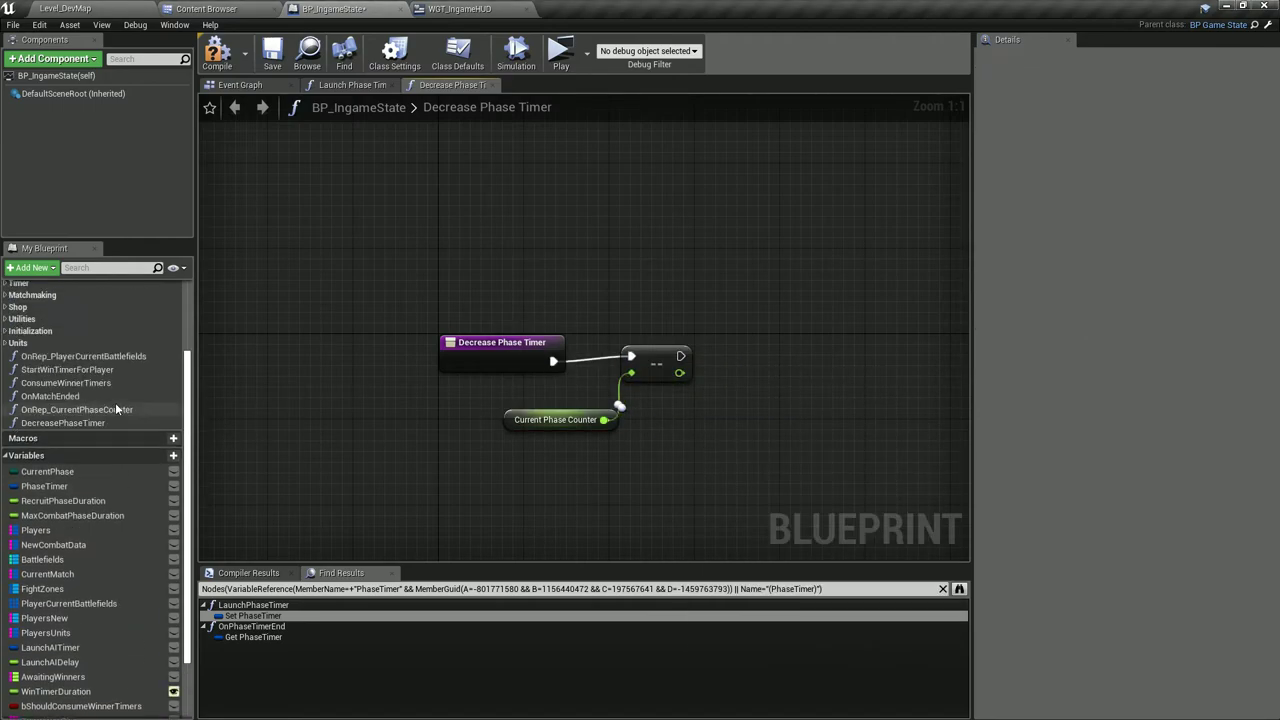
right_click(107, 423)
click(150, 490)
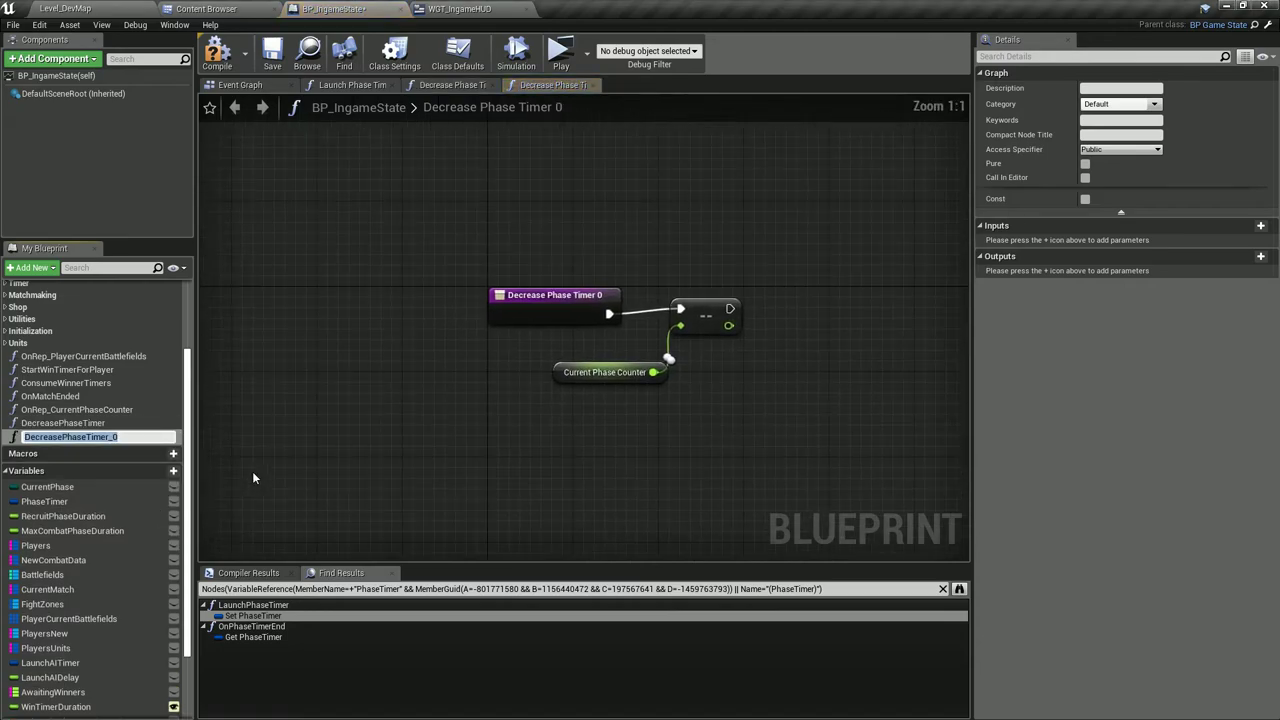
text(OnPha)
key(Return)
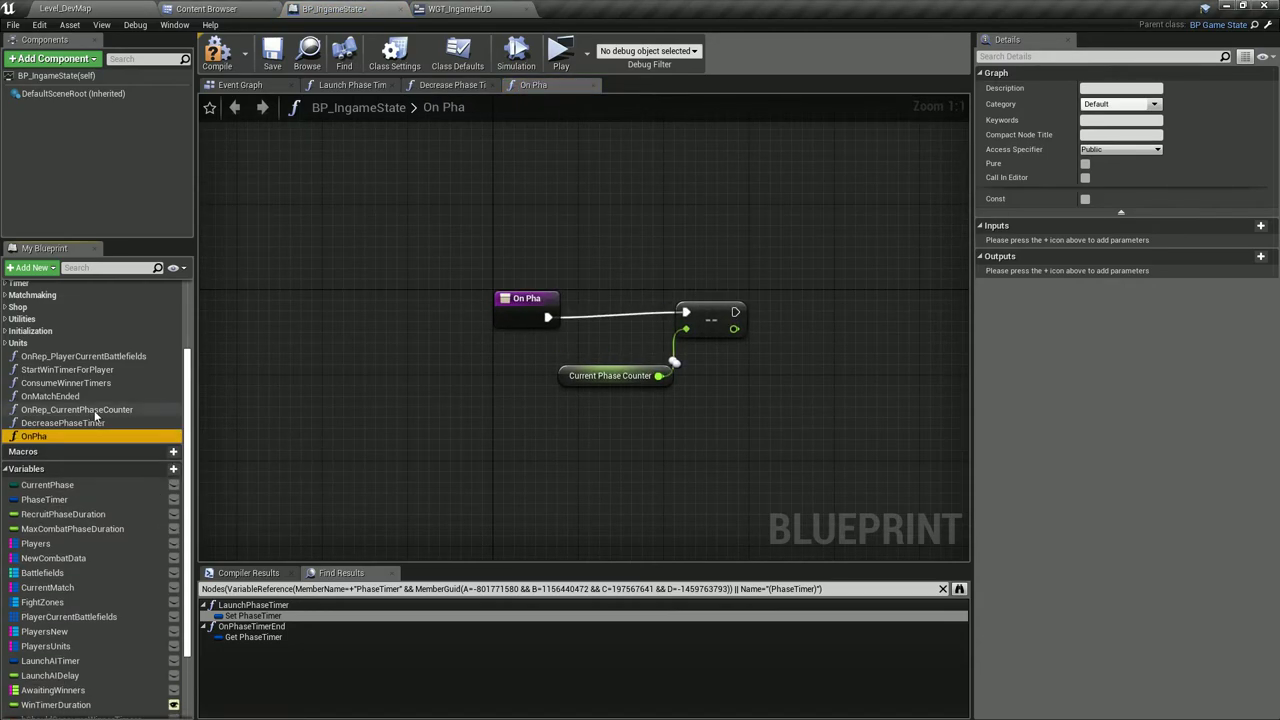
key(Delete)
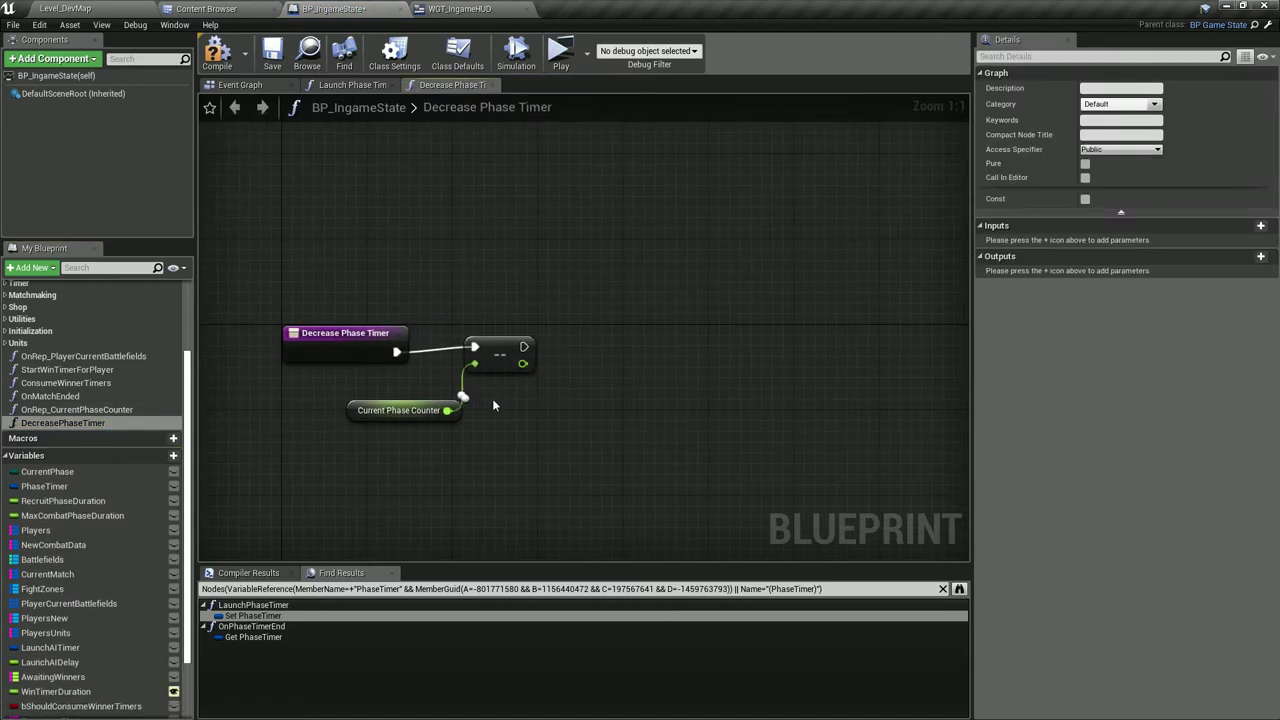
Test Current Phase Counter with == into a Branch whose True path calls On Phase Timer End.
drag(447, 410, 598, 426)
text(==)
click(672, 476)
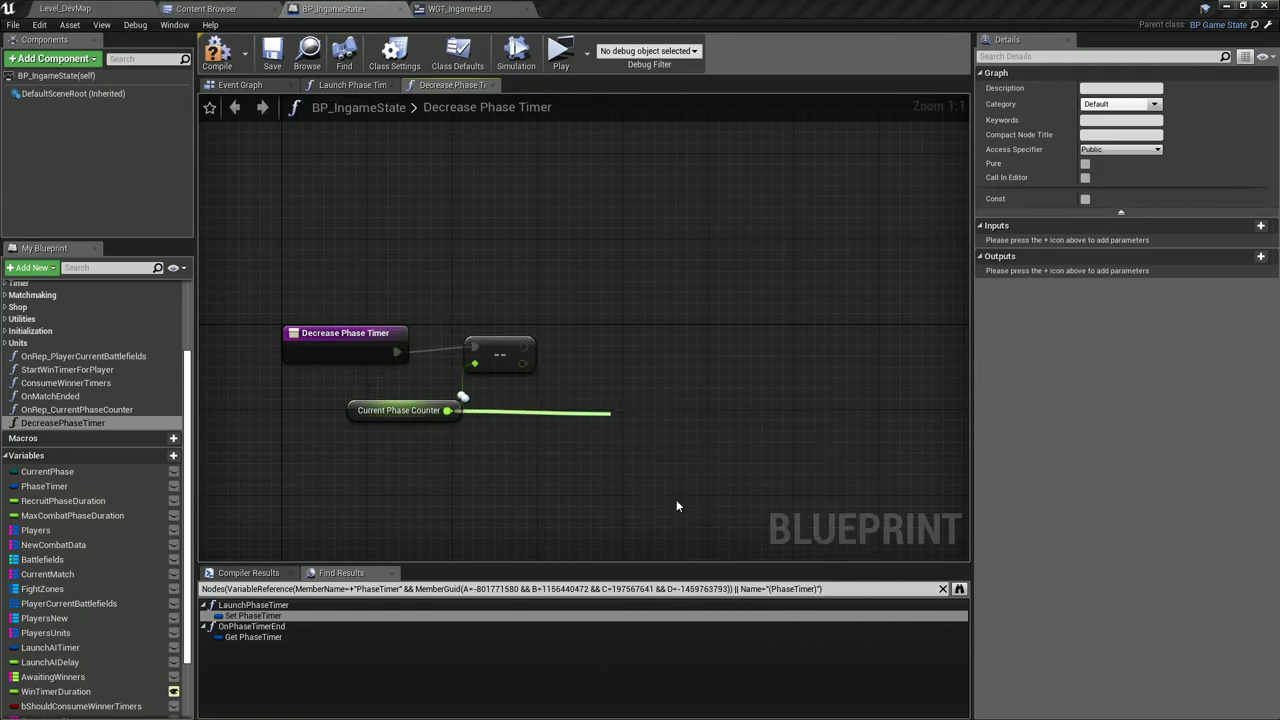
click(625, 330)
mouse_move(525, 347)
mouse_down()
mouse_move(630, 352)
mouse_move(686, 430)
mouse_up()
drag(715, 351, 828, 300)
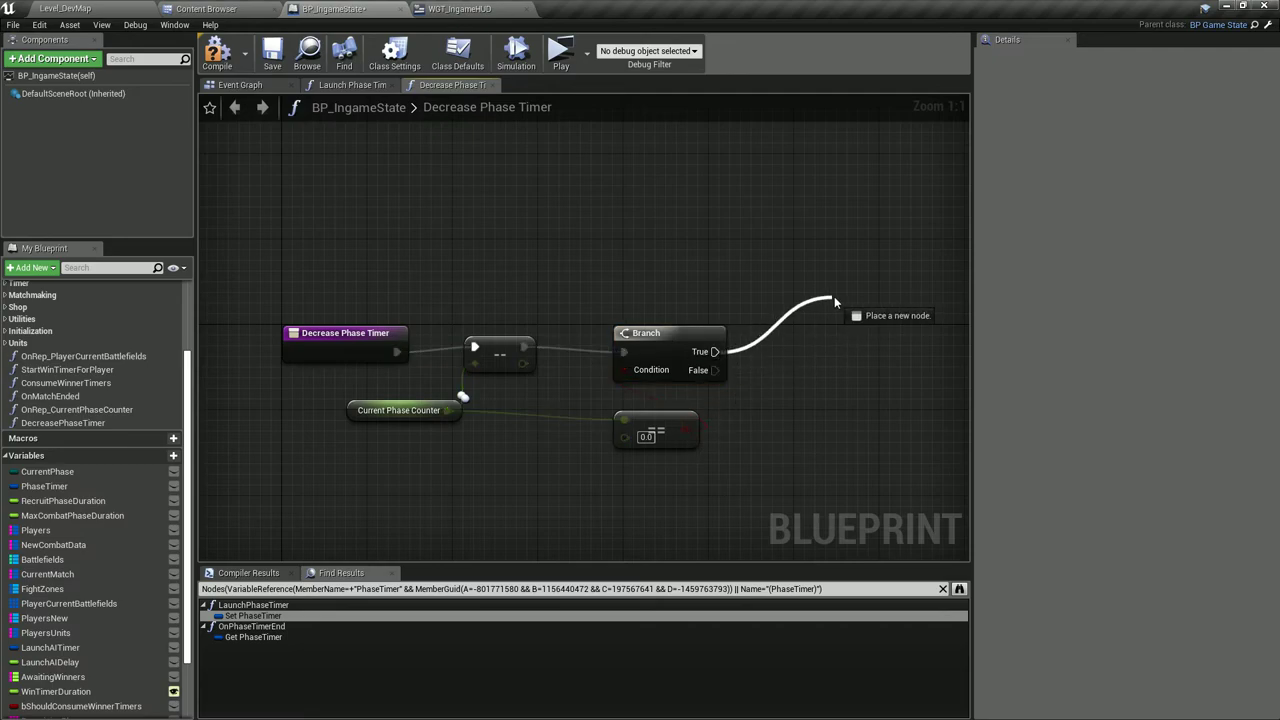
text(on phase timer)
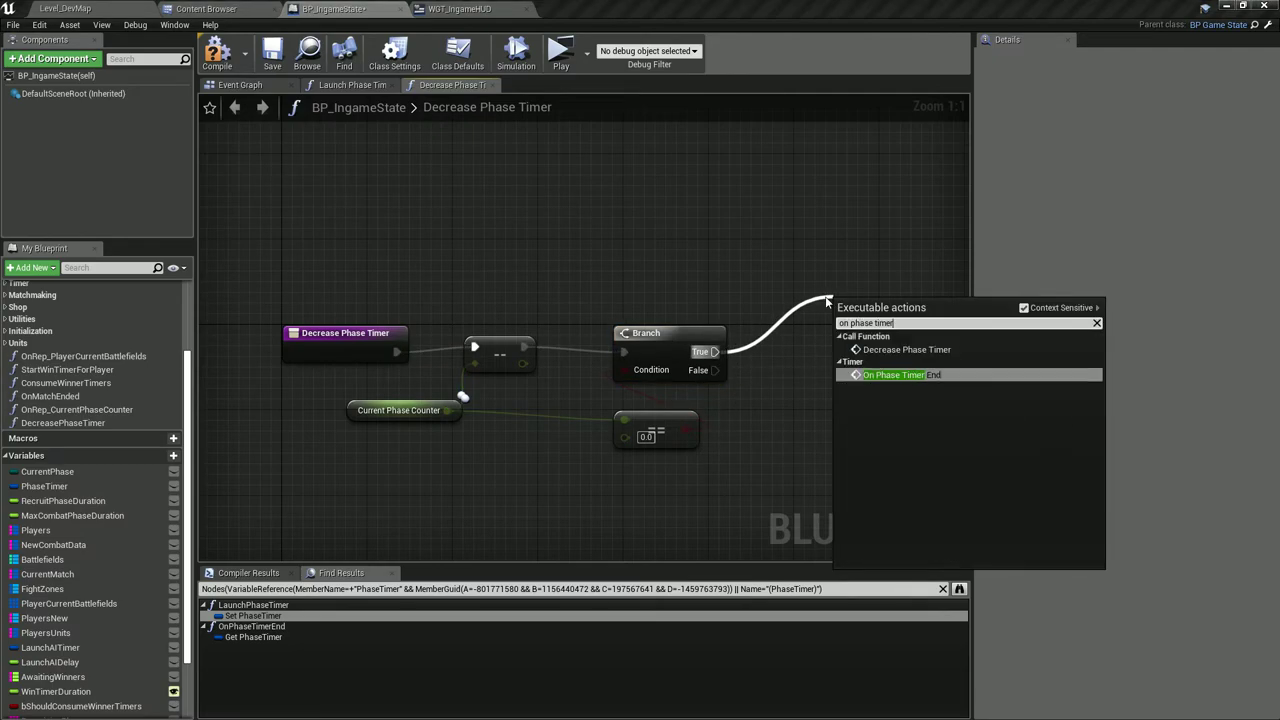
key(Return)
click(732, 417)
right_drag(732, 417, 693, 395)
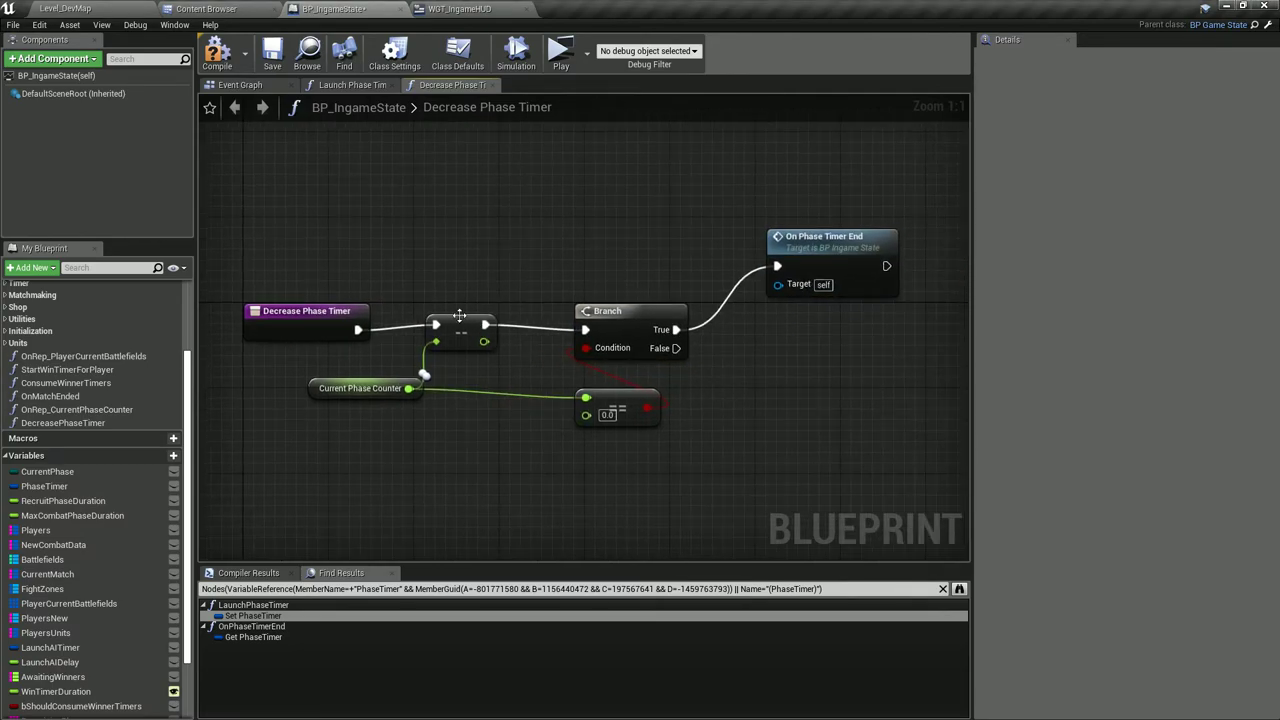
drag(459, 316, 479, 323)
On the False path, add Set Timer by Event with a Create Event bound to DecreasePhaseTimer.
drag(676, 348, 797, 421)
text(se)
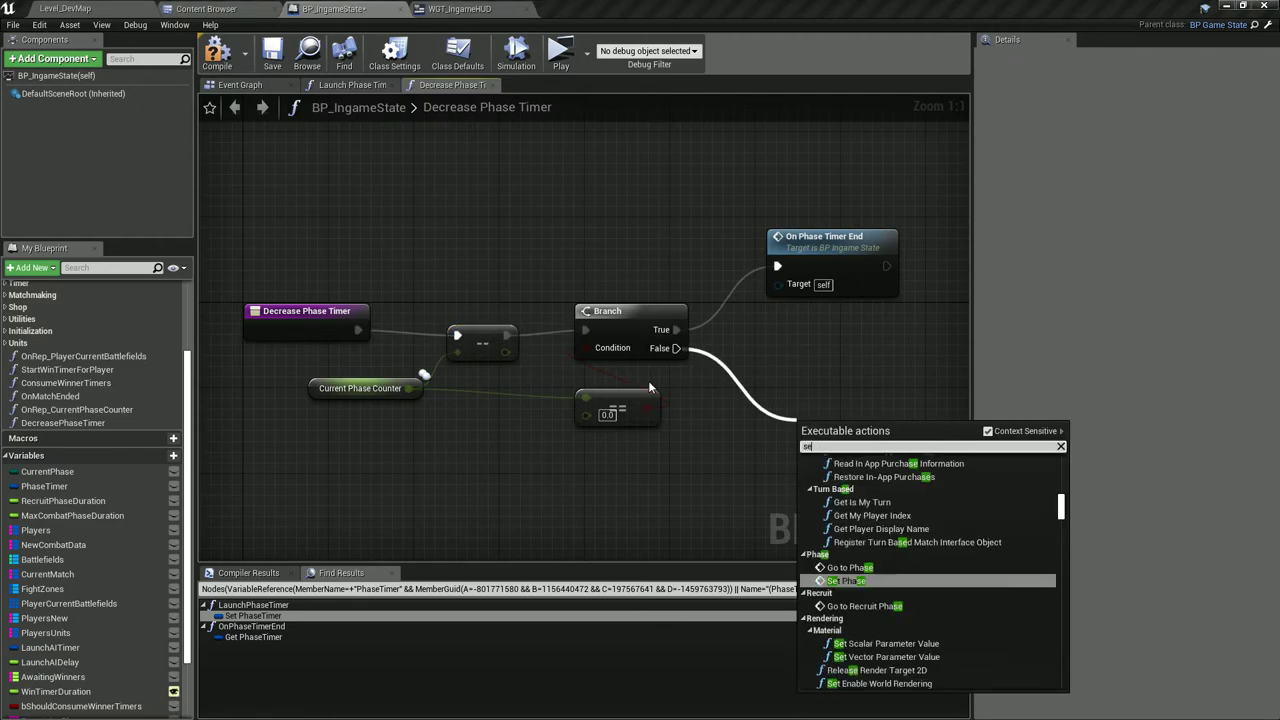
text(t timer by e)
key(Return)
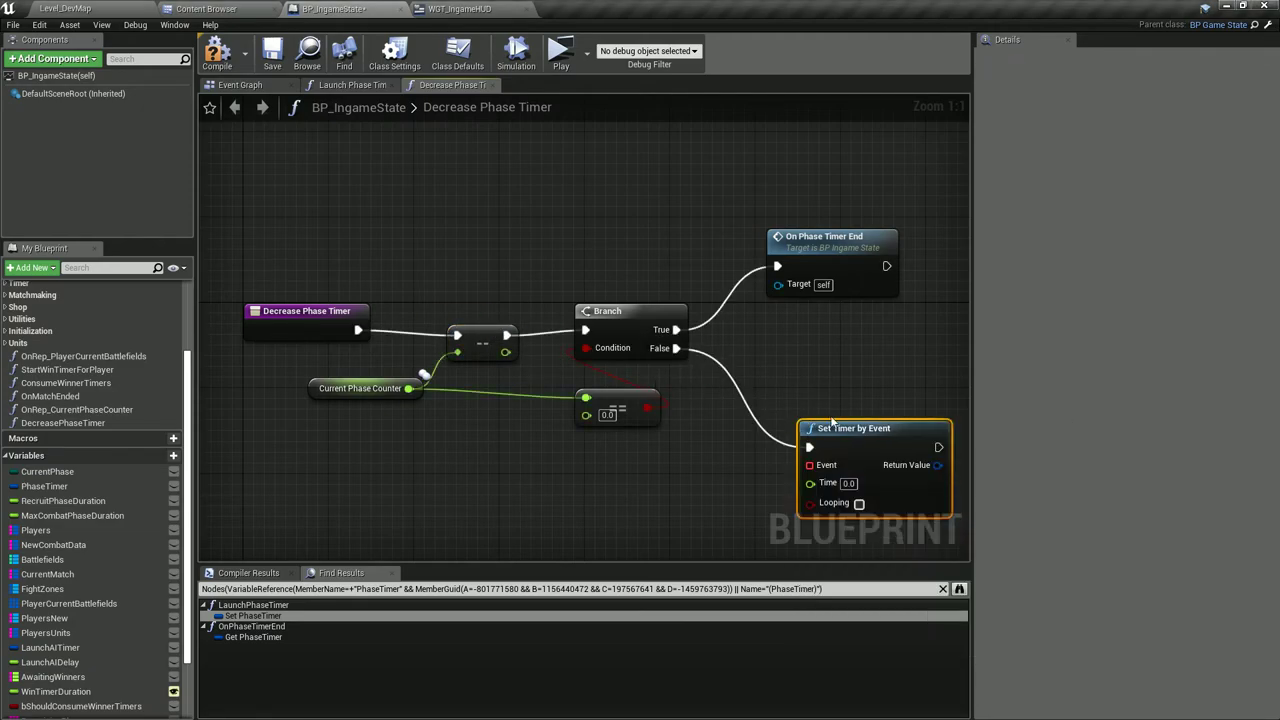
drag(809, 465, 738, 497)
text(cre)
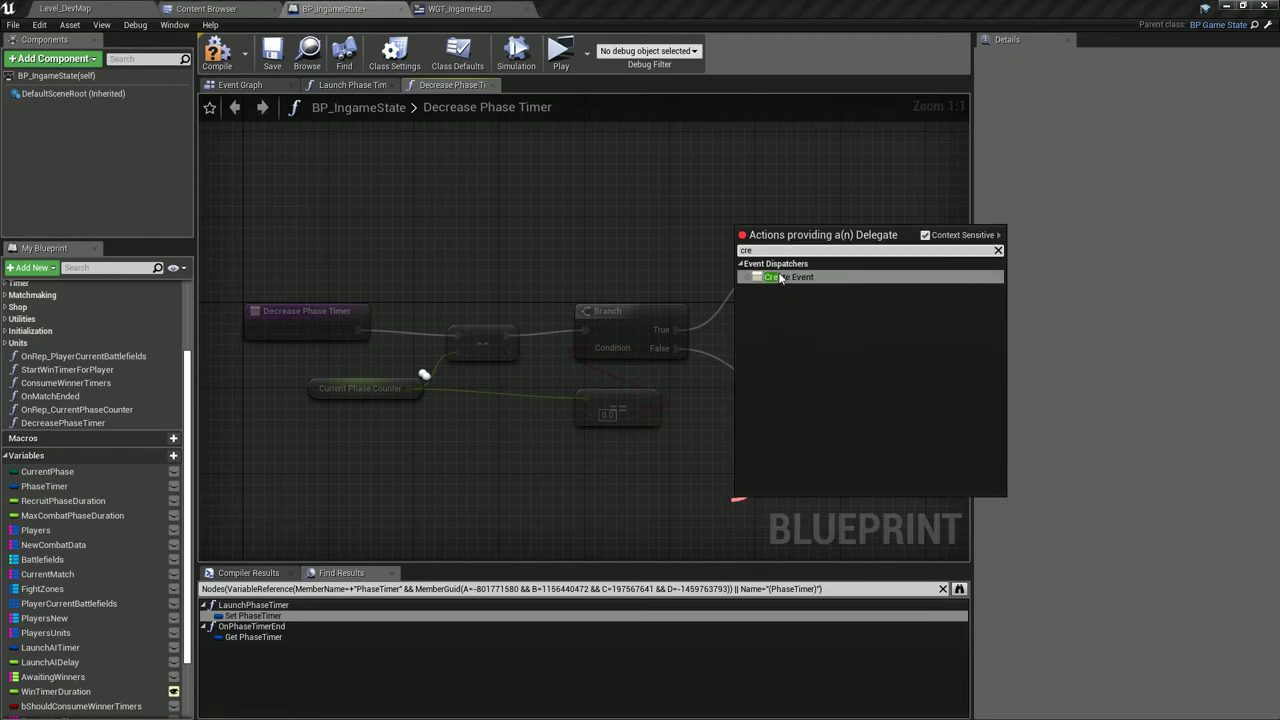
click(781, 278)
click(790, 475)
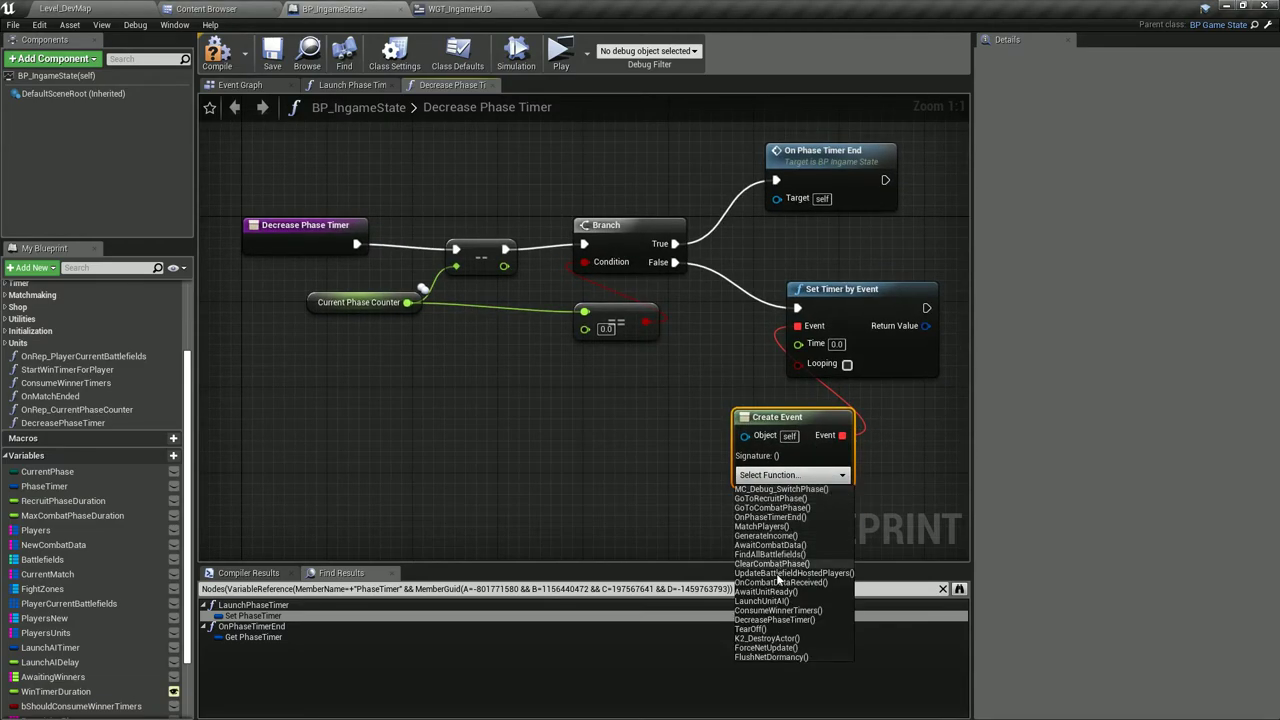
click(775, 619)
drag(780, 417, 844, 395)
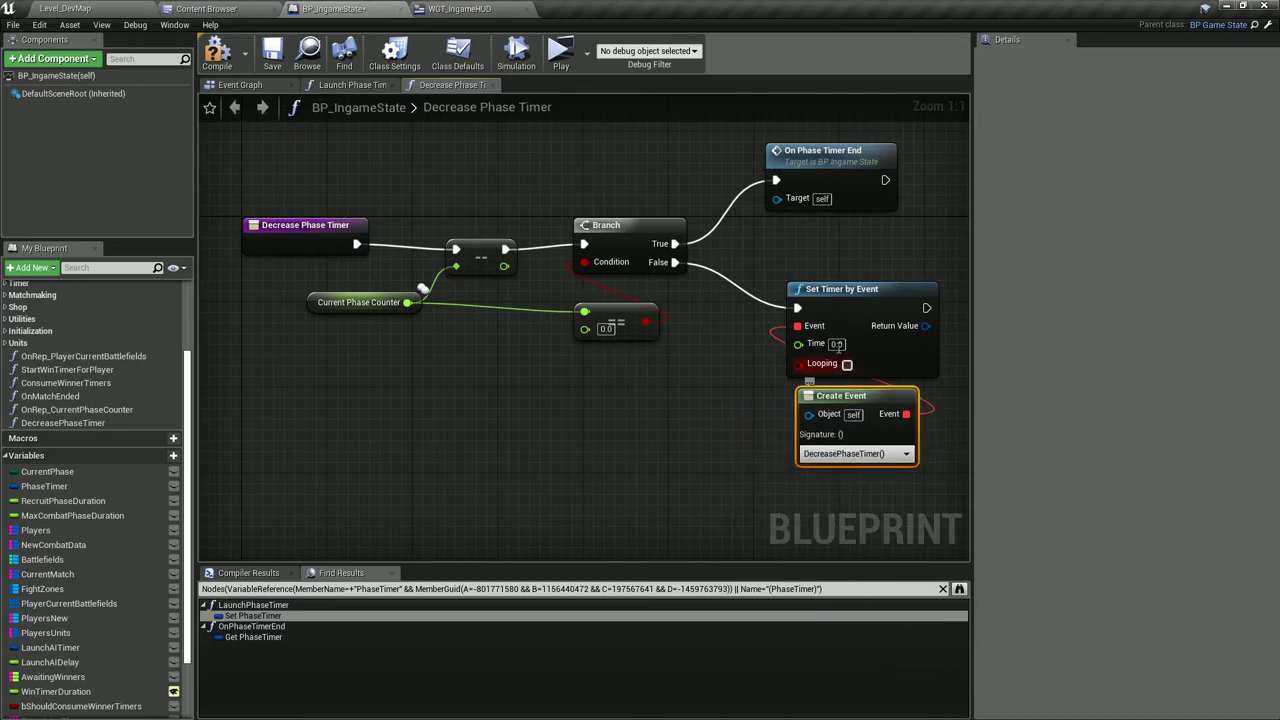
Set the timer's Time to 1.0, then compile and save the Blueprint.
click(837, 344)
click(689, 483)
mouse_move(689, 483)
right_down()
mouse_move(747, 428)
mouse_move(584, 402)
right_up()
key(ctrl+s)
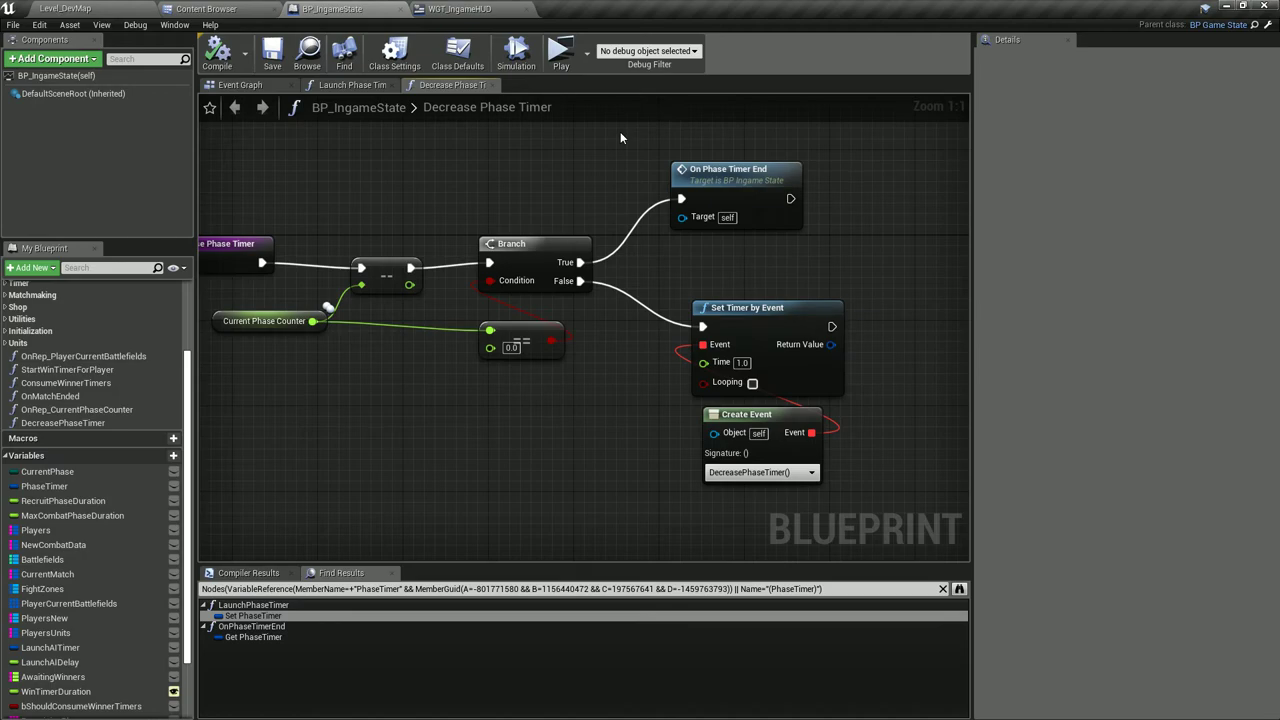
right_drag(460, 280, 755, 299)
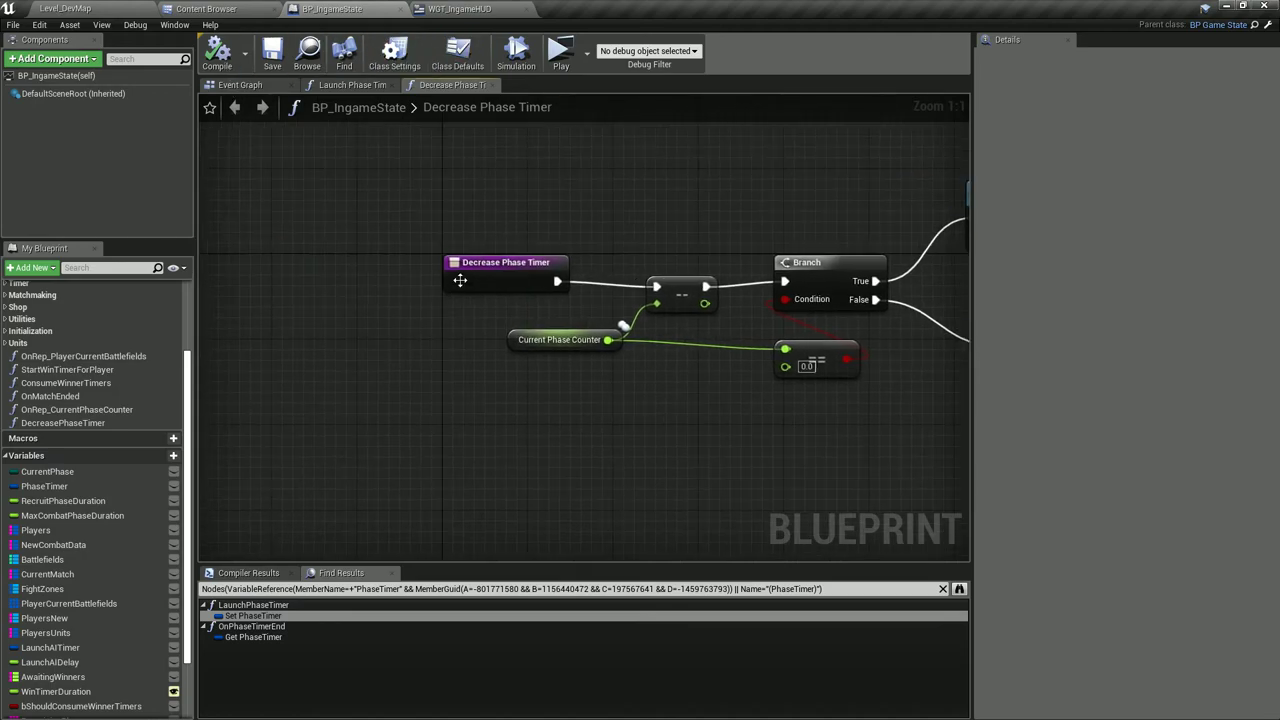
scroll(75, 357, up, 3)
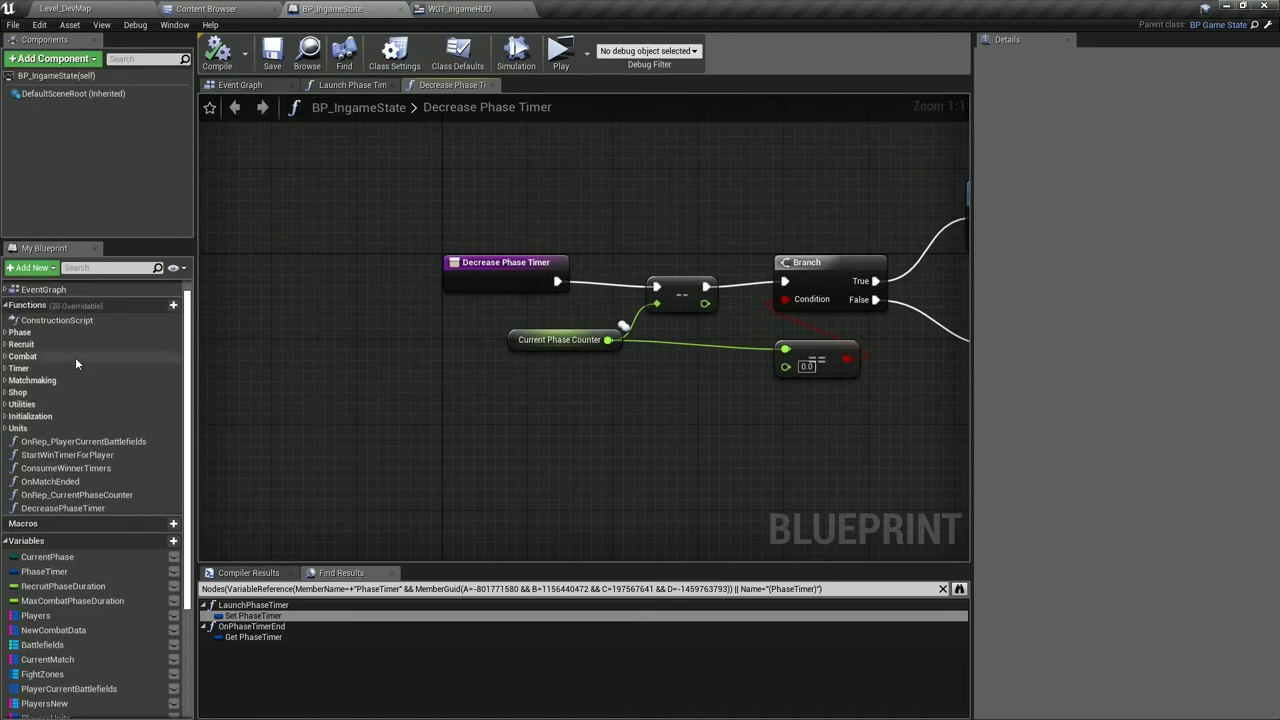
In Launch Phase Timer, insert a SET Current Phase Counter from Timer Duration after the entry.
click(328, 84)
right_click(335, 268)
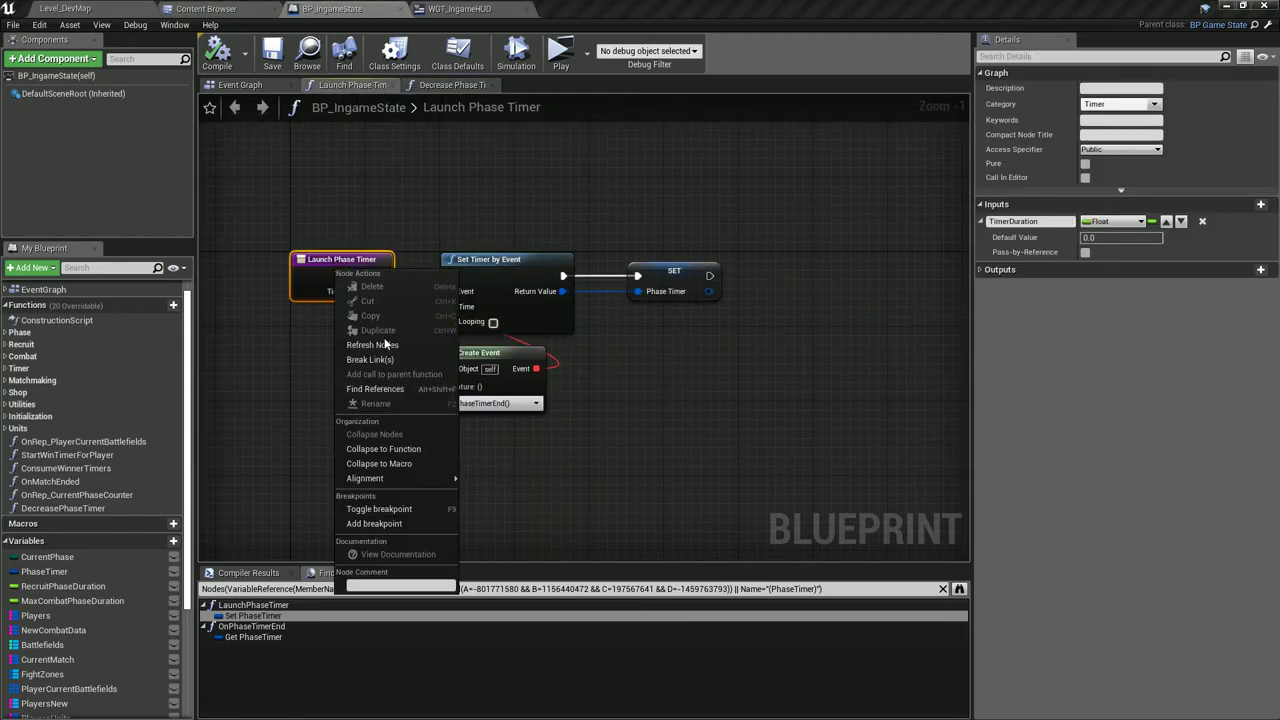
click(382, 239)
scroll(40, 607, down, 5)
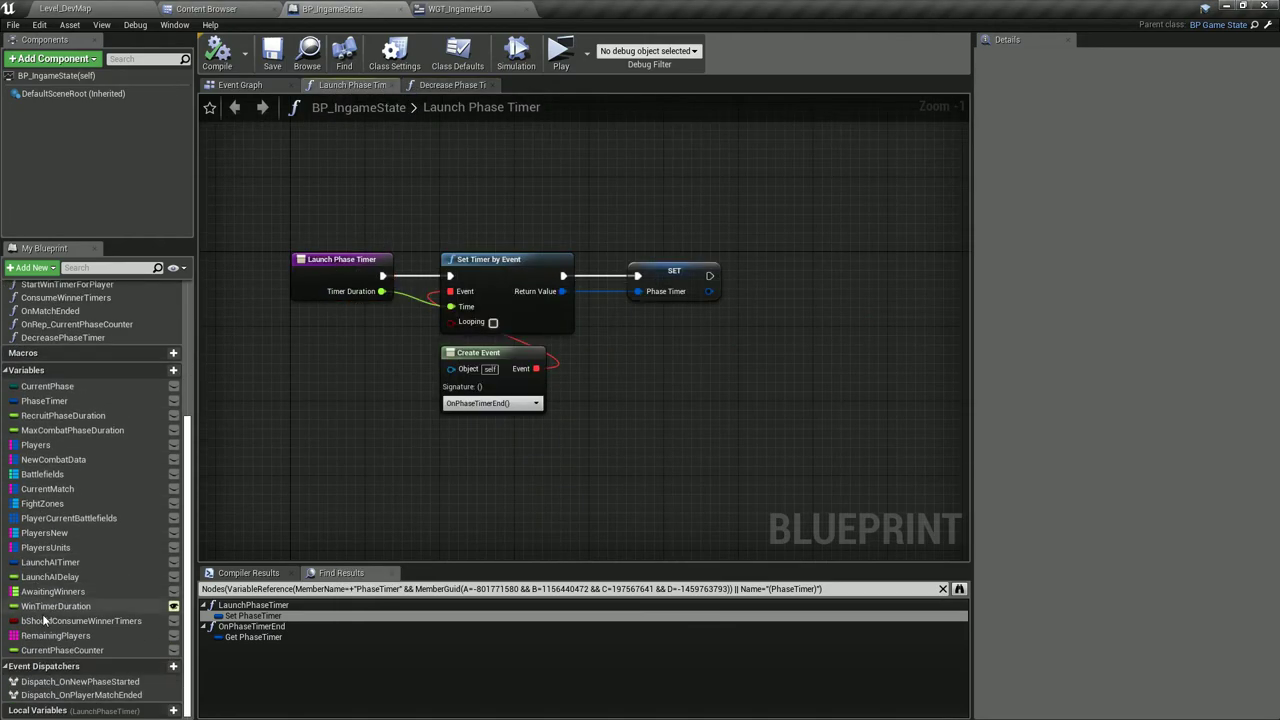
alt+drag(85, 650, 310, 385)
drag(469, 222, 712, 421)
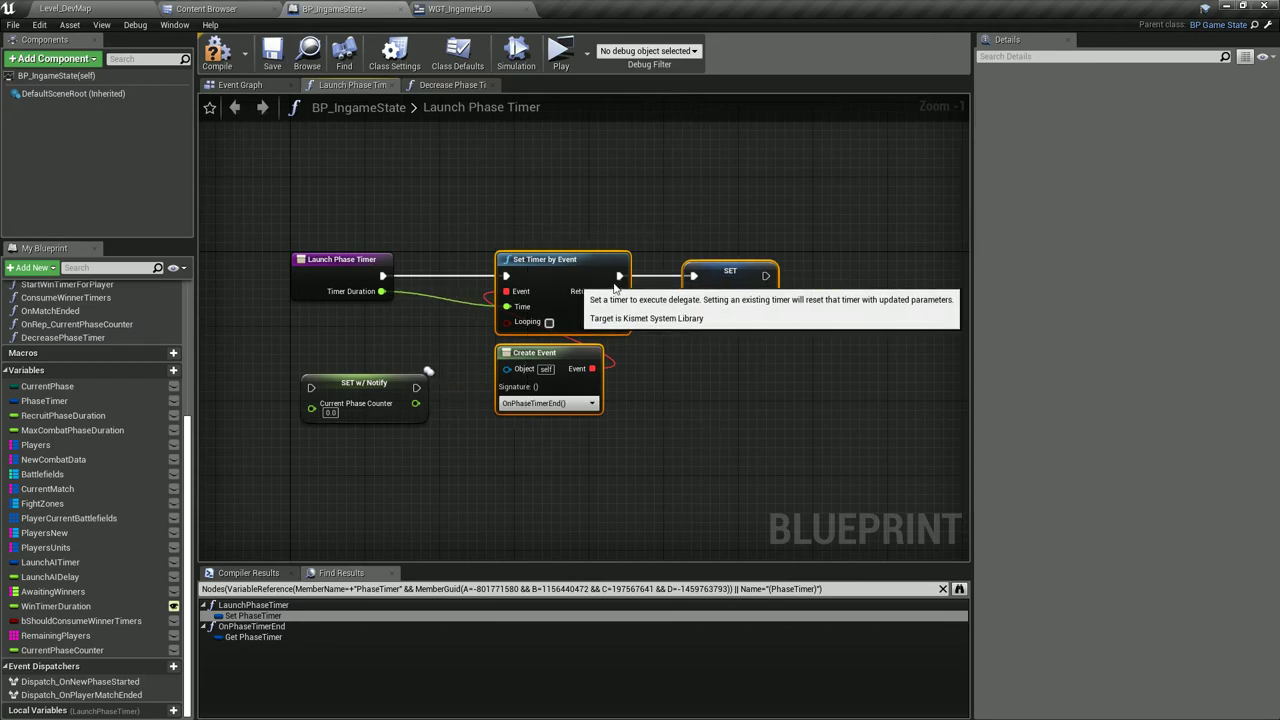
drag(530, 300, 680, 300)
mouse_move(388, 297)
mouse_down()
mouse_move(340, 297)
mouse_move(312, 406)
mouse_move(433, 272)
mouse_up()
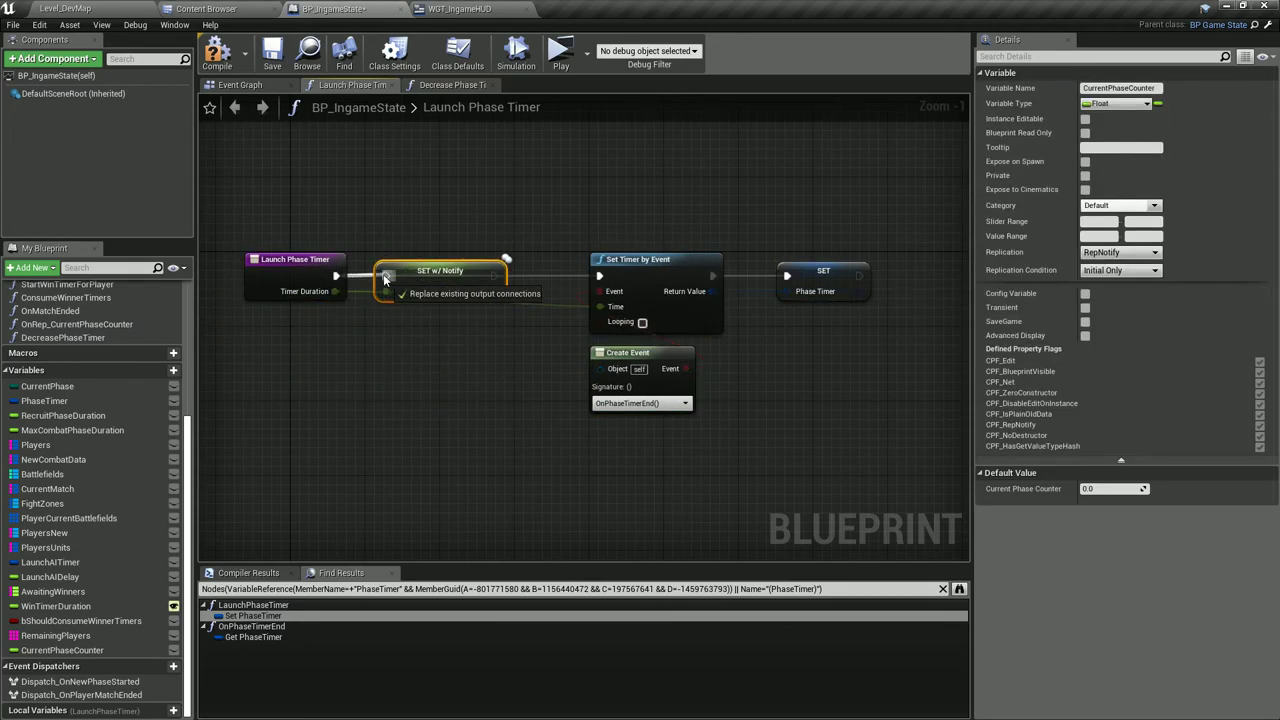
drag(340, 275, 385, 275)
Chain a new Set Timer by Event with Create Event bound to DecreasePhaseTimer, Time 1.0.
click(446, 348)
right_click(412, 340)
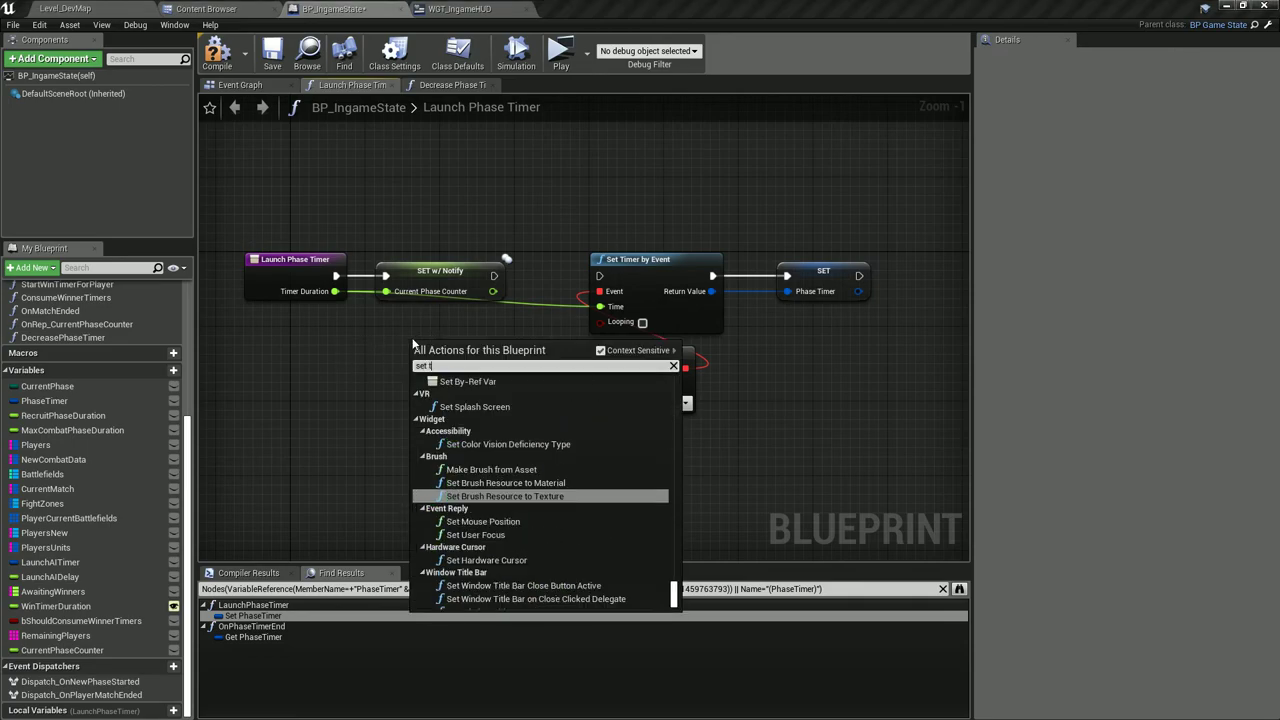
text(set timer byeve)
key(Return)
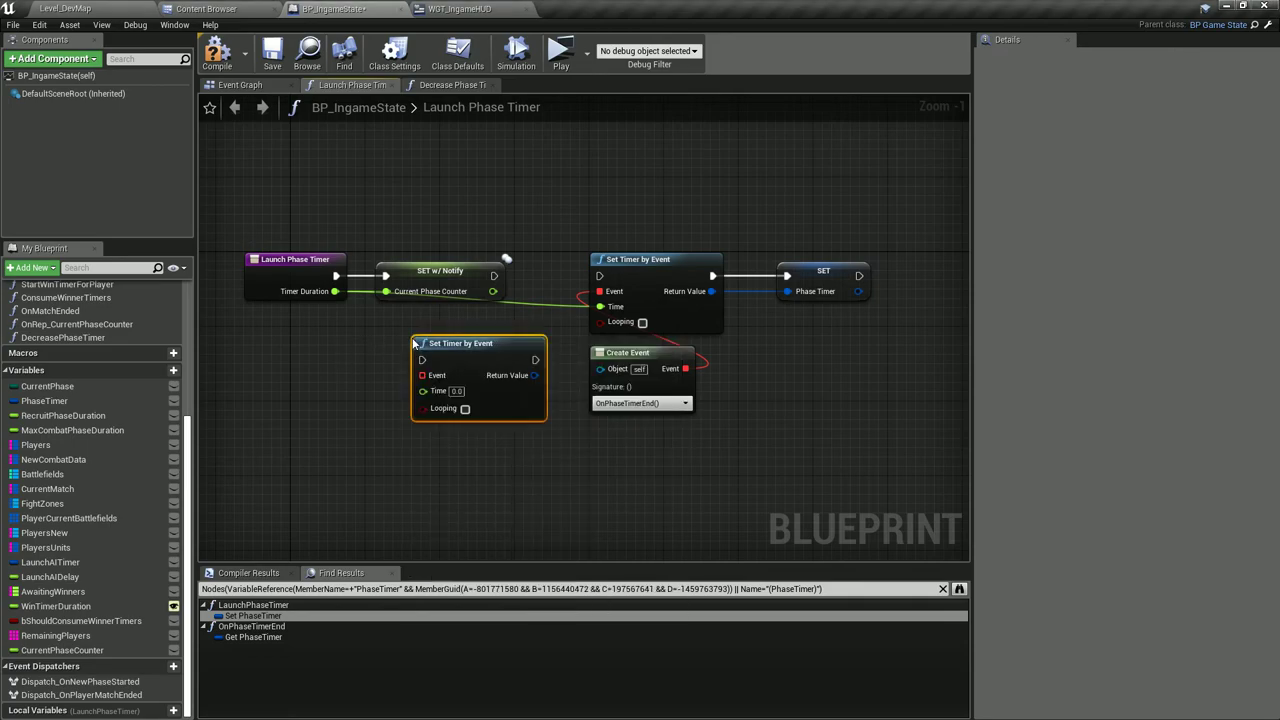
mouse_move(493, 275)
mouse_down()
mouse_move(421, 359)
mouse_move(707, 375)
mouse_move(527, 470)
mouse_up()
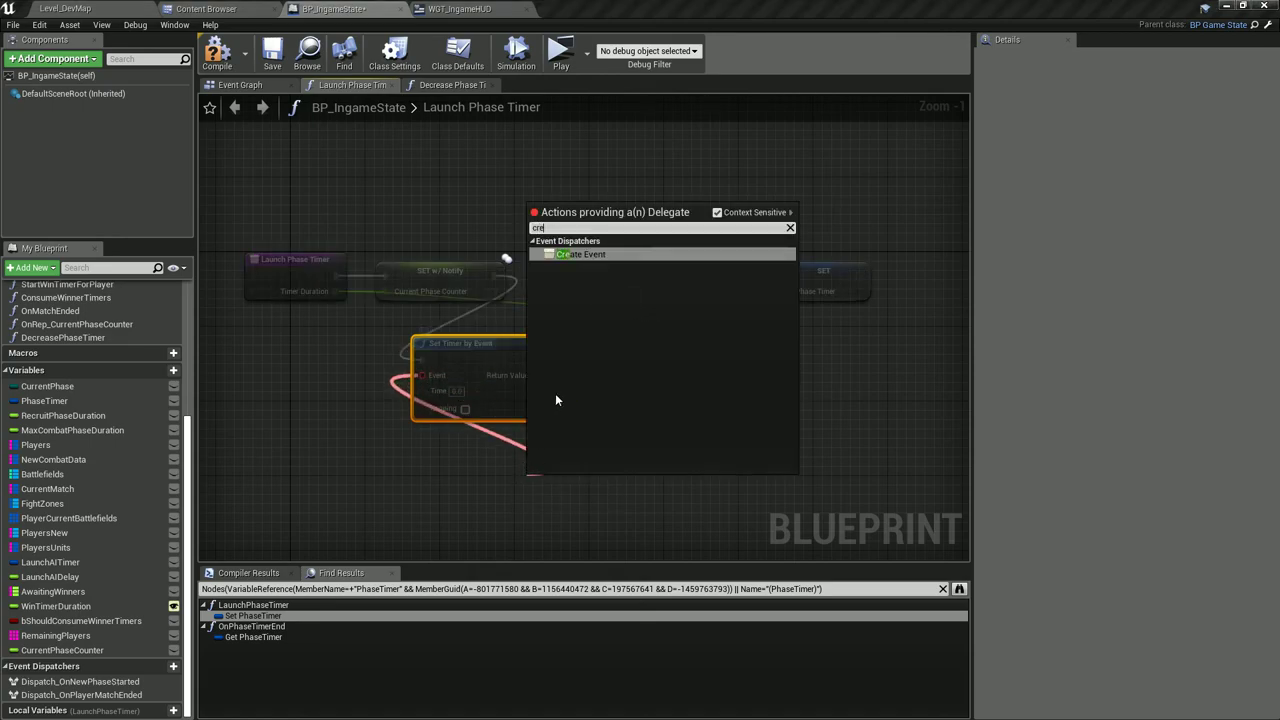
click(570, 258)
click(565, 533)
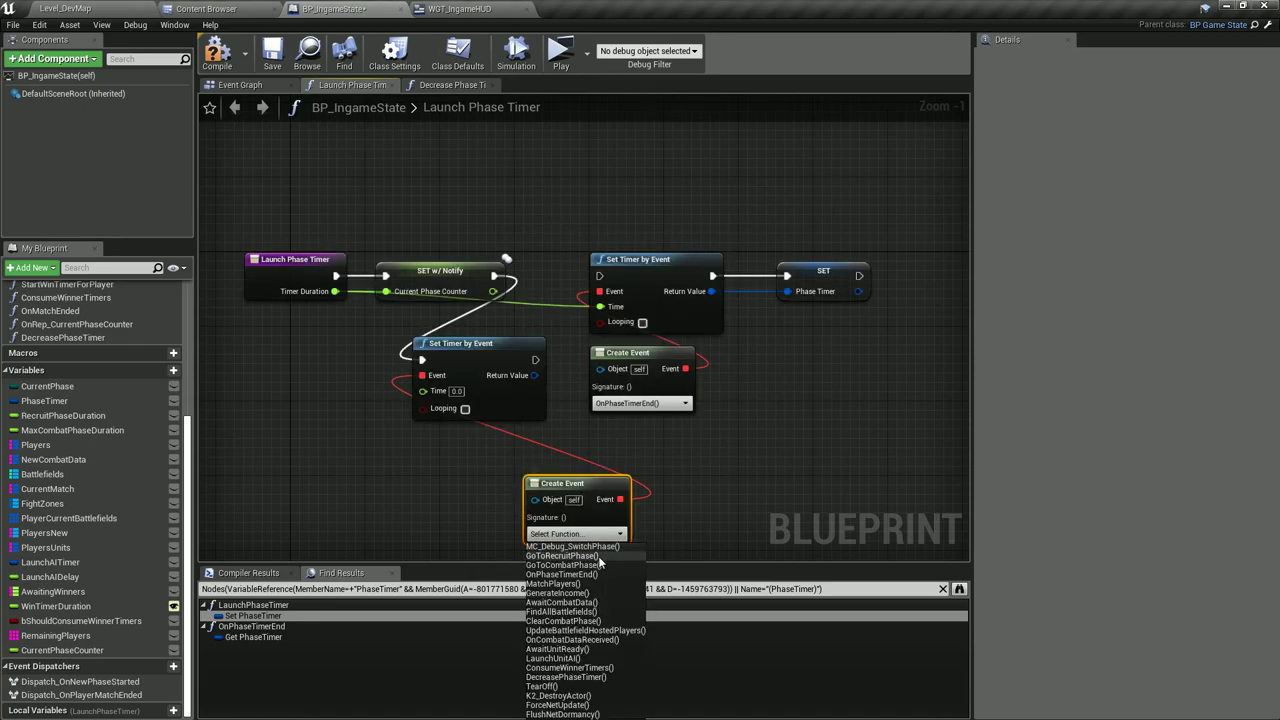
click(566, 677)
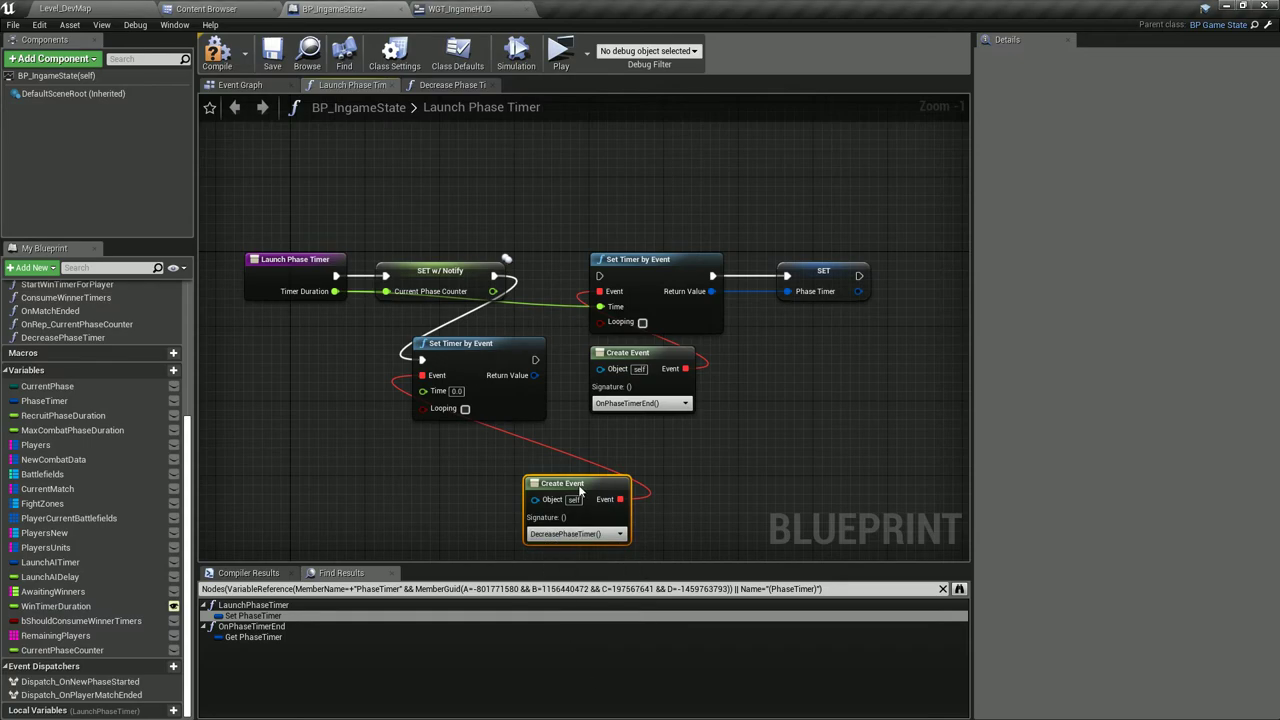
drag(577, 484, 464, 437)
click(456, 391)
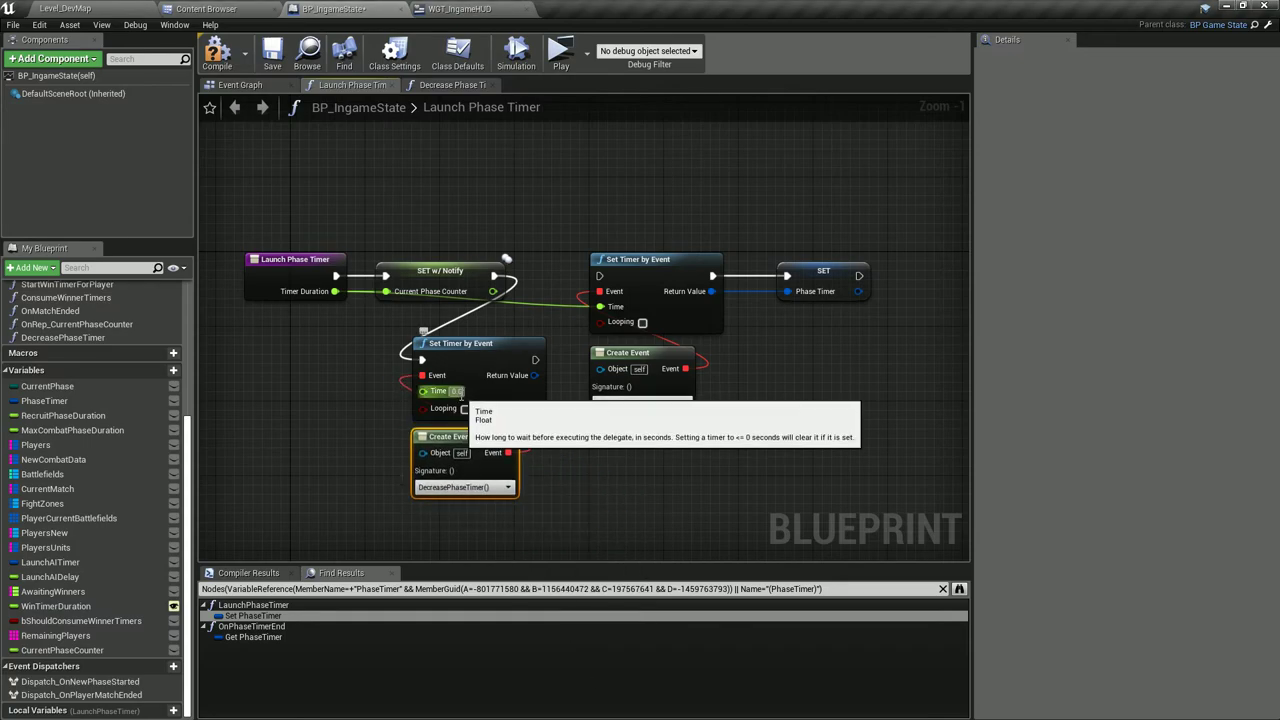
click(539, 314)
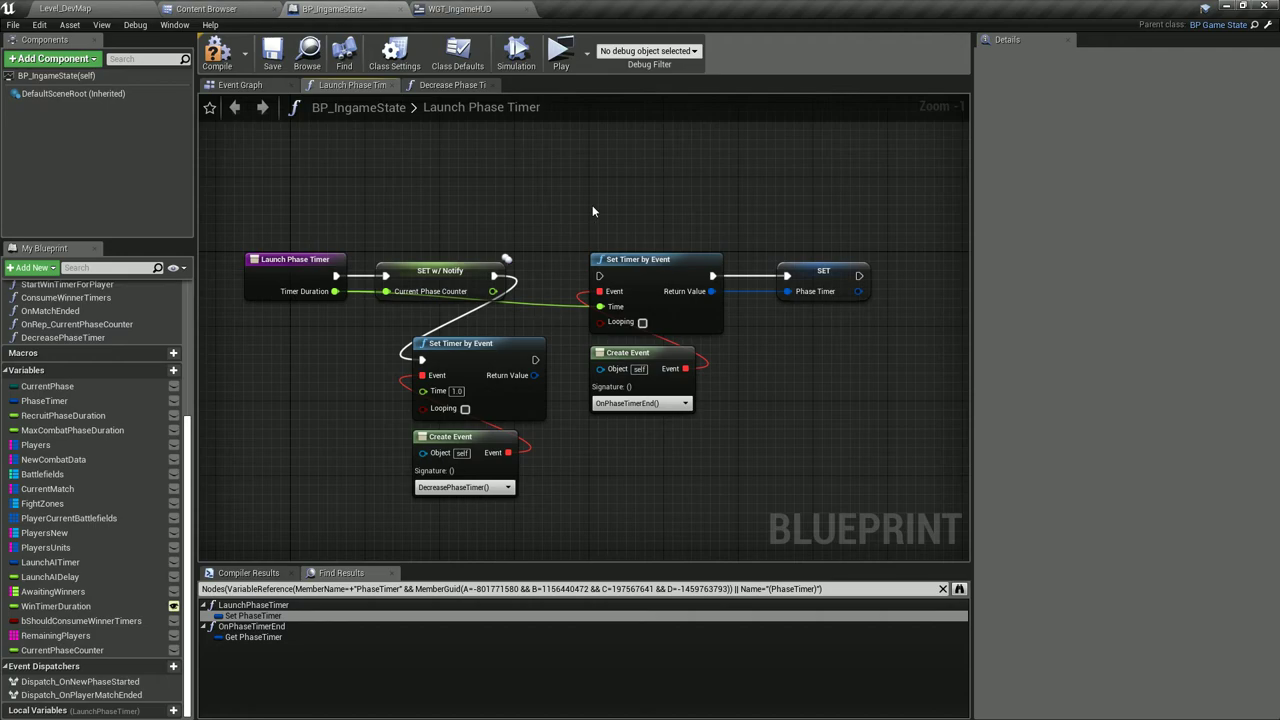
Delete the old OnPhaseTimerEnd timer nodes, connect the new timer to SET Phase Timer, and save.
drag(592, 211, 683, 425)
key(Delete)
drag(321, 356, 560, 500)
drag(434, 343, 562, 258)
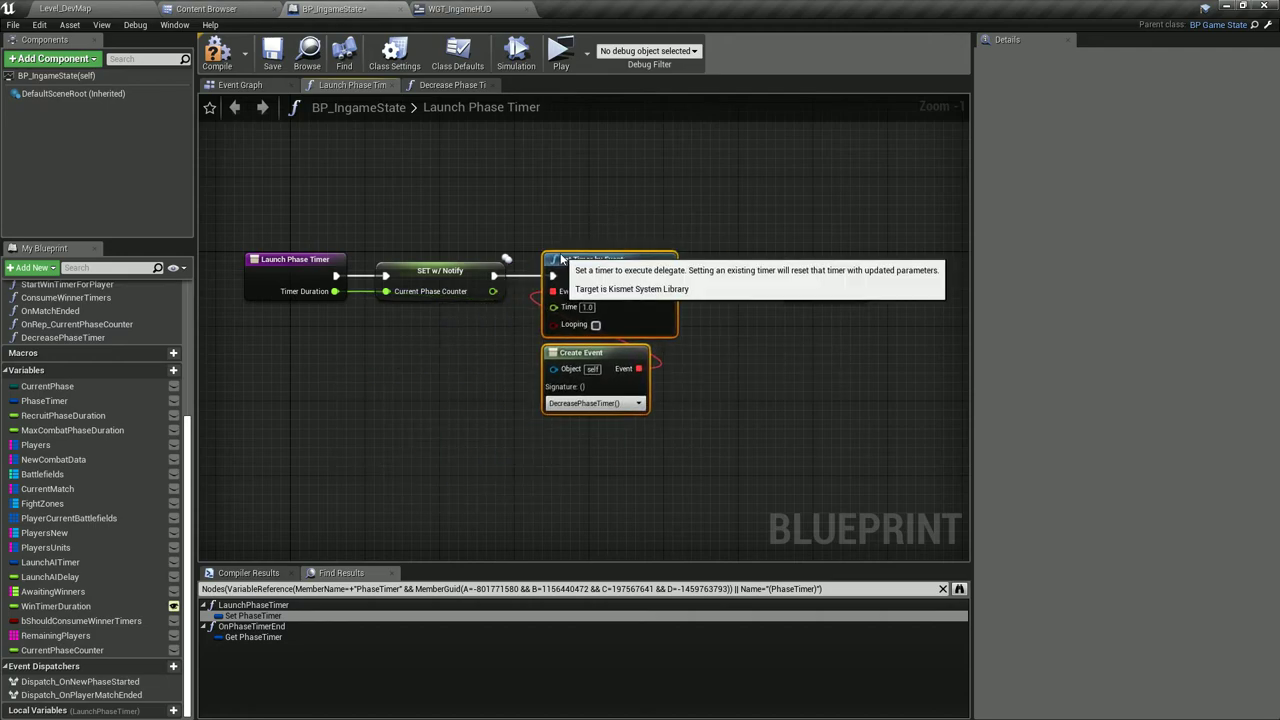
mouse_move(666, 275)
mouse_down()
mouse_move(786, 275)
mouse_move(665, 291)
mouse_up()
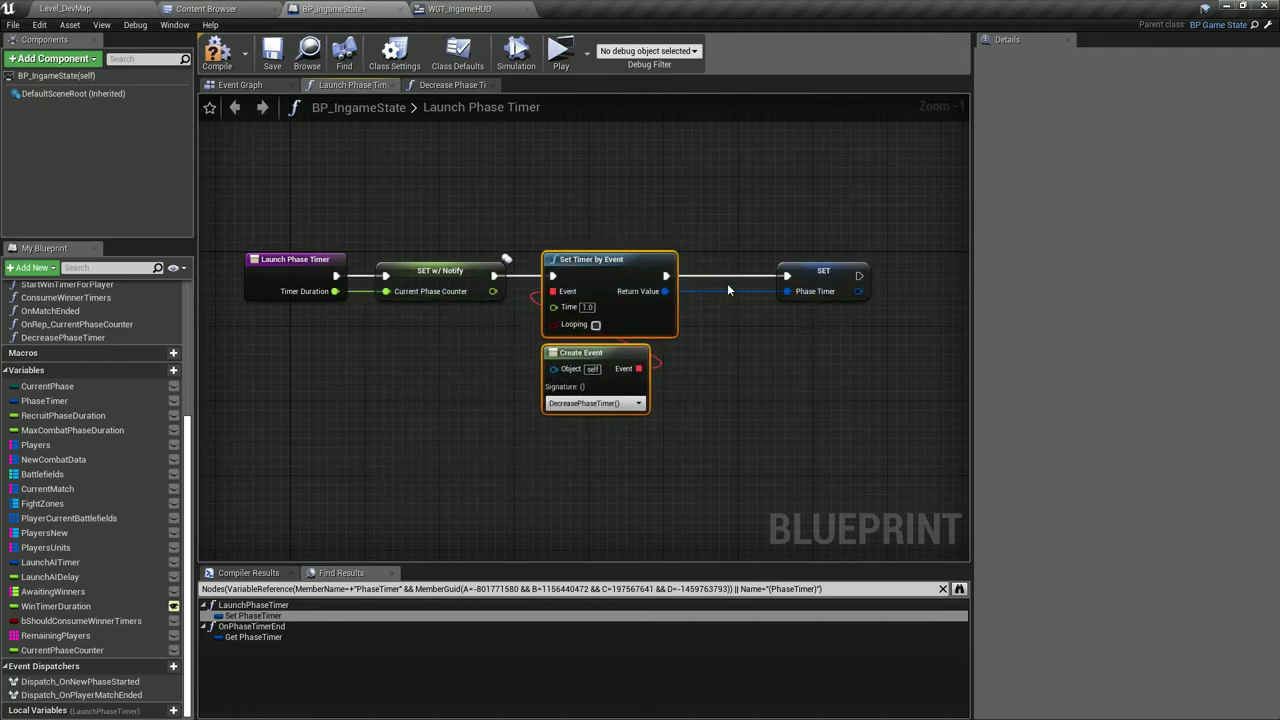
drag(823, 271, 758, 271)
click(644, 213)
key(ctrl+s)
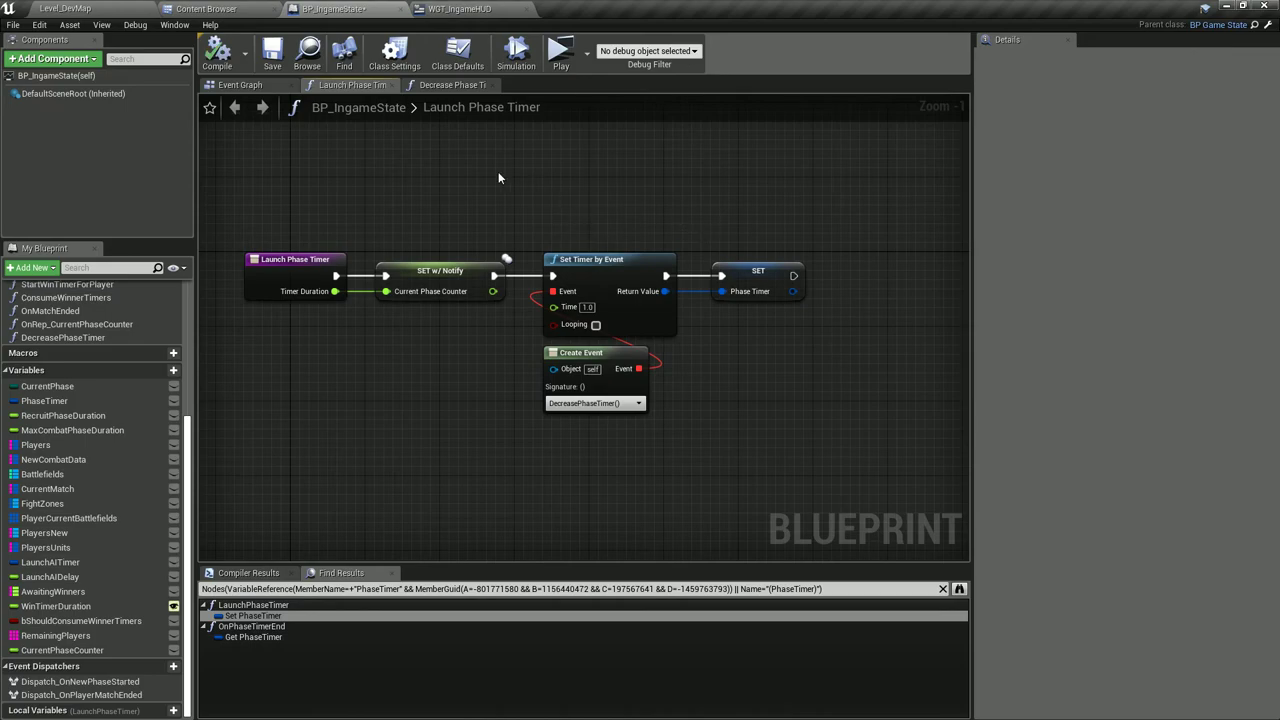
drag(298, 177, 292, 345)
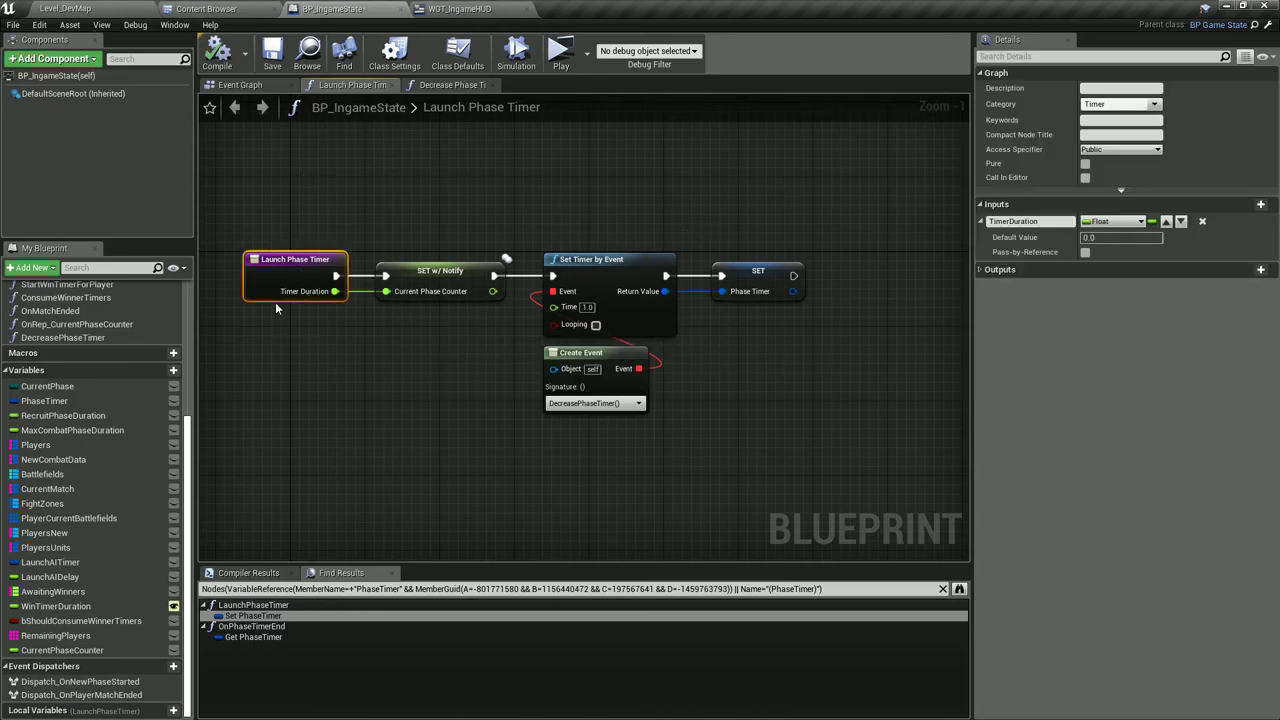
Find where Launch Phase Timer is used and review its SET and timer nodes.
right_click(281, 270)
click(348, 391)
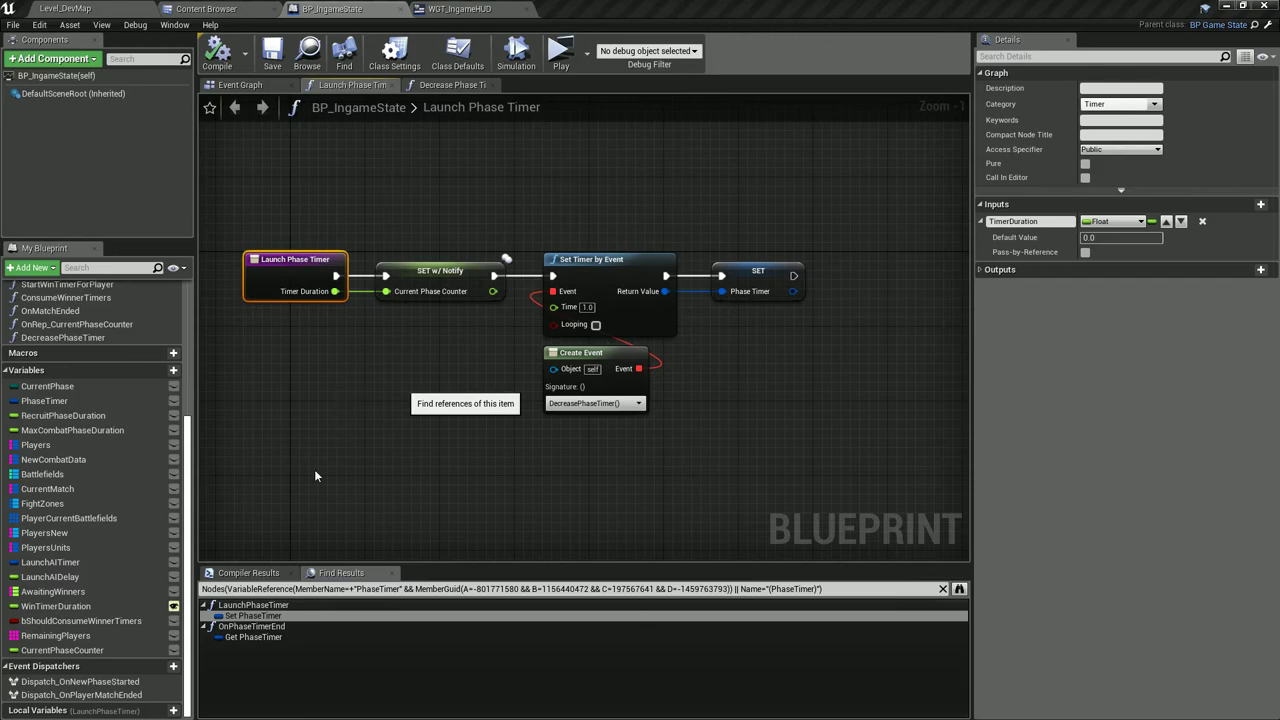
click(432, 272)
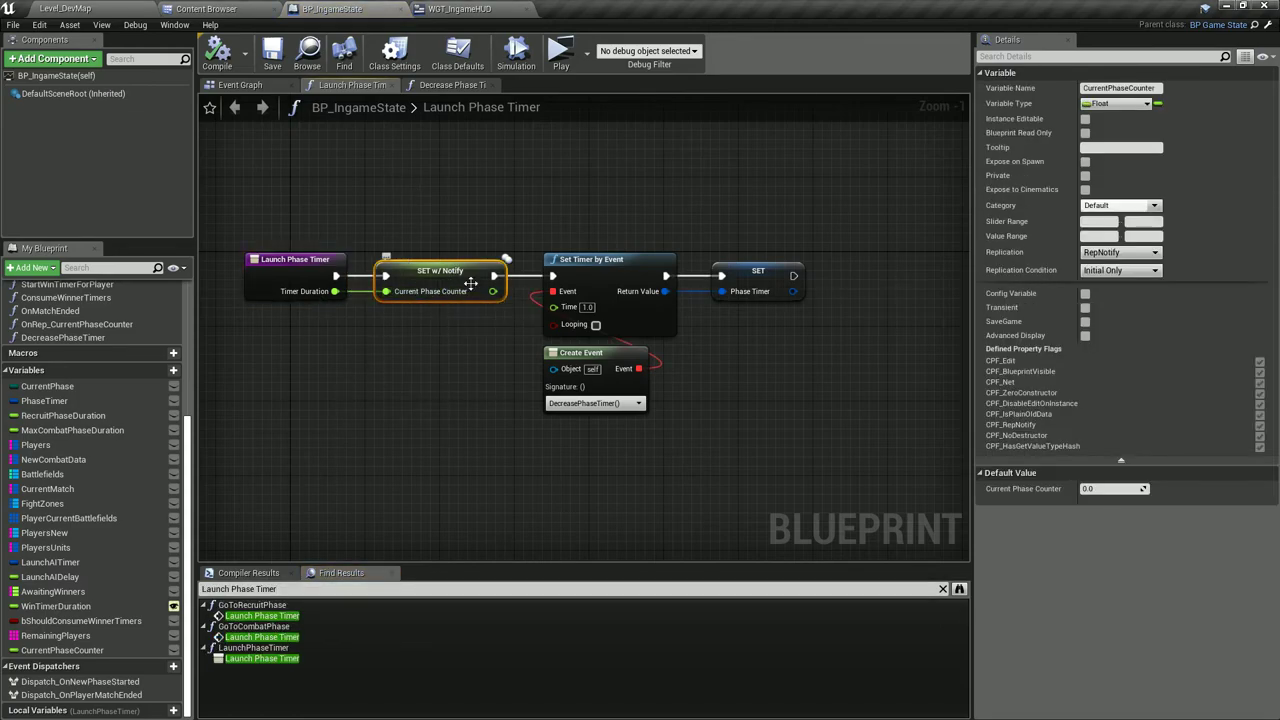
click(496, 373)
drag(548, 207, 608, 462)
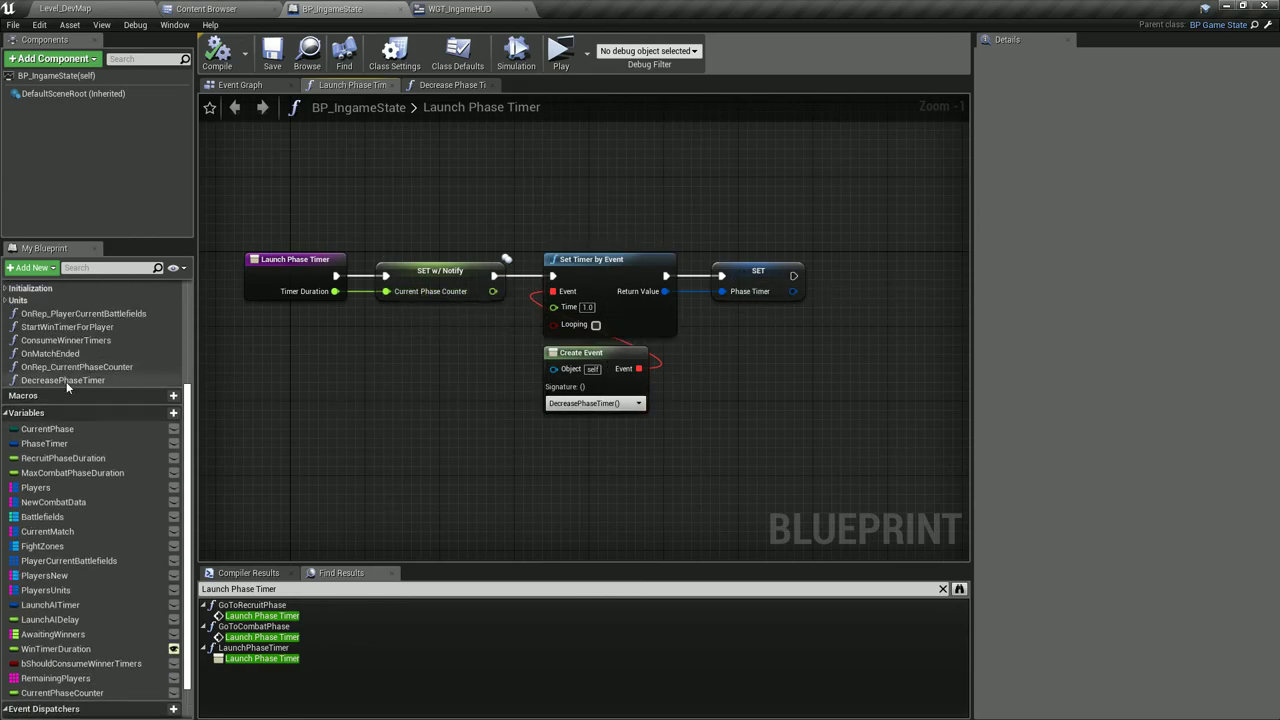
In DecreasePhaseTimer, feed the == comparison from a pasted second Current Phase Counter getter.
double_click(70, 381)
drag(600, 300, 679, 345)
click(549, 340)
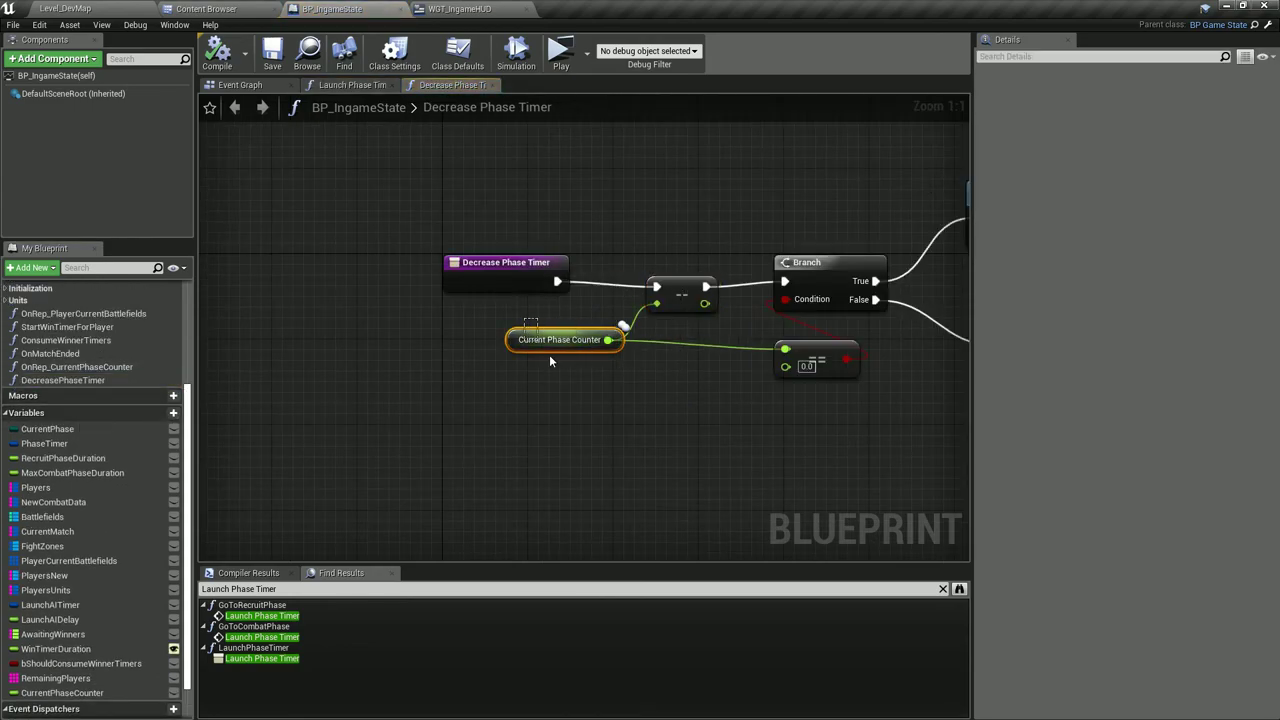
key(ctrl+c)
key(ctrl+v)
drag(735, 382, 785, 349)
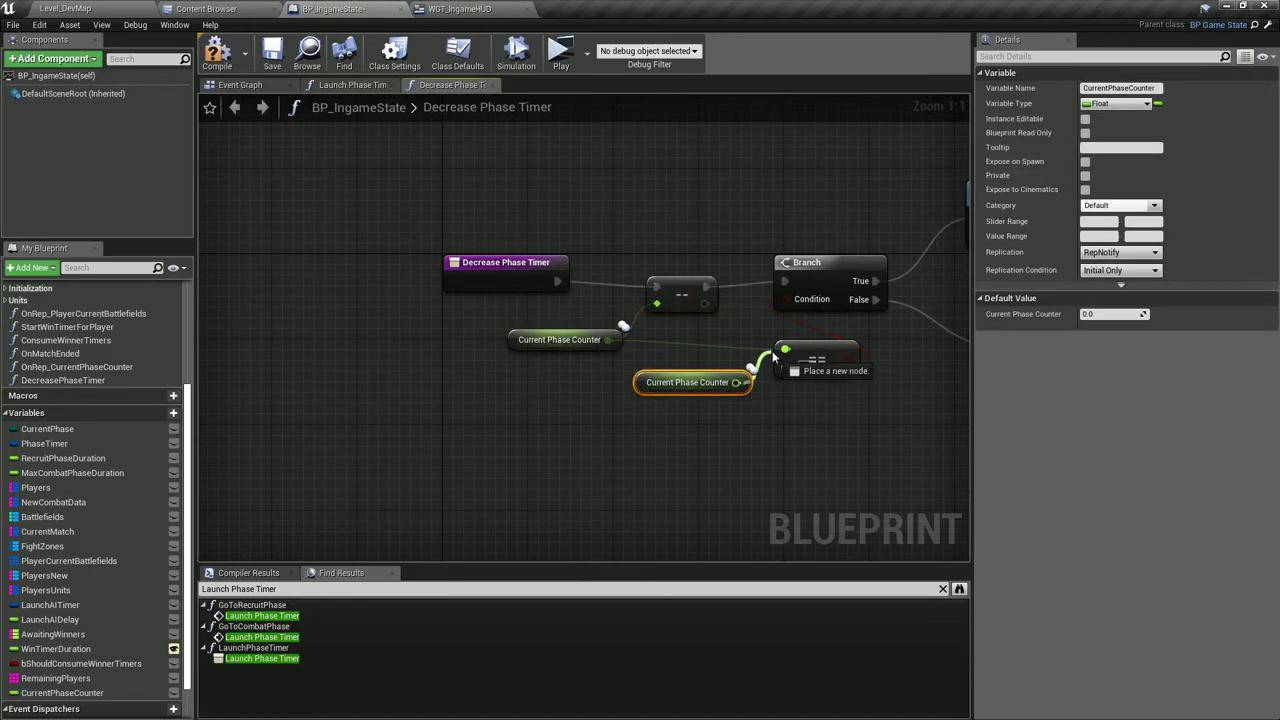
click(814, 376)
right_drag(814, 378, 565, 397)
ctrl+click(440, 401)
drag(440, 401, 461, 390)
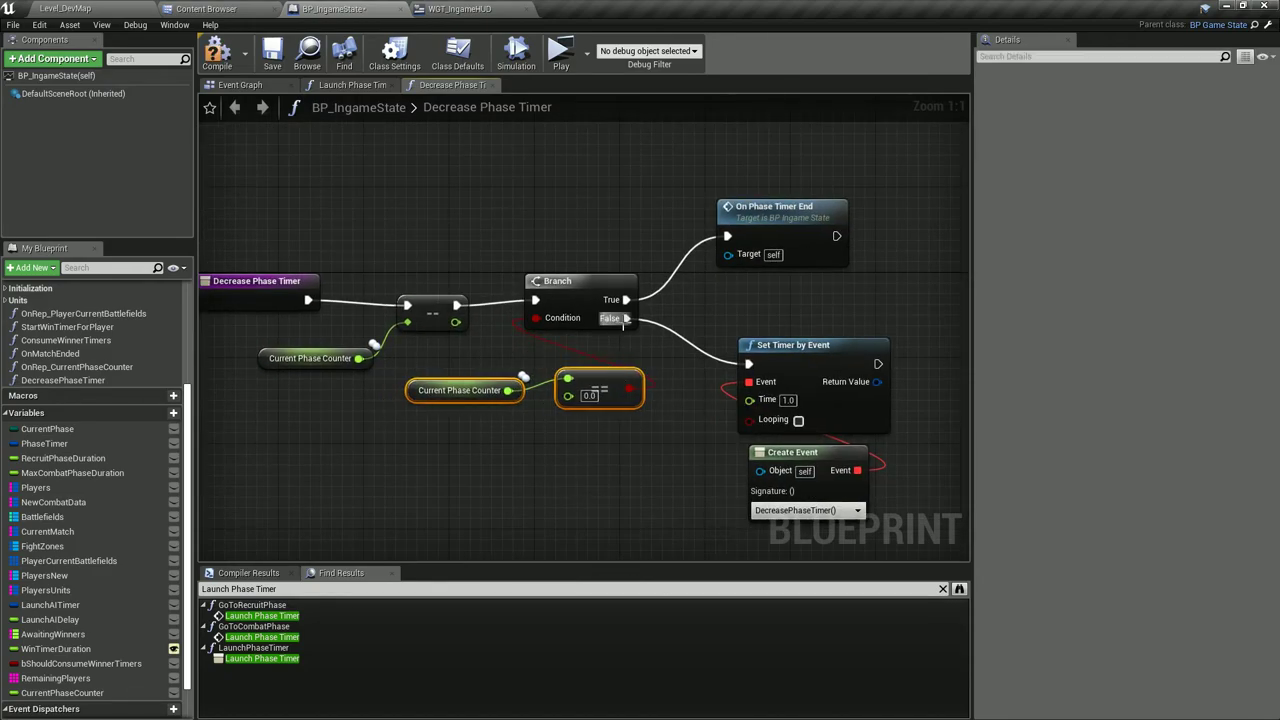
Tidy the Set Timer by Event and Create Event nodes and compile the Blueprint.
drag(719, 374, 790, 470)
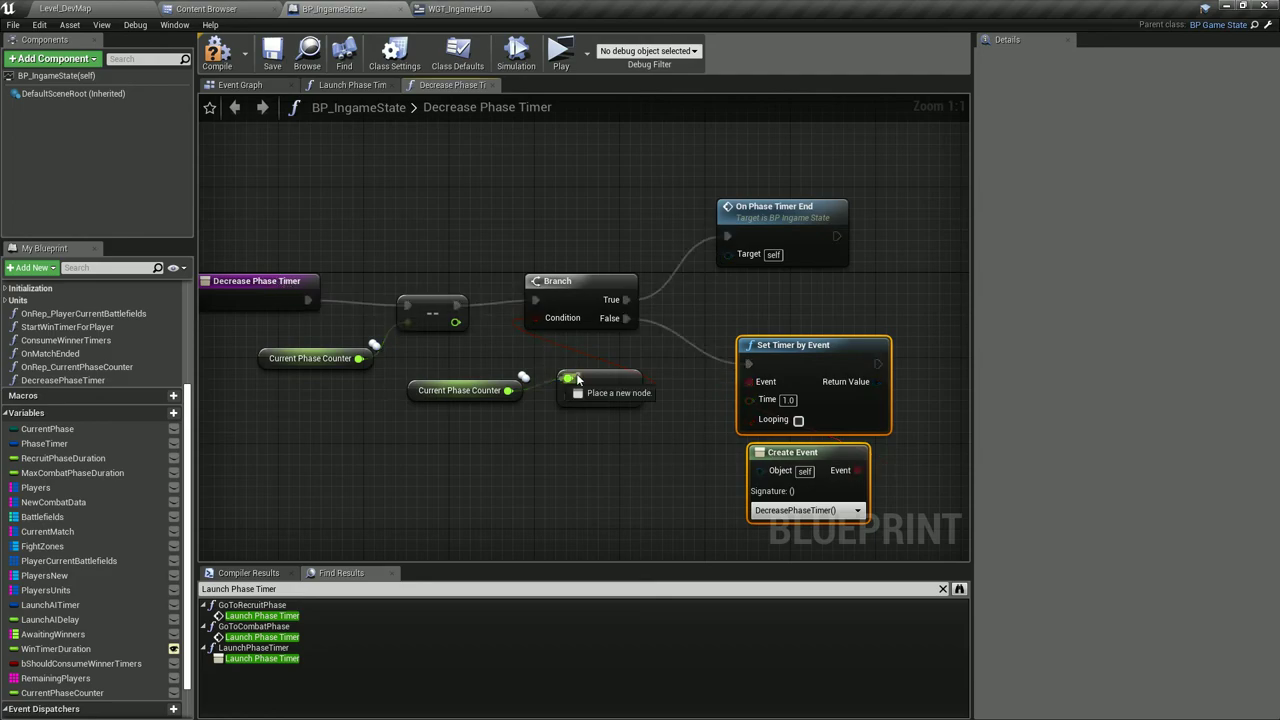
click(760, 235)
click(718, 295)
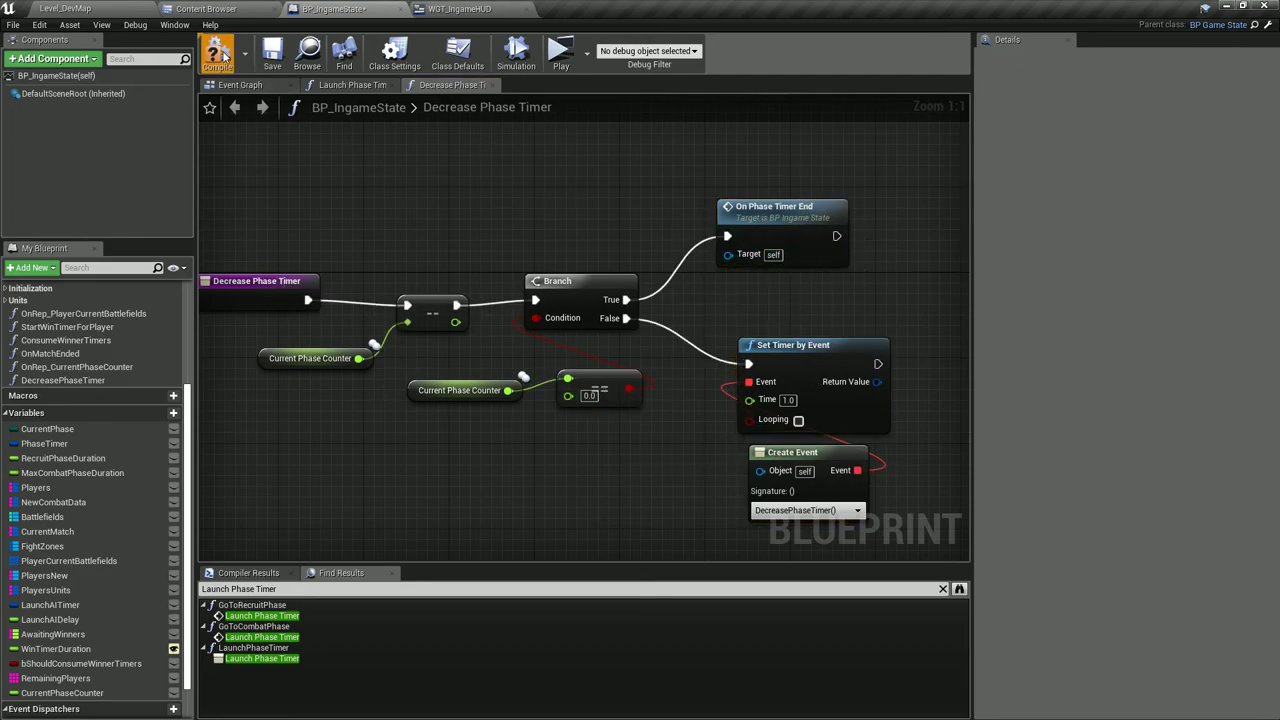
Play a two-player preview, switching between server and client to watch Recruit count down from 04:59.
click(560, 52)
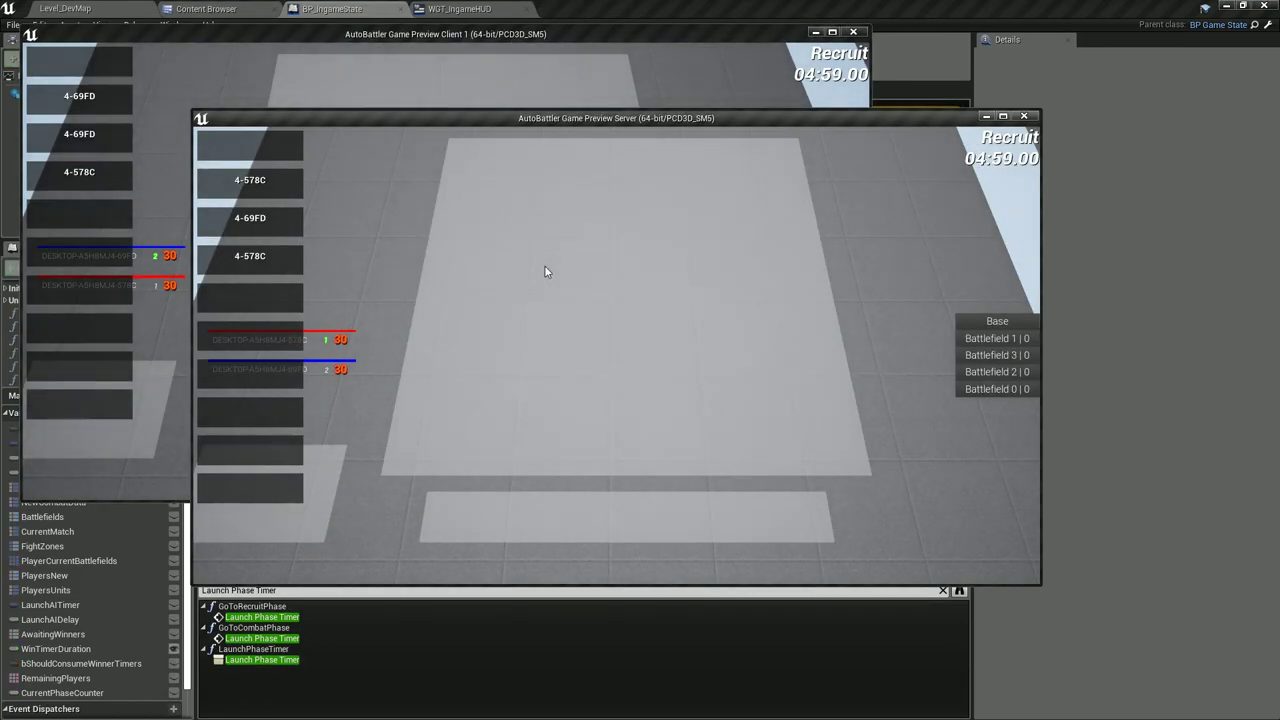
click(638, 60)
click(946, 209)
click(710, 84)
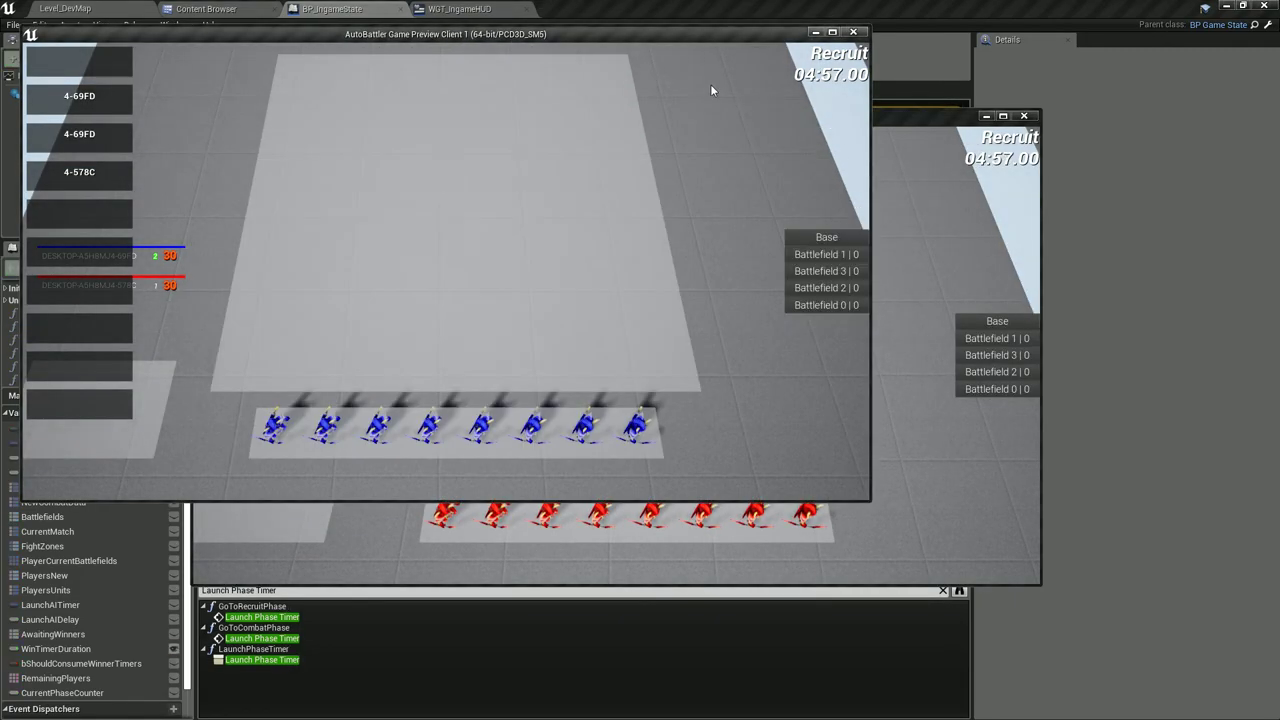
click(966, 226)
click(790, 76)
click(937, 202)
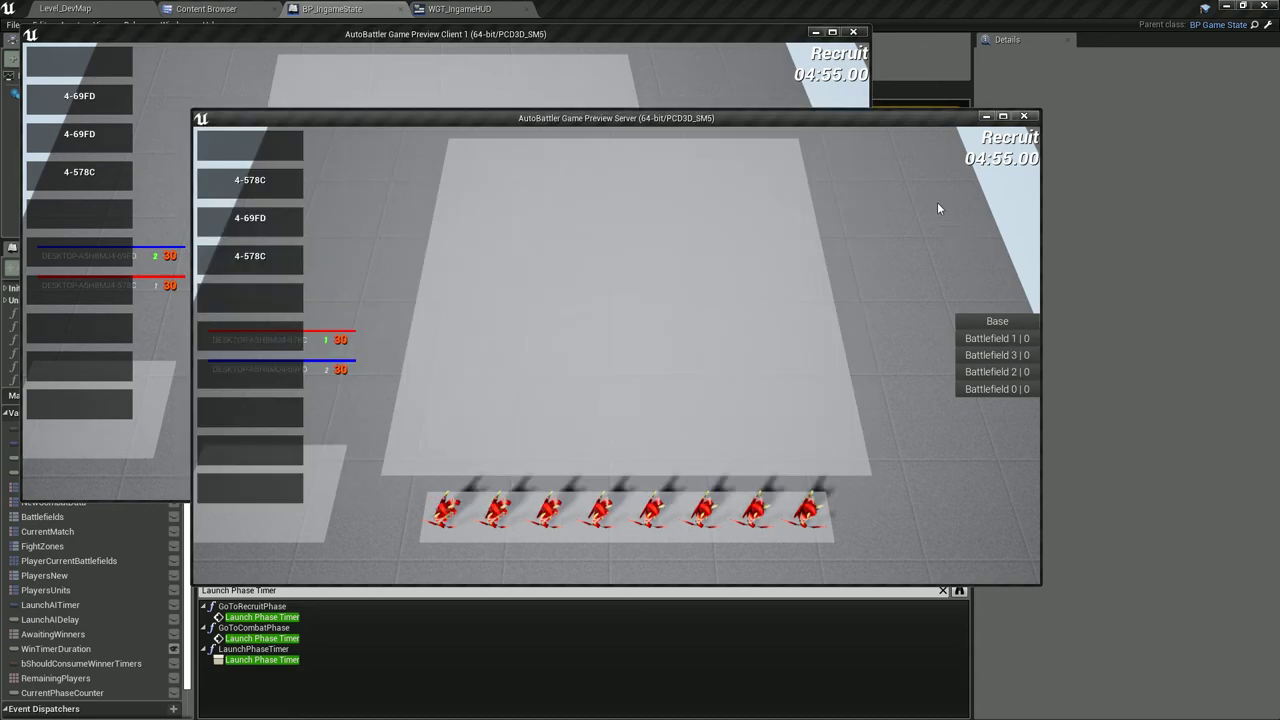
click(697, 94)
Stop the preview, set Recruit and Max Combat Phase Duration to 10.0, save, and replay.
key(Escape)
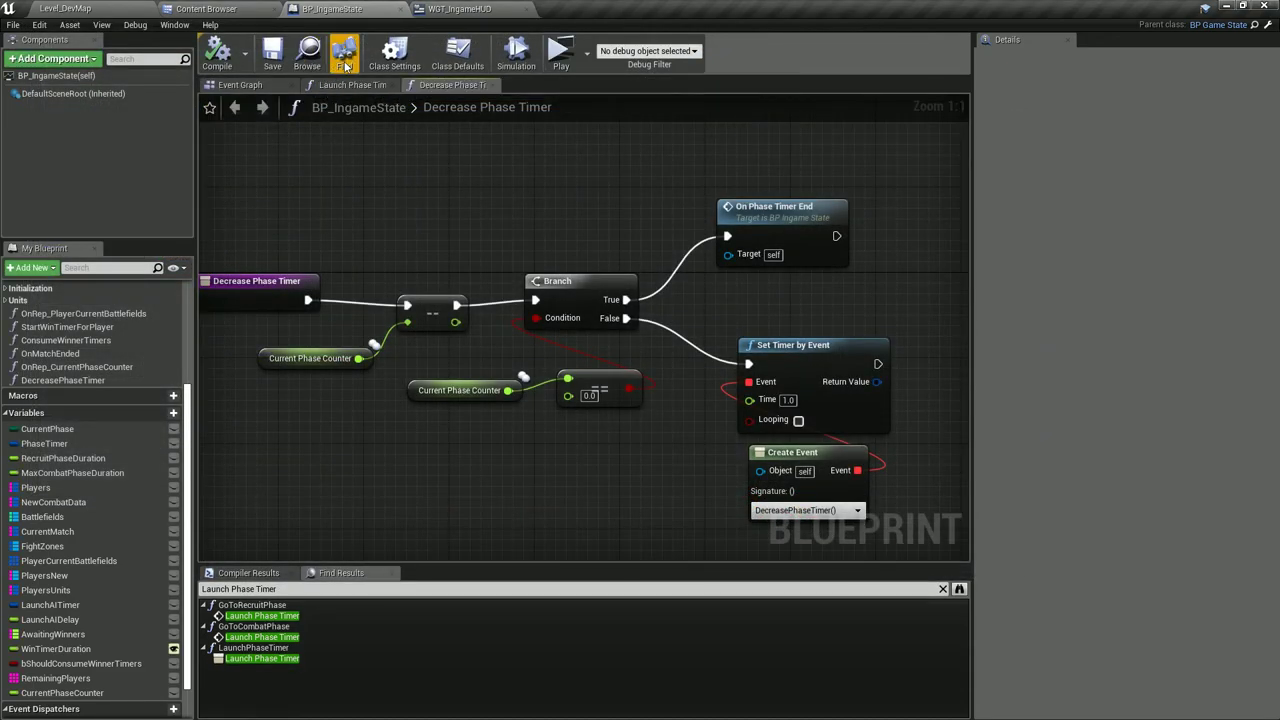
click(457, 52)
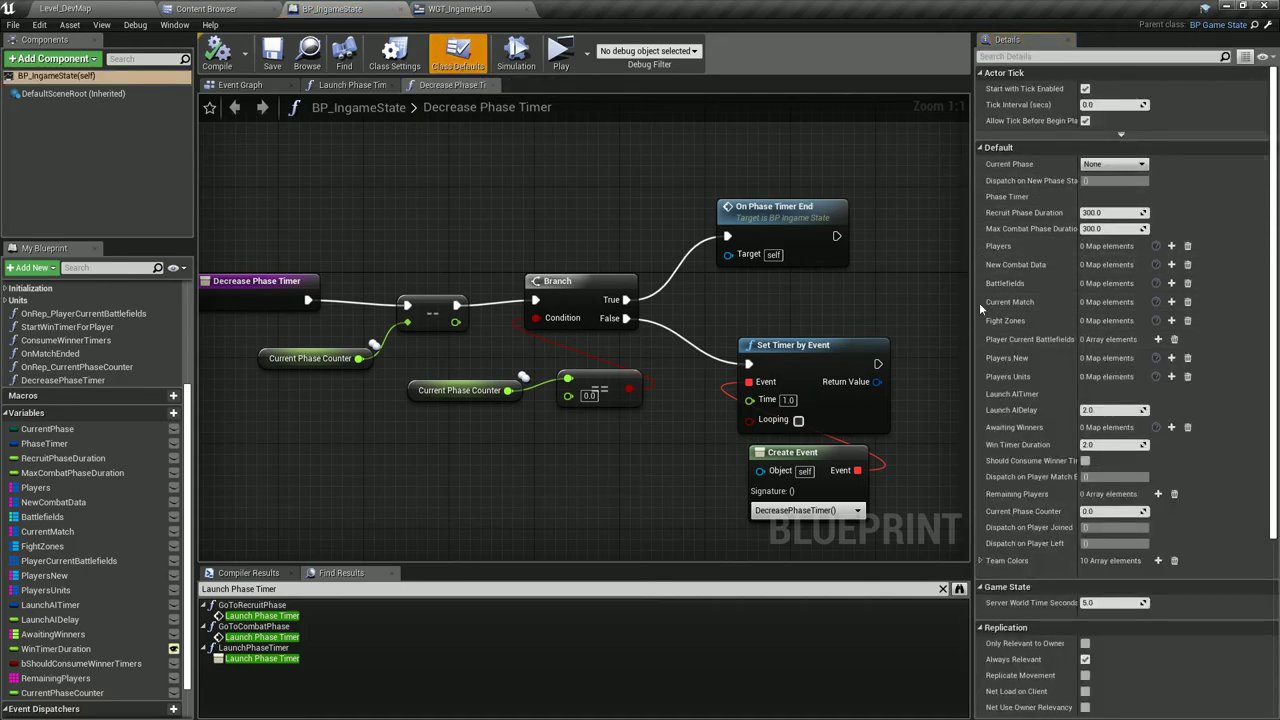
click(1105, 212)
text(2)
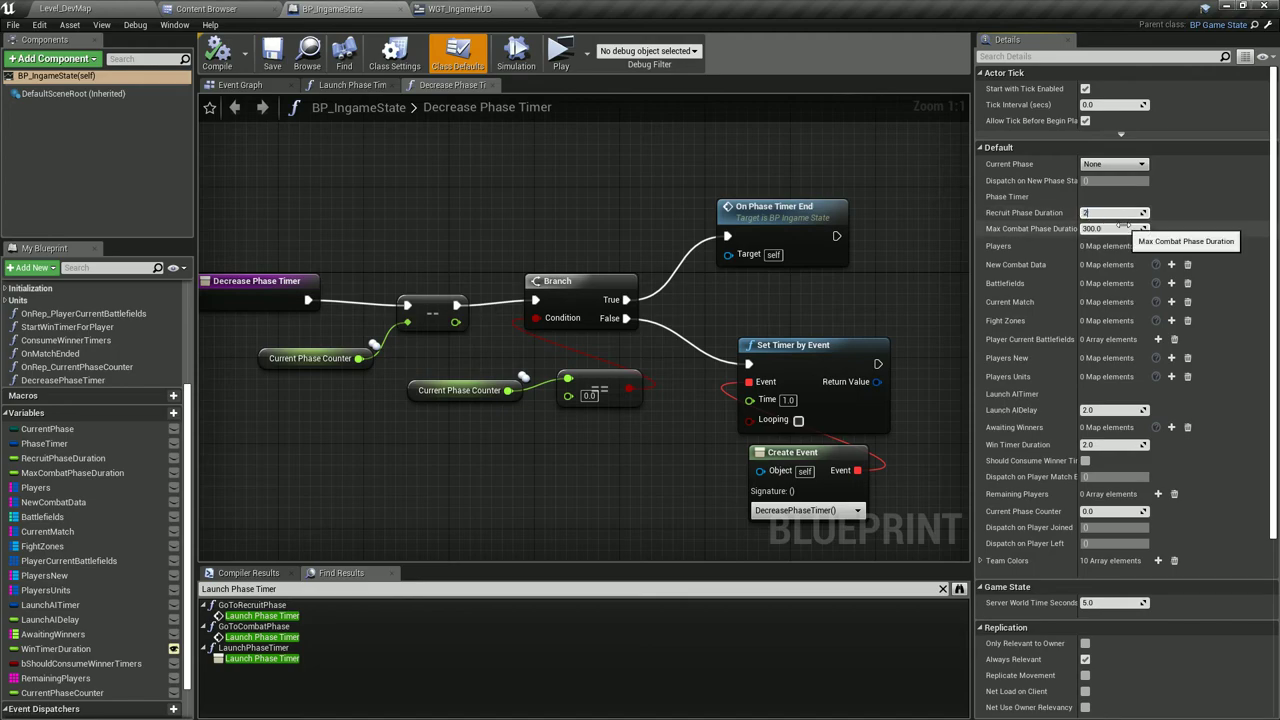
text(0)
key(Tab)
text(10.0)
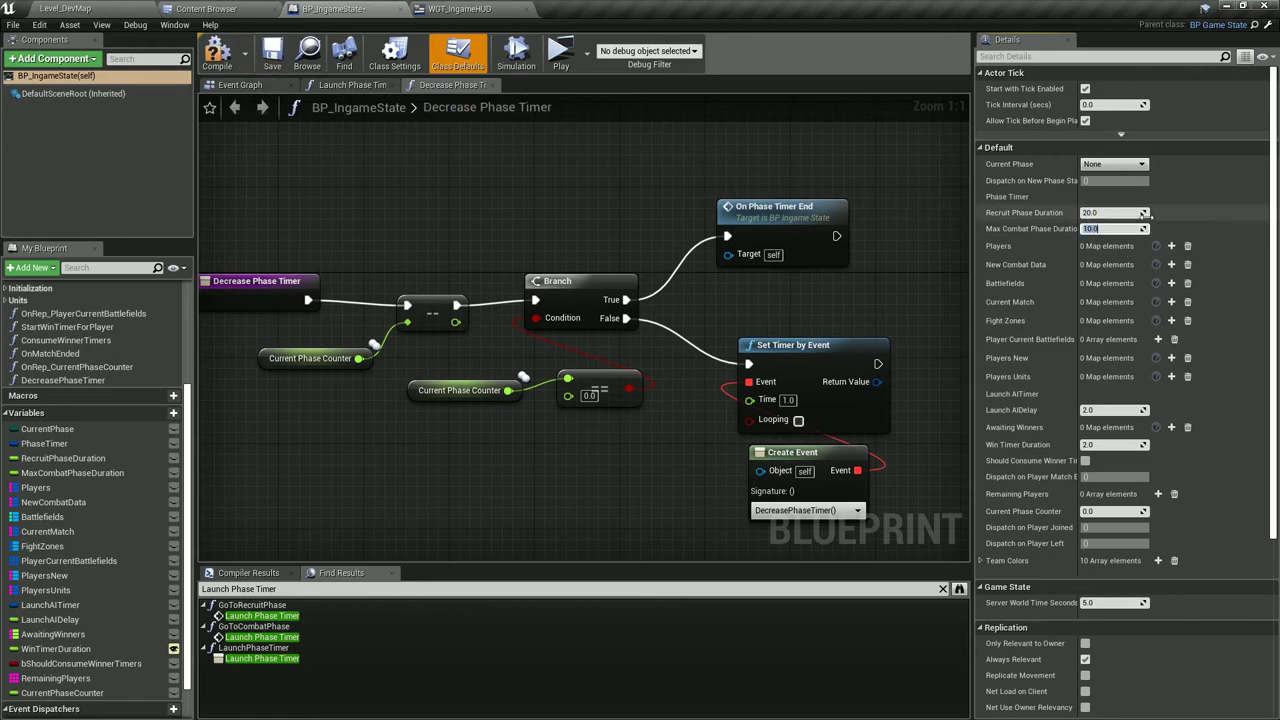
key(Return)
click(273, 55)
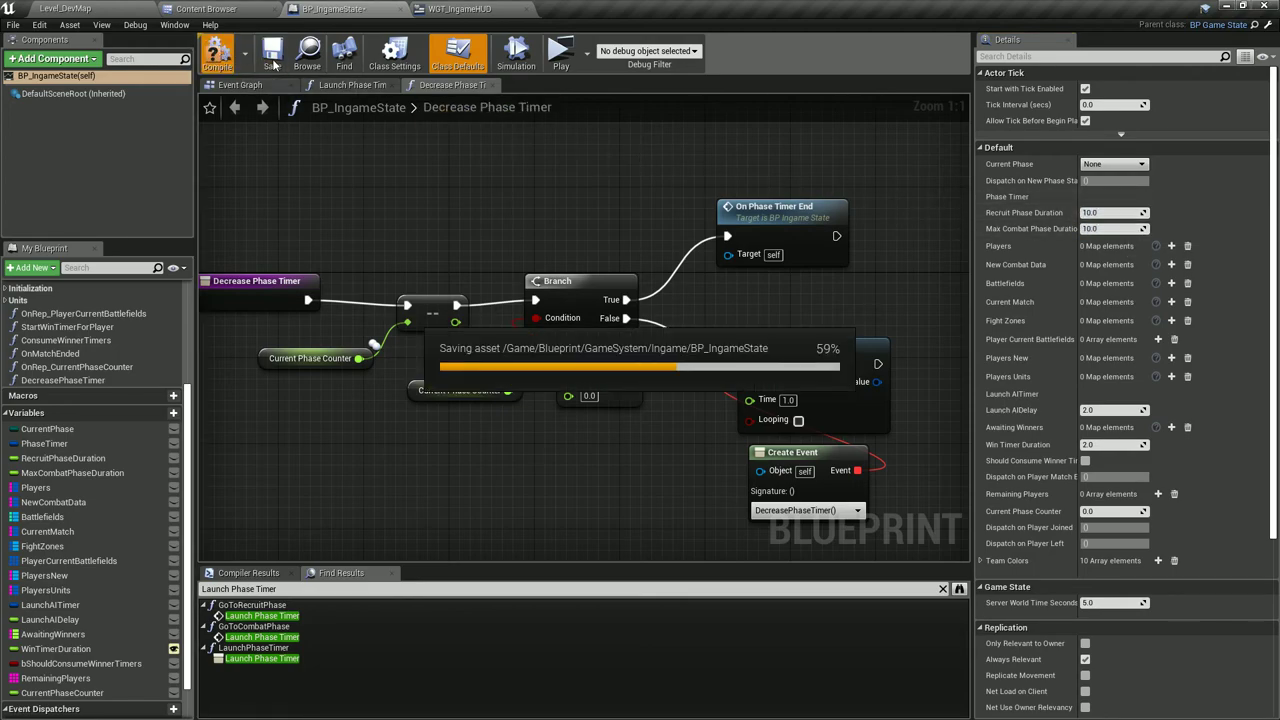
click(560, 55)
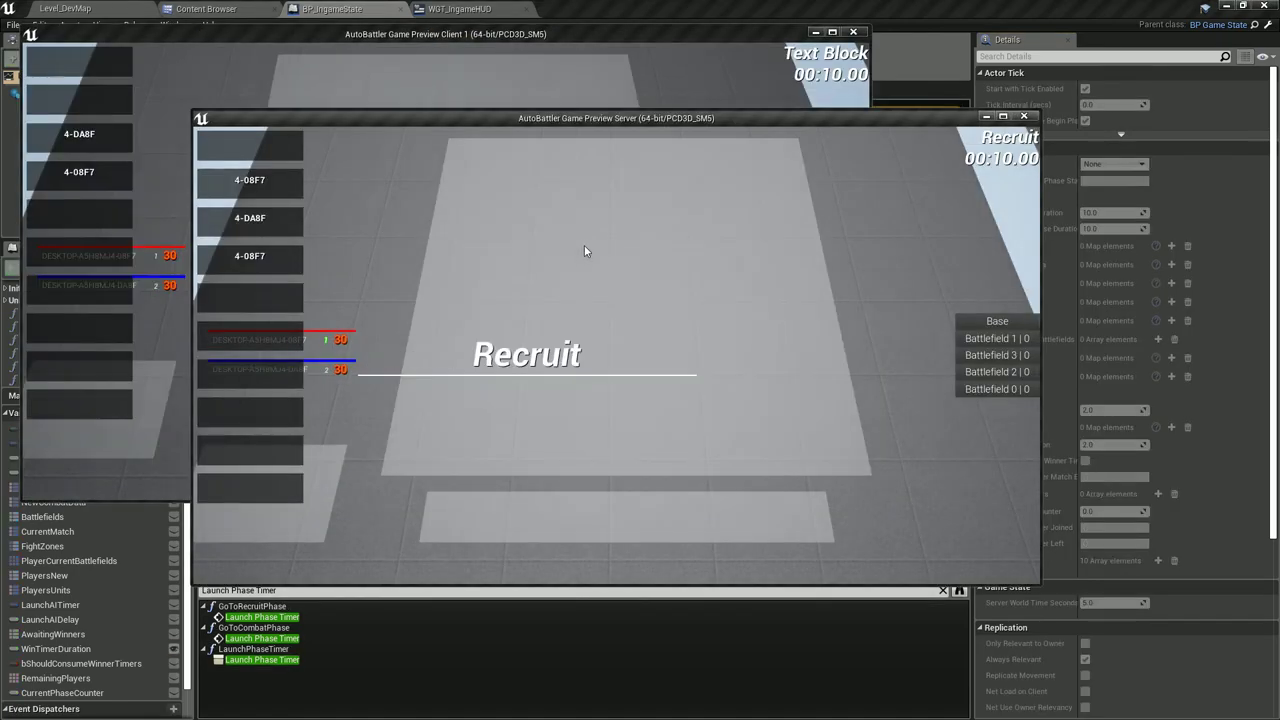
Alternate between client and server previews to watch the 10-second Recruit and Combat phases cycle.
click(573, 84)
click(964, 231)
click(755, 245)
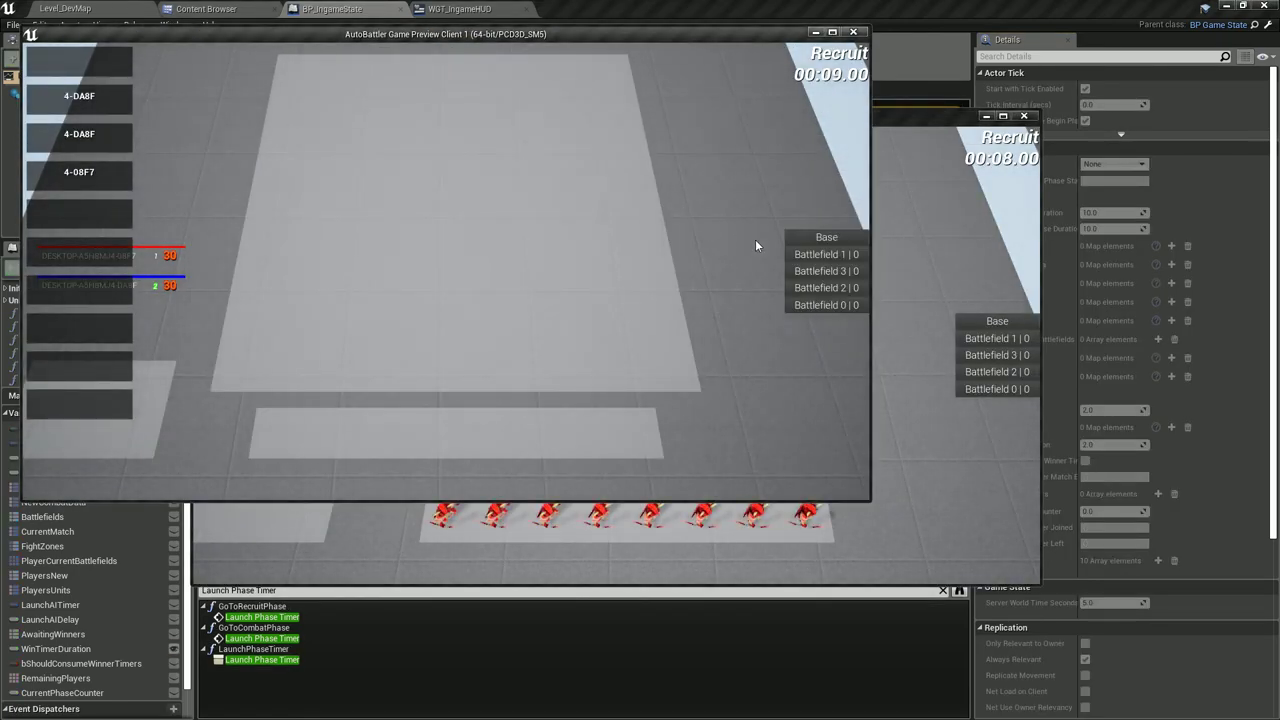
click(612, 88)
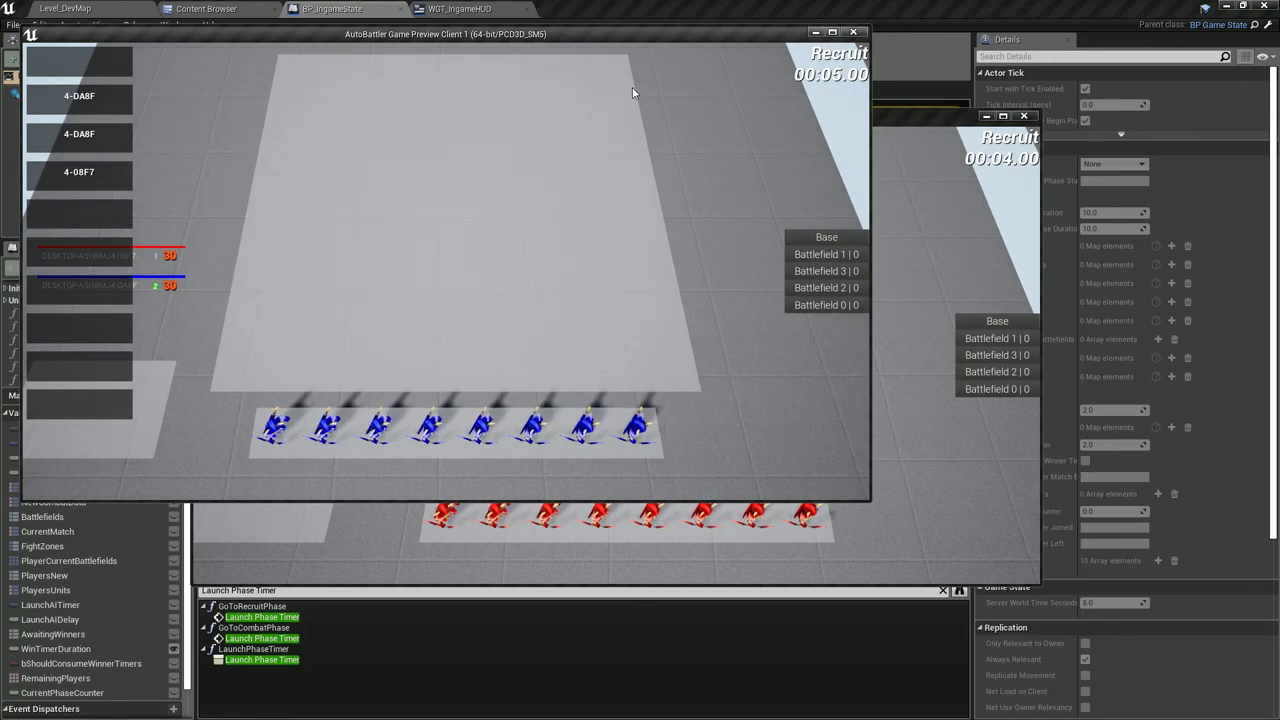
click(955, 190)
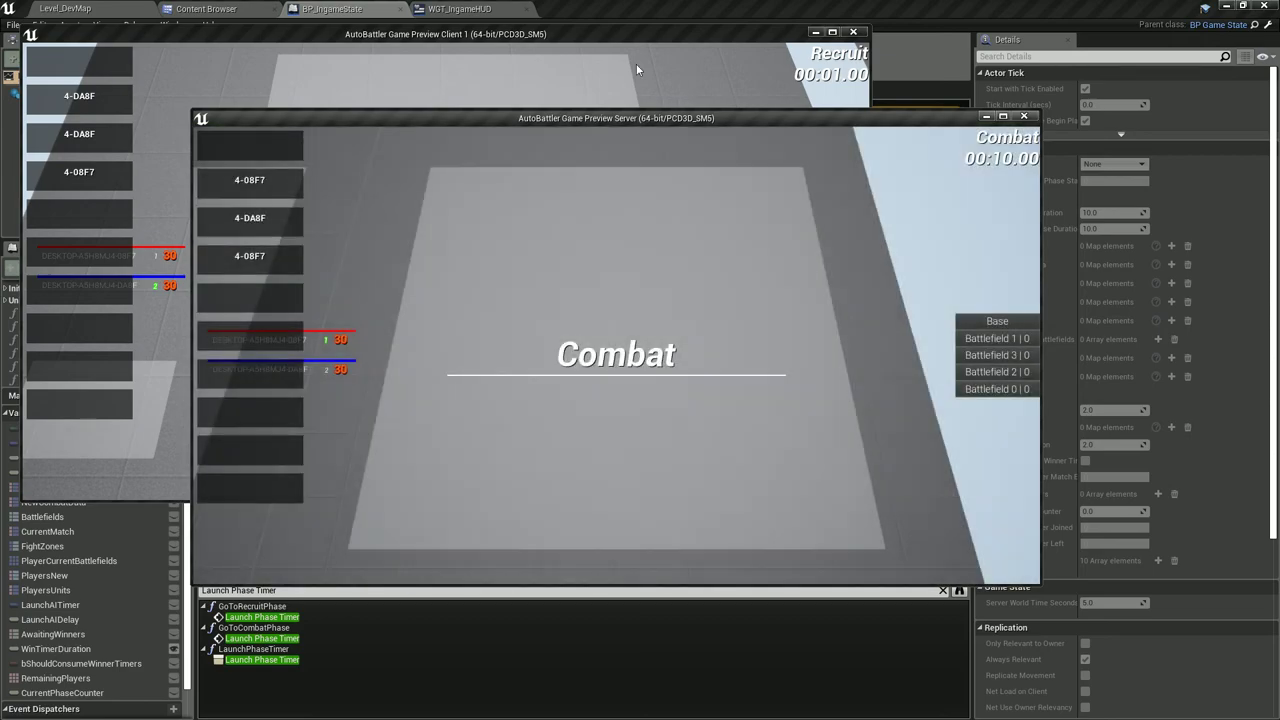
click(636, 65)
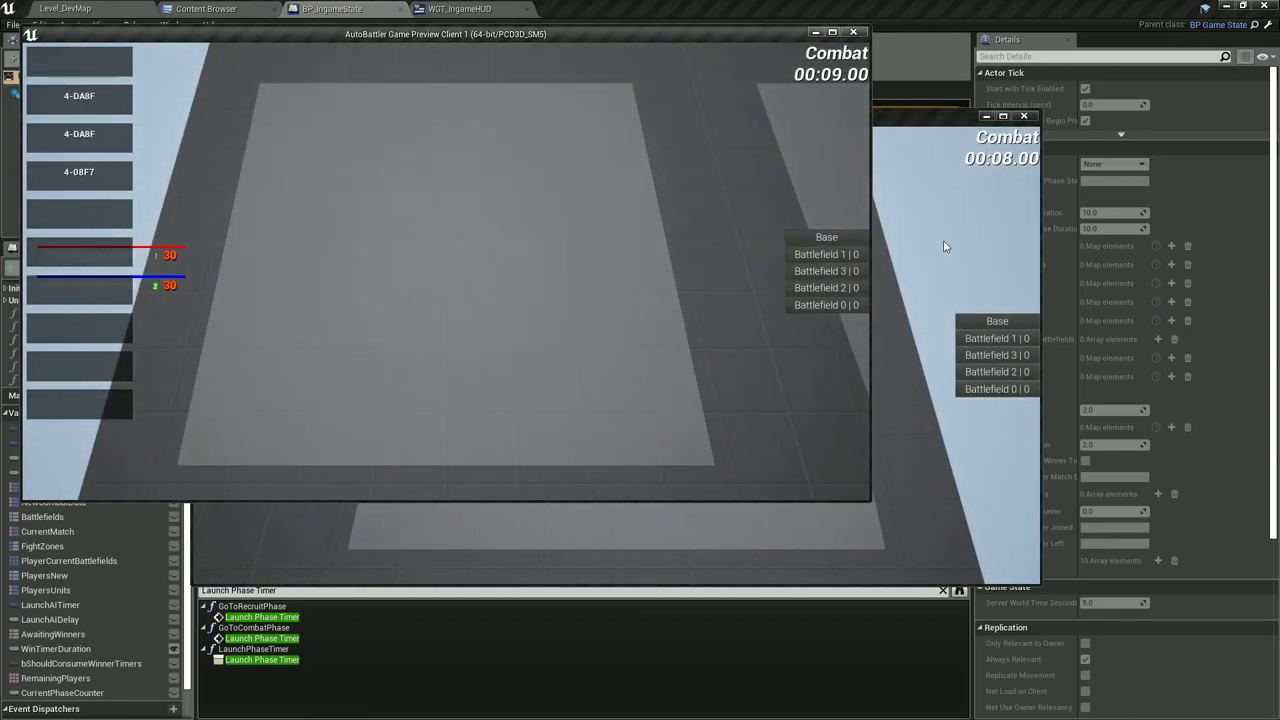
click(979, 266)
click(684, 71)
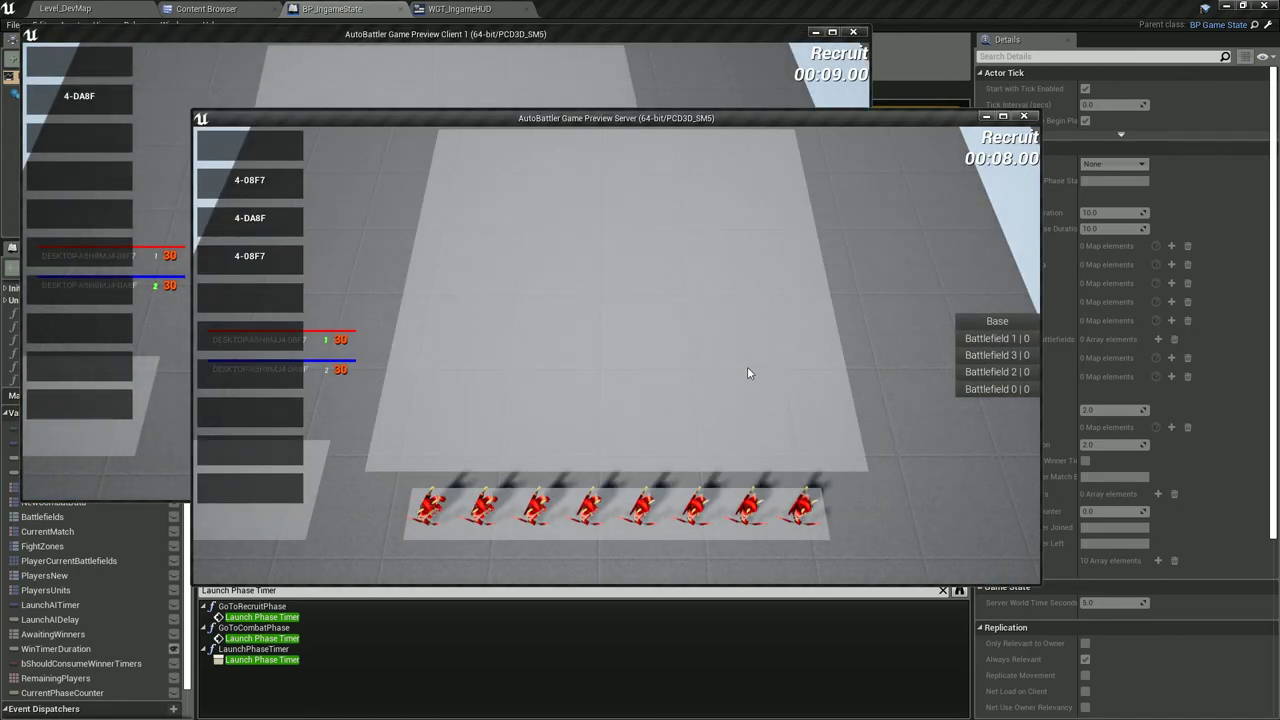
Place a red Ranger unit on the centre field in the server preview.
click(588, 510)
click(592, 316)
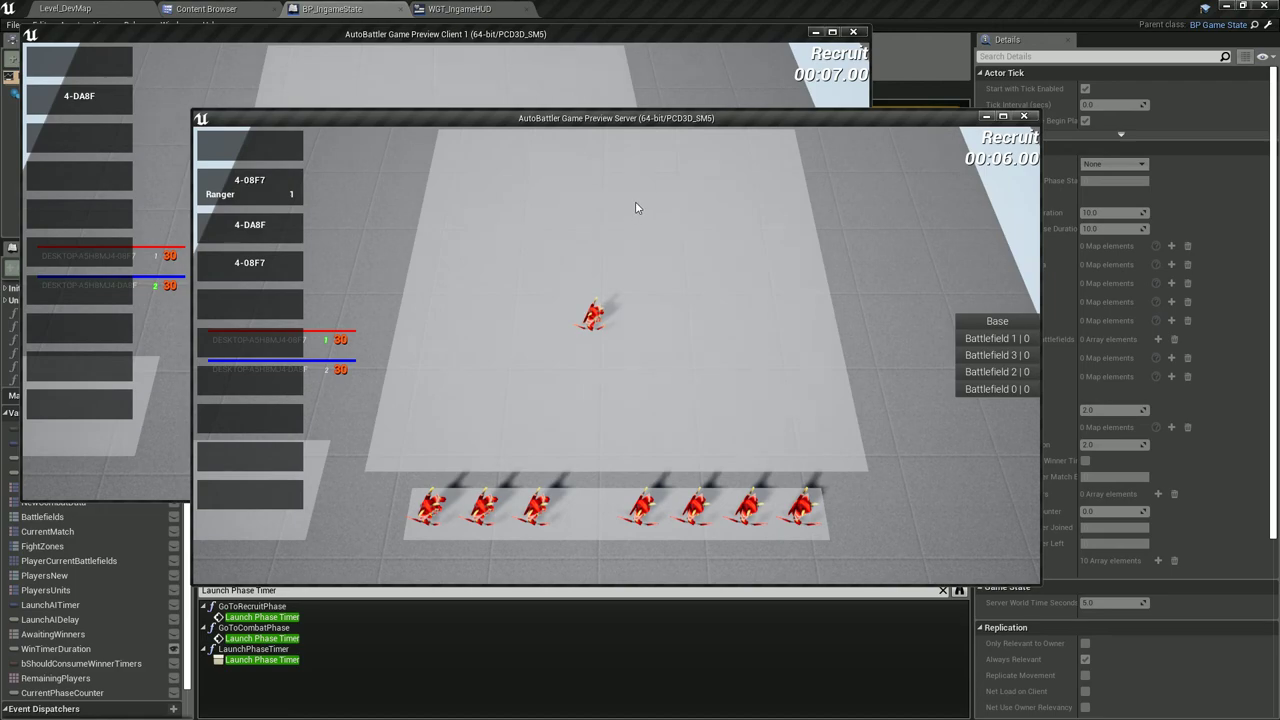
click(483, 68)
Leave the preview and switch over to the Auto Chess Live Dev document.
key(alt+Tab)
click(601, 340)
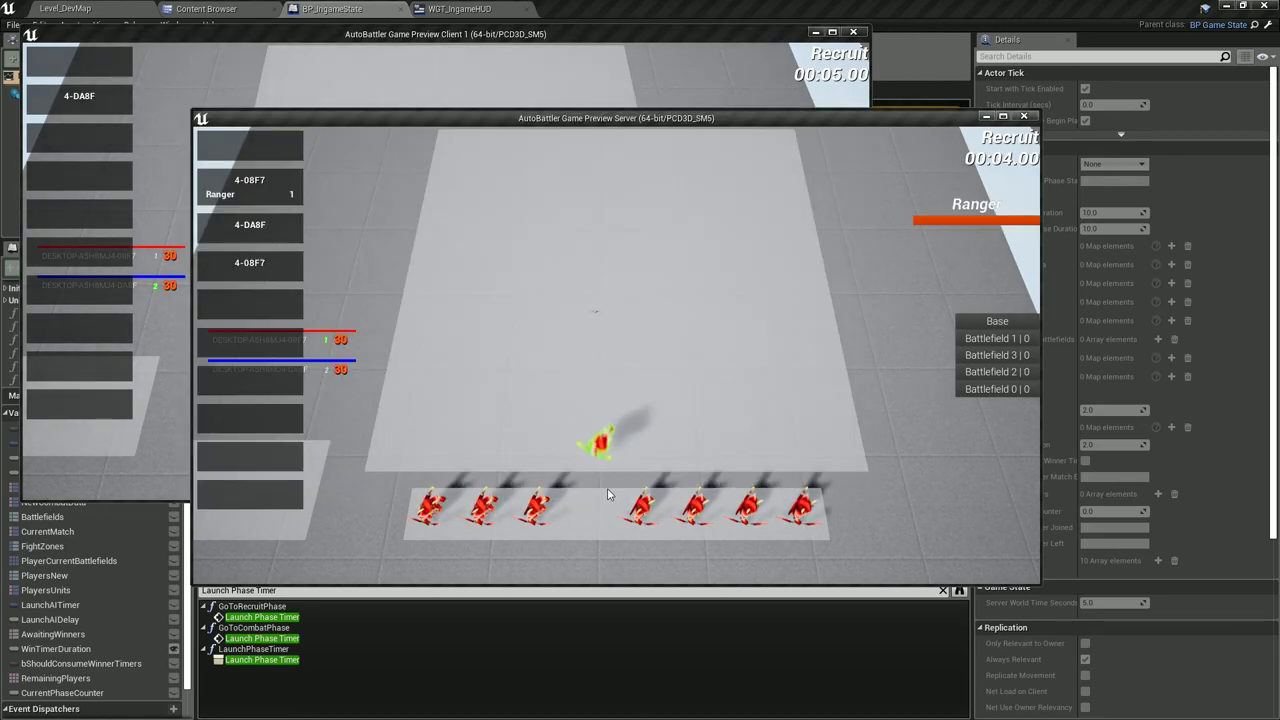
key(alt+Tab)
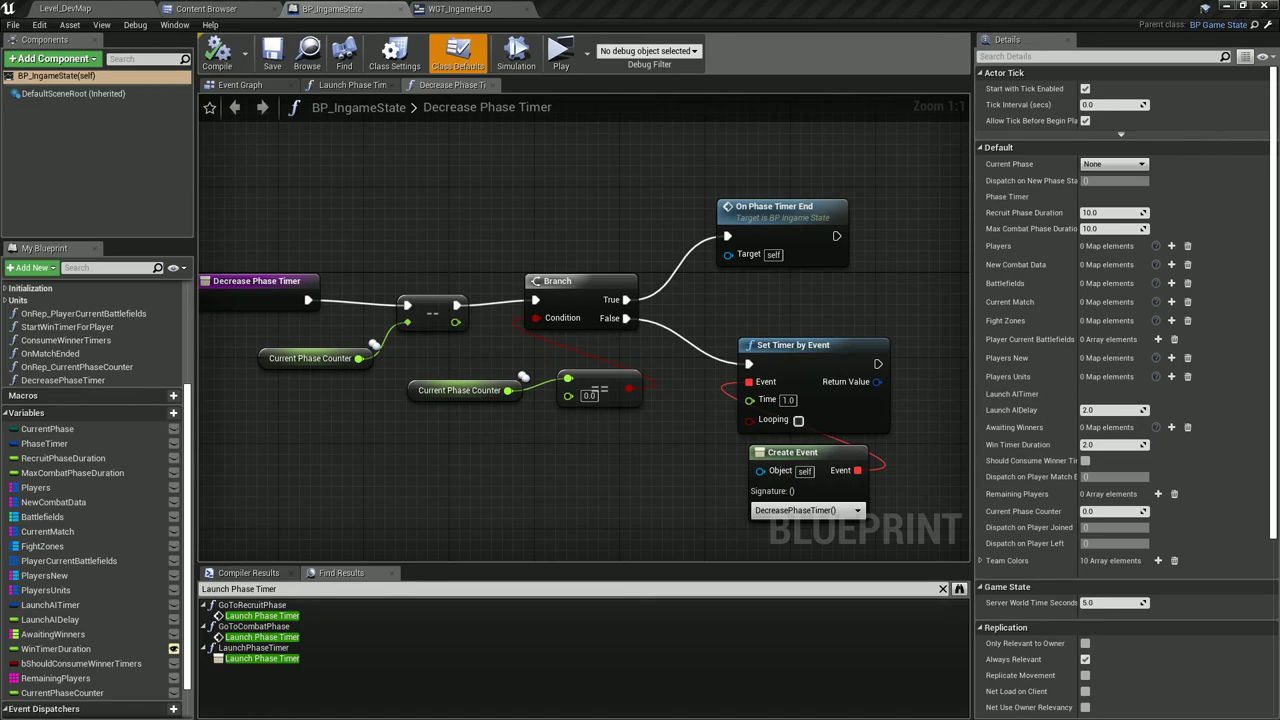
key(alt+Tab)
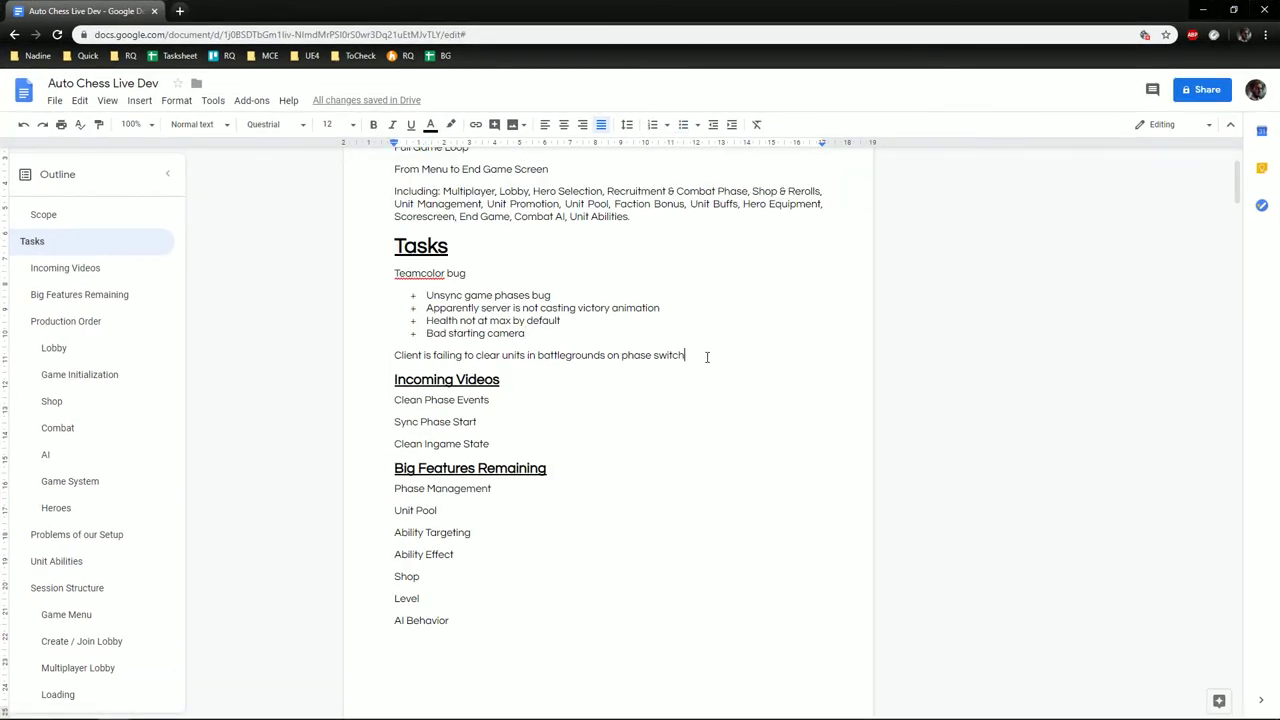
Add a task line saying facing no units should auto-win, then hide Chrome.
key(Return)
text(H)
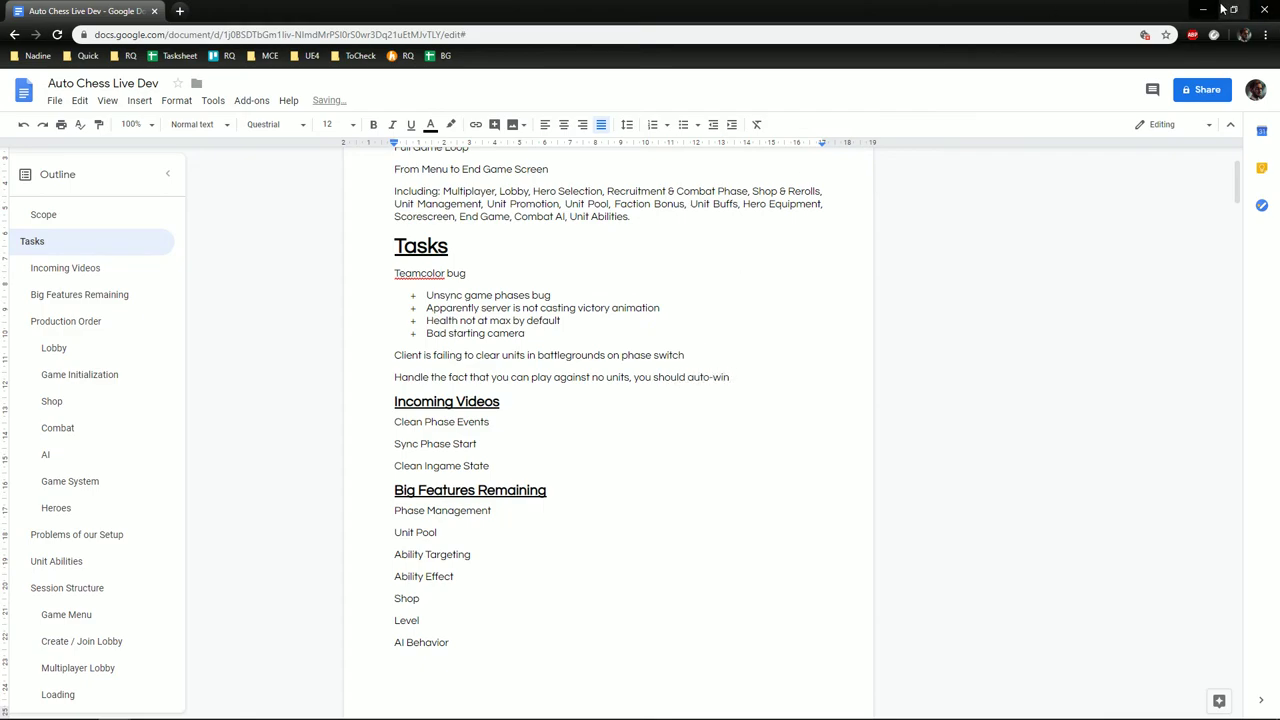
click(1205, 10)
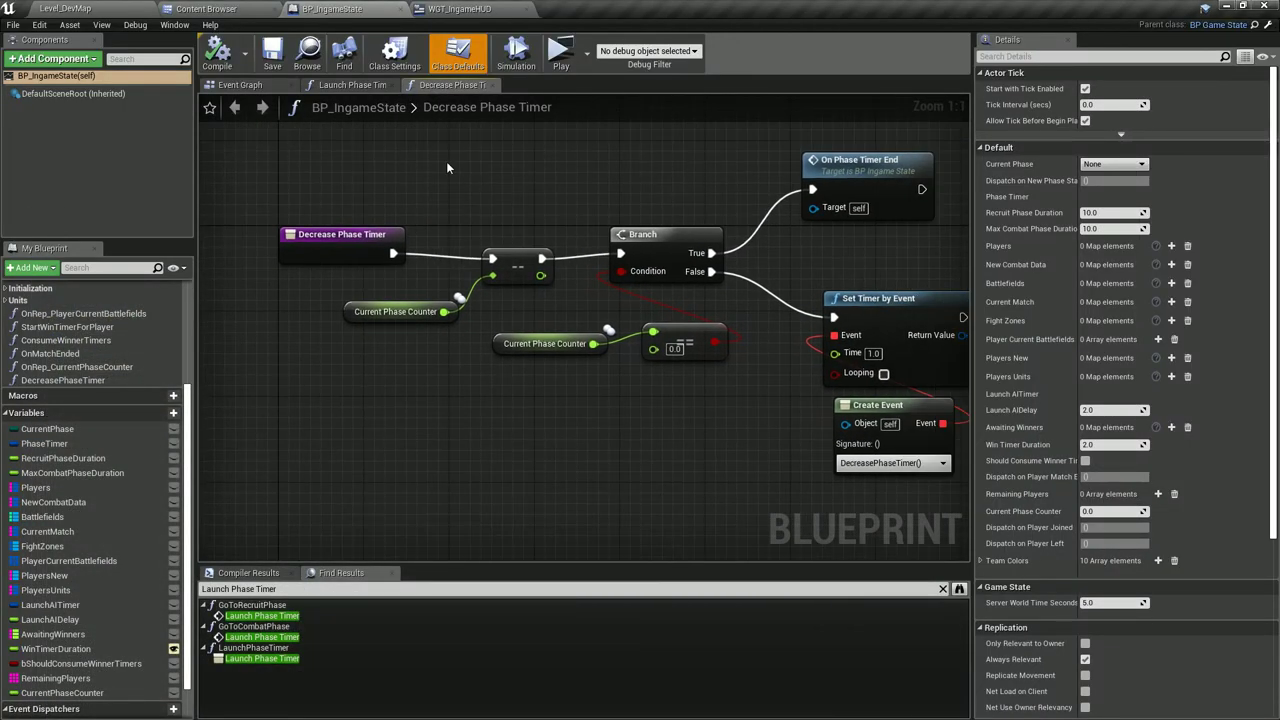
Start the two-player preview and place one red and three blue units on the boards.
click(559, 50)
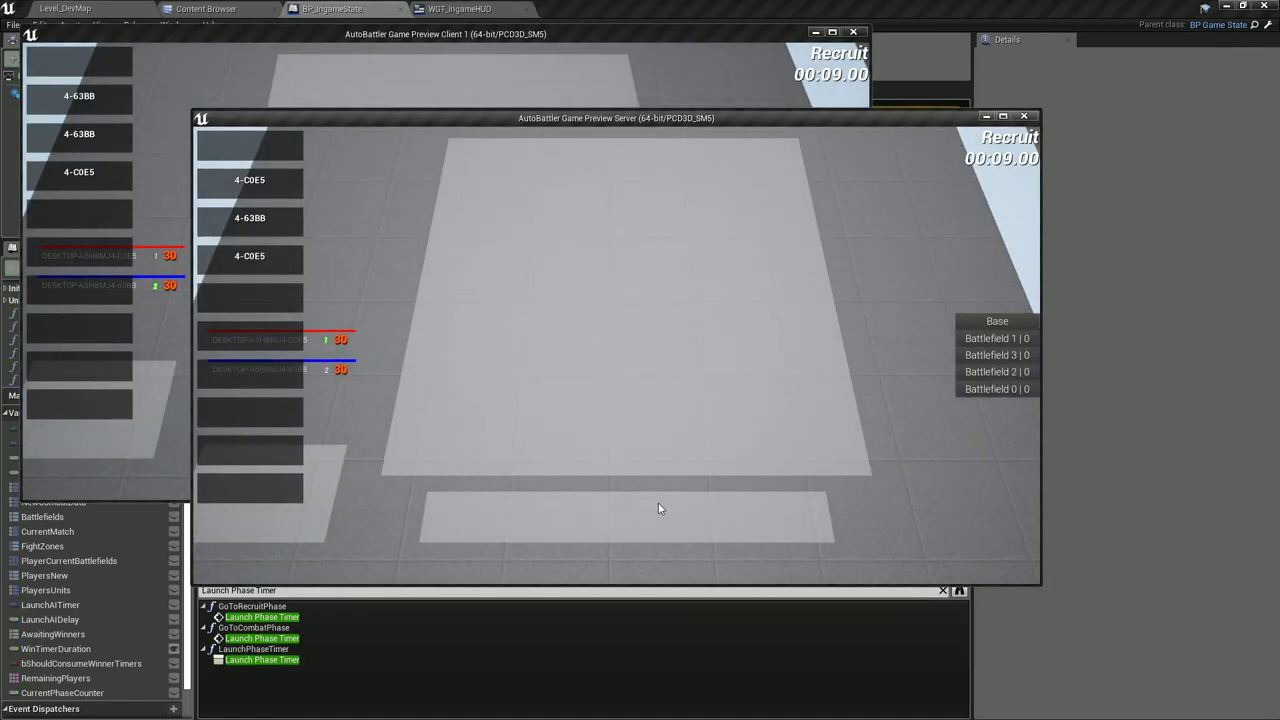
drag(594, 510, 600, 360)
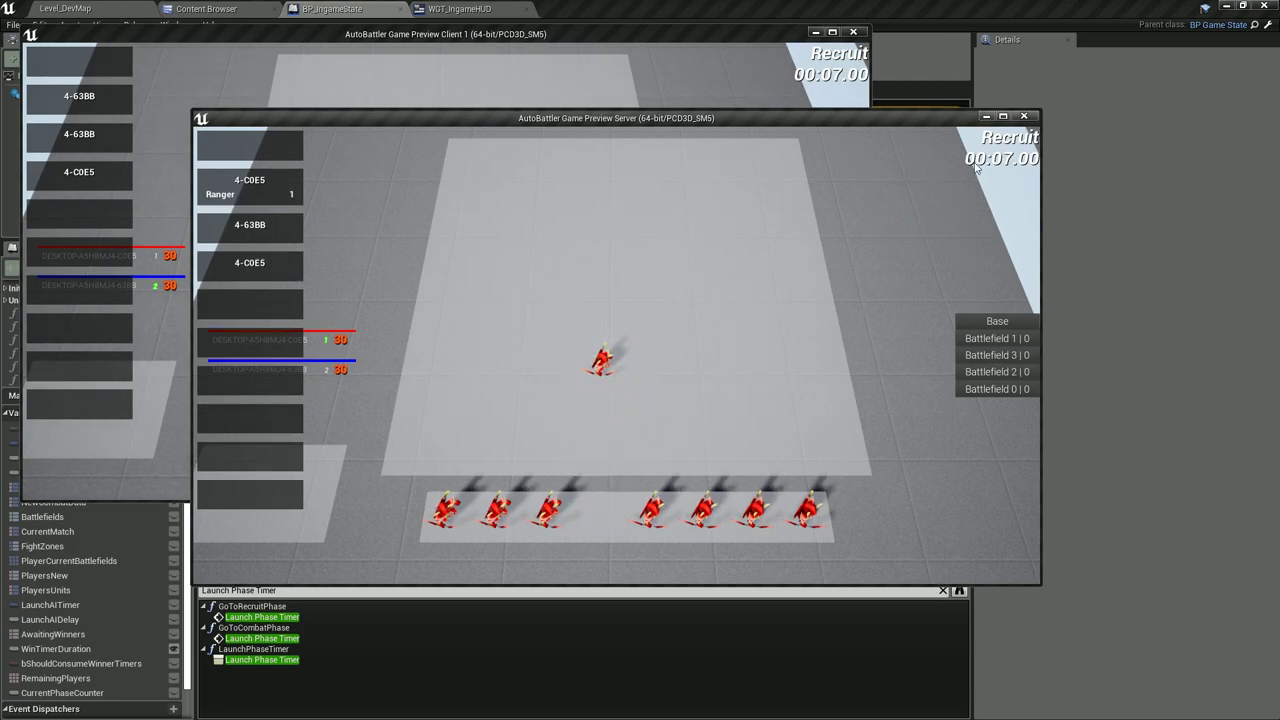
click(704, 77)
drag(423, 428, 430, 240)
drag(476, 428, 474, 251)
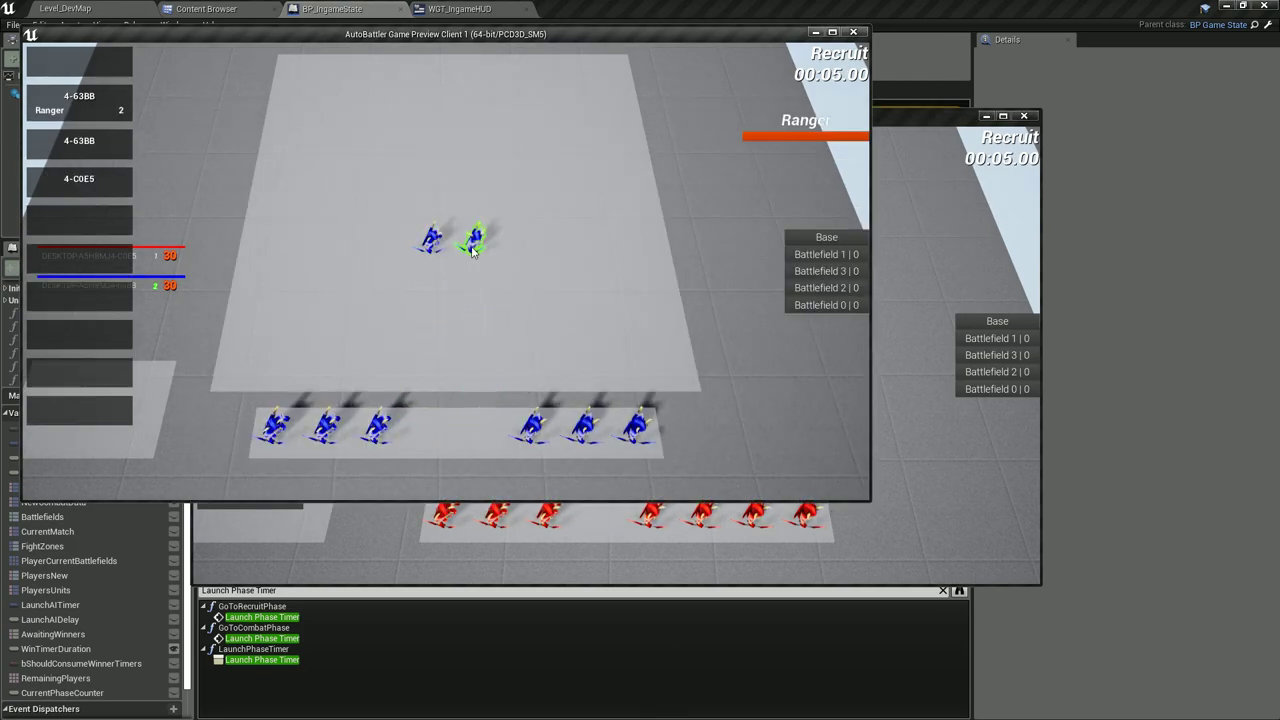
drag(532, 428, 520, 245)
Compare server and client timers as Combat counts down into Recruit, moving the server window aside.
click(900, 380)
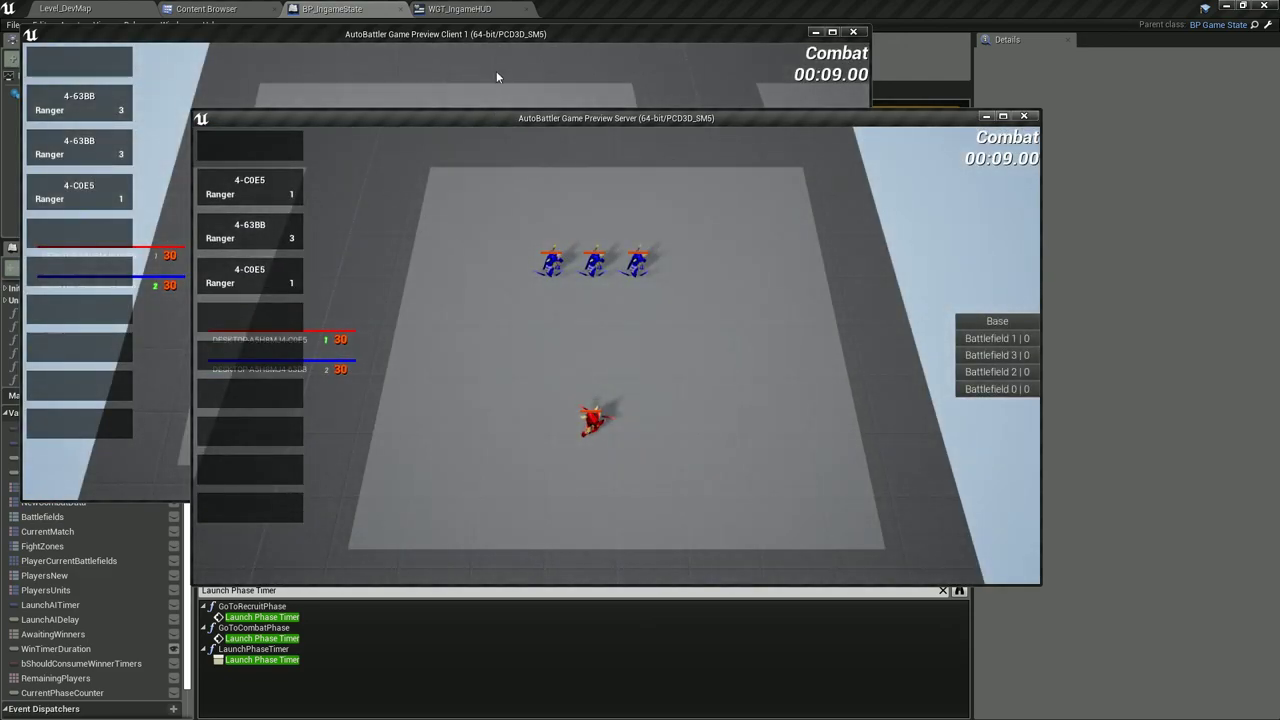
click(496, 77)
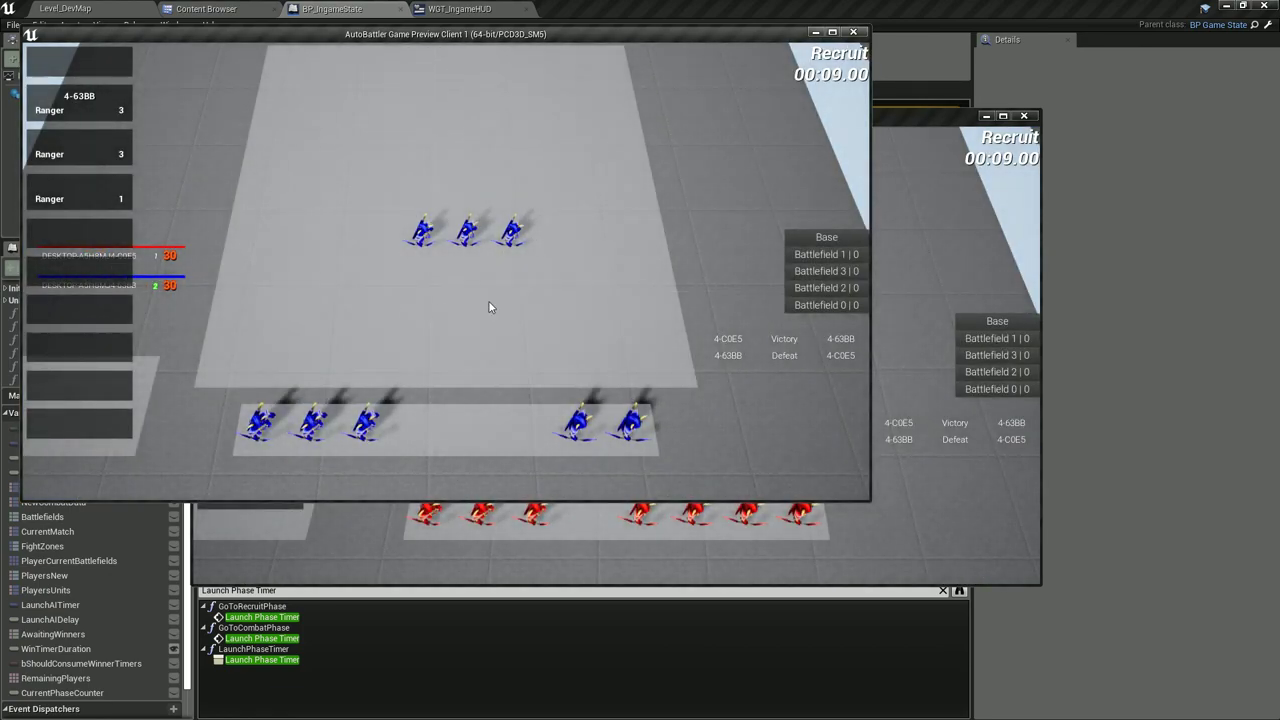
click(922, 490)
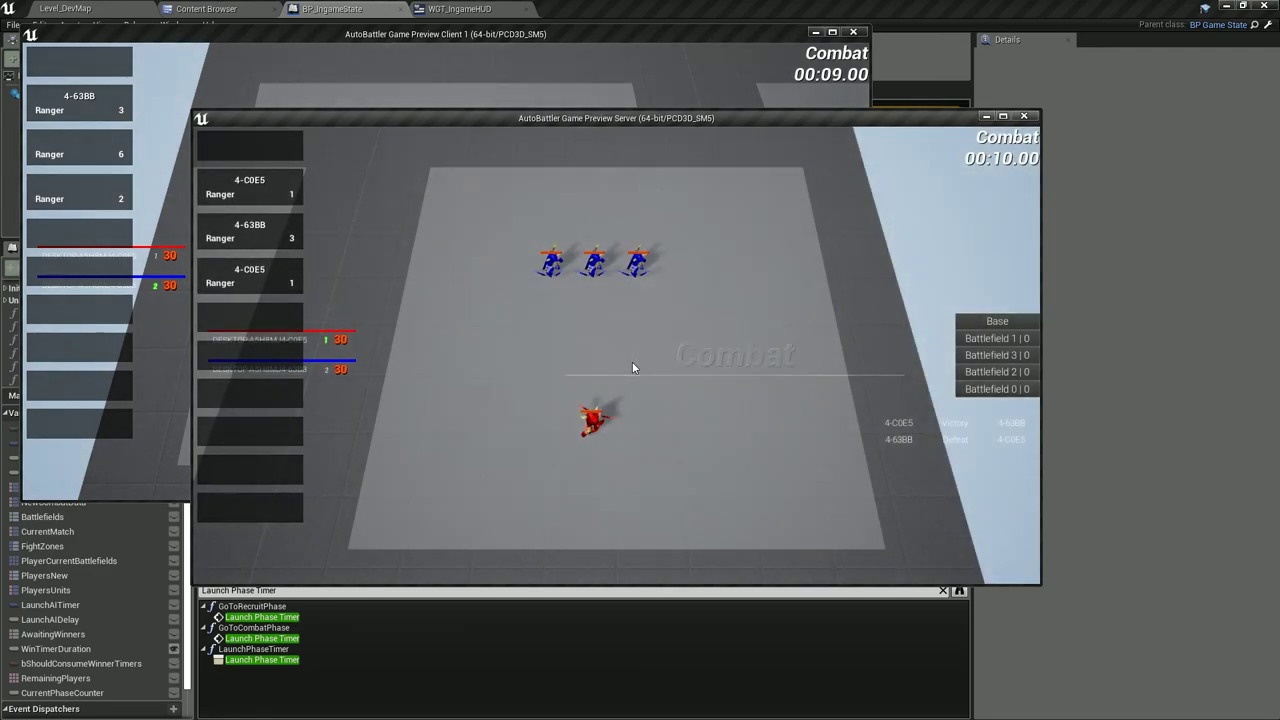
click(562, 92)
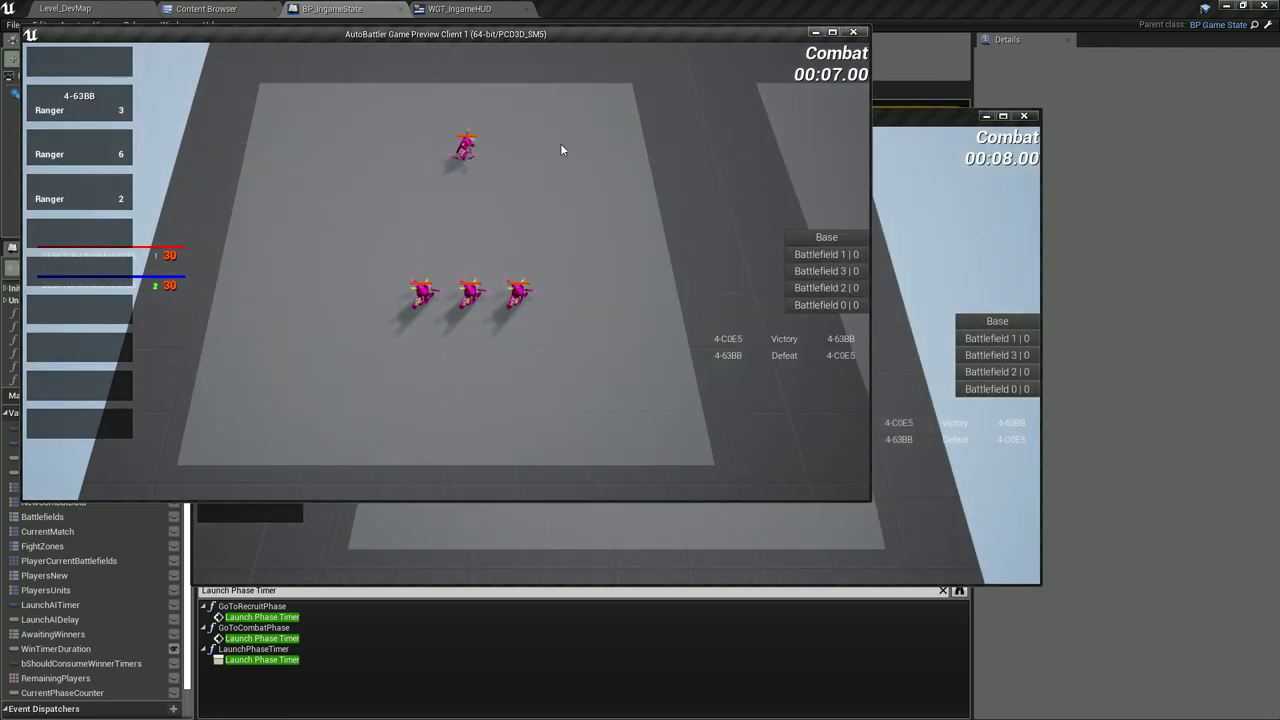
click(973, 230)
click(598, 82)
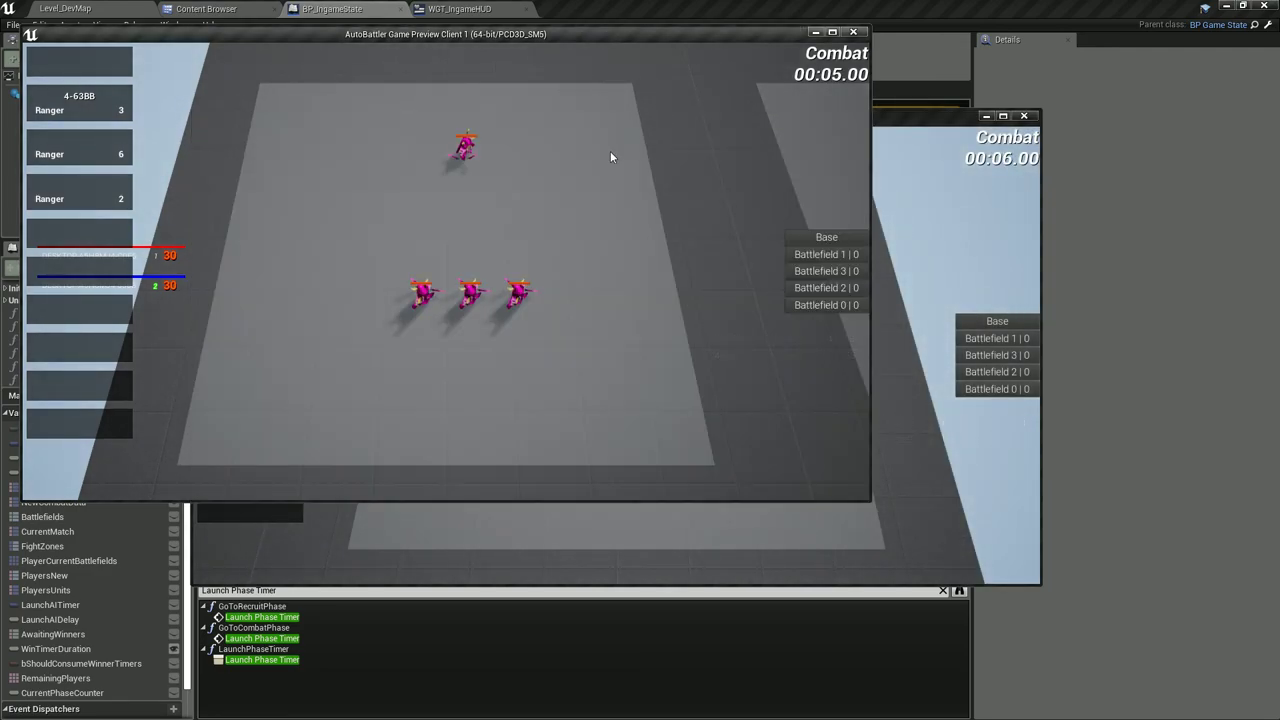
click(872, 200)
click(586, 93)
click(875, 205)
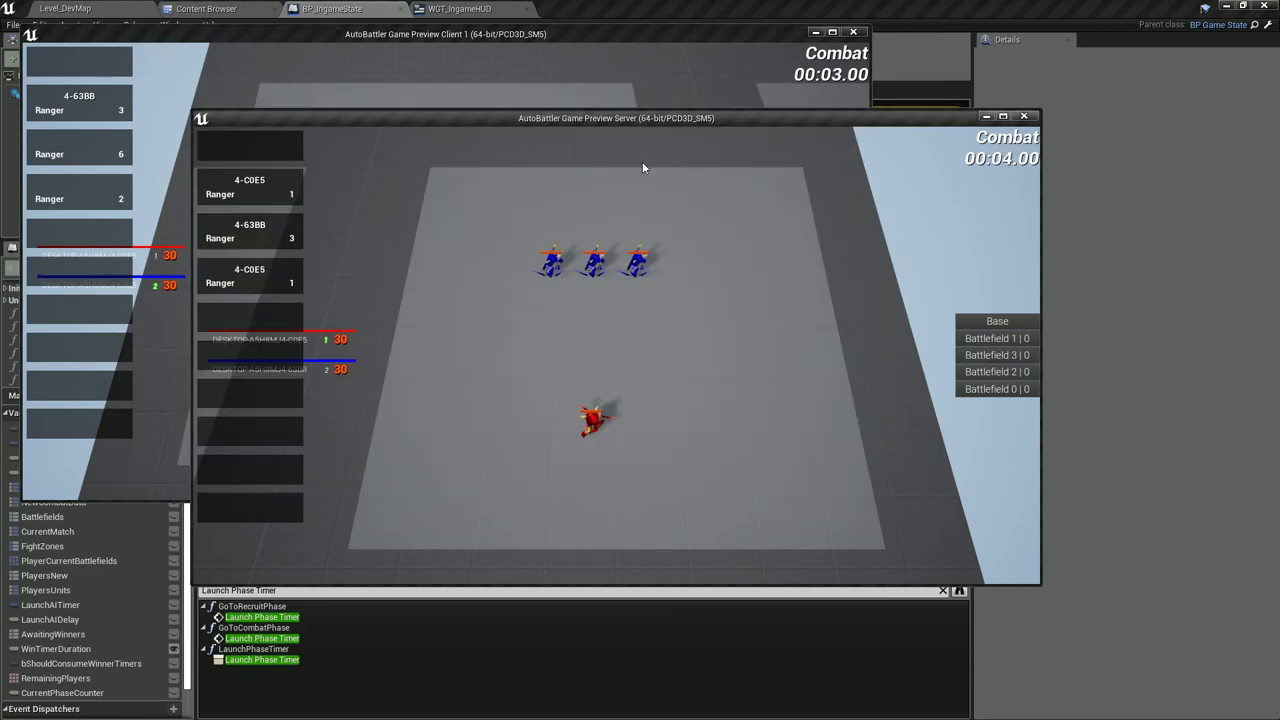
click(584, 91)
click(947, 222)
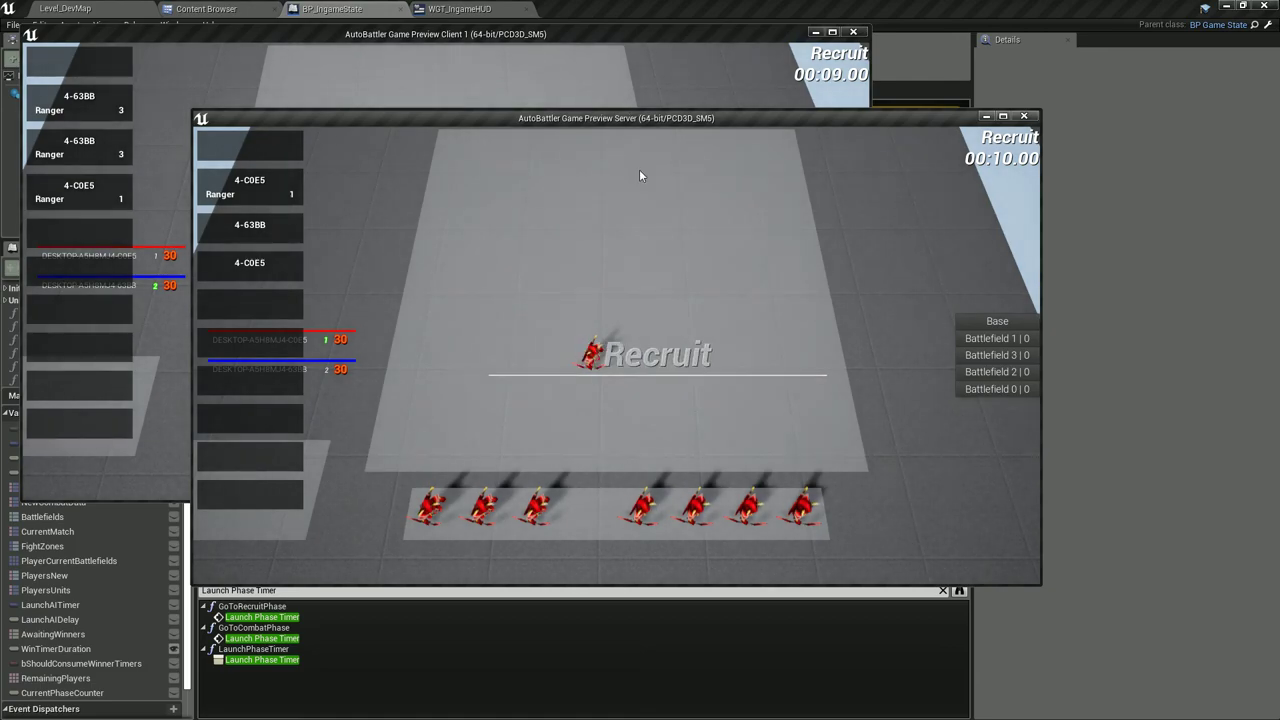
click(632, 91)
click(984, 256)
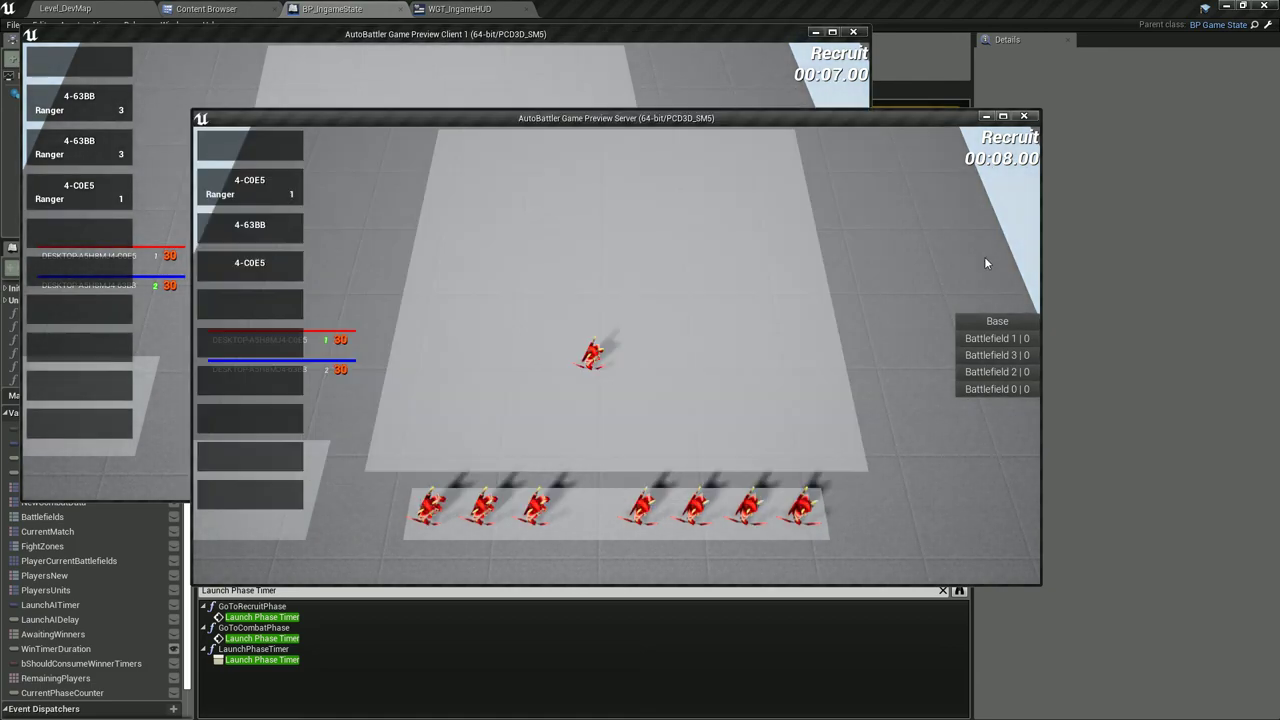
drag(531, 111, 619, 176)
click(580, 100)
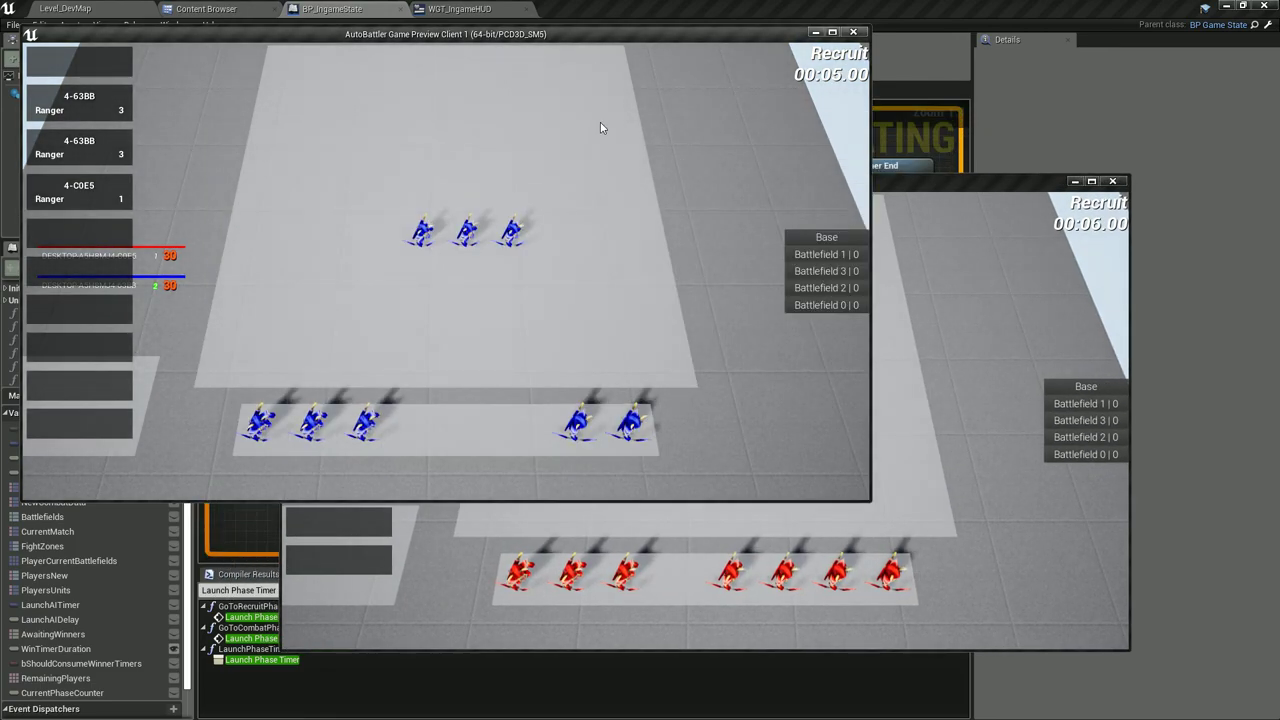
Restart the two-player preview and place a red and a blue unit on the boards.
key(Escape)
click(558, 55)
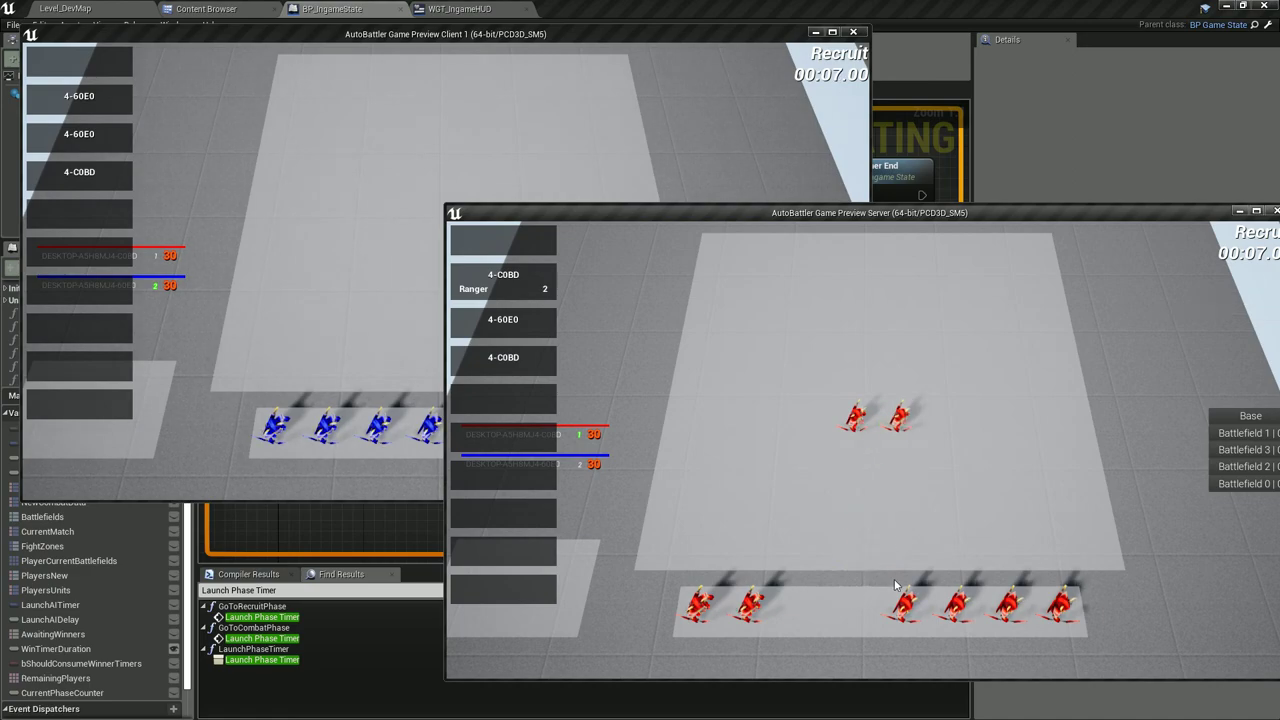
drag(905, 605, 940, 415)
click(480, 428)
drag(480, 428, 430, 237)
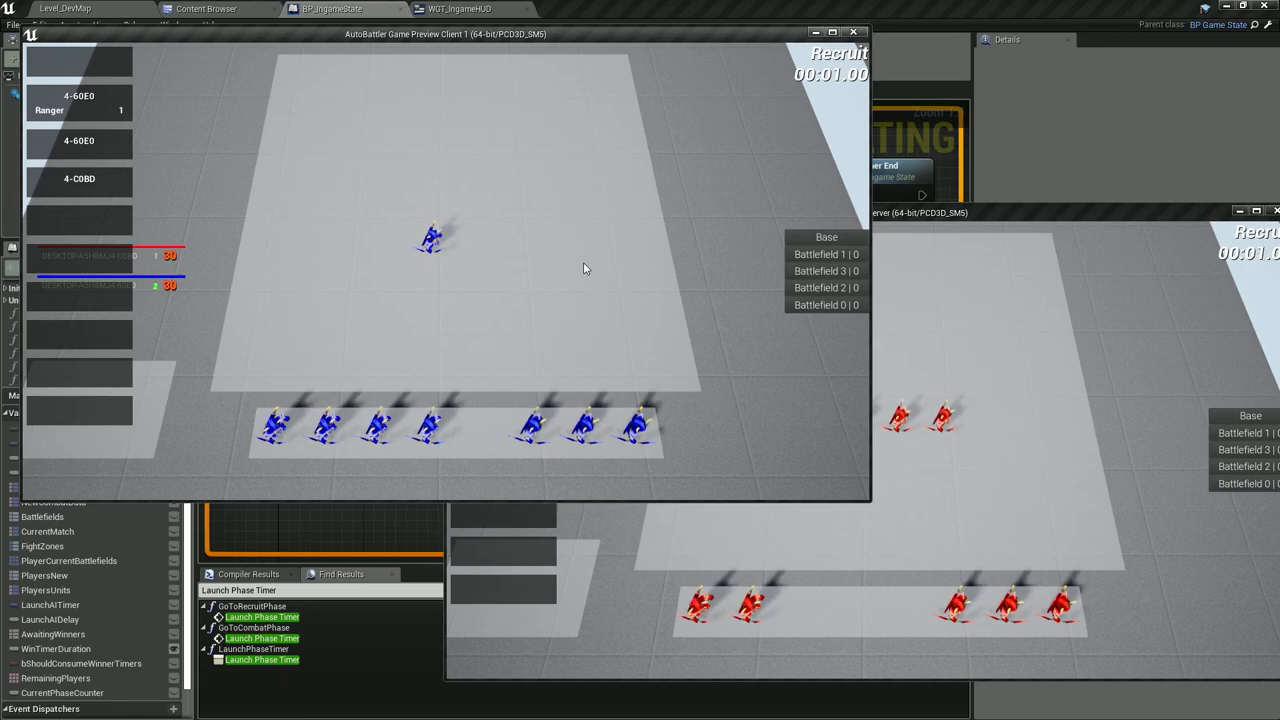
Reposition the server window, wait for Recruit to turn into Combat, then stop the session.
click(997, 356)
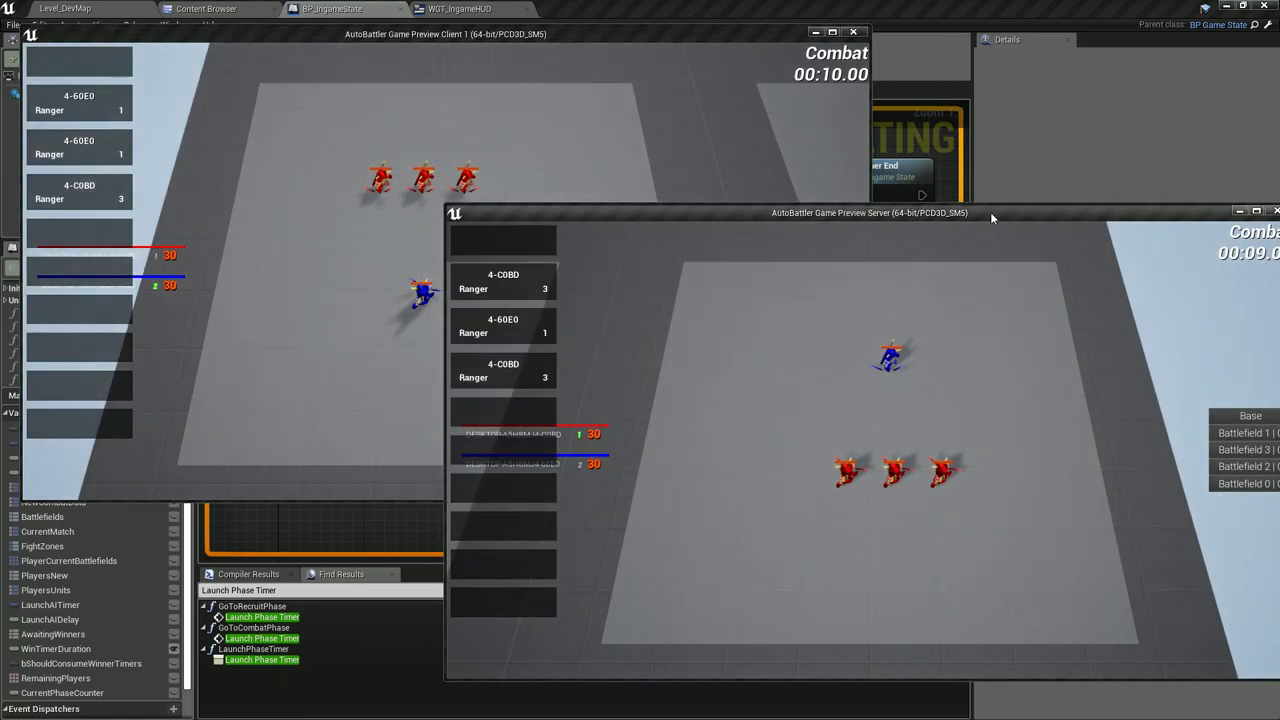
drag(990, 212, 920, 196)
click(689, 112)
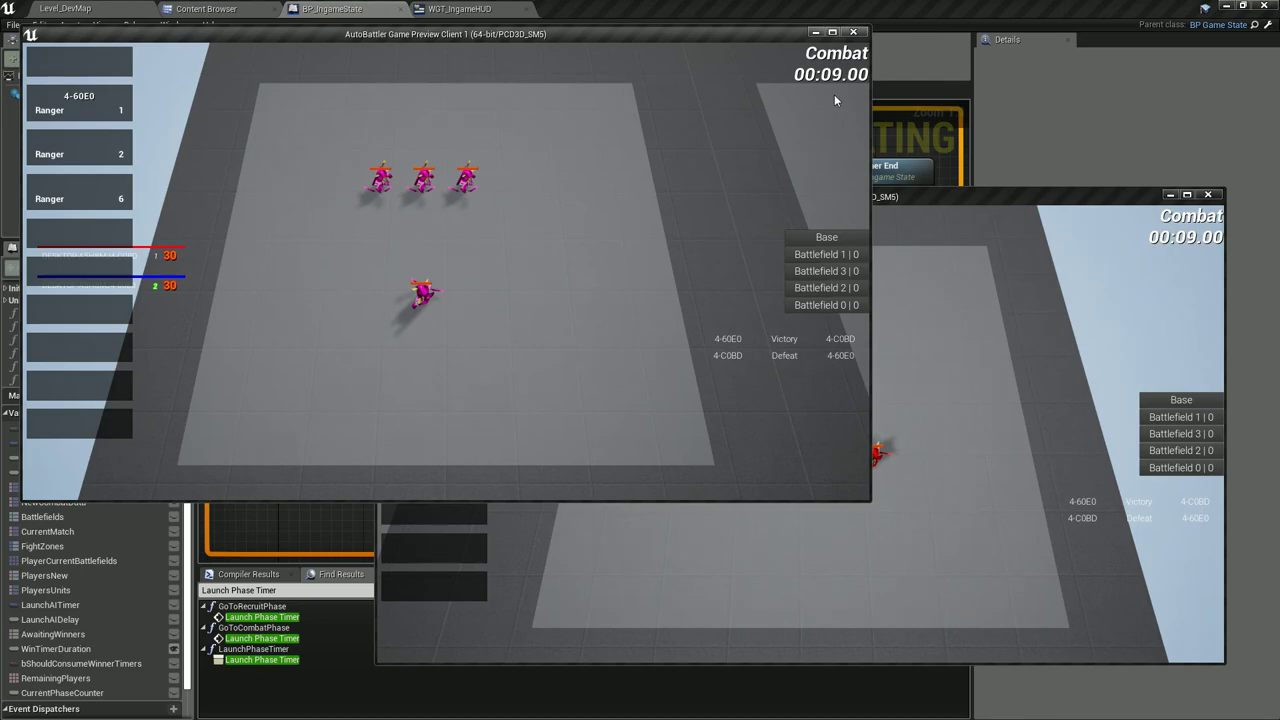
key(Escape)
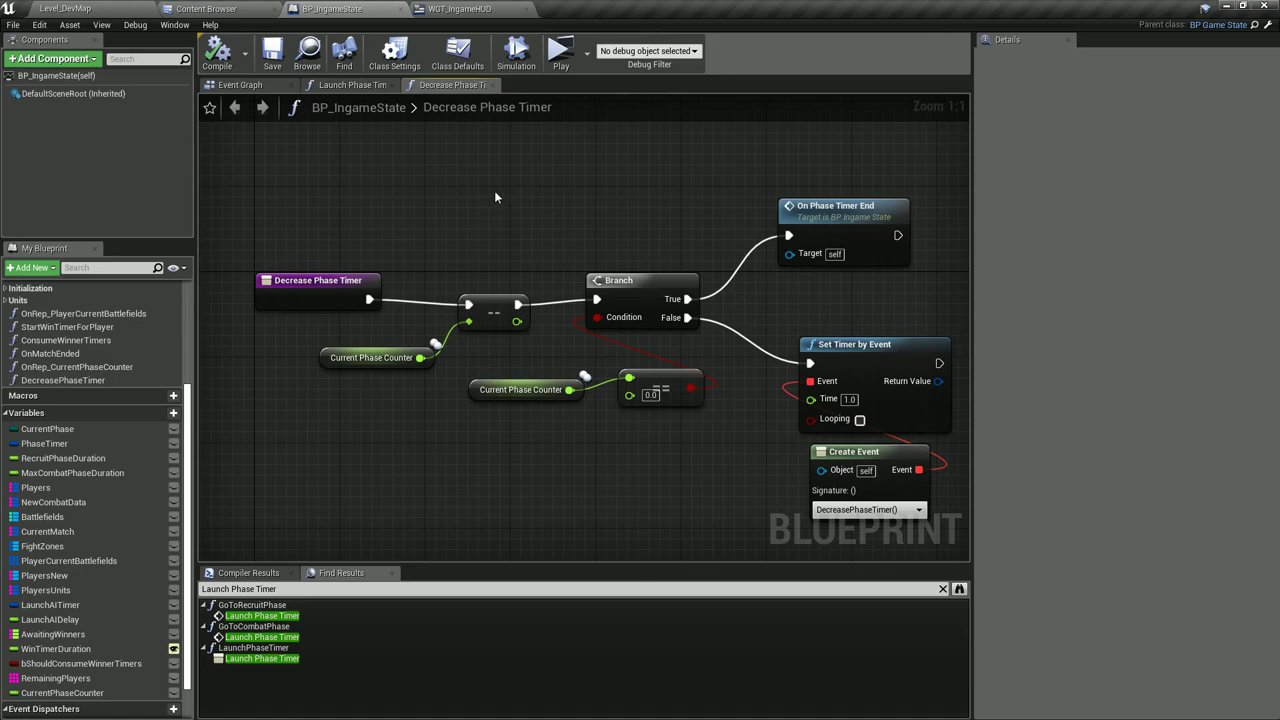
In Decrease Phase Timer, store the Set Timer by Event return value in PhaseTimer and save.
right_drag(494, 197, 281, 169)
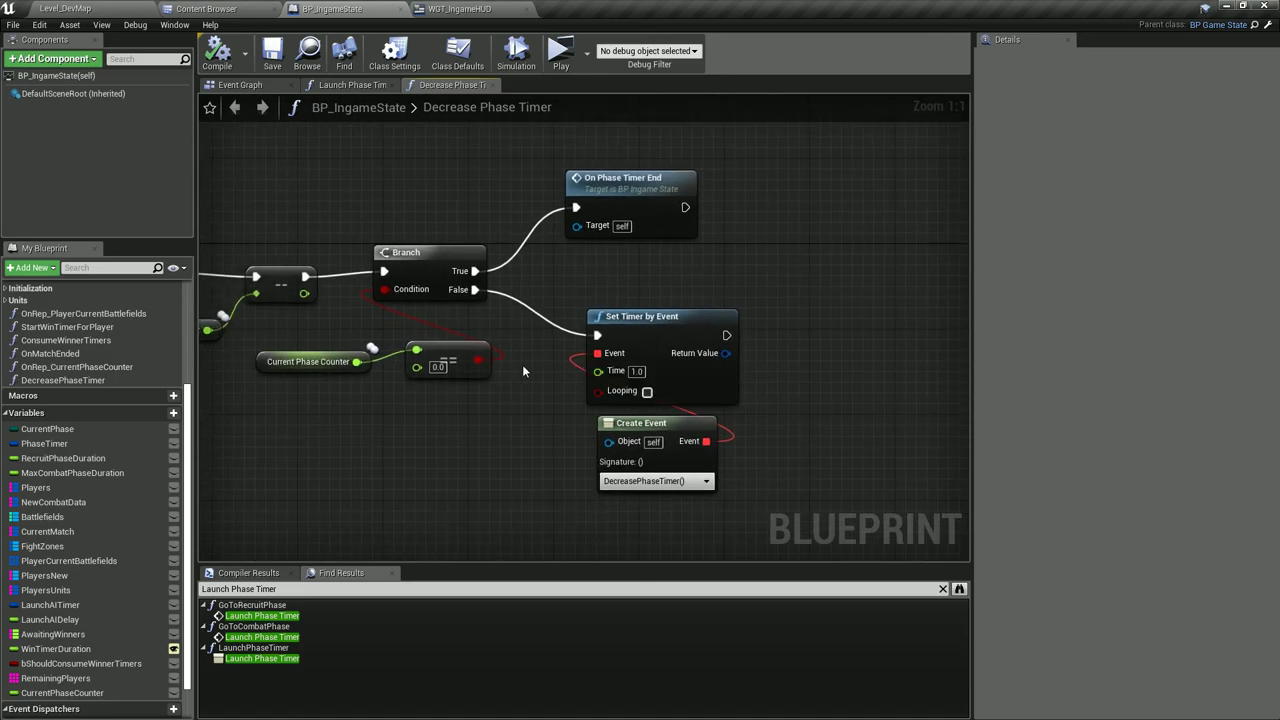
right_drag(522, 364, 542, 363)
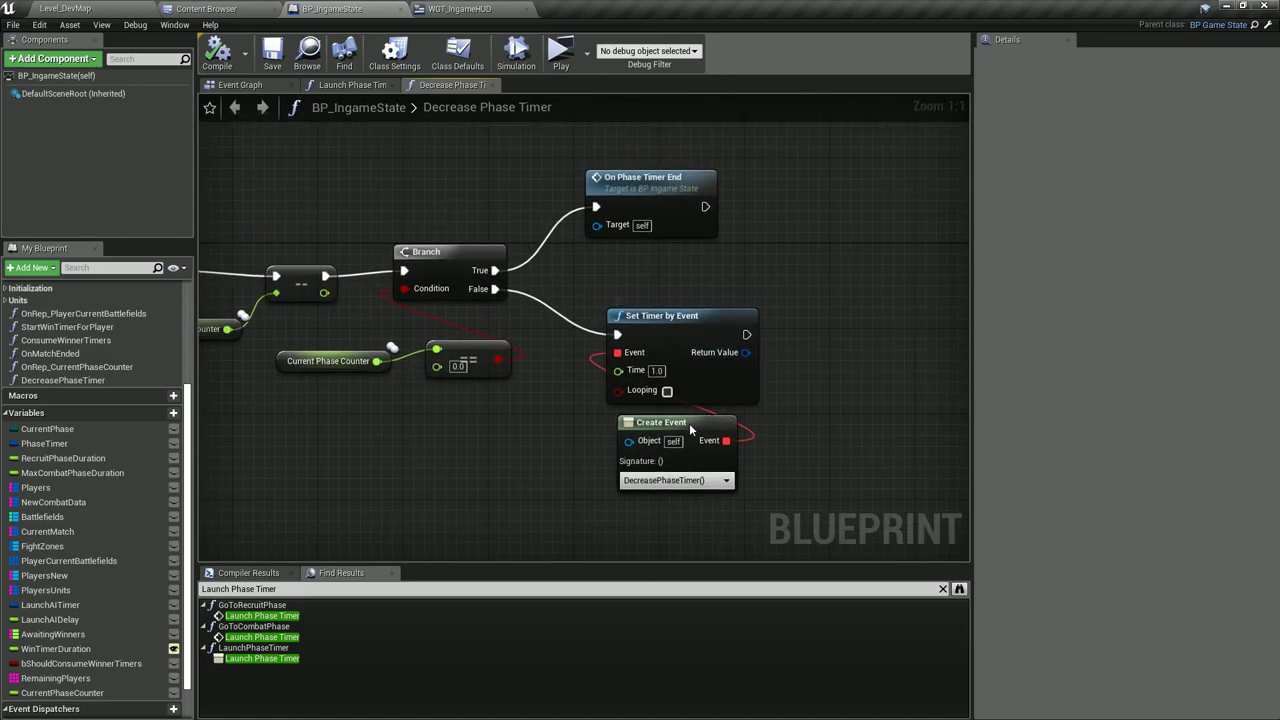
scroll(110, 404, up, 2)
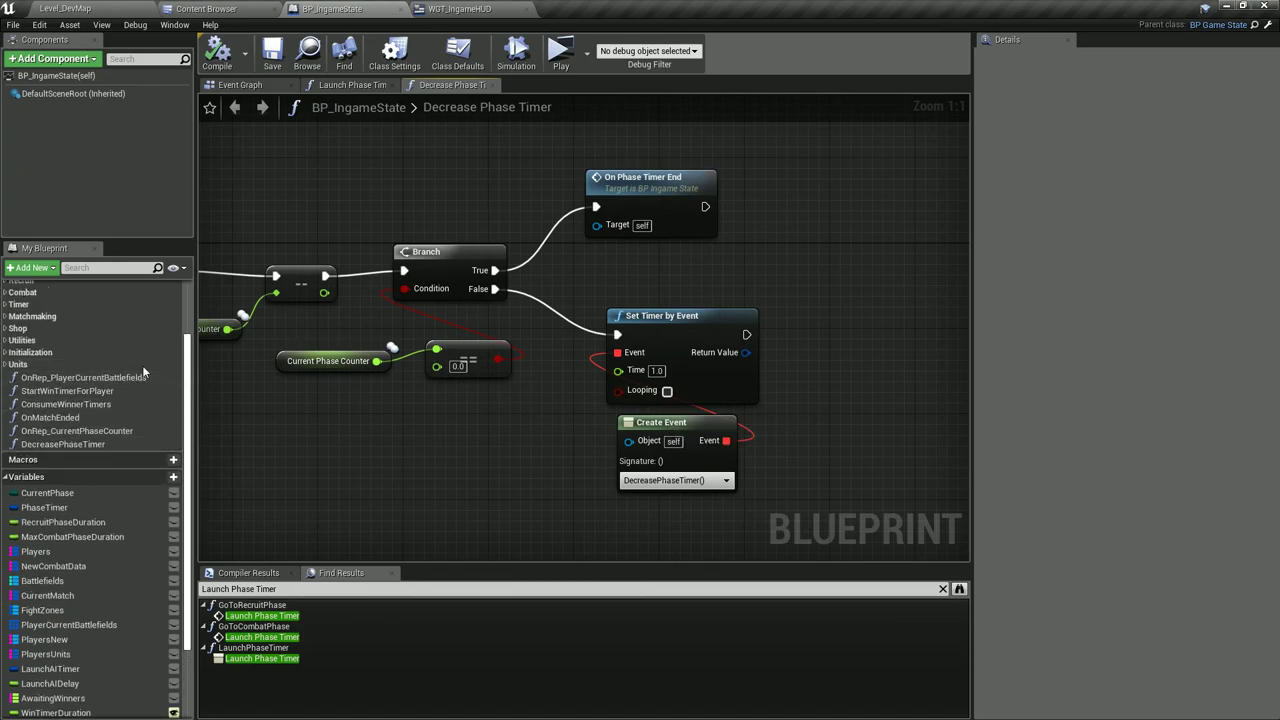
click(164, 442)
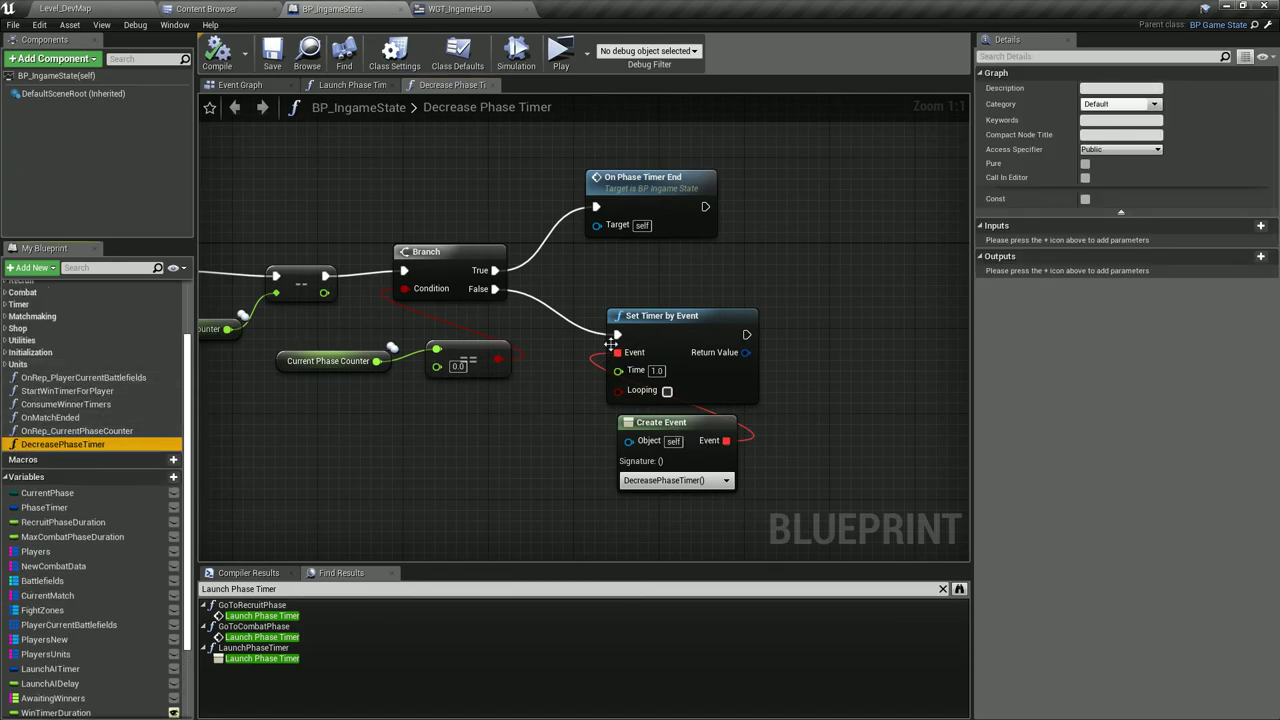
right_drag(610, 345, 728, 363)
click(740, 365)
scroll(88, 411, up, 3)
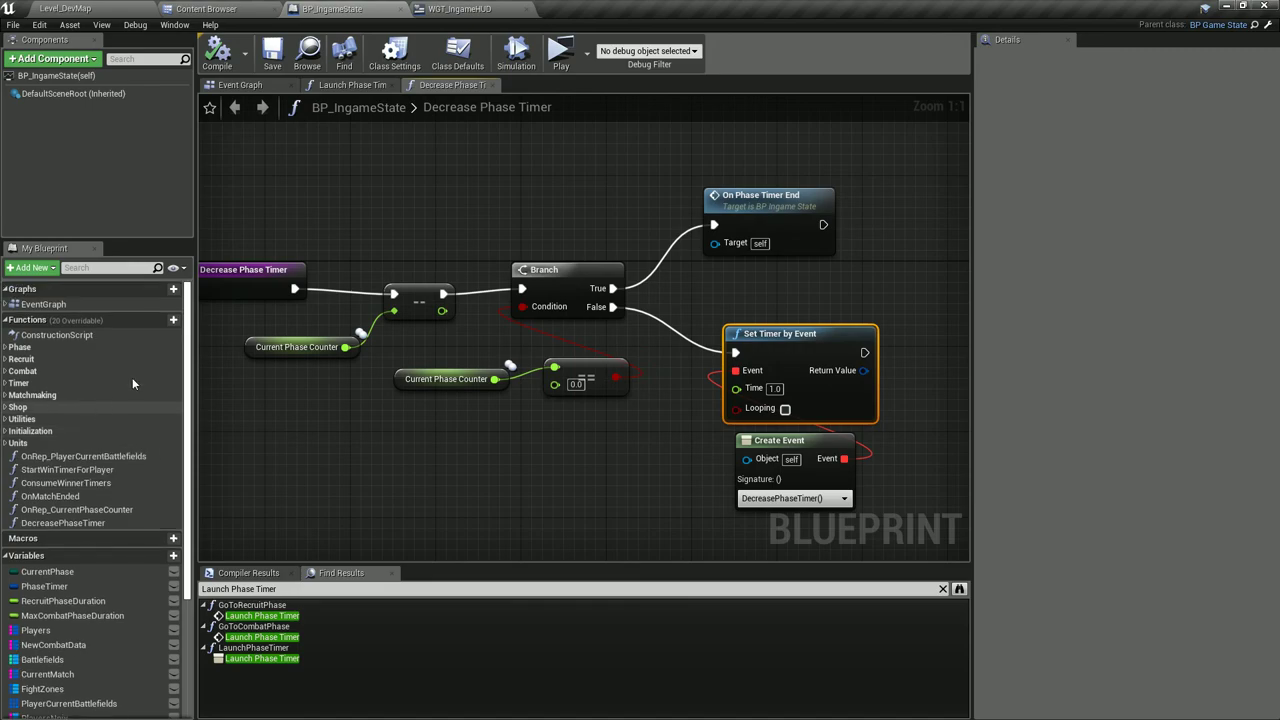
click(334, 85)
click(643, 284)
click(448, 85)
click(885, 343)
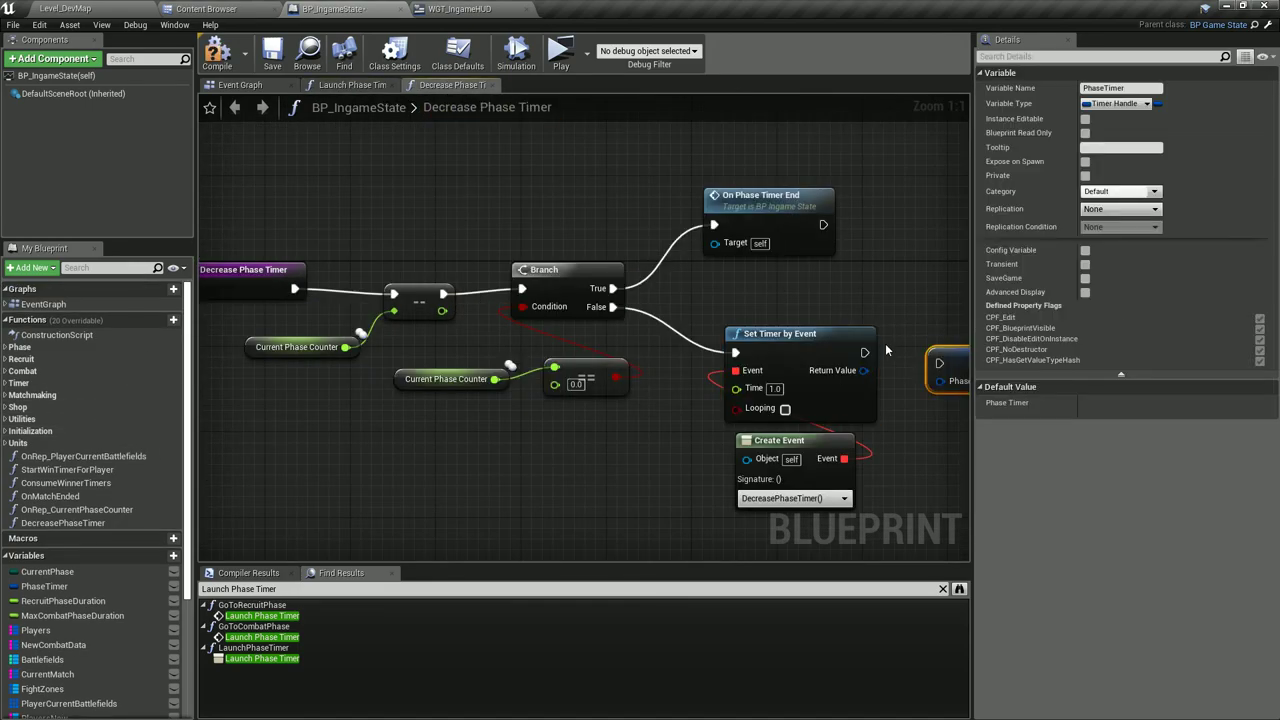
mouse_move(864, 370)
mouse_down()
mouse_move(903, 381)
mouse_move(860, 370)
mouse_up()
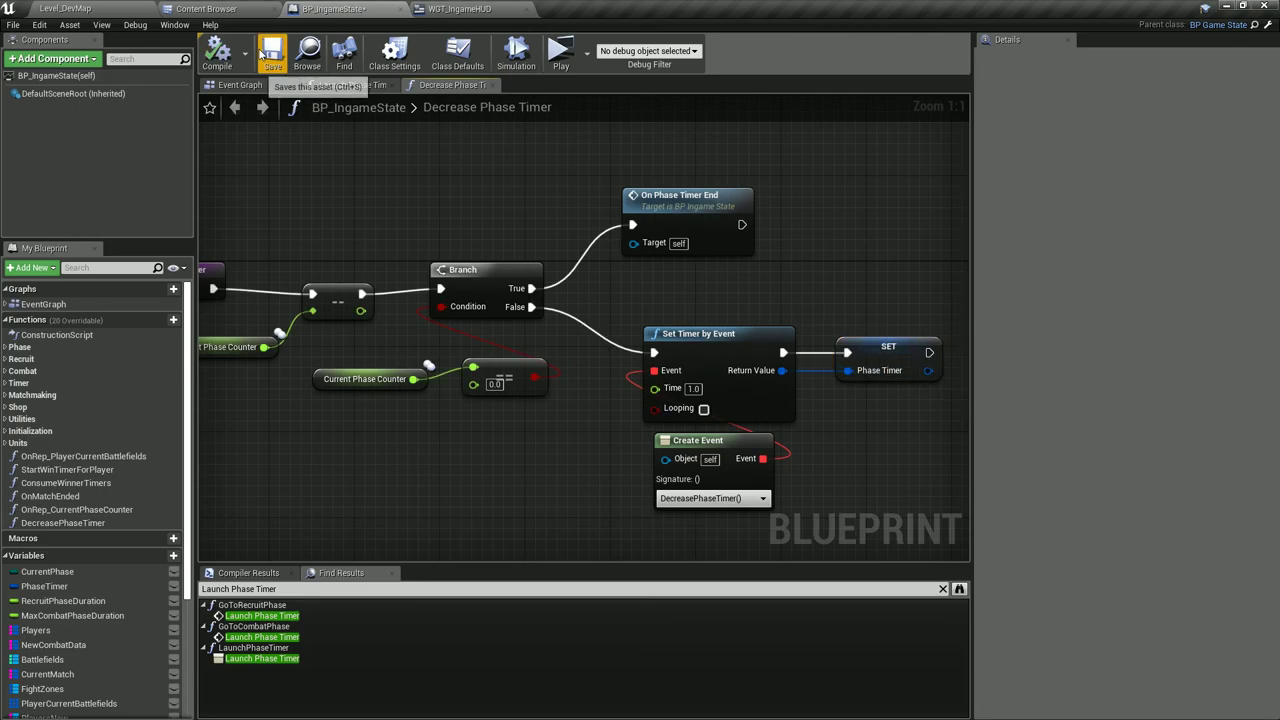
click(262, 55)
In On Match Ended, add a PhaseTimer setter after Set Timer by Event and compile.
right_drag(299, 175, 484, 196)
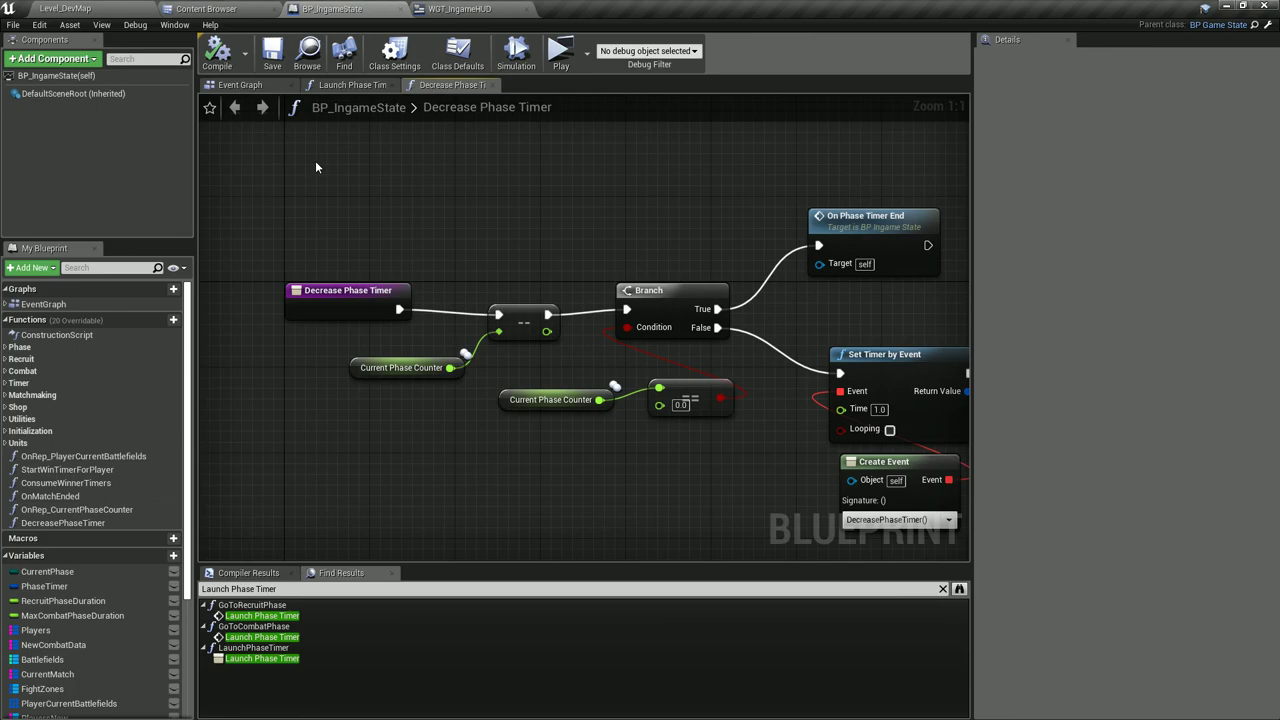
double_click(107, 495)
scroll(352, 410, up, 1)
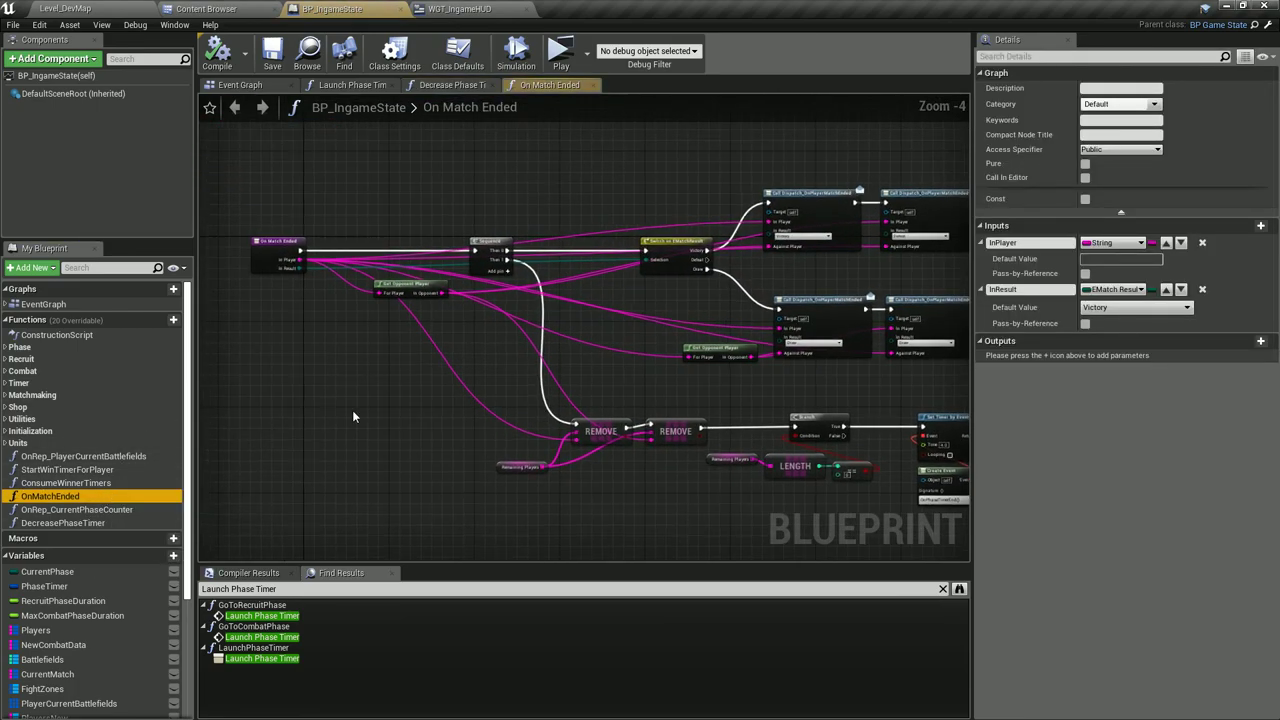
scroll(337, 399, up, 2)
scroll(380, 340, up, 1)
drag(433, 288, 628, 490)
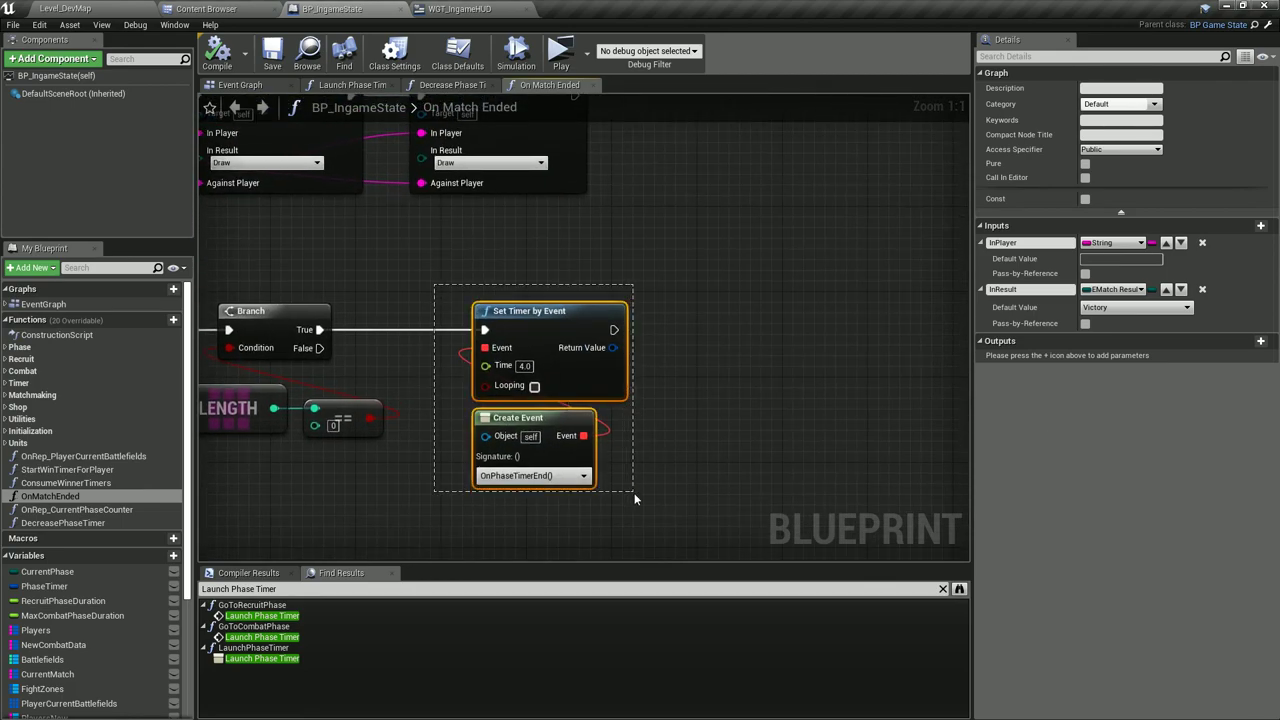
click(633, 495)
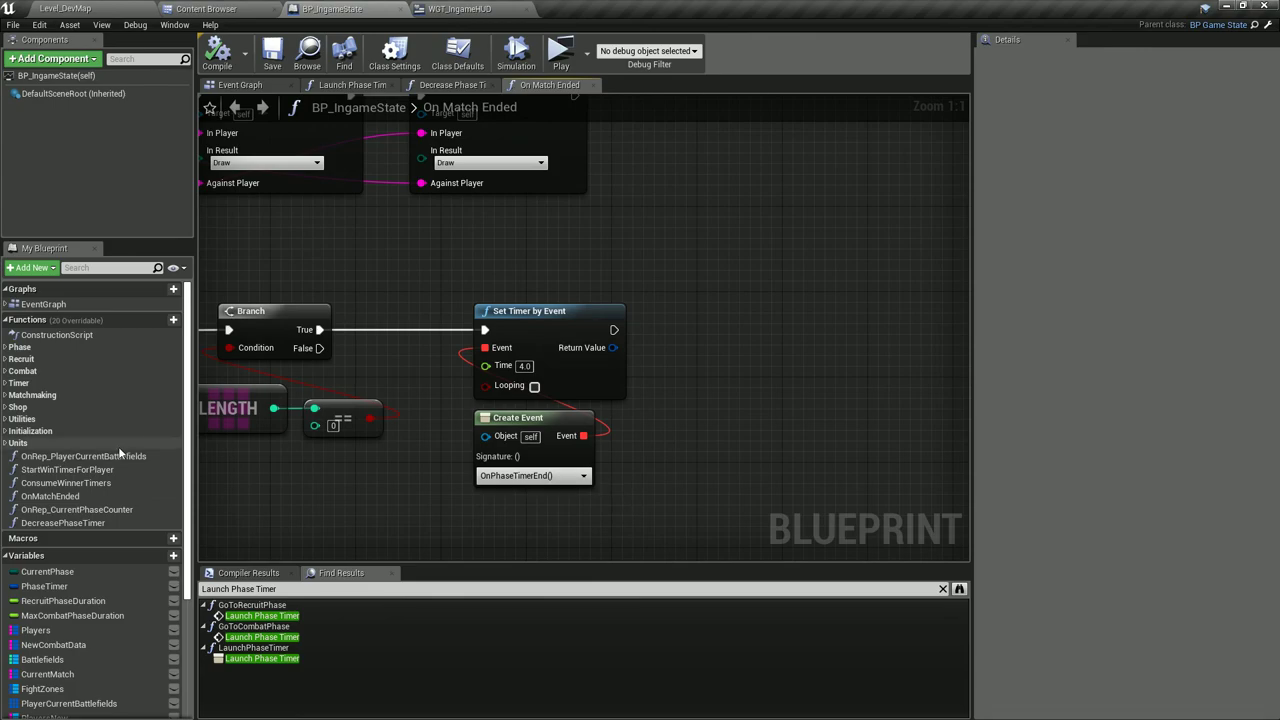
scroll(127, 455, down, 1)
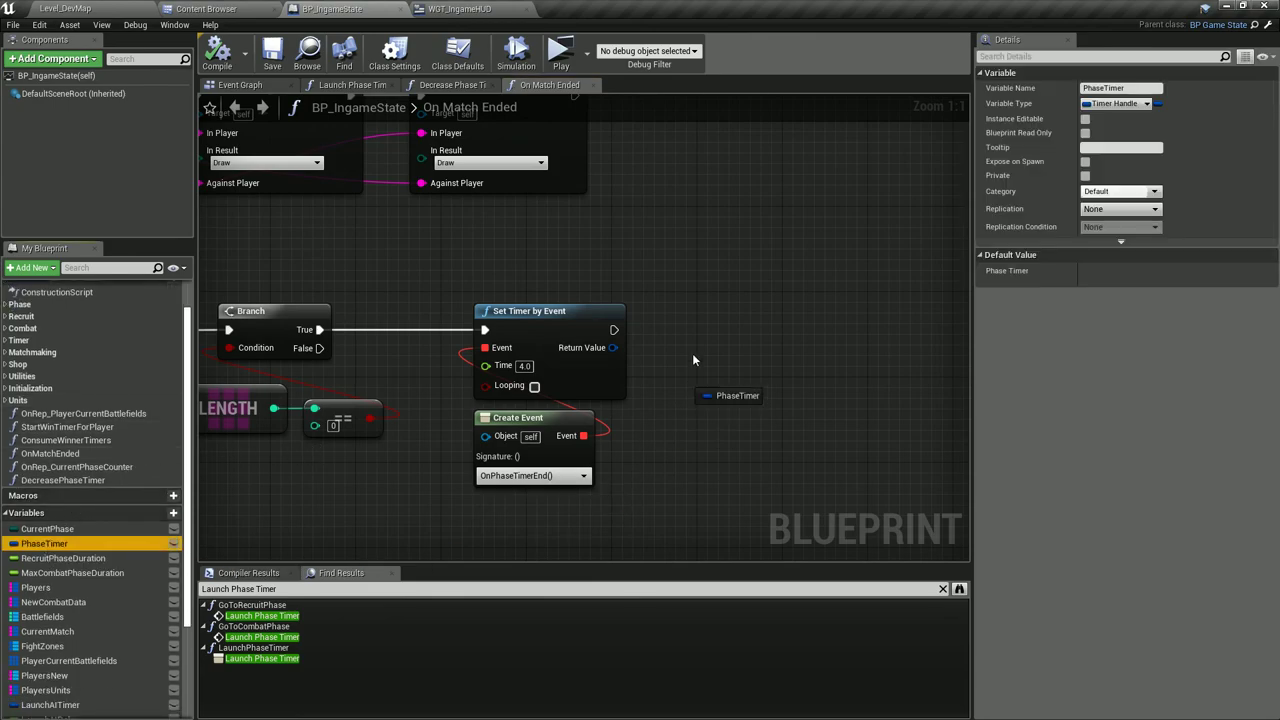
mouse_move(44, 543)
alt+mouse_down()
mouse_move(660, 320)
mouse_move(668, 347)
alt+mouse_up()
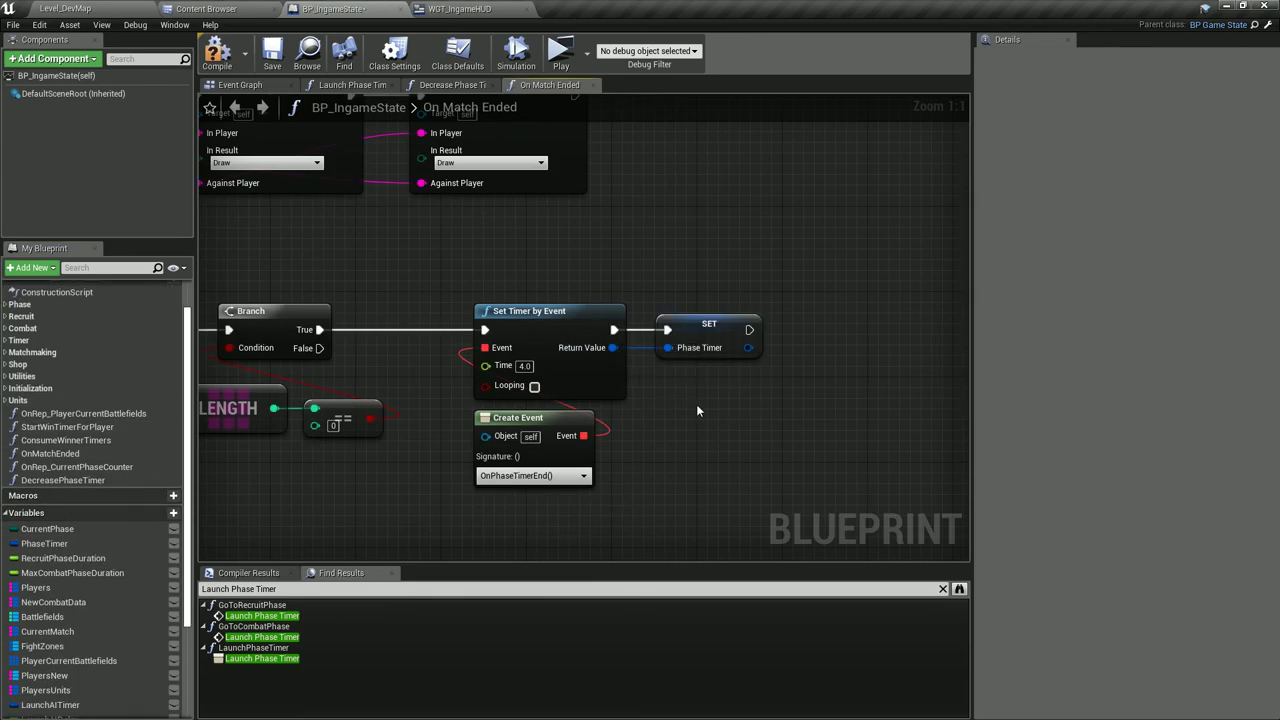
click(226, 58)
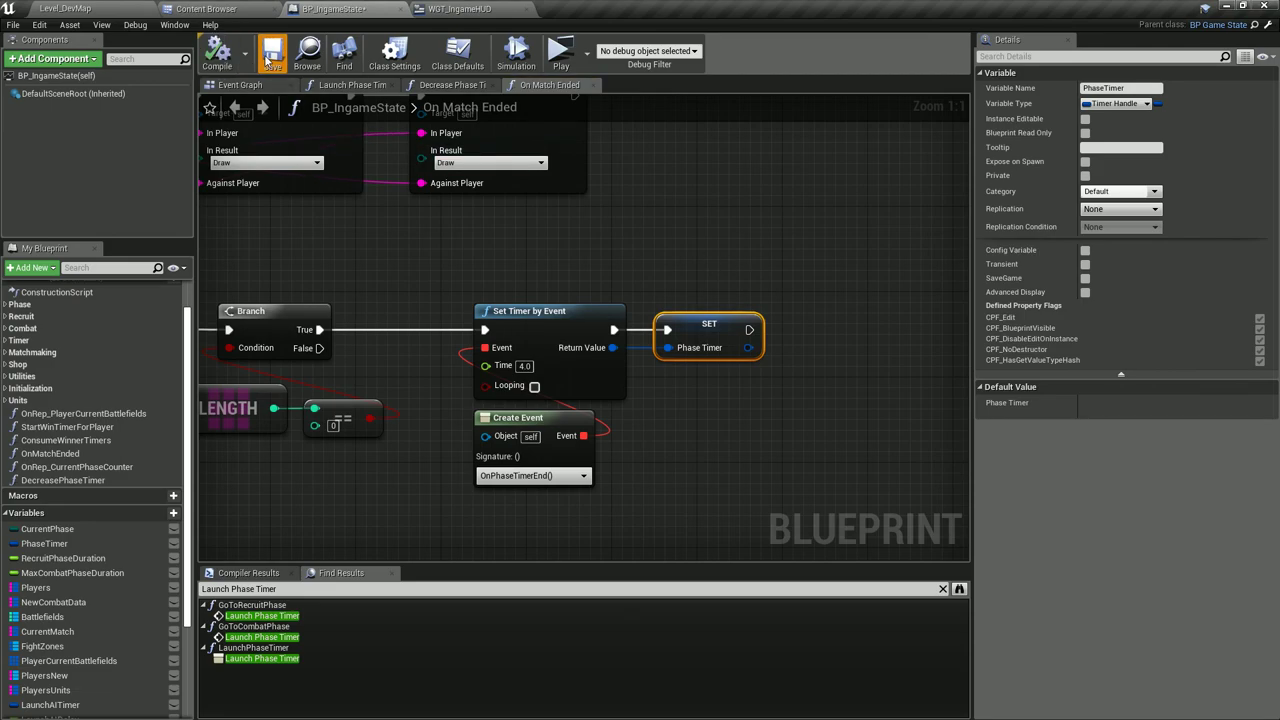
Delete the timer, event and setter nodes and make Branch True call On Phase Timer End.
drag(415, 265, 780, 494)
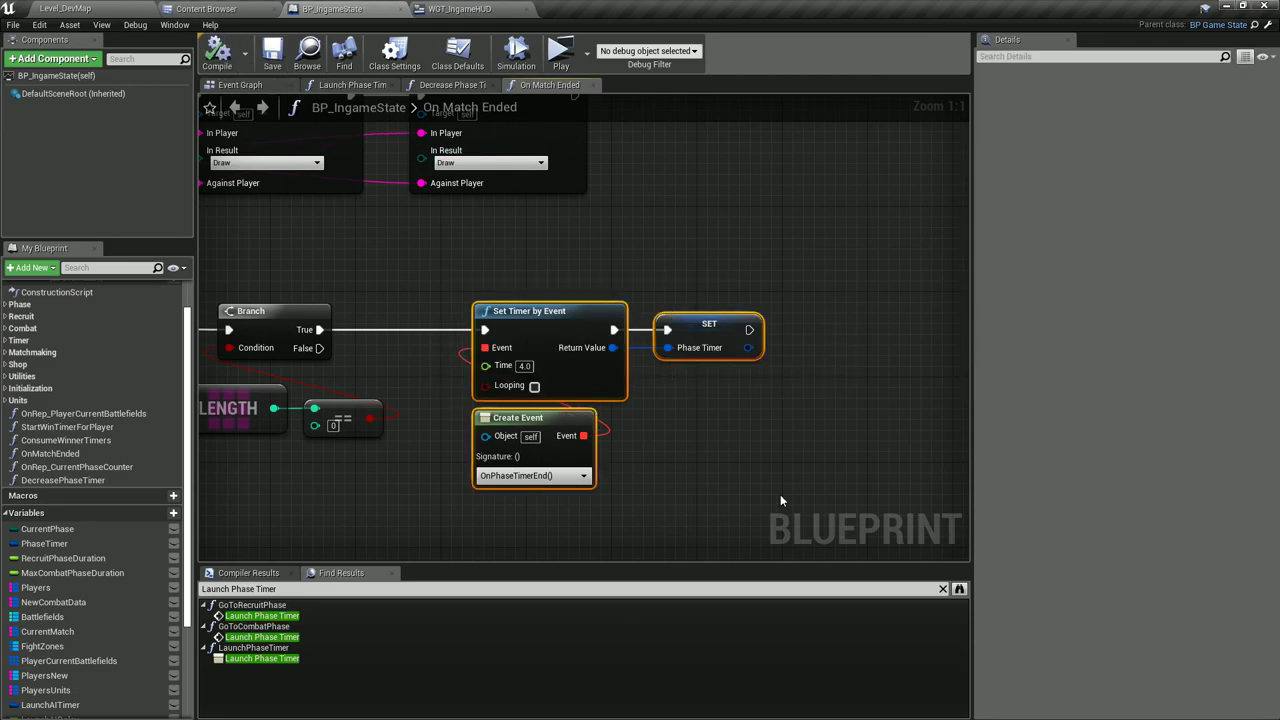
click(374, 377)
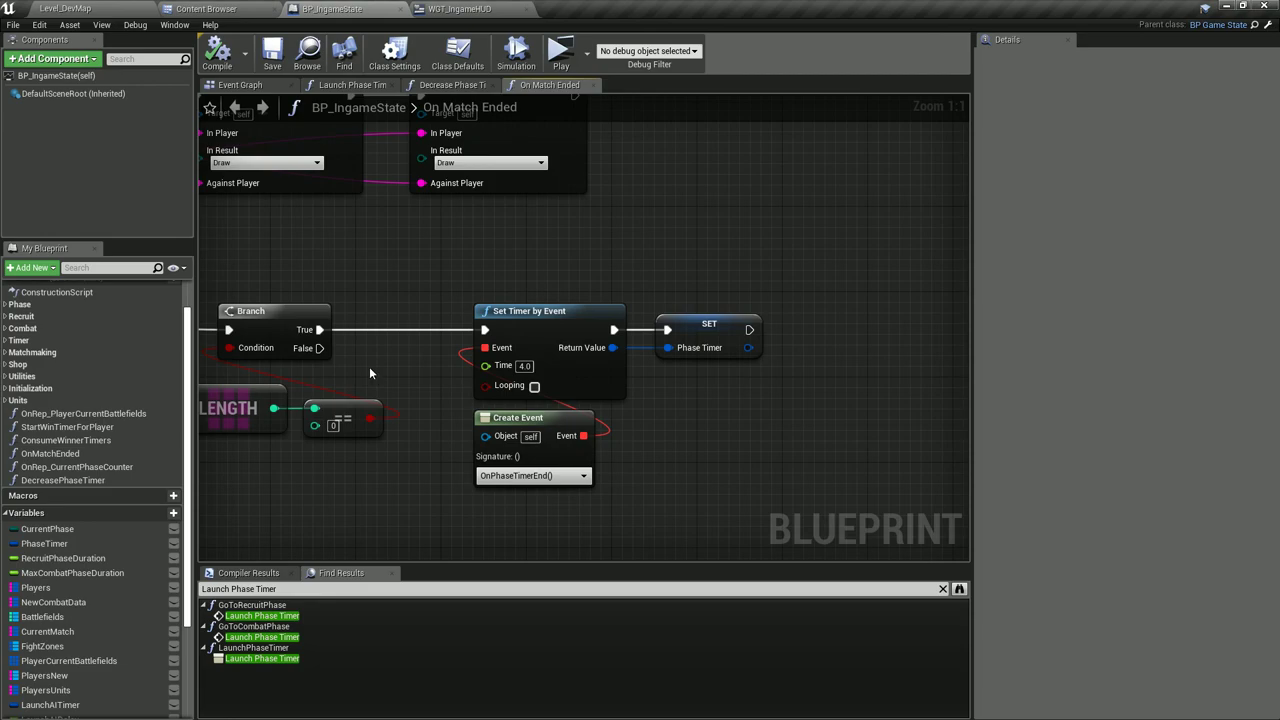
drag(405, 268, 730, 474)
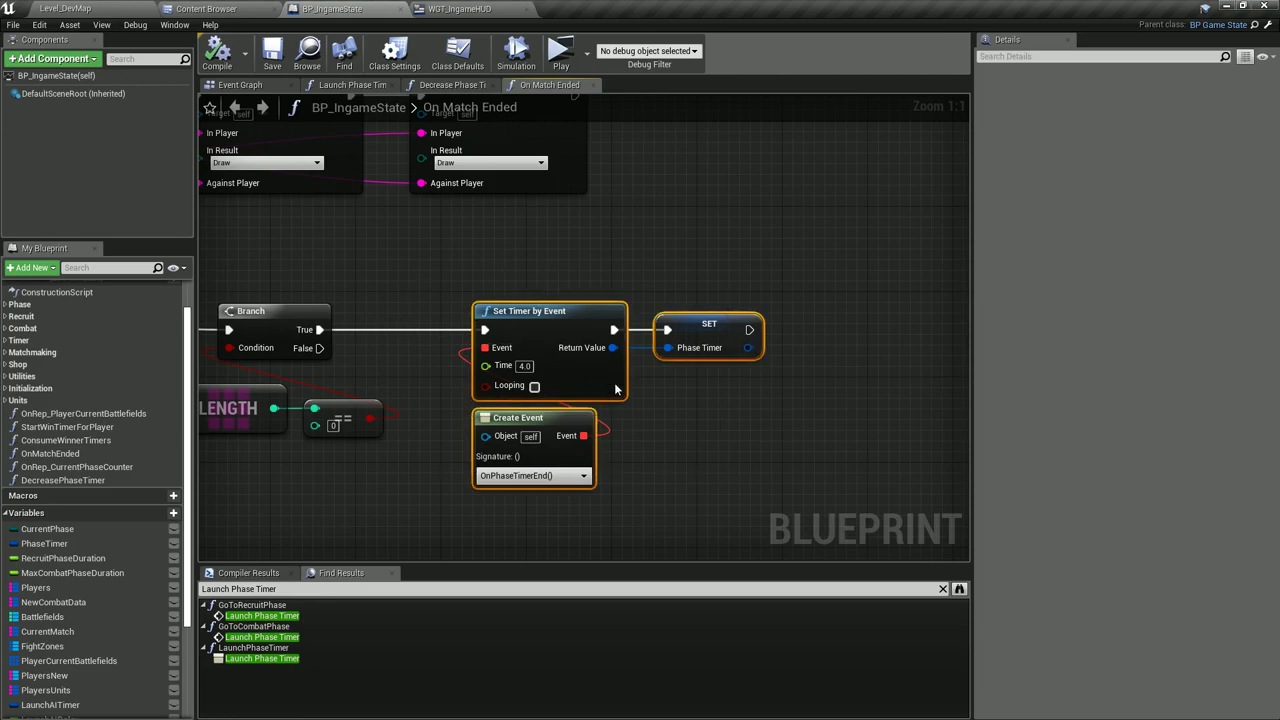
key(Delete)
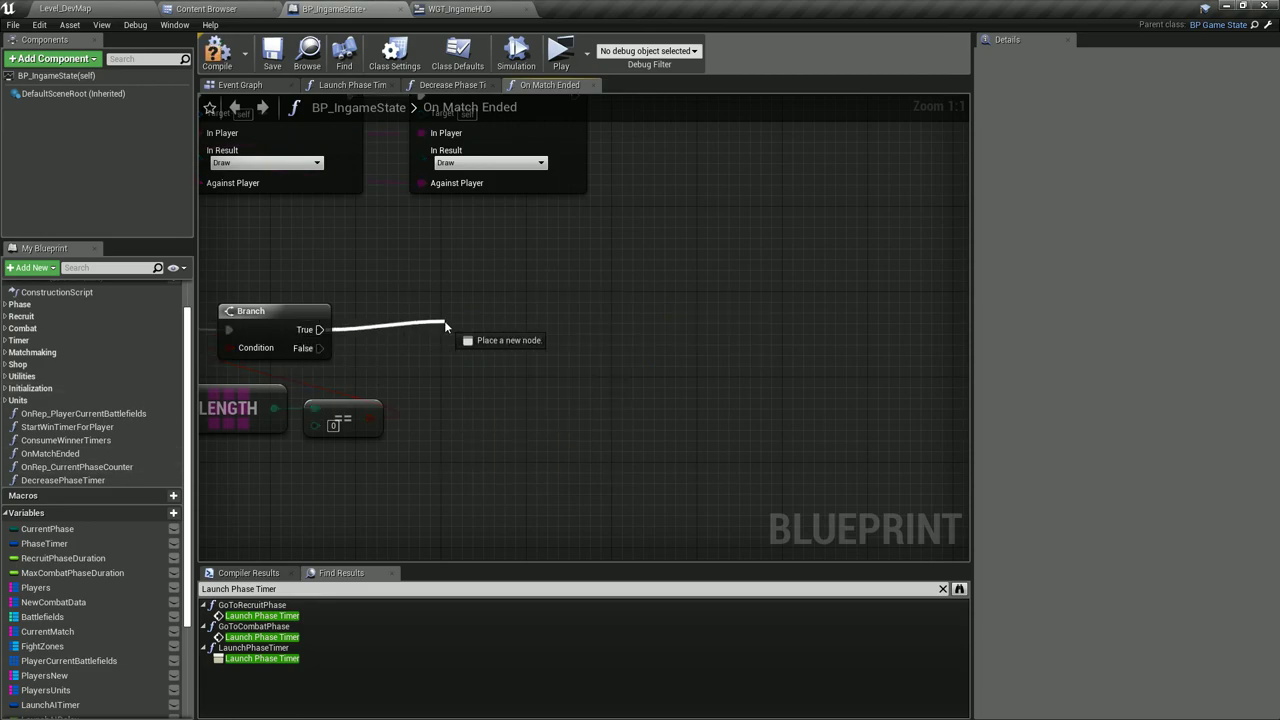
drag(318, 330, 445, 322)
text(on phase timer)
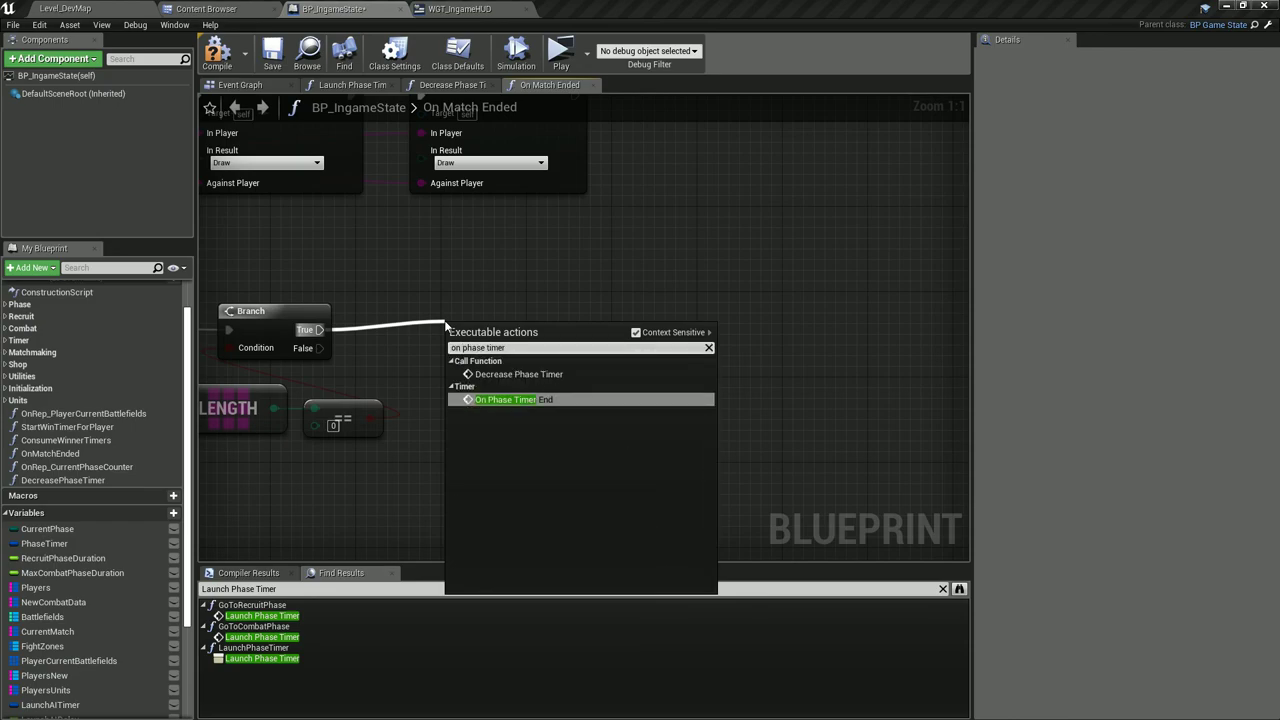
key(Return)
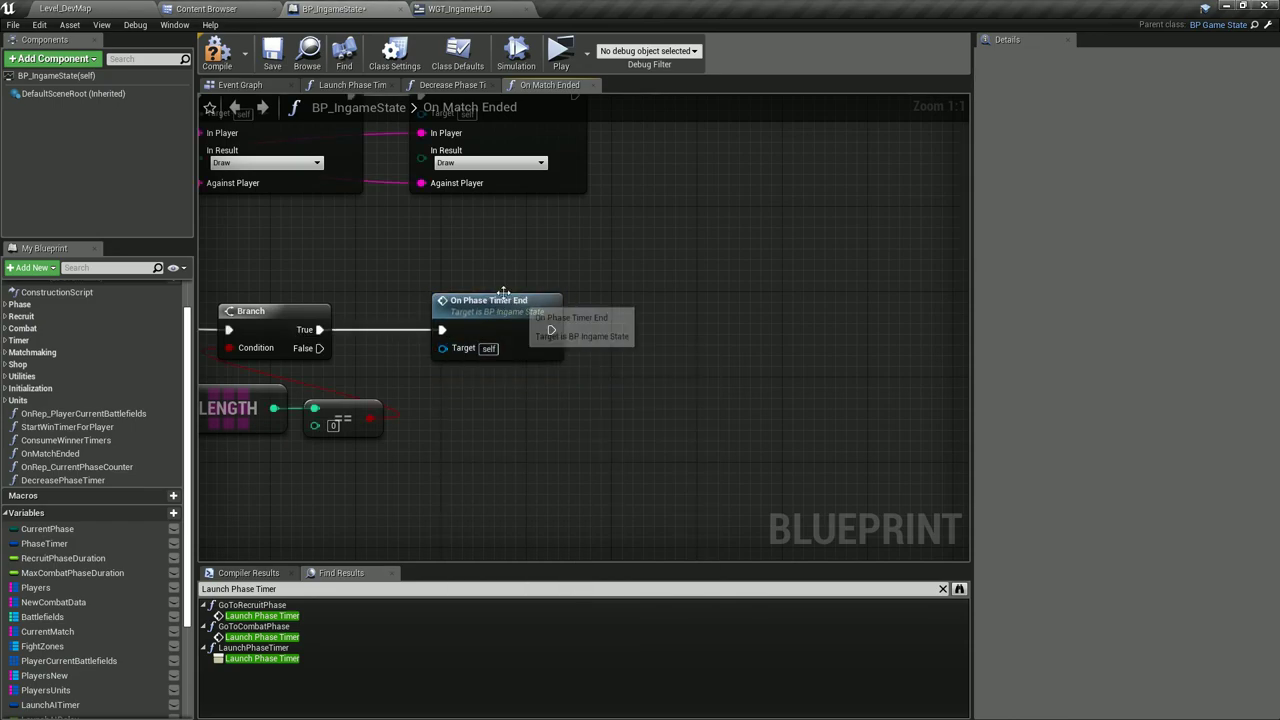
Start the two-player preview and place a red unit and two blue Ranger units on the boards.
click(560, 52)
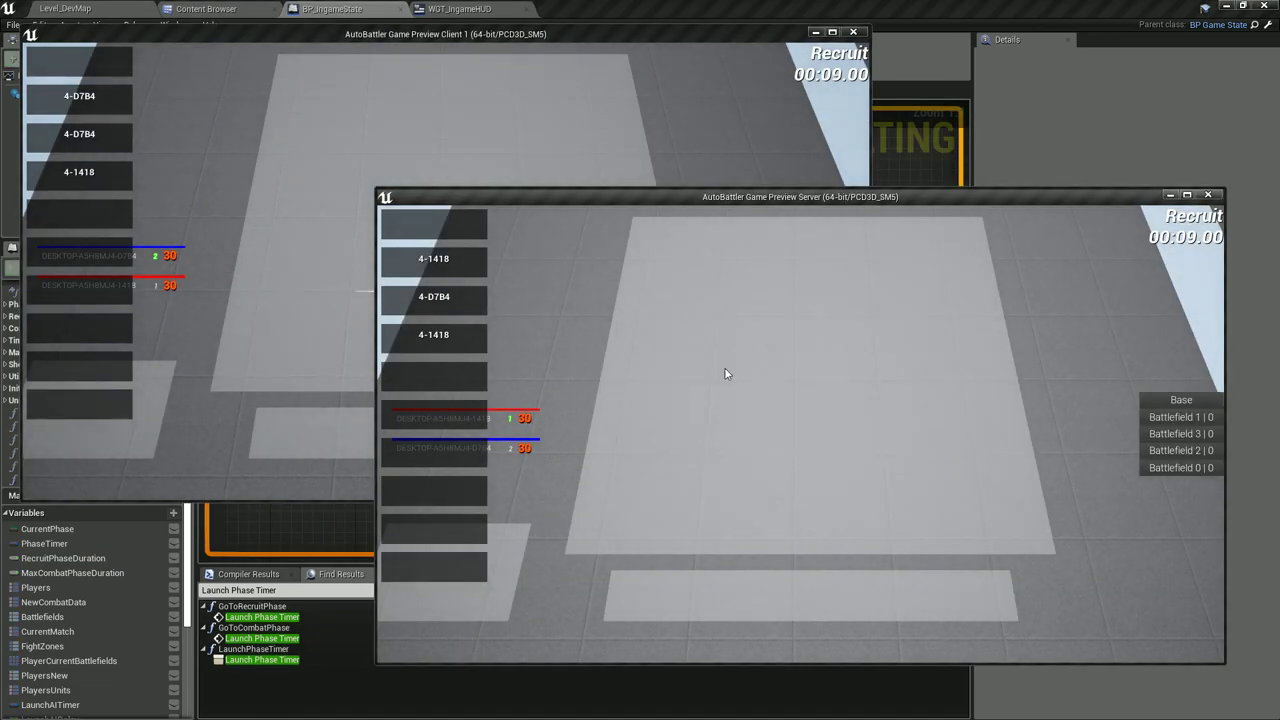
drag(732, 590, 786, 400)
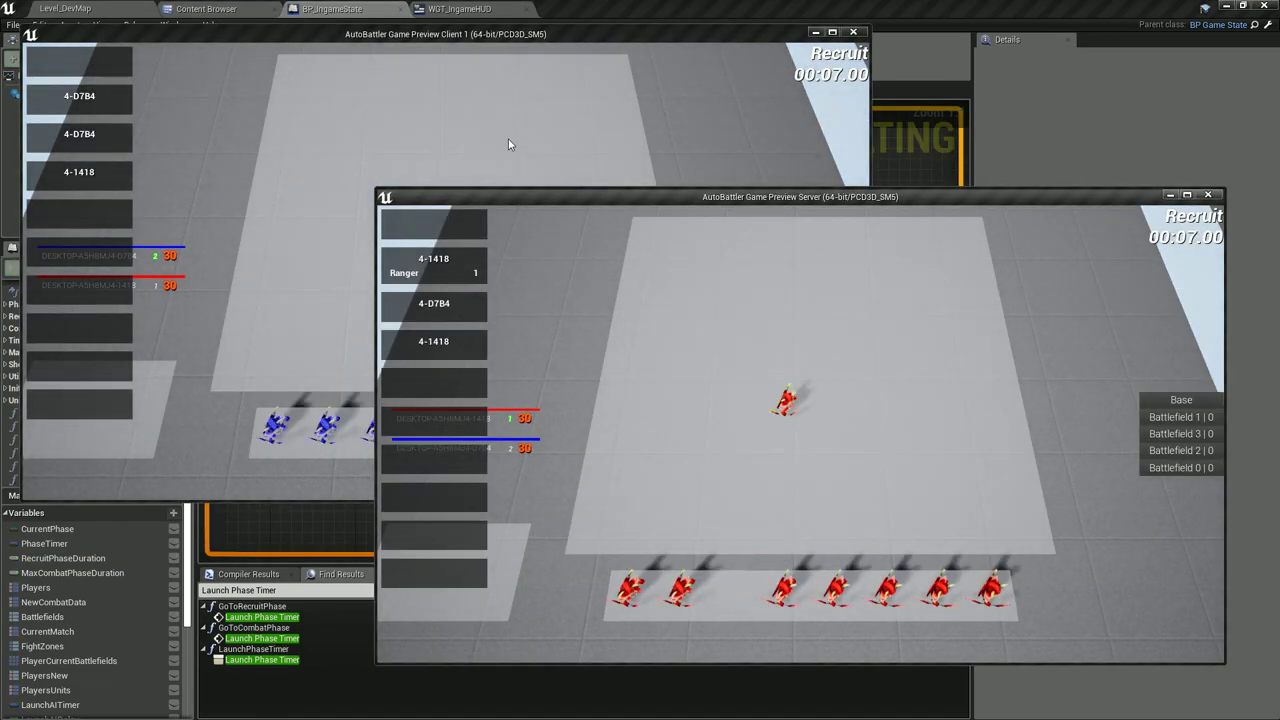
click(446, 416)
click(476, 237)
click(481, 424)
click(516, 204)
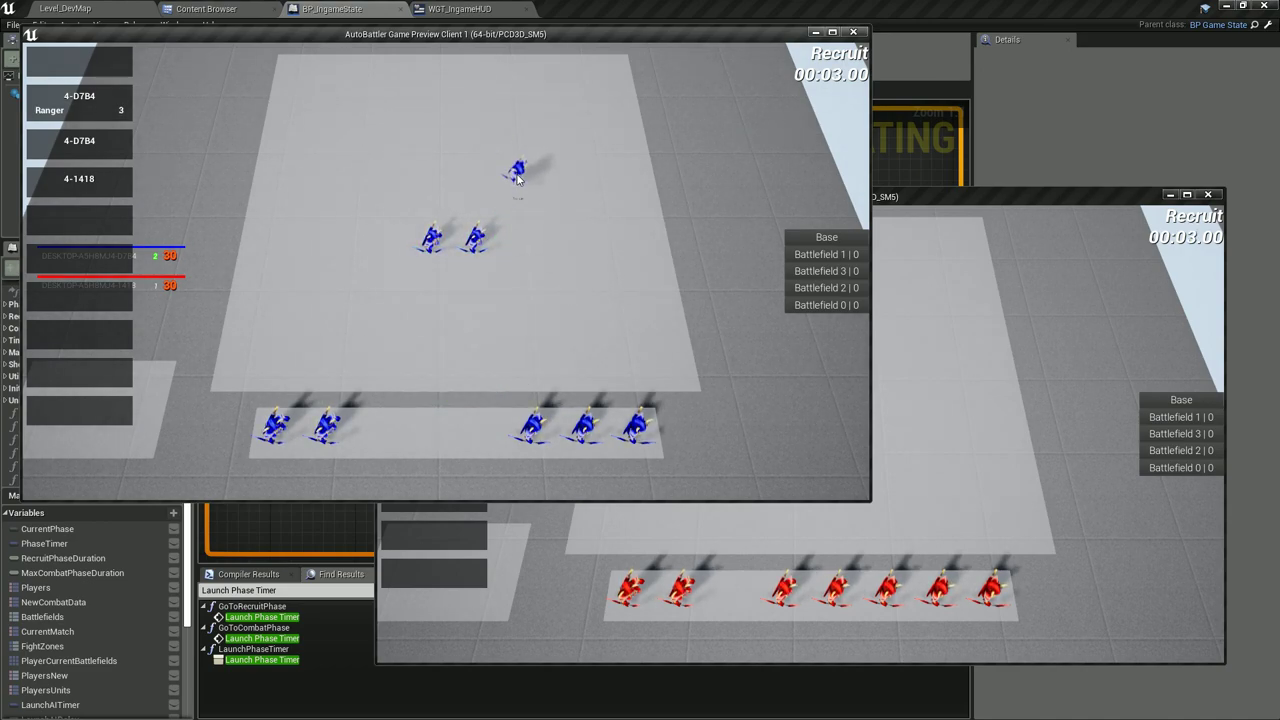
Compare client and server views as the Recruit timer runs out into Combat.
key(alt+Tab)
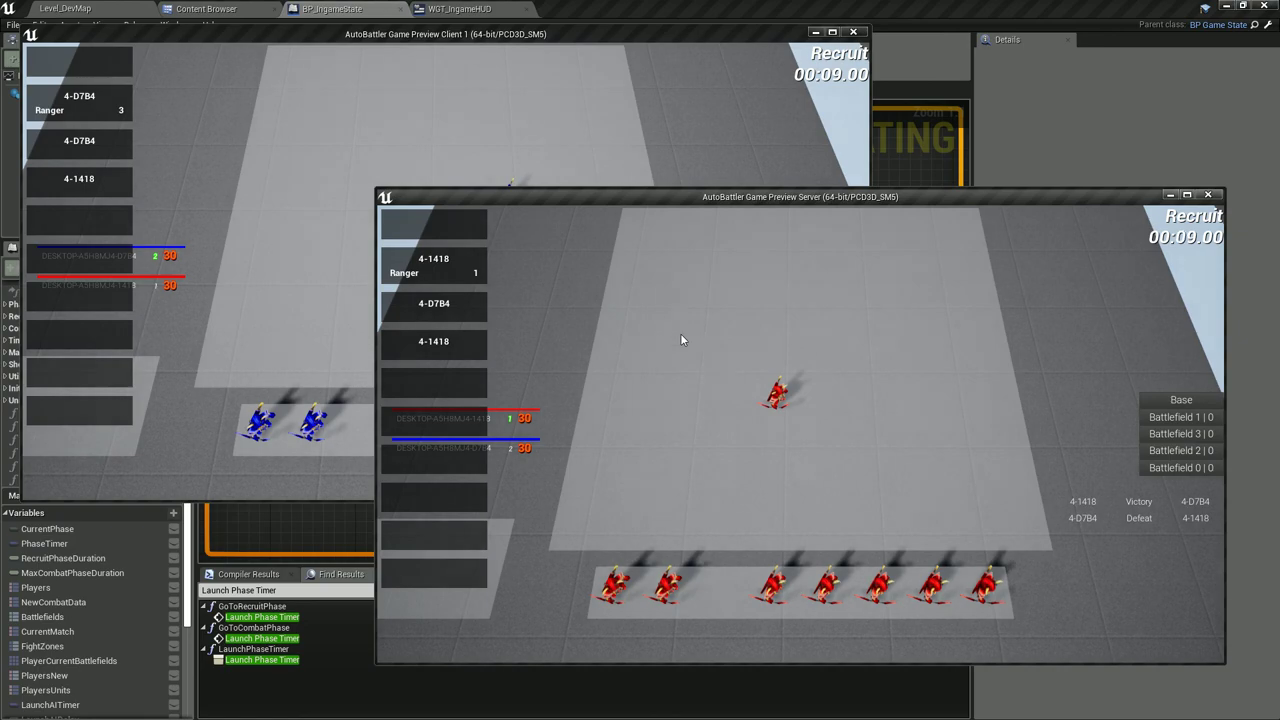
click(560, 140)
click(977, 363)
click(549, 133)
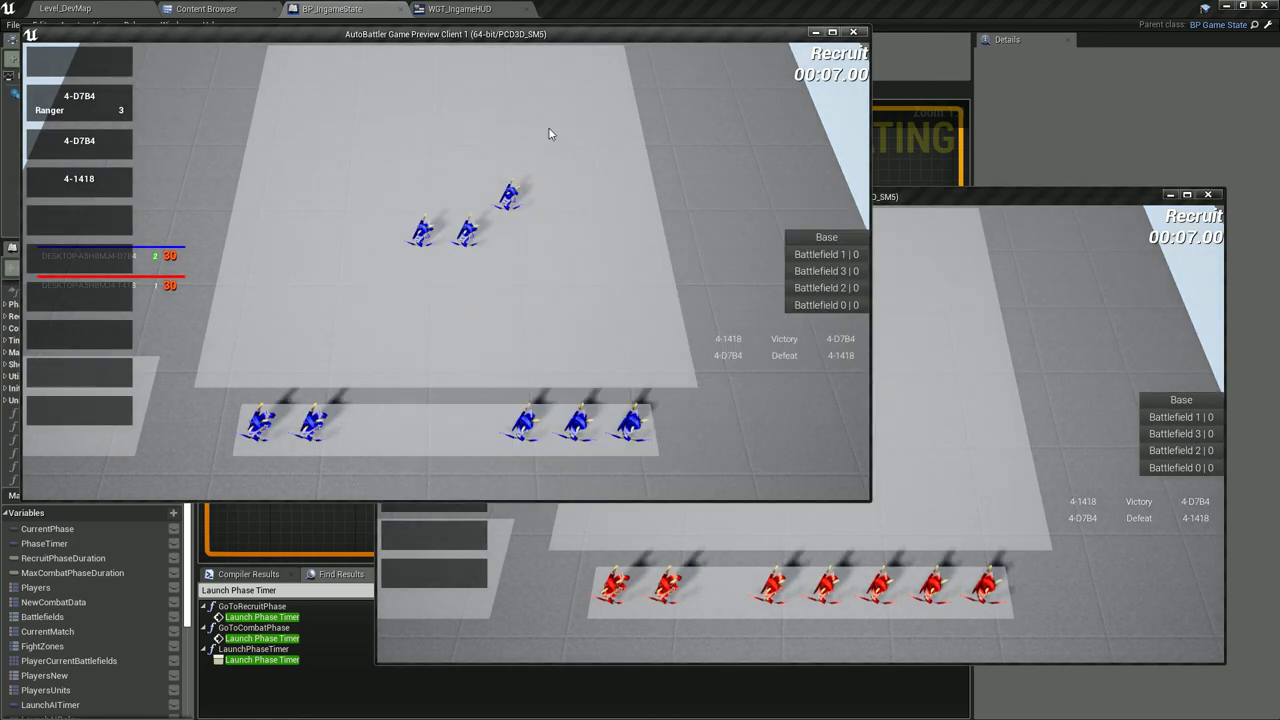
click(1057, 343)
click(600, 95)
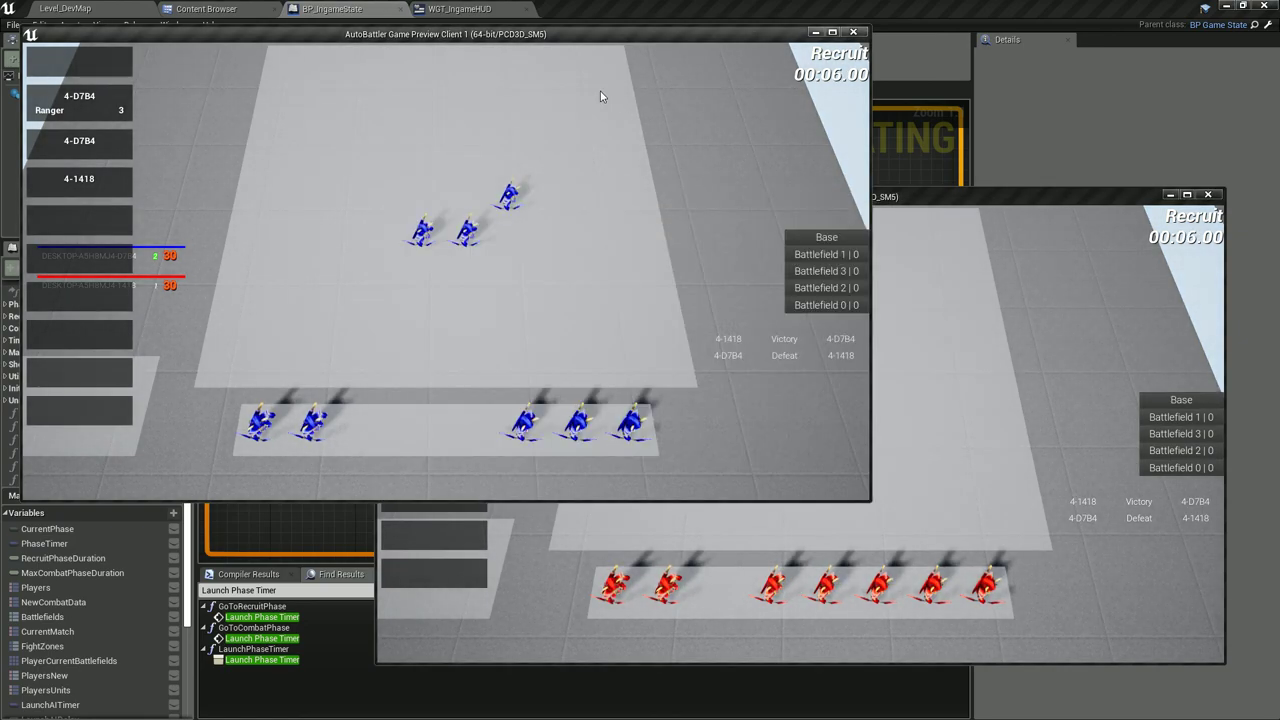
click(1024, 322)
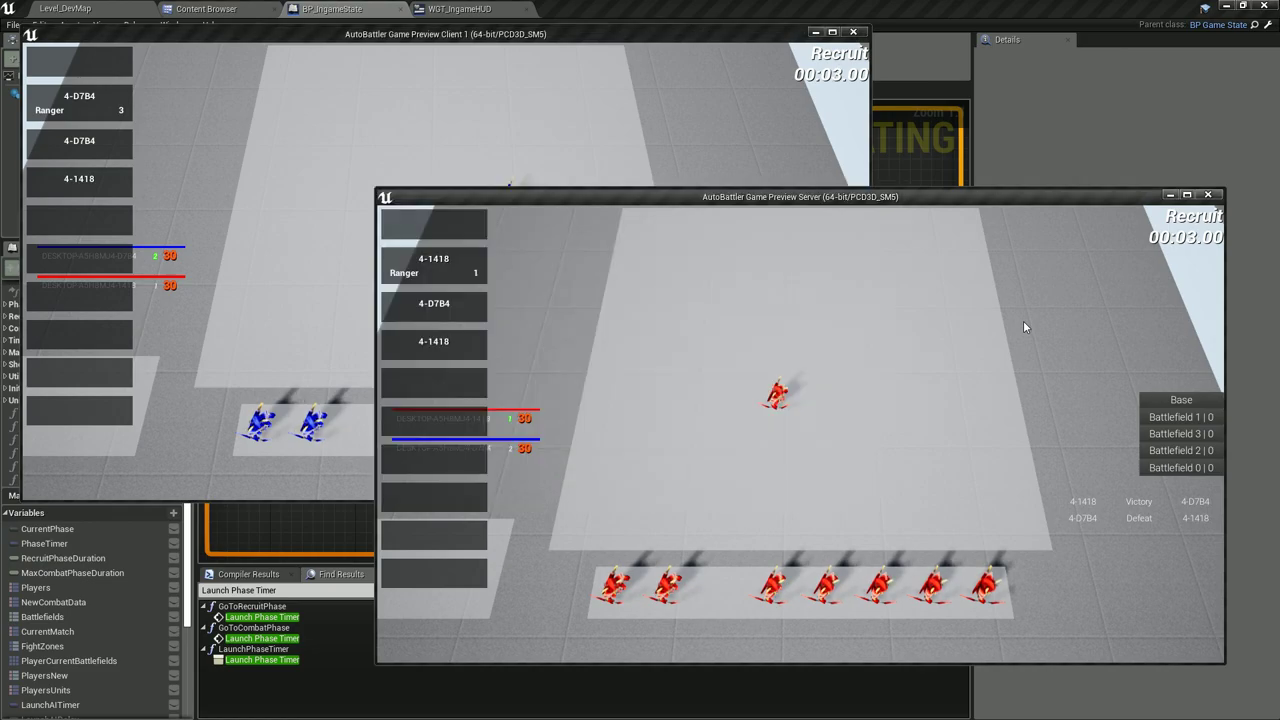
click(595, 125)
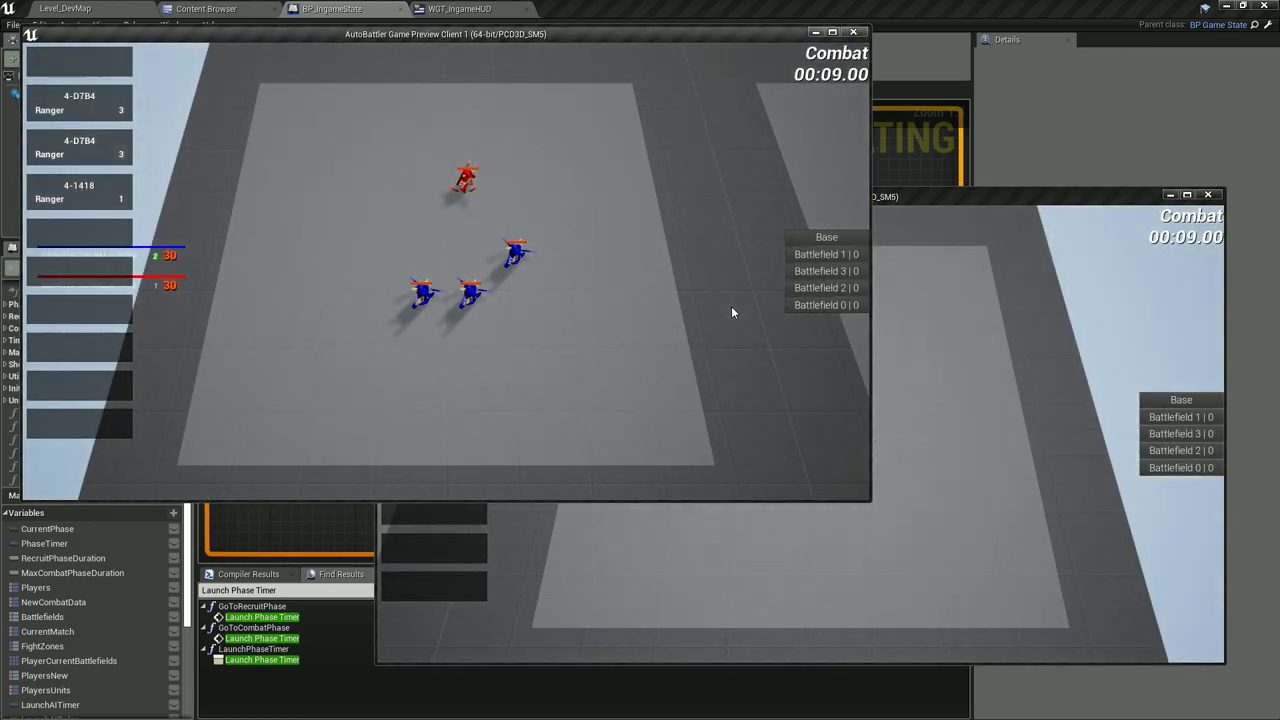
click(1040, 336)
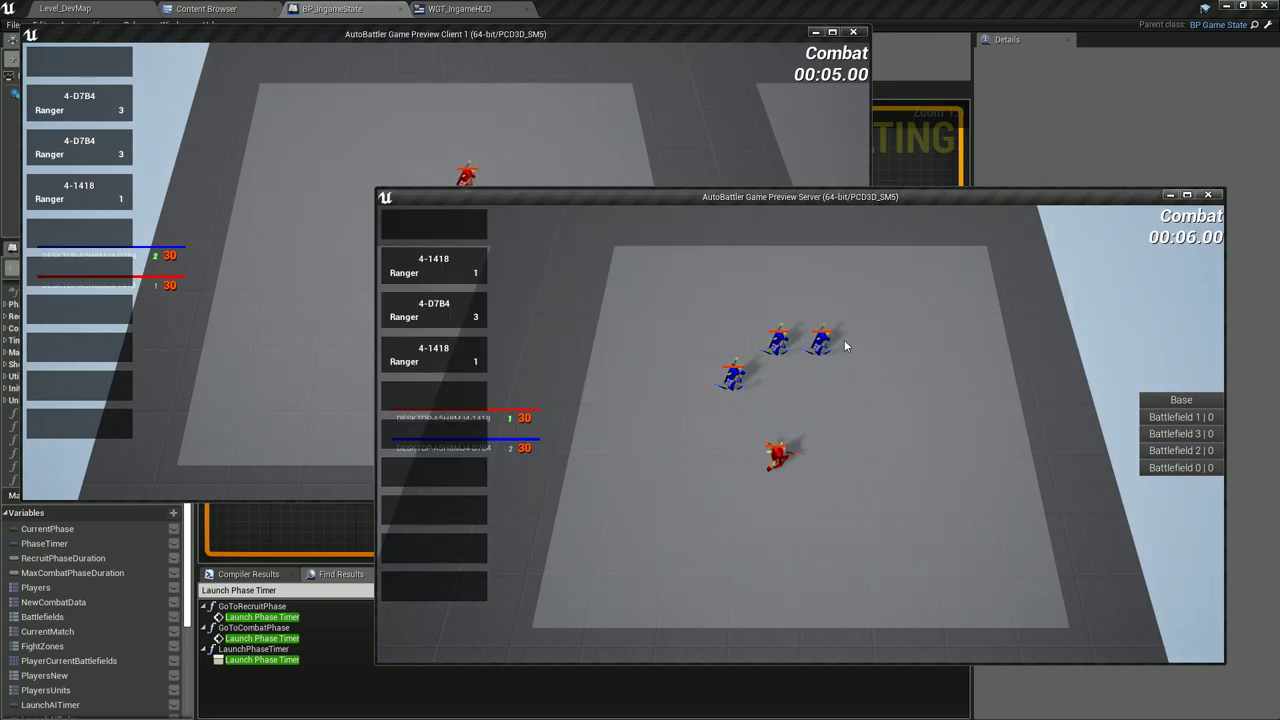
click(286, 268)
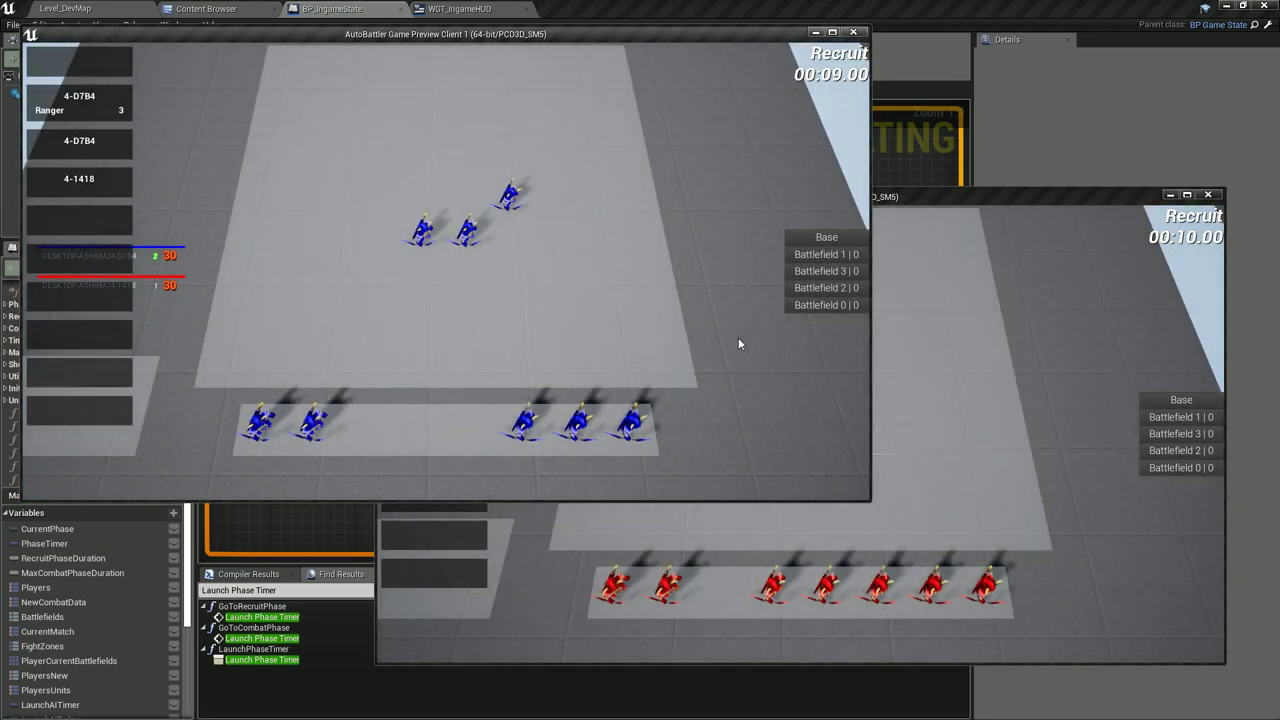
Follow both views into the next Recruit phase and check the boards, then stop the preview.
click(883, 344)
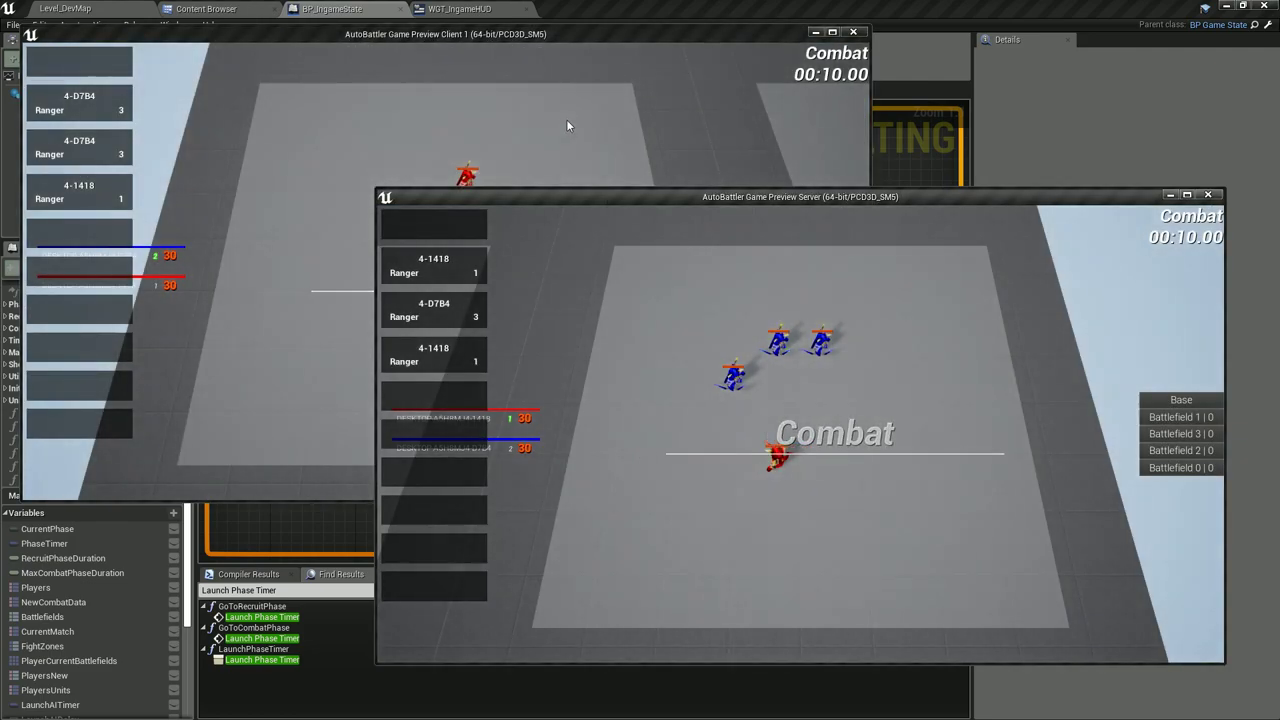
click(568, 121)
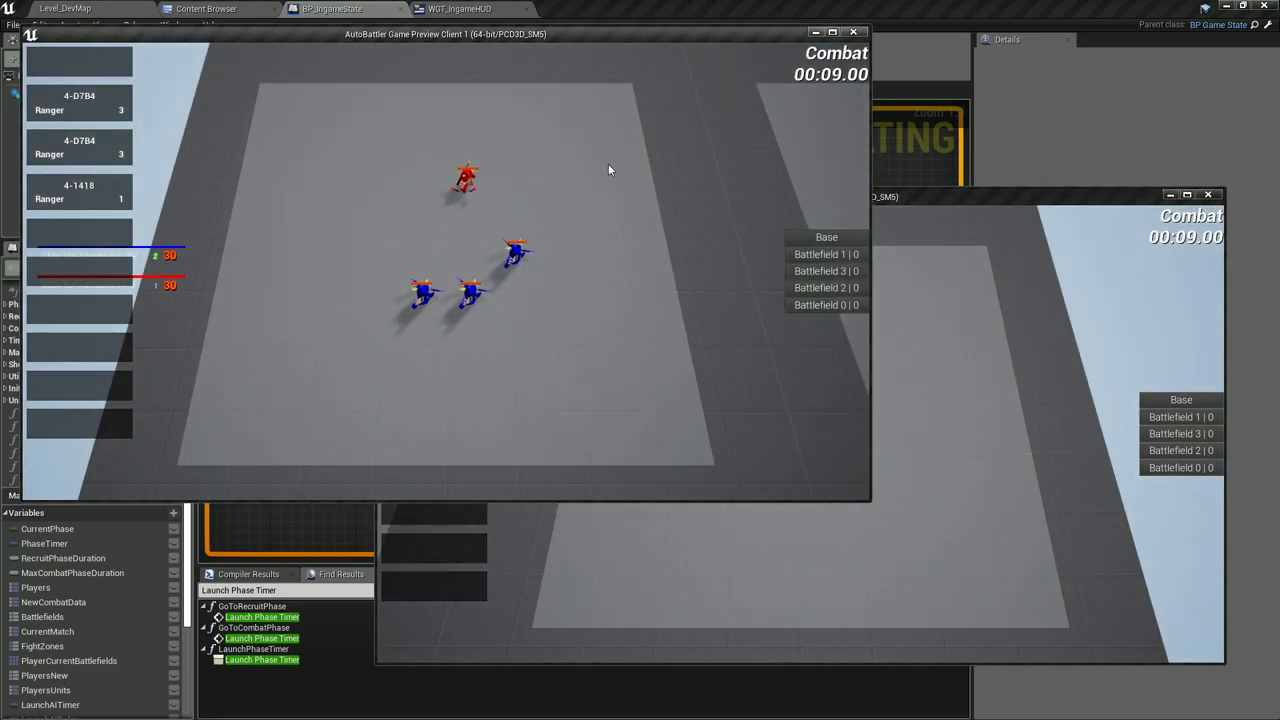
click(938, 295)
click(652, 160)
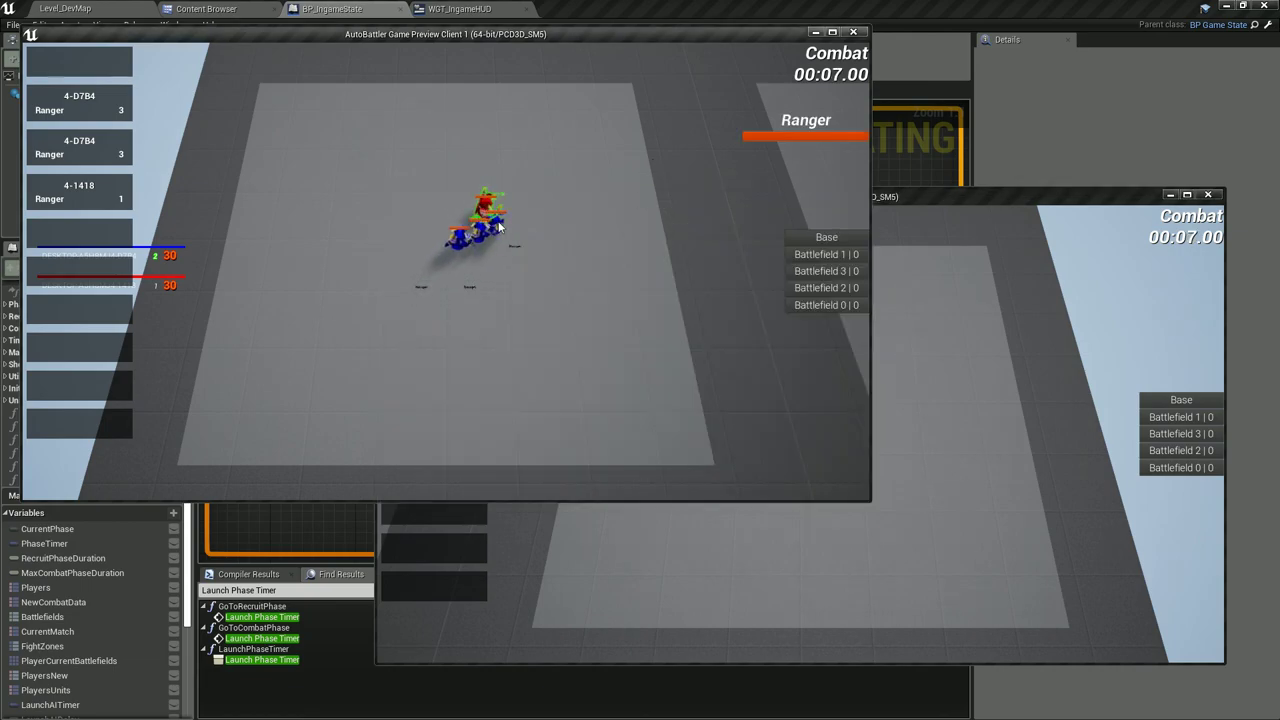
click(603, 218)
click(512, 202)
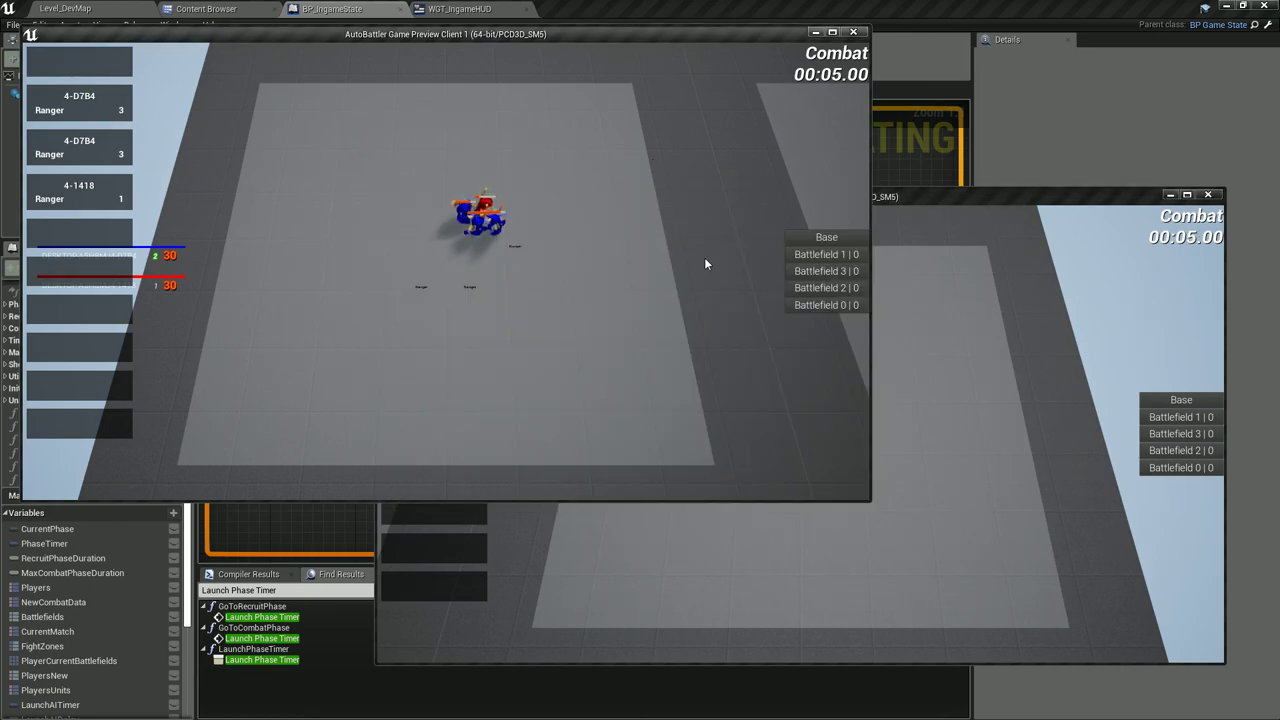
click(948, 305)
click(571, 164)
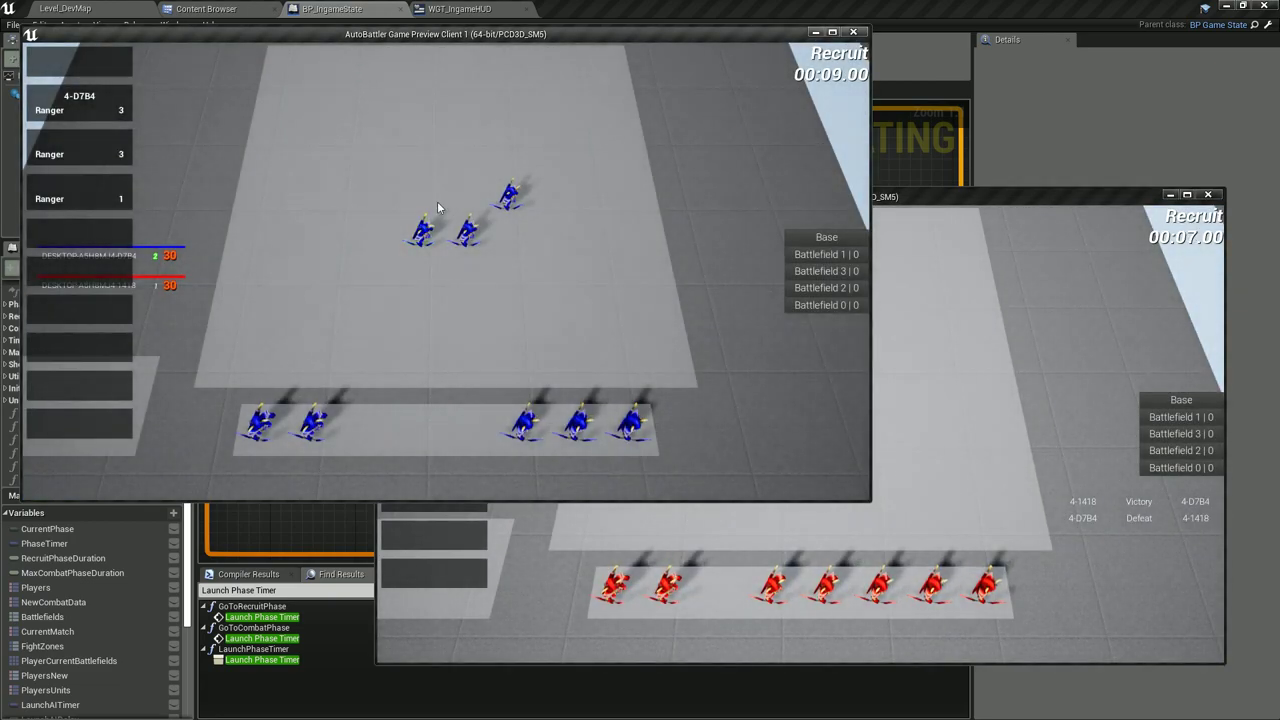
click(946, 311)
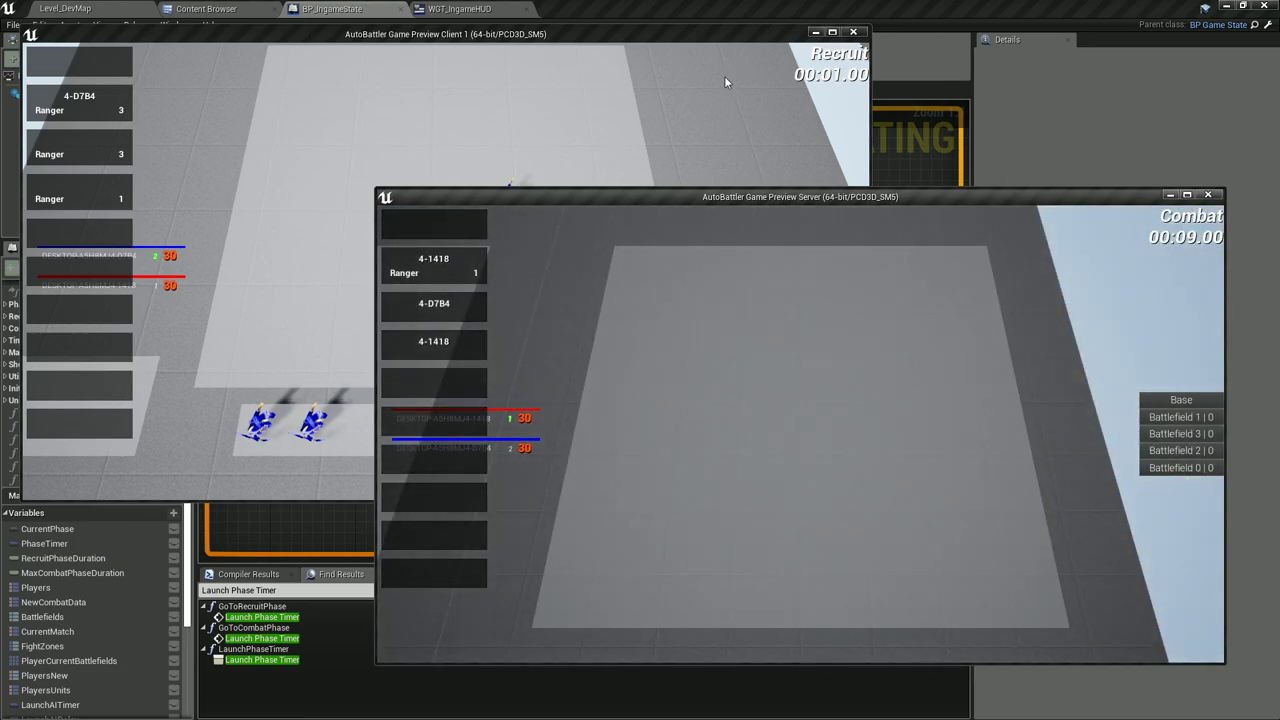
click(691, 119)
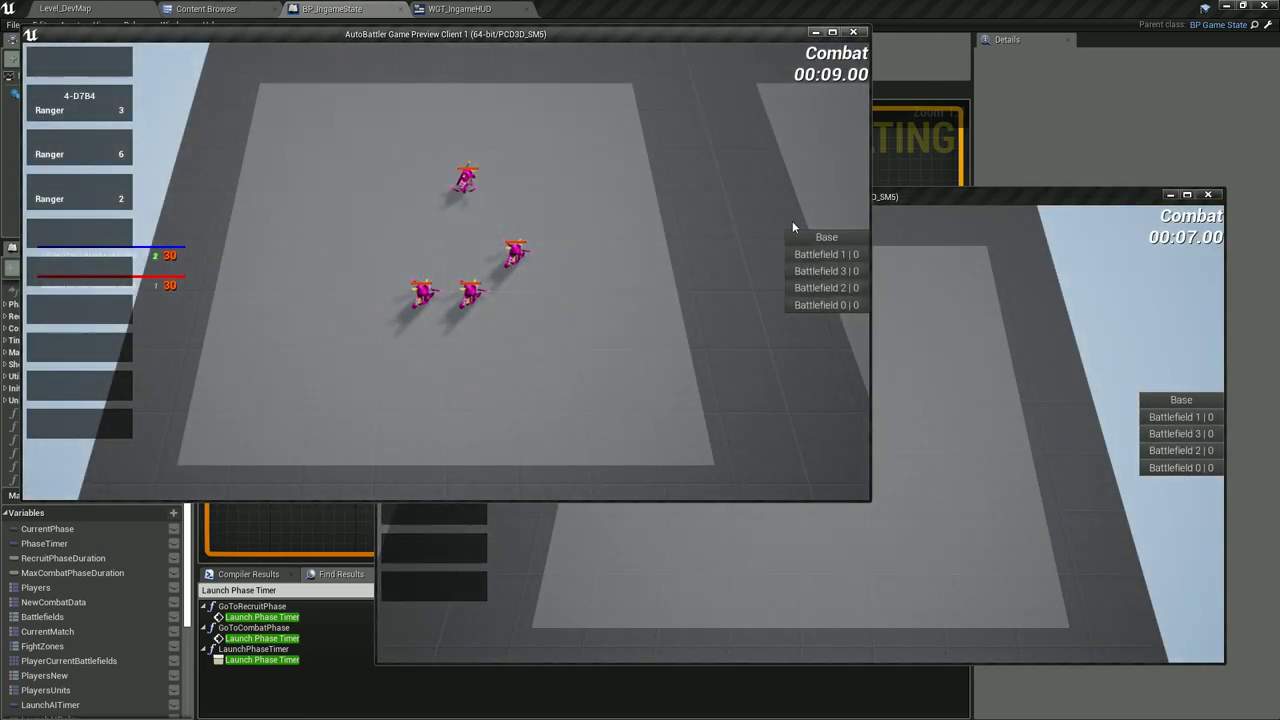
click(981, 378)
click(856, 337)
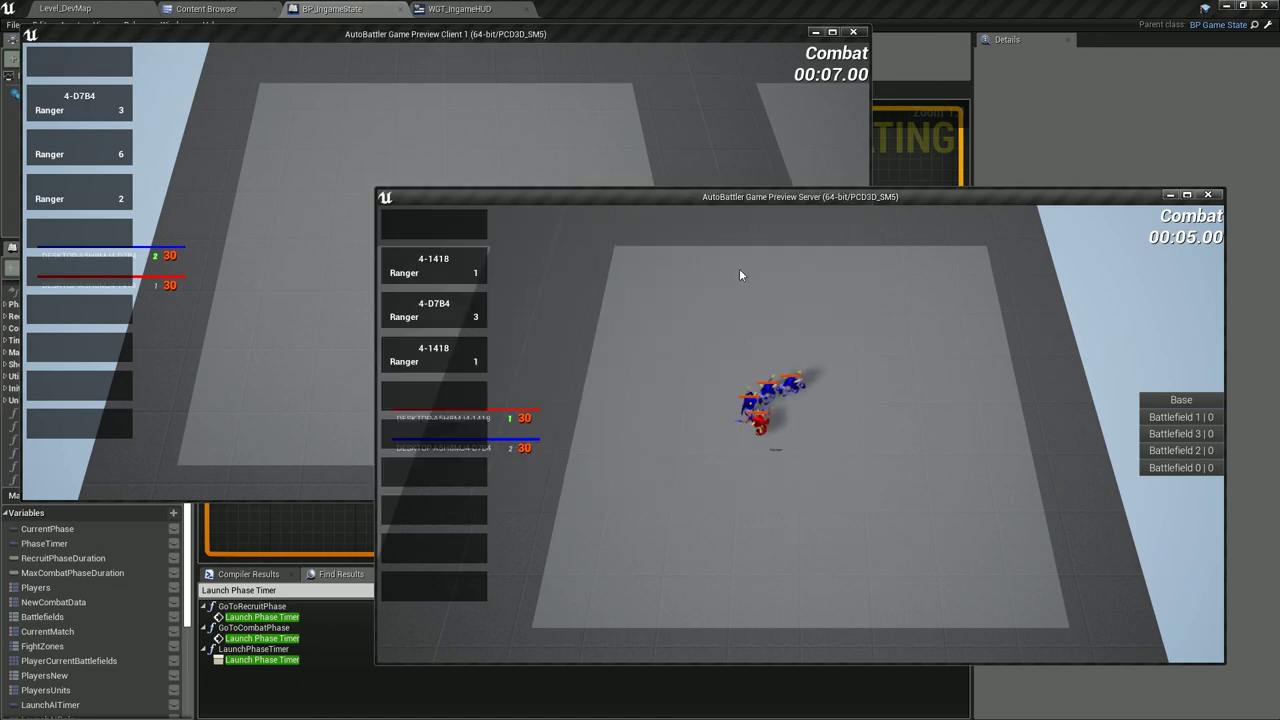
key(Escape)
Zoom out the On Match Ended graph and save BP_IngameState.
scroll(857, 329, down, 1)
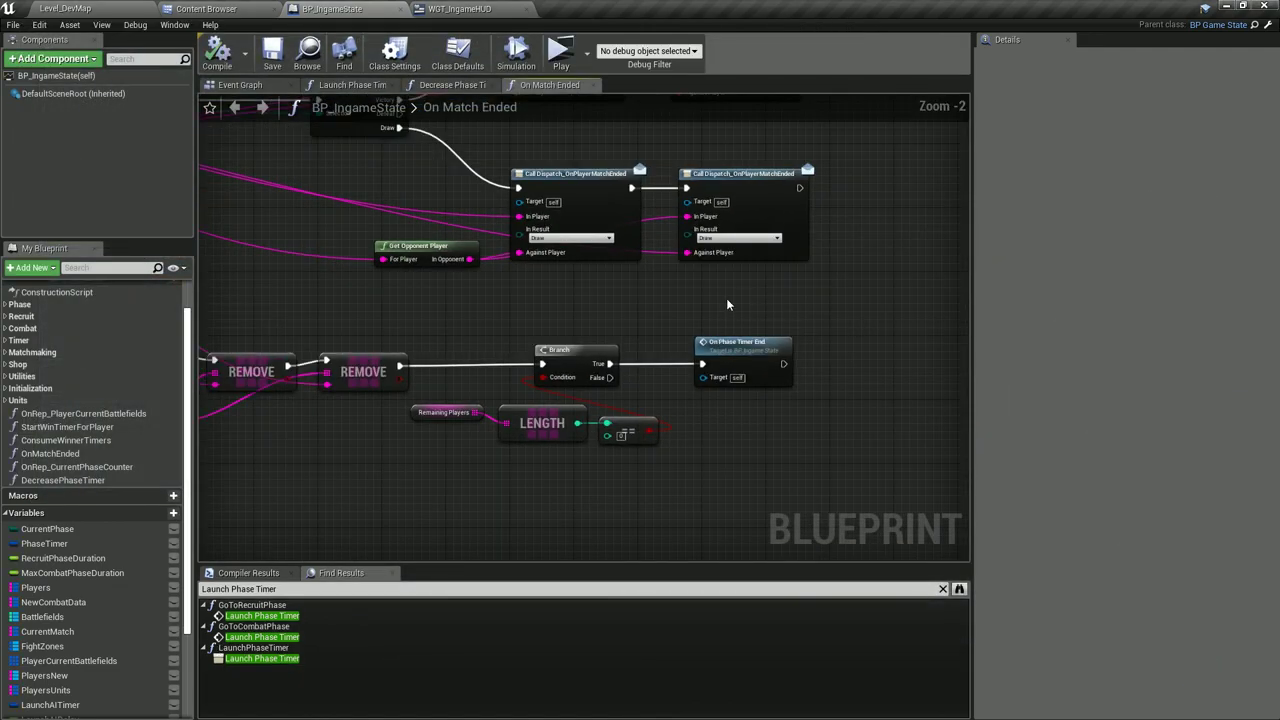
scroll(726, 298, down, 1)
scroll(680, 368, down, 1)
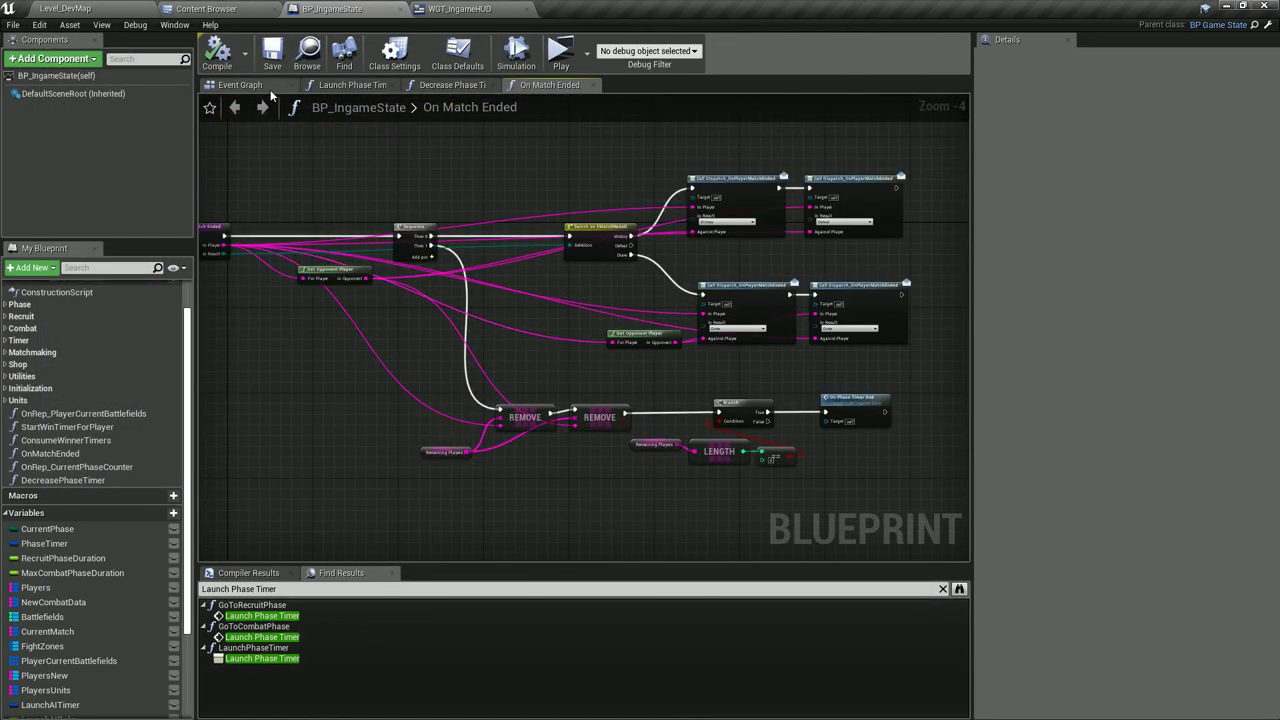
click(272, 52)
In the Auto Chess Live Dev doc, start a task line noting units sometimes don't fight.
key(super)
mouse_move(133, 683)
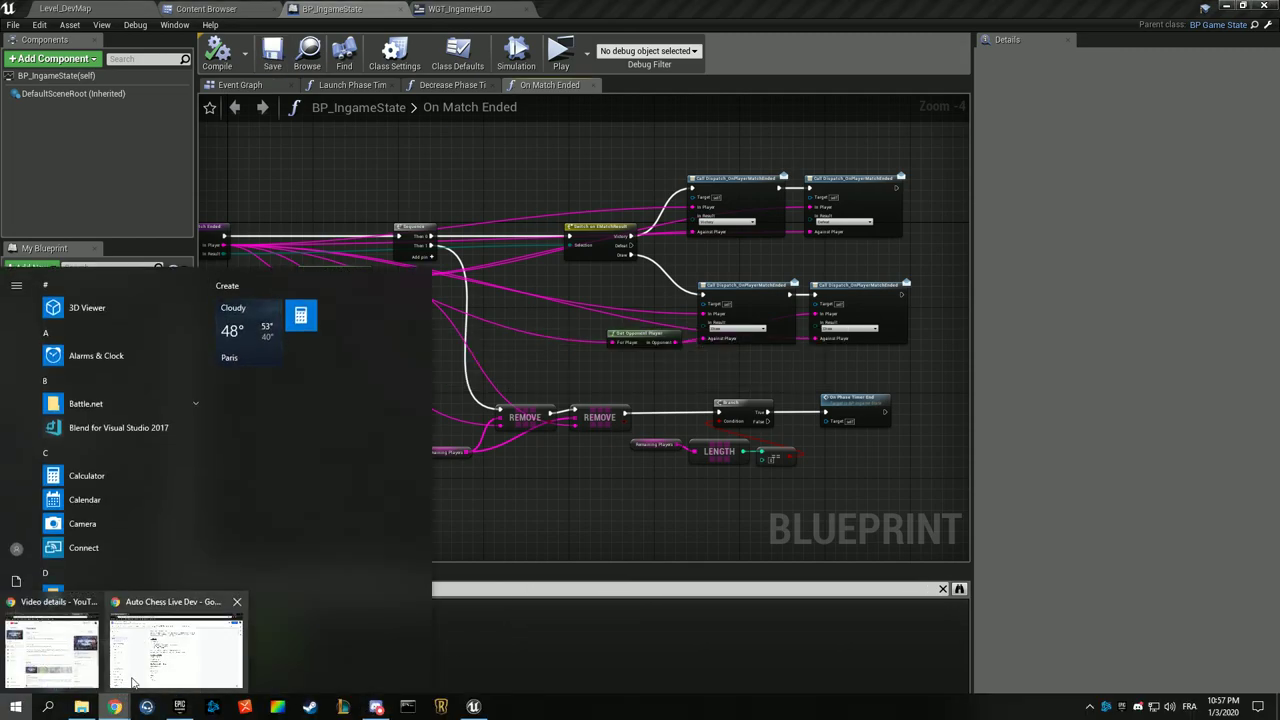
click(178, 650)
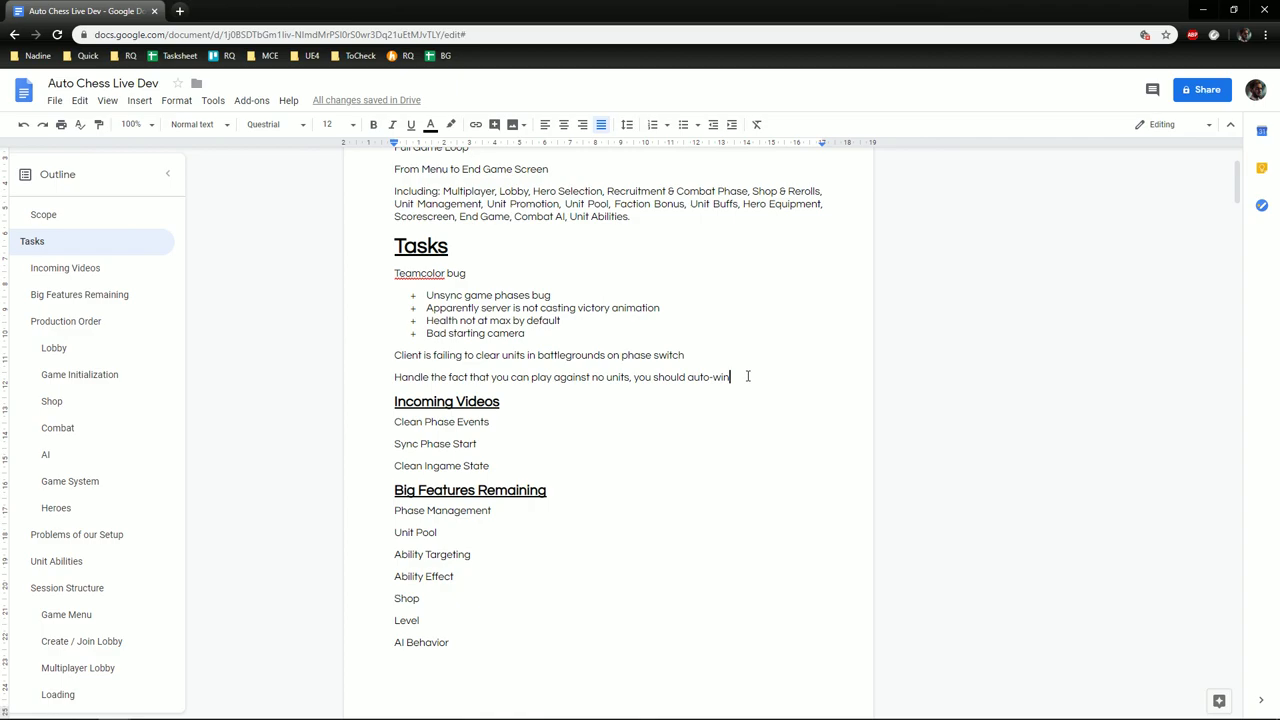
key(Return)
text(Sometimes unit don't fight each other)
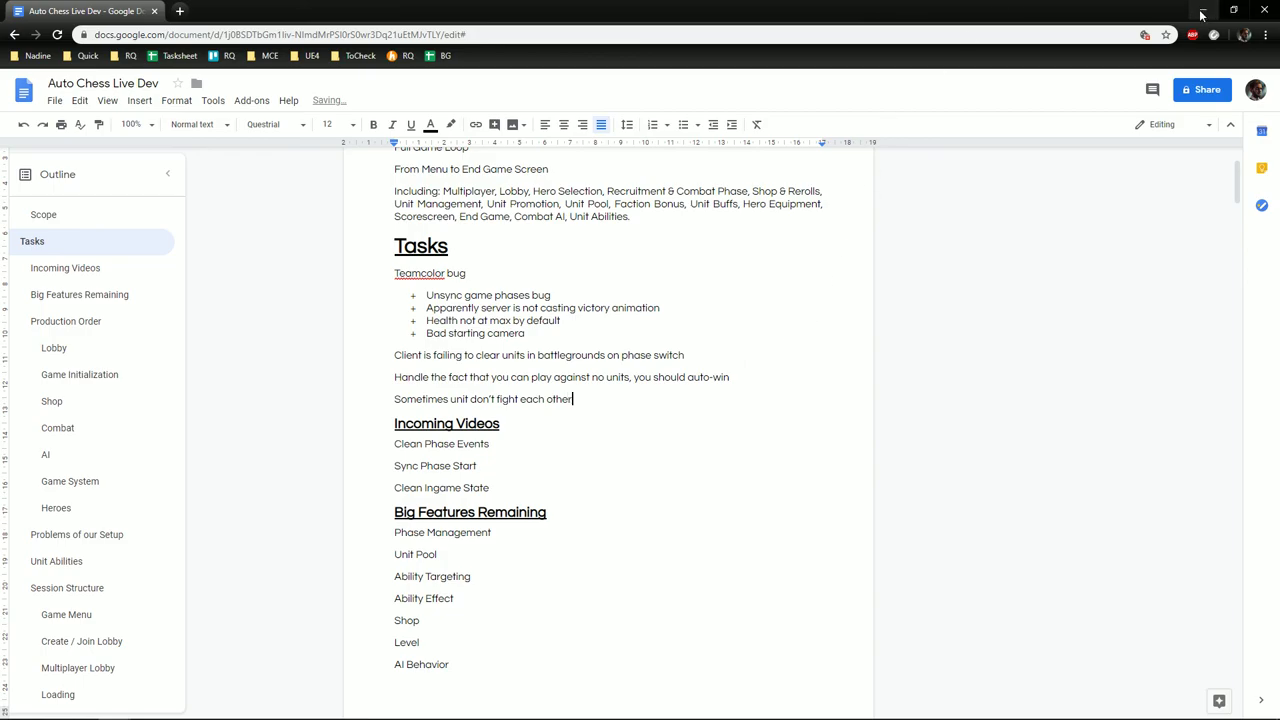
Close the BP_IngameState and WGT_IngameHUD editors and pull the Level_DevMap camera back over the boards.
key(alt+Tab)
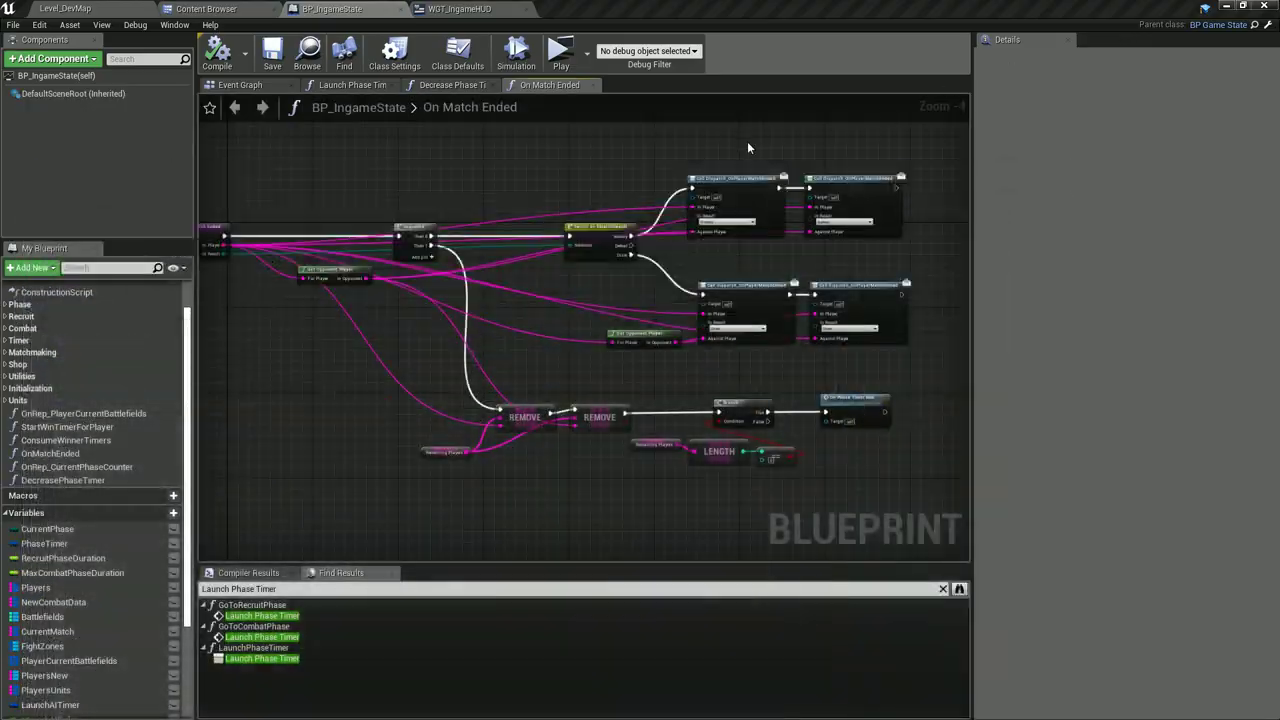
click(397, 8)
click(455, 8)
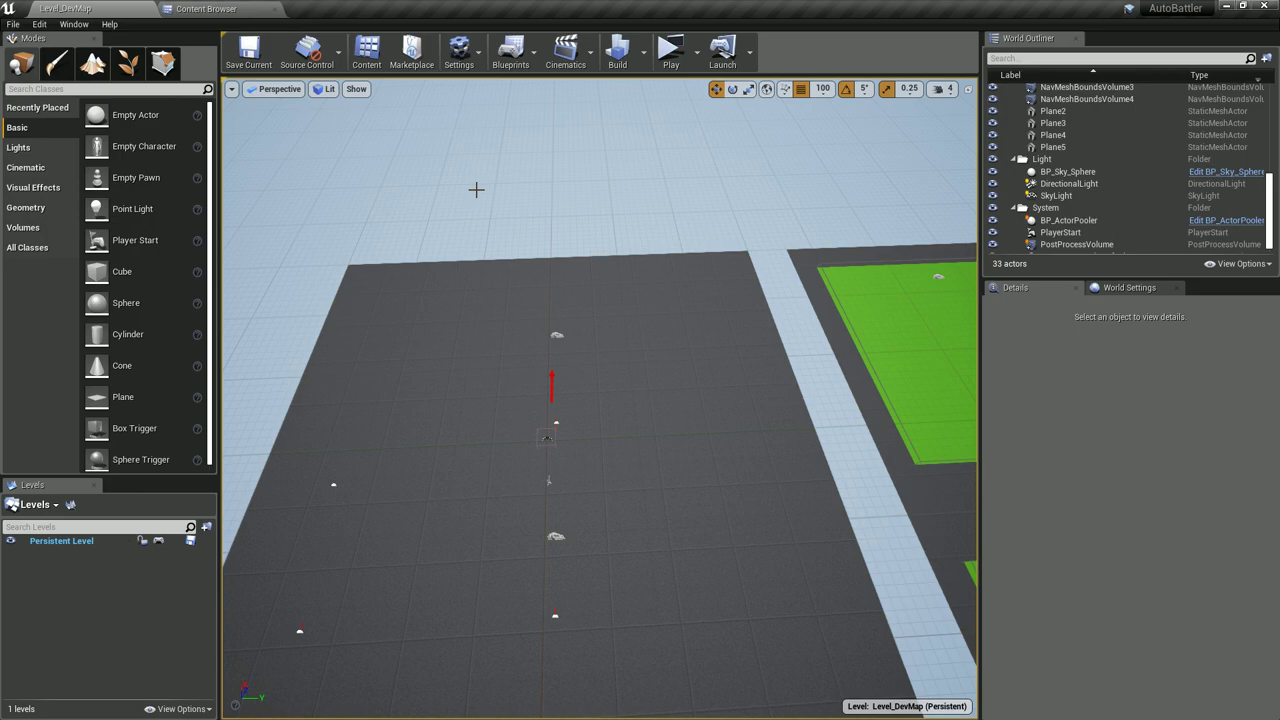
mouse_move(463, 189)
mouse_down()
mouse_move(436, 276)
mouse_move(562, 284)
mouse_up()
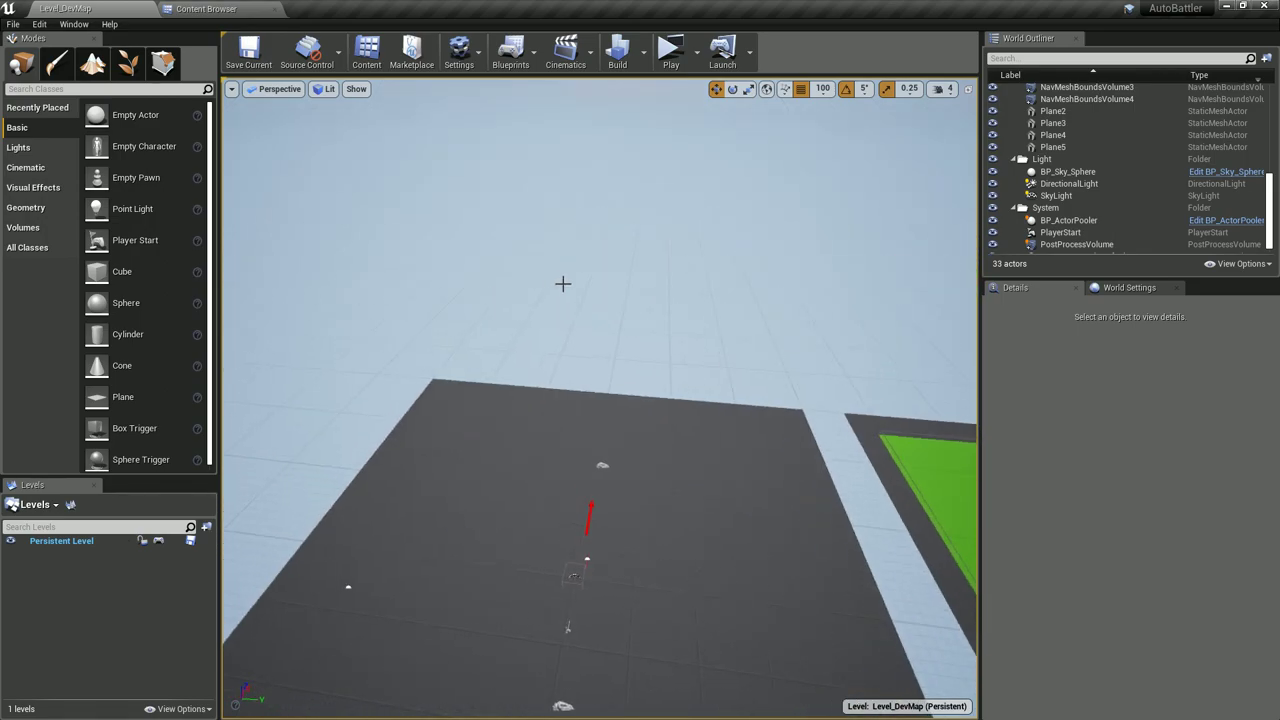